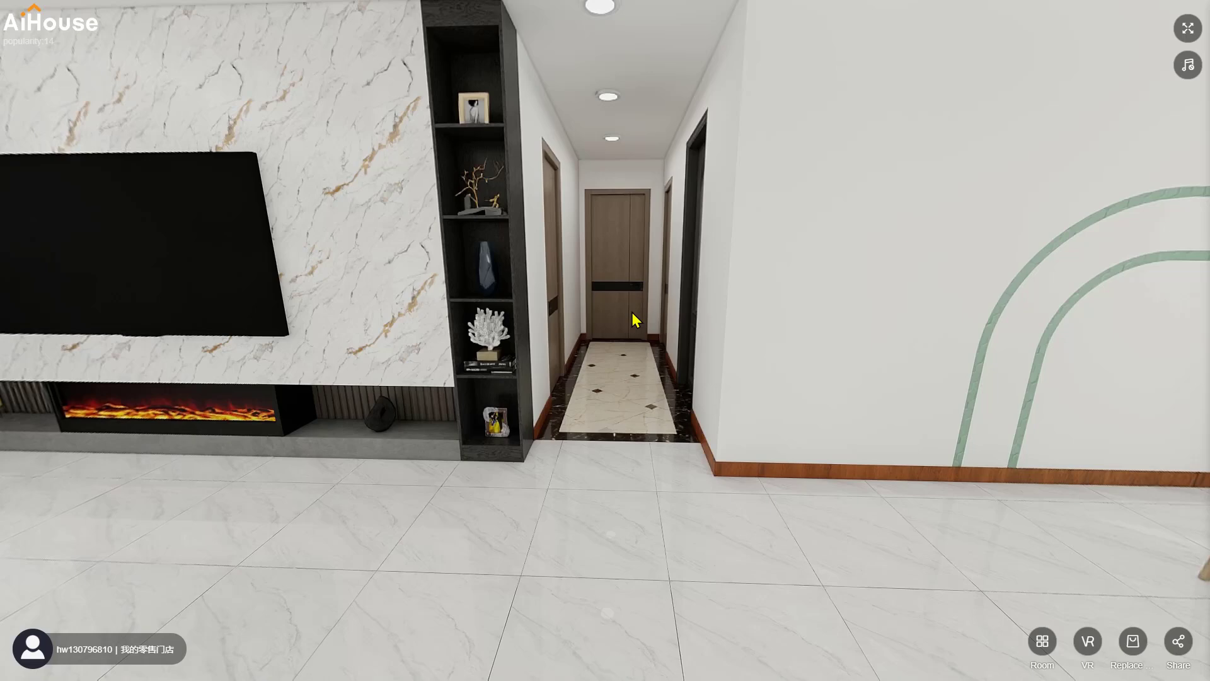
Look around the rendered house panorama, examining the corridor, the kitchen ceiling and the fireplace room.
{"action": "left_click", "coordinate": [632, 312]}
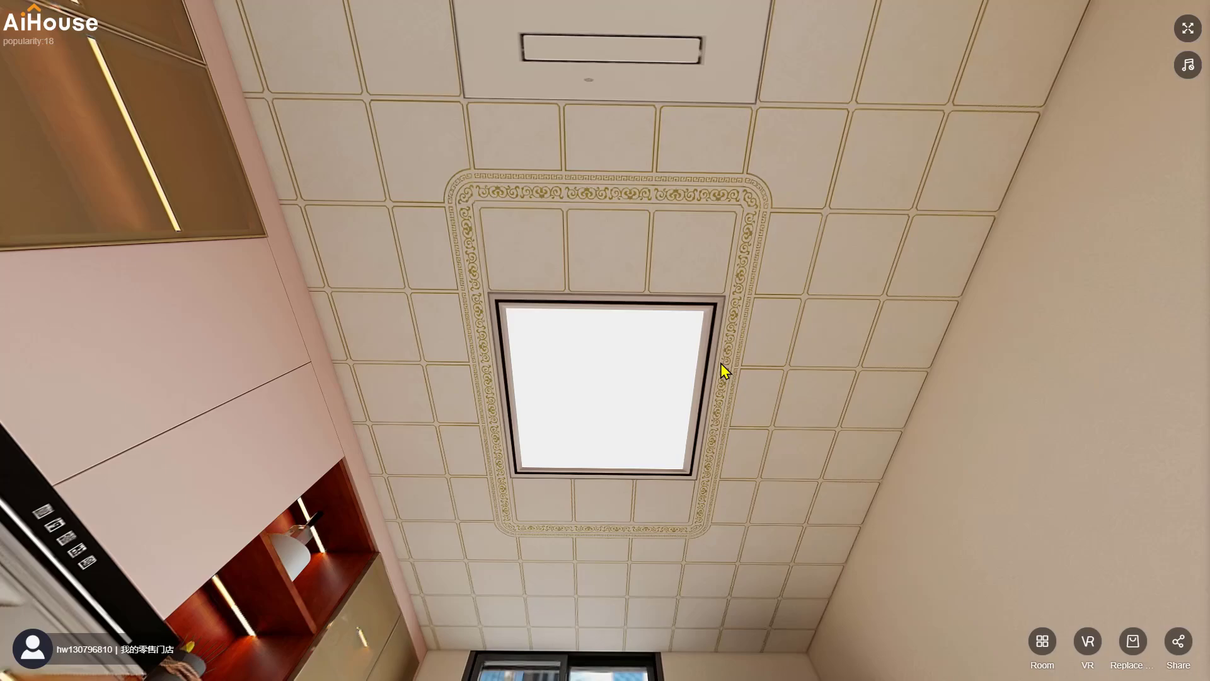
{"action": "left_click_drag", "start_coordinate": [751, 491], "coordinate": [824, 312]}
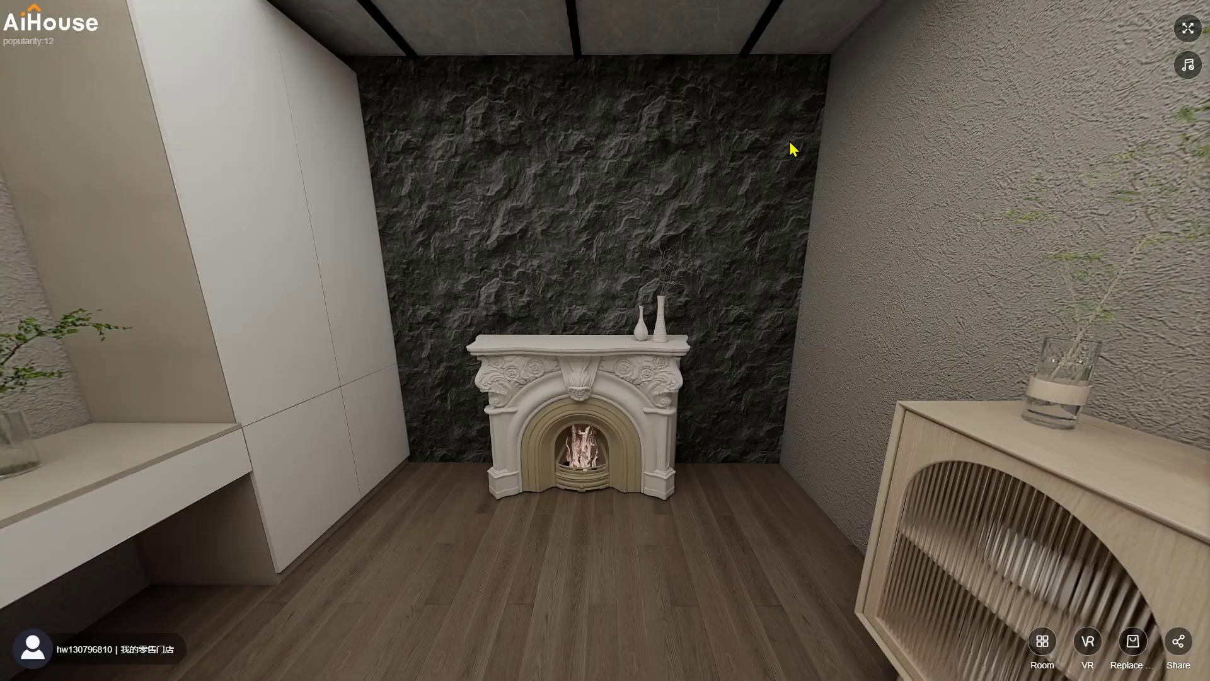
{"action": "left_click_drag", "start_coordinate": [793, 150], "coordinate": [731, 435]}
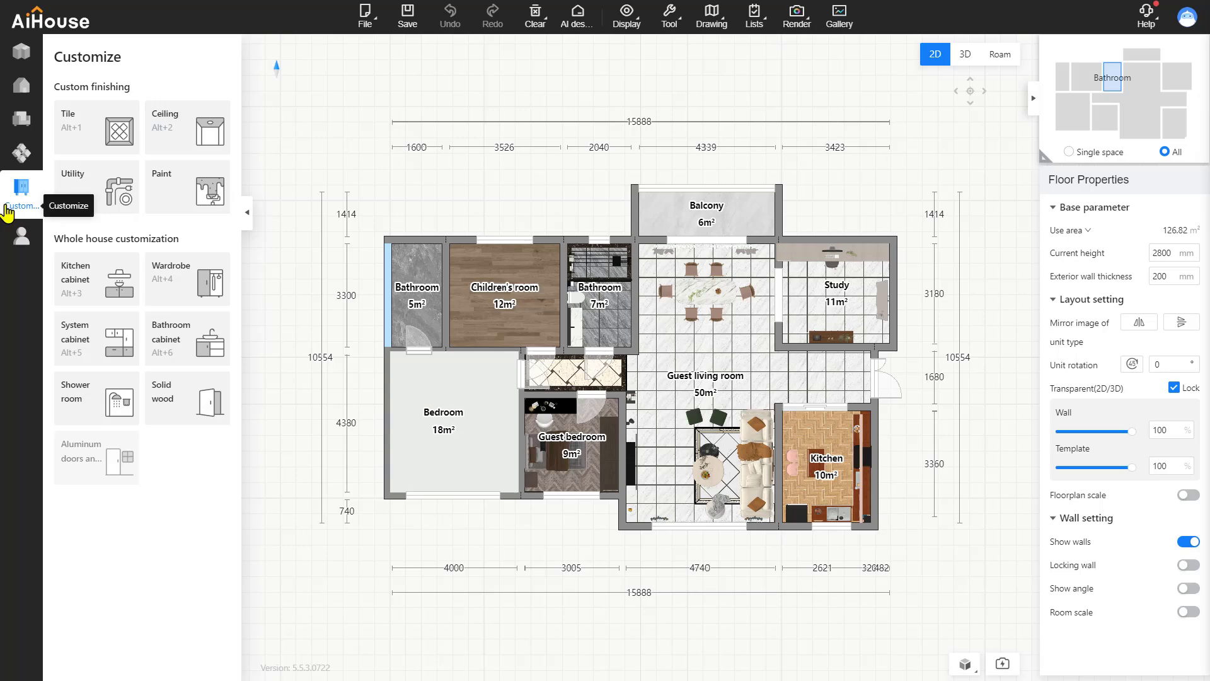
Open custom ceiling design and show the ceiling models of the common library's Modeling library.
{"action": "left_click", "coordinate": [179, 140]}
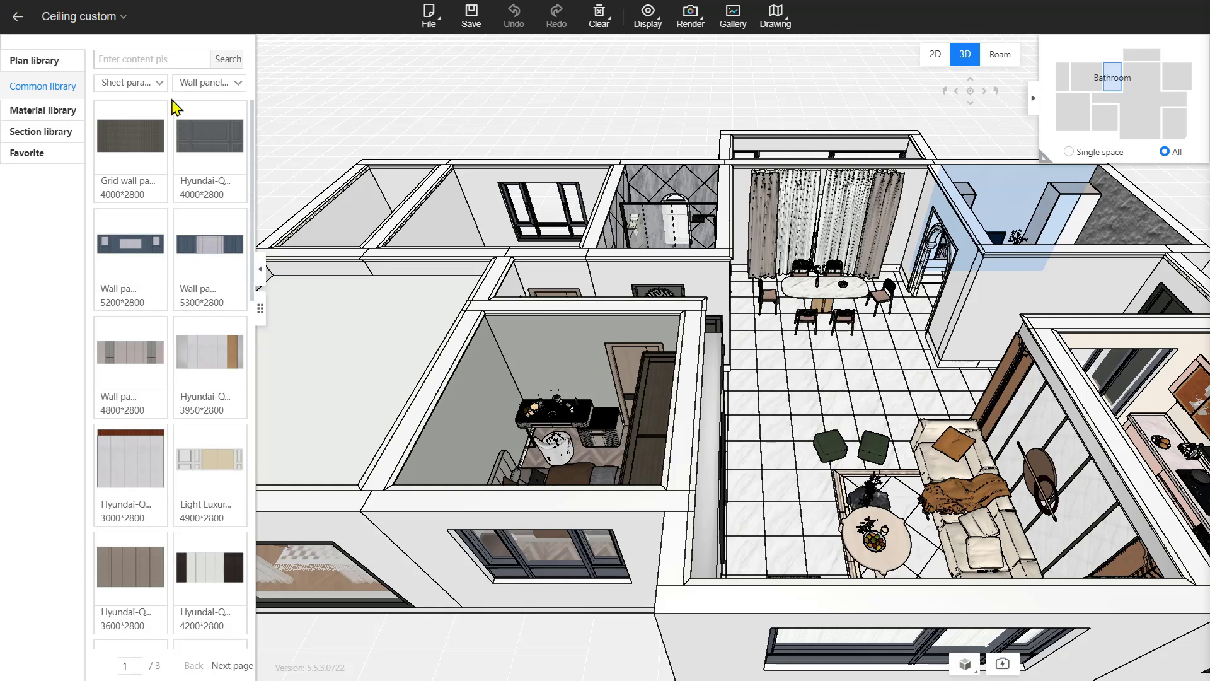
{"action": "left_click", "coordinate": [160, 84]}
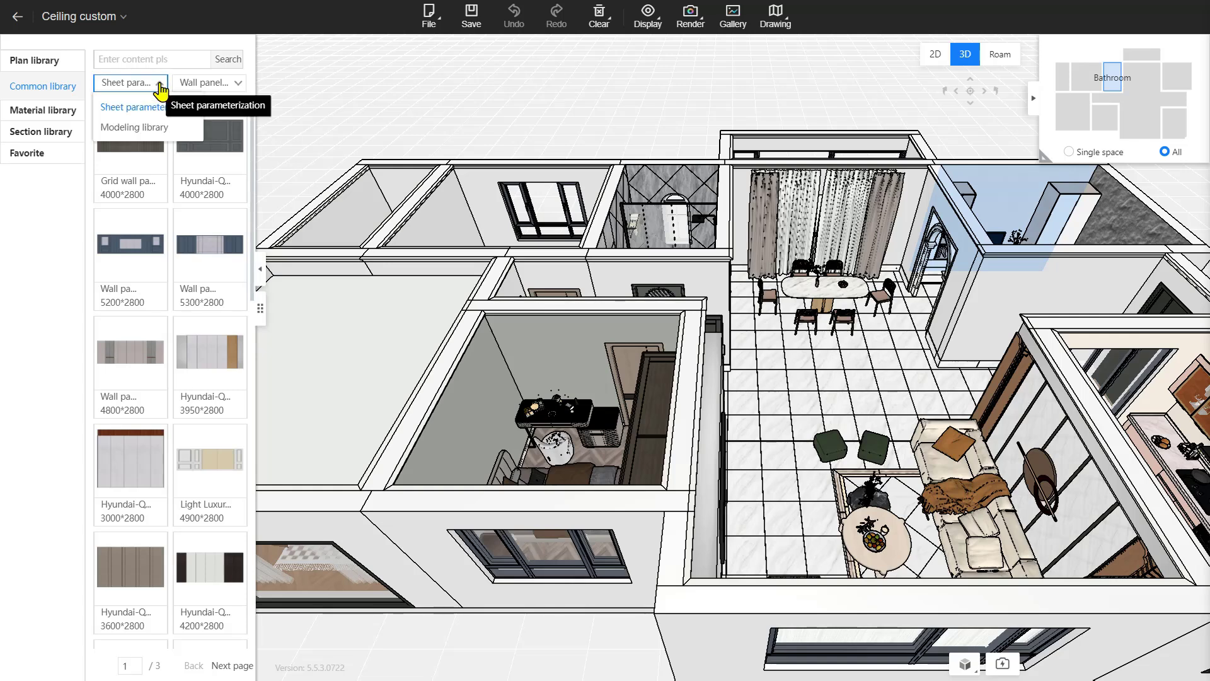
{"action": "left_click", "coordinate": [151, 126]}
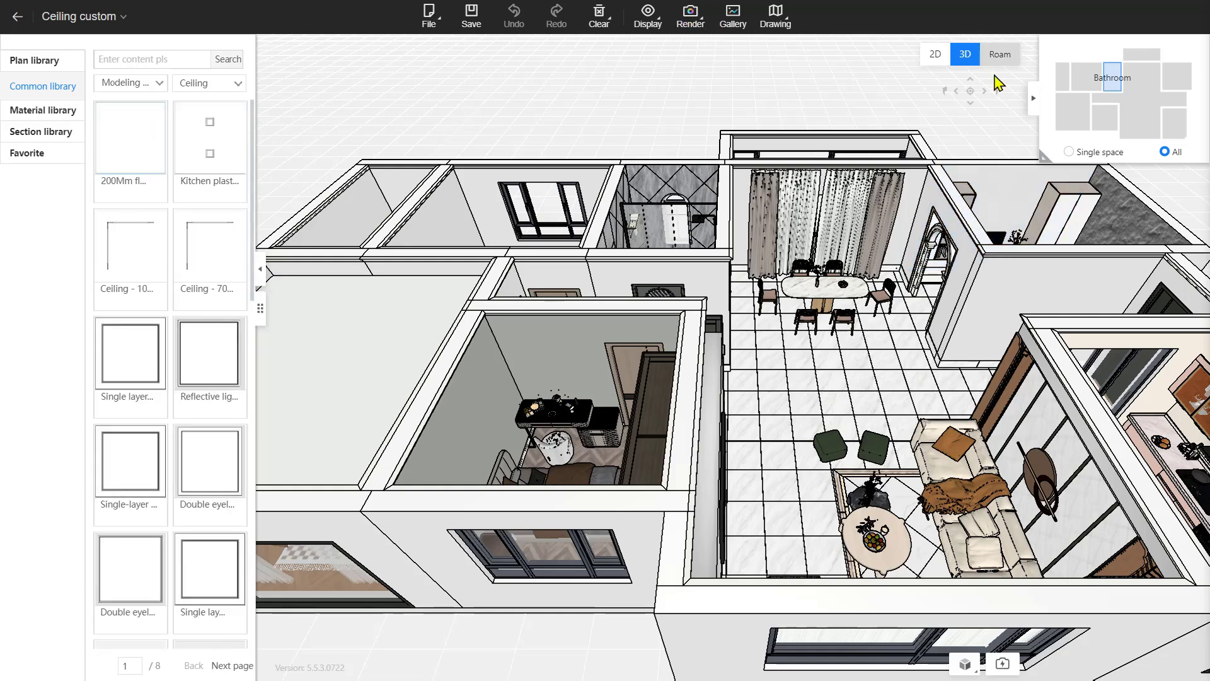
Place the reflective light ceiling model in the guest bedroom on the 2D floor plan.
{"action": "left_click", "coordinate": [936, 60]}
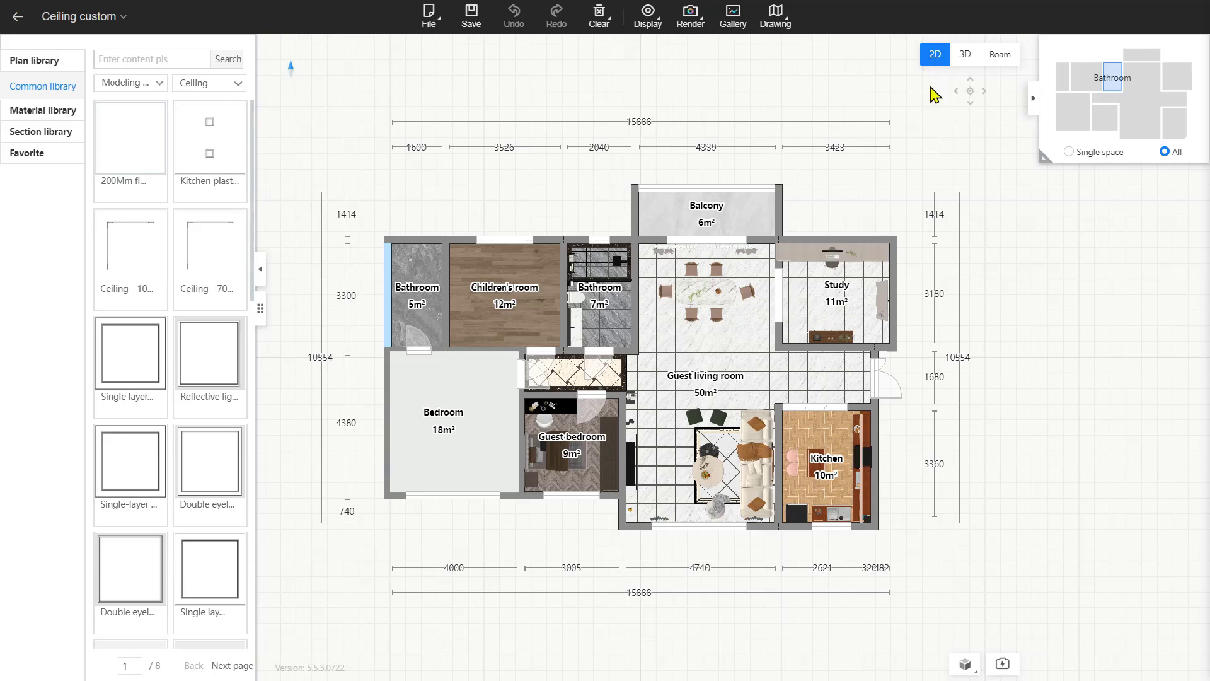
{"action": "left_click", "coordinate": [224, 353]}
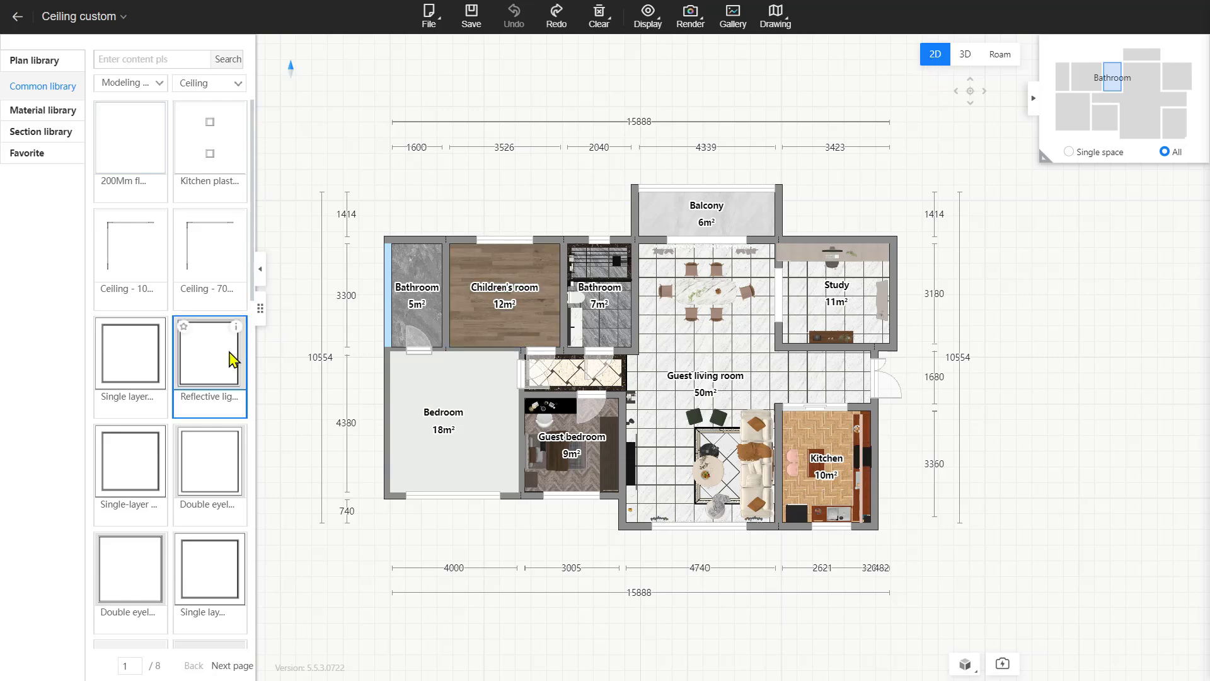
{"action": "left_click", "coordinate": [584, 452]}
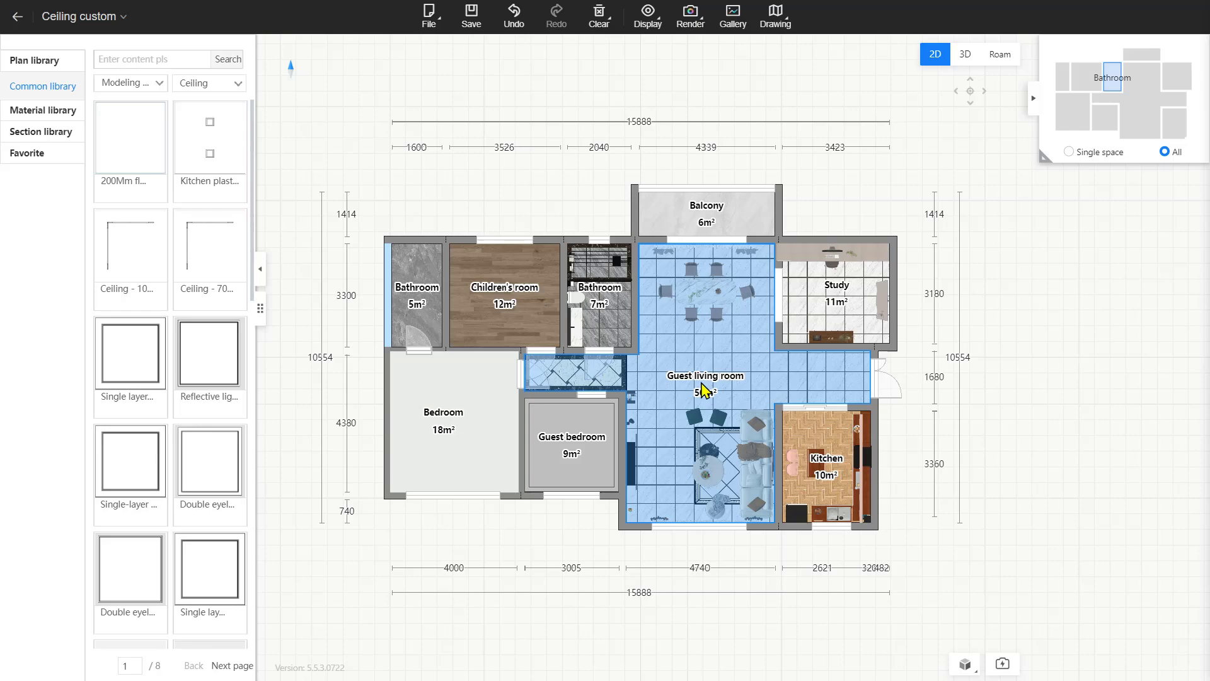
Enter the guest living room in roam view and open its ceiling for editing.
{"action": "double_click", "coordinate": [704, 391]}
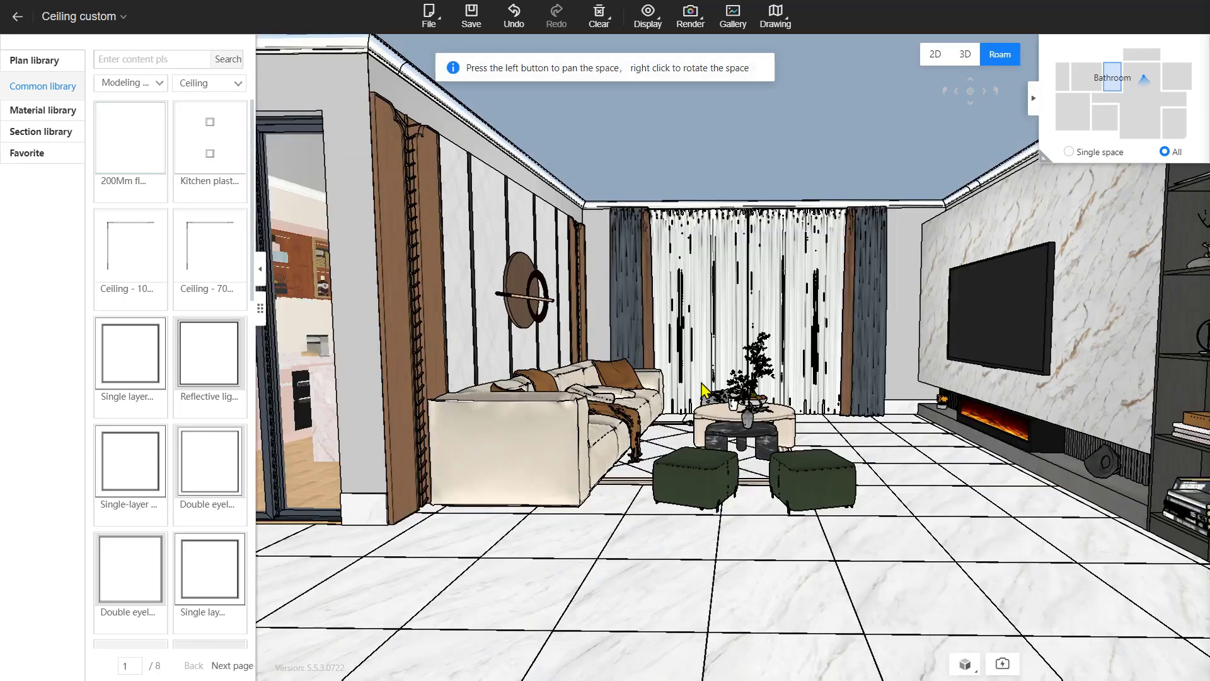
{"action": "right_click_drag", "start_coordinate": [706, 578], "coordinate": [724, 551]}
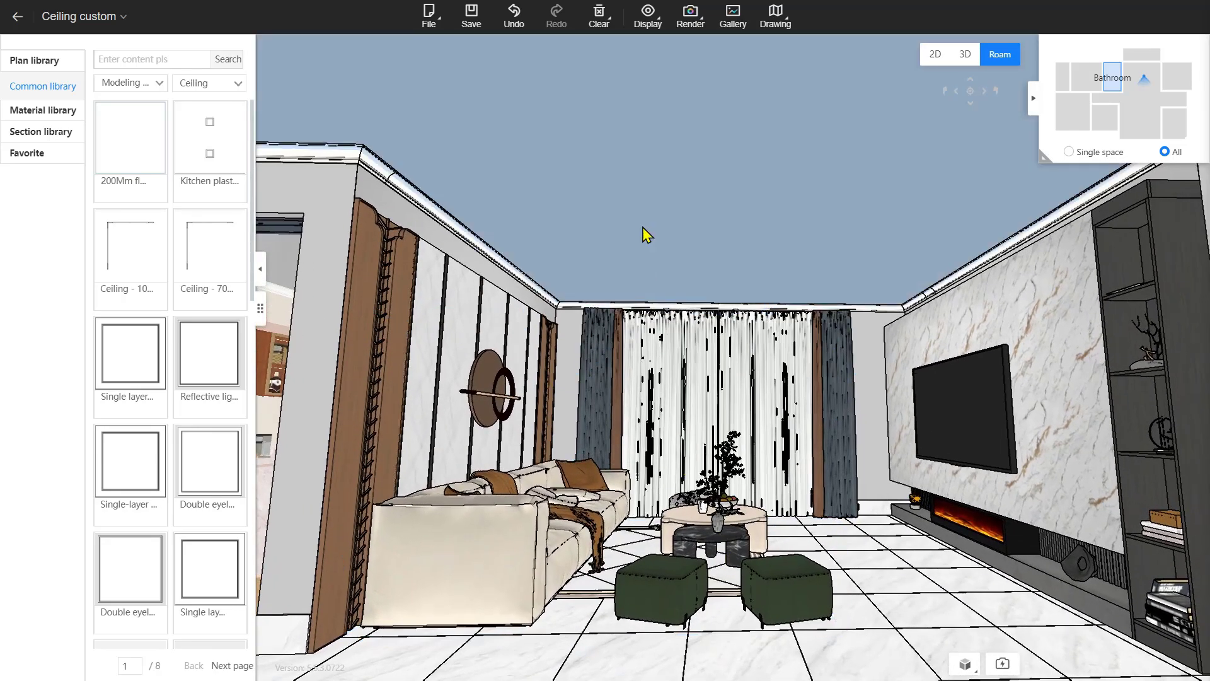
{"action": "double_click", "coordinate": [641, 189]}
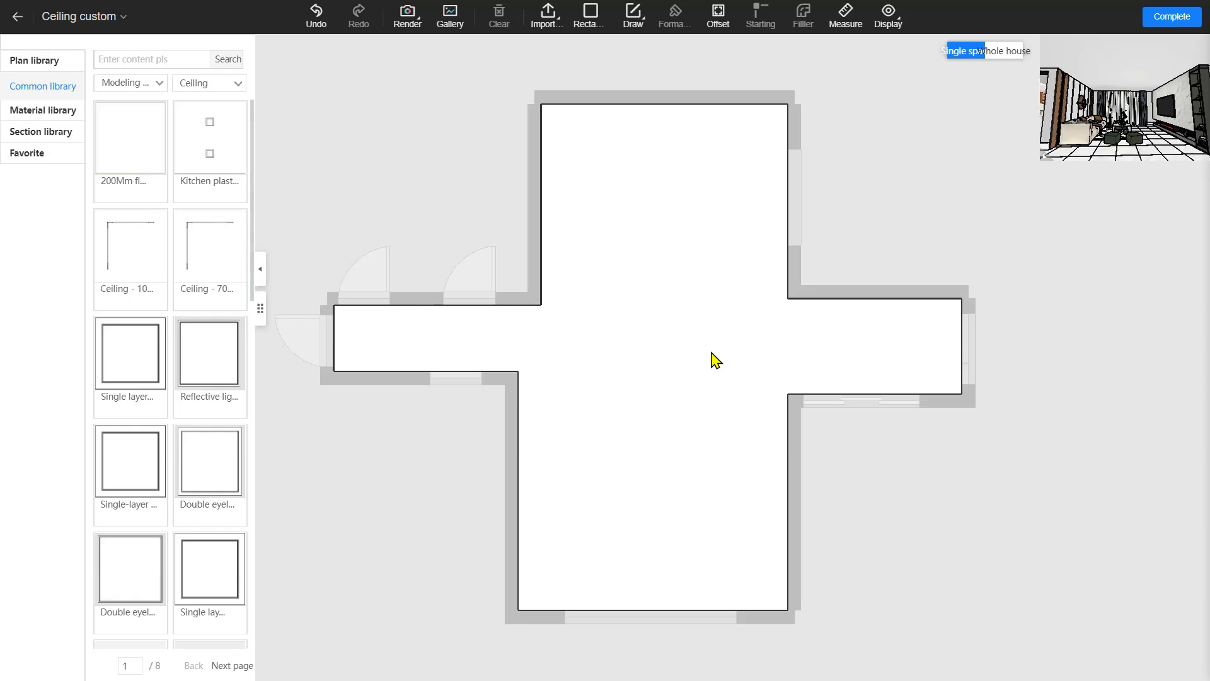
Draw rectangular ceiling regions over the 4339 x 3420 mm dining area and the 3061 x 1680 mm entrance area.
{"action": "left_click", "coordinate": [685, 317]}
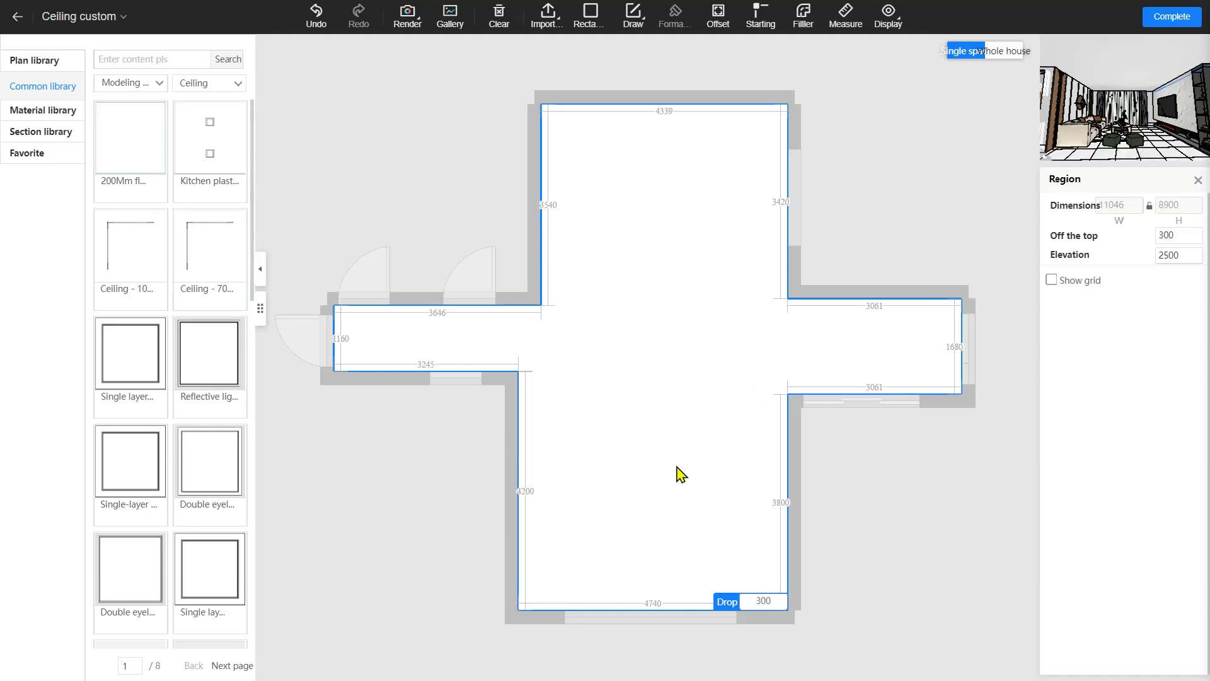
{"action": "left_click", "coordinate": [590, 38]}
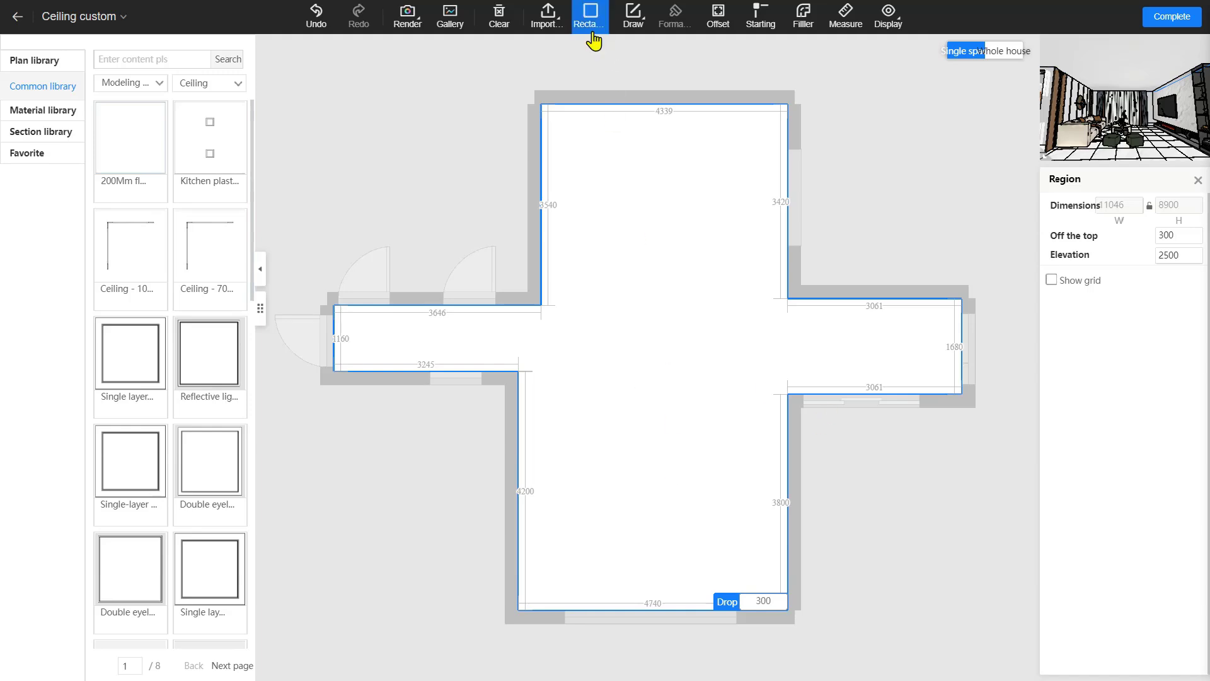
{"action": "left_click", "coordinate": [542, 104]}
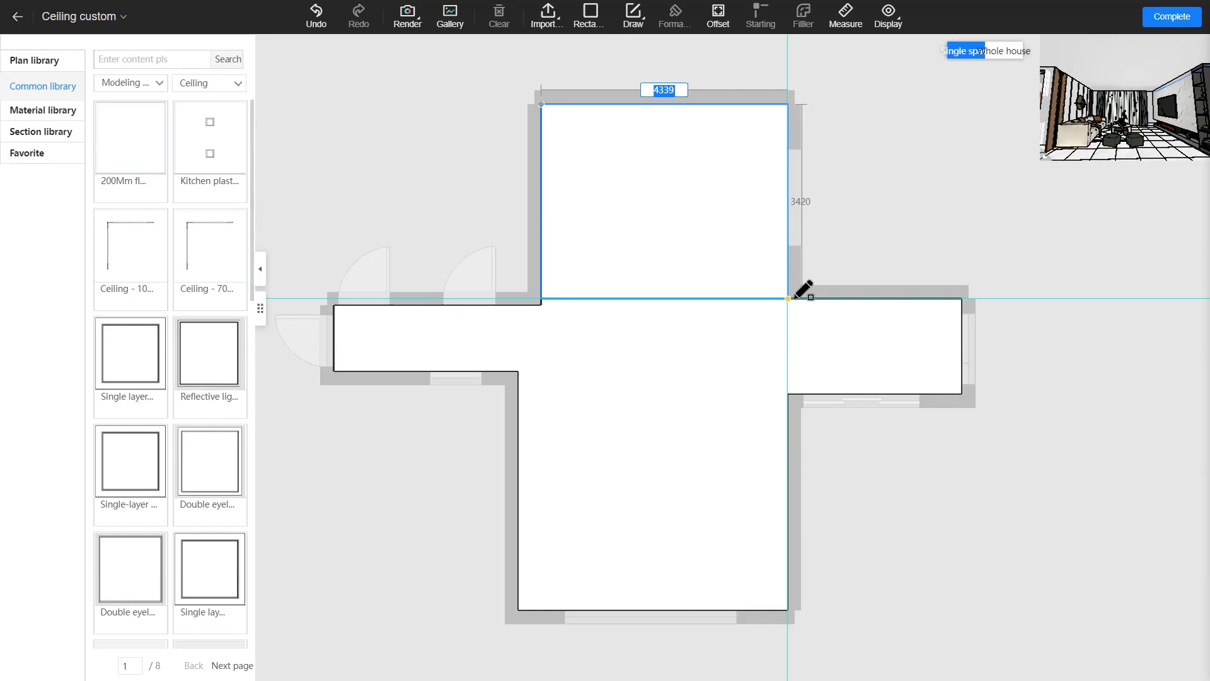
{"action": "left_click", "coordinate": [789, 298]}
{"action": "left_click", "coordinate": [789, 298]}
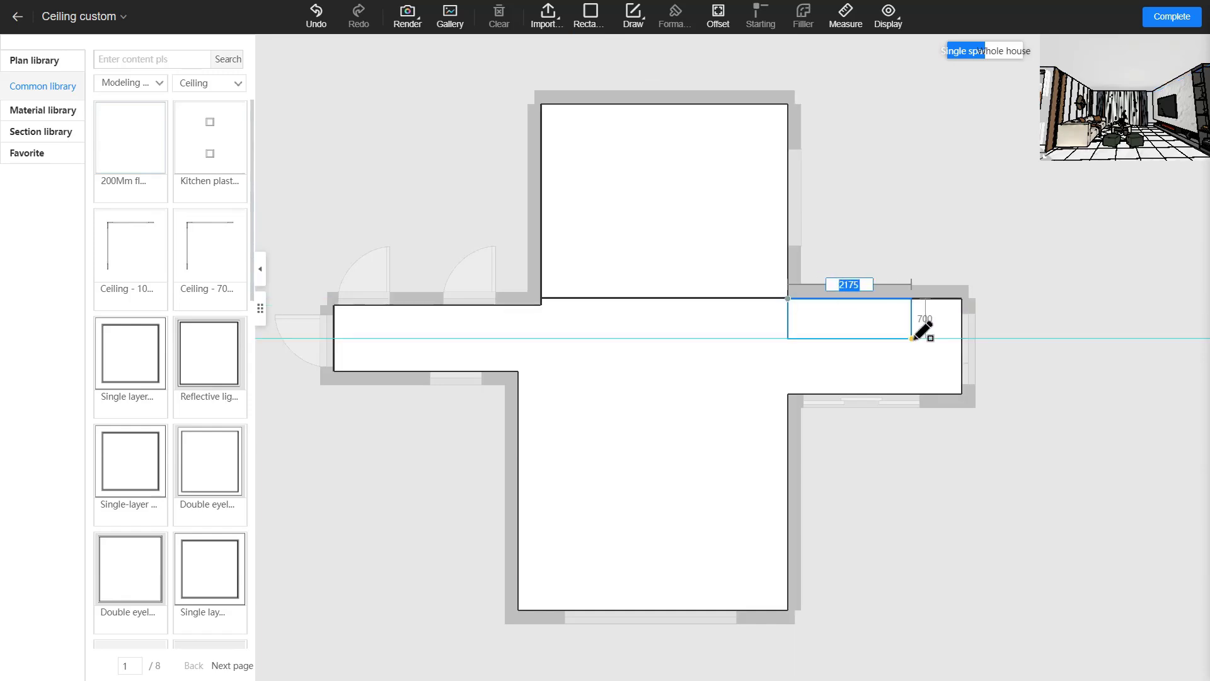
{"action": "left_click", "coordinate": [962, 393]}
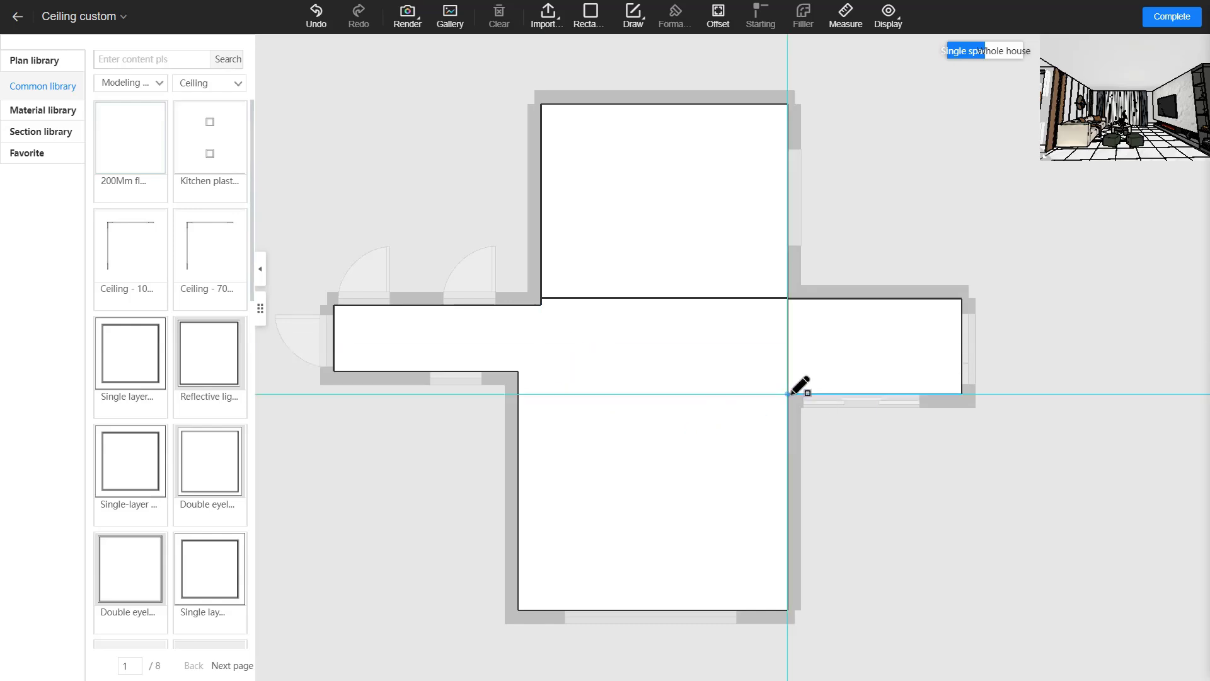
Draw a 4740 x 4200 mm rectangular ceiling region over the sofa and TV area below the corridor.
{"action": "left_click", "coordinate": [518, 371]}
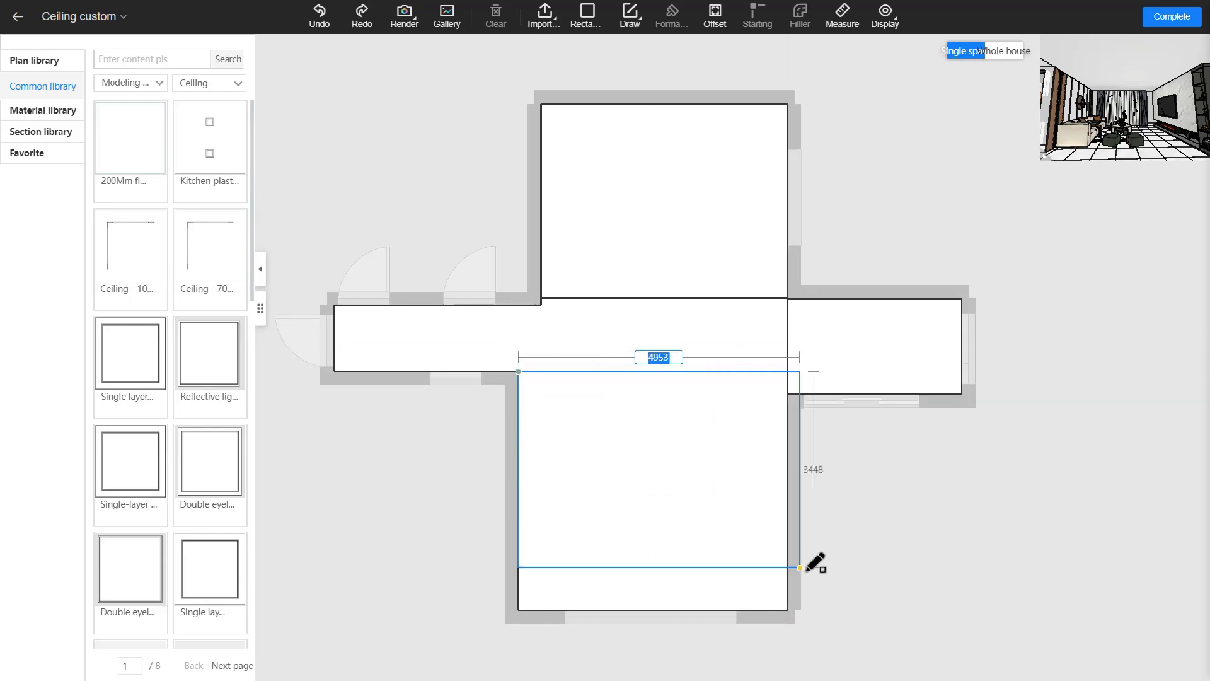
{"action": "left_click", "coordinate": [782, 610]}
{"action": "key", "text": "Escape"}
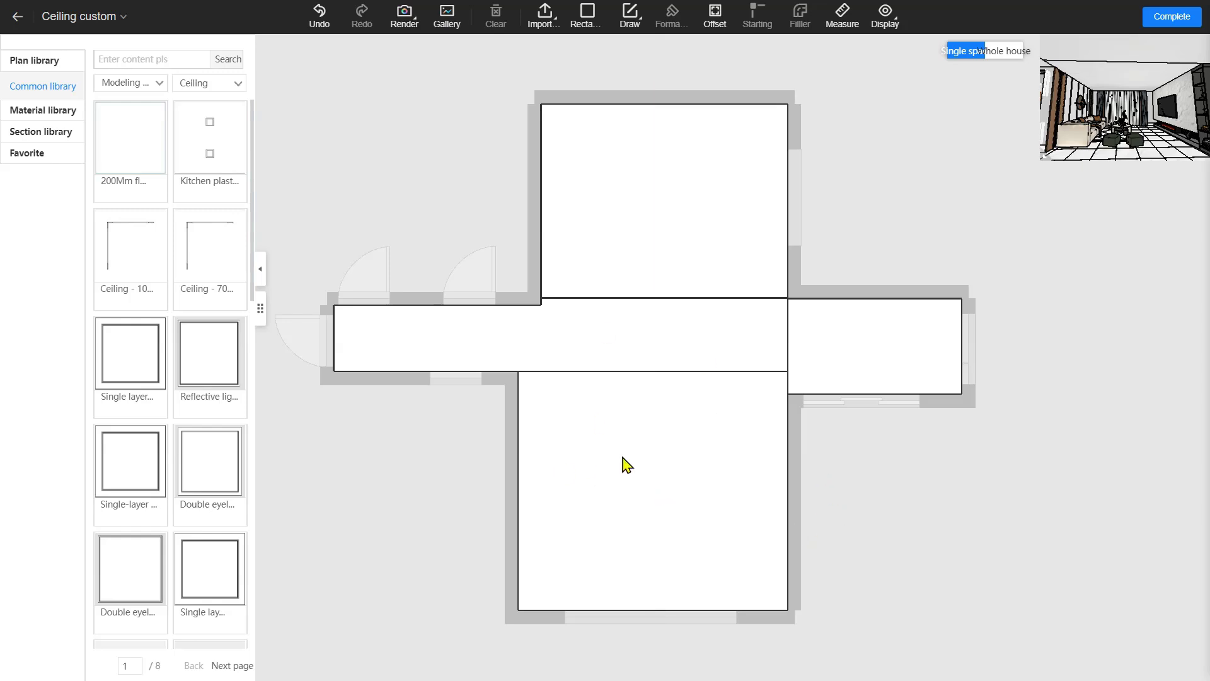
{"action": "left_click", "coordinate": [592, 460]}
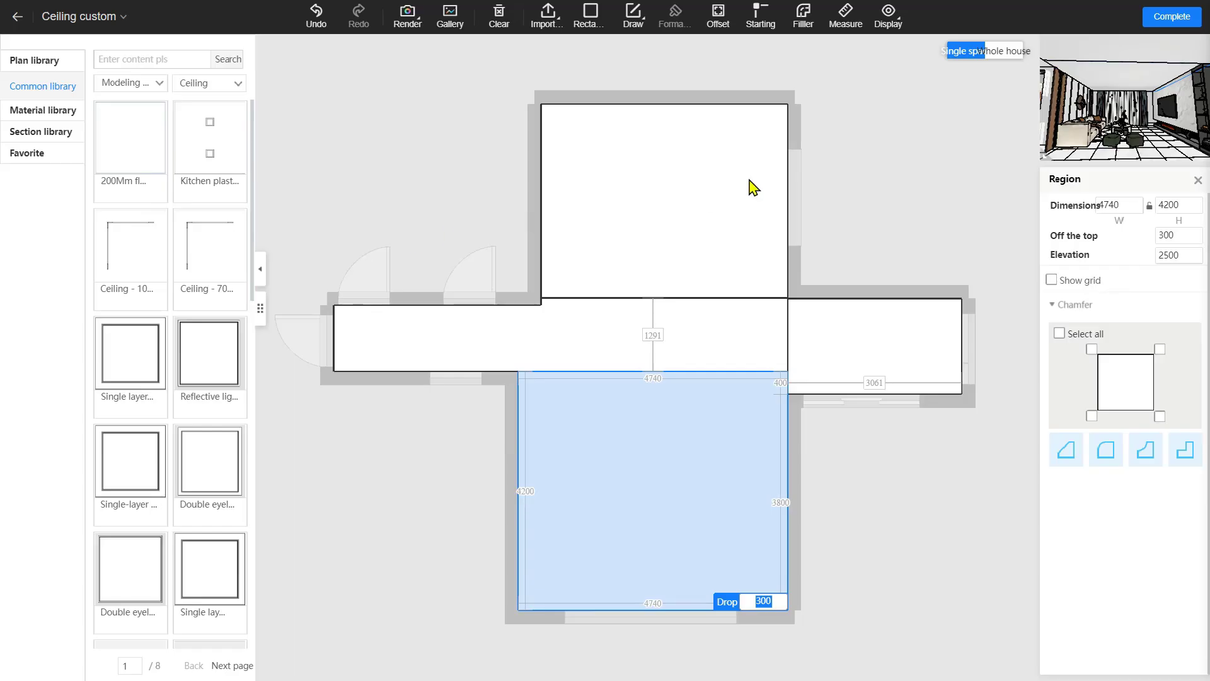
{"action": "left_click", "coordinate": [585, 24]}
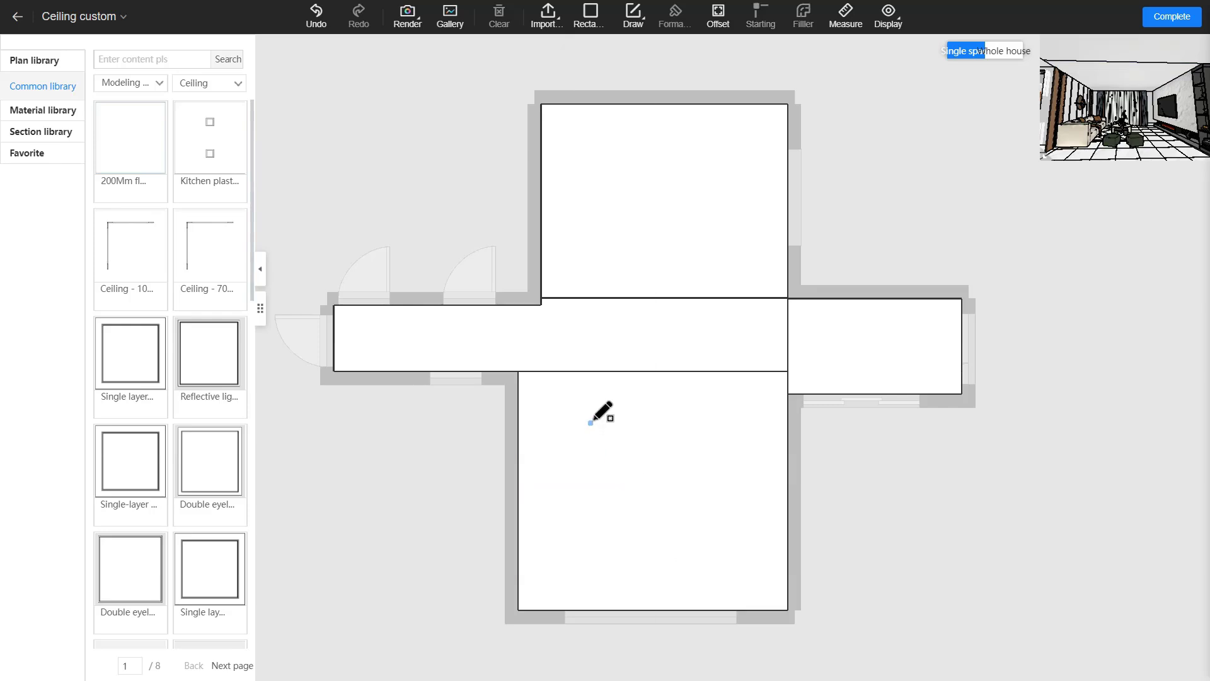
{"action": "key", "text": "Escape"}
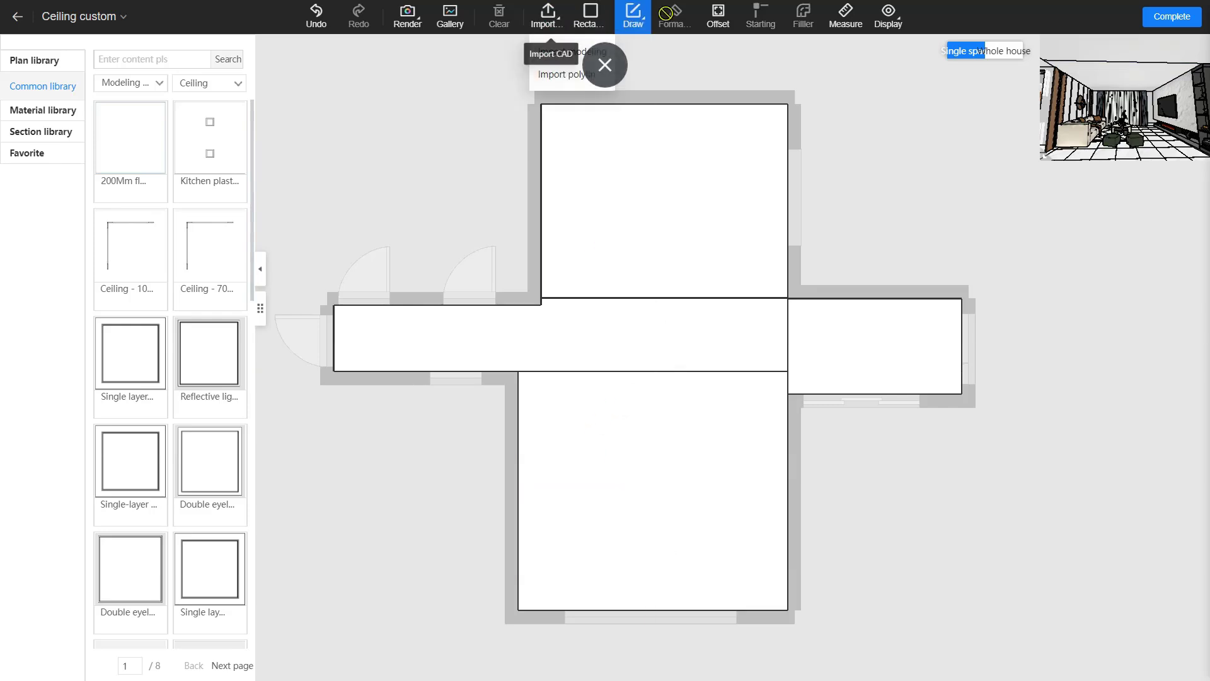
{"action": "left_click", "coordinate": [717, 23]}
{"action": "left_click", "coordinate": [627, 435]}
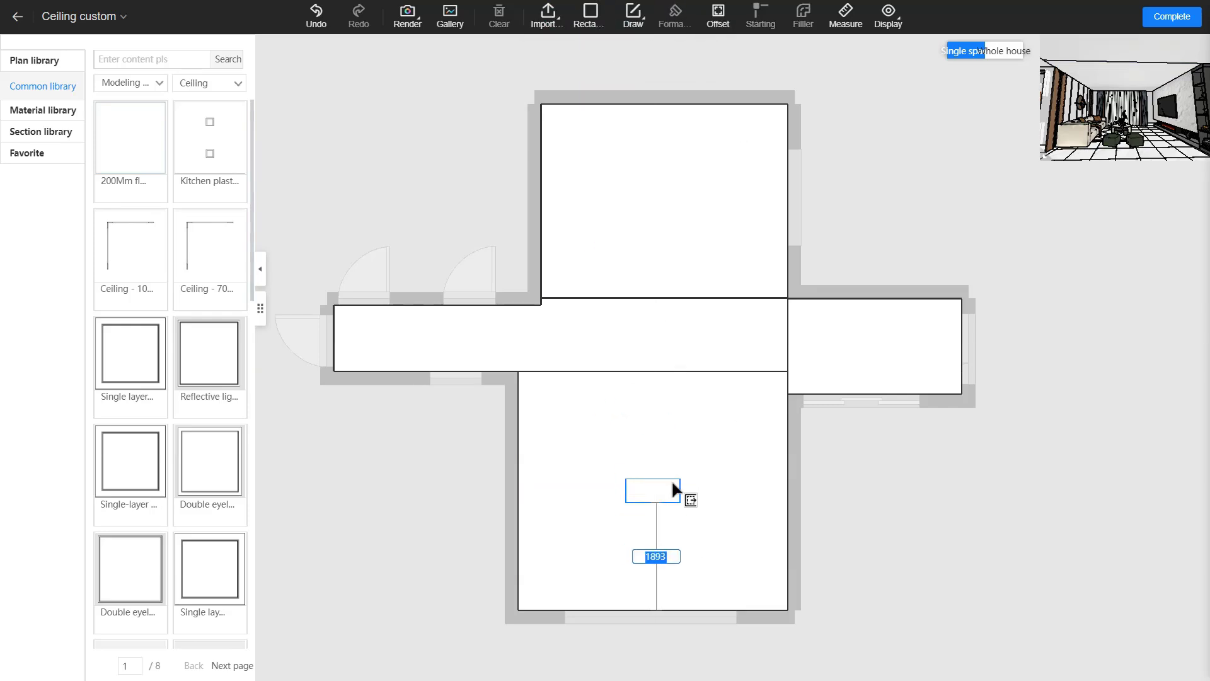
{"action": "key", "text": "Escape"}
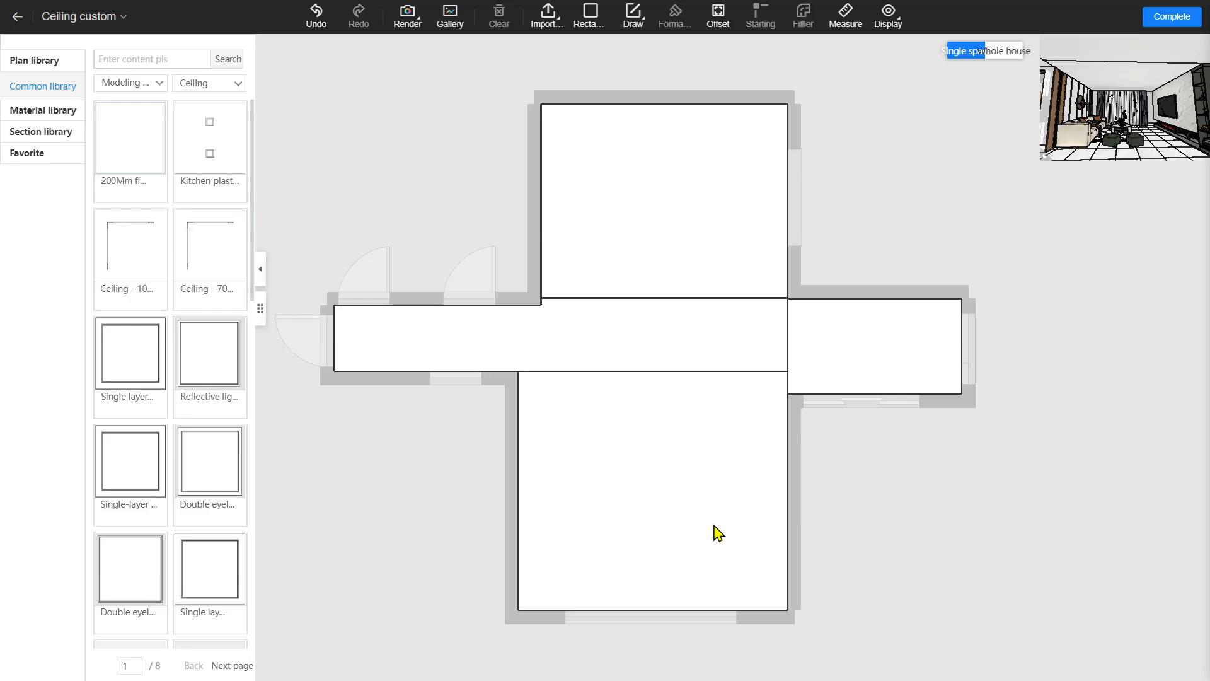
Draw a 4740 x 200 mm rectangular strip along the lower window wall of the living area ceiling.
{"action": "left_click", "coordinate": [589, 19]}
{"action": "left_click", "coordinate": [518, 610]}
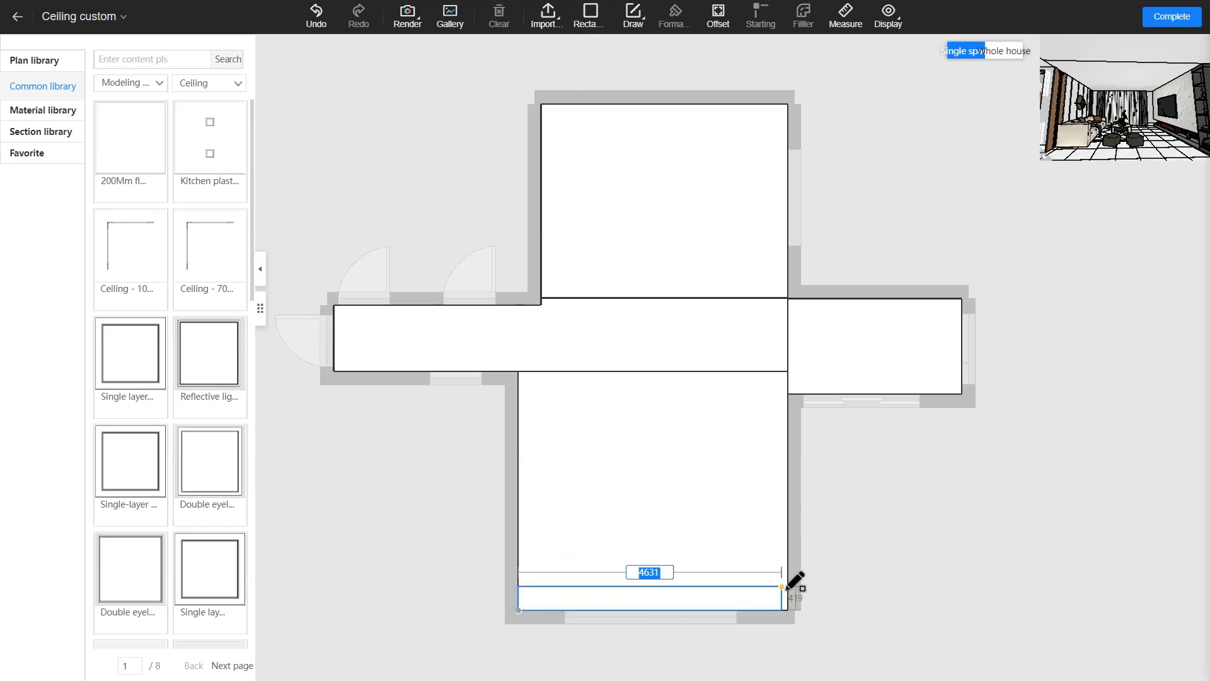
{"action": "key", "text": "Tab"}
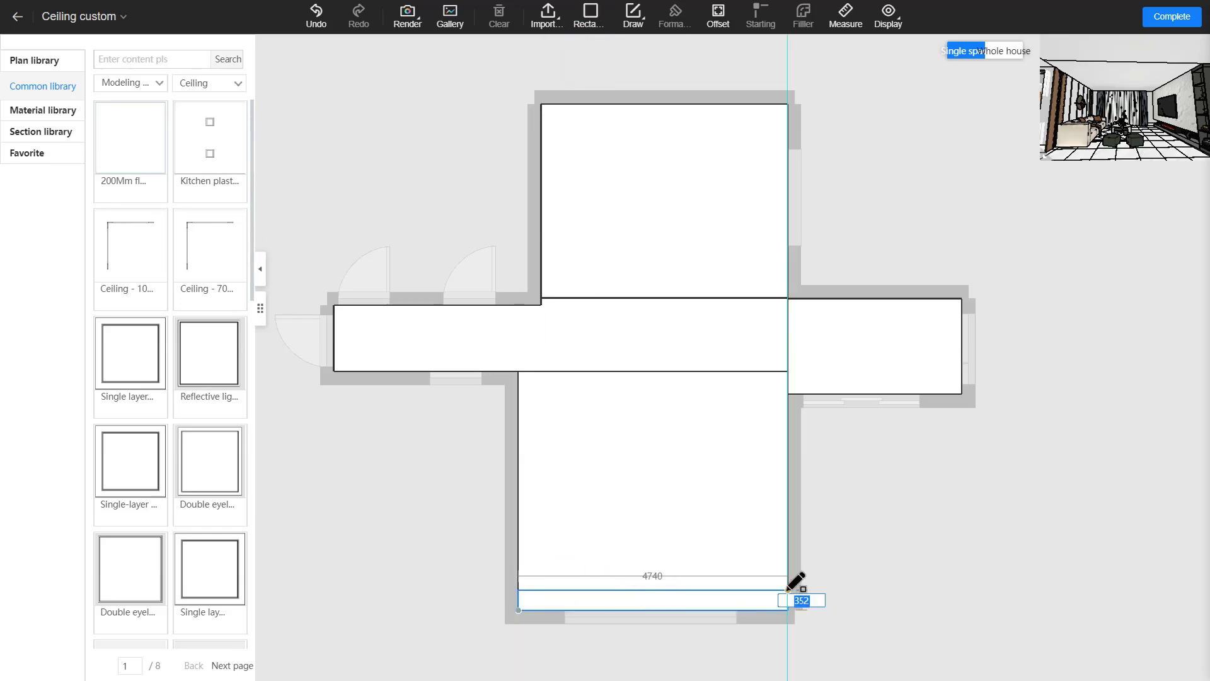
{"action": "type", "text": "200"}
{"action": "key", "text": "Return"}
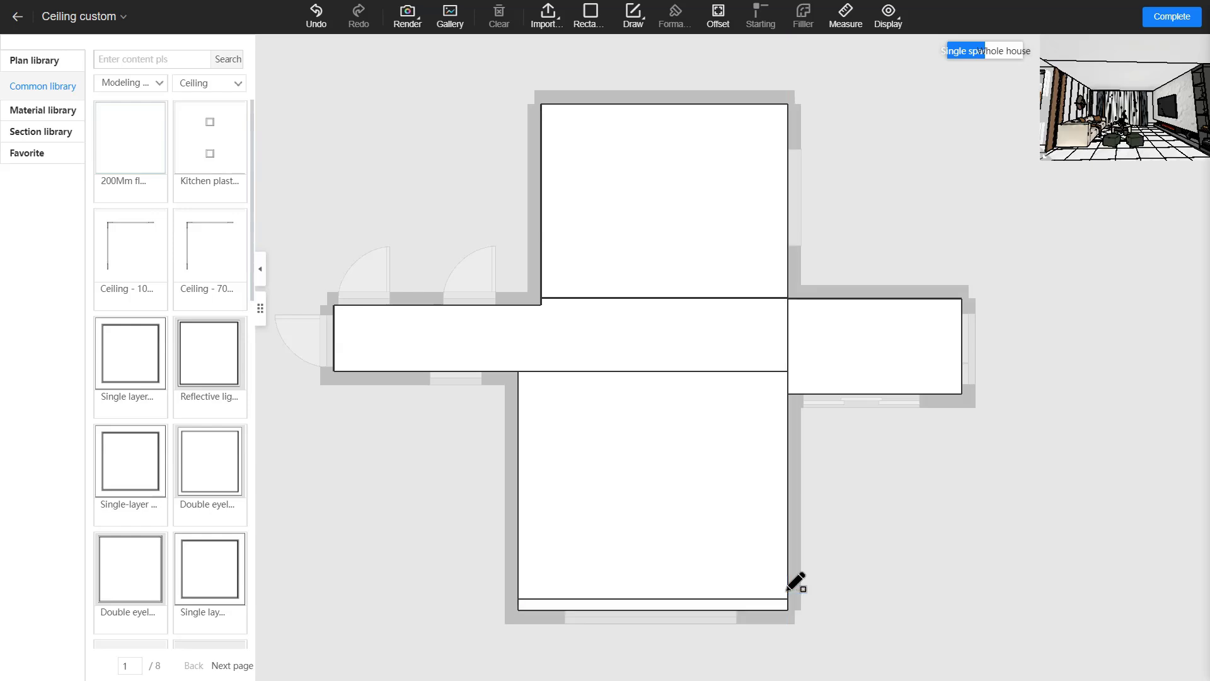
Draw a 300 x 4000 mm rectangular strip along the left wall of the living area, ending at the window strip.
{"action": "left_click", "coordinate": [526, 371]}
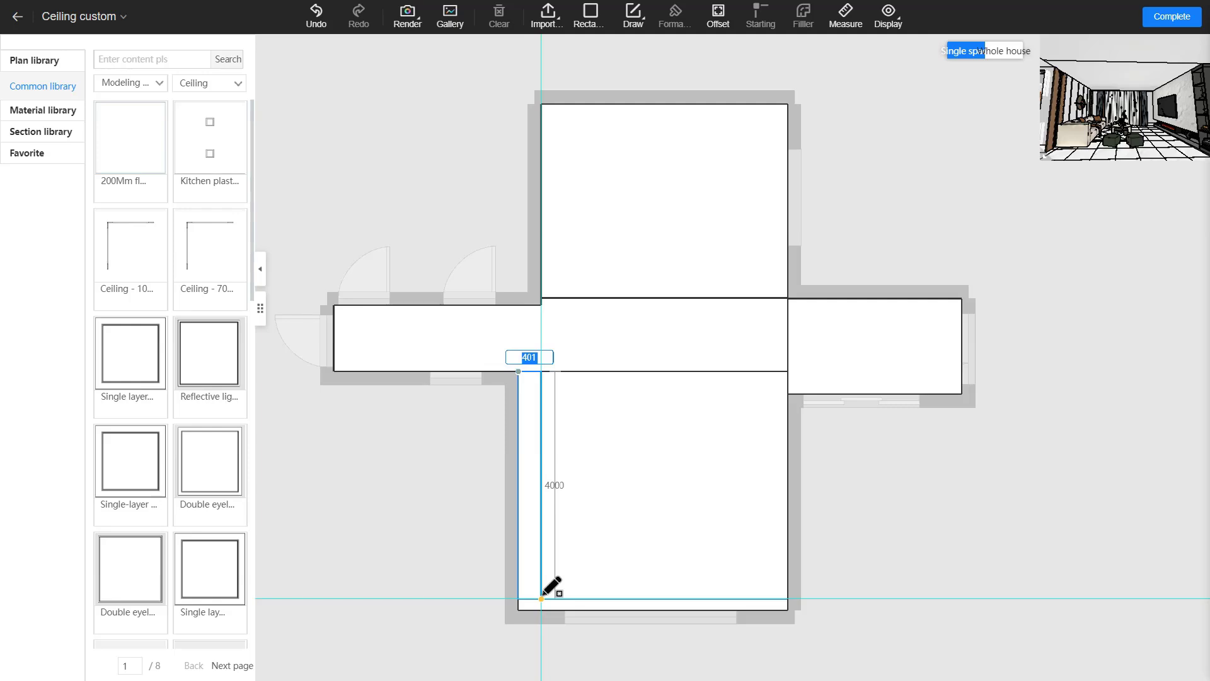
{"action": "type", "text": "300"}
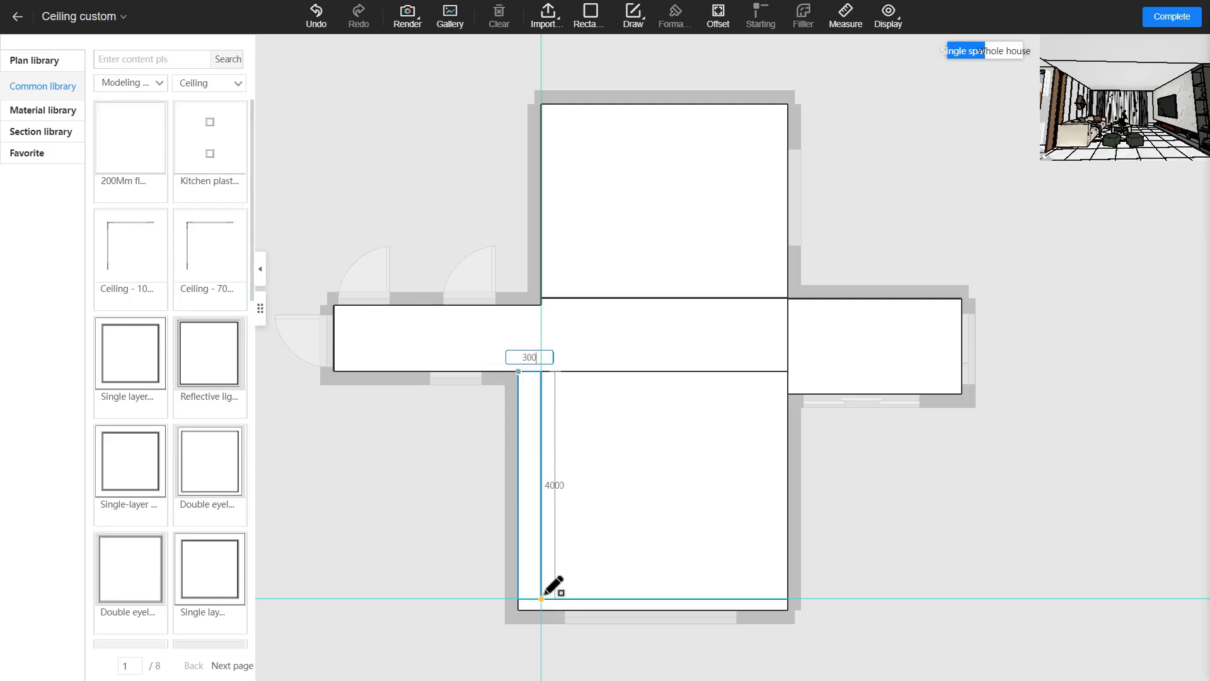
{"action": "key", "text": "Tab"}
{"action": "key", "text": "Return"}
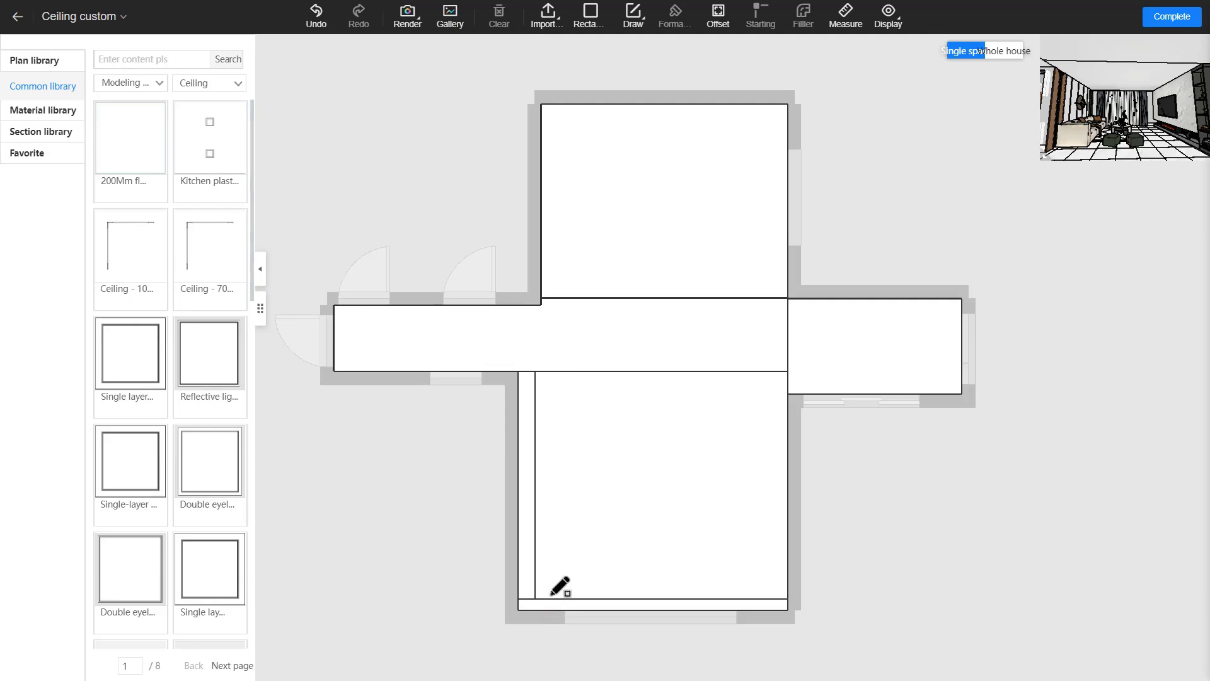
Draw a narrow rectangular strip along the full upper wall of the dining area ceiling and adjust its depth.
{"action": "left_click", "coordinate": [540, 104]}
{"action": "left_click", "coordinate": [790, 115]}
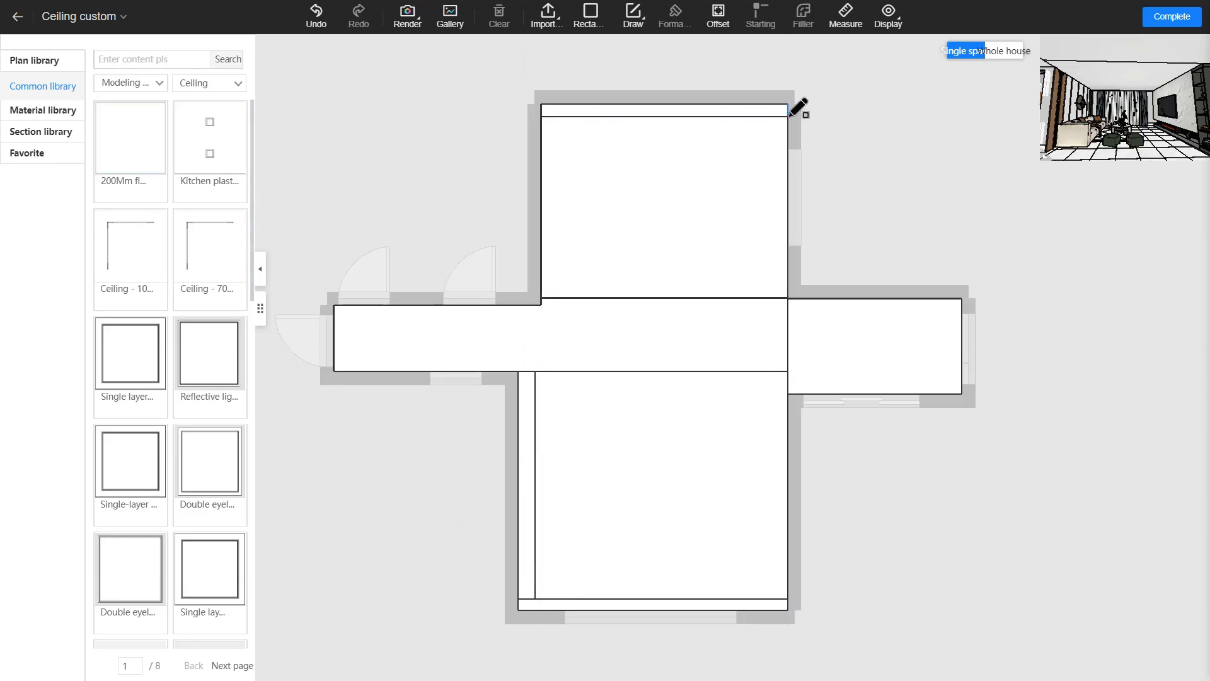
{"action": "left_click", "coordinate": [658, 118]}
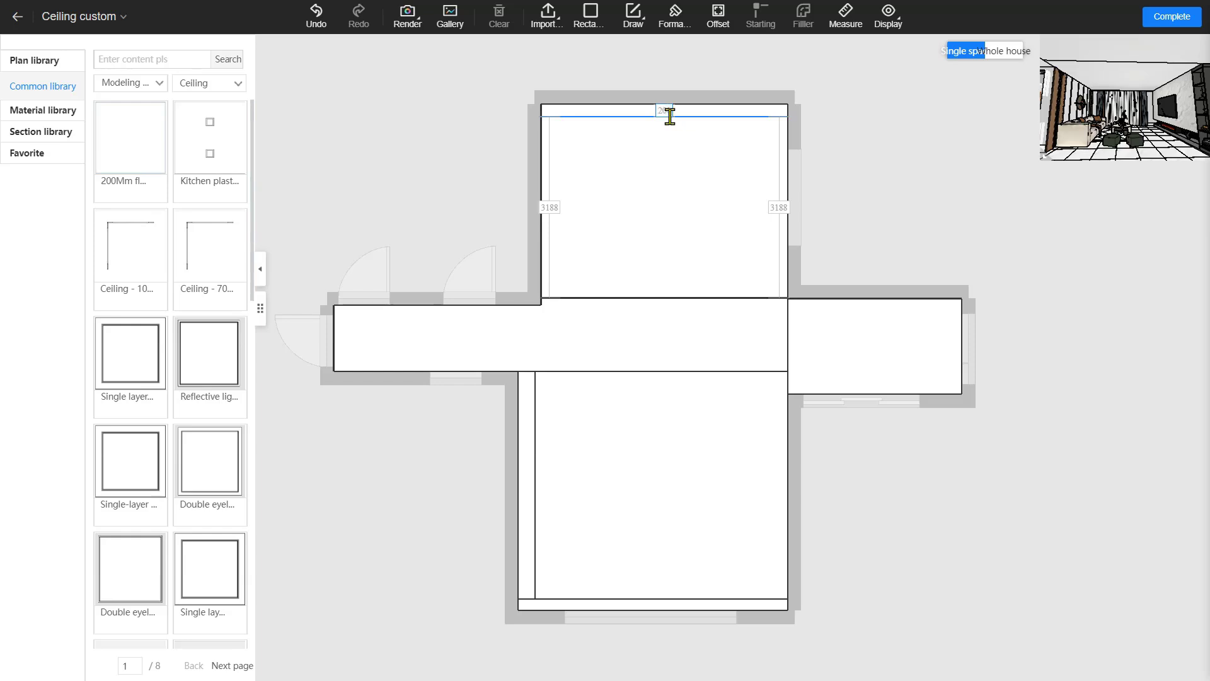
{"action": "key", "text": "Return"}
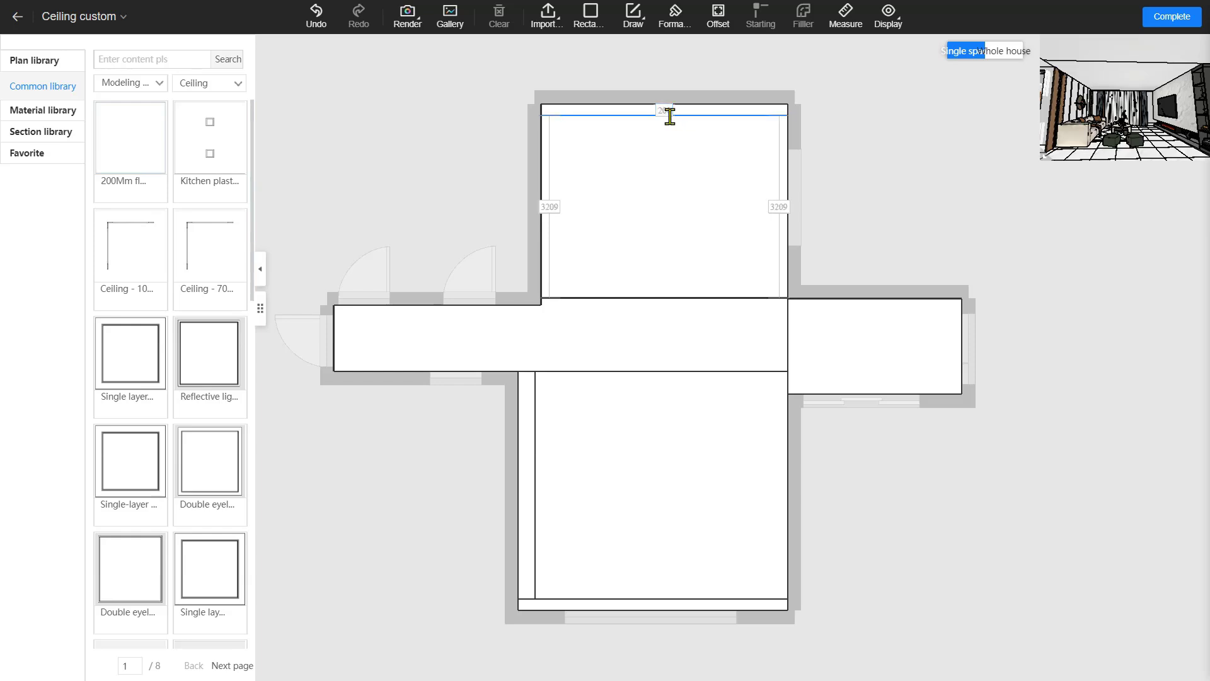
{"action": "type", "text": "2"}
{"action": "key", "text": "Return"}
Offset the outline of the sofa-area ceiling region 400 mm inward.
{"action": "left_click", "coordinate": [689, 465]}
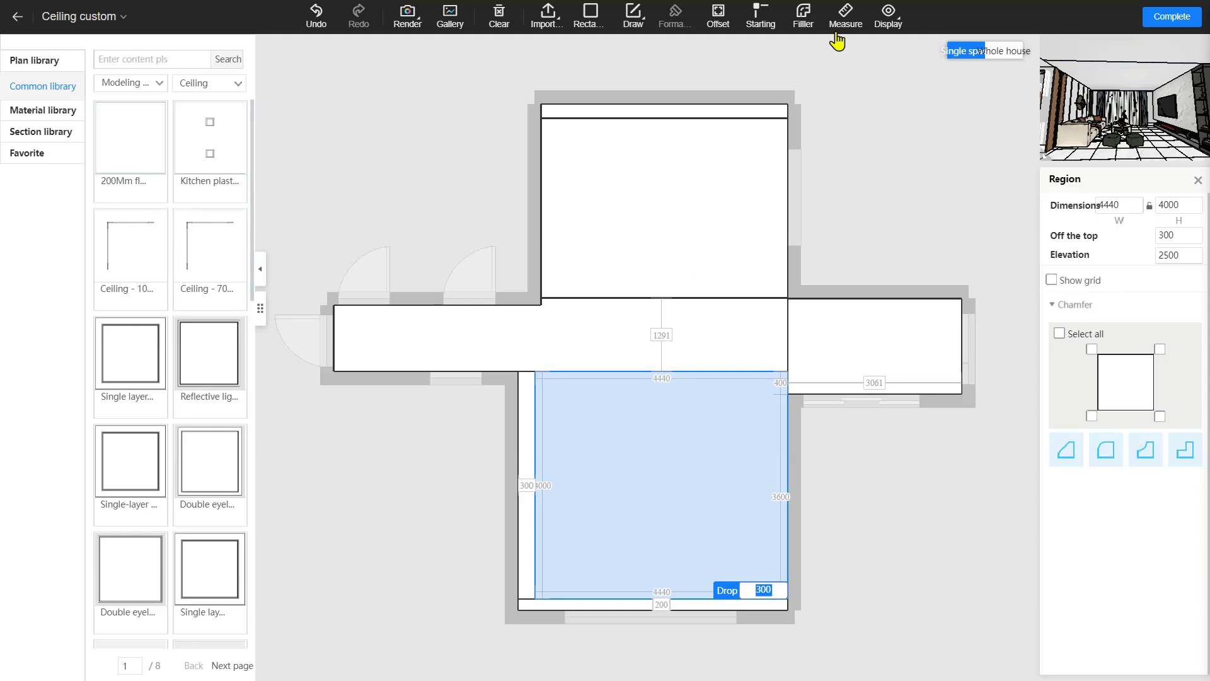
{"action": "left_click", "coordinate": [722, 19]}
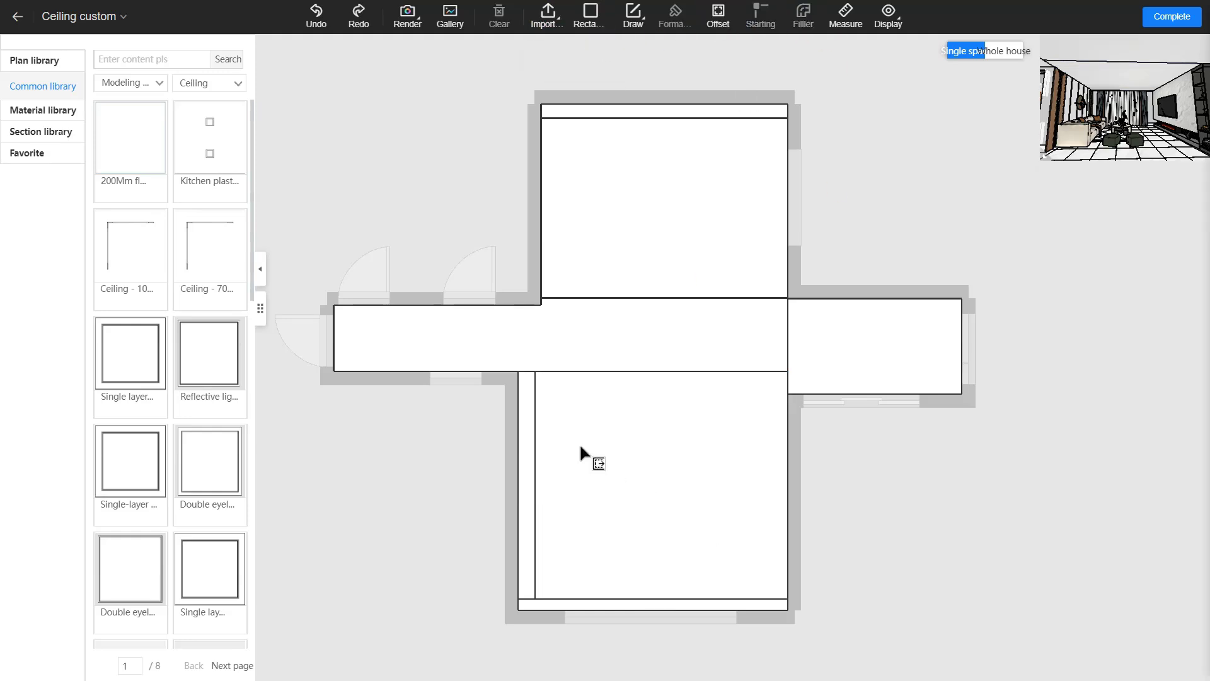
{"action": "left_click", "coordinate": [588, 425]}
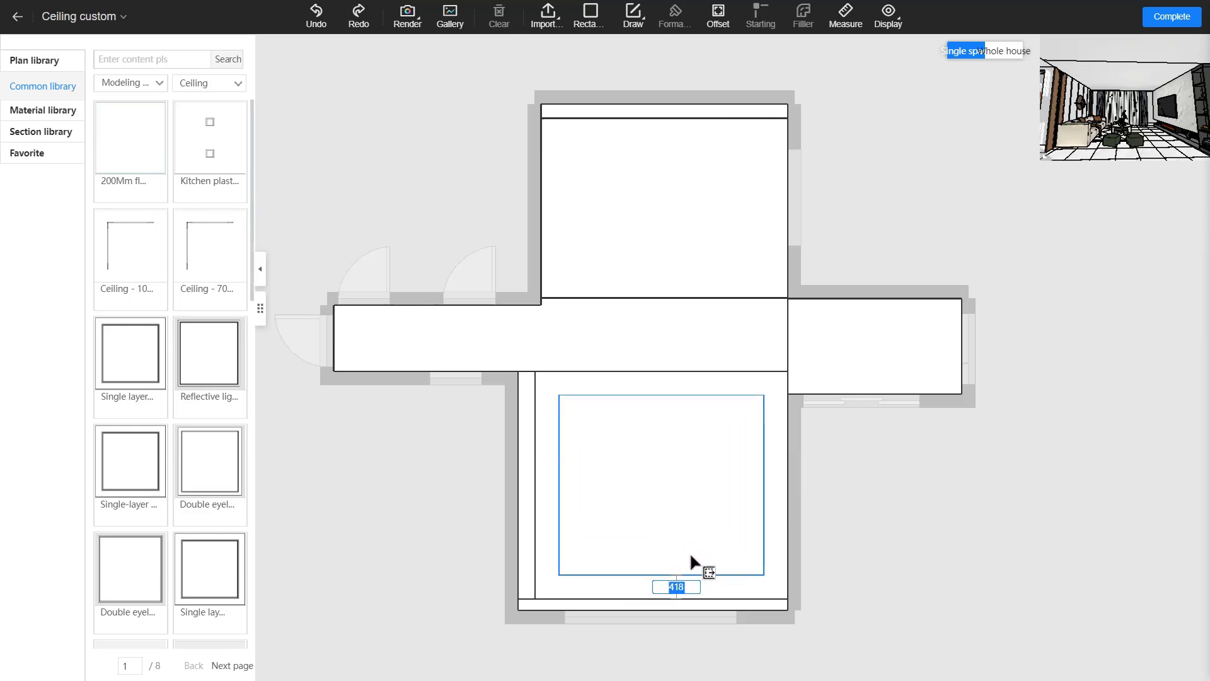
{"action": "type", "text": "400"}
{"action": "key", "text": "Return"}
{"action": "right_click", "coordinate": [654, 471]}
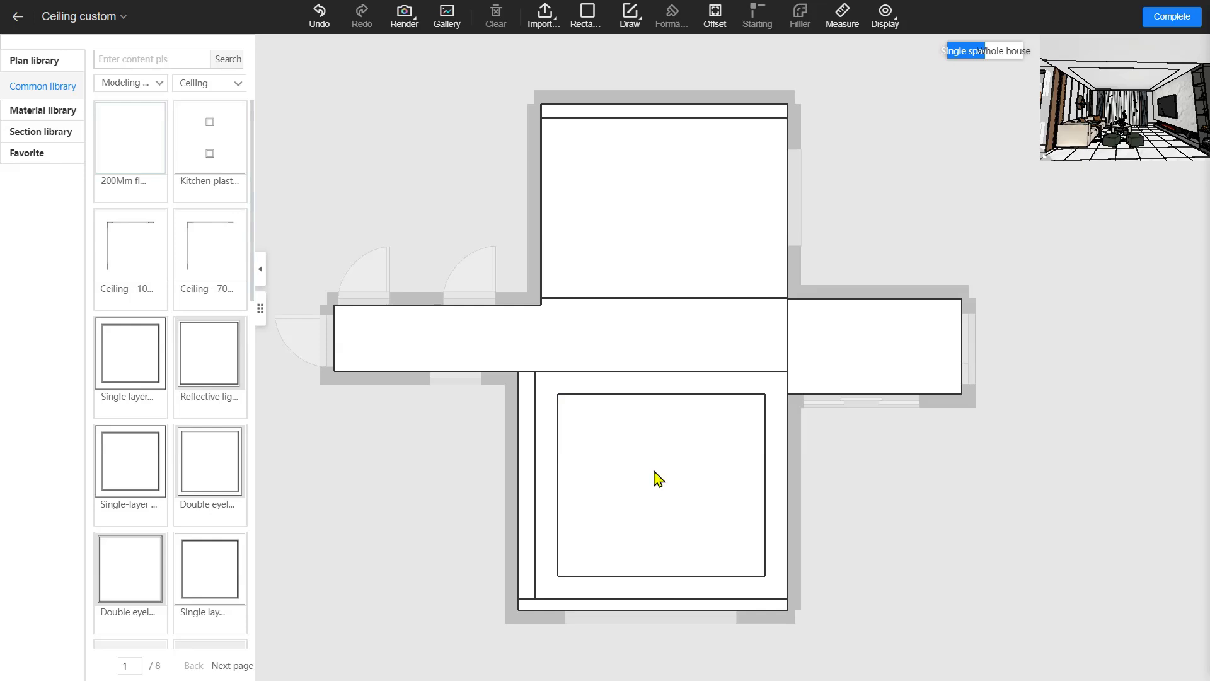
Set the drop of the inset sofa-area rectangle to 0, complete the ceiling edit and inspect the recess in the room view.
{"action": "left_click", "coordinate": [656, 483]}
{"action": "left_click", "coordinate": [743, 567]}
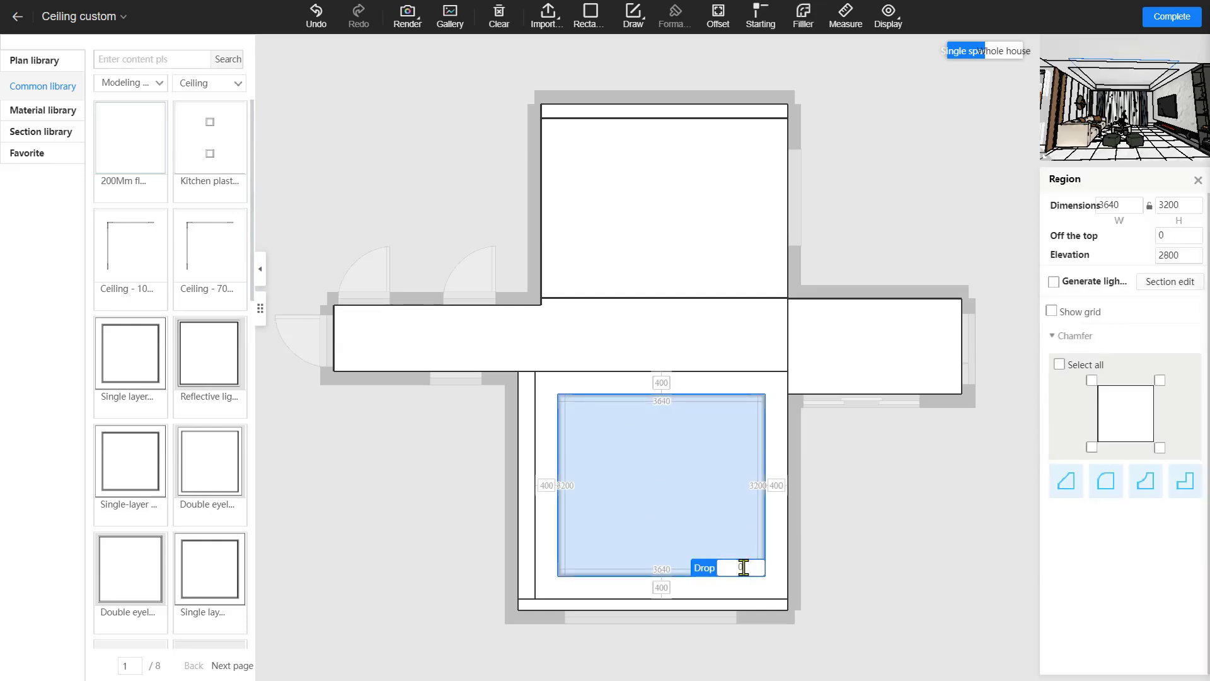
{"action": "left_click", "coordinate": [1185, 16]}
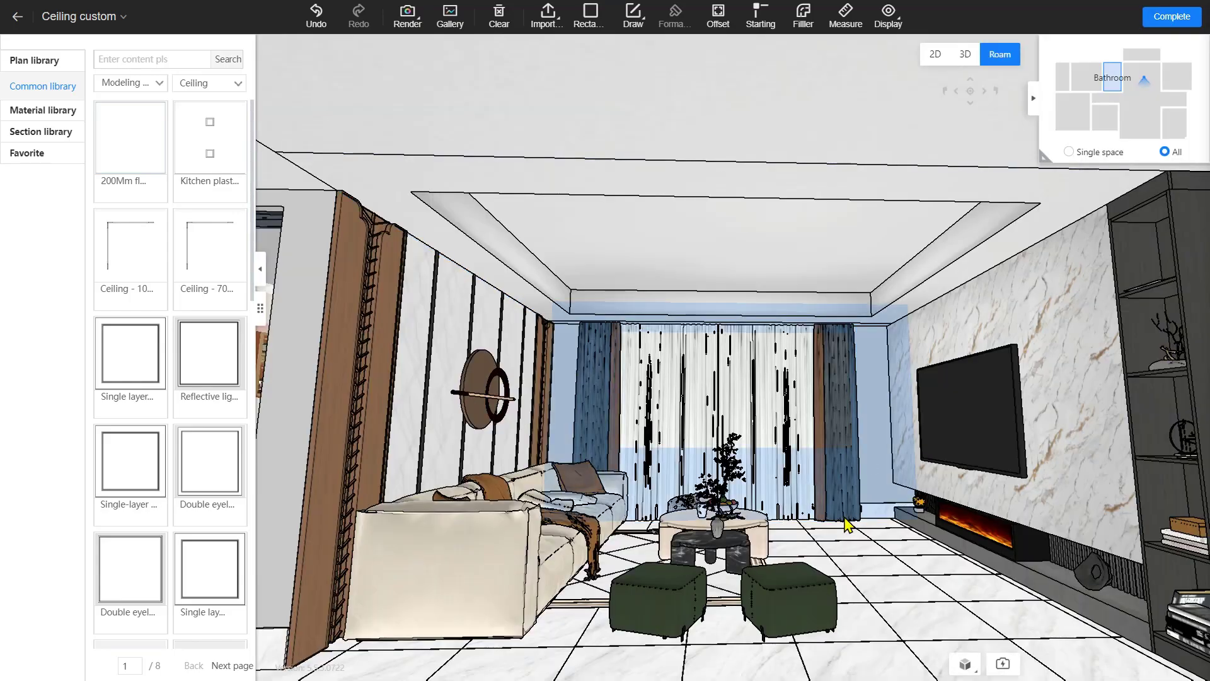
{"action": "scroll", "coordinate": [873, 491], "scroll_direction": "up", "scroll_amount": 3}
{"action": "left_click_drag", "start_coordinate": [845, 527], "coordinate": [825, 460]}
{"action": "scroll", "coordinate": [829, 466], "scroll_direction": "up", "scroll_amount": 5}
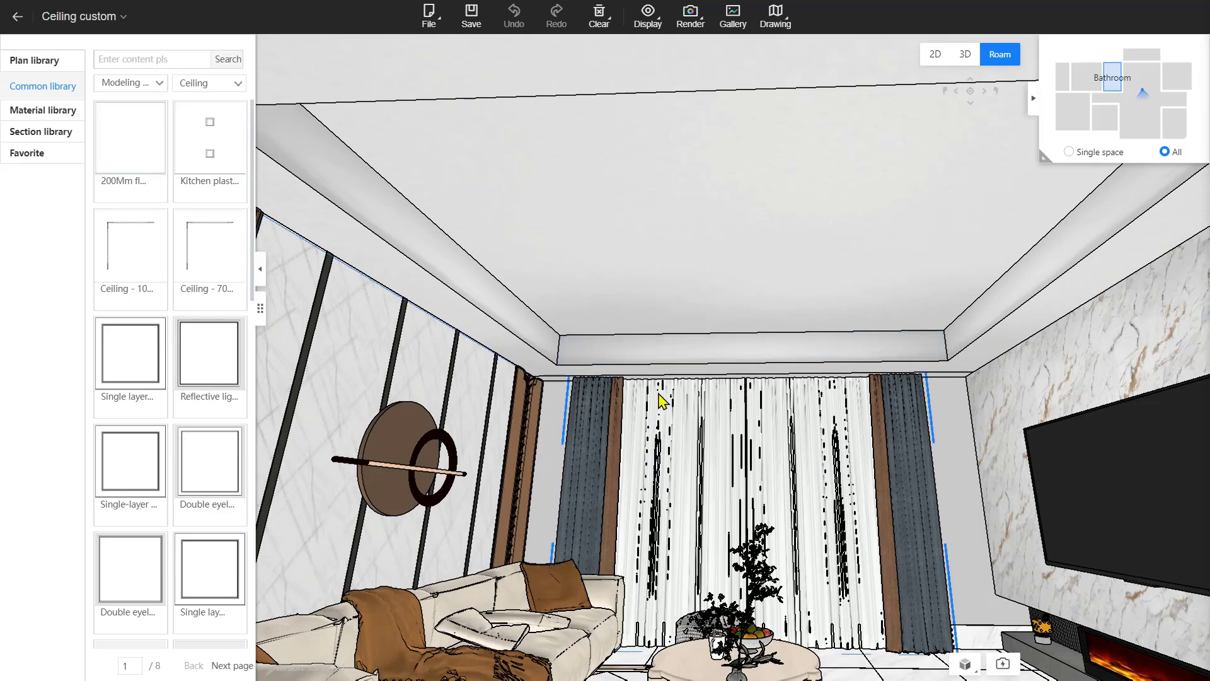
{"action": "scroll", "coordinate": [906, 389], "scroll_direction": "up", "scroll_amount": 1}
{"action": "scroll", "coordinate": [906, 389], "scroll_direction": "up", "scroll_amount": 2}
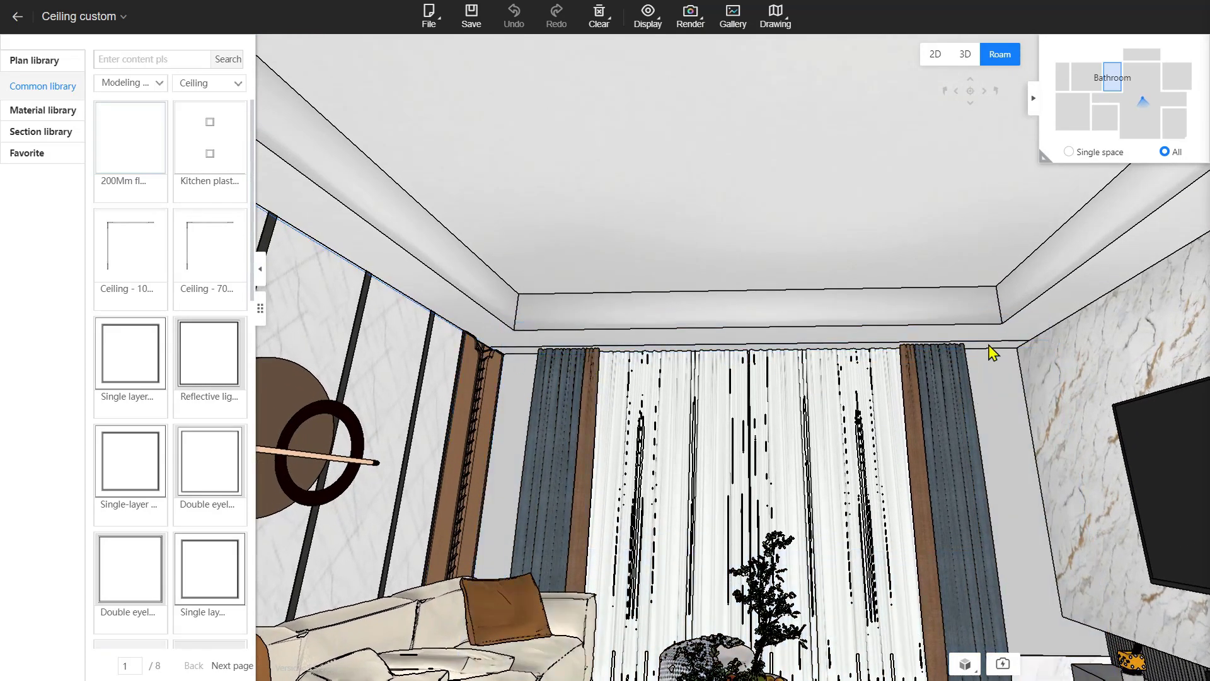
{"action": "scroll", "coordinate": [1024, 353], "scroll_direction": "down", "scroll_amount": 3}
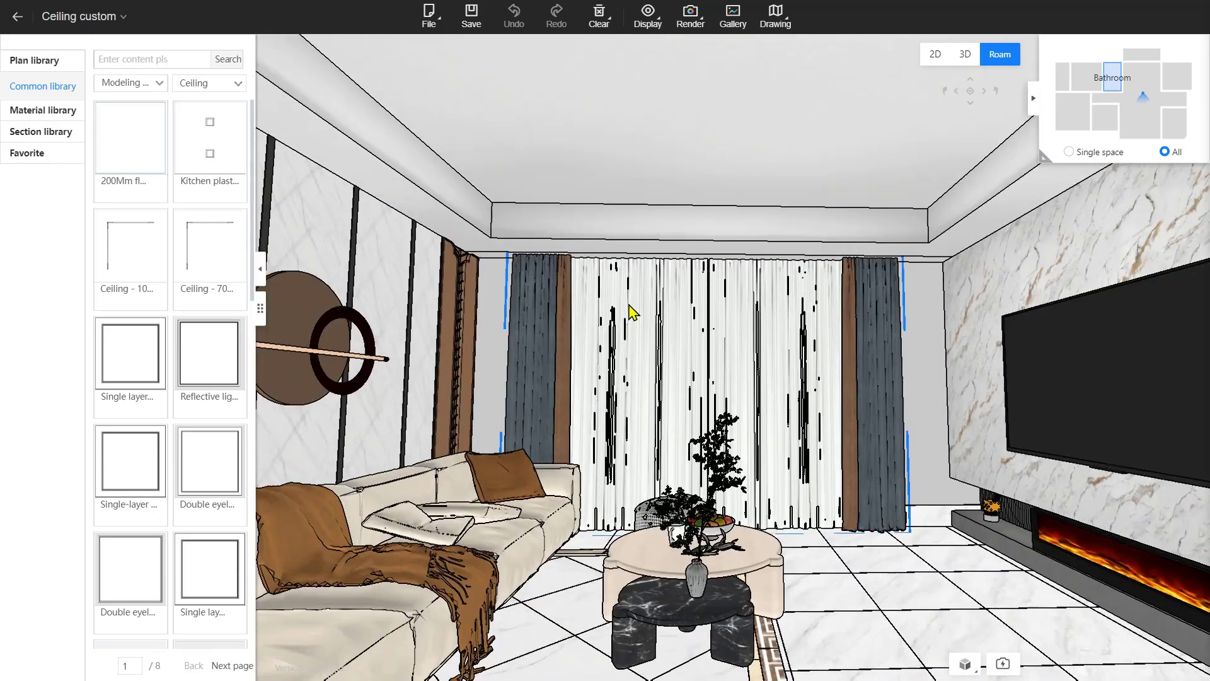
Reopen the living room ceiling and set the drop of the window strip and the dining area's upper strip to 0.
{"action": "double_click", "coordinate": [638, 145]}
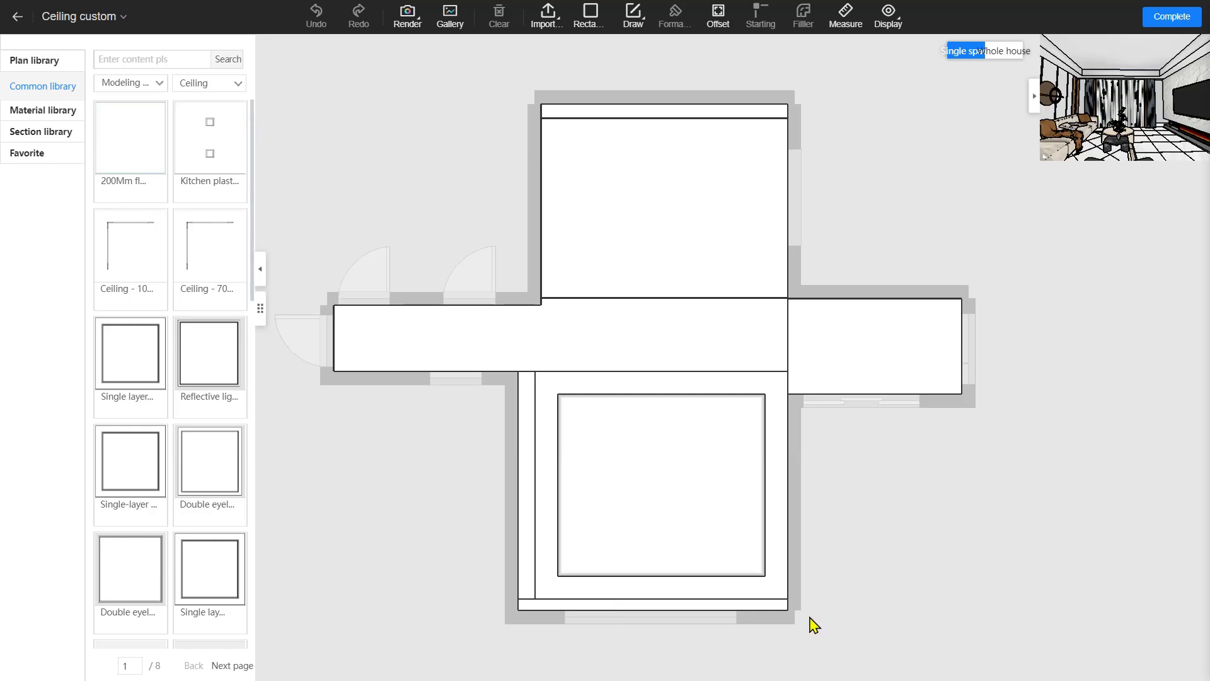
{"action": "left_click", "coordinate": [774, 603]}
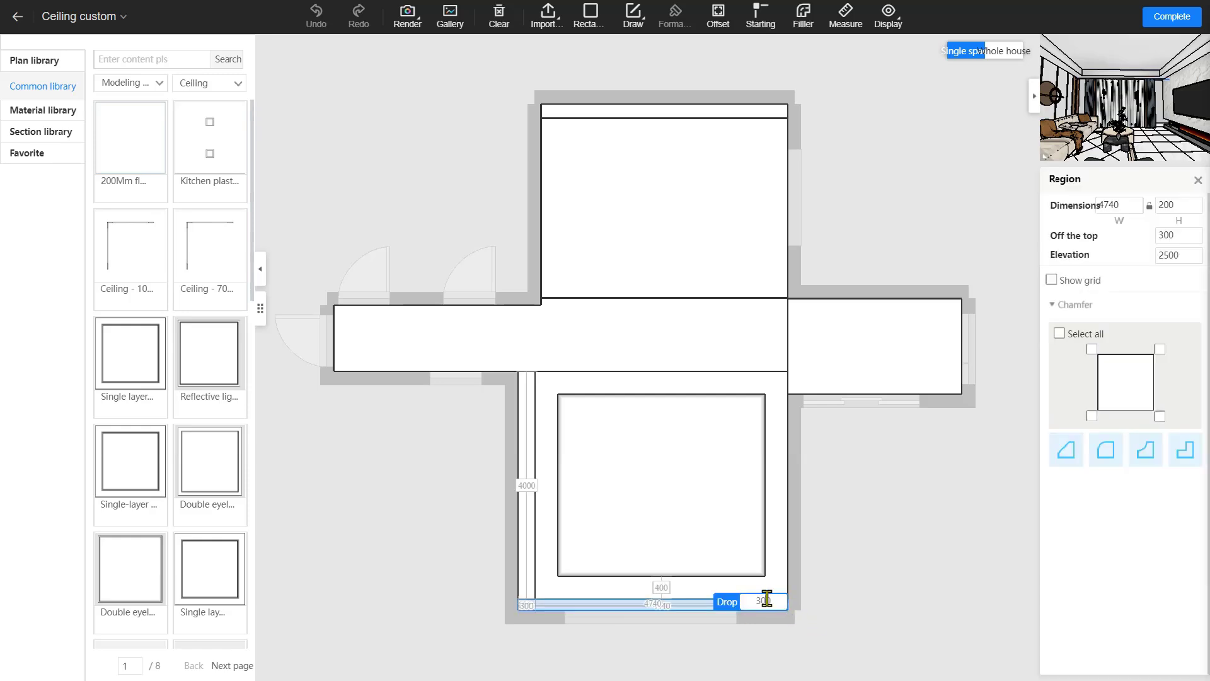
{"action": "double_click", "coordinate": [765, 599]}
{"action": "type", "text": "0"}
{"action": "key", "text": "Return"}
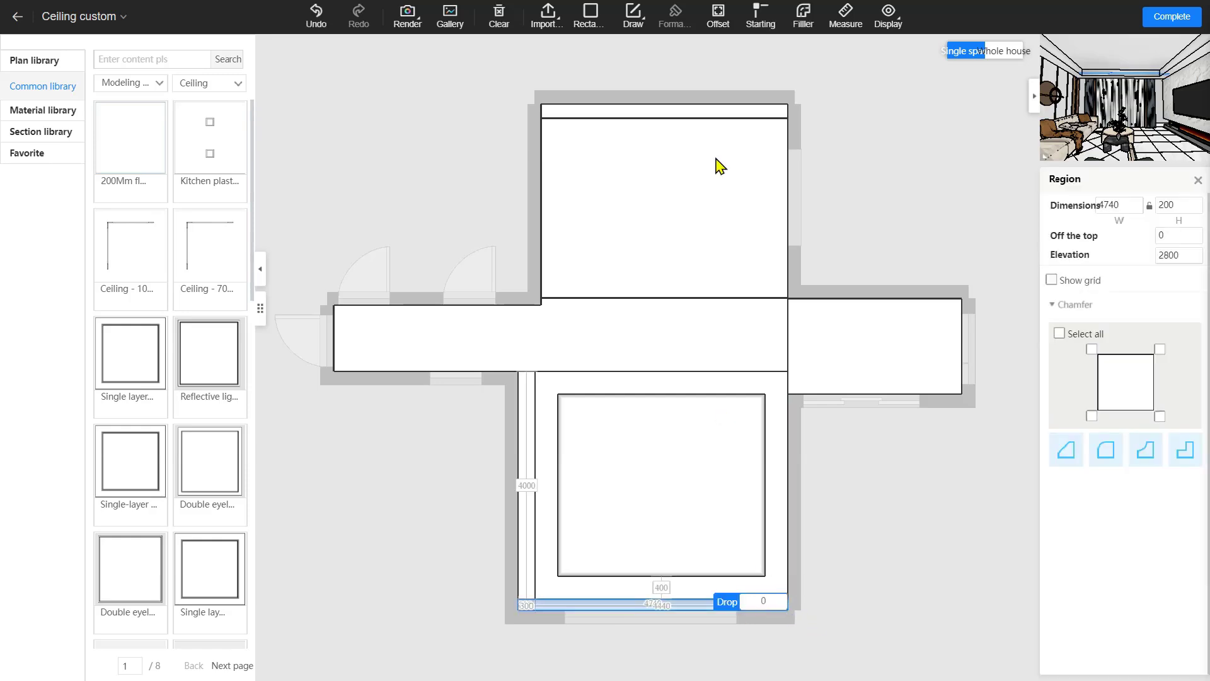
{"action": "left_click", "coordinate": [682, 112]}
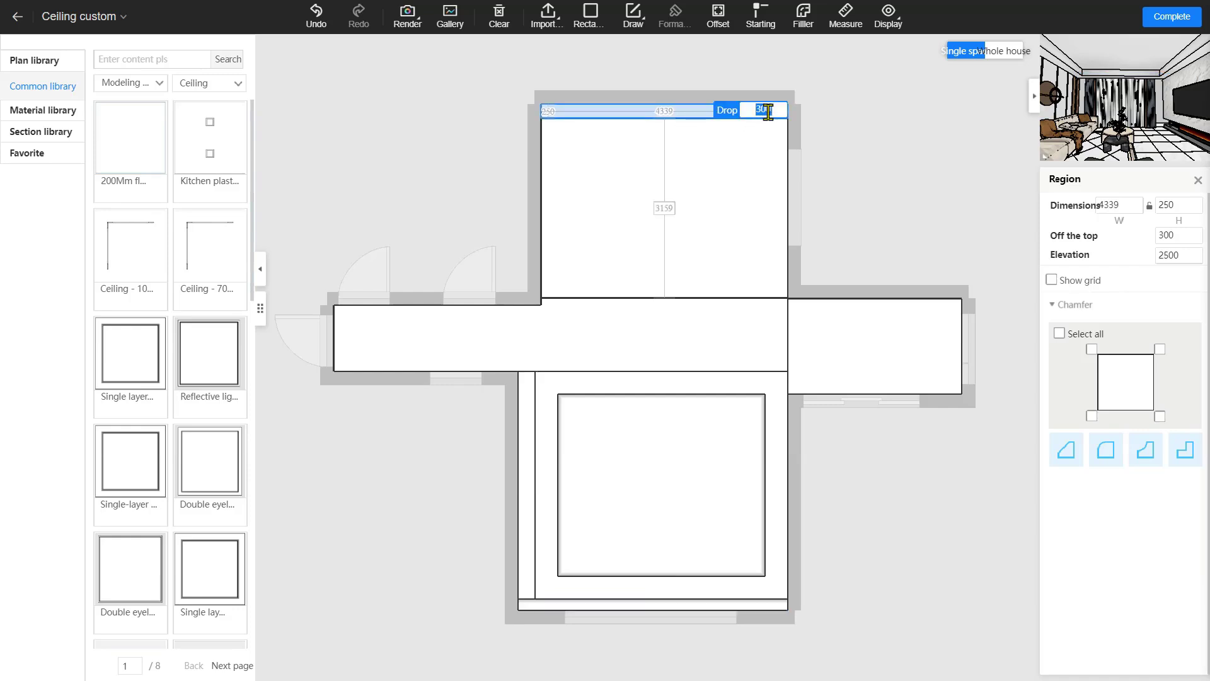
Offset the recessed sofa-area rectangle 50 mm inward to form a narrow ring.
{"action": "left_click", "coordinate": [627, 503]}
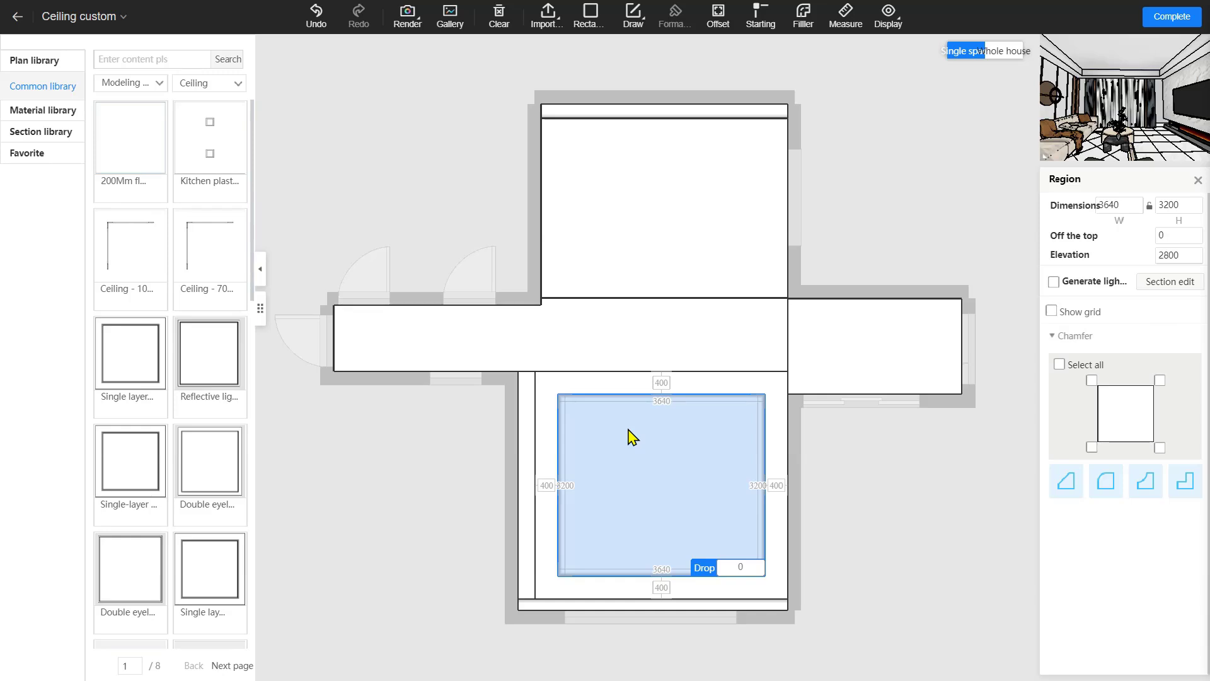
{"action": "left_click", "coordinate": [718, 16]}
{"action": "left_click", "coordinate": [582, 428]}
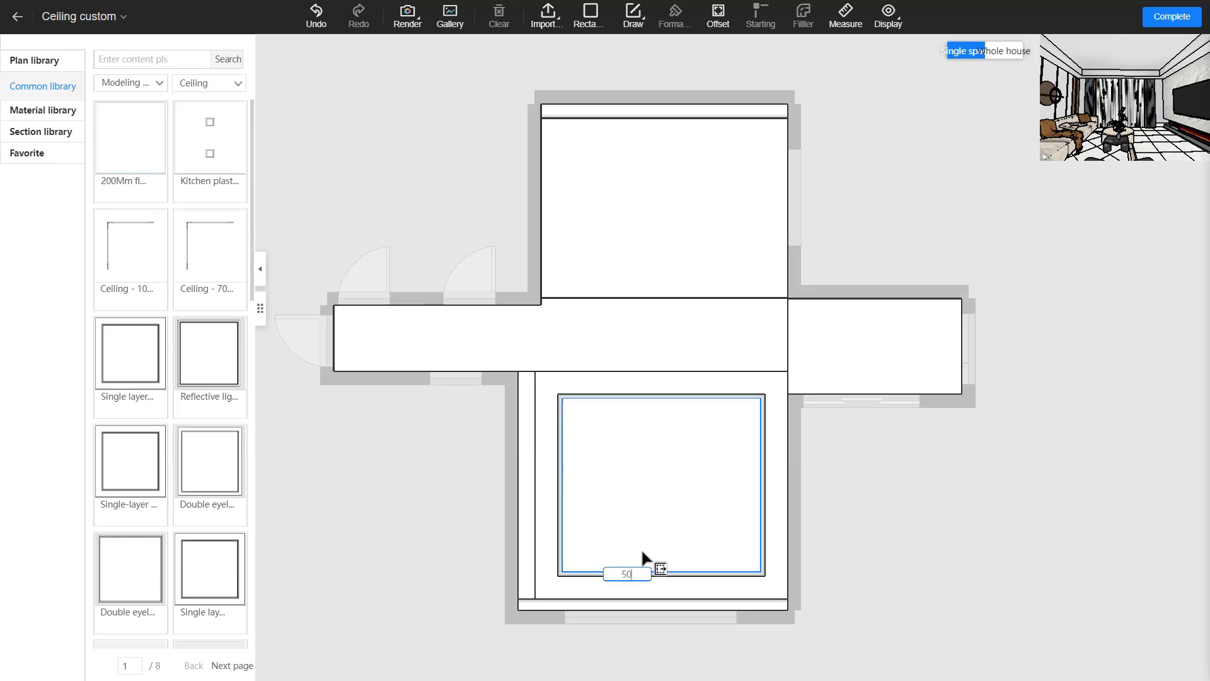
{"action": "left_click", "coordinate": [642, 552]}
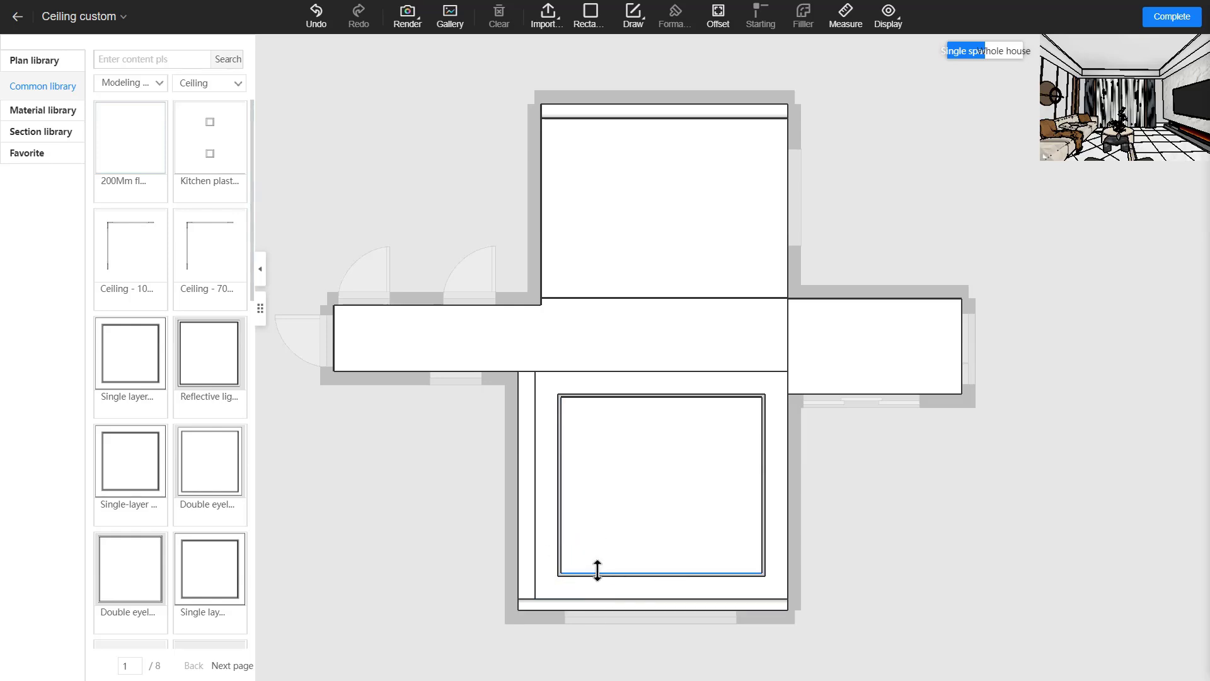
Set the drop of the 50 mm ring around the sofa-area recess to 280 and complete the ceiling edit.
{"action": "scroll", "coordinate": [597, 571], "scroll_direction": "up", "scroll_amount": 5}
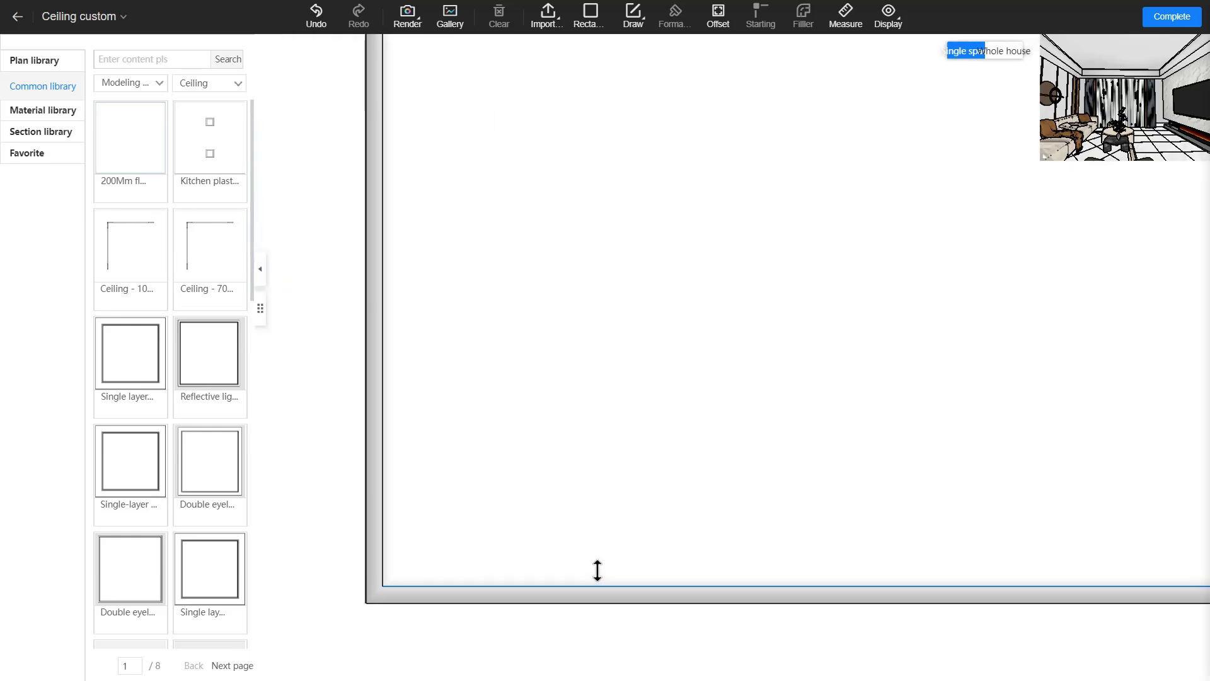
{"action": "left_click", "coordinate": [595, 595]}
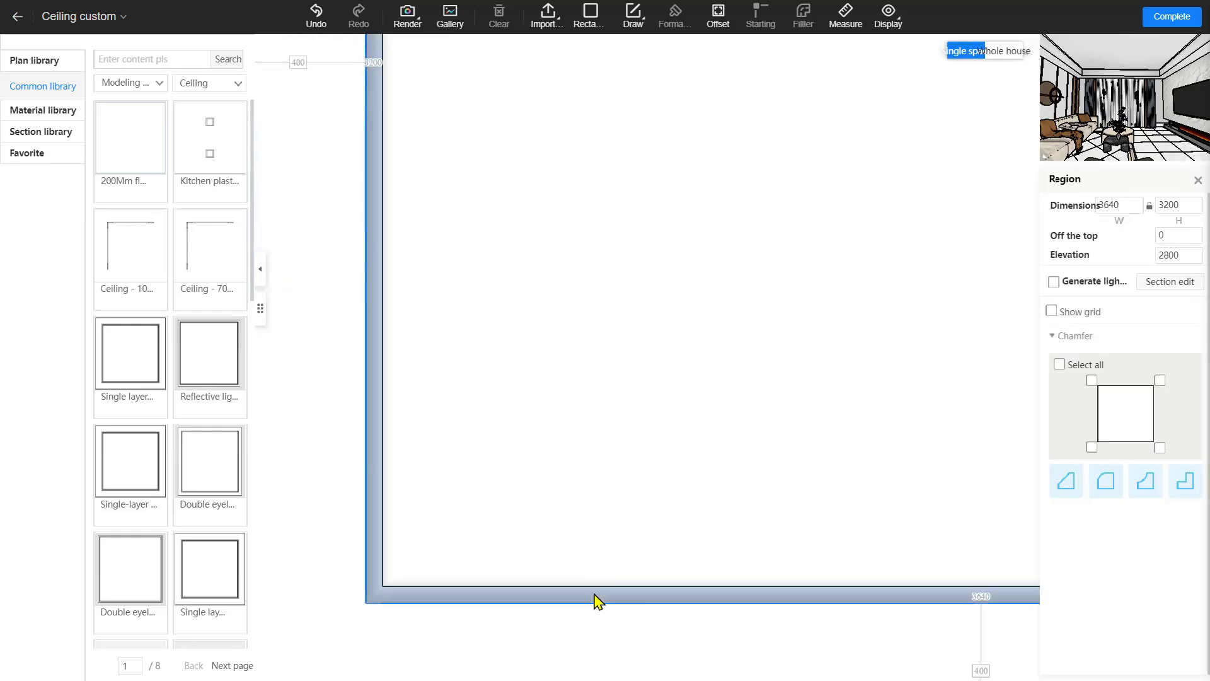
{"action": "scroll", "coordinate": [594, 594], "scroll_direction": "down", "scroll_amount": 5}
{"action": "middle_click_drag", "start_coordinate": [713, 462], "coordinate": [620, 420]}
{"action": "left_click", "coordinate": [764, 545]}
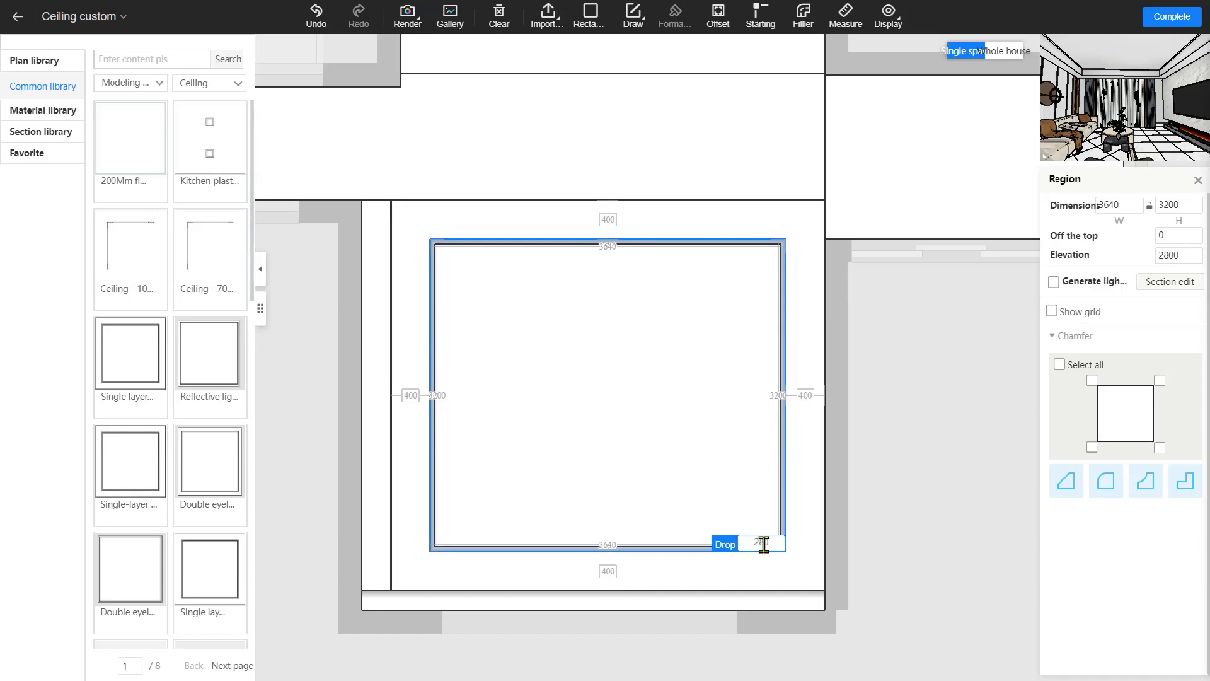
{"action": "type", "text": "280"}
{"action": "key", "text": "Return"}
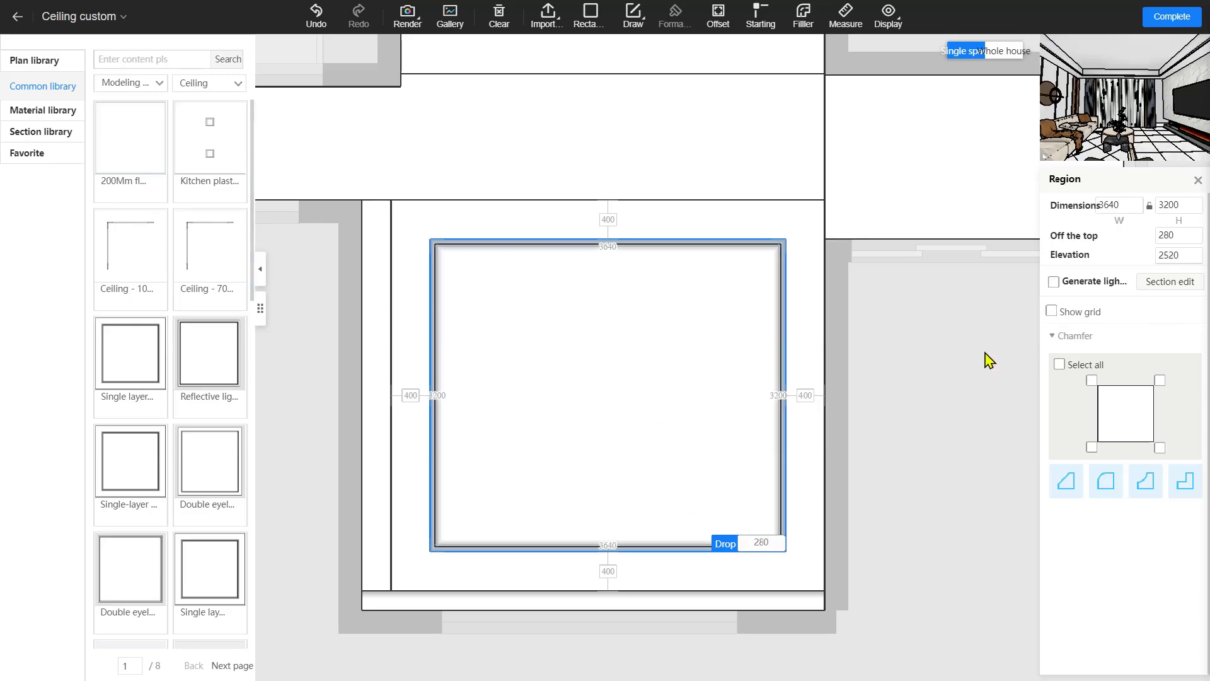
{"action": "left_click", "coordinate": [1172, 17]}
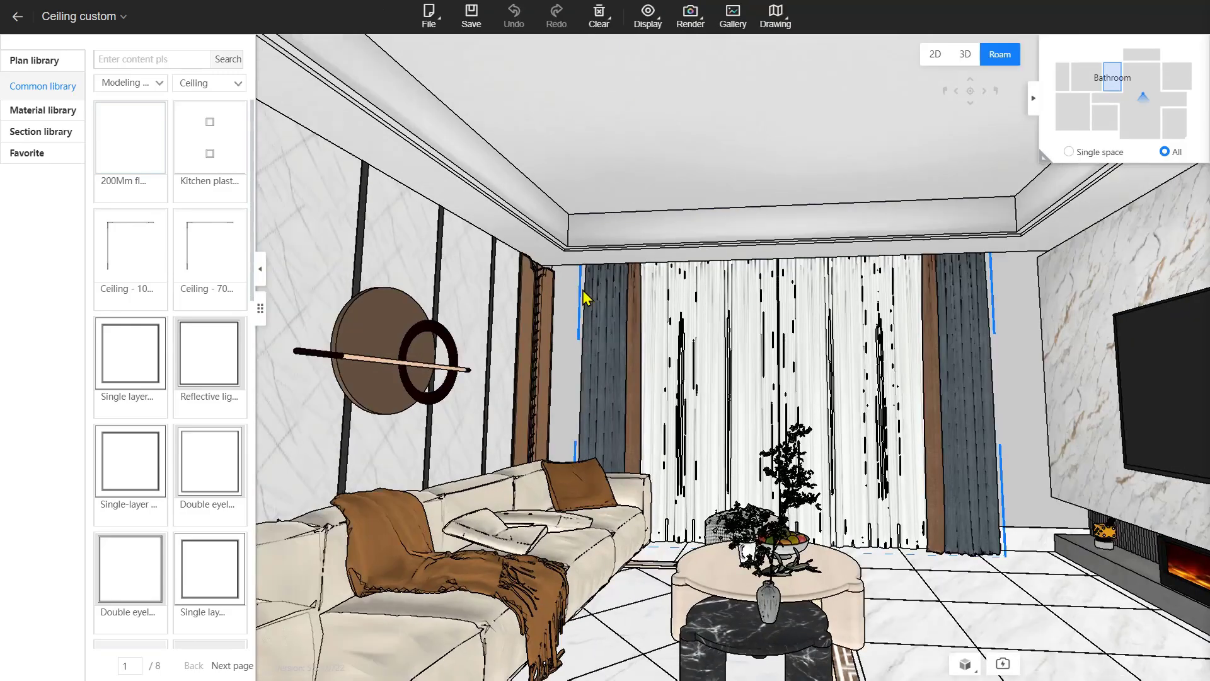
Check the ring in the room view, reopen the ceiling and offset the inner rectangle another 50 mm inward.
{"action": "scroll", "coordinate": [584, 278], "scroll_direction": "up", "scroll_amount": 5}
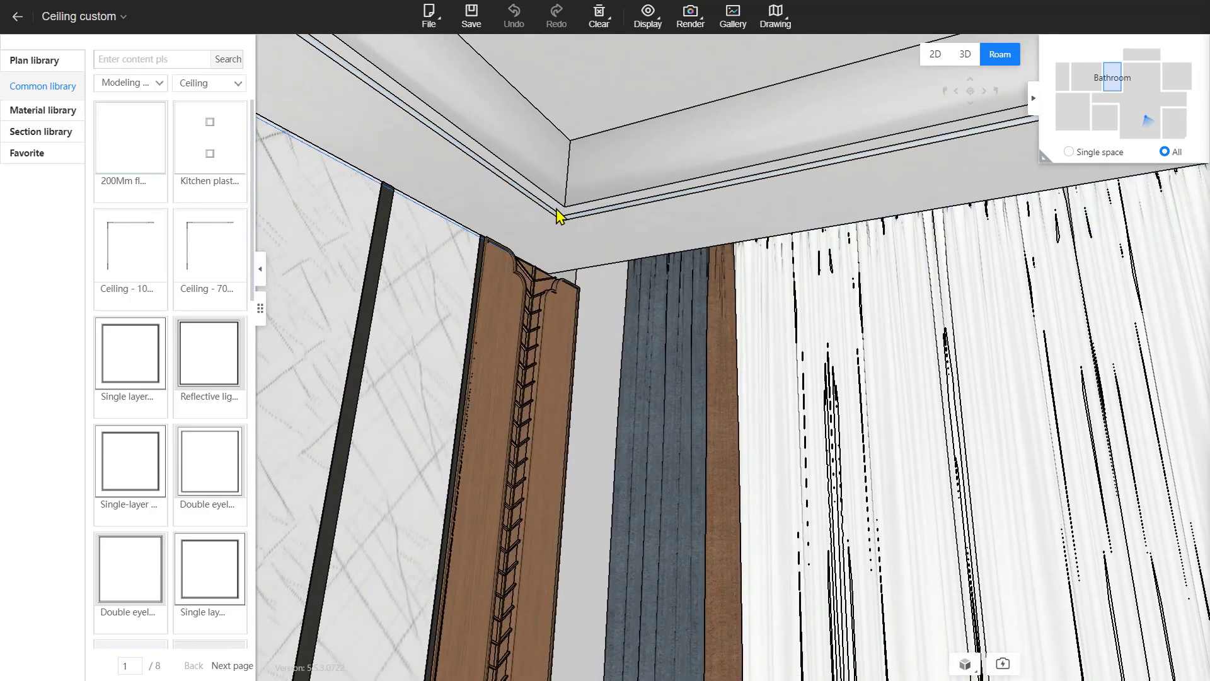
{"action": "double_click", "coordinate": [567, 95]}
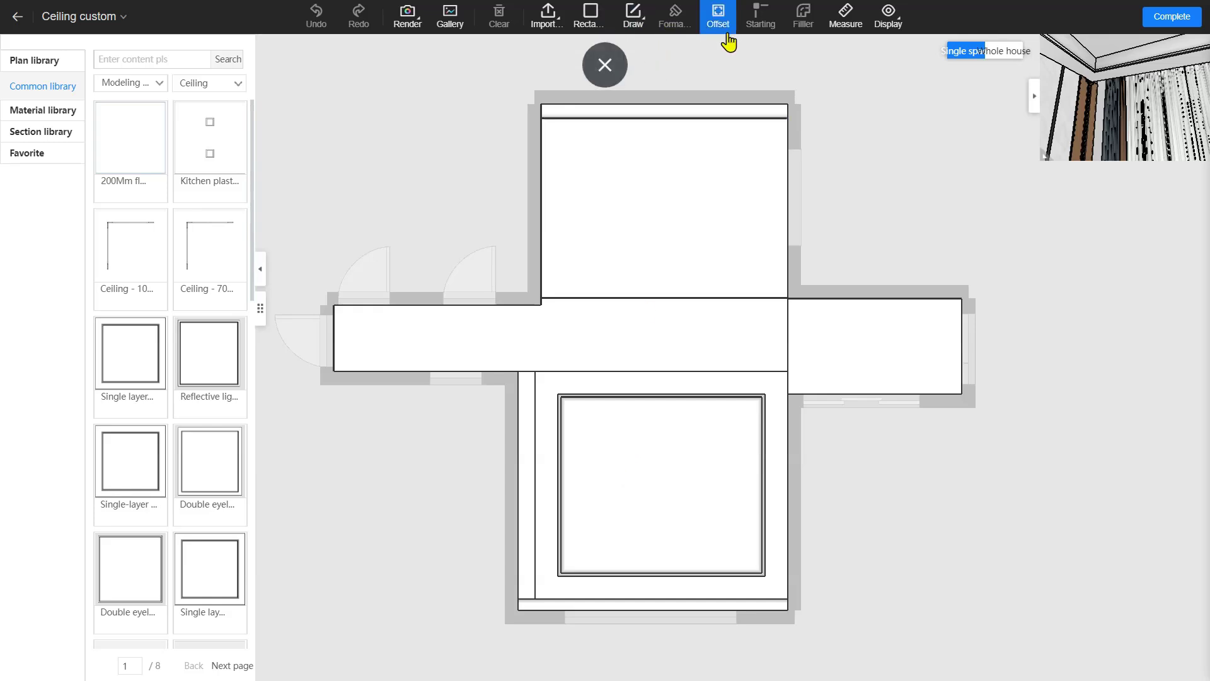
{"action": "left_click", "coordinate": [725, 28]}
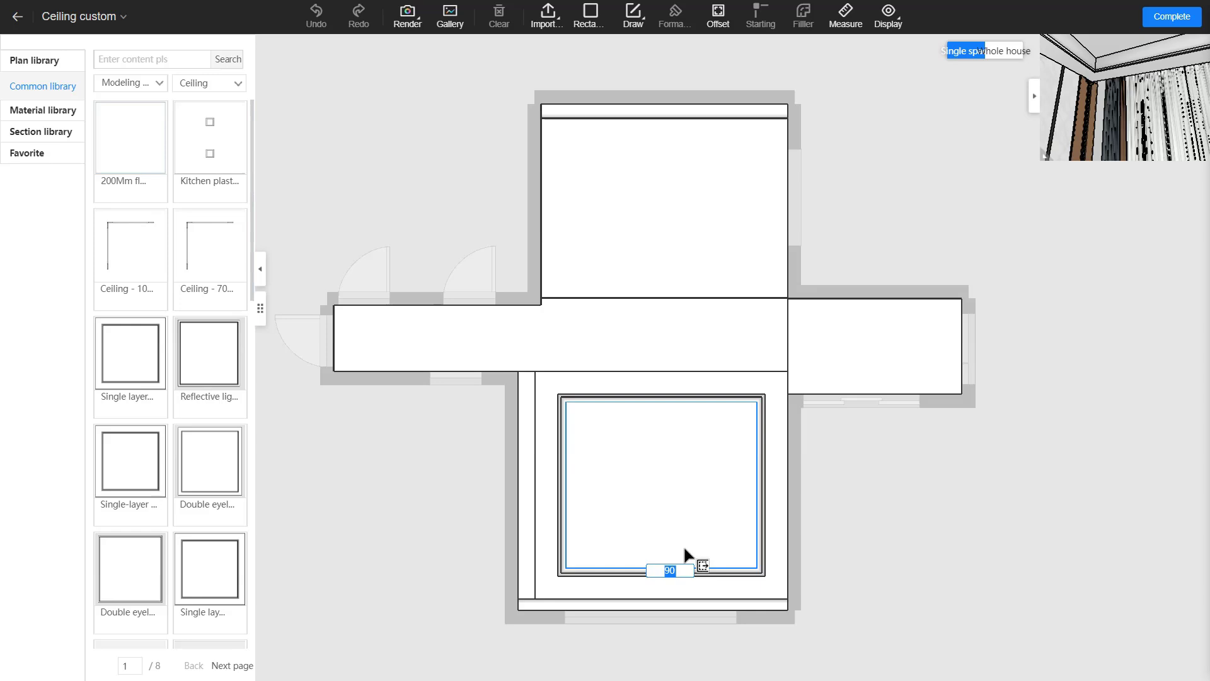
{"action": "key", "text": "Return"}
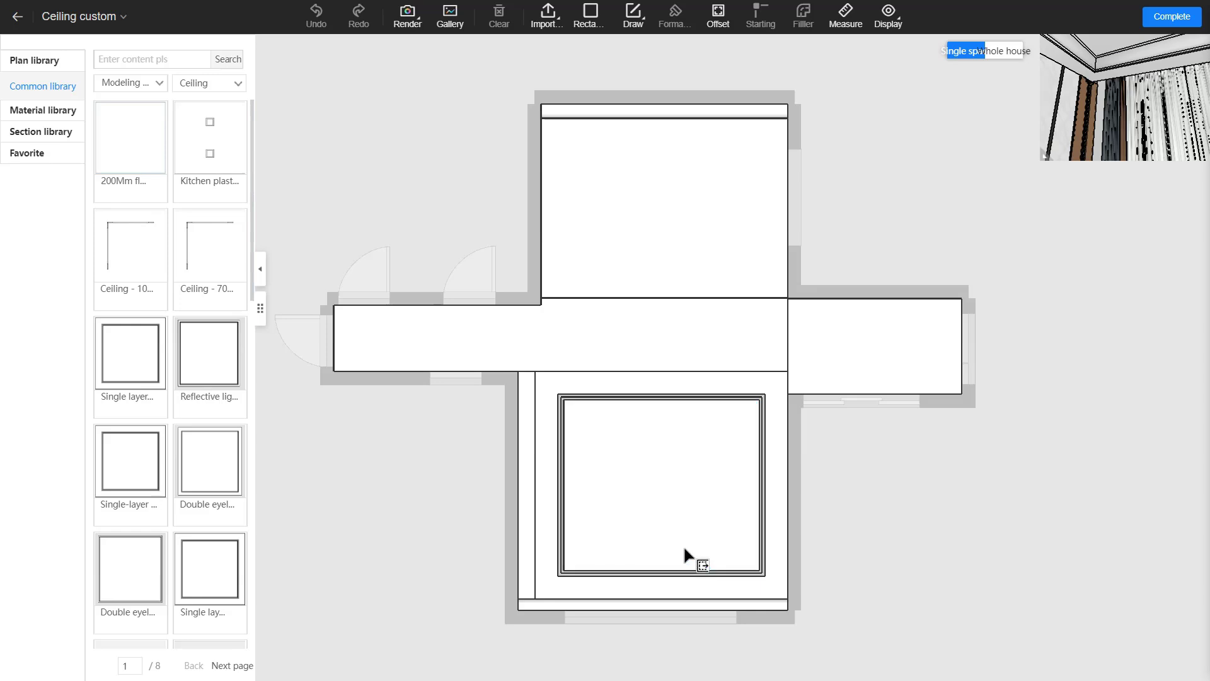
Set the drop of the central 3440 x 3000 mm sofa-area region to 20.
{"action": "scroll", "coordinate": [585, 533], "scroll_direction": "up", "scroll_amount": 5}
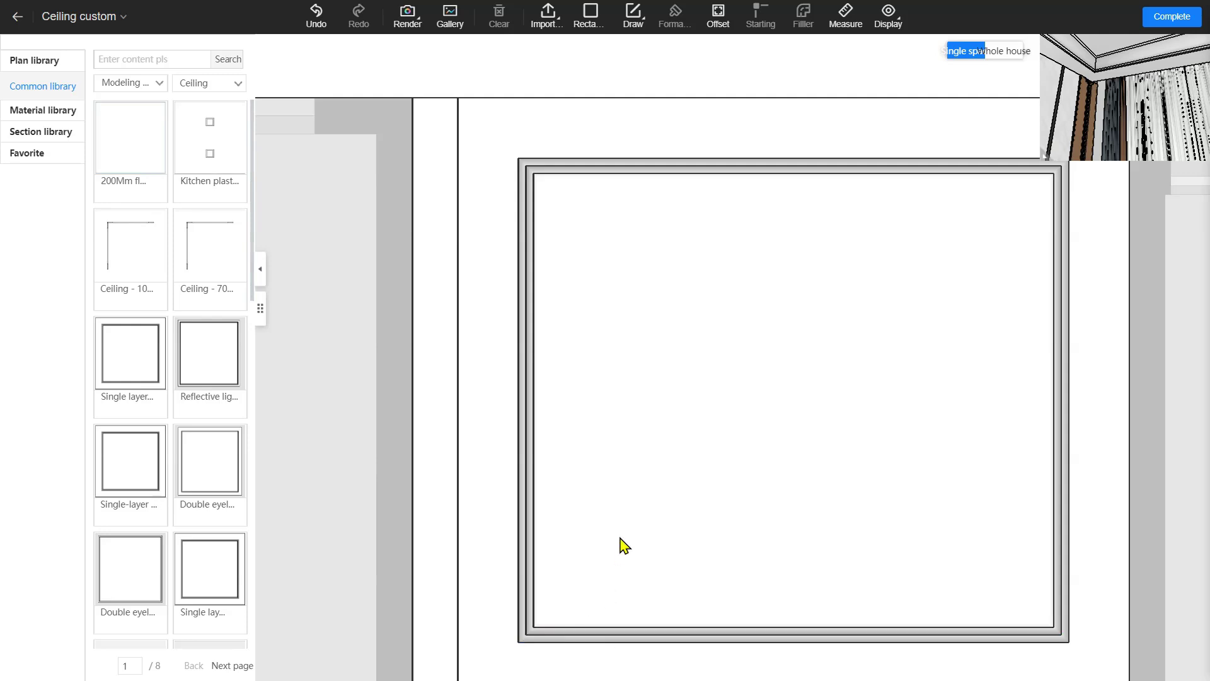
{"action": "left_click", "coordinate": [1027, 605]}
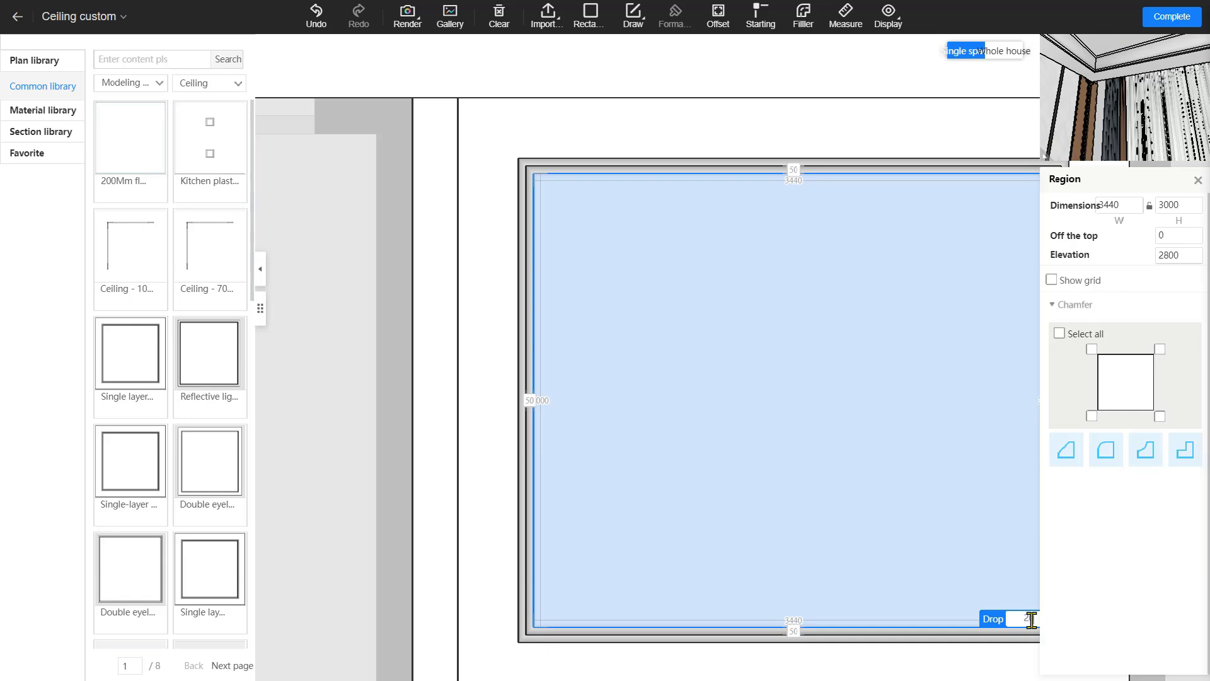
{"action": "key", "text": "Return"}
Set the drop of the second, inner ring around the sofa-area recess to 220 and complete the ceiling edit.
{"action": "middle_click_drag", "start_coordinate": [822, 495], "coordinate": [648, 445]}
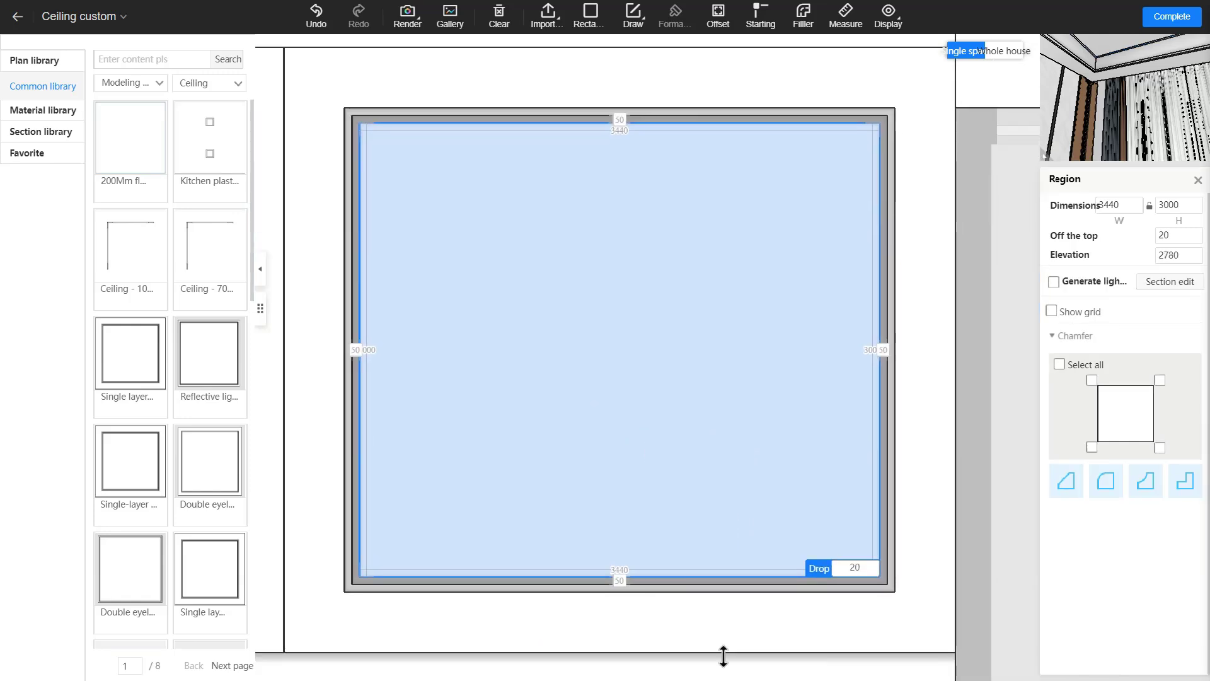
{"action": "scroll", "coordinate": [703, 627], "scroll_direction": "up", "scroll_amount": 4}
{"action": "left_click", "coordinate": [674, 517]}
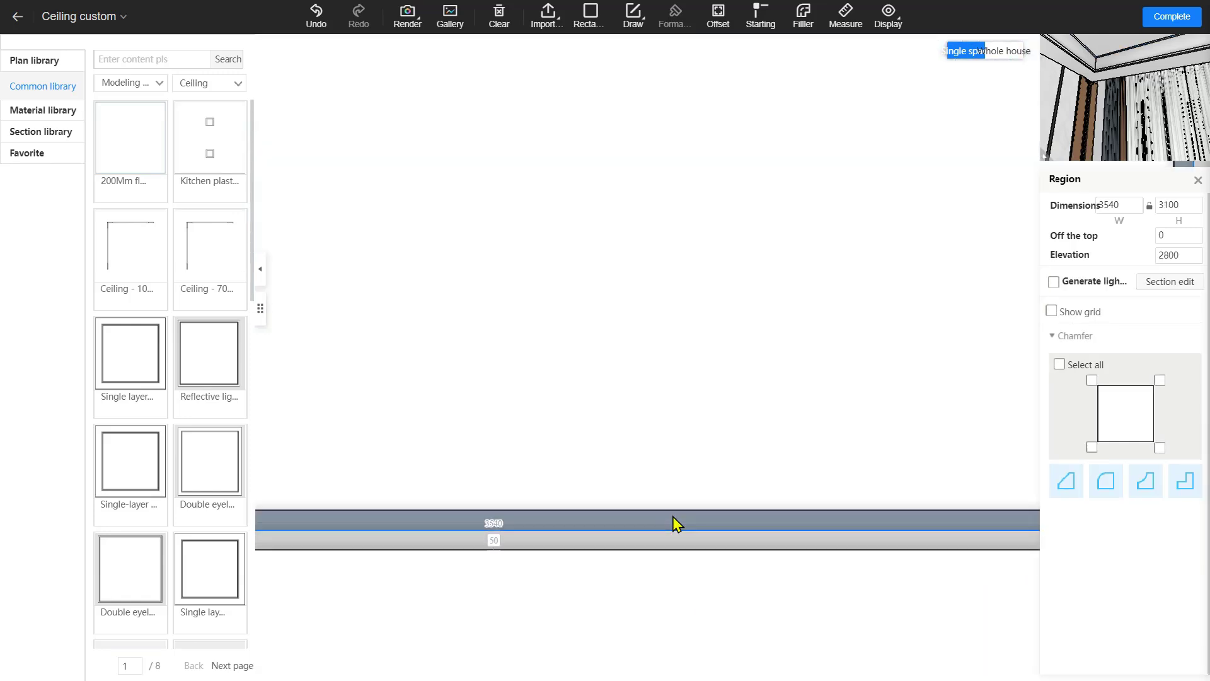
{"action": "scroll", "coordinate": [740, 497], "scroll_direction": "down", "scroll_amount": 3}
{"action": "left_click", "coordinate": [952, 508]}
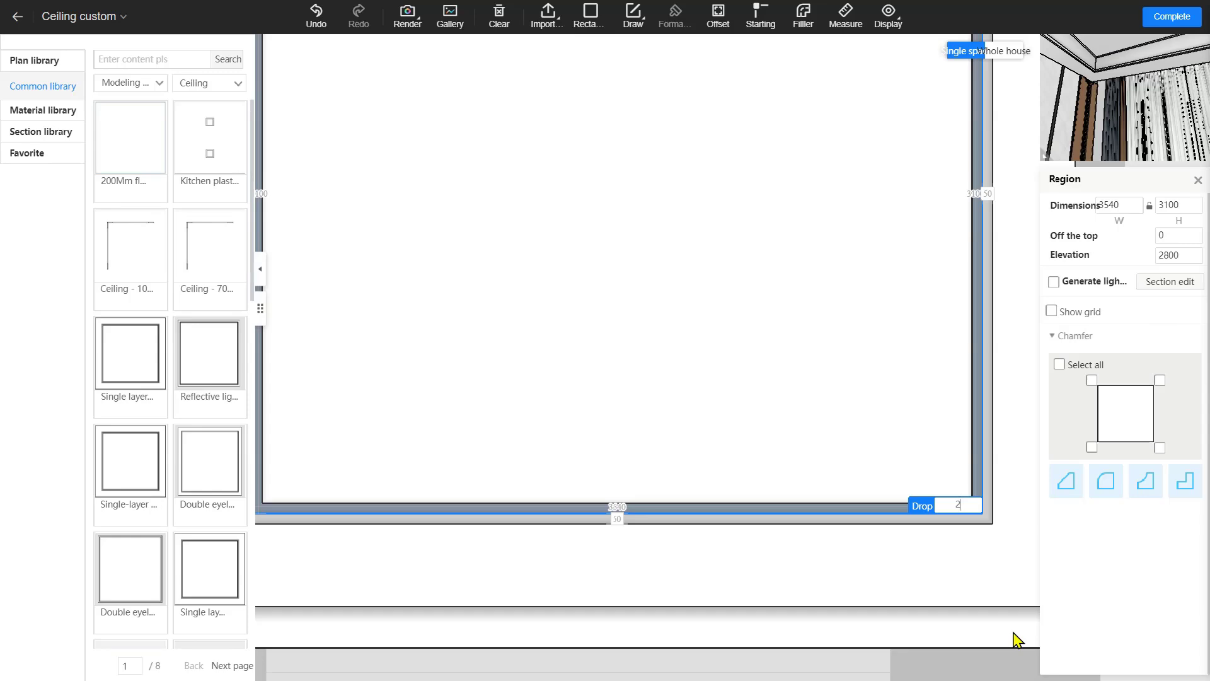
{"action": "key", "text": "Return"}
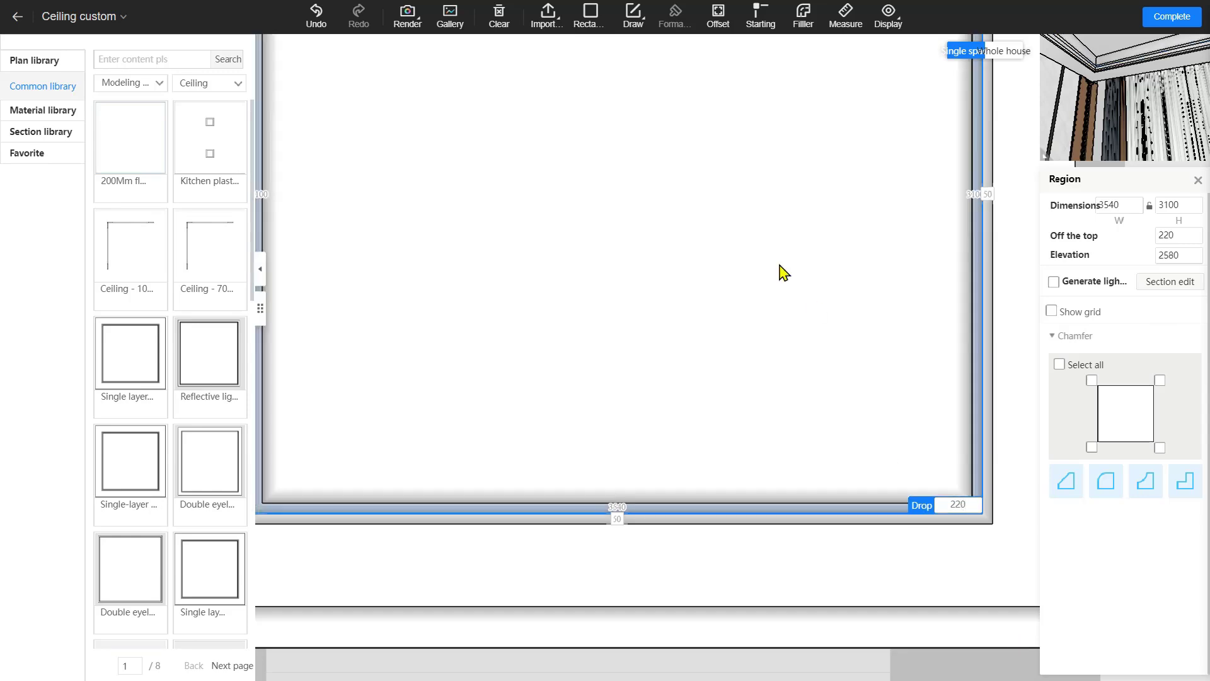
{"action": "left_click", "coordinate": [1163, 19]}
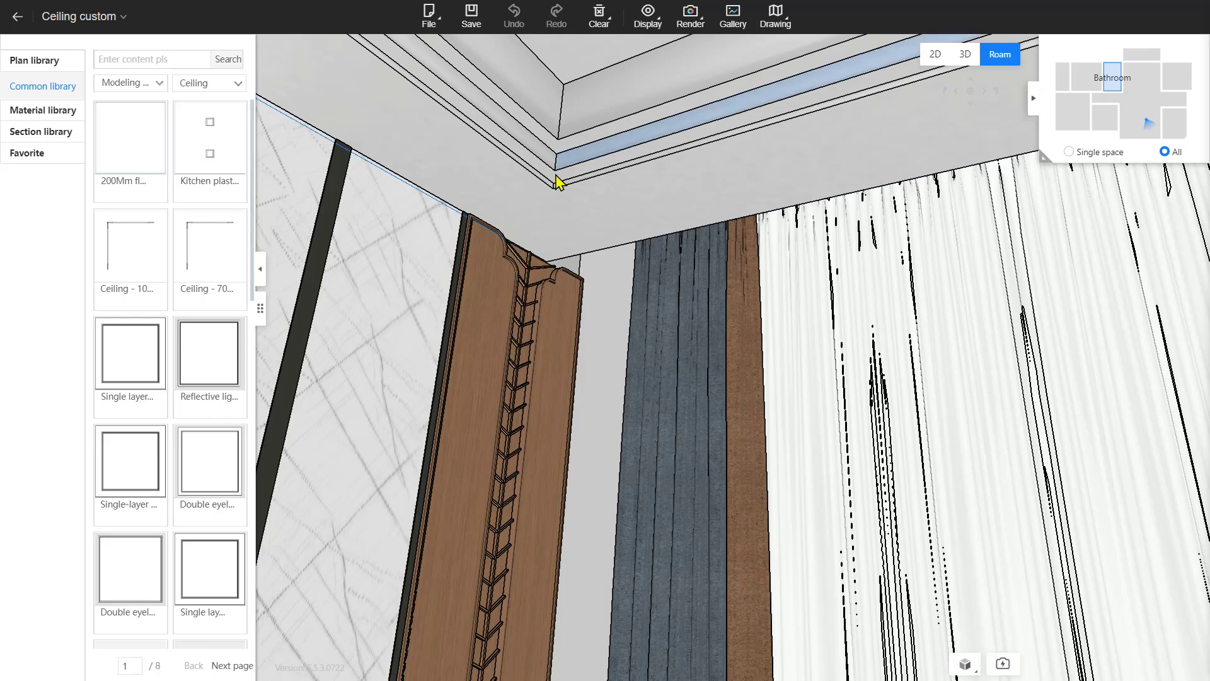
Reopen the living room ceiling, turn on light groove generation for the central sofa-area region and enlarge the 3D preview.
{"action": "double_click", "coordinate": [566, 101]}
{"action": "left_click", "coordinate": [613, 460]}
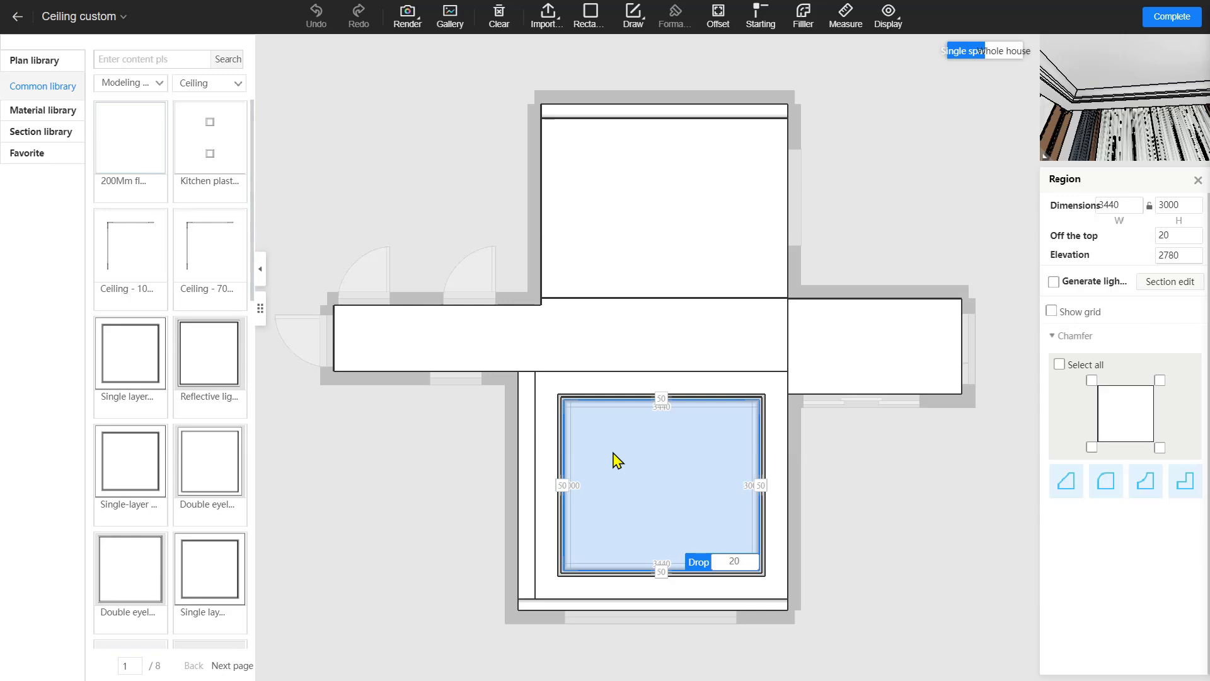
{"action": "left_click", "coordinate": [1054, 282]}
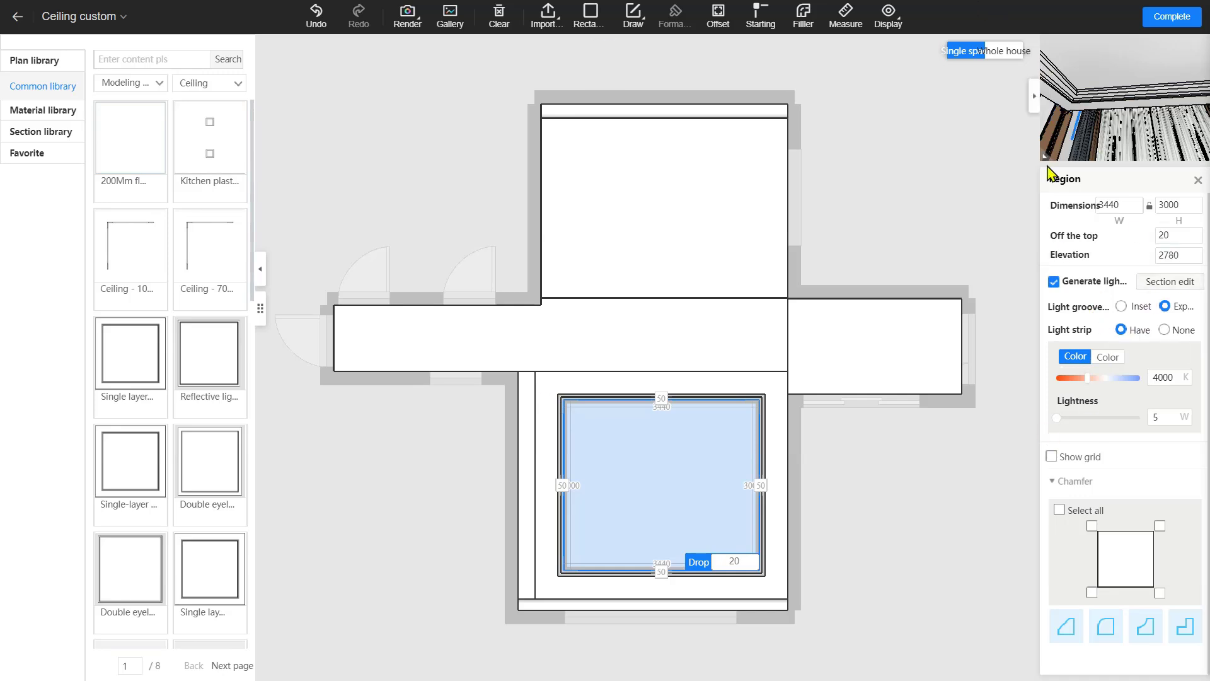
{"action": "left_click_drag", "start_coordinate": [1043, 156], "coordinate": [965, 215]}
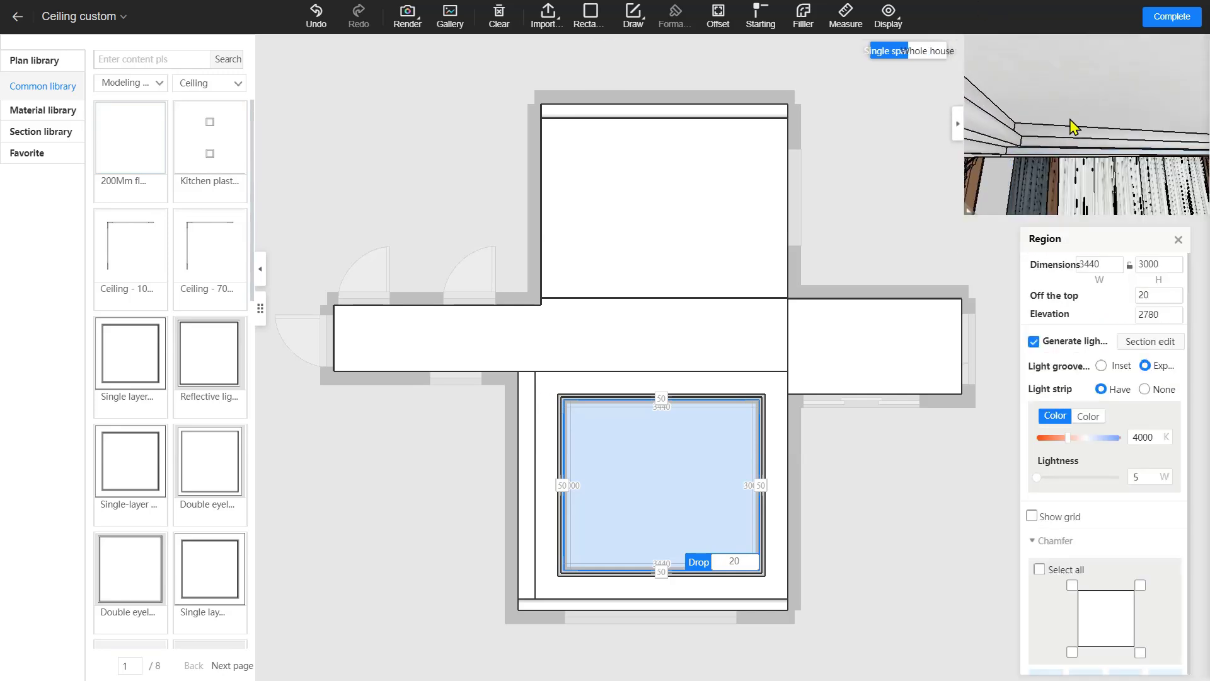
Edit the light groove section of the sofa-area region and move the light strip into the groove's inner lower corner, 164 below the upper panel.
{"action": "left_click_drag", "start_coordinate": [1072, 124], "coordinate": [1083, 161]}
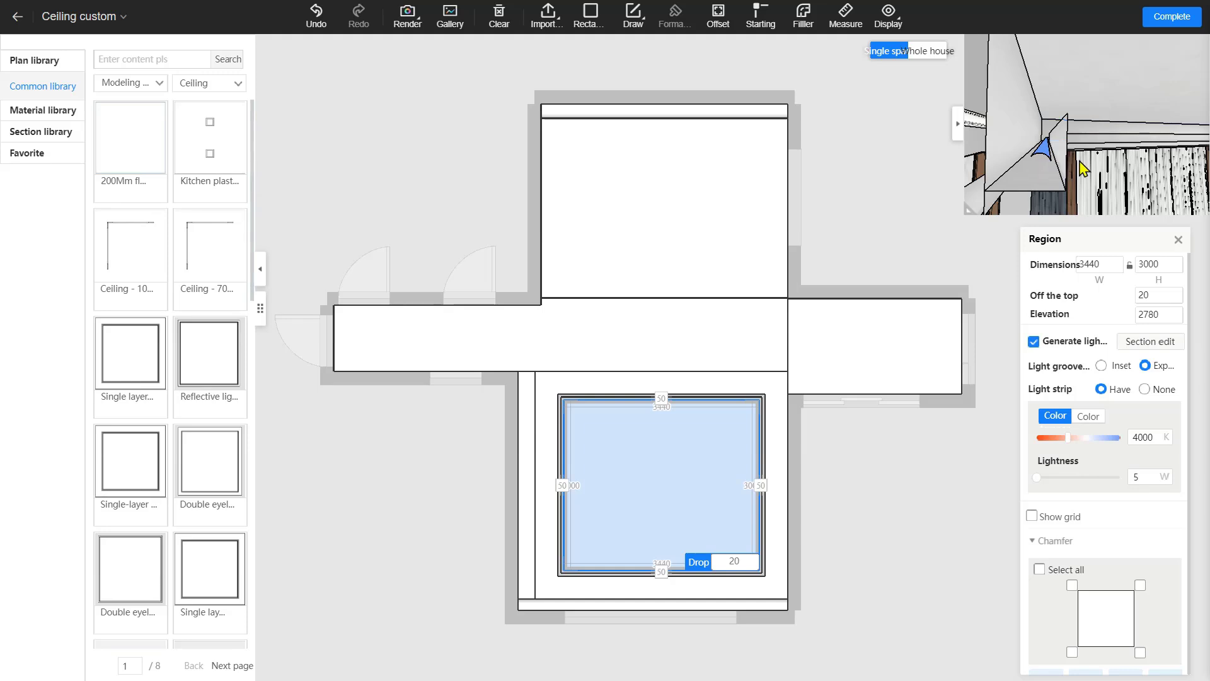
{"action": "left_click_drag", "start_coordinate": [1082, 234], "coordinate": [1085, 225]}
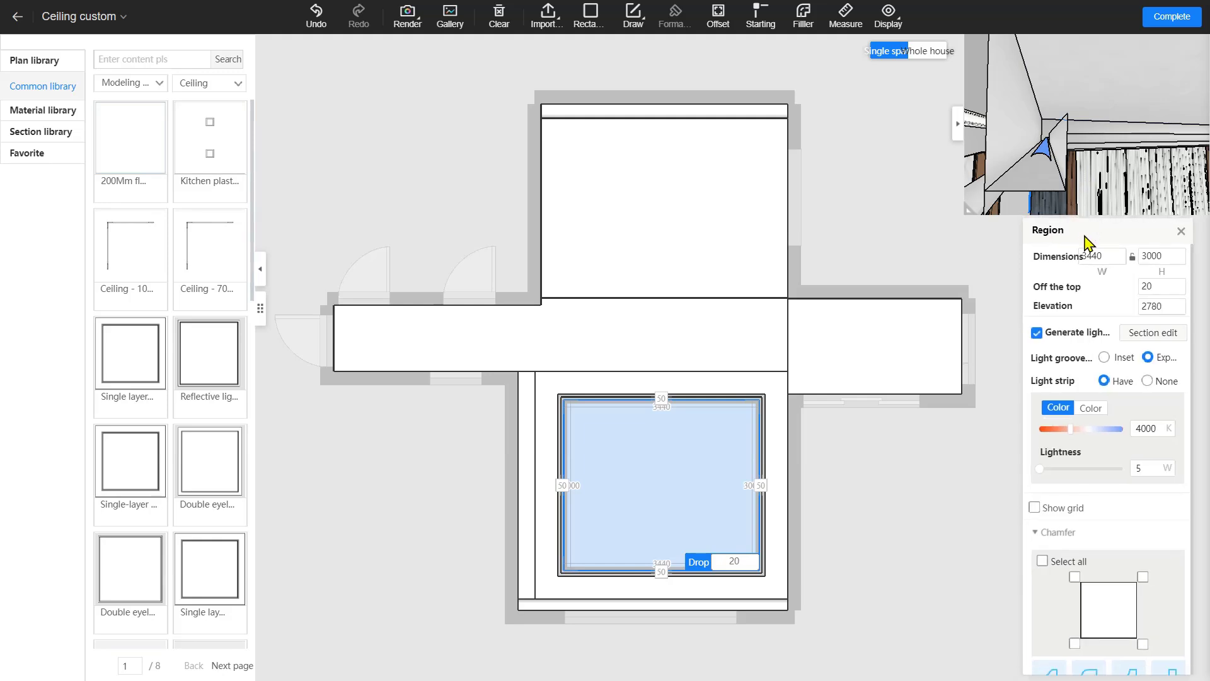
{"action": "left_click", "coordinate": [1155, 341]}
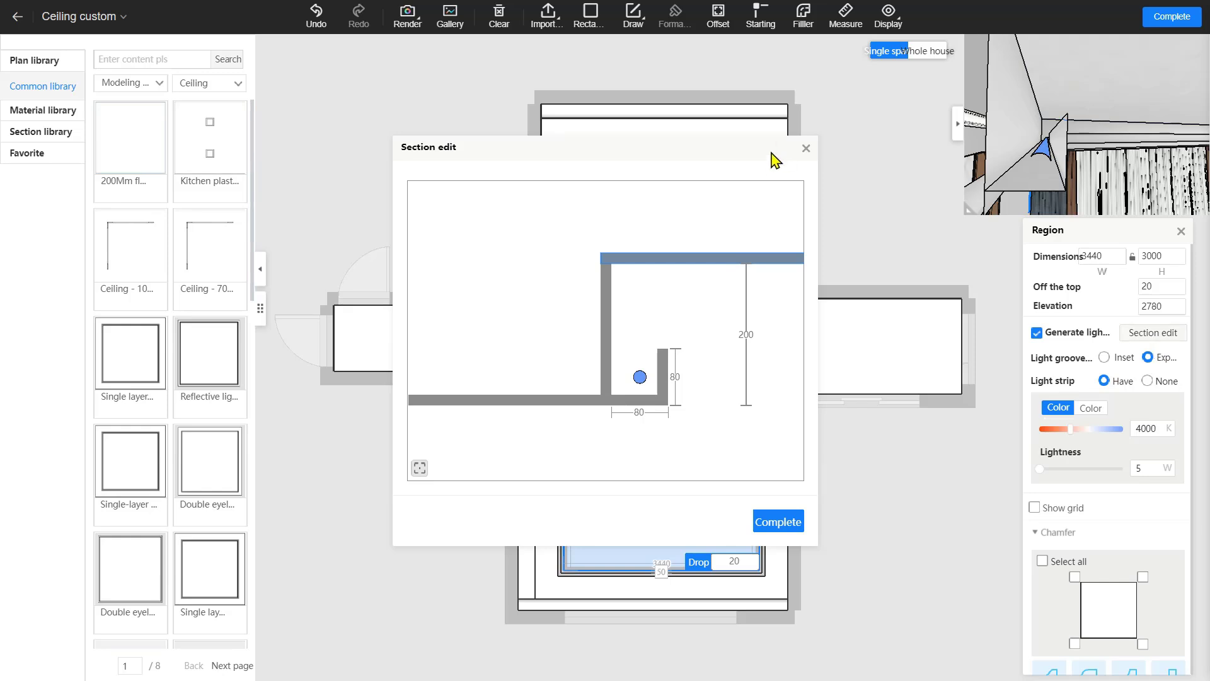
{"action": "left_click_drag", "start_coordinate": [734, 159], "coordinate": [779, 70]}
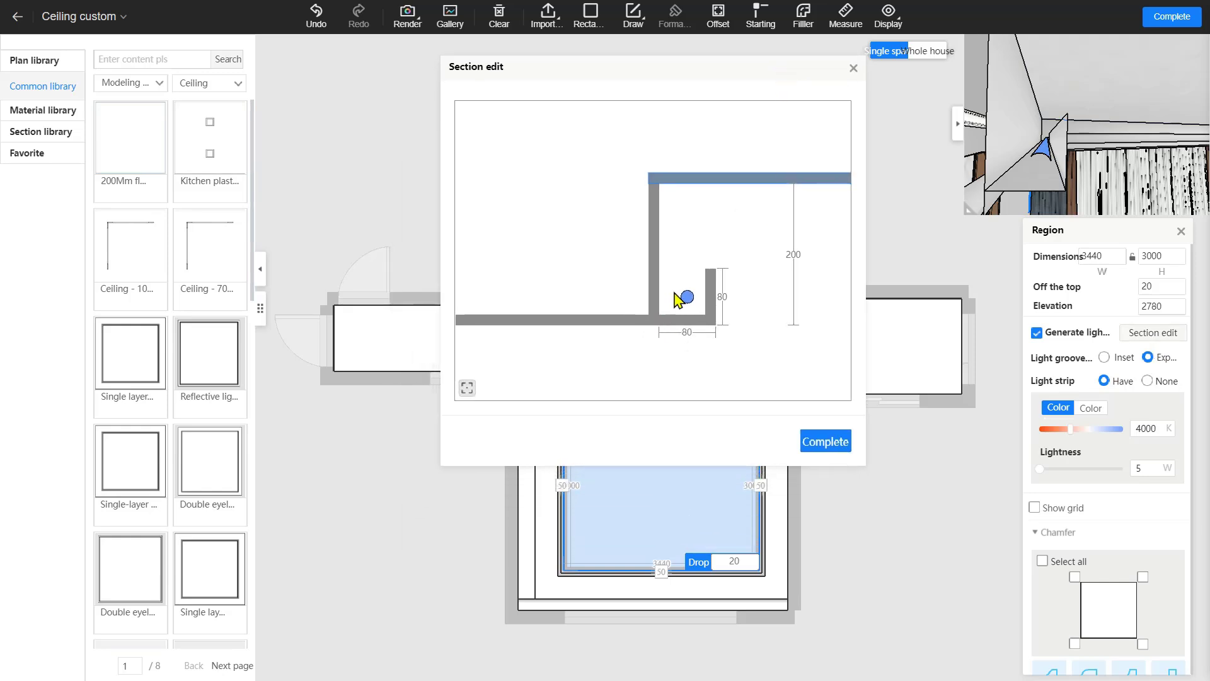
{"action": "left_click", "coordinate": [692, 300]}
{"action": "left_click_drag", "start_coordinate": [688, 297], "coordinate": [699, 275]}
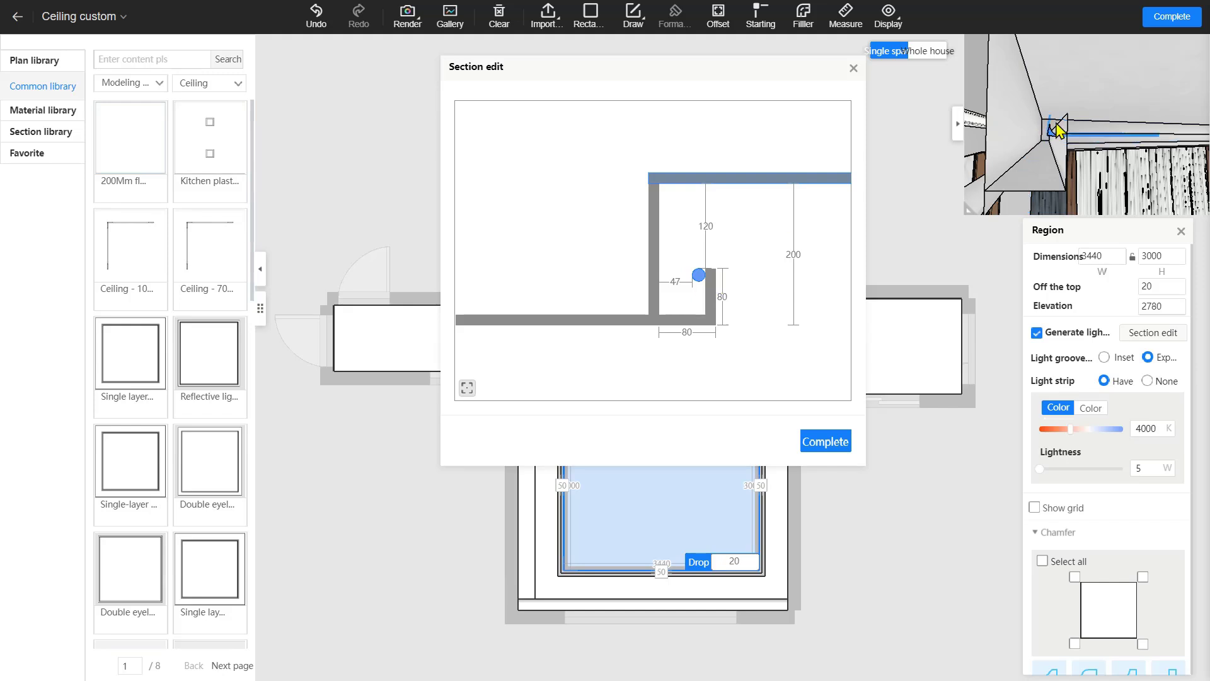
{"action": "left_click_drag", "start_coordinate": [699, 277], "coordinate": [671, 307]}
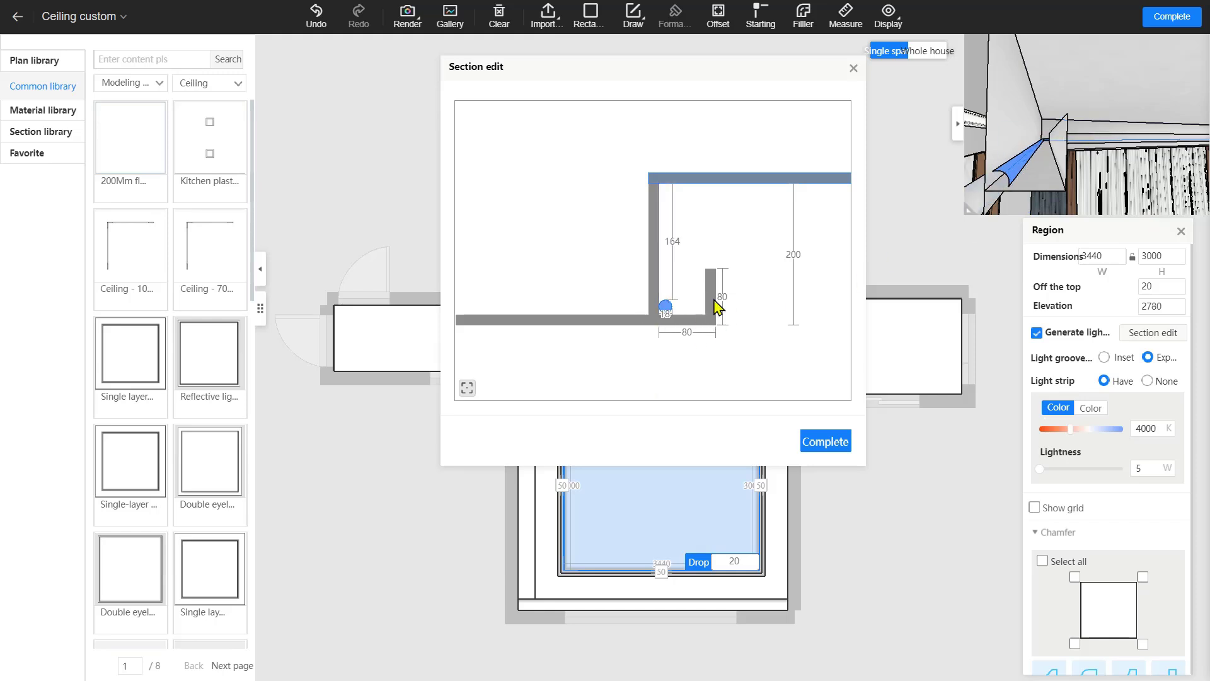
Try heights of 100 and 20 for the light groove's upright lip and set it back to 80.
{"action": "left_click", "coordinate": [723, 298]}
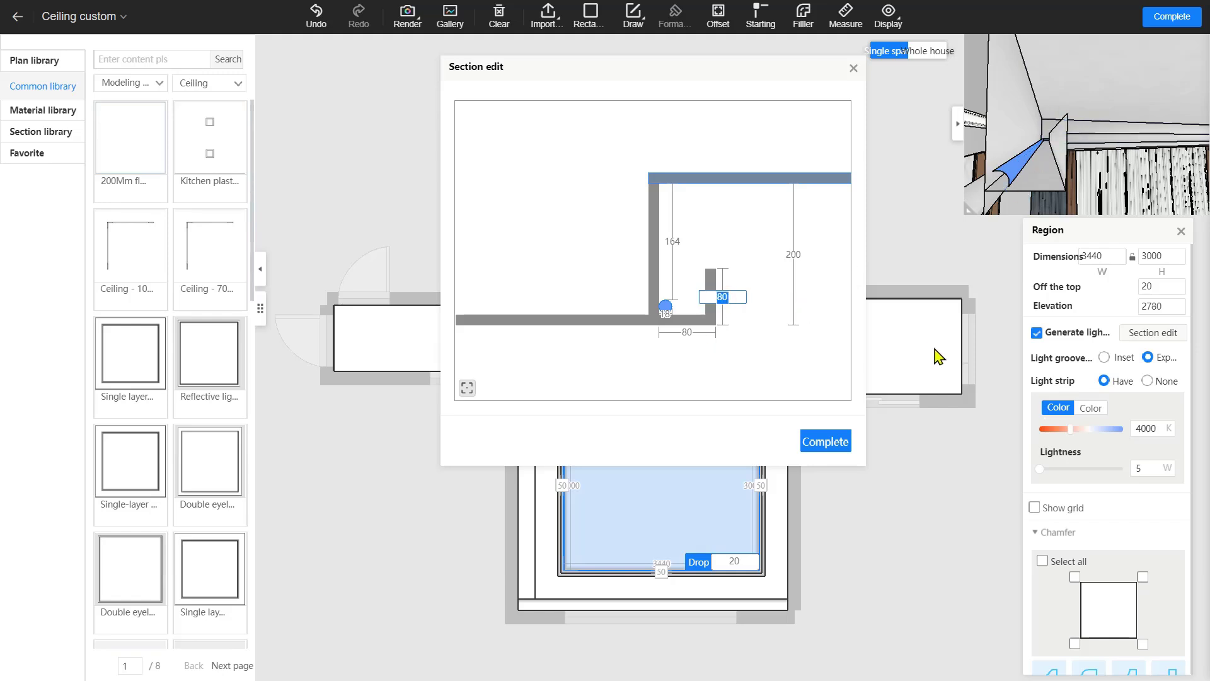
{"action": "key", "text": "Return"}
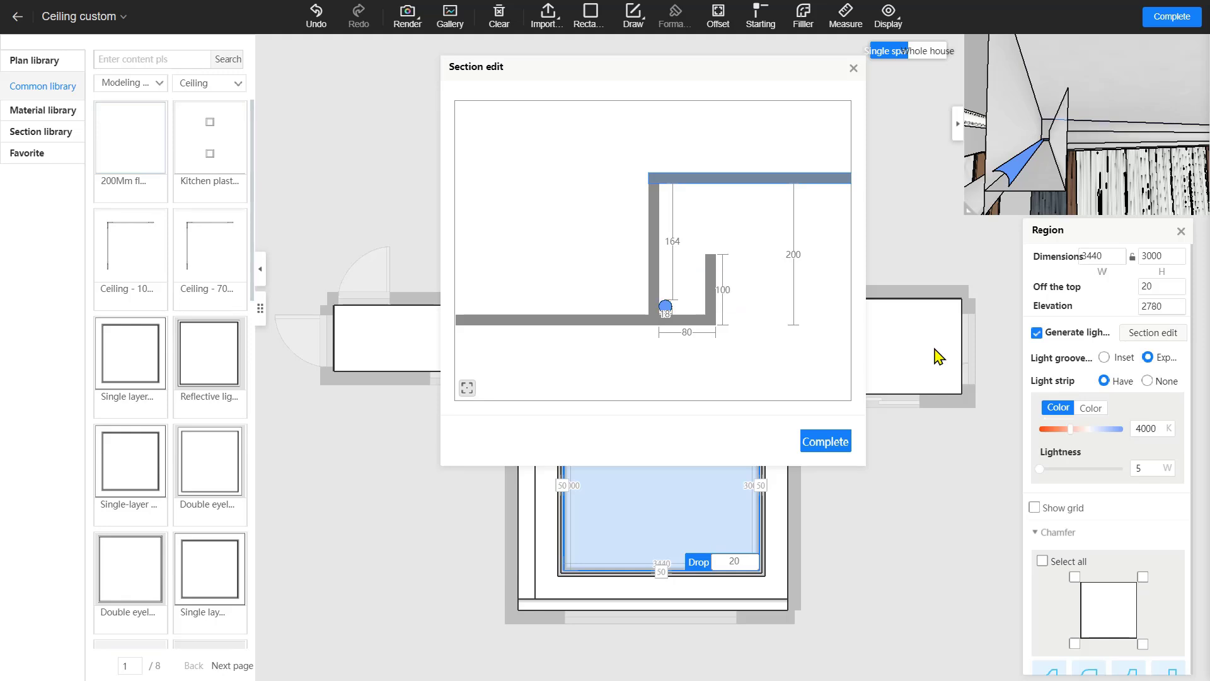
{"action": "left_click", "coordinate": [723, 291]}
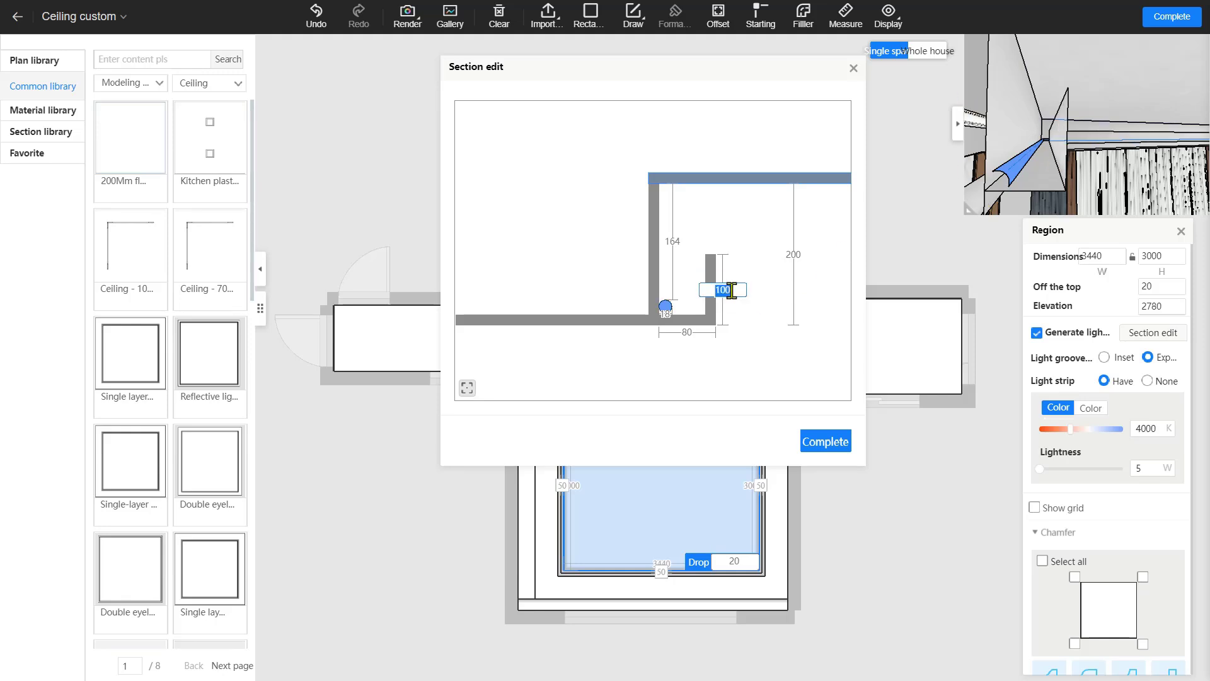
{"action": "type", "text": "20"}
{"action": "key", "text": "Return"}
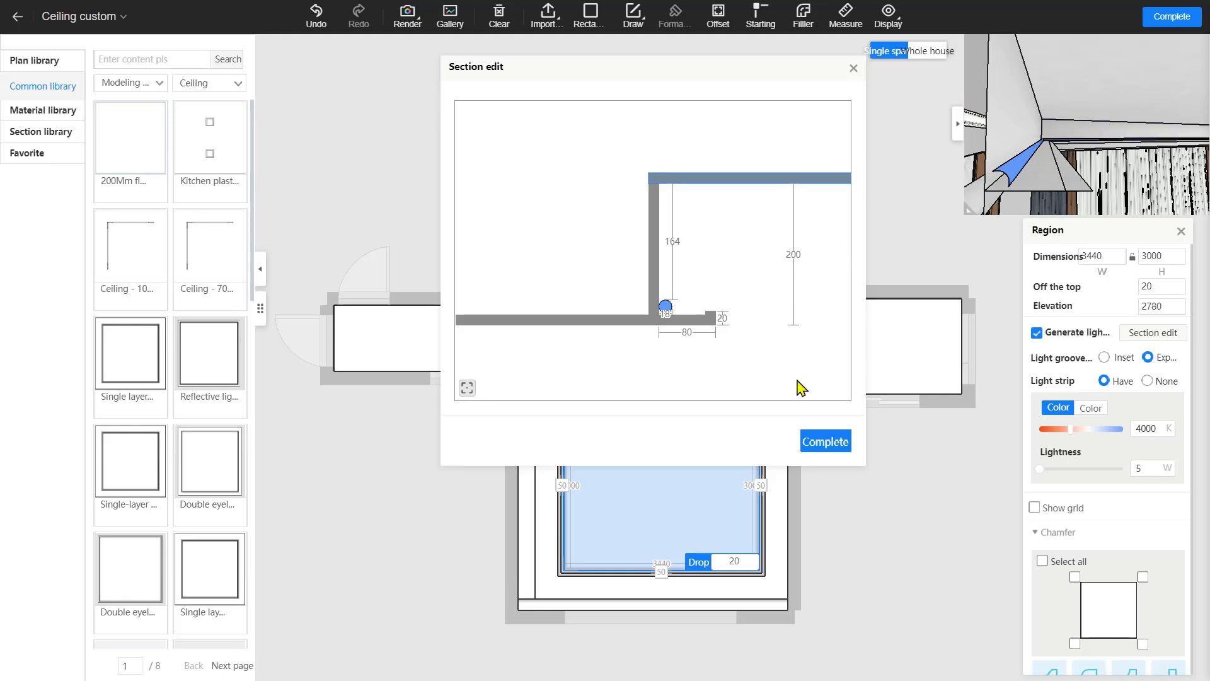
{"action": "left_click", "coordinate": [728, 319]}
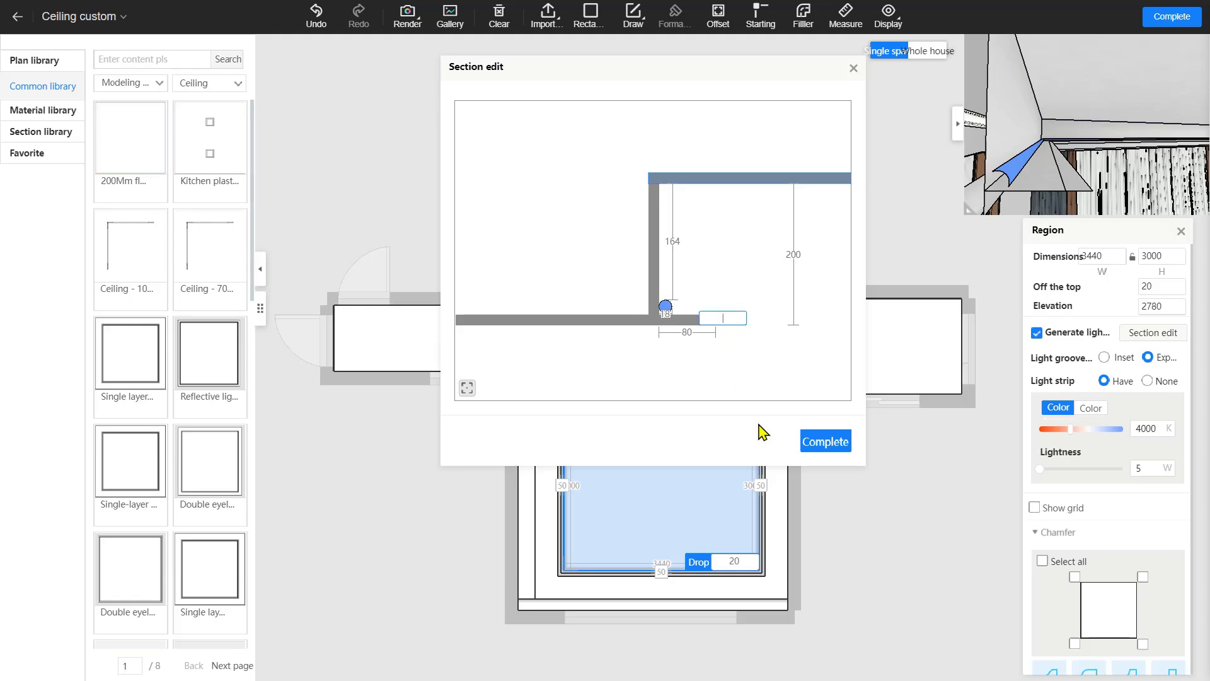
{"action": "key", "text": "Return"}
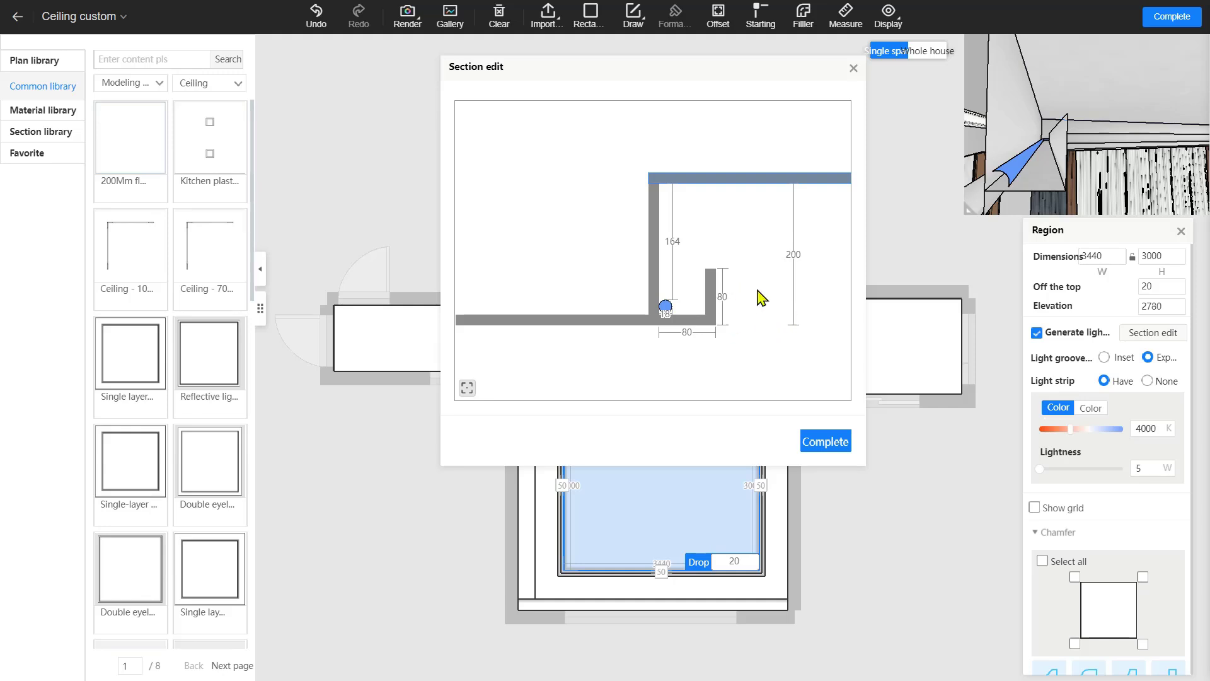
Find the corner line mouldings among the sideline materials and place the Angle profile against the outer face of the groove's lip.
{"action": "left_click", "coordinate": [38, 116]}
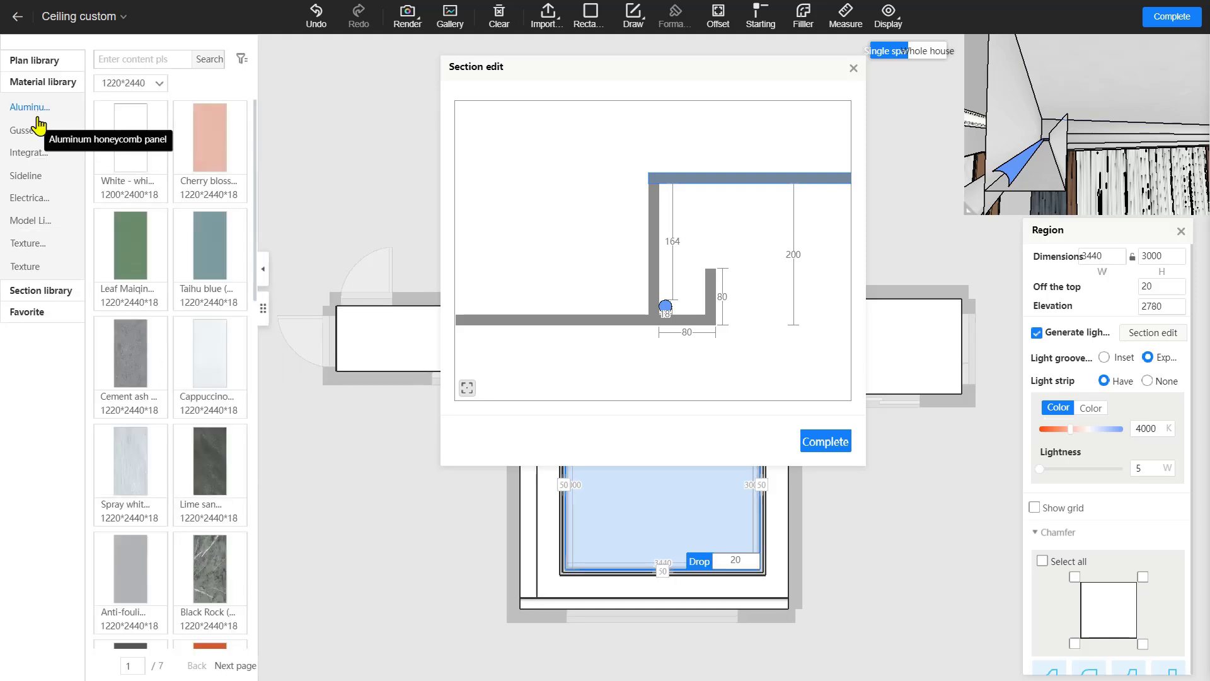
{"action": "left_click", "coordinate": [26, 179]}
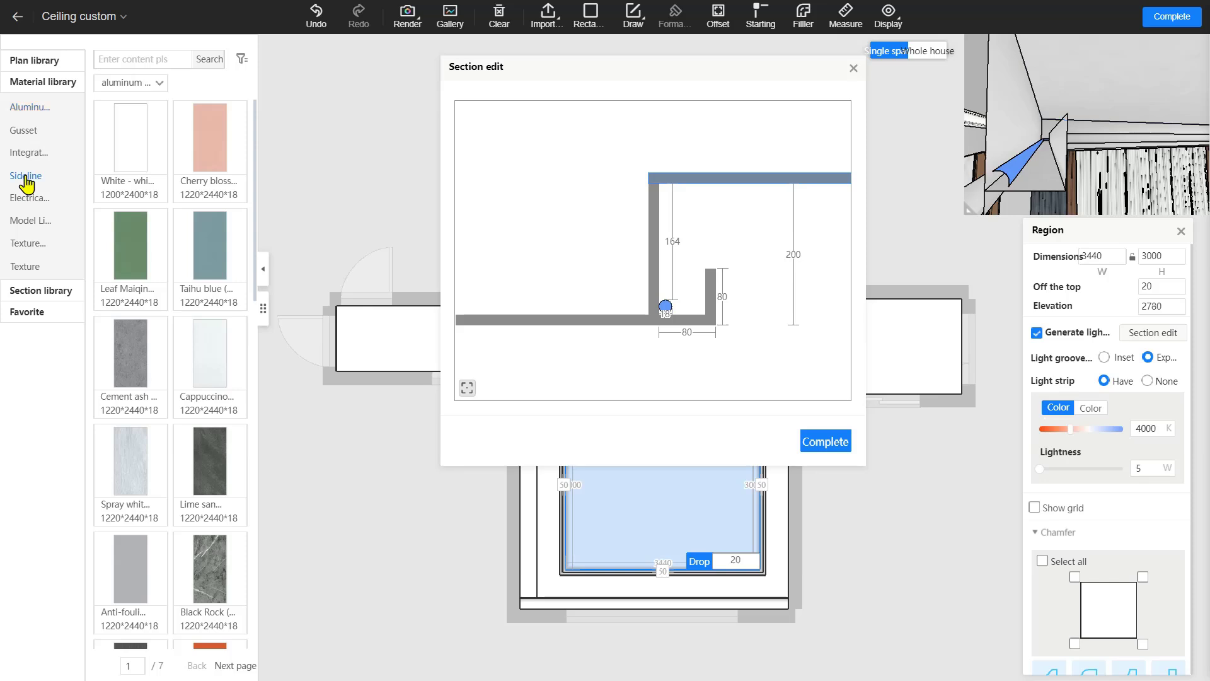
{"action": "left_click", "coordinate": [159, 83]}
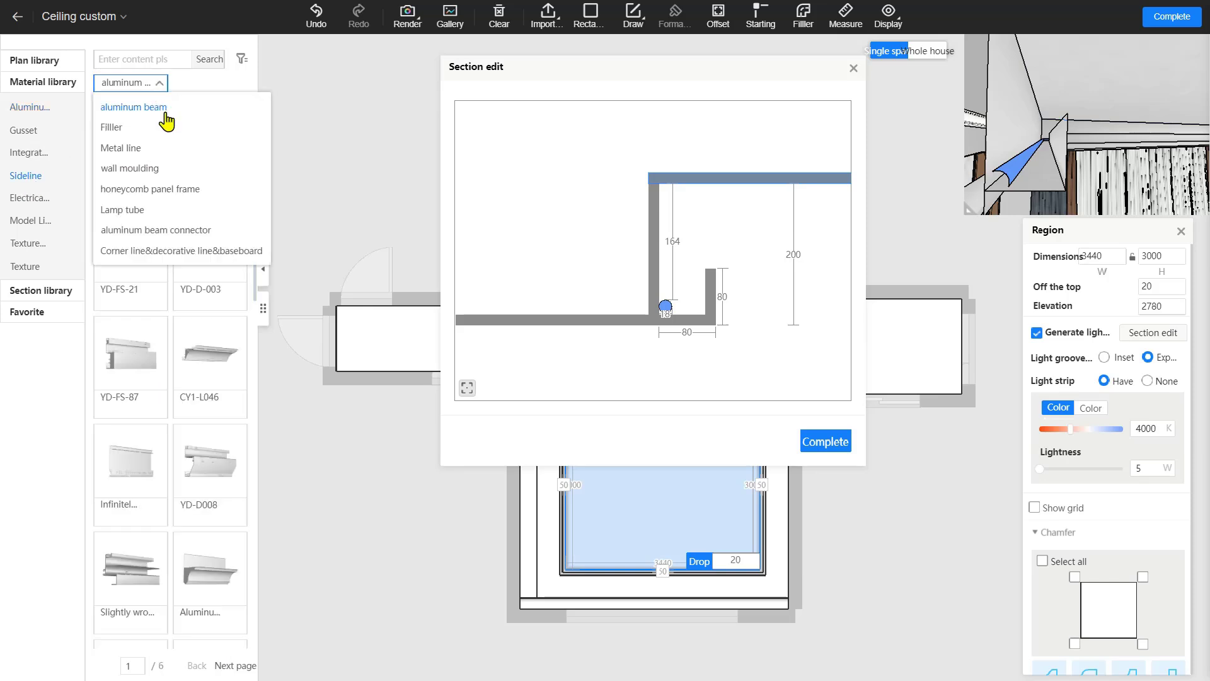
{"action": "left_click", "coordinate": [145, 251]}
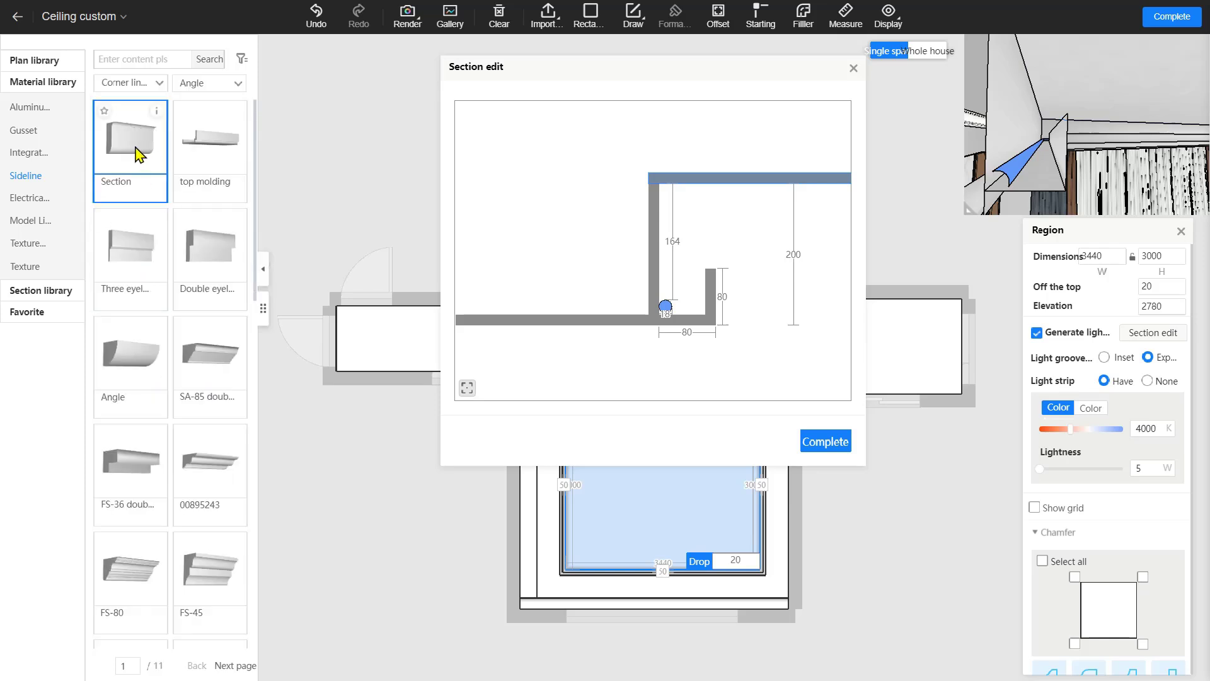
{"action": "left_click_drag", "start_coordinate": [126, 356], "coordinate": [734, 312]}
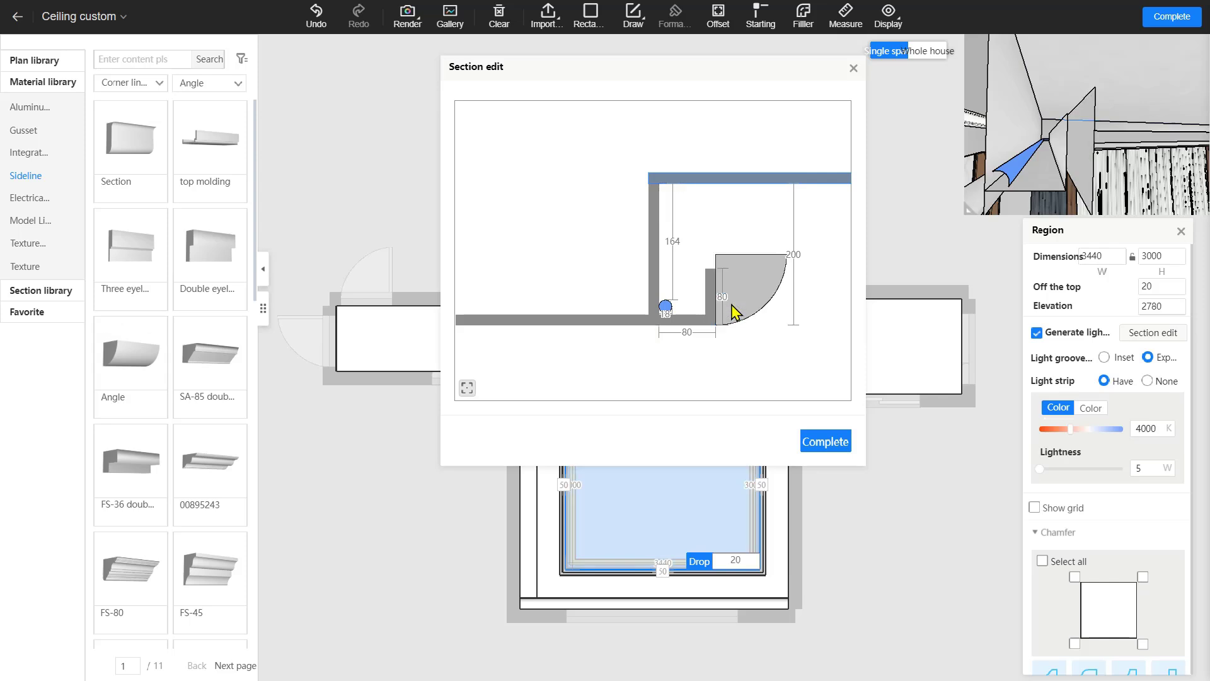
Resize the Angle moulding to 80 x 80 and move it down flush with the groove's lip.
{"action": "left_click", "coordinate": [750, 284]}
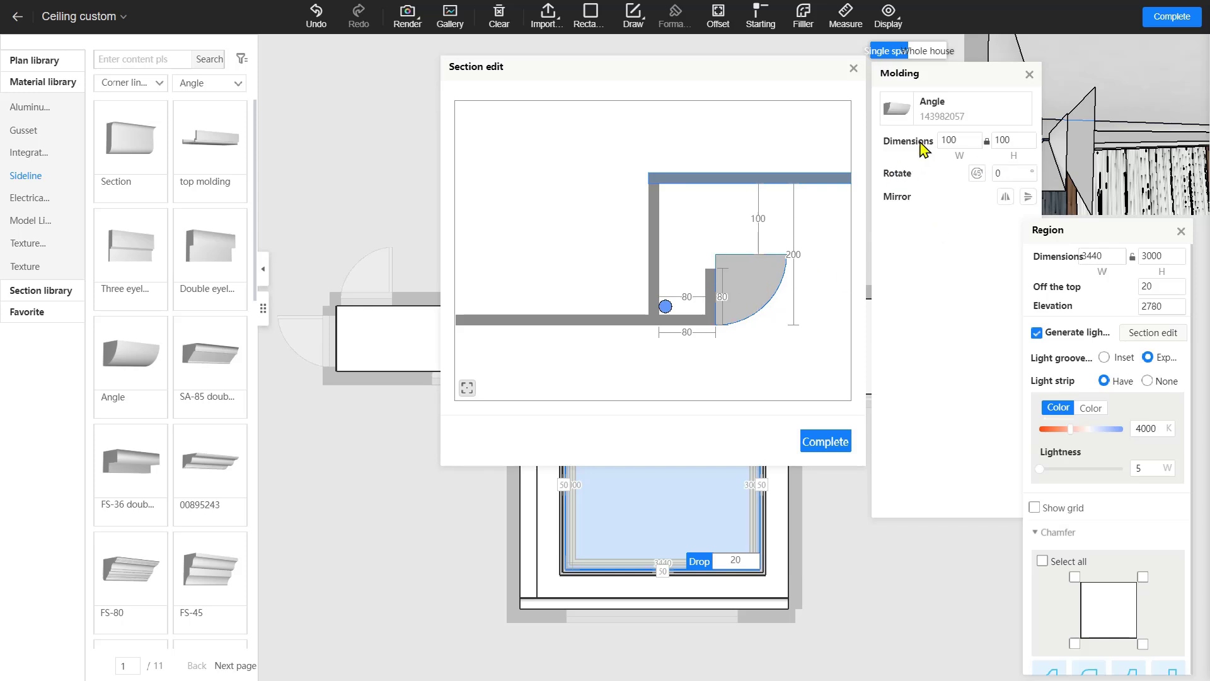
{"action": "double_click", "coordinate": [954, 140]}
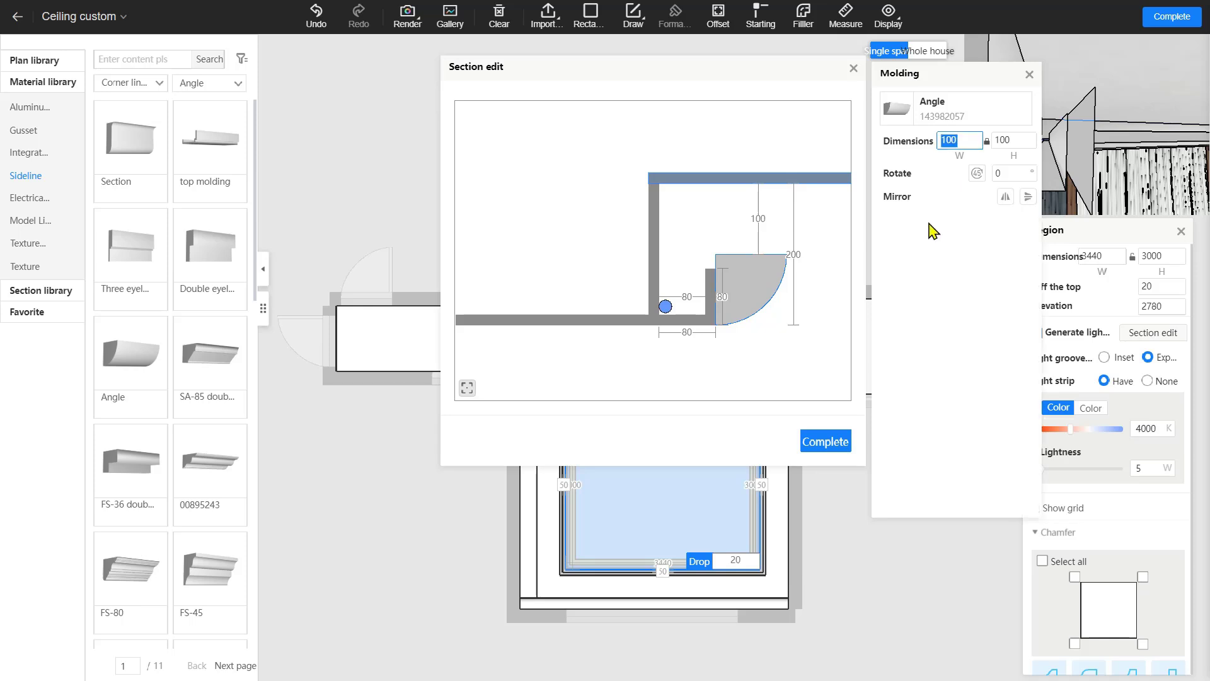
{"action": "type", "text": "80"}
{"action": "key", "text": "Return"}
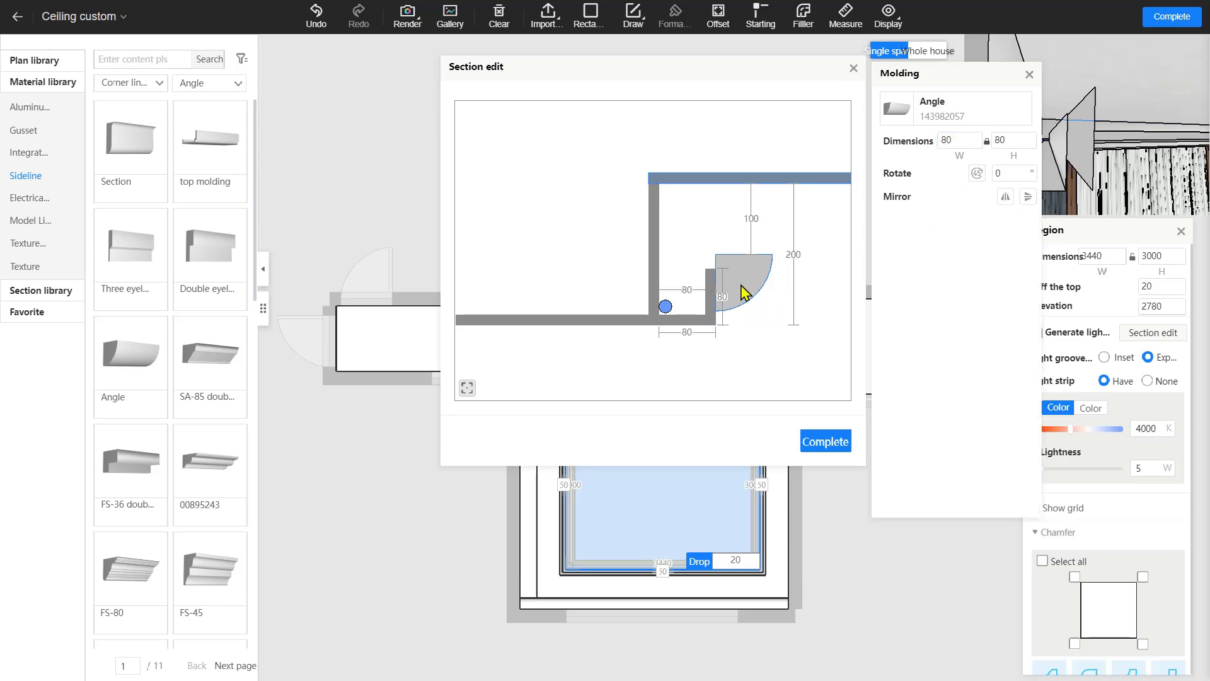
{"action": "left_click_drag", "start_coordinate": [747, 299], "coordinate": [748, 304]}
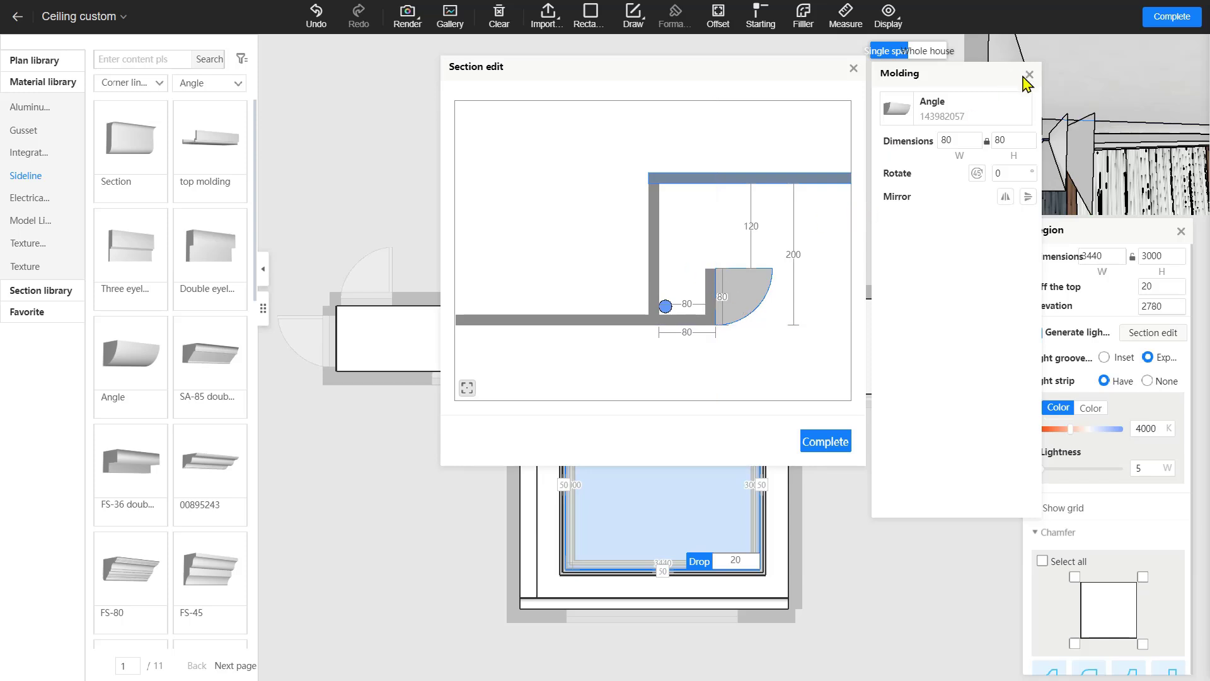
{"action": "left_click", "coordinate": [1029, 77]}
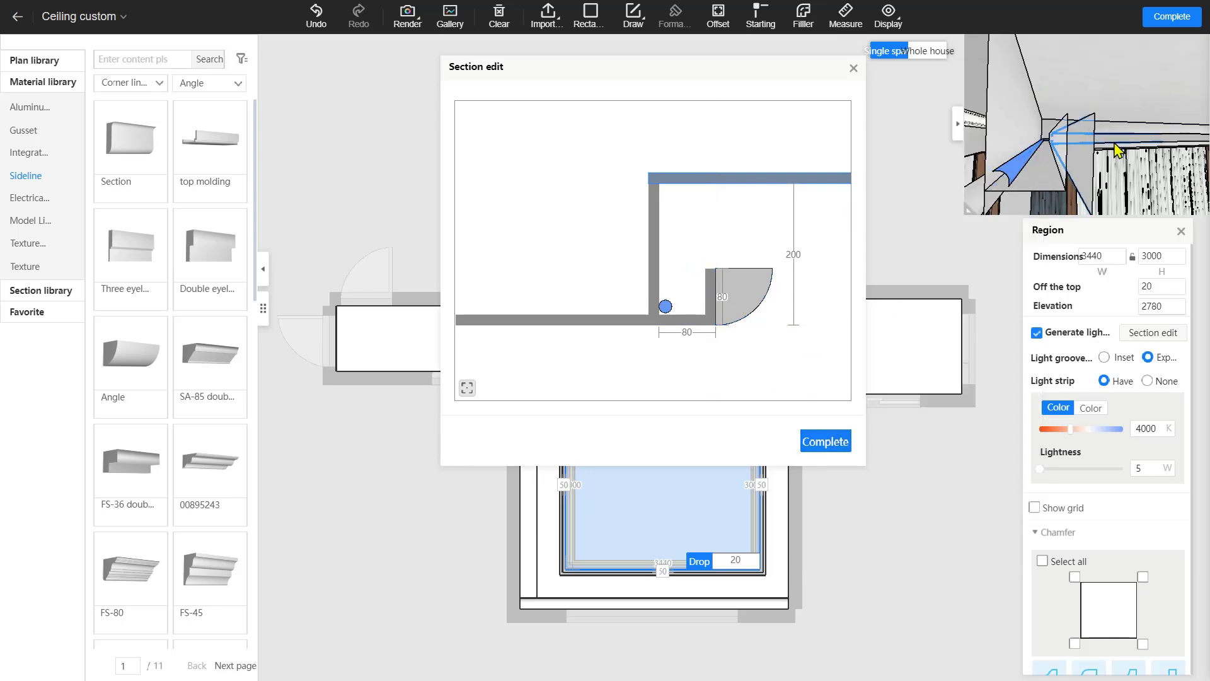
Check the moulding in the 3D preview and complete the section and the living room ceiling edit.
{"action": "scroll", "coordinate": [1059, 159], "scroll_direction": "up", "scroll_amount": 2}
{"action": "mouse_move", "coordinate": [1056, 152]}
{"action": "left_mouse_down"}
{"action": "mouse_move", "coordinate": [1094, 145]}
{"action": "mouse_move", "coordinate": [1019, 149]}
{"action": "mouse_move", "coordinate": [1019, 169]}
{"action": "mouse_move", "coordinate": [1052, 143]}
{"action": "left_mouse_up"}
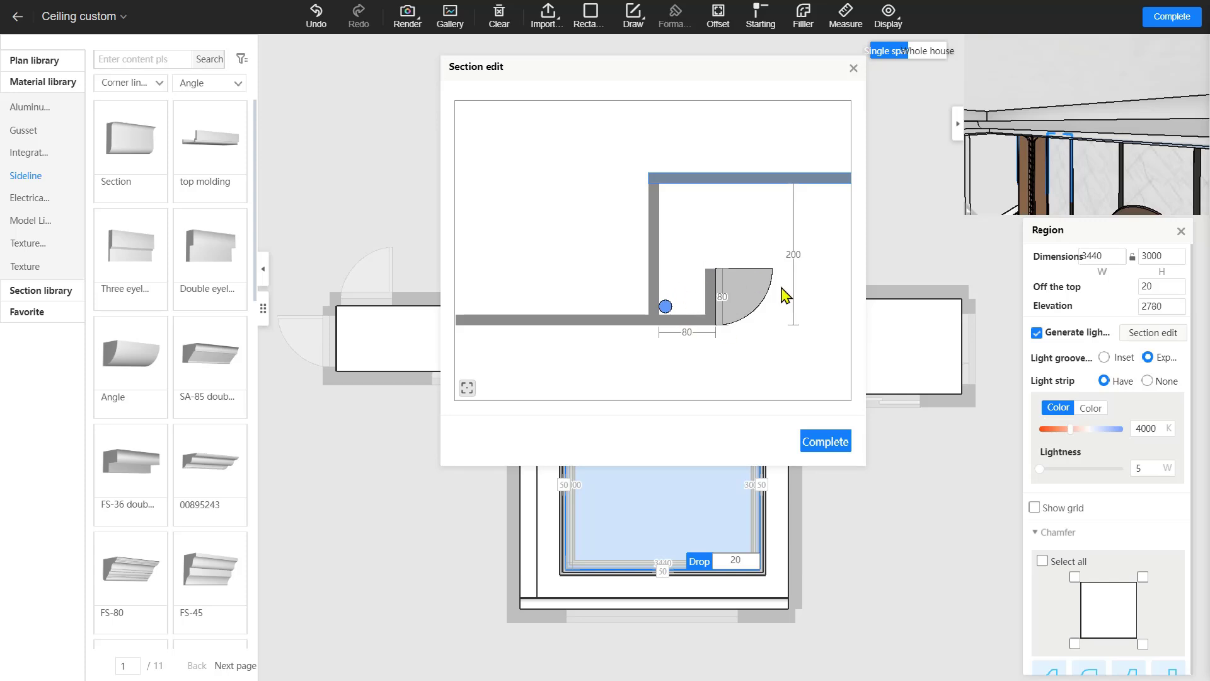
{"action": "left_click", "coordinate": [825, 443]}
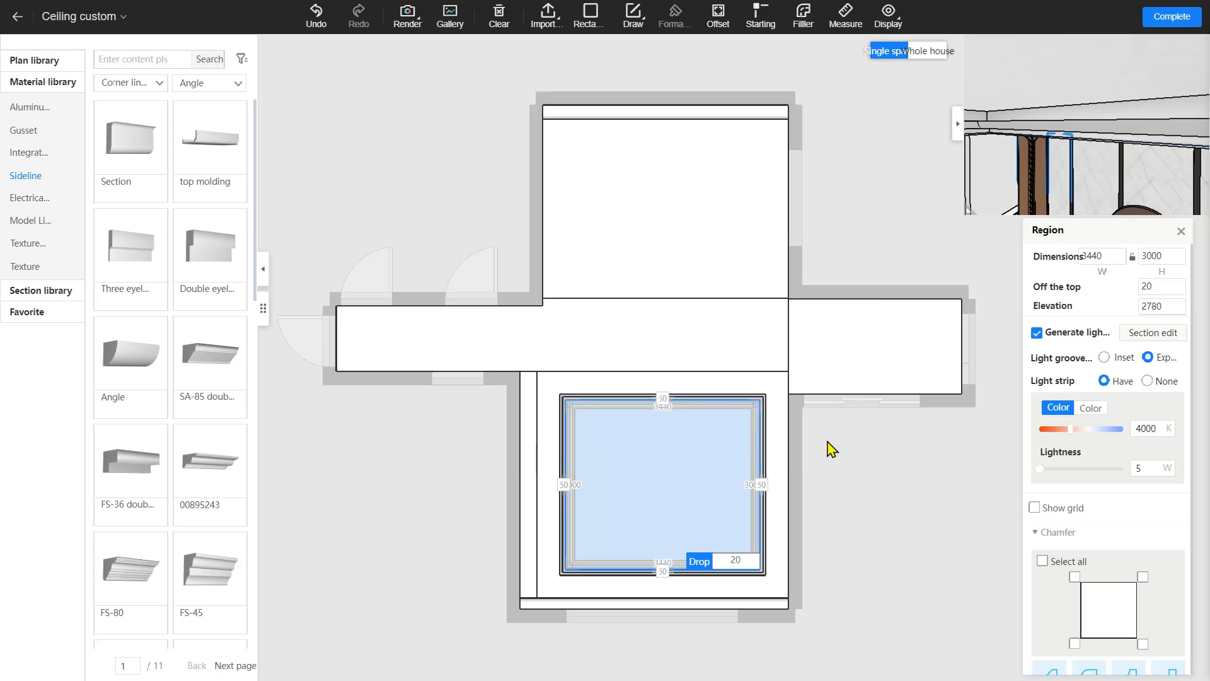
{"action": "left_click", "coordinate": [1158, 29]}
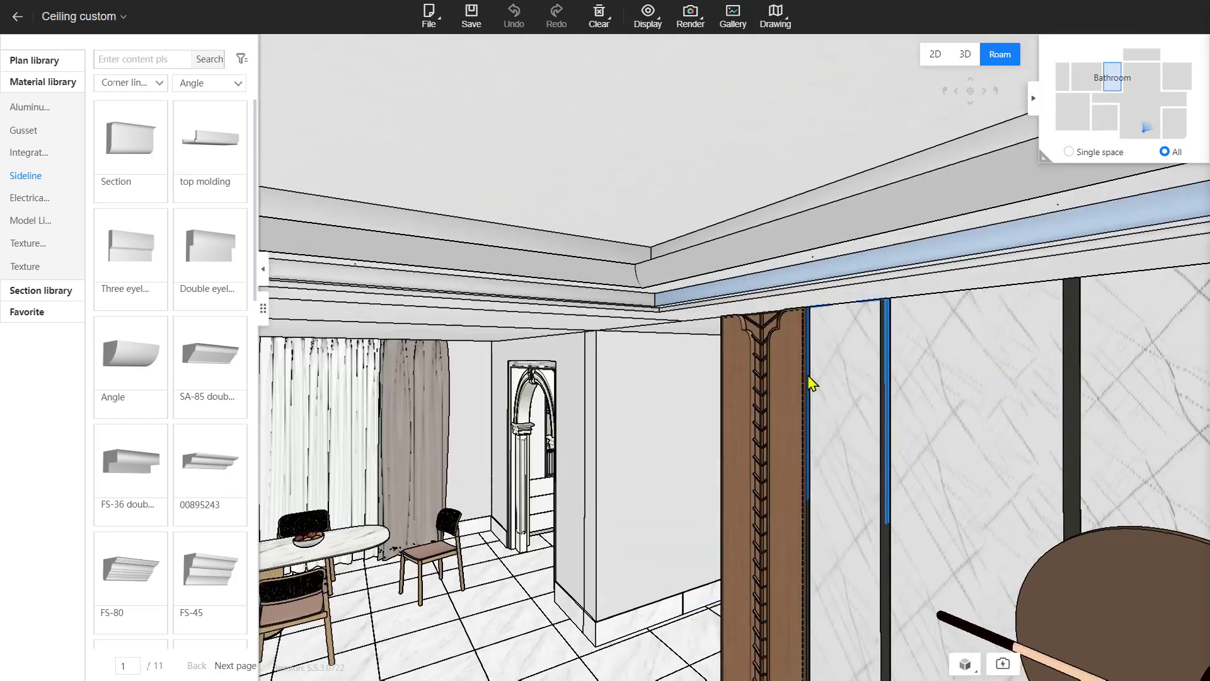
Look around the room, reopen the living room ceiling and set the central region's light strip lightness to 20 W.
{"action": "left_click_drag", "start_coordinate": [809, 376], "coordinate": [762, 373]}
{"action": "left_click_drag", "start_coordinate": [883, 385], "coordinate": [681, 375]}
{"action": "double_click", "coordinate": [697, 178]}
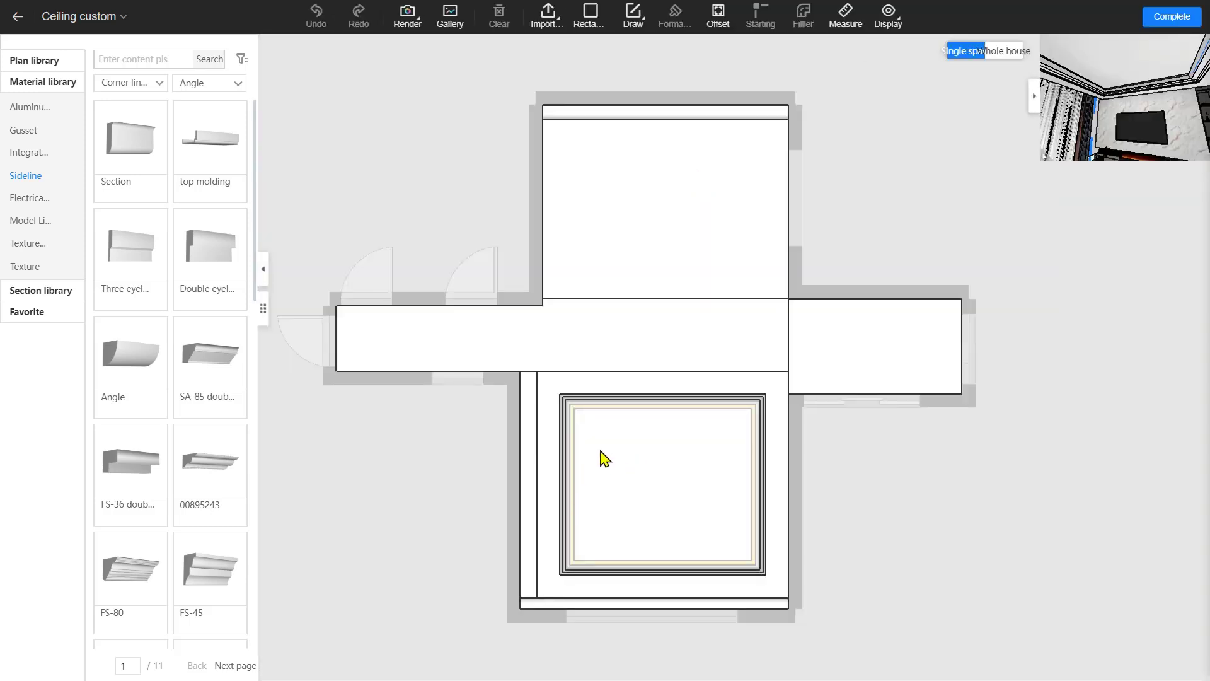
{"action": "left_click", "coordinate": [597, 453]}
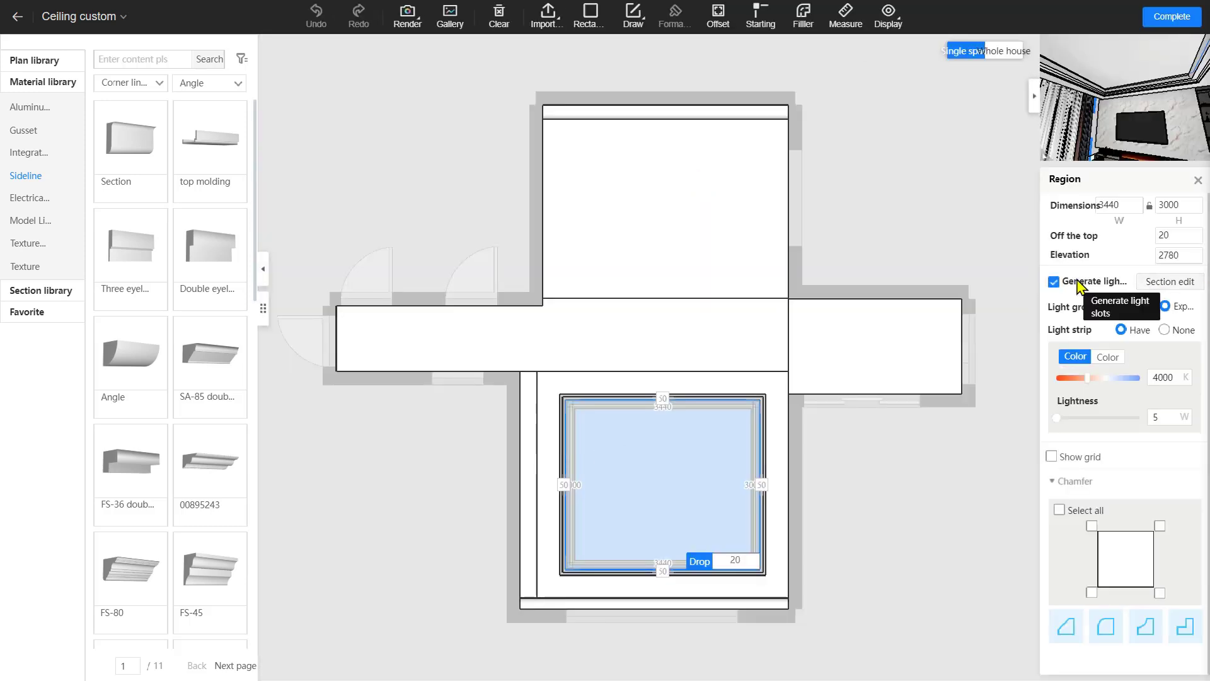
{"action": "left_click", "coordinate": [1166, 417]}
{"action": "type", "text": "5"}
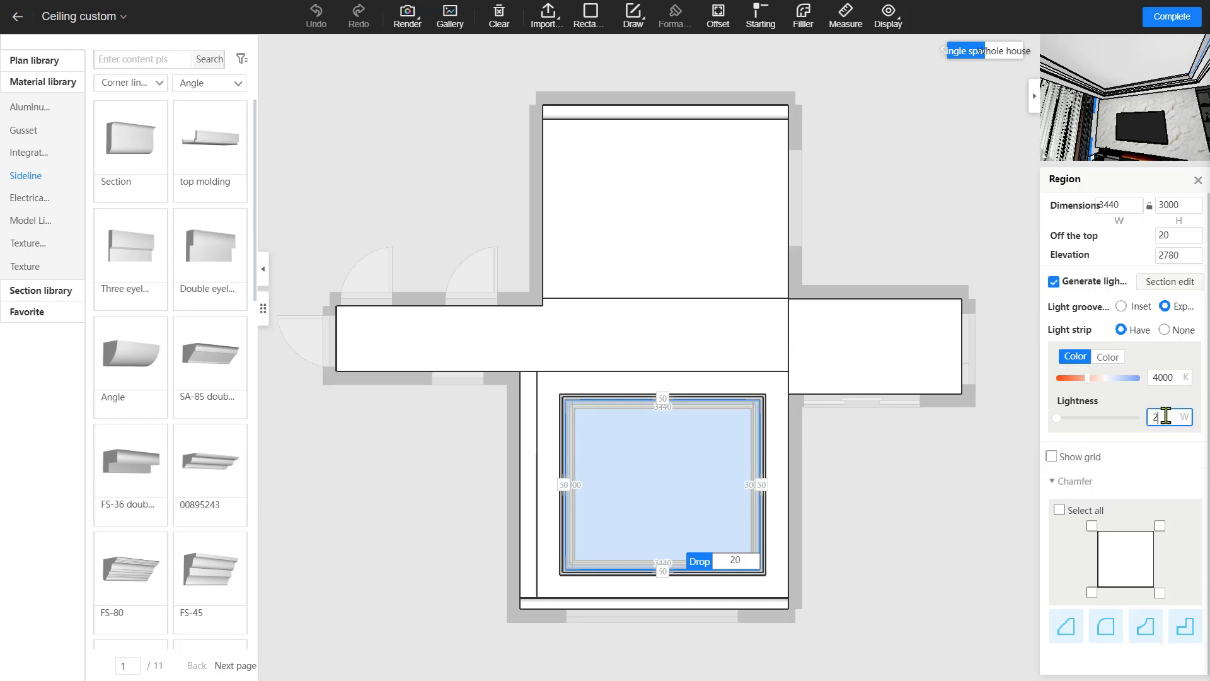
{"action": "key", "text": "Return"}
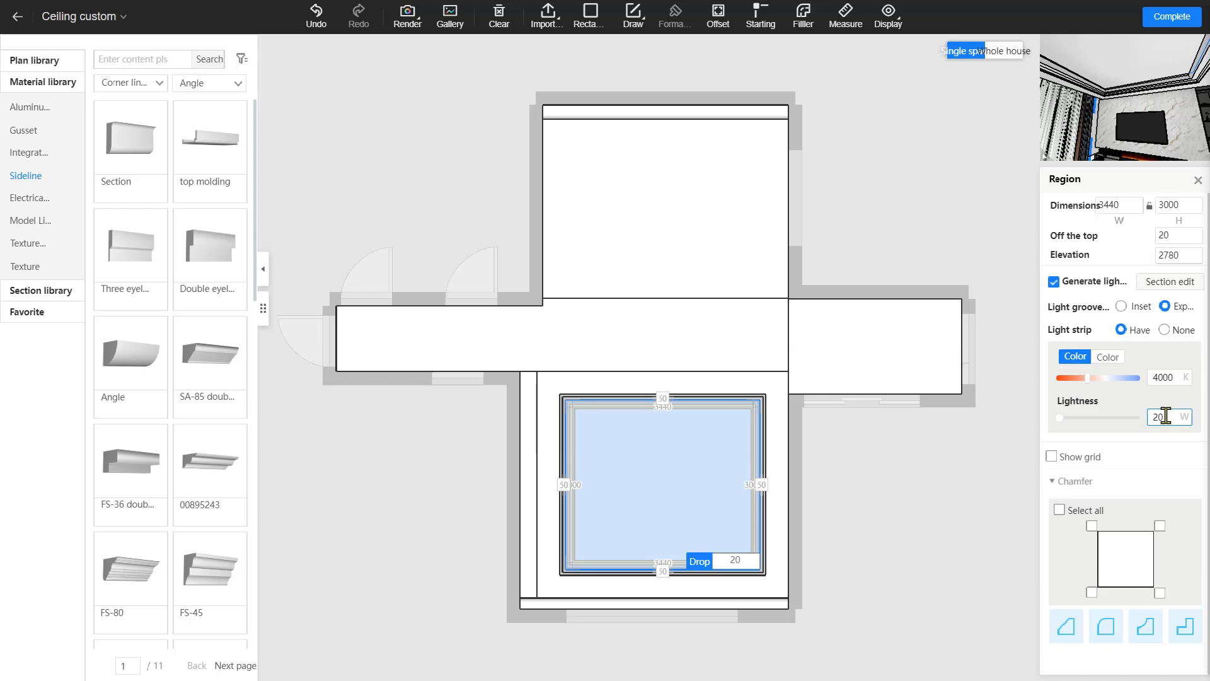
Start a downlight installation on the outer 3640 x 3200 ring and choose the 66 x 66 Down lamp model.
{"action": "left_click", "coordinate": [554, 581]}
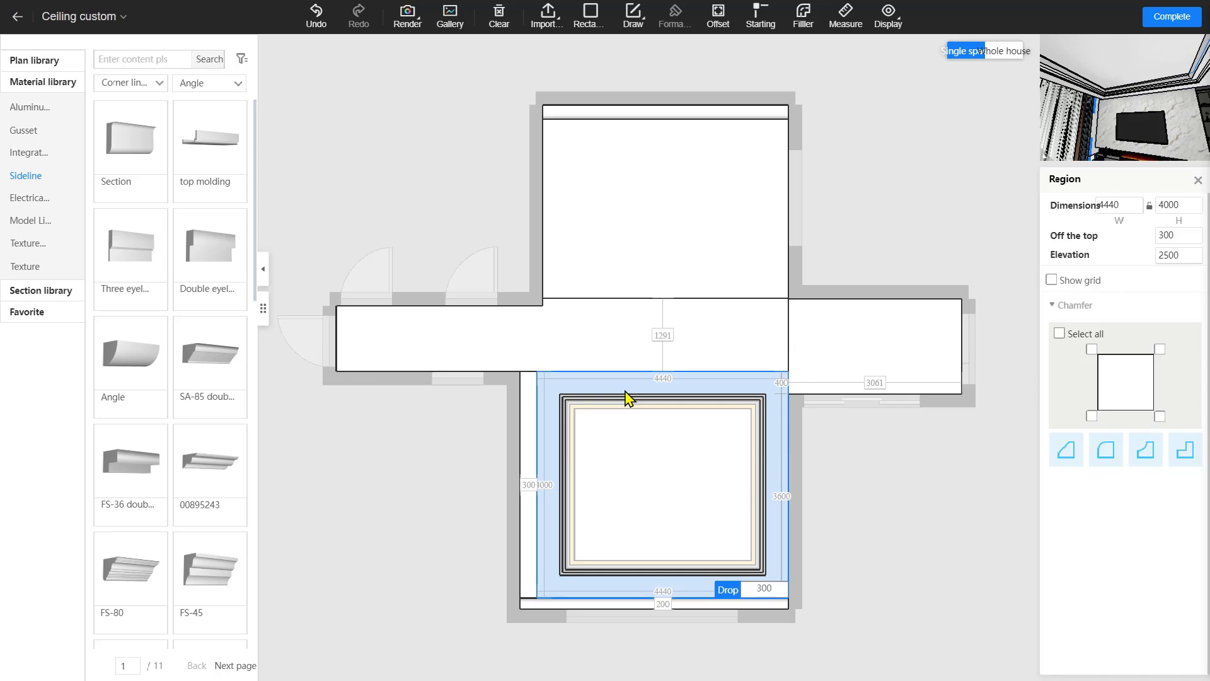
{"action": "scroll", "coordinate": [626, 397], "scroll_direction": "up", "scroll_amount": 5}
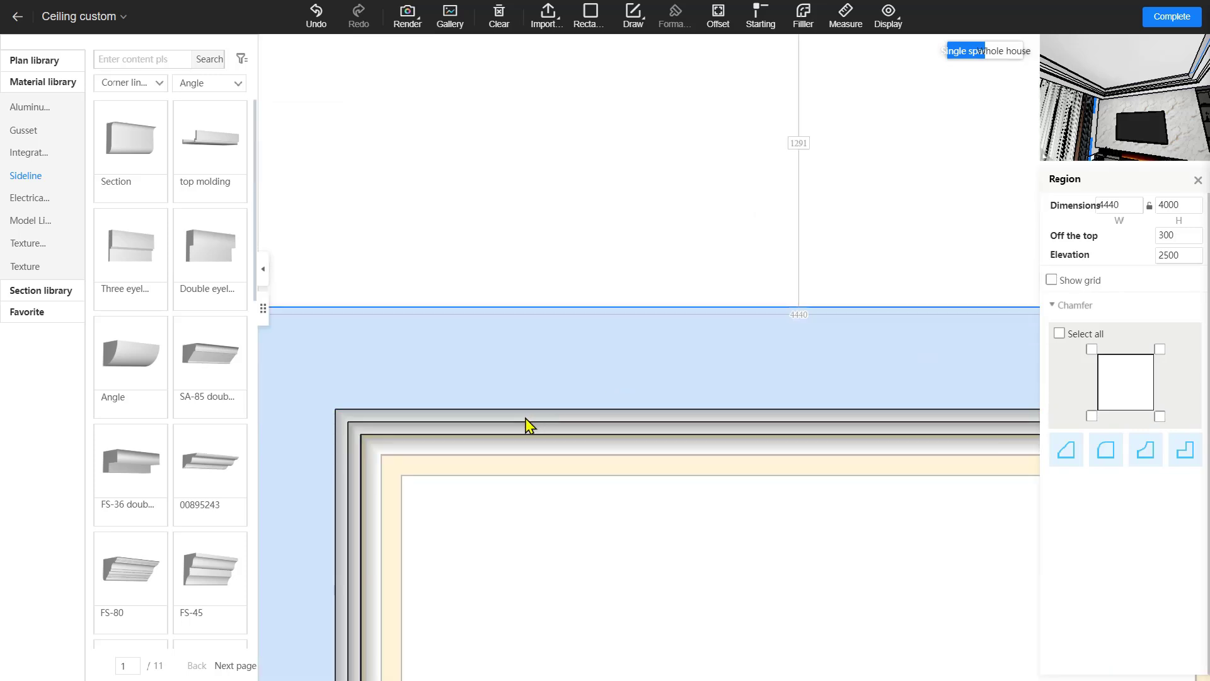
{"action": "left_click", "coordinate": [528, 426]}
{"action": "right_click", "coordinate": [528, 426]}
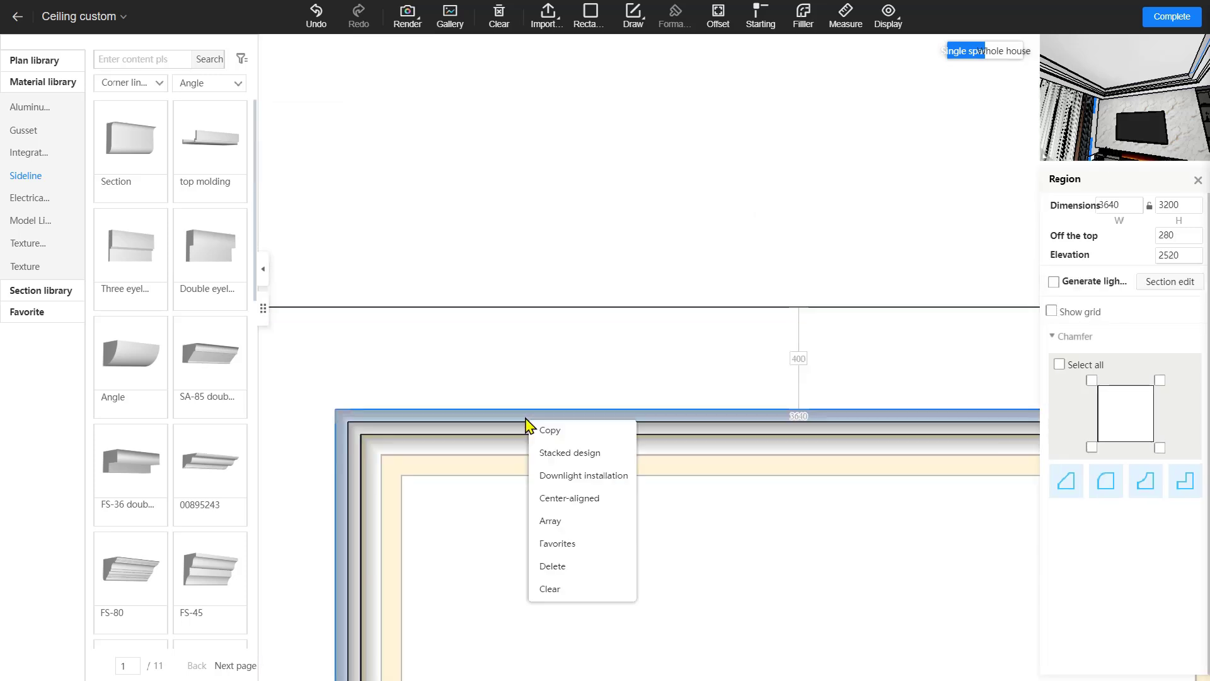
{"action": "left_click", "coordinate": [583, 476]}
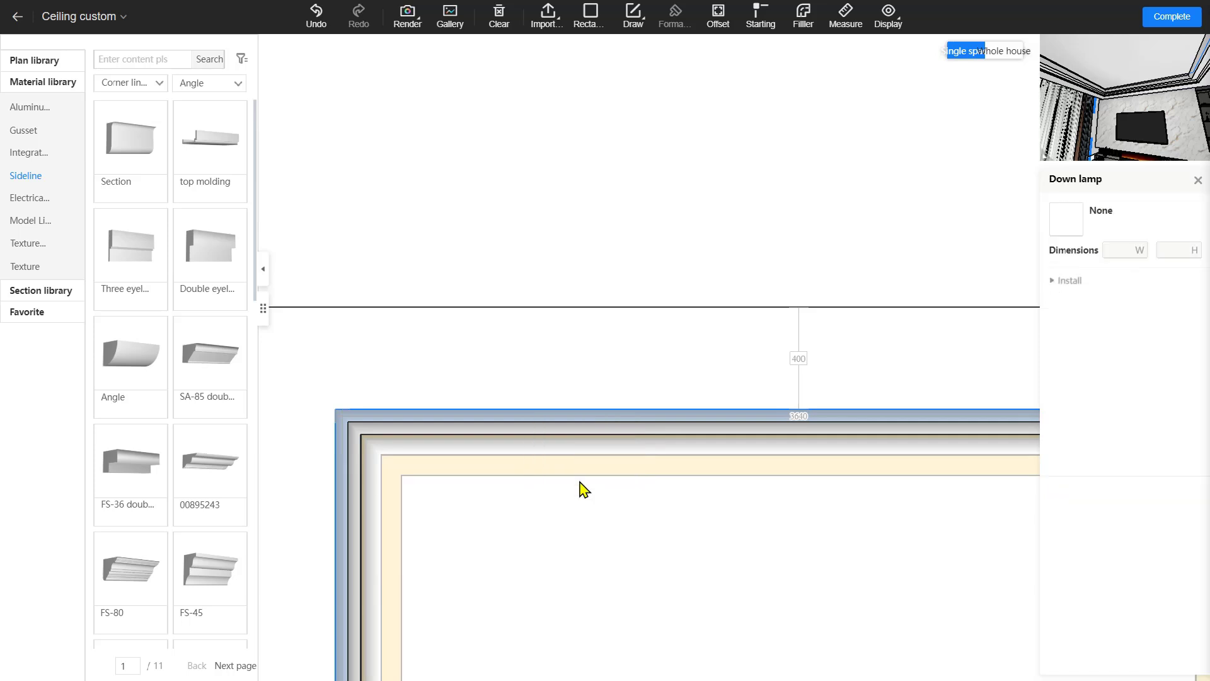
{"action": "left_click", "coordinate": [1066, 219]}
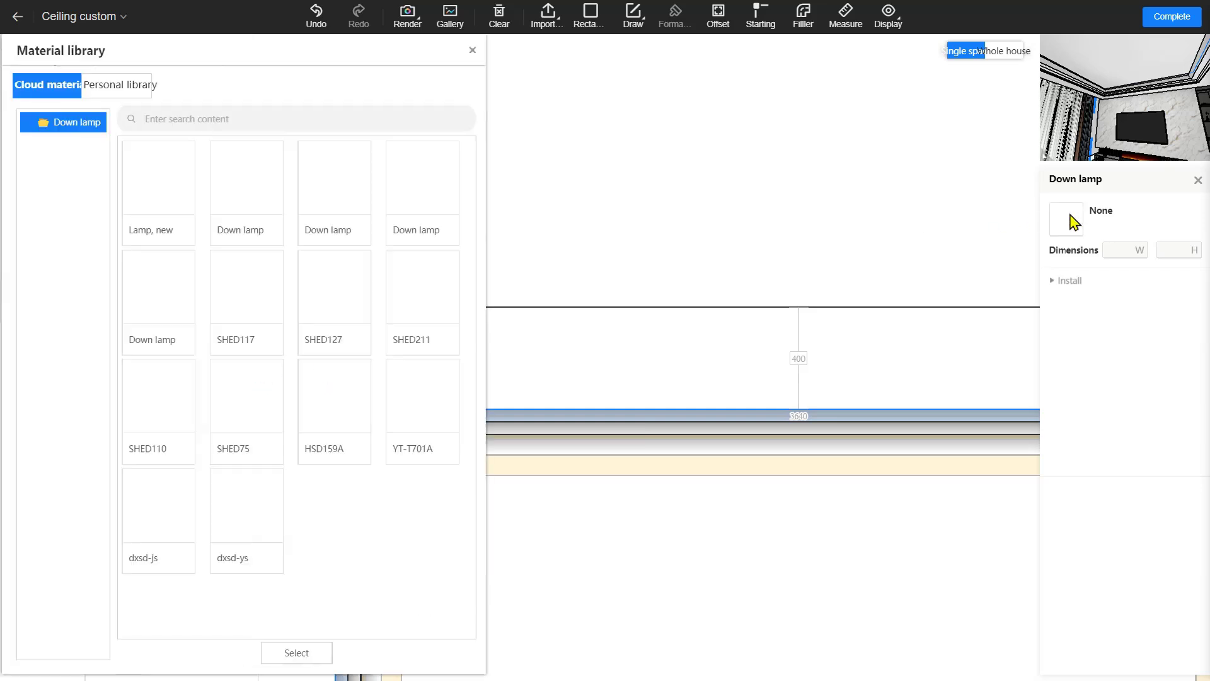
{"action": "double_click", "coordinate": [345, 189]}
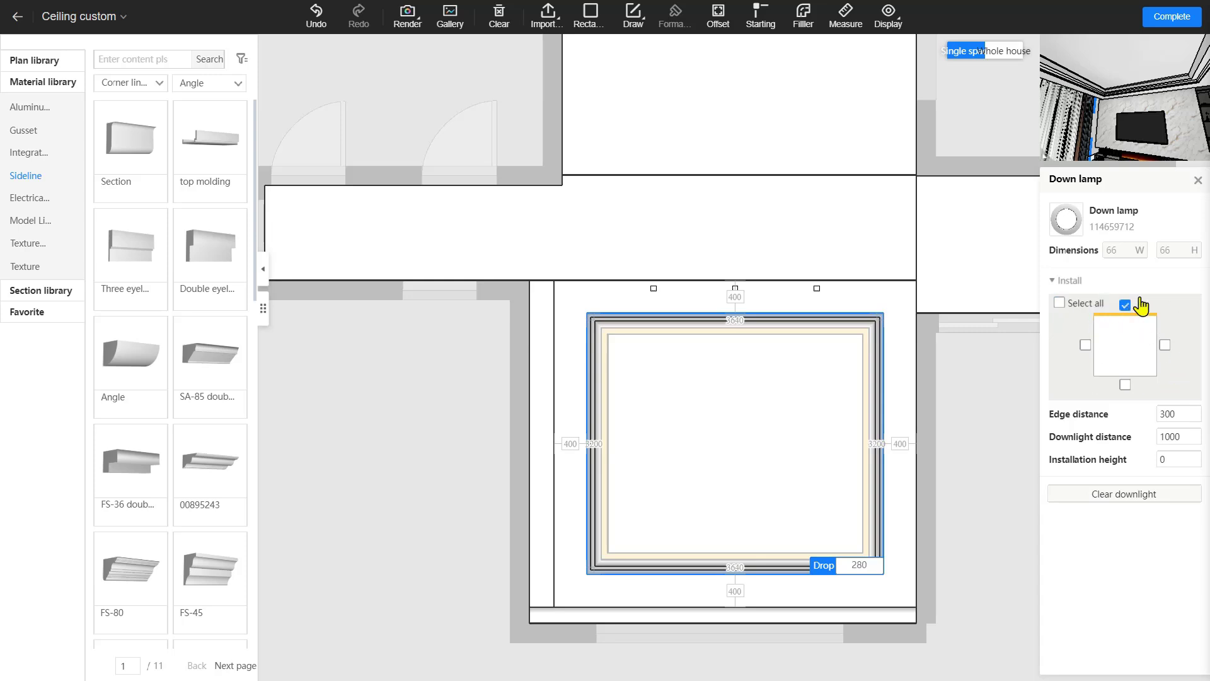
Install the downlights on all four sides of the ring with an edge distance of 250.
{"action": "left_click", "coordinate": [1060, 303]}
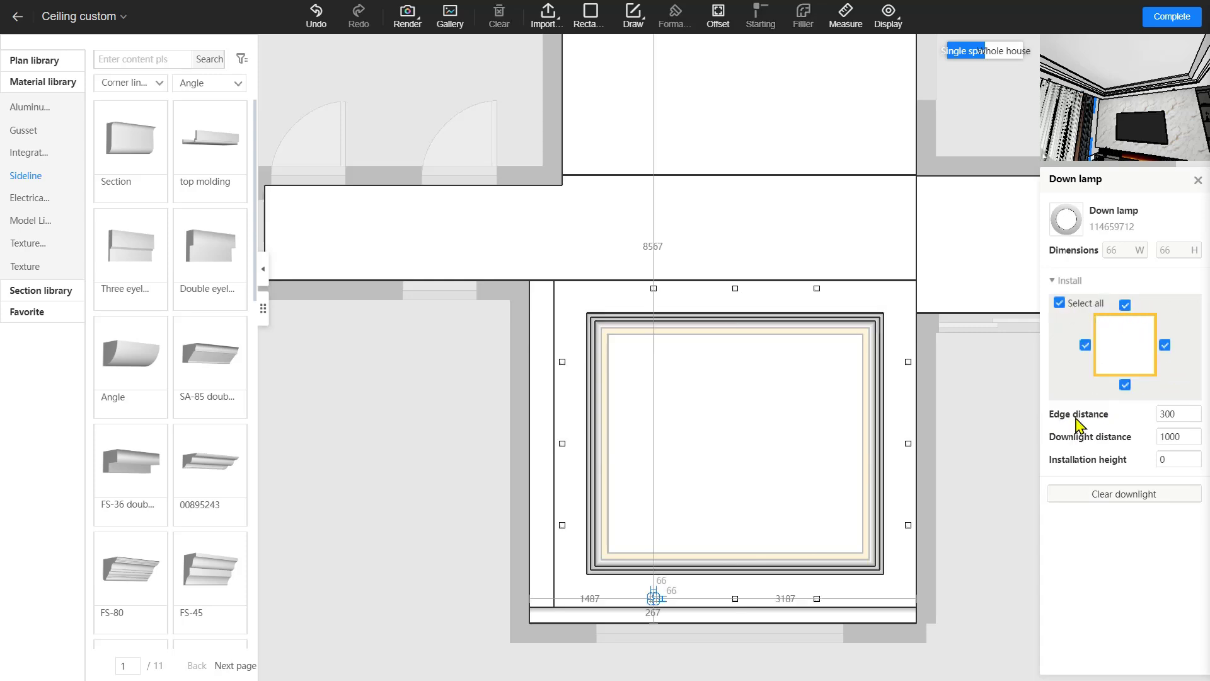
{"action": "left_click", "coordinate": [1189, 411]}
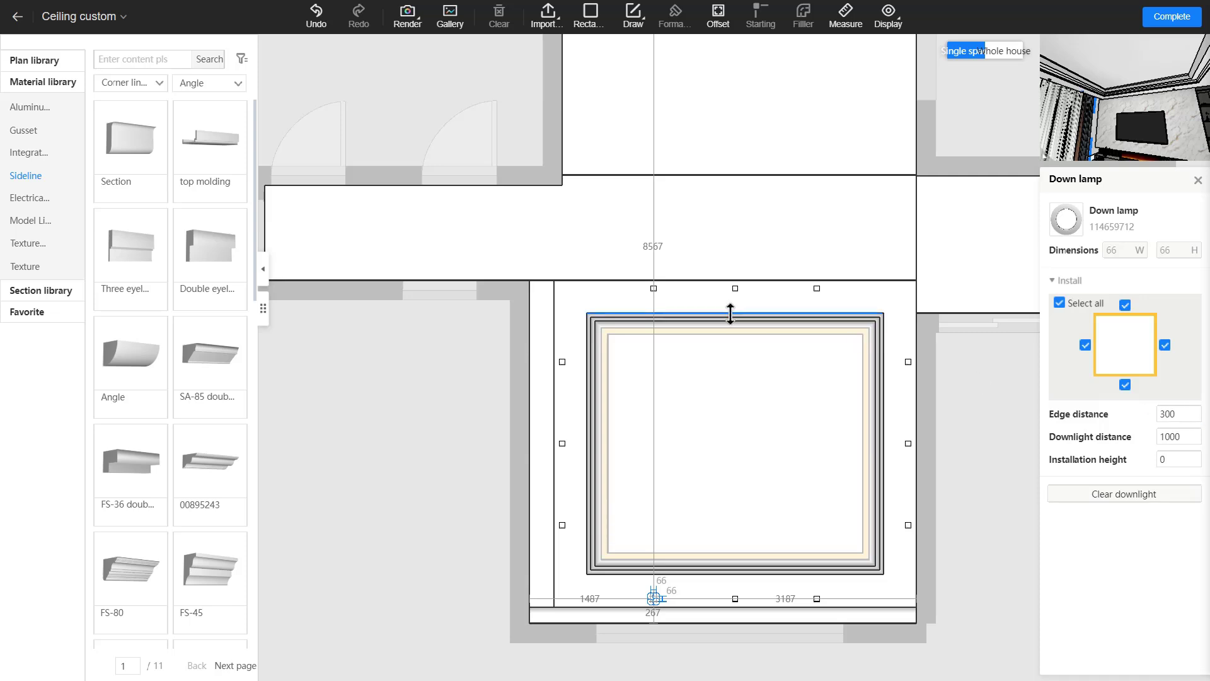
{"action": "left_click_drag", "start_coordinate": [1187, 417], "coordinate": [1153, 424]}
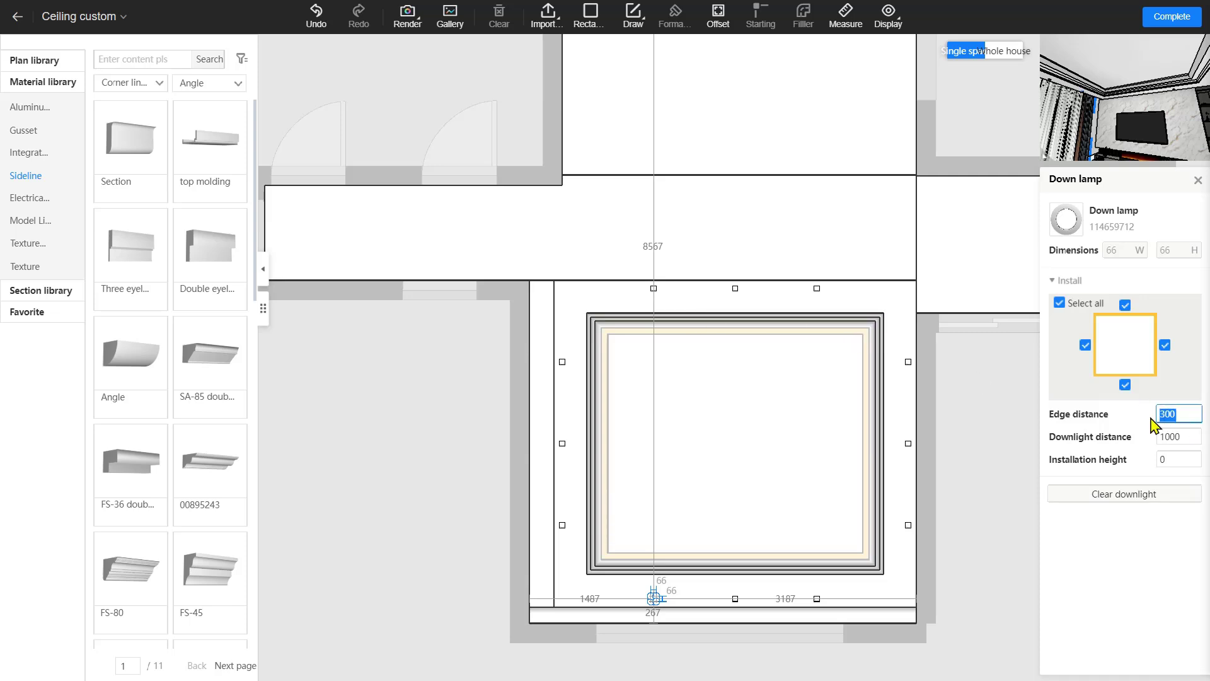
{"action": "type", "text": "250"}
{"action": "key", "text": "Return"}
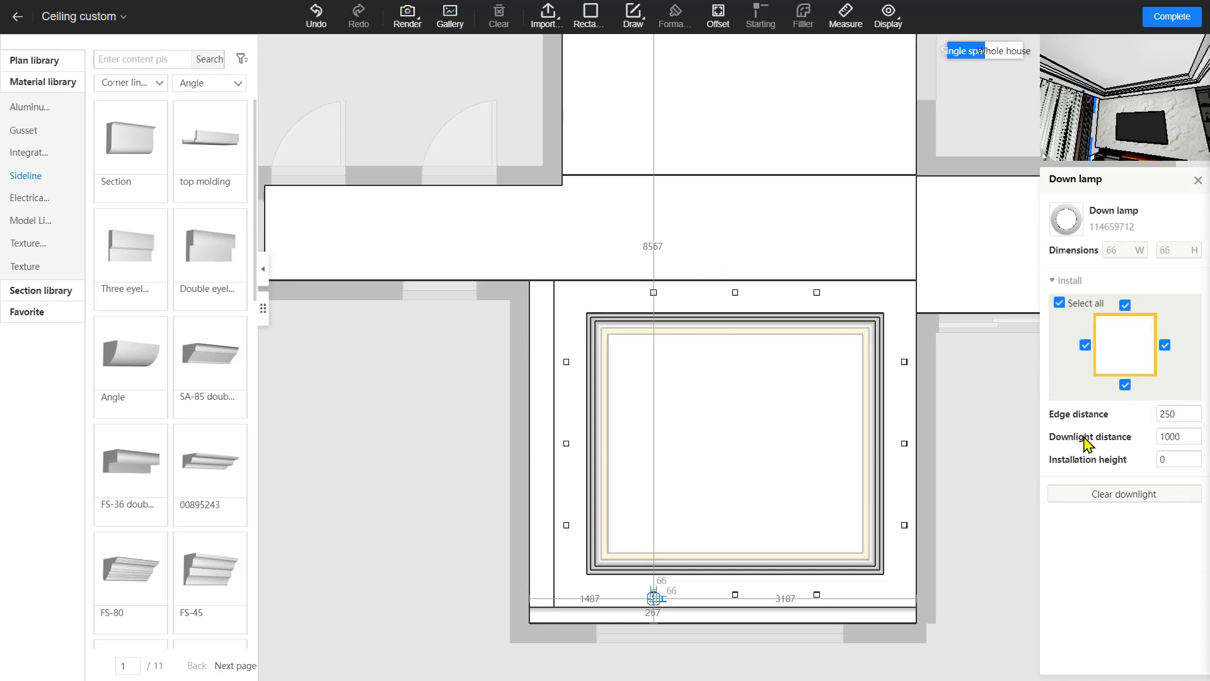
Try a downlight distance of 2000 for the ring's downlights.
{"action": "left_click", "coordinate": [1174, 441]}
{"action": "left_click_drag", "start_coordinate": [1185, 442], "coordinate": [1152, 443]}
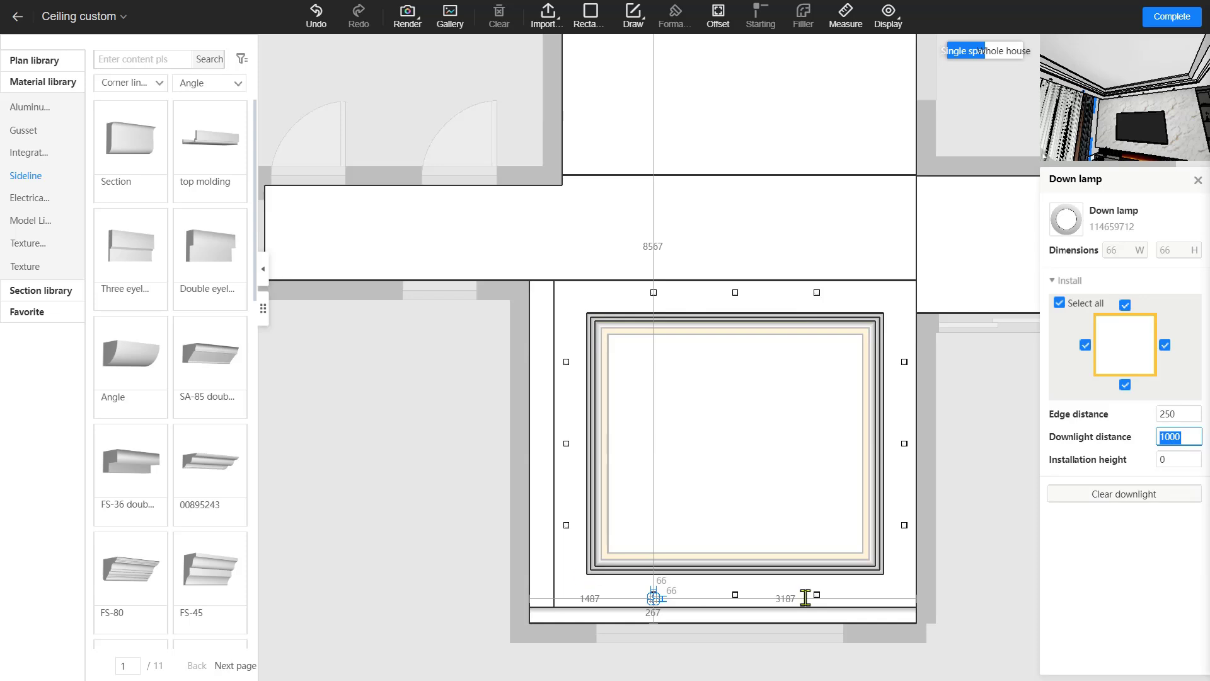
{"action": "type", "text": "2"}
{"action": "key", "text": "Return"}
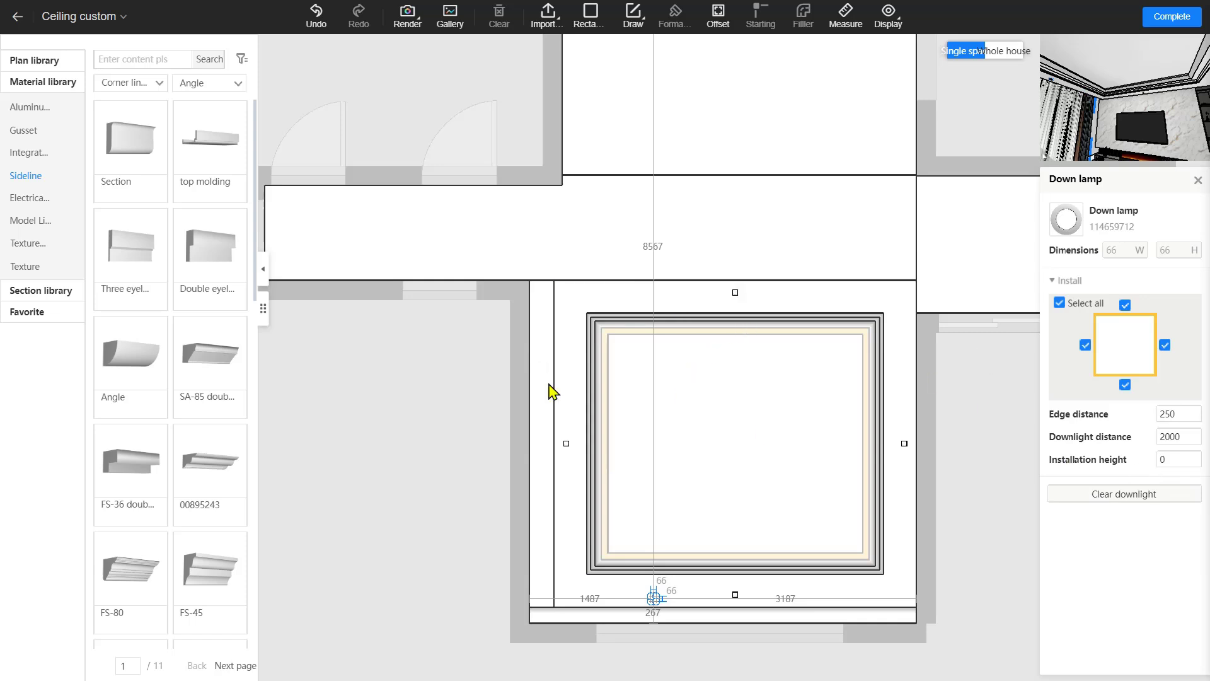
Set the downlight distance to 1500 and complete the living room ceiling edit.
{"action": "left_click", "coordinate": [1195, 436]}
{"action": "left_click_drag", "start_coordinate": [1193, 437], "coordinate": [1142, 440]}
{"action": "type", "text": "15"}
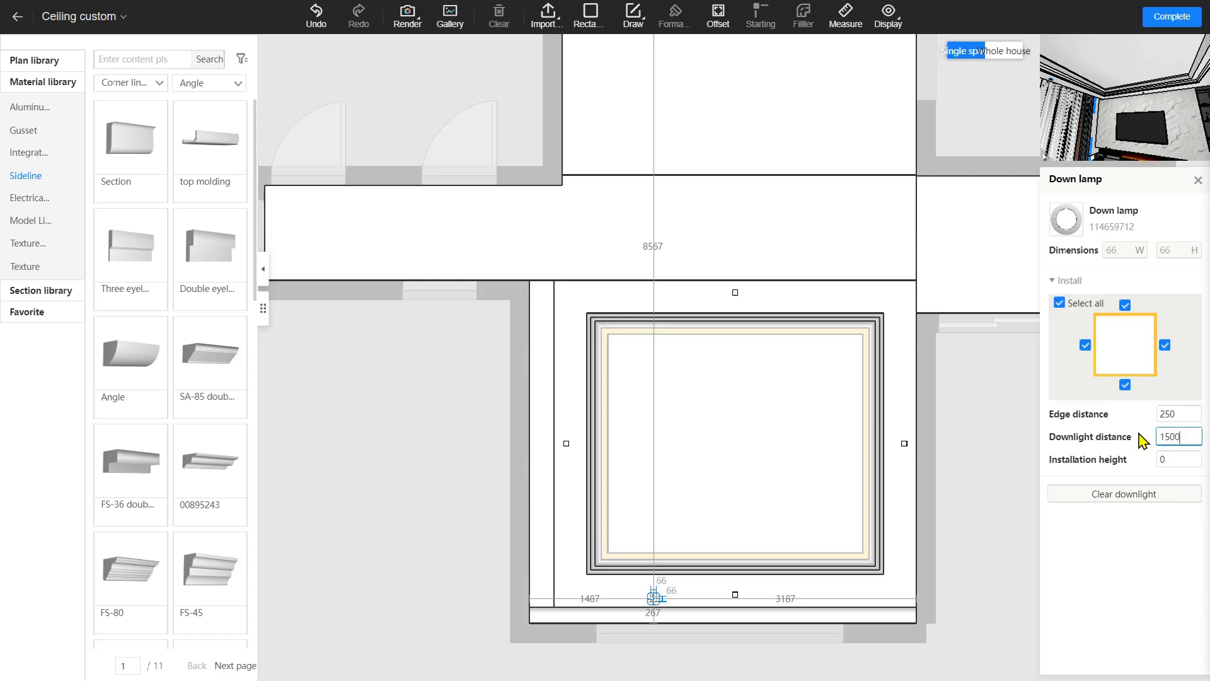
{"action": "key", "text": "Return"}
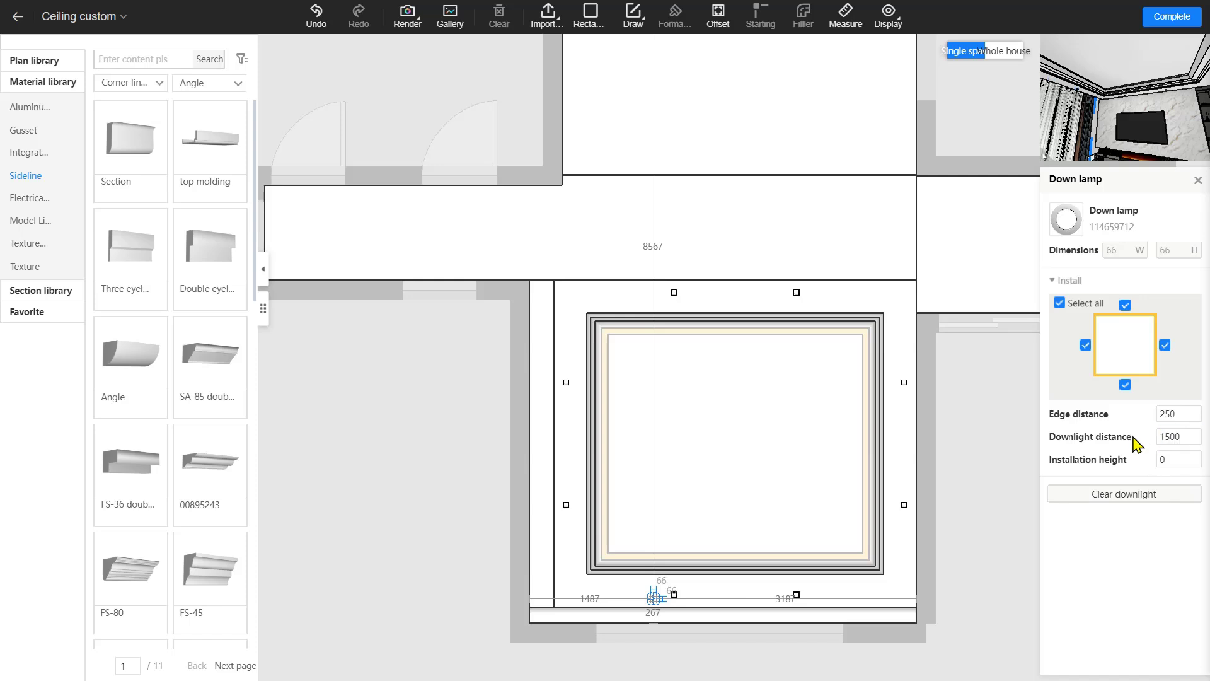
{"action": "left_click", "coordinate": [1187, 443]}
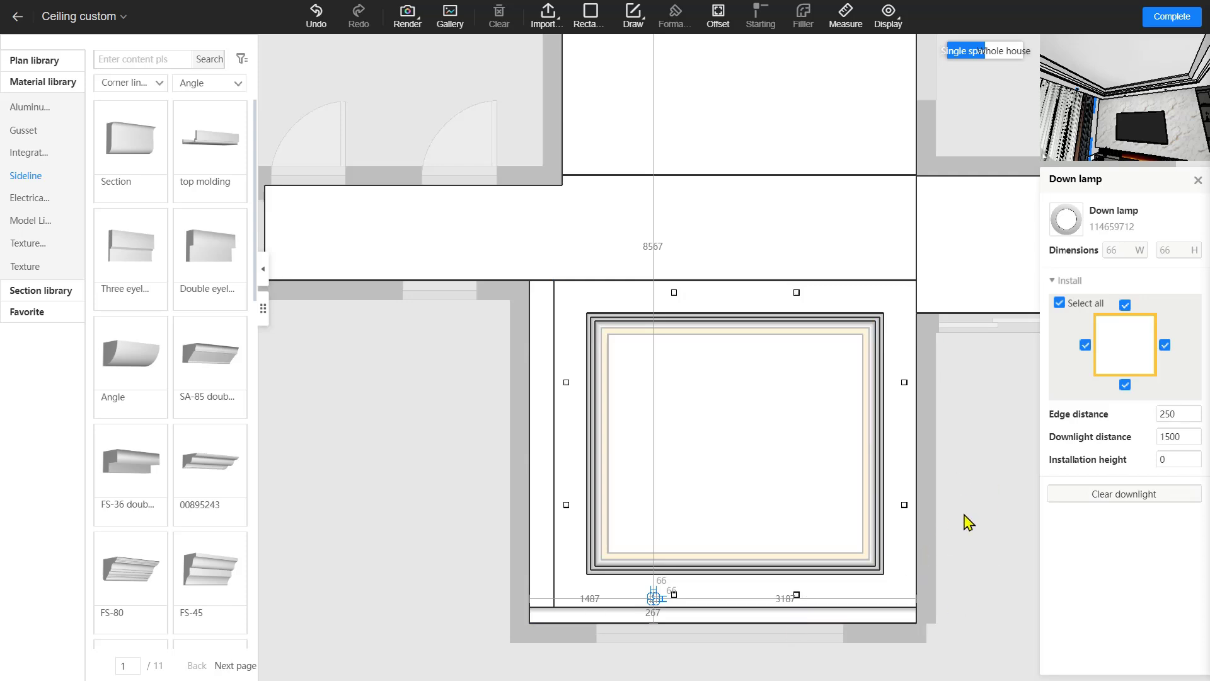
{"action": "left_click", "coordinate": [1172, 17]}
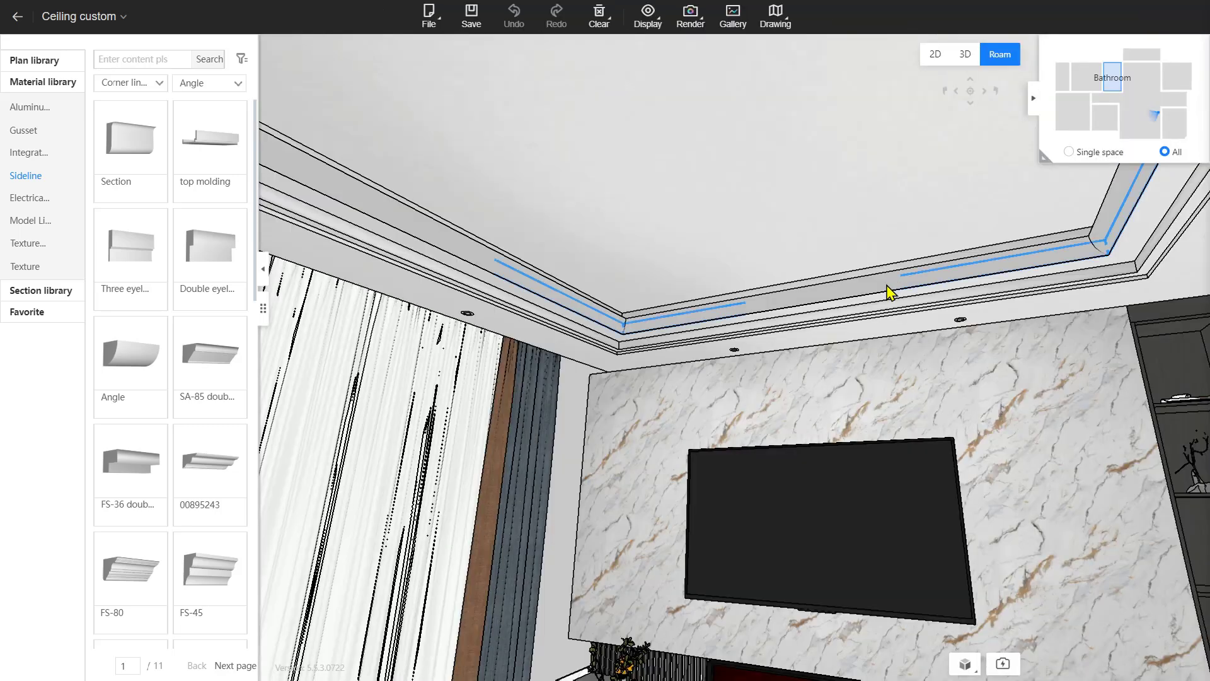
Look around the living room ceiling and its downlights in the roam view and reopen the ceiling for editing.
{"action": "left_click_drag", "start_coordinate": [889, 292], "coordinate": [621, 320]}
{"action": "scroll", "coordinate": [623, 323], "scroll_direction": "down", "scroll_amount": 3}
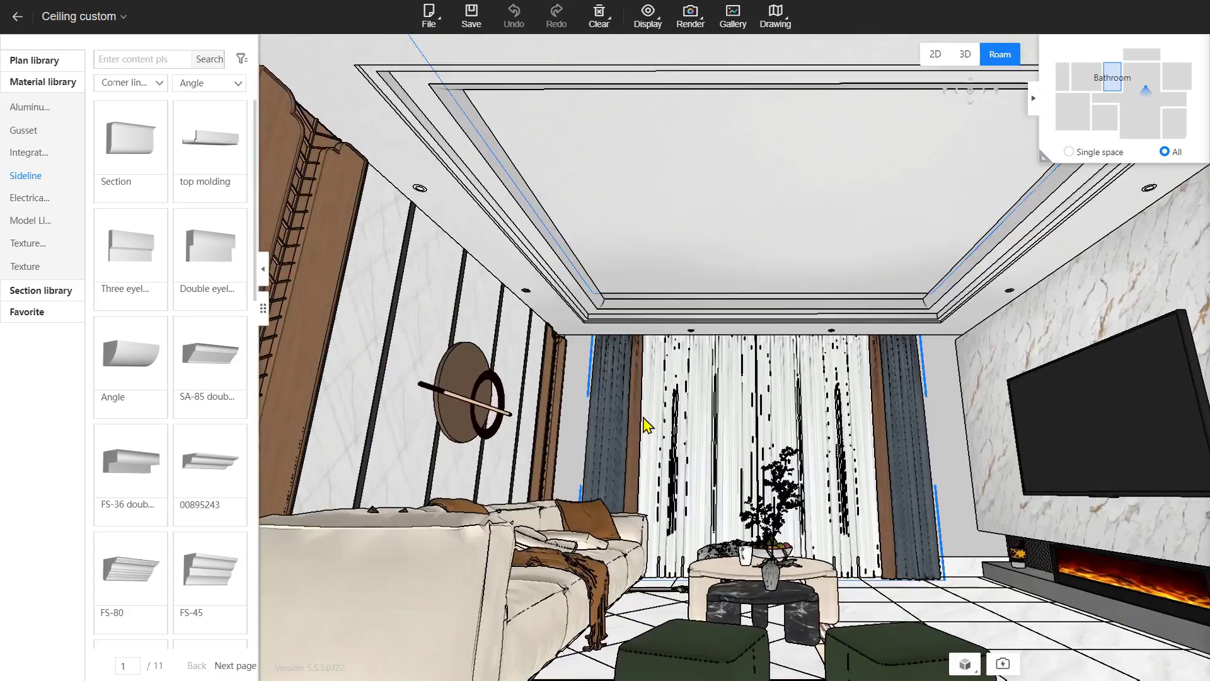
{"action": "left_click_drag", "start_coordinate": [644, 363], "coordinate": [529, 297]}
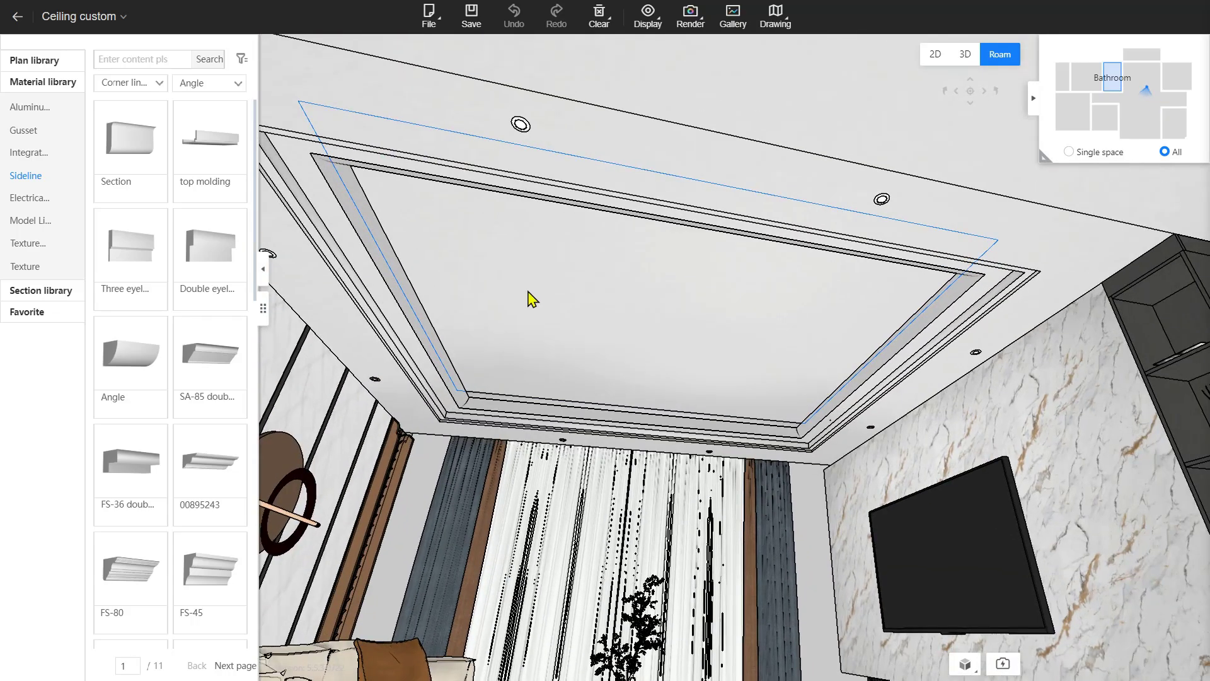
{"action": "double_click", "coordinate": [734, 112]}
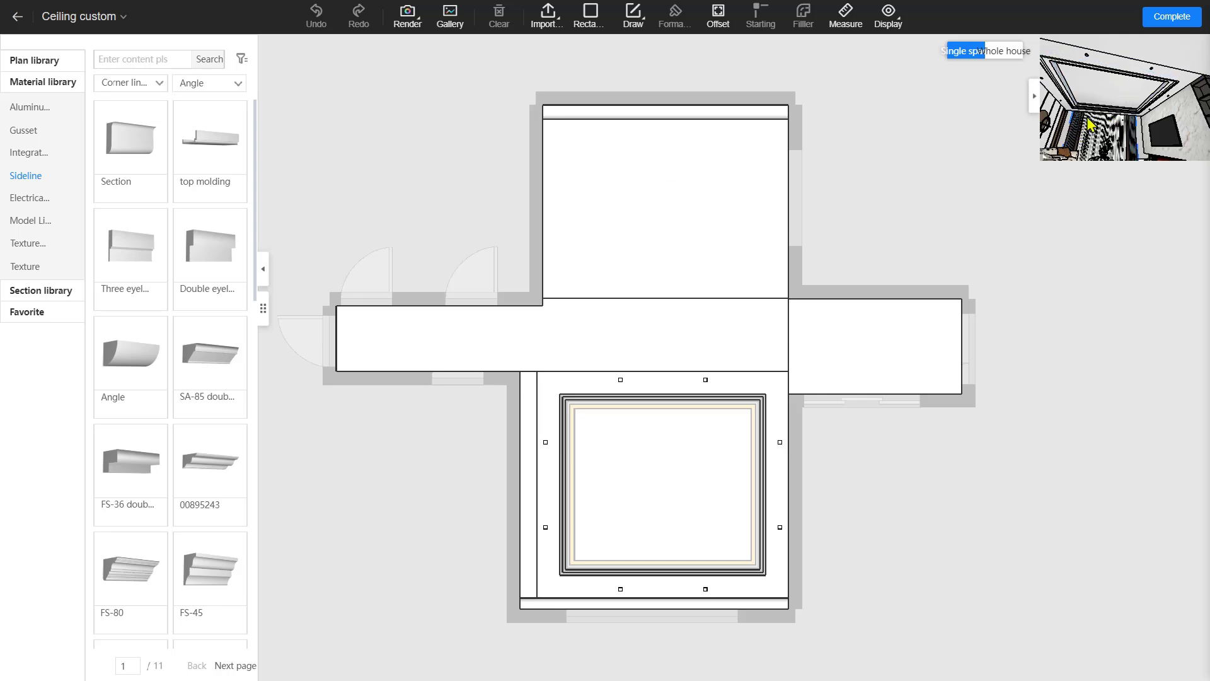
Offset the 4339 x 3159 dining area region inward by 400, and offset the resulting rectangle inward by another 250.
{"action": "left_click_drag", "start_coordinate": [1092, 124], "coordinate": [1146, 76]}
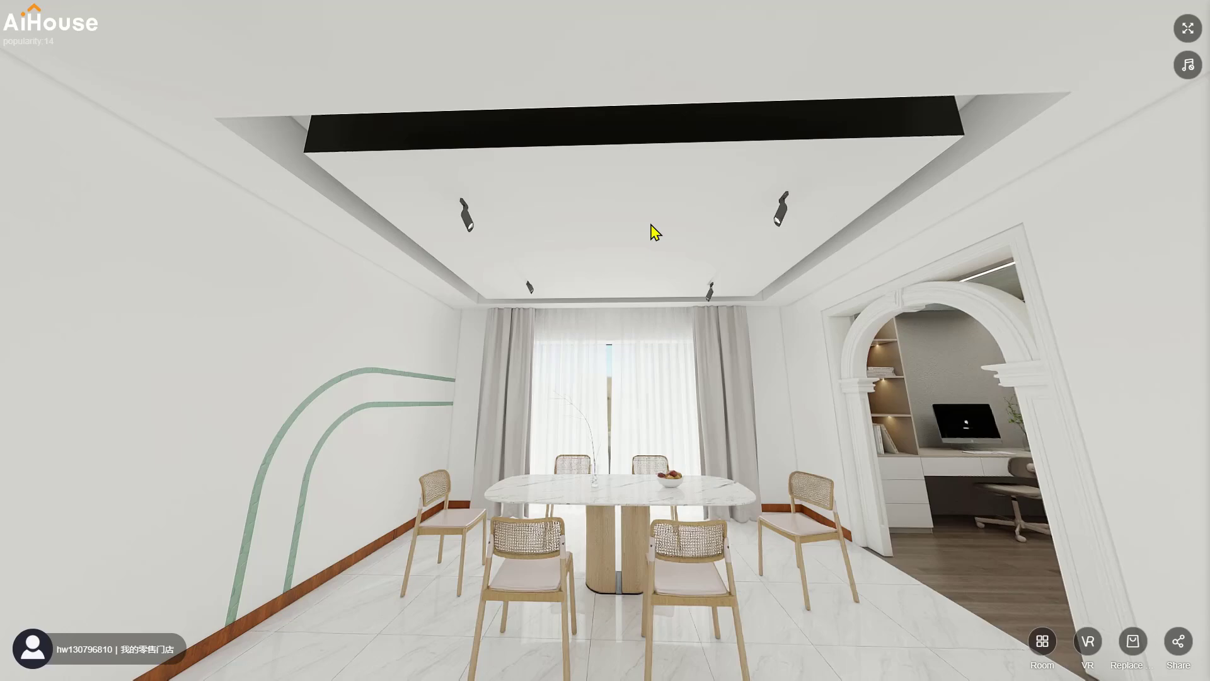
{"action": "key", "text": "alt+Tab"}
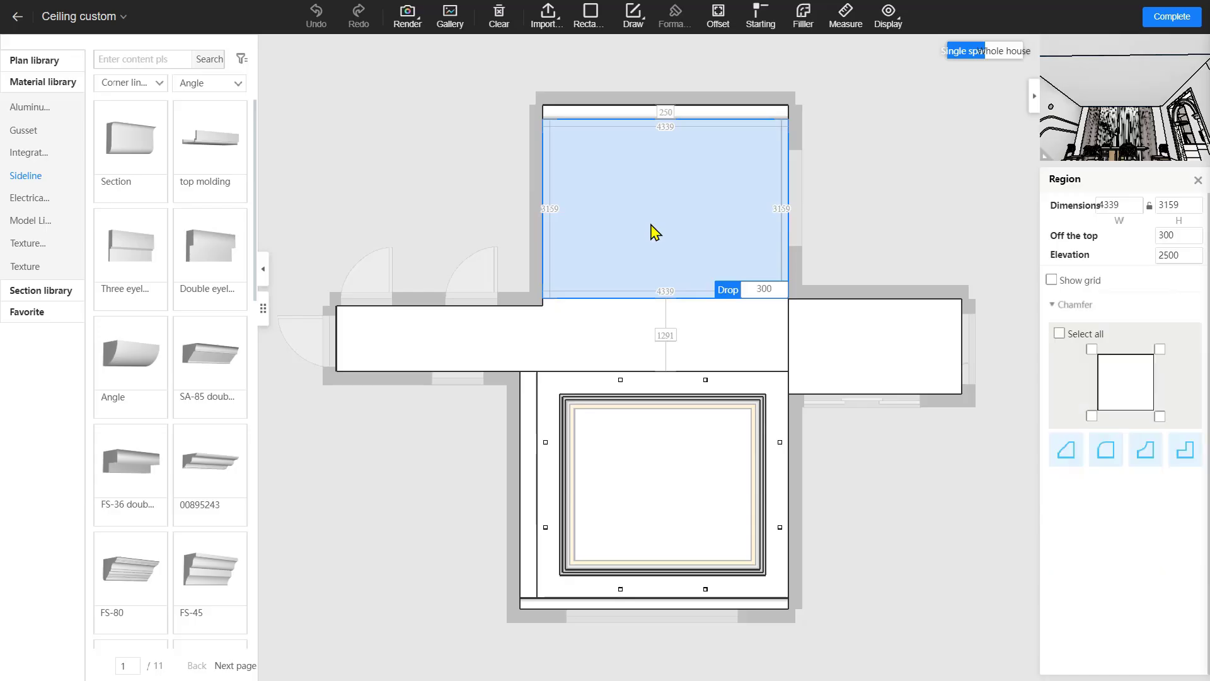
{"action": "left_click", "coordinate": [595, 25]}
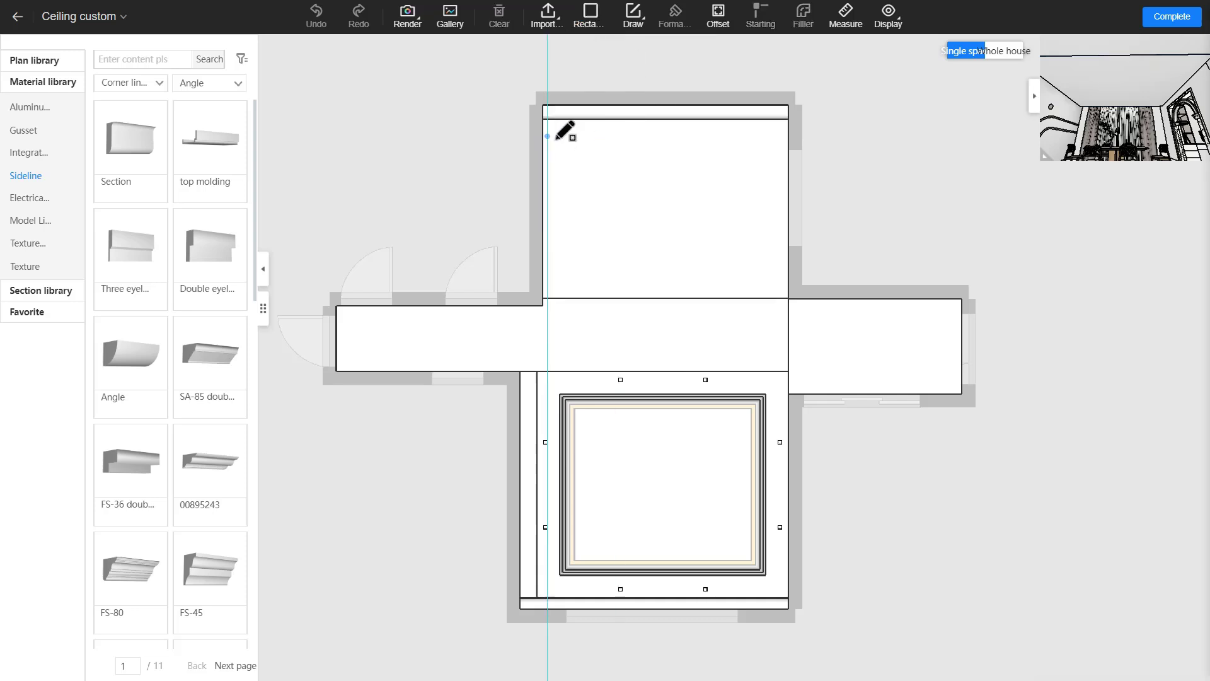
{"action": "left_click", "coordinate": [706, 18]}
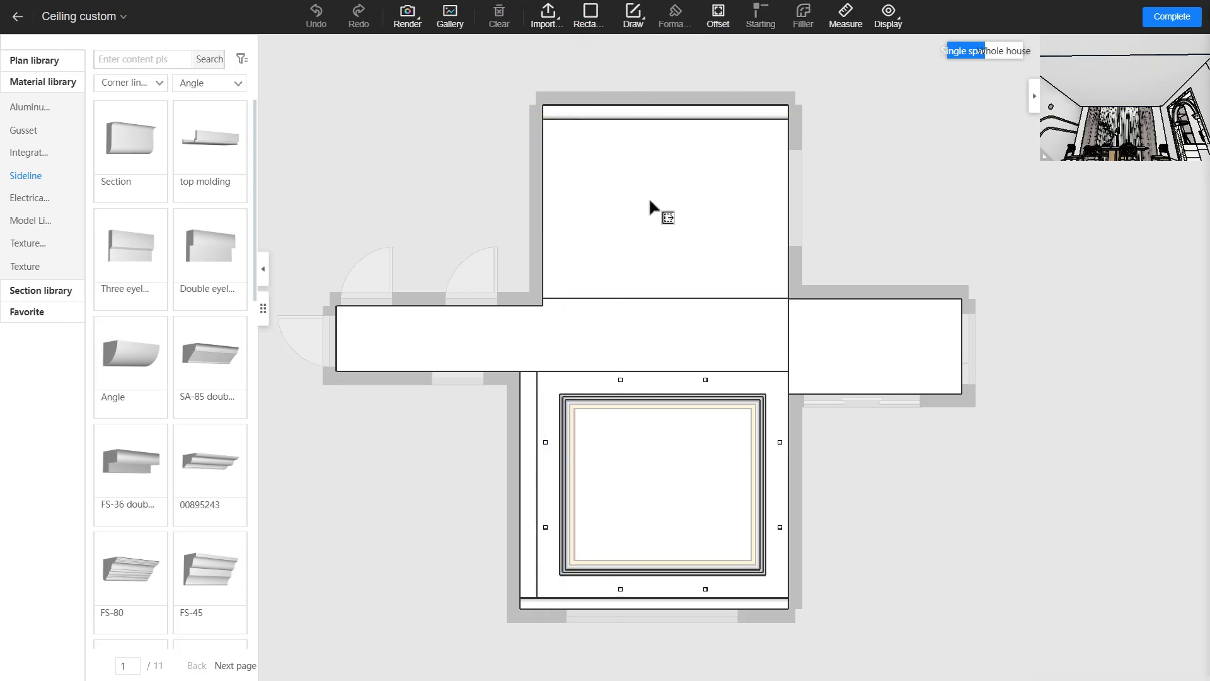
{"action": "left_click", "coordinate": [584, 137]}
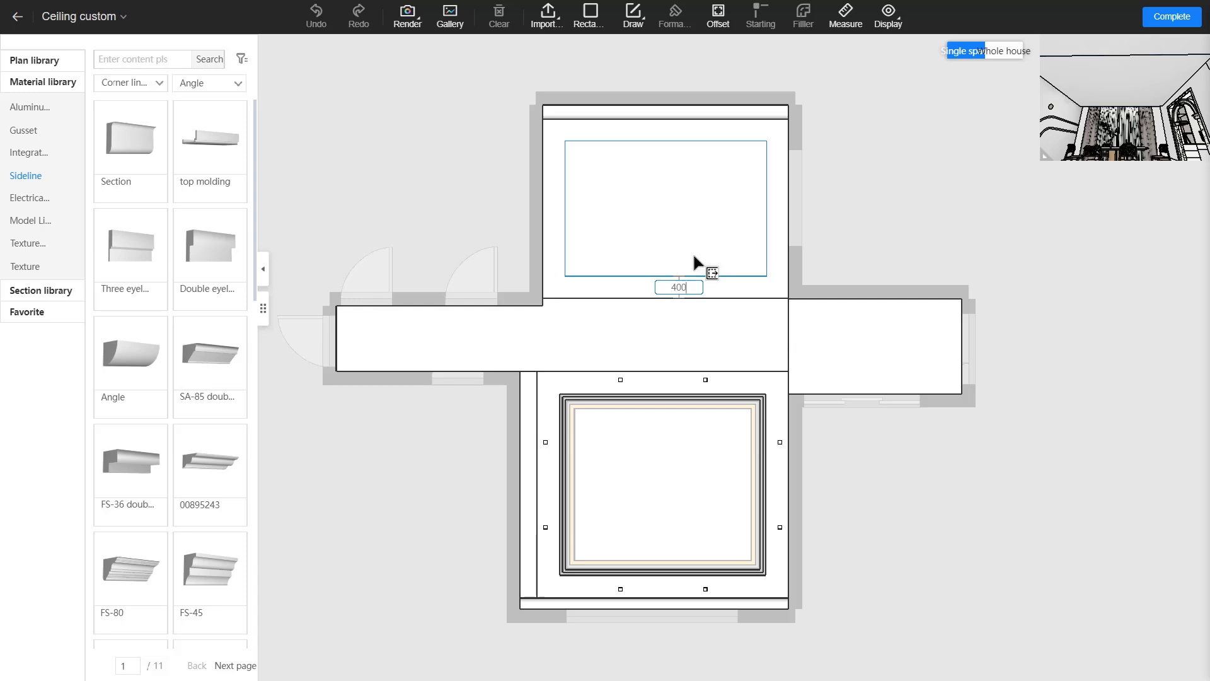
{"action": "left_click", "coordinate": [695, 261]}
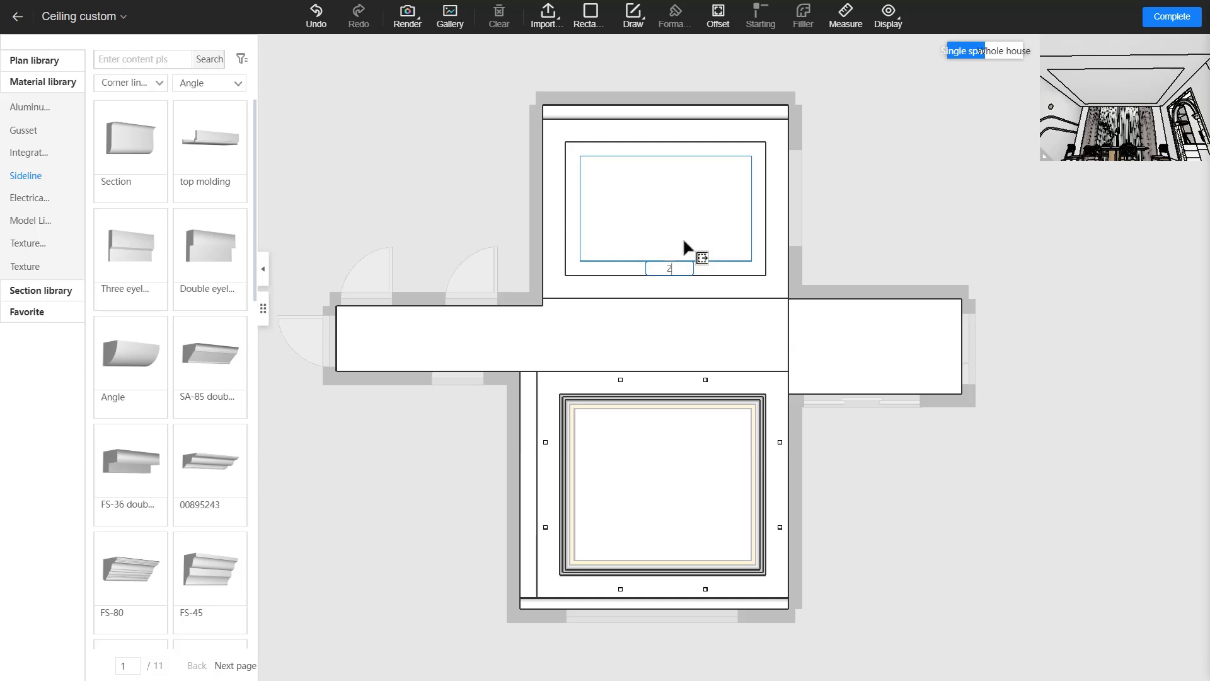
{"action": "key", "text": "Return"}
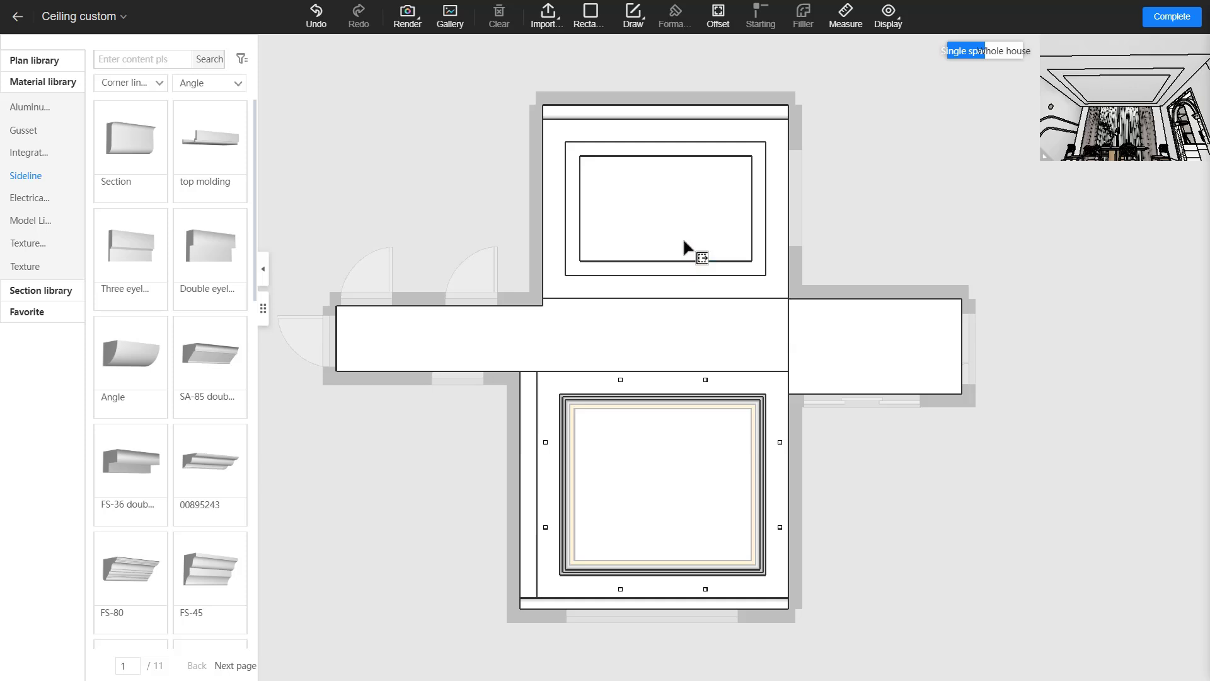
{"action": "key", "text": "Escape"}
Set the drop of the 3539 x 2359 ring in the dining area ceiling to 20 and check it in the 3D preview.
{"action": "scroll", "coordinate": [665, 230], "scroll_direction": "up", "scroll_amount": 5}
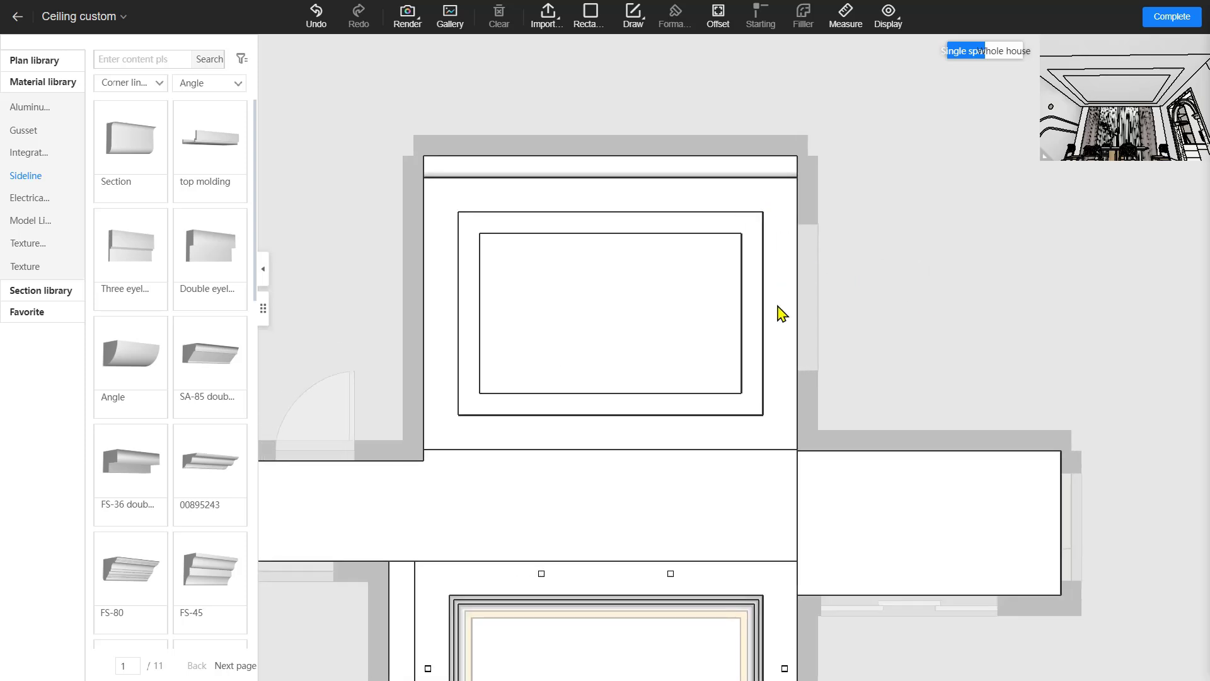
{"action": "left_click", "coordinate": [779, 341]}
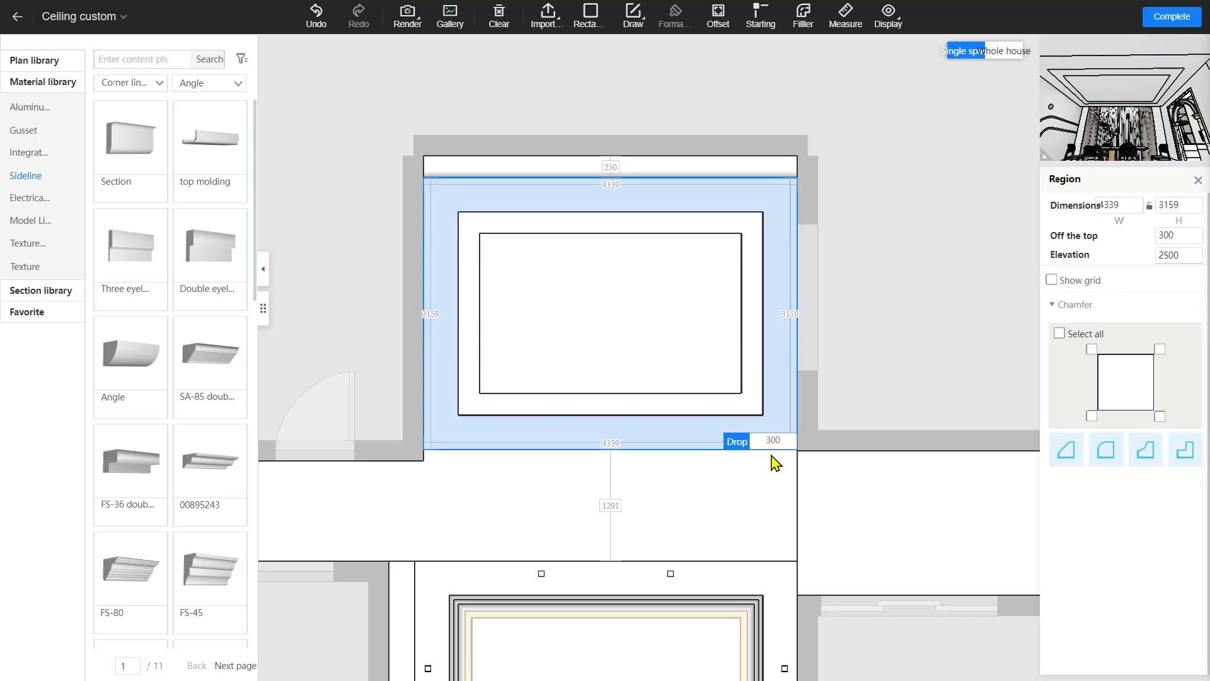
{"action": "left_click", "coordinate": [721, 407]}
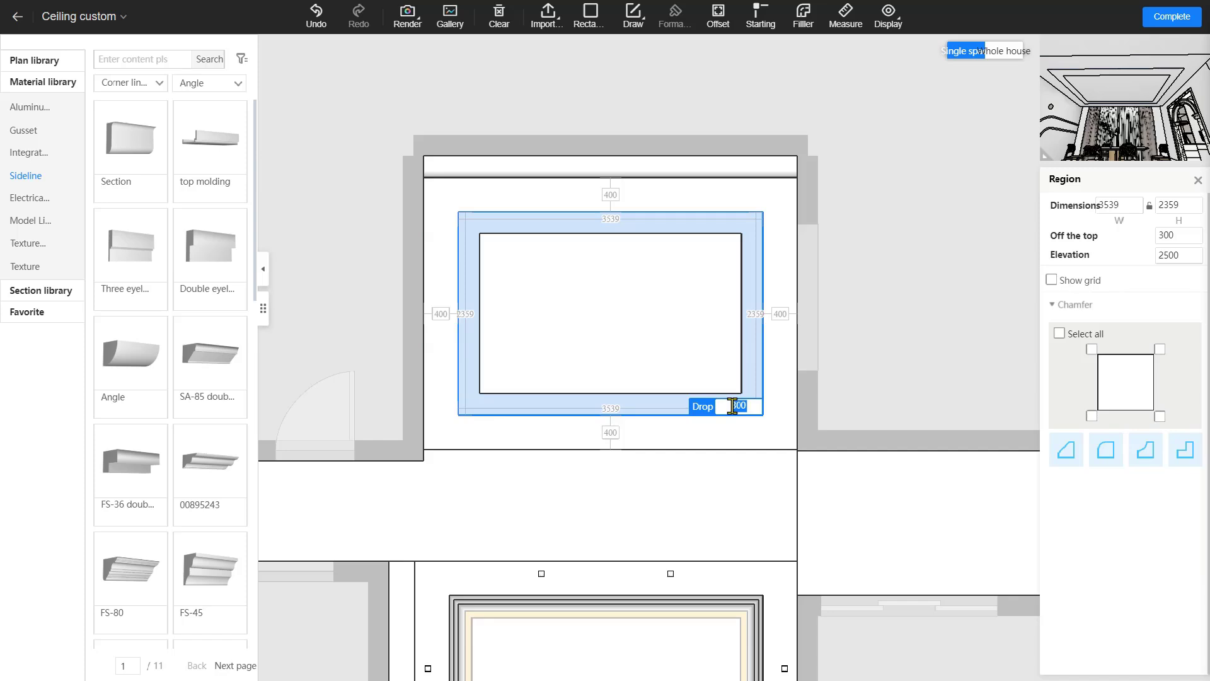
{"action": "key", "text": "Return"}
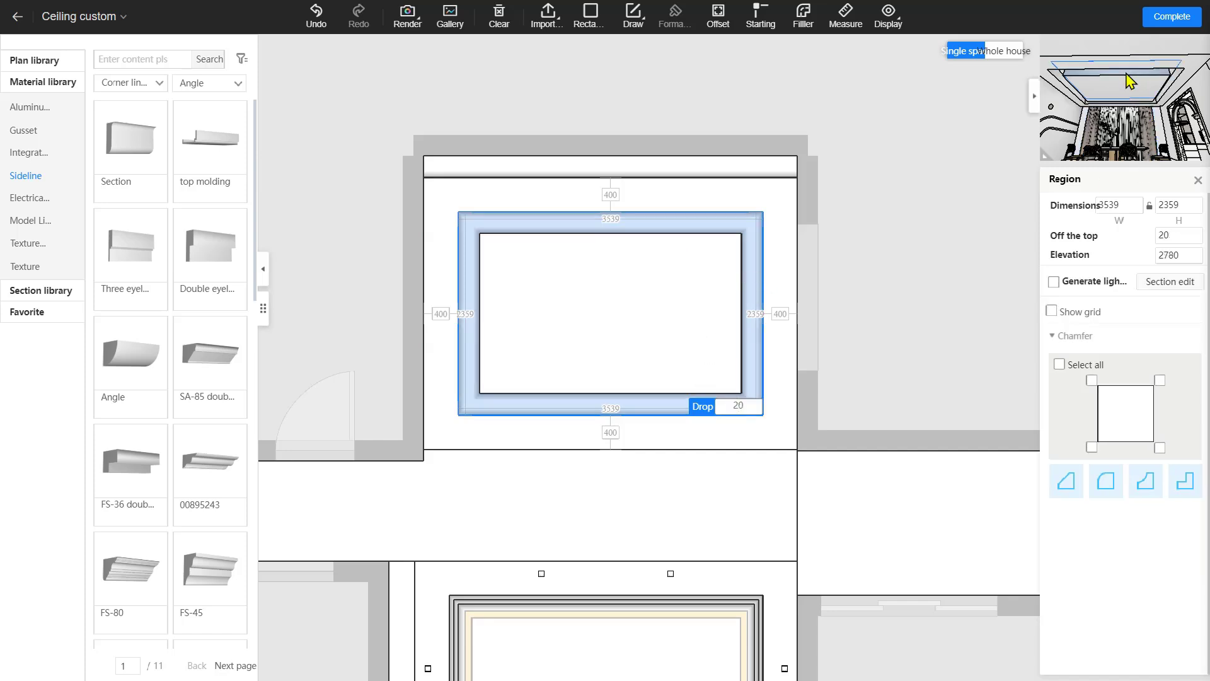
{"action": "left_click_drag", "start_coordinate": [1140, 114], "coordinate": [1109, 47]}
{"action": "scroll", "coordinate": [1134, 121], "scroll_direction": "down", "scroll_amount": 2}
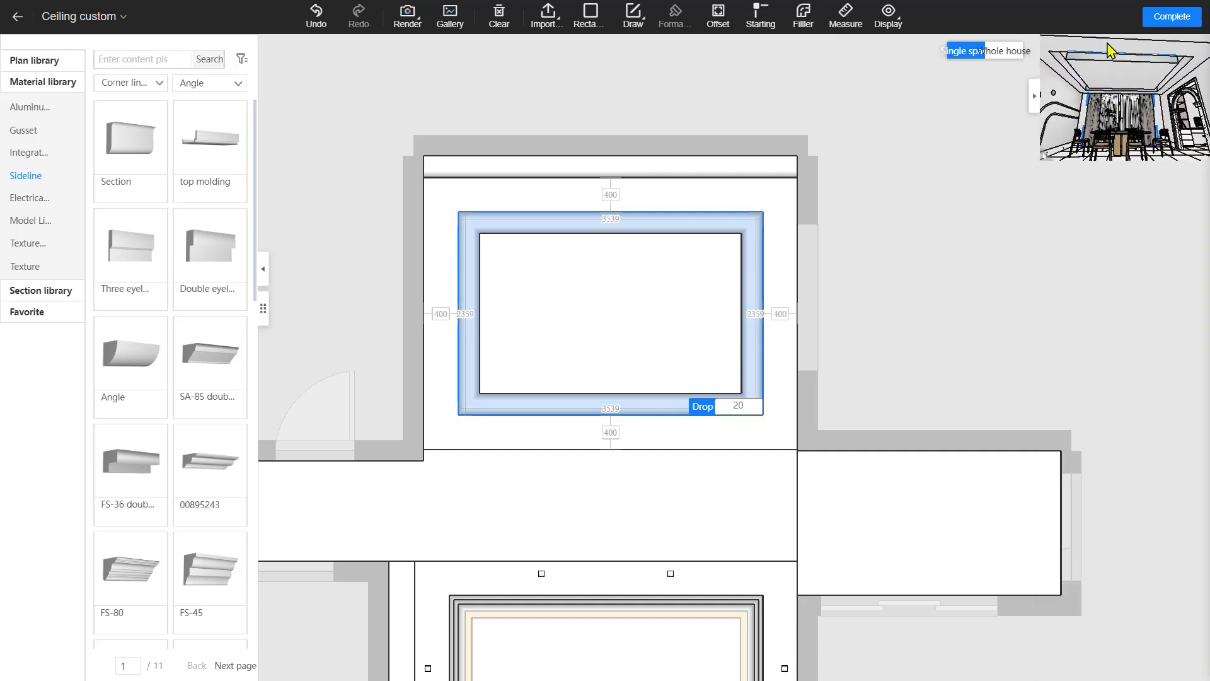
Set the drop of the inner 3039 x 1859 dining area region to 350 and check it in the 3D preview.
{"action": "left_click", "coordinate": [582, 285]}
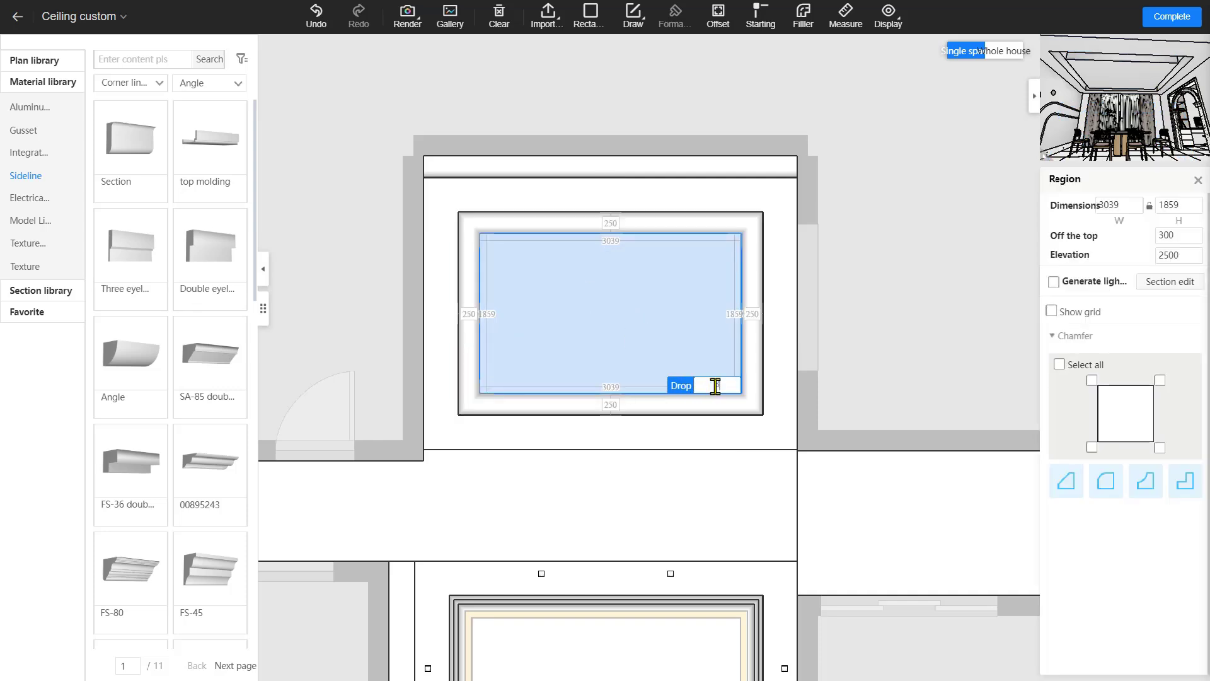
{"action": "key", "text": "Return"}
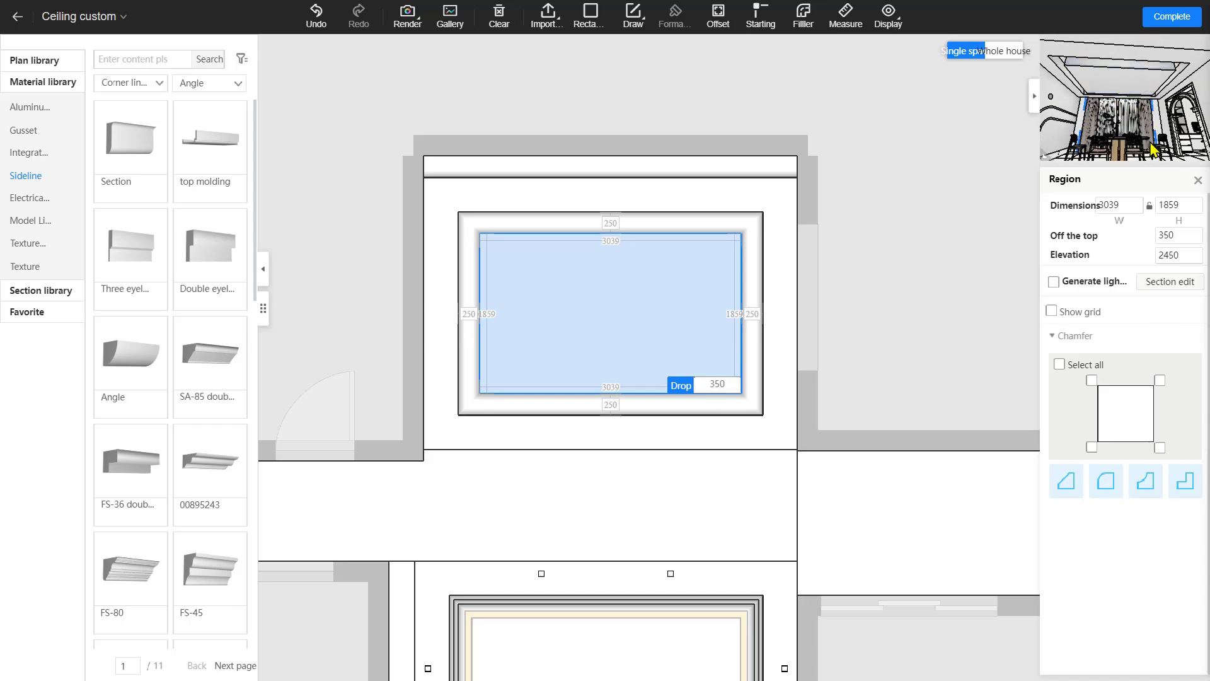
{"action": "left_click_drag", "start_coordinate": [1190, 155], "coordinate": [1198, 163]}
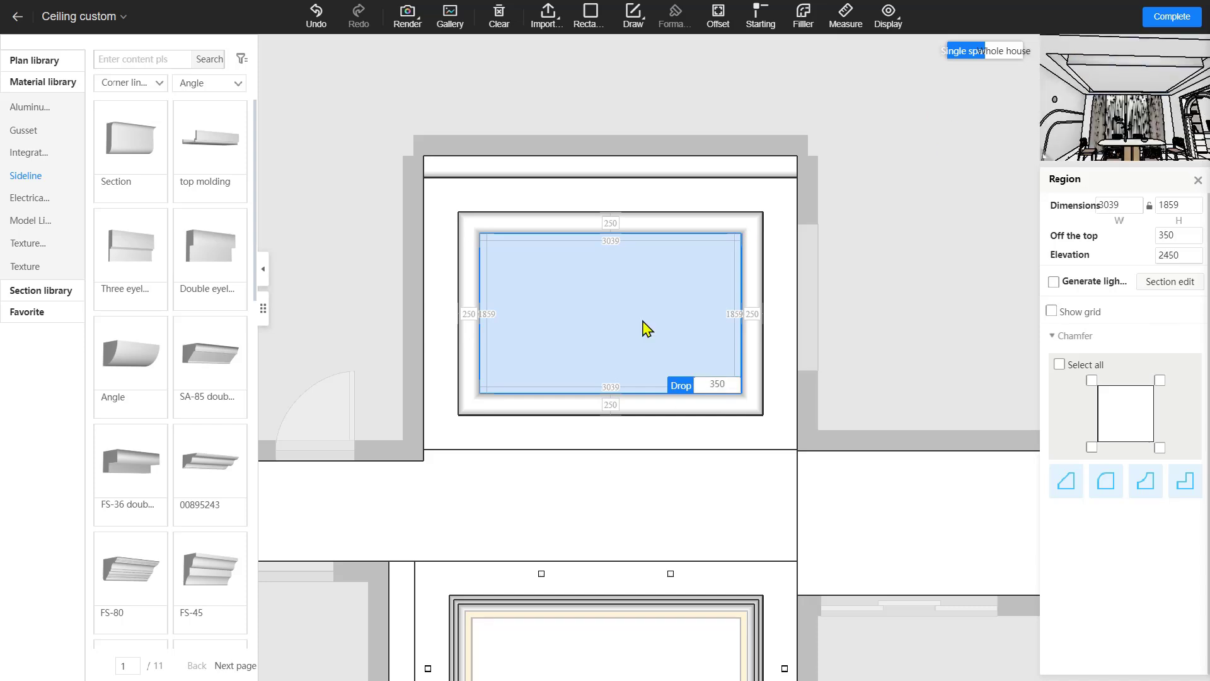
{"action": "left_click", "coordinate": [348, 227]}
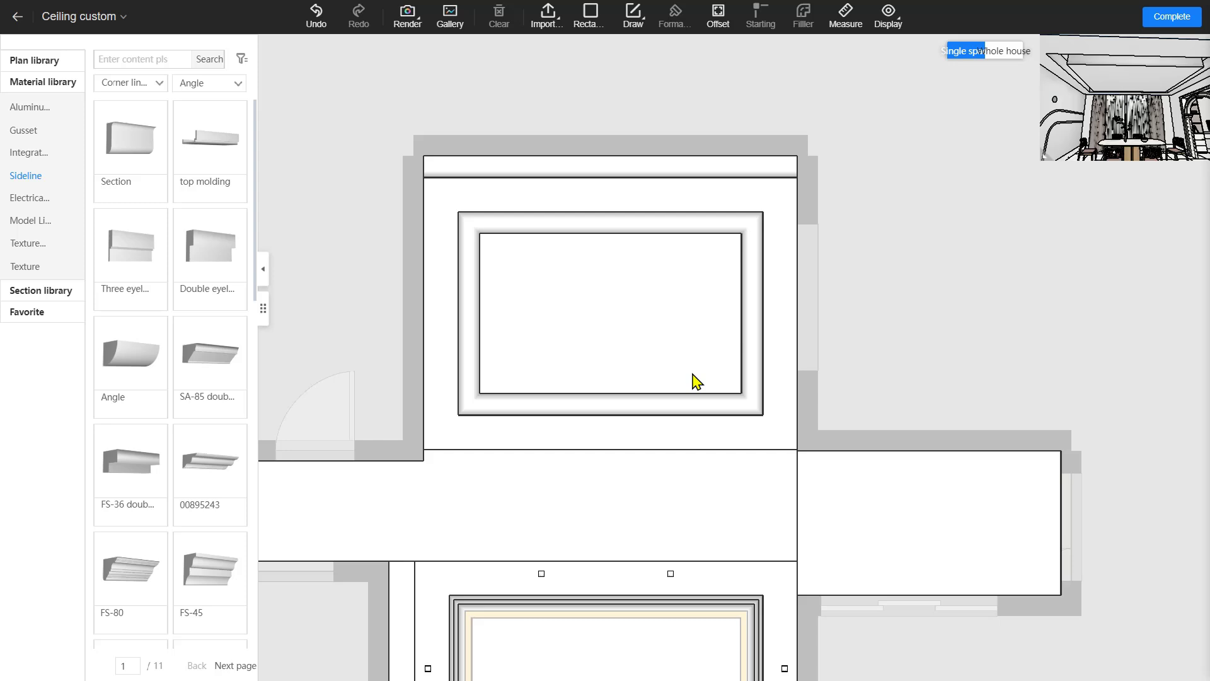
Draw a vertical 50 x 1000 rectangle inside the inner dining area region and select it.
{"action": "left_click", "coordinate": [598, 28]}
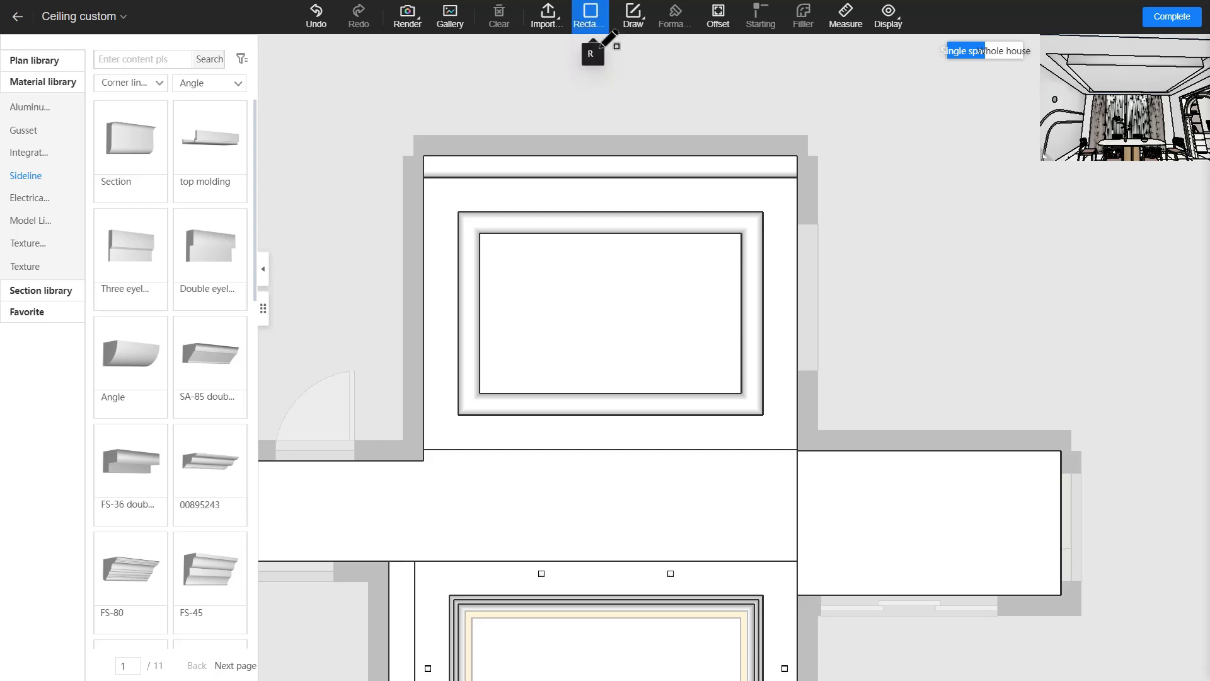
{"action": "left_click", "coordinate": [521, 262]}
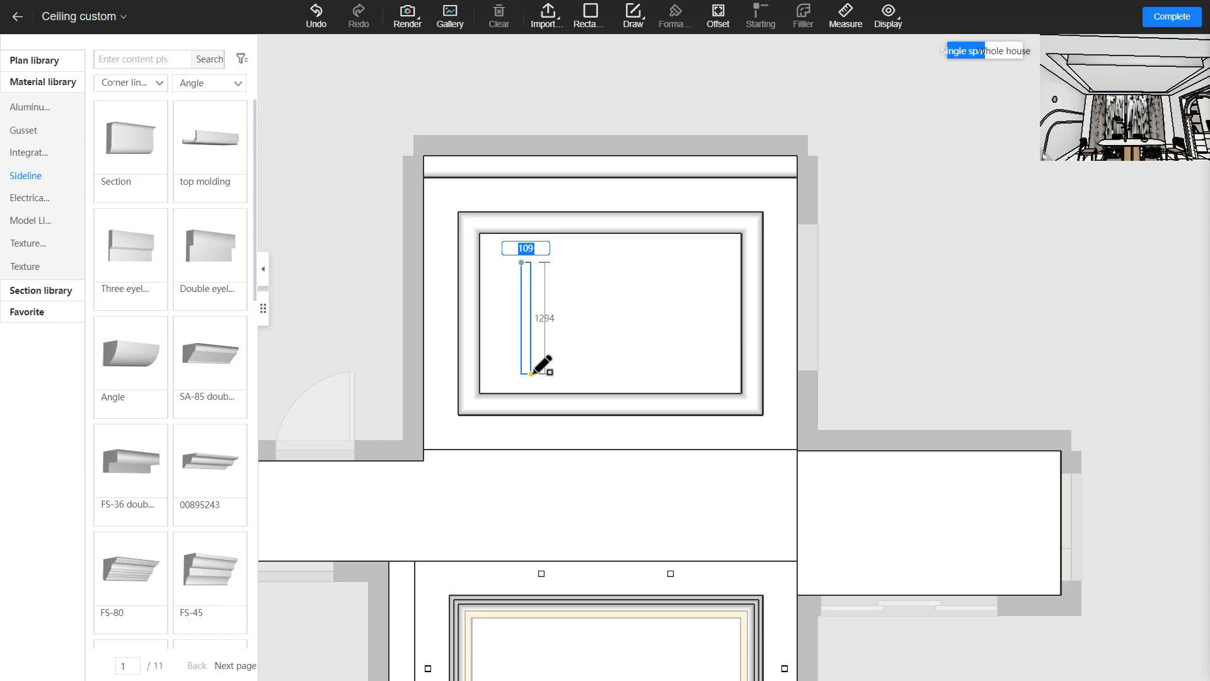
{"action": "key", "text": "Tab"}
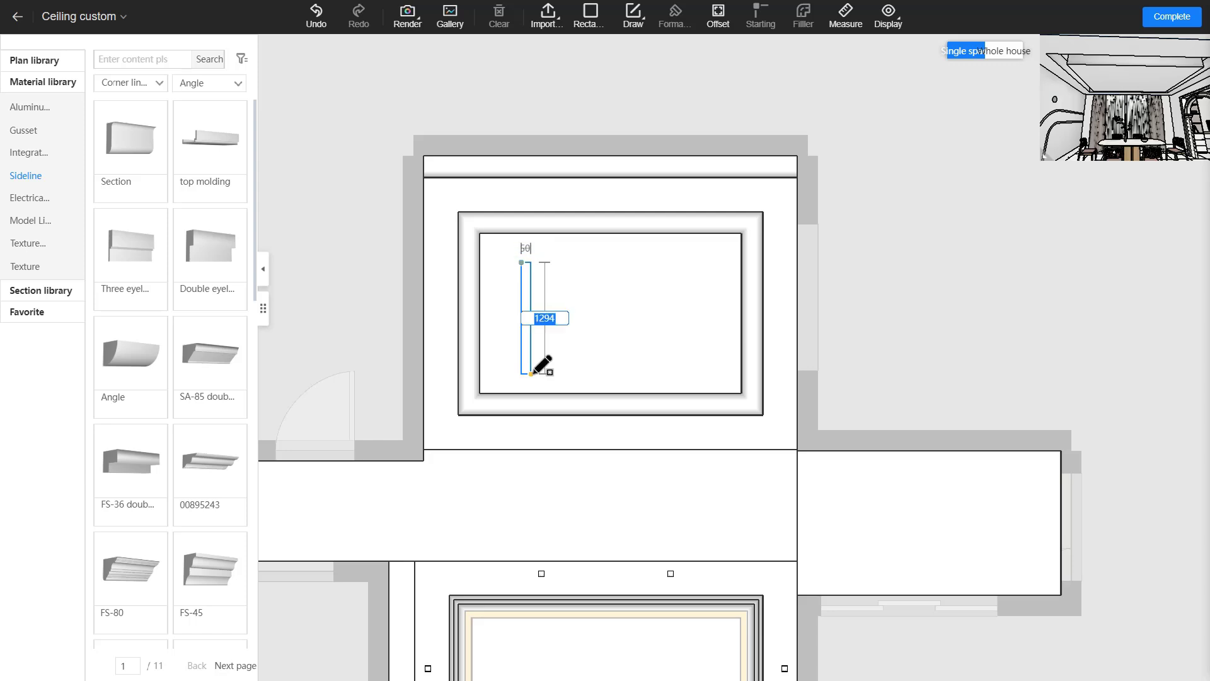
{"action": "type", "text": "1"}
{"action": "key", "text": "Return"}
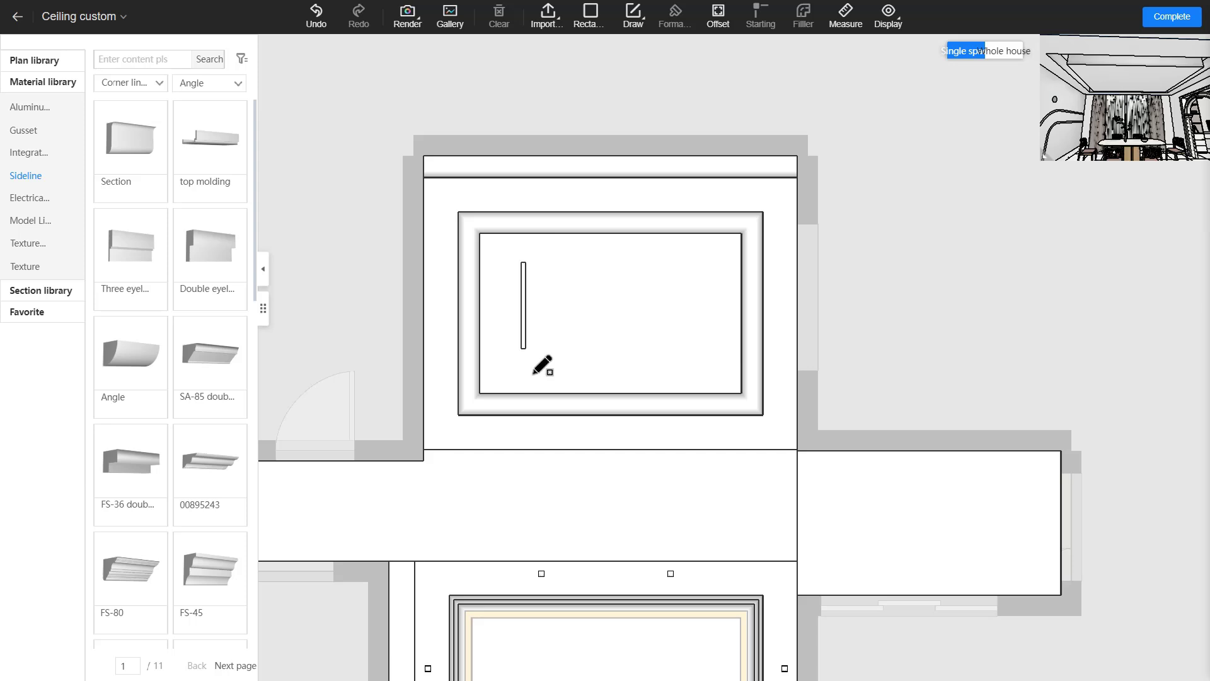
{"action": "scroll", "coordinate": [524, 326], "scroll_direction": "up", "scroll_amount": 5}
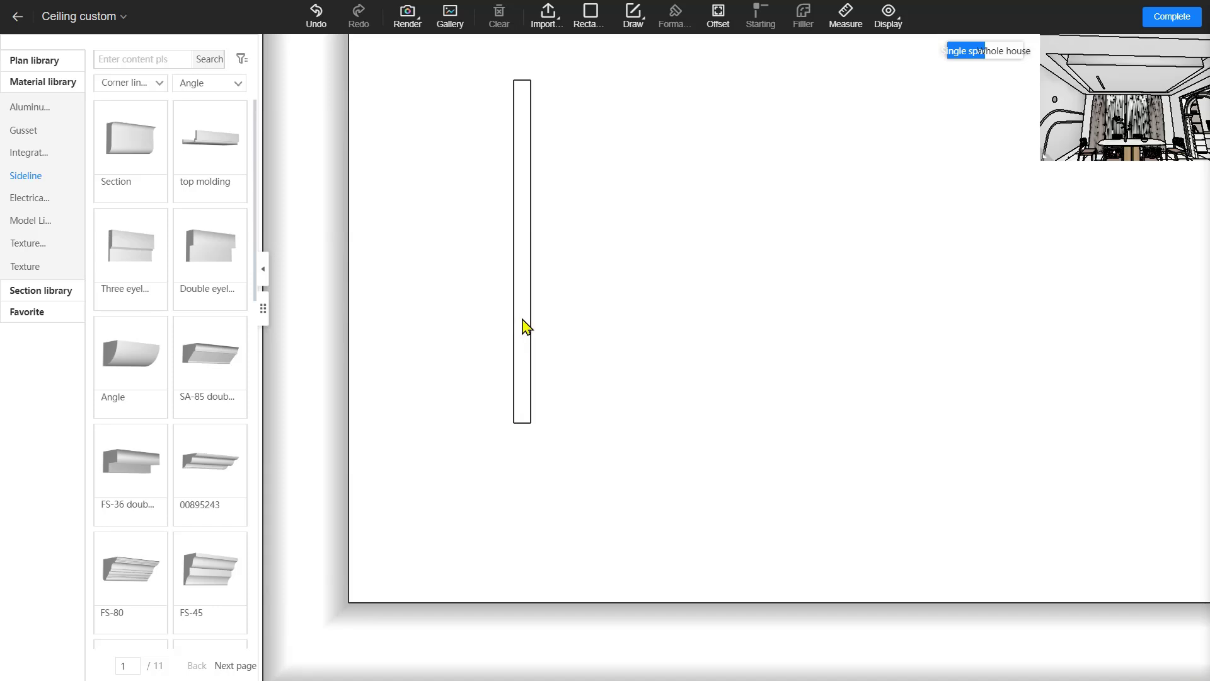
{"action": "left_click", "coordinate": [524, 327]}
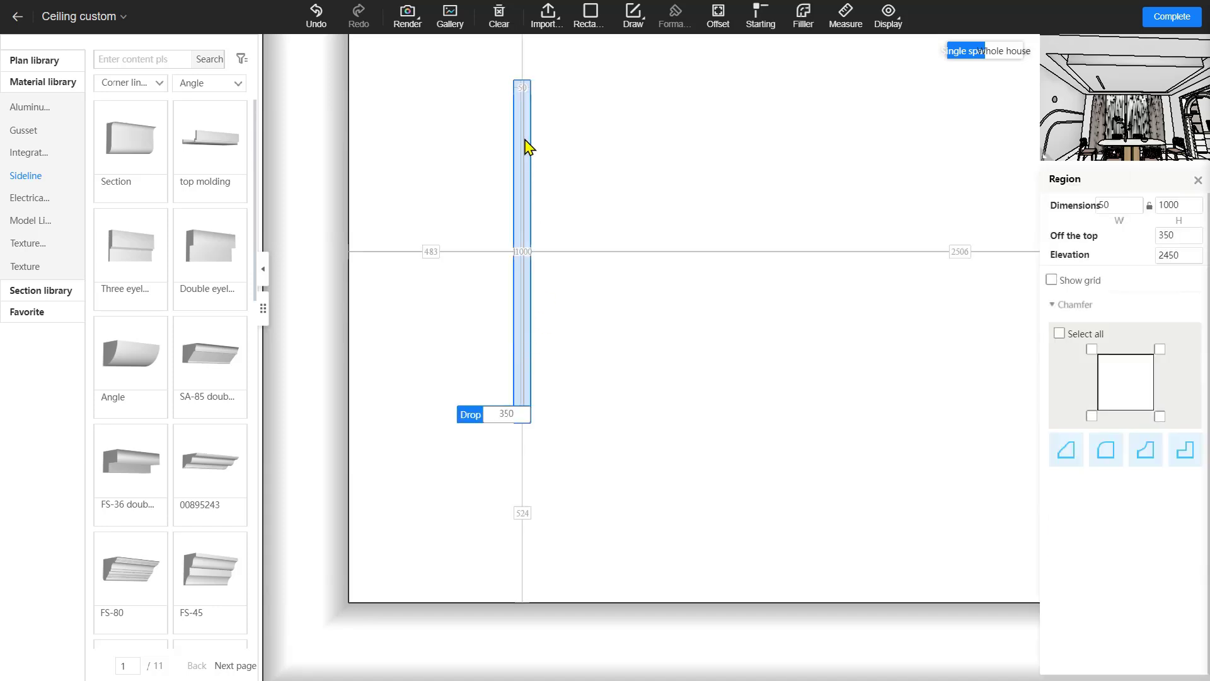
Set the length of the narrow 50-wide strip in the inner dining area region to 1500.
{"action": "left_click", "coordinate": [532, 291]}
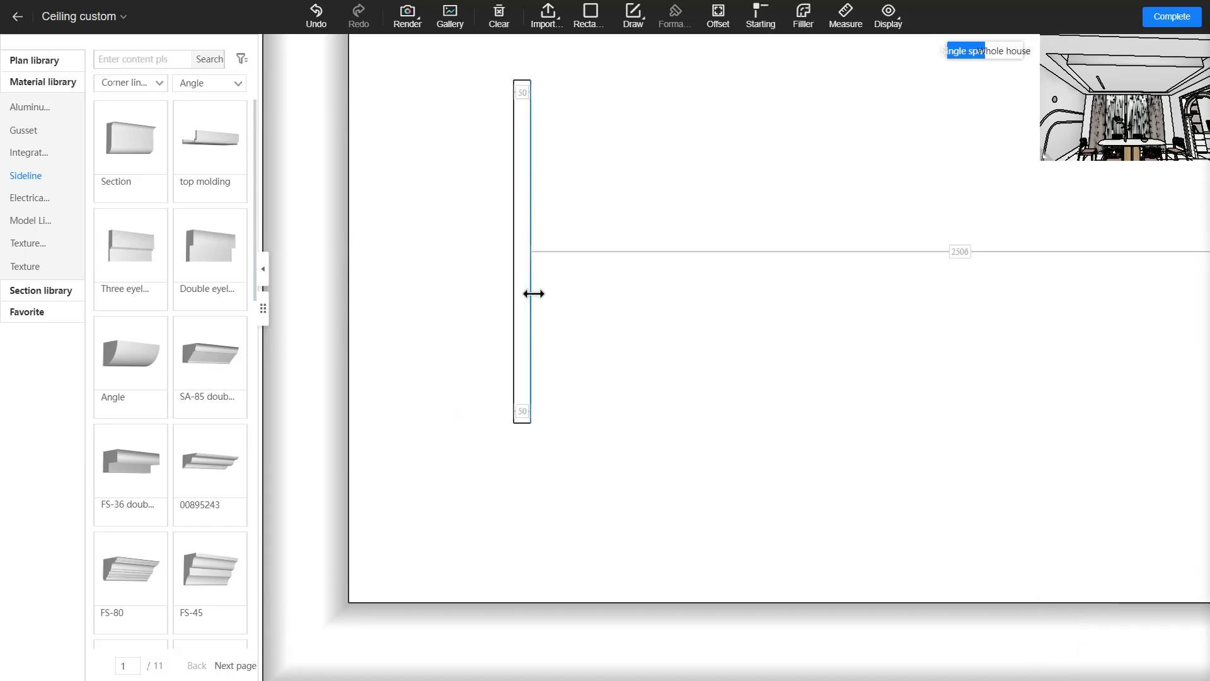
{"action": "left_click", "coordinate": [521, 421]}
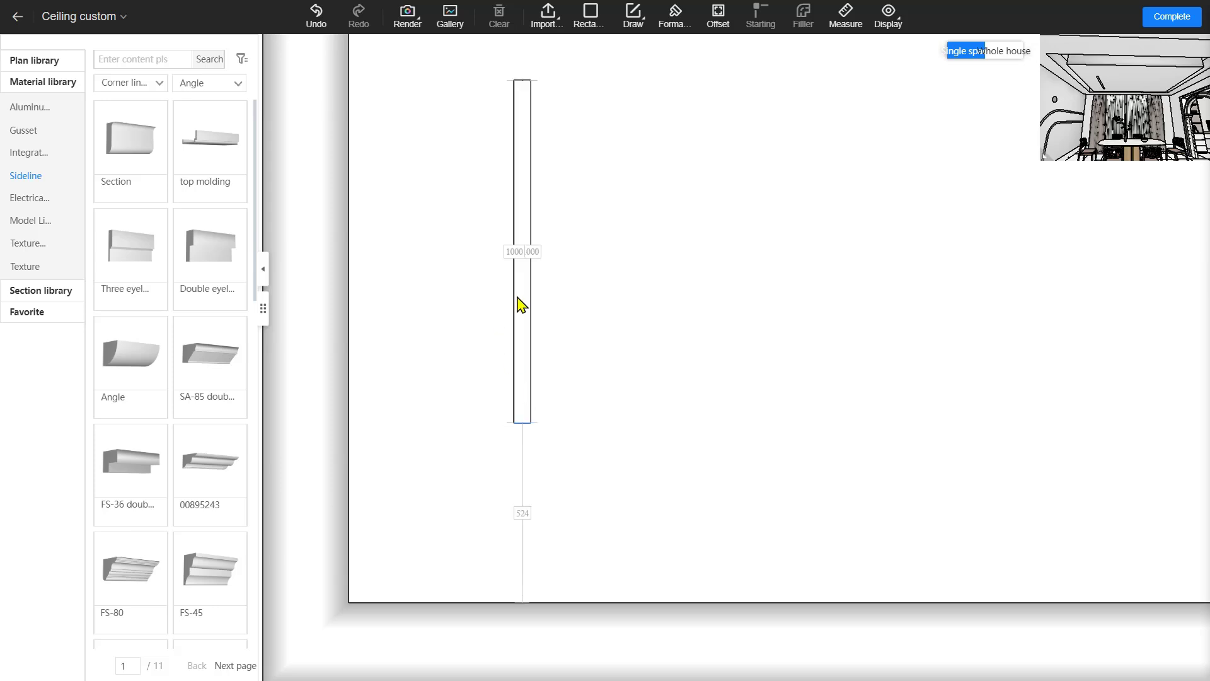
{"action": "left_click", "coordinate": [529, 256]}
{"action": "type", "text": "1500"}
{"action": "key", "text": "Return"}
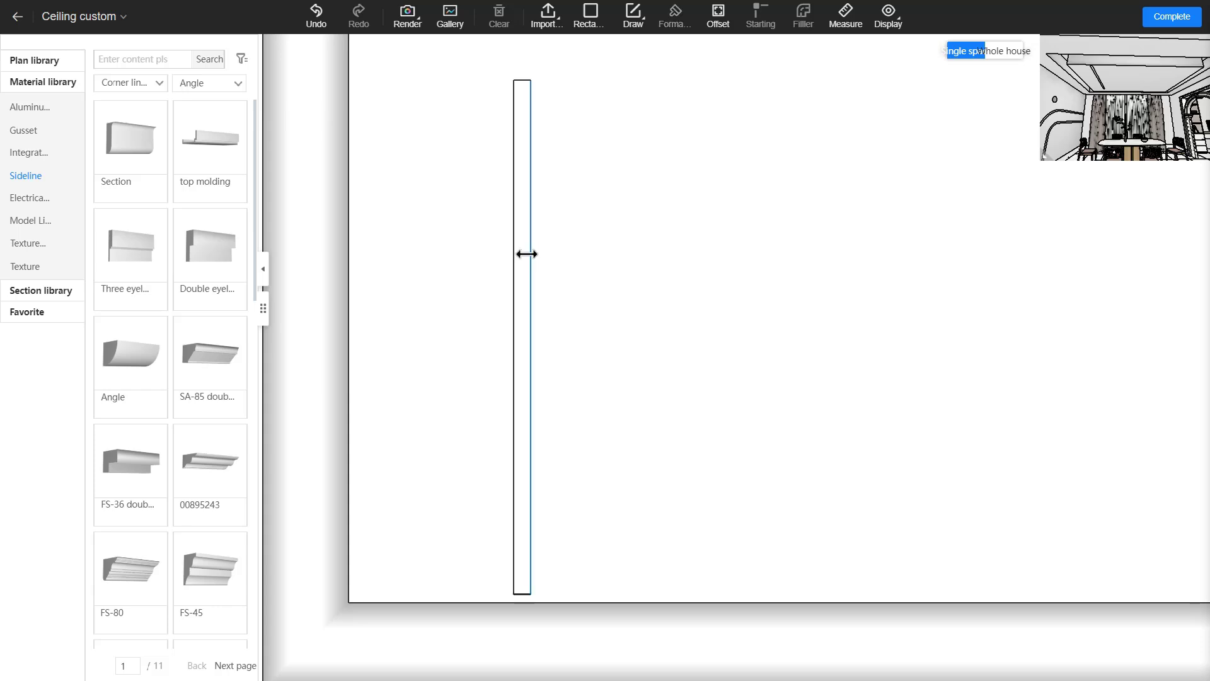
{"action": "scroll", "coordinate": [527, 255], "scroll_direction": "down", "scroll_amount": 4}
{"action": "scroll", "coordinate": [535, 281], "scroll_direction": "up", "scroll_amount": 5}
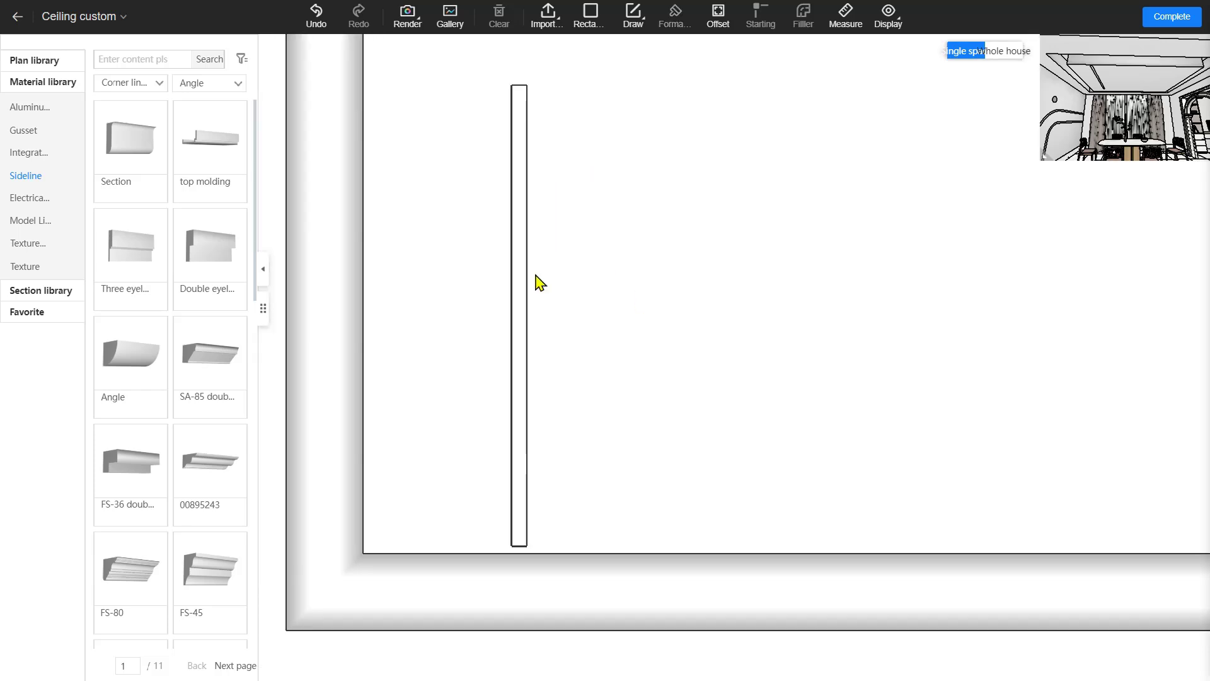
Position the strip 180 from the inner dining area region's lower edge and 600 from its left edge.
{"action": "left_click", "coordinate": [514, 301]}
{"action": "left_click_drag", "start_coordinate": [513, 329], "coordinate": [528, 275]}
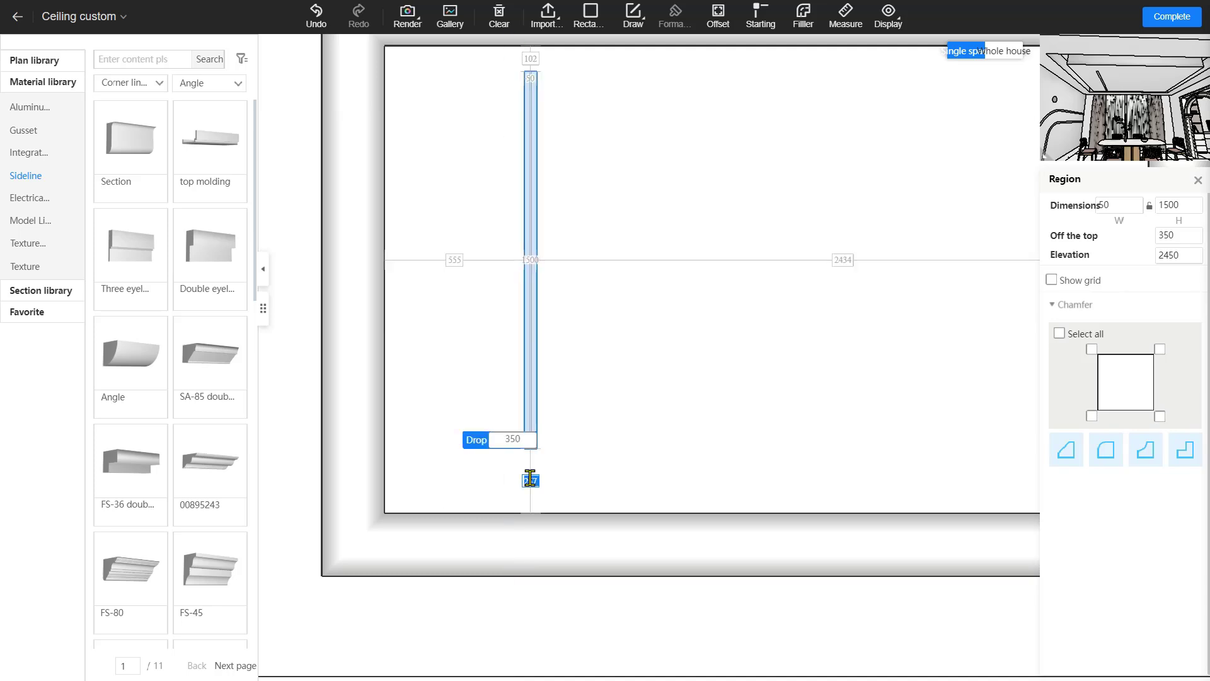
{"action": "type", "text": "200"}
{"action": "key", "text": "Return"}
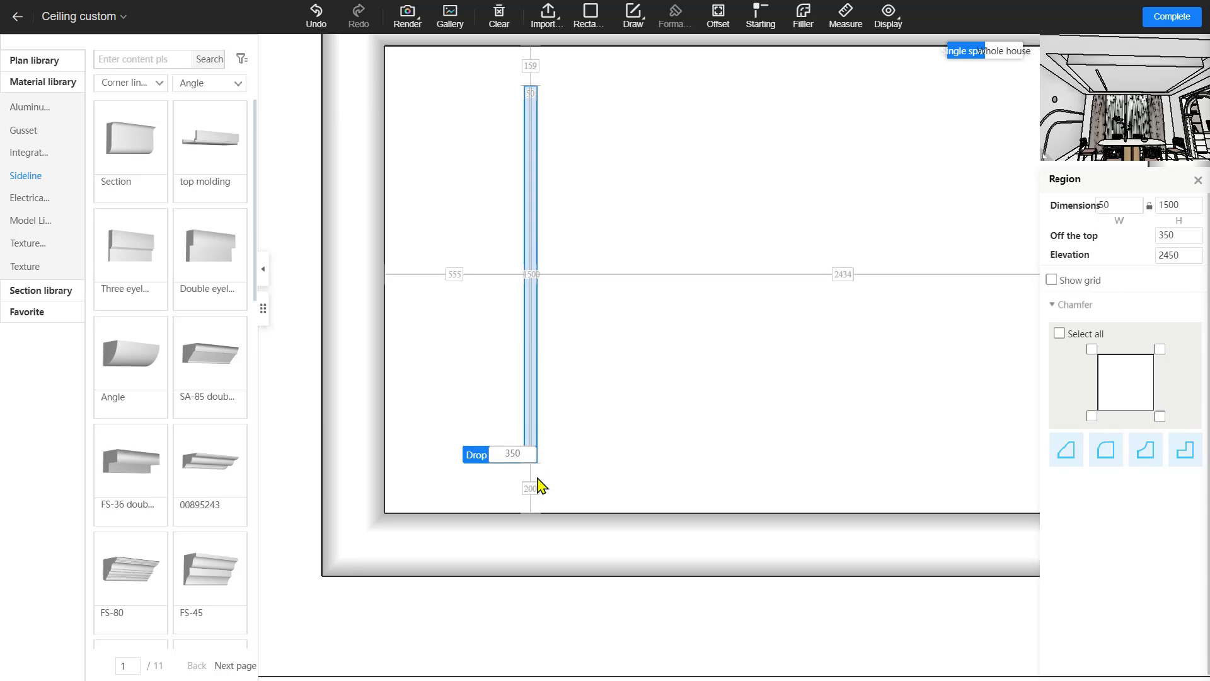
{"action": "left_click", "coordinate": [531, 488]}
{"action": "type", "text": "180"}
{"action": "key", "text": "Return"}
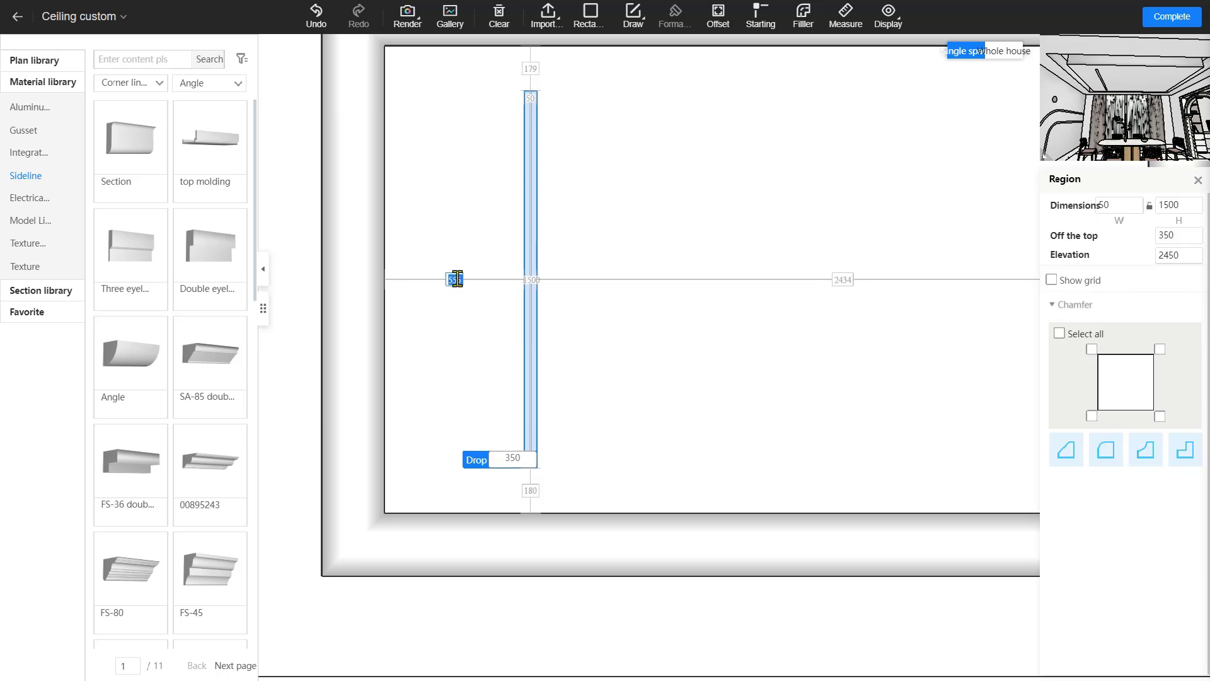
{"action": "key", "text": "Return"}
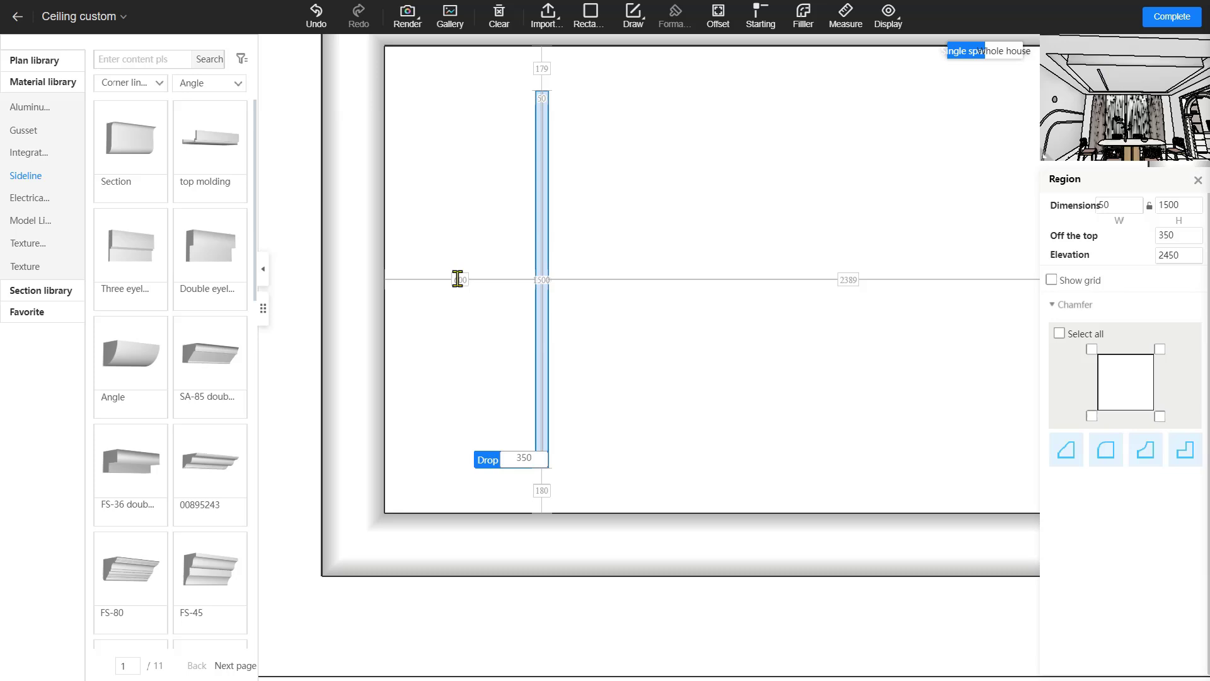
Set the drop of the 50 x 1500 strip to 320 and check it in the 3D preview.
{"action": "left_click", "coordinate": [740, 206]}
{"action": "scroll", "coordinate": [749, 200], "scroll_direction": "down", "scroll_amount": 3}
{"action": "right_click_drag", "start_coordinate": [822, 245], "coordinate": [769, 257]}
{"action": "scroll", "coordinate": [570, 259], "scroll_direction": "up", "scroll_amount": 3}
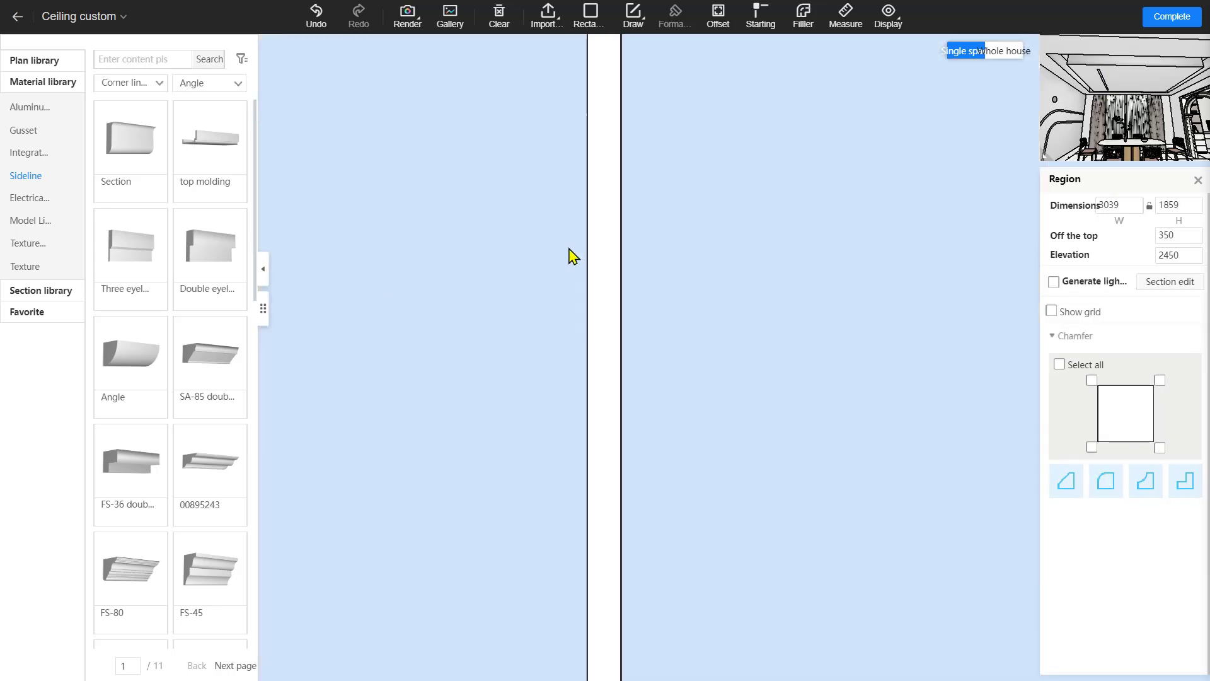
{"action": "left_click", "coordinate": [612, 265]}
{"action": "scroll", "coordinate": [634, 258], "scroll_direction": "down", "scroll_amount": 2}
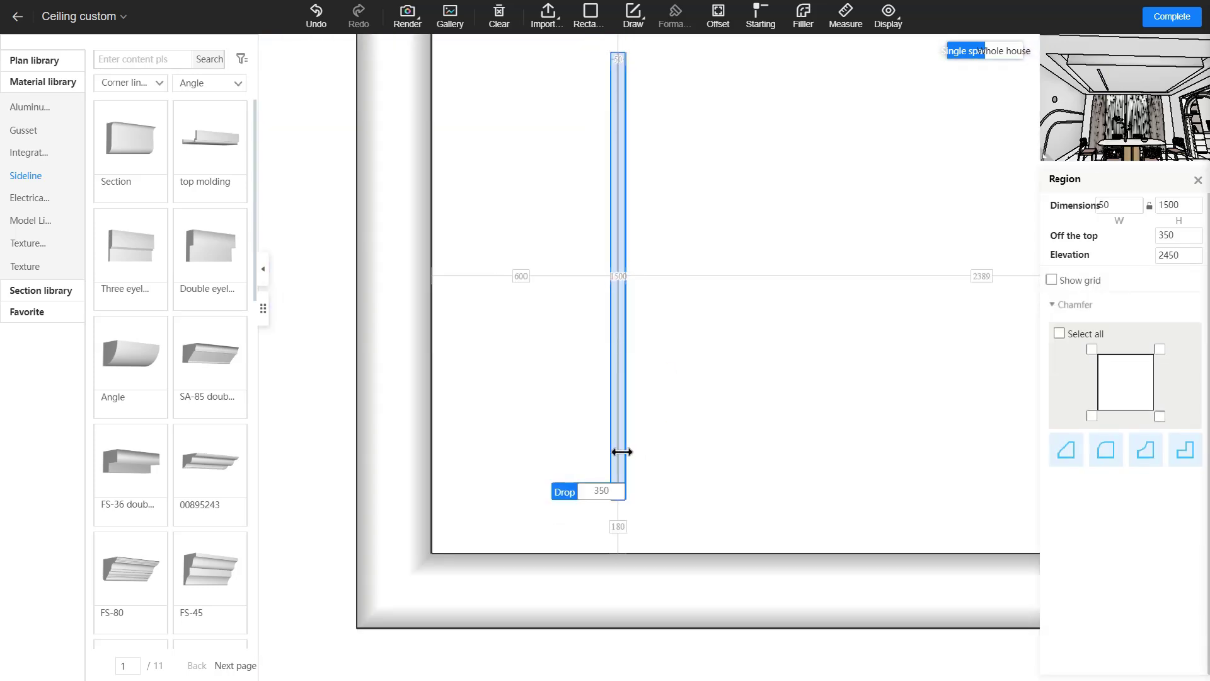
{"action": "double_click", "coordinate": [611, 492]}
{"action": "type", "text": "3"}
{"action": "key", "text": "Return"}
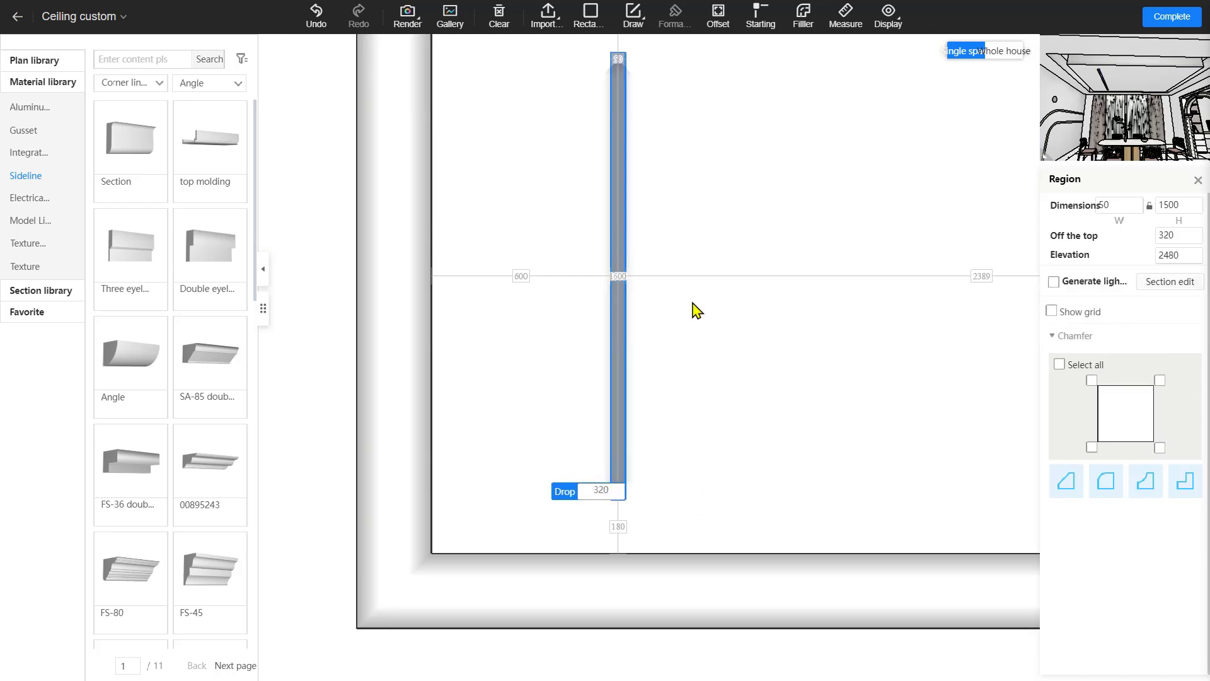
{"action": "left_click", "coordinate": [828, 308]}
{"action": "scroll", "coordinate": [1127, 91], "scroll_direction": "up", "scroll_amount": 3}
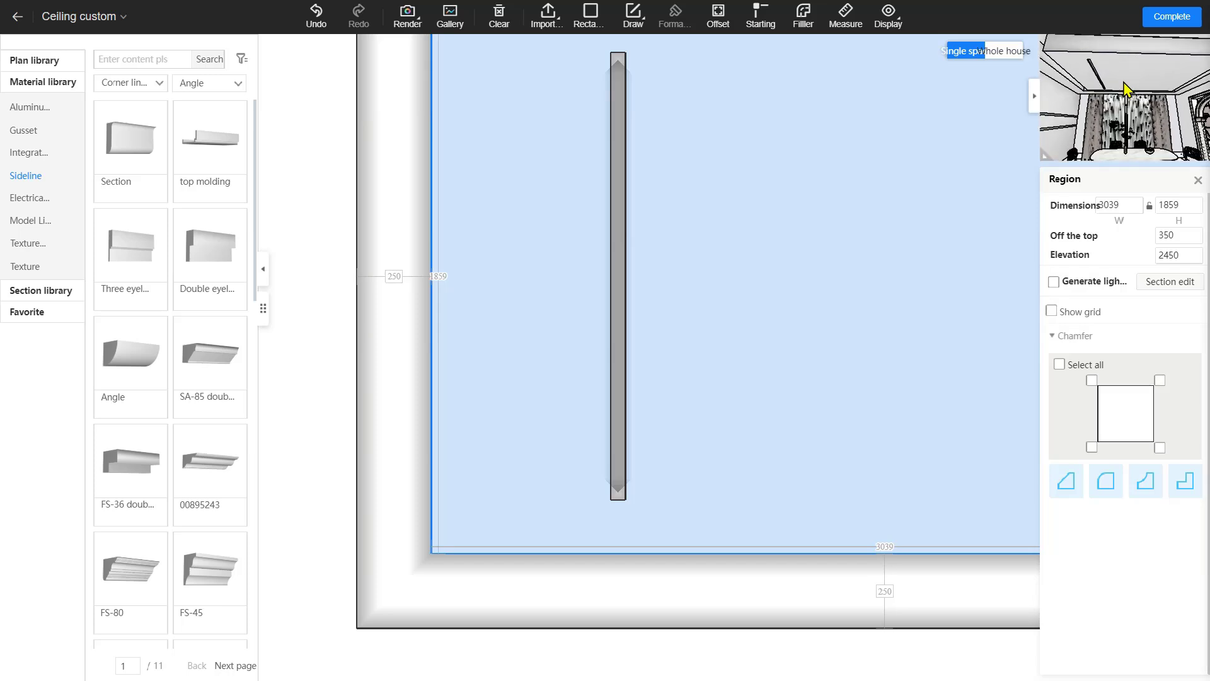
{"action": "left_click_drag", "start_coordinate": [1126, 91], "coordinate": [1097, 101]}
Copy the recessed strip to the right part of the inner region, aligned with the original and about 600 from the right edge.
{"action": "scroll", "coordinate": [674, 320], "scroll_direction": "down", "scroll_amount": 4}
{"action": "scroll", "coordinate": [716, 270], "scroll_direction": "up", "scroll_amount": 2}
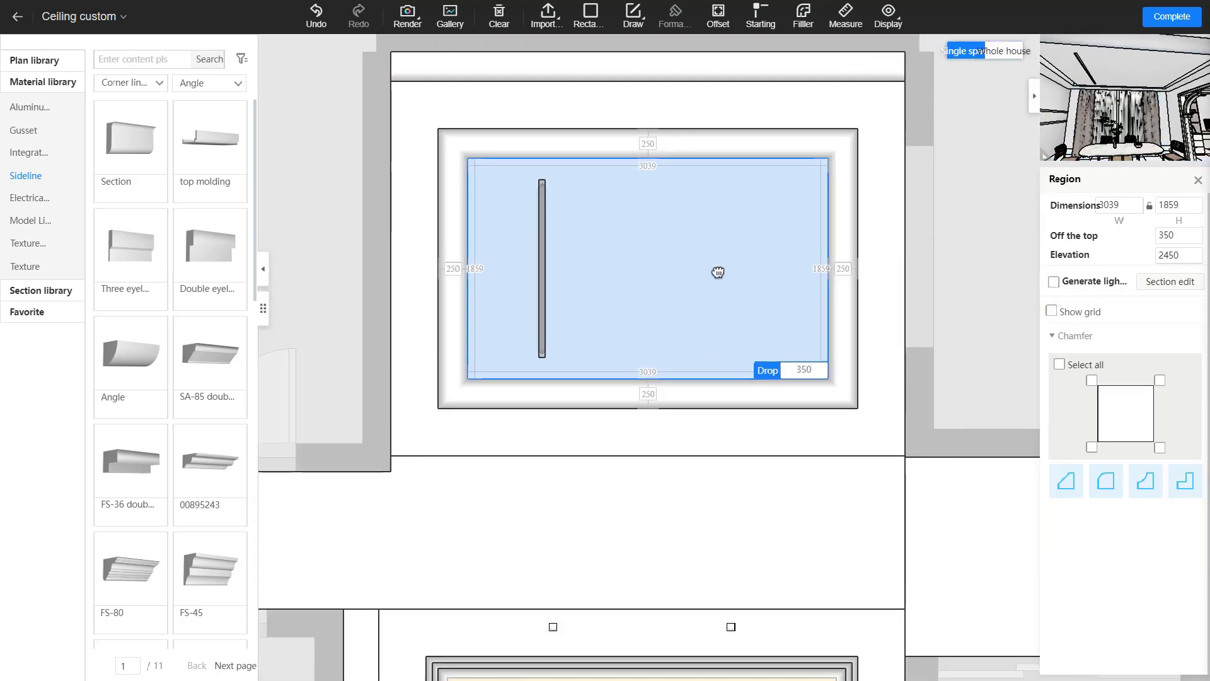
{"action": "scroll", "coordinate": [616, 297], "scroll_direction": "up", "scroll_amount": 1}
{"action": "scroll", "coordinate": [540, 303], "scroll_direction": "up", "scroll_amount": 3}
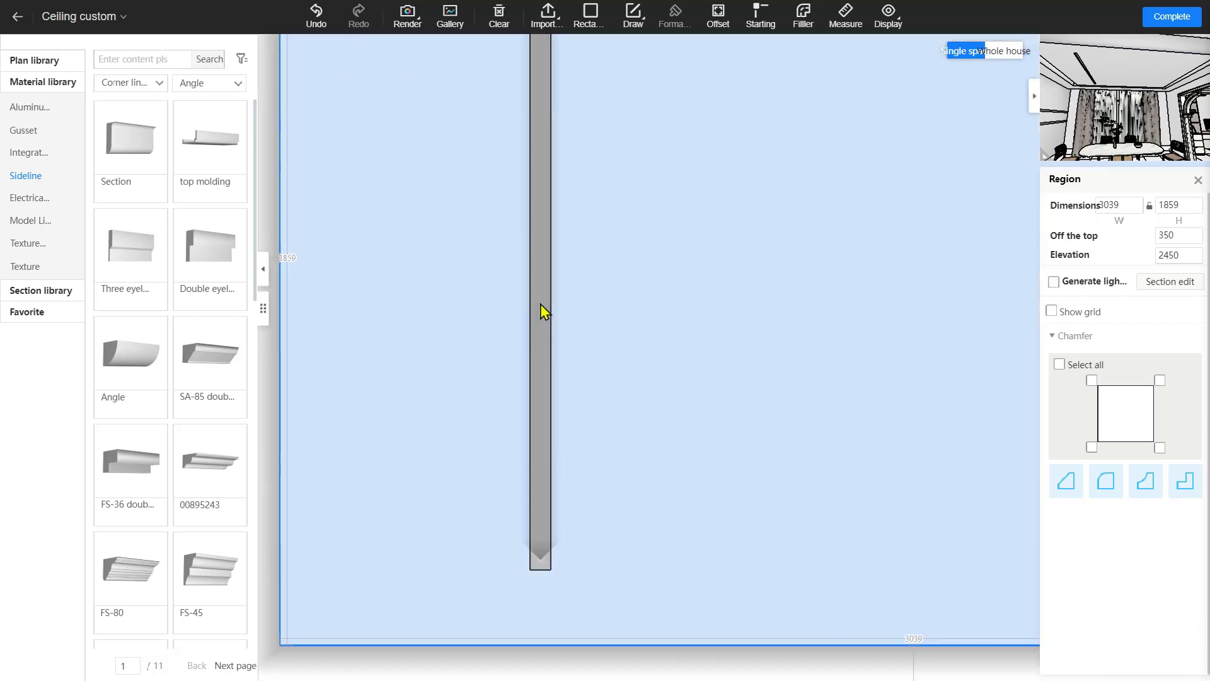
{"action": "left_click", "coordinate": [545, 306]}
{"action": "right_click", "coordinate": [544, 322]}
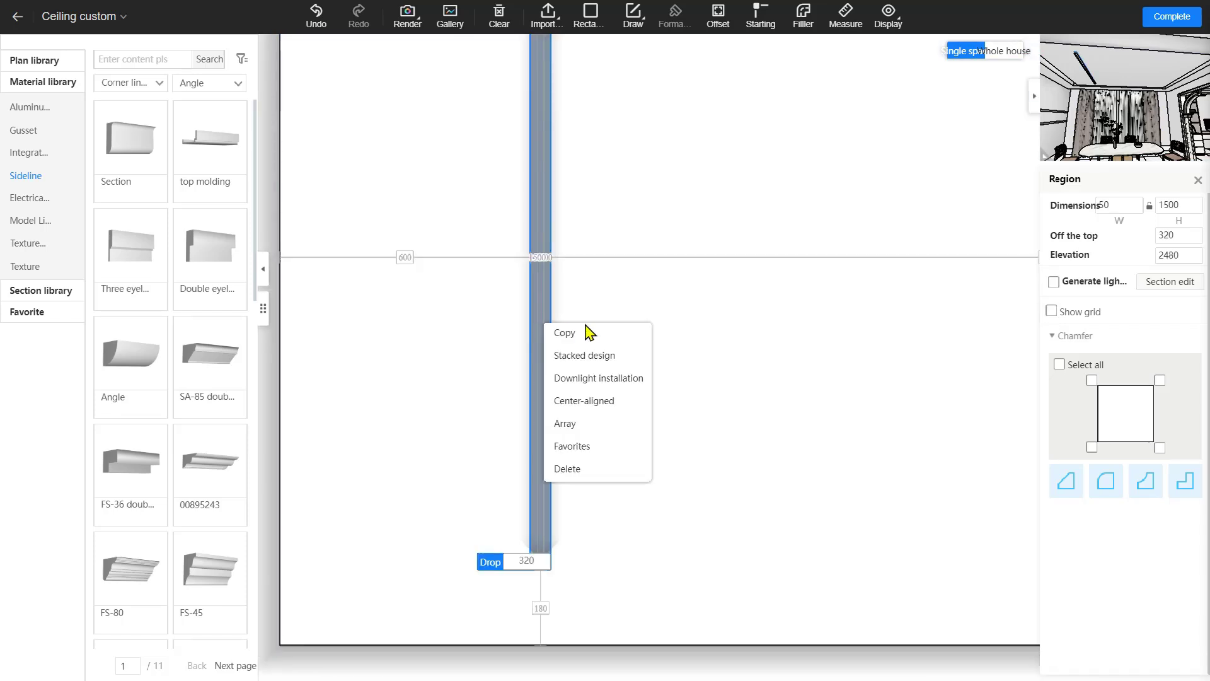
{"action": "left_click", "coordinate": [564, 333]}
{"action": "scroll", "coordinate": [683, 281], "scroll_direction": "down", "scroll_amount": 3}
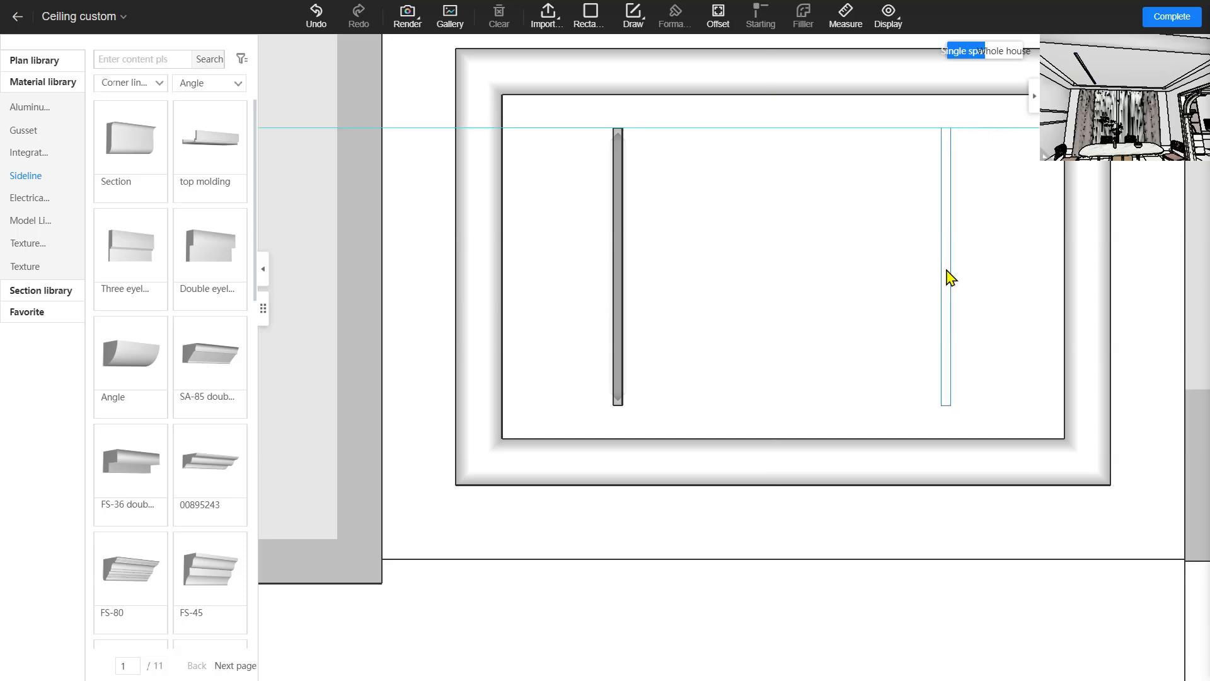
{"action": "left_click", "coordinate": [950, 278]}
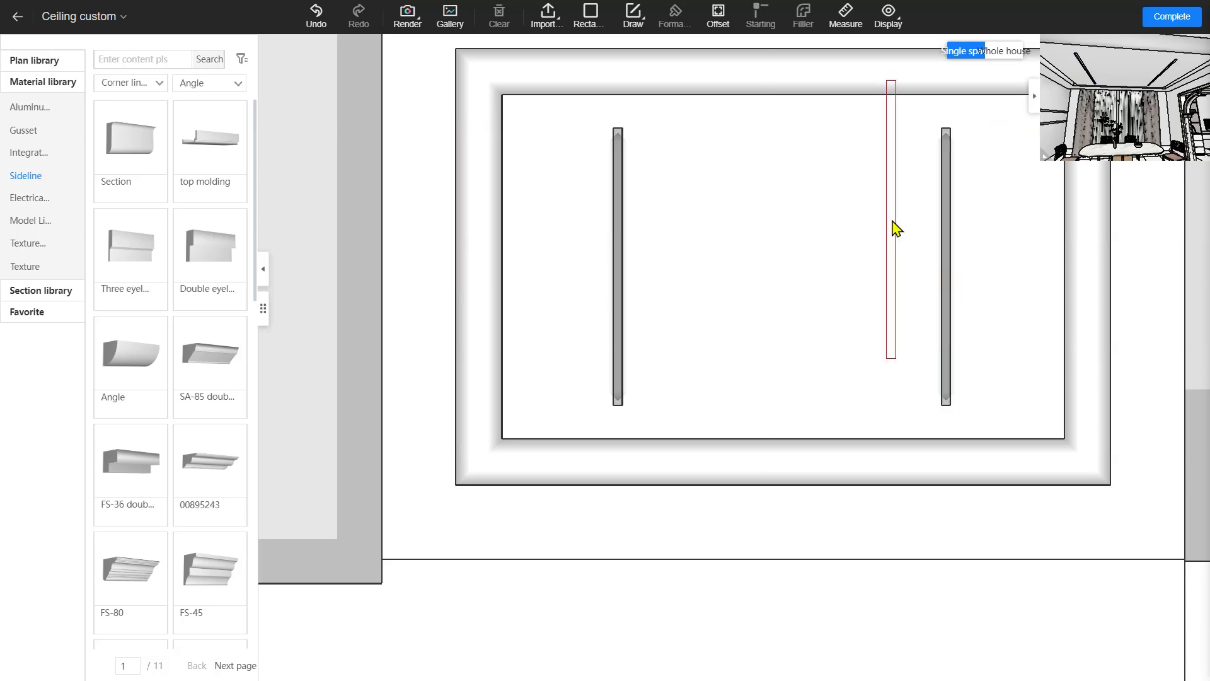
{"action": "right_click", "coordinate": [892, 220]}
{"action": "scroll", "coordinate": [943, 270], "scroll_direction": "up", "scroll_amount": 2}
{"action": "left_click", "coordinate": [943, 270]}
{"action": "middle_click_drag", "start_coordinate": [1029, 274], "coordinate": [879, 309]}
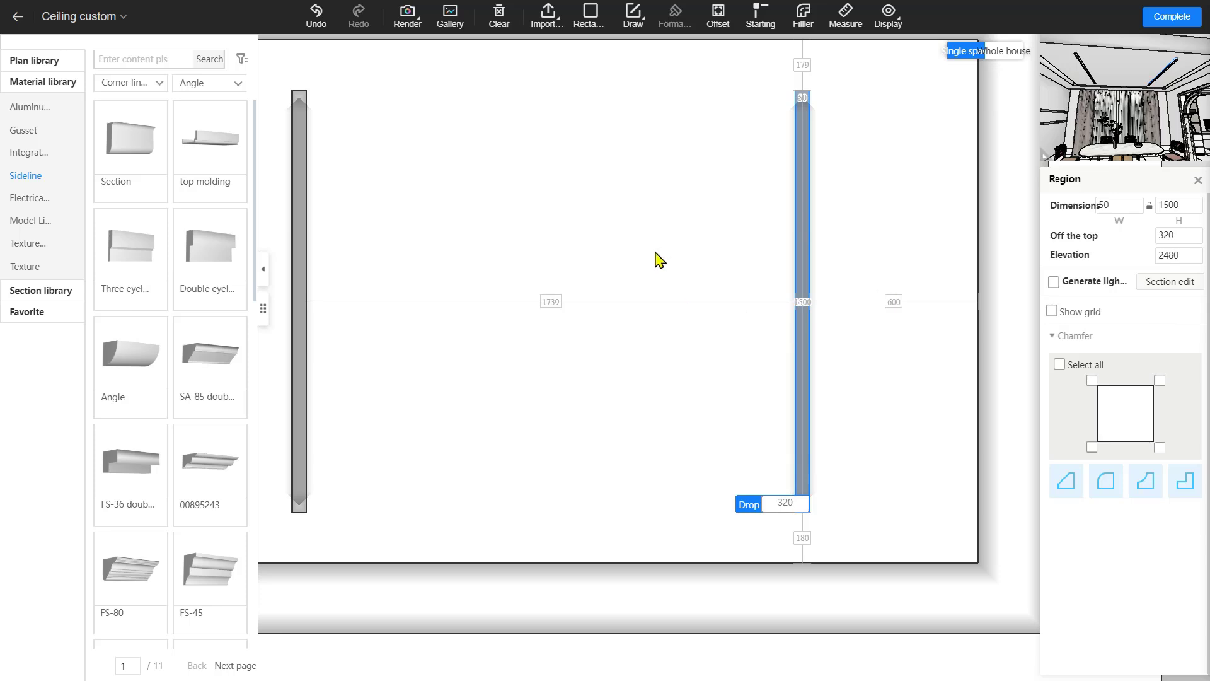
Search the electrical materials in the material library for "track".
{"action": "left_click", "coordinate": [616, 259]}
{"action": "scroll", "coordinate": [616, 259], "scroll_direction": "down", "scroll_amount": 2}
{"action": "mouse_move", "coordinate": [578, 302]}
{"action": "middle_mouse_down"}
{"action": "mouse_move", "coordinate": [643, 297]}
{"action": "mouse_move", "coordinate": [575, 315]}
{"action": "middle_mouse_up"}
{"action": "scroll", "coordinate": [658, 225], "scroll_direction": "up", "scroll_amount": 1}
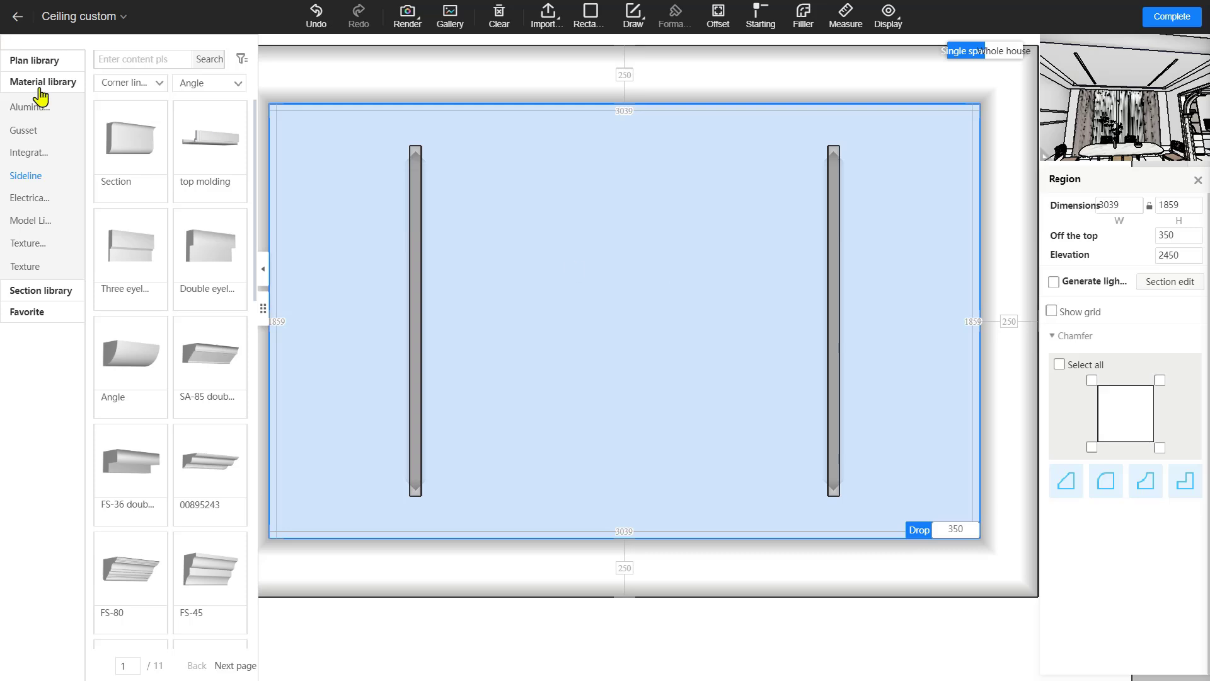
{"action": "left_click", "coordinate": [27, 209]}
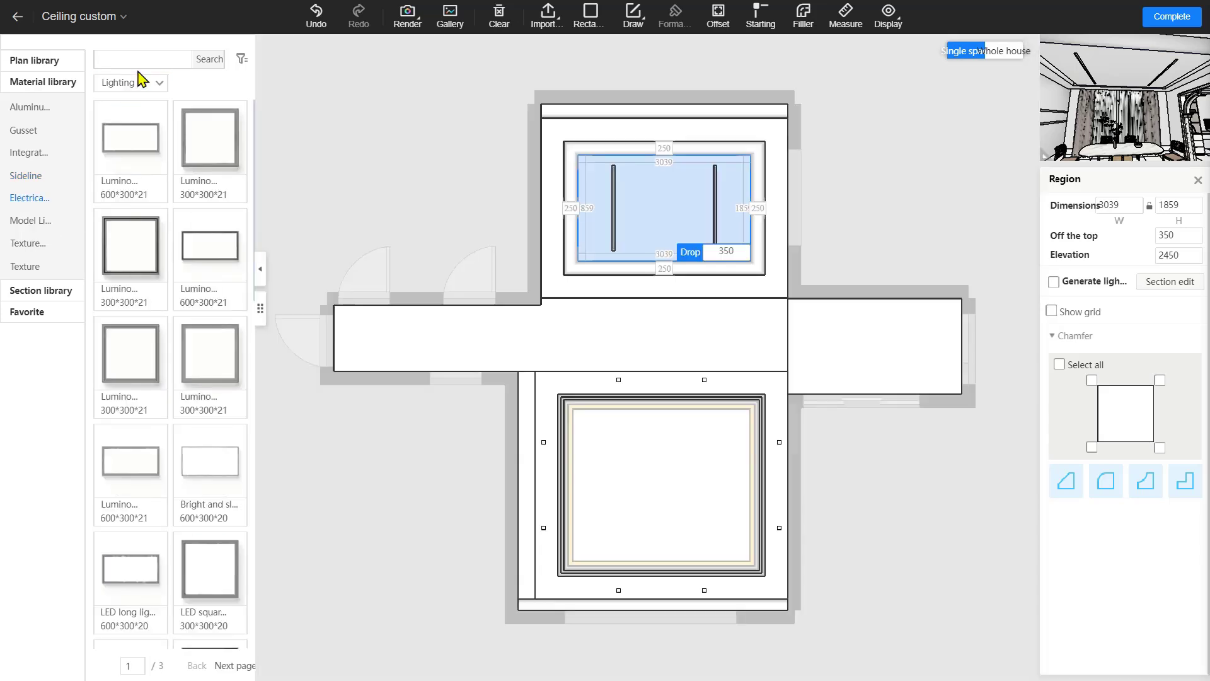
{"action": "left_click", "coordinate": [144, 62]}
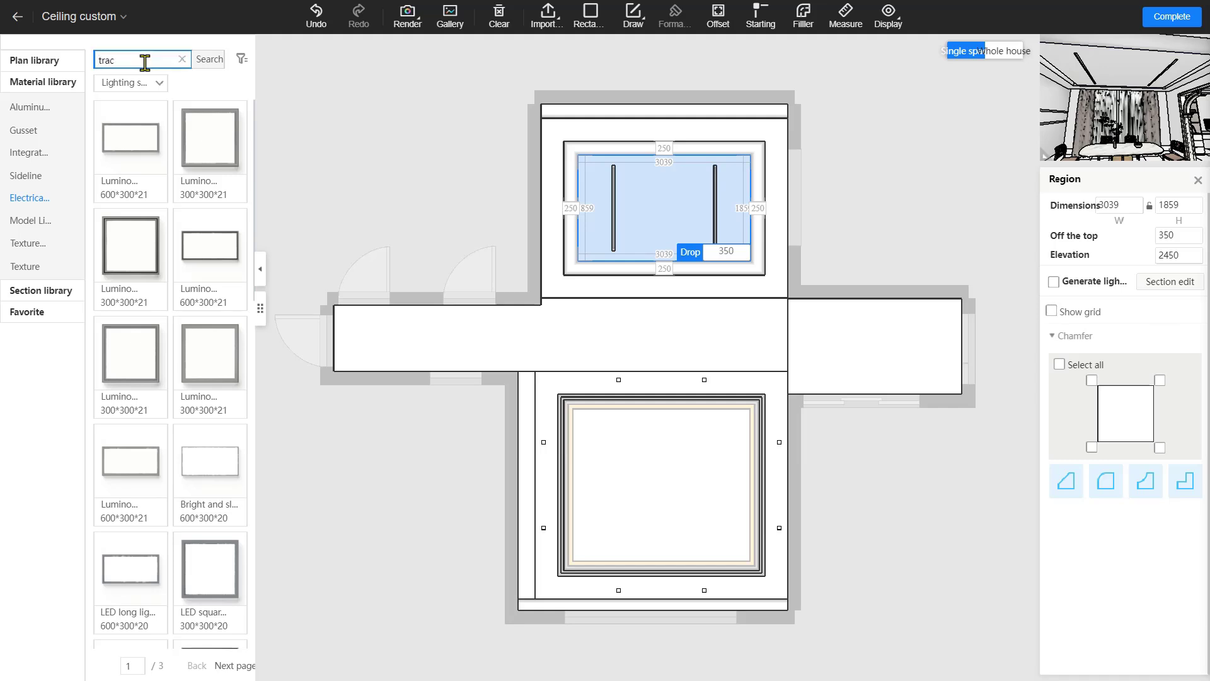
{"action": "type", "text": "track"}
{"action": "key", "text": "Return"}
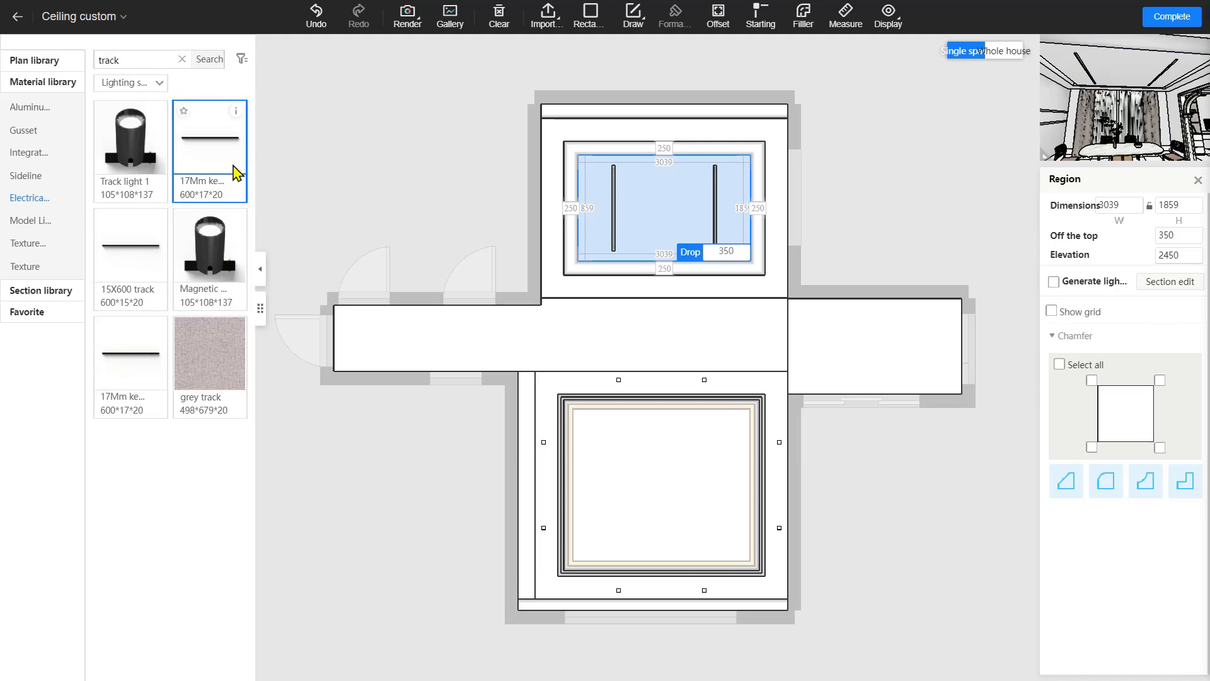
Place a 600 x 17 x 20 17Mm keel track between the two strips and rotate it 90°.
{"action": "scroll", "coordinate": [636, 246], "scroll_direction": "up", "scroll_amount": 5}
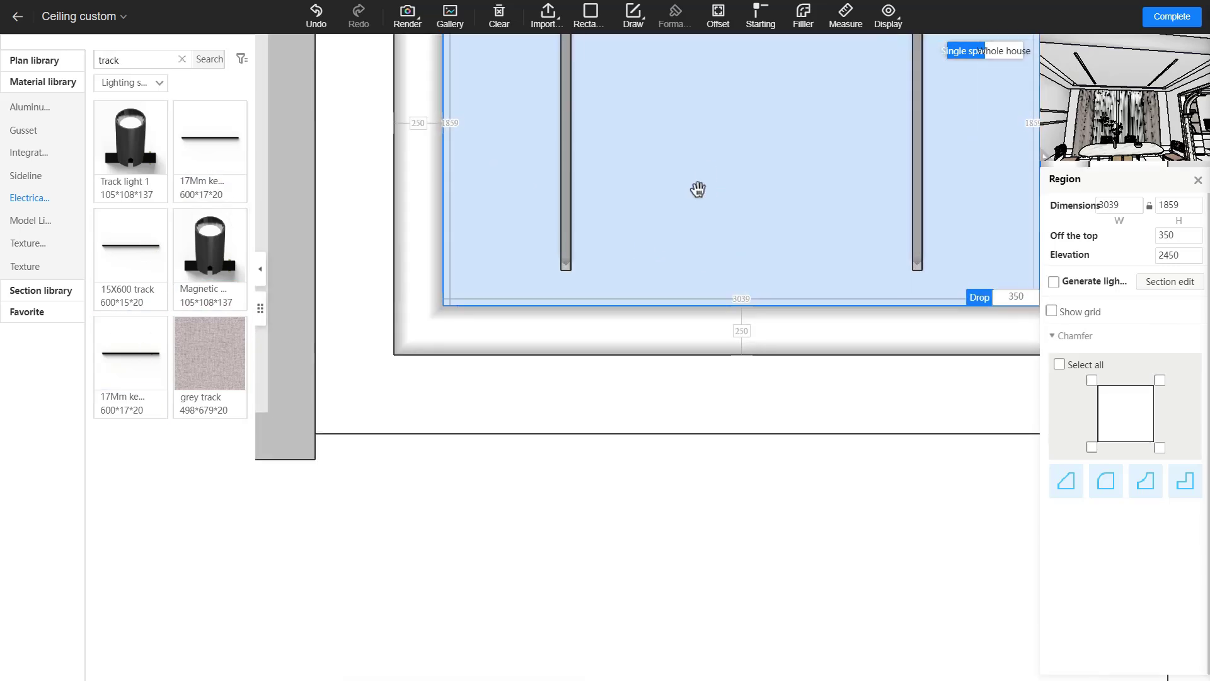
{"action": "left_click_drag", "start_coordinate": [698, 189], "coordinate": [608, 427]}
{"action": "scroll", "coordinate": [610, 421], "scroll_direction": "up", "scroll_amount": 2}
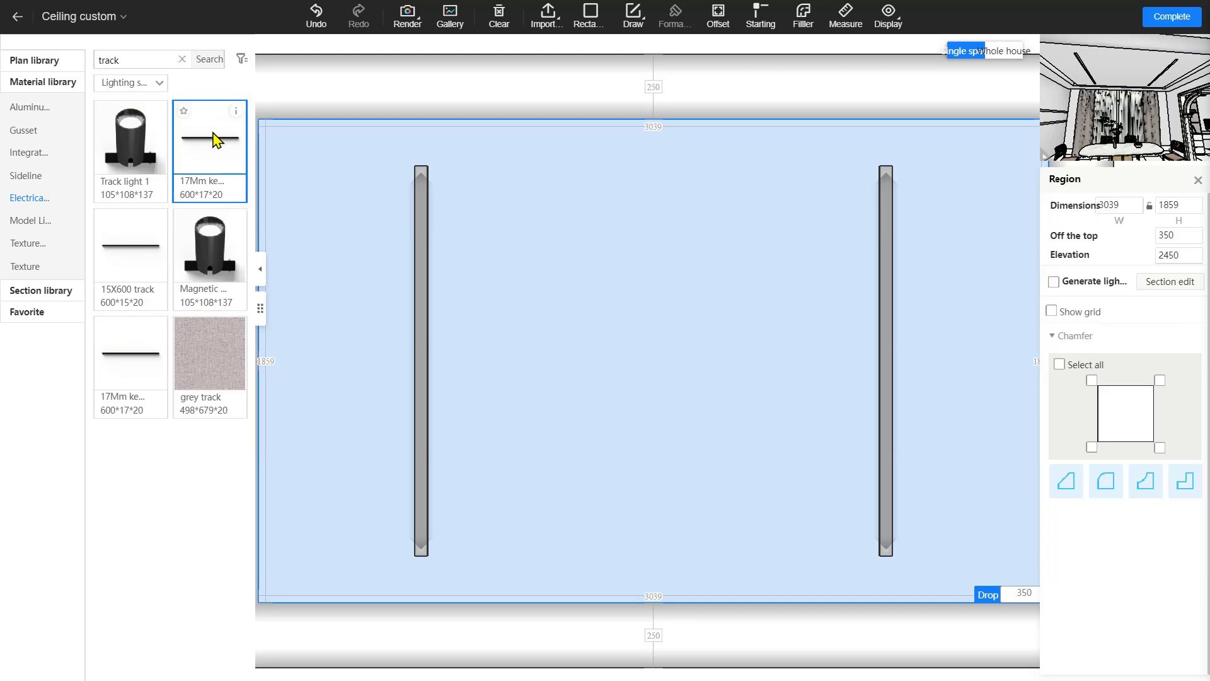
{"action": "left_click_drag", "start_coordinate": [214, 139], "coordinate": [502, 353]}
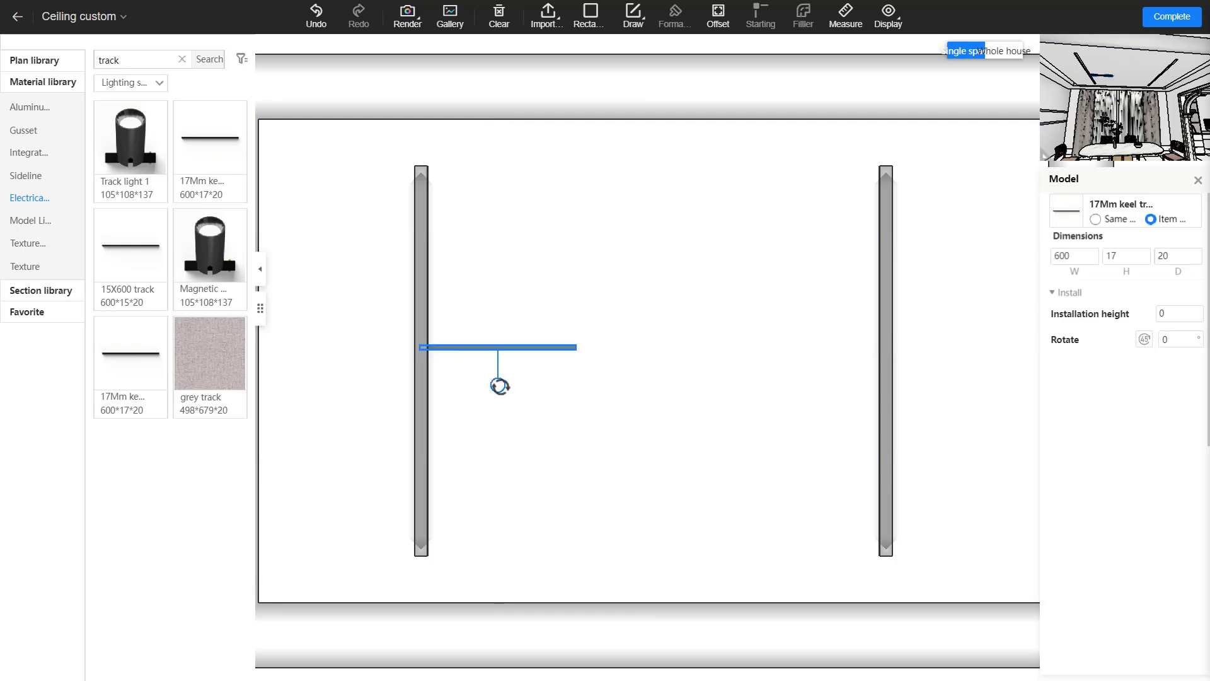
{"action": "left_click_drag", "start_coordinate": [496, 384], "coordinate": [541, 356]}
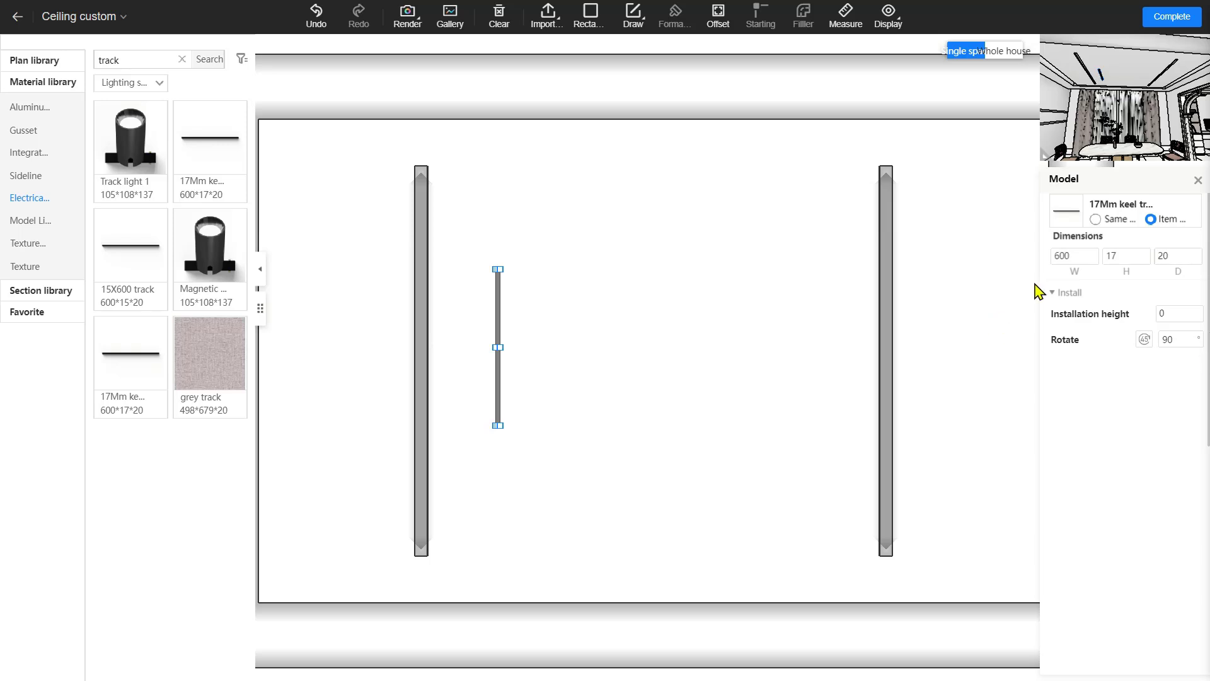
Set the keel track's W dimension to 1400 and its H dimension to 30.
{"action": "double_click", "coordinate": [1079, 257]}
{"action": "type", "text": "14"}
{"action": "key", "text": "Return"}
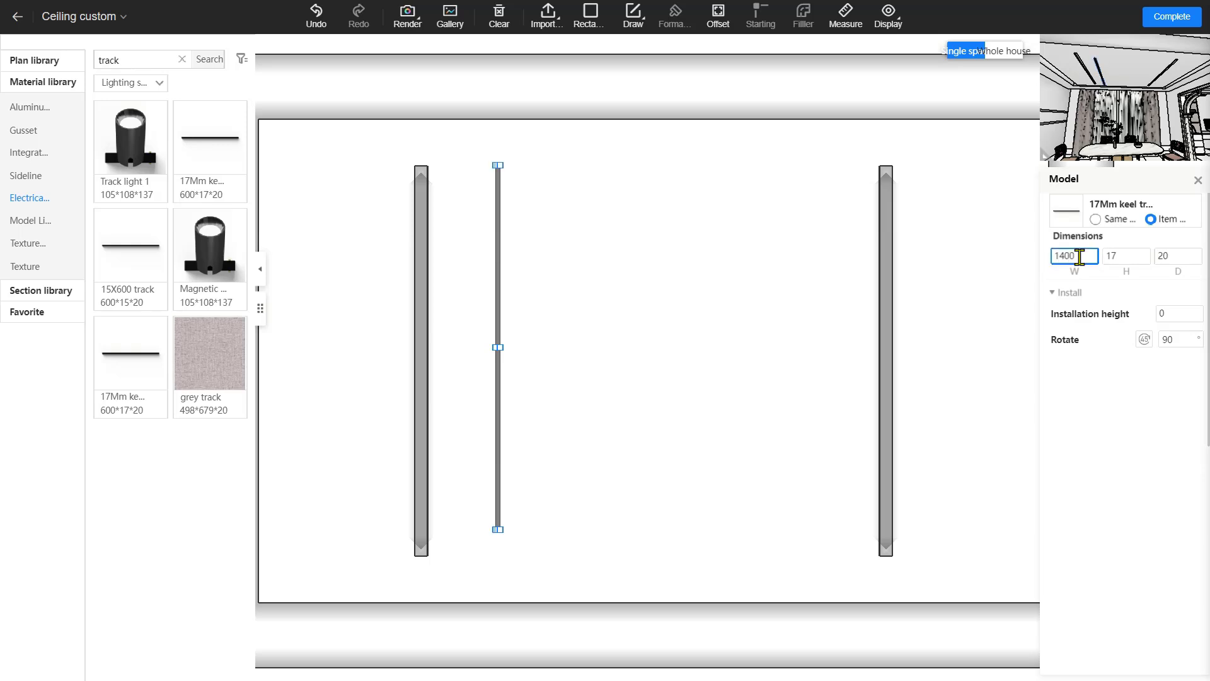
{"action": "double_click", "coordinate": [1135, 254]}
{"action": "key", "text": "Return"}
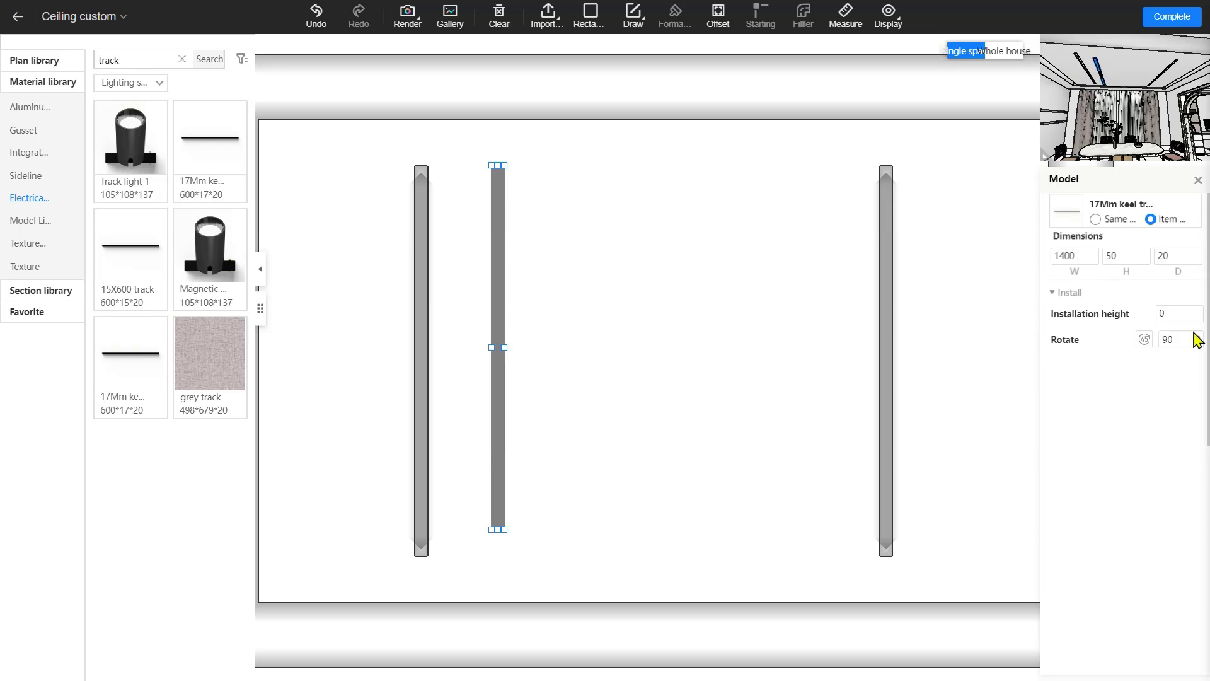
{"action": "double_click", "coordinate": [1127, 259]}
{"action": "key", "text": "Return"}
{"action": "scroll", "coordinate": [498, 310], "scroll_direction": "up", "scroll_amount": 2}
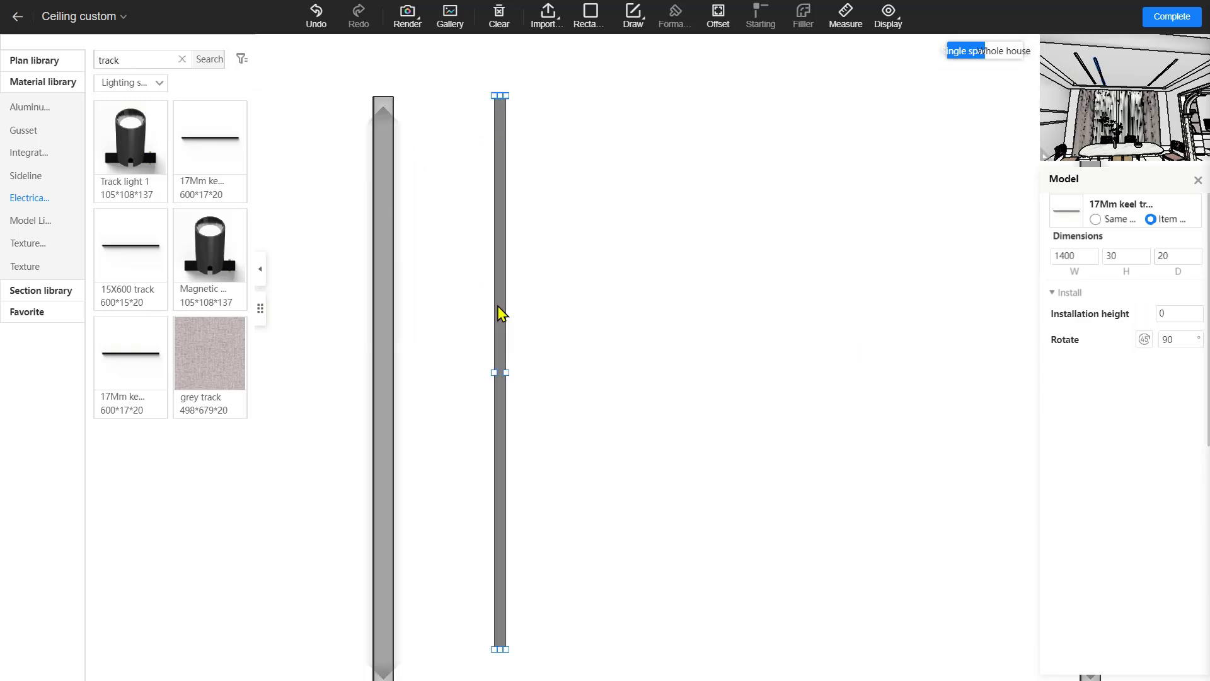
Move the 1400 x 30 keel track into the left recessed strip, centred along its length.
{"action": "scroll", "coordinate": [500, 374], "scroll_direction": "down", "scroll_amount": 3}
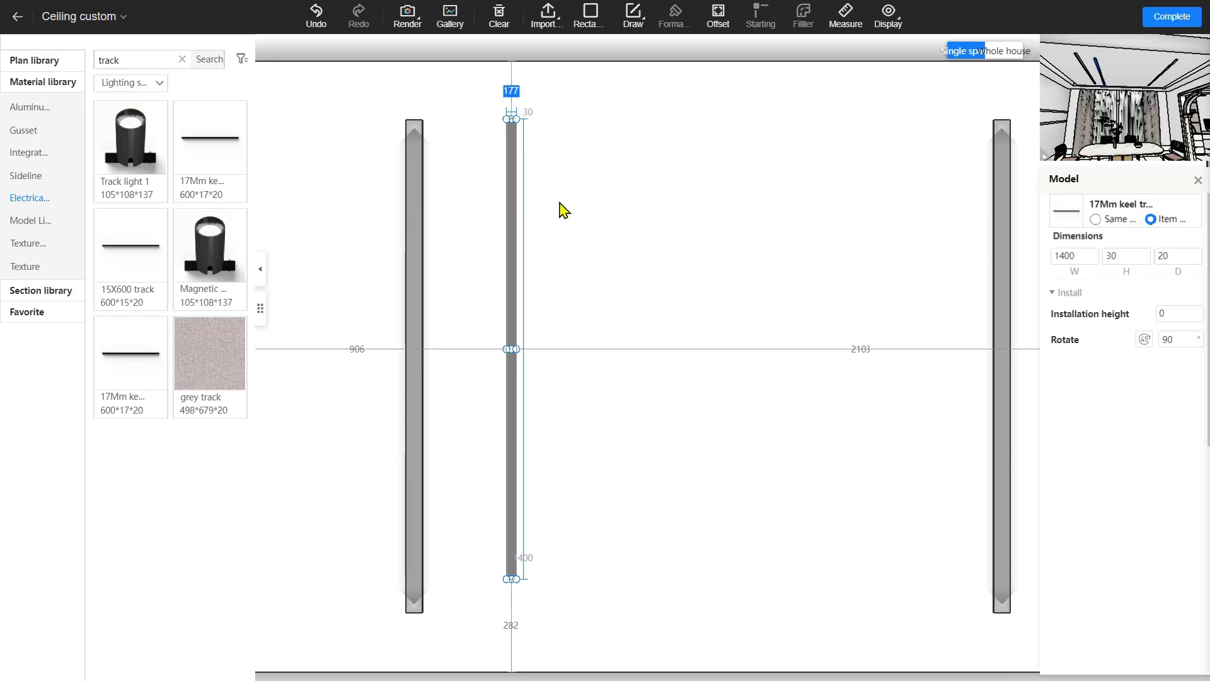
{"action": "left_click_drag", "start_coordinate": [513, 354], "coordinate": [420, 377]}
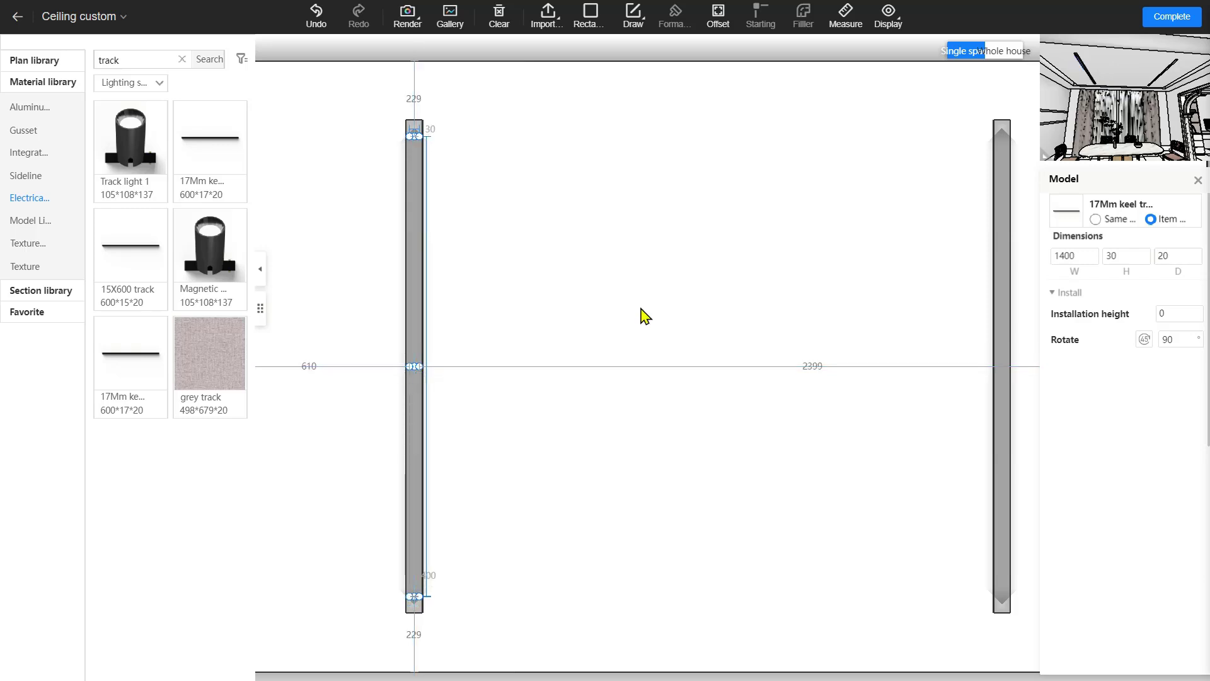
{"action": "left_click", "coordinate": [732, 284]}
{"action": "scroll", "coordinate": [733, 283], "scroll_direction": "down", "scroll_amount": 1}
Place a second keel track, 1400 x 30 x 20 and rotated 90°, in the right recessed strip.
{"action": "left_click_drag", "start_coordinate": [759, 281], "coordinate": [680, 290]}
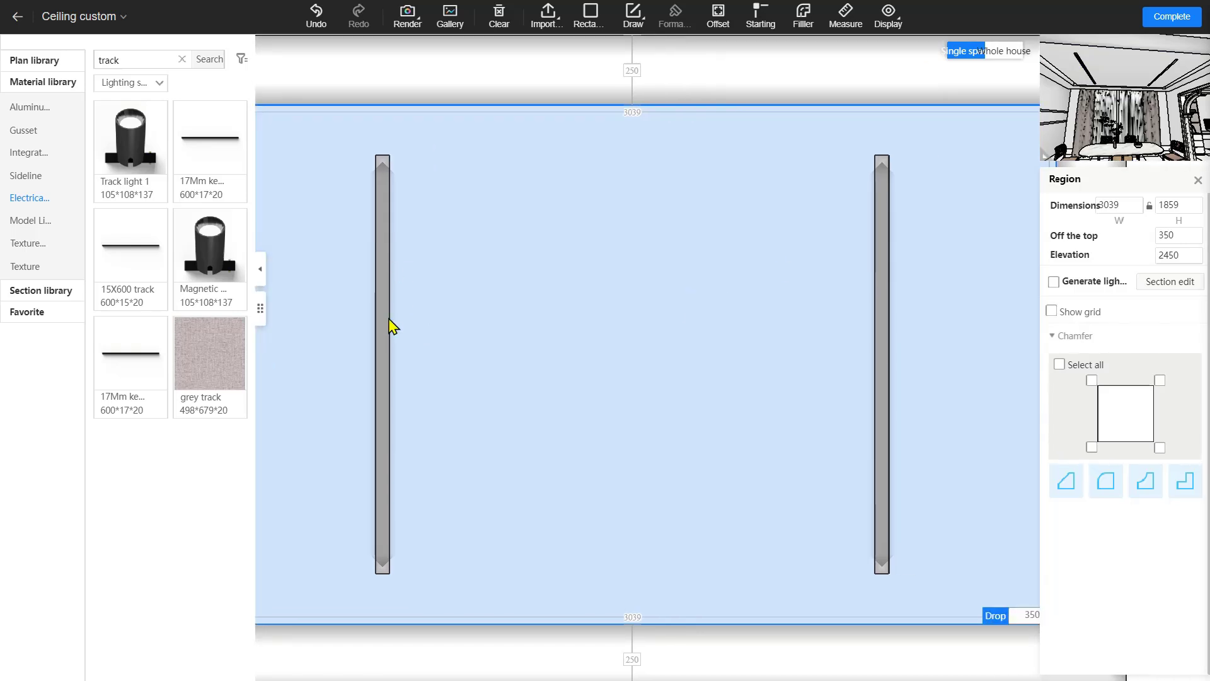
{"action": "left_click_drag", "start_coordinate": [652, 325], "coordinate": [485, 325]}
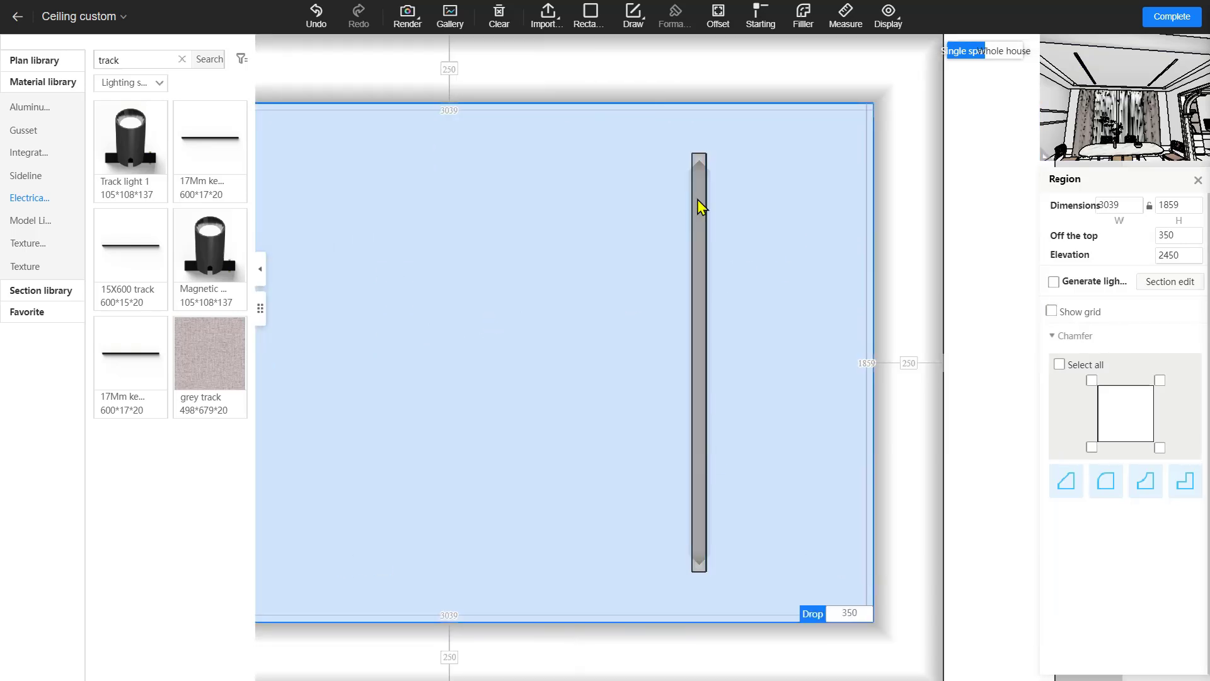
{"action": "left_click_drag", "start_coordinate": [590, 390], "coordinate": [706, 372]}
{"action": "left_click", "coordinate": [1091, 256]}
{"action": "type", "text": "1400"}
{"action": "key", "text": "Return"}
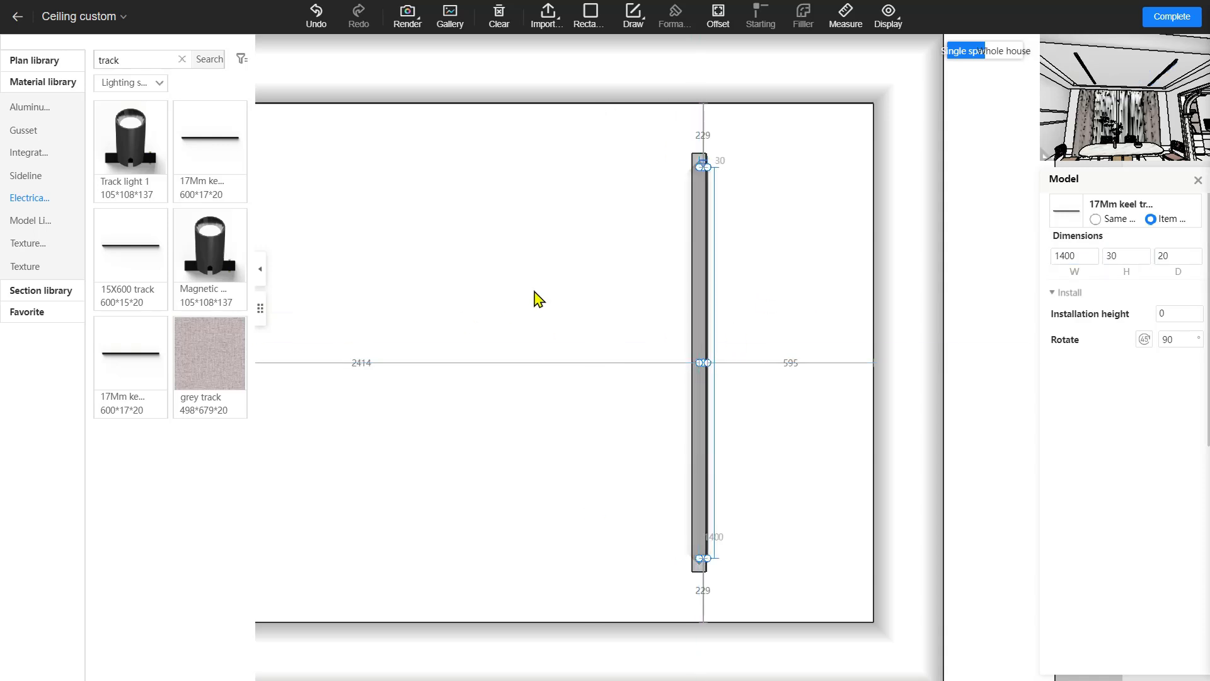
{"action": "left_click", "coordinate": [534, 291]}
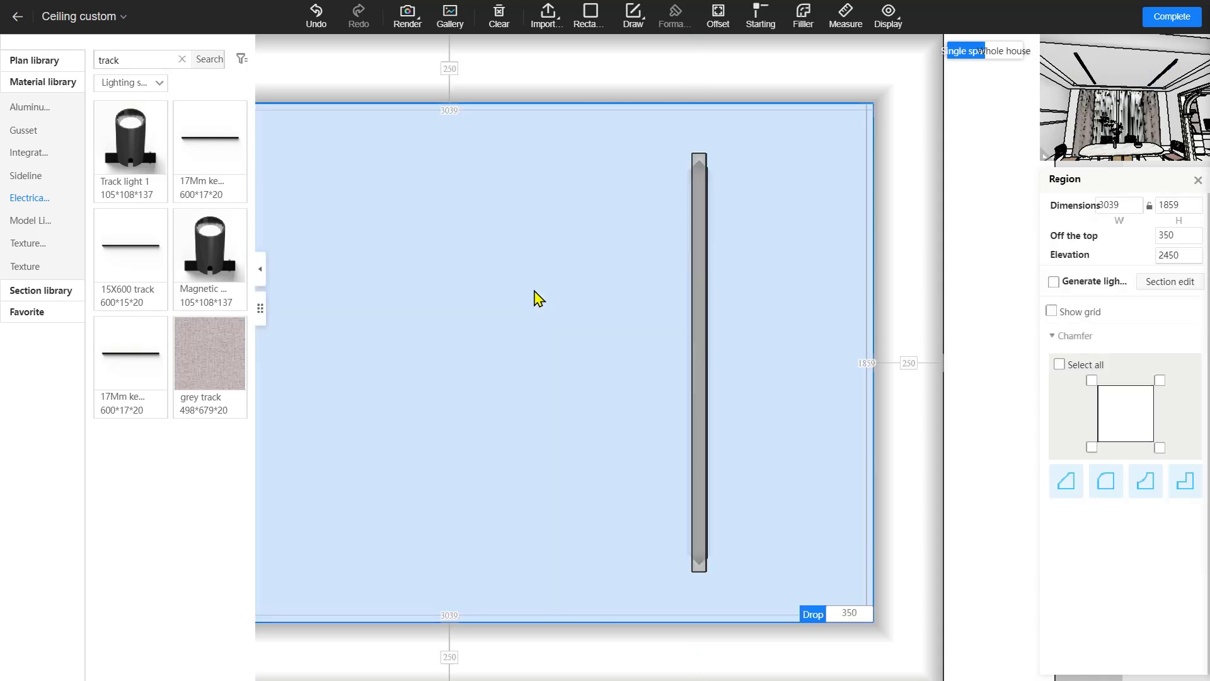
Place a 105 x 108 x 137 Track light 1 near the upper end of the left track and rotate it 90°.
{"action": "middle_click_drag", "start_coordinate": [497, 347], "coordinate": [637, 339]}
{"action": "scroll", "coordinate": [640, 334], "scroll_direction": "down", "scroll_amount": 1}
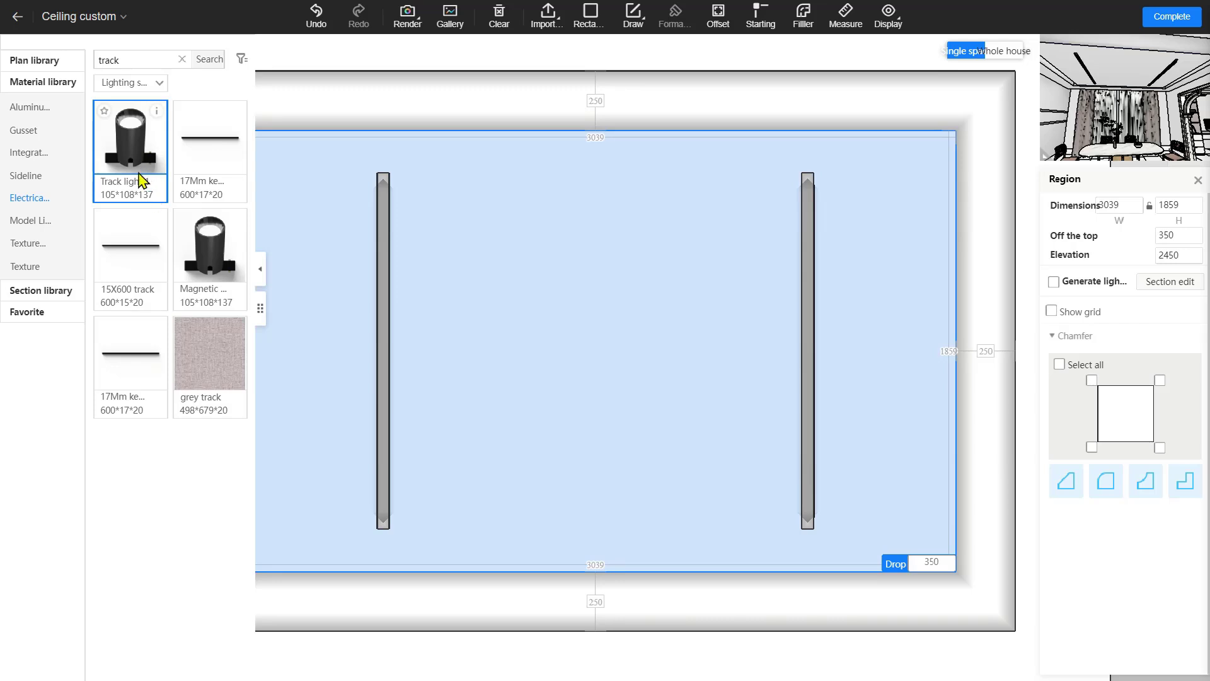
{"action": "left_click_drag", "start_coordinate": [134, 163], "coordinate": [387, 195]}
{"action": "left_click", "coordinate": [387, 202]}
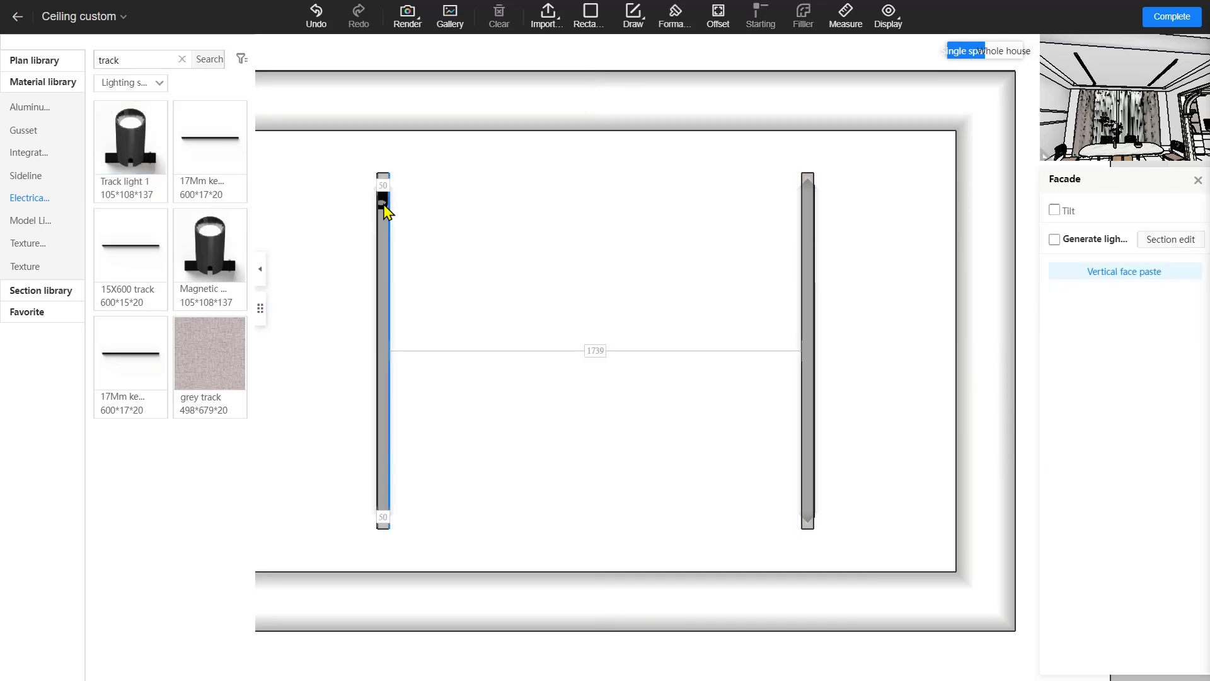
{"action": "scroll", "coordinate": [387, 200], "scroll_direction": "up", "scroll_amount": 5}
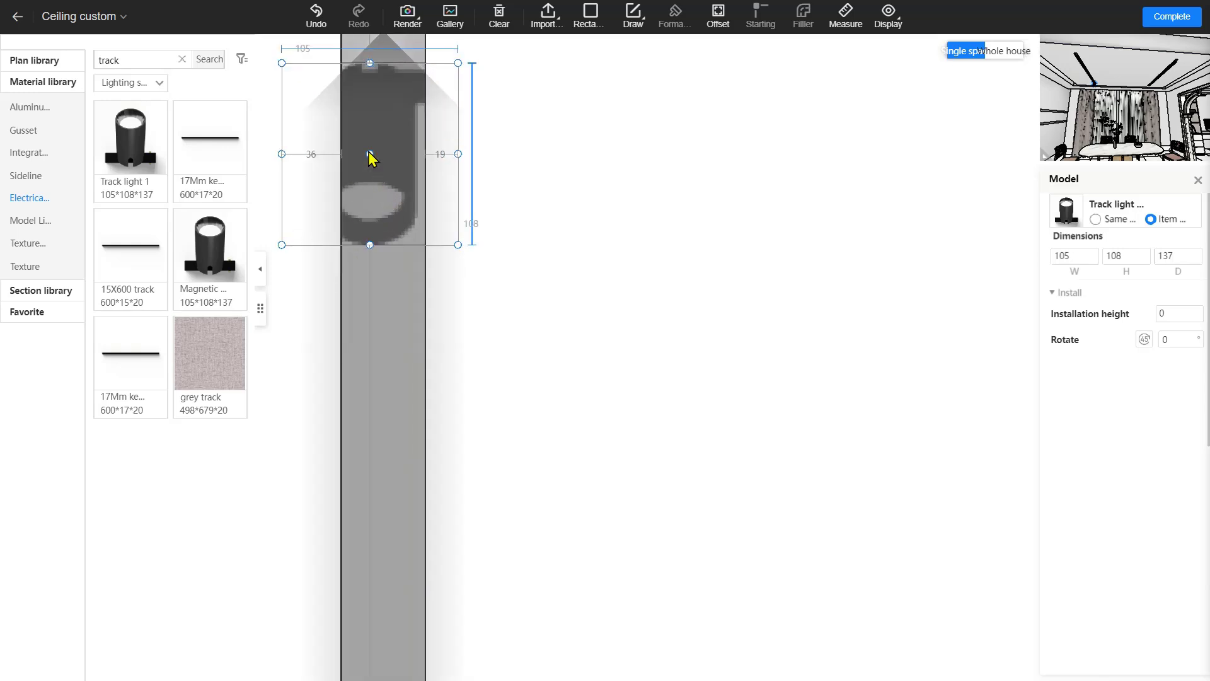
{"action": "left_click", "coordinate": [391, 182]}
{"action": "left_click_drag", "start_coordinate": [370, 283], "coordinate": [497, 154]}
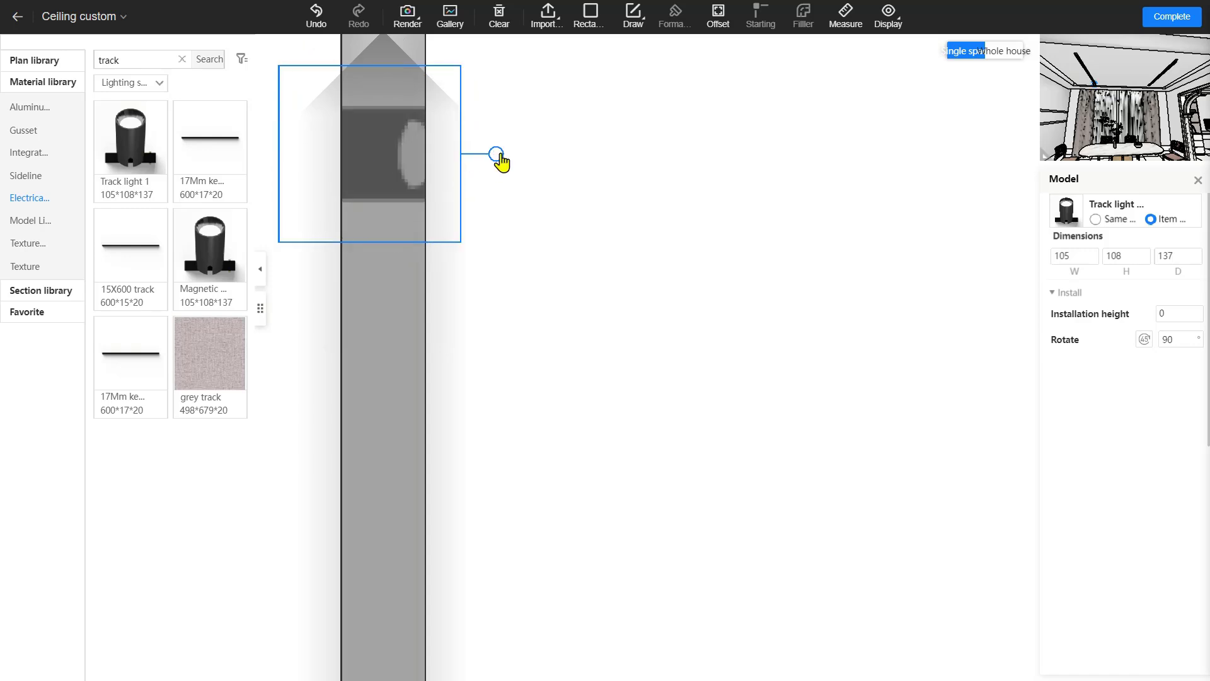
Shift the track light sideways so its mount sits in the left track, and check its fit in the 3D preview.
{"action": "left_click", "coordinate": [376, 165]}
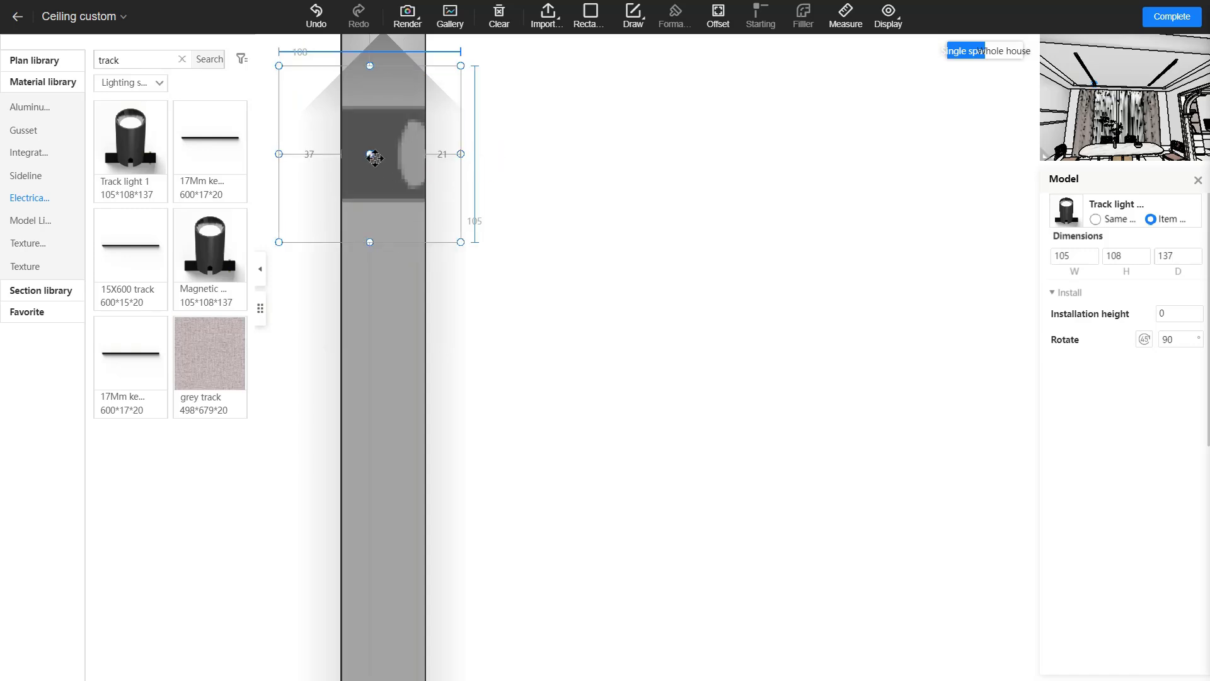
{"action": "left_click_drag", "start_coordinate": [375, 158], "coordinate": [434, 163]}
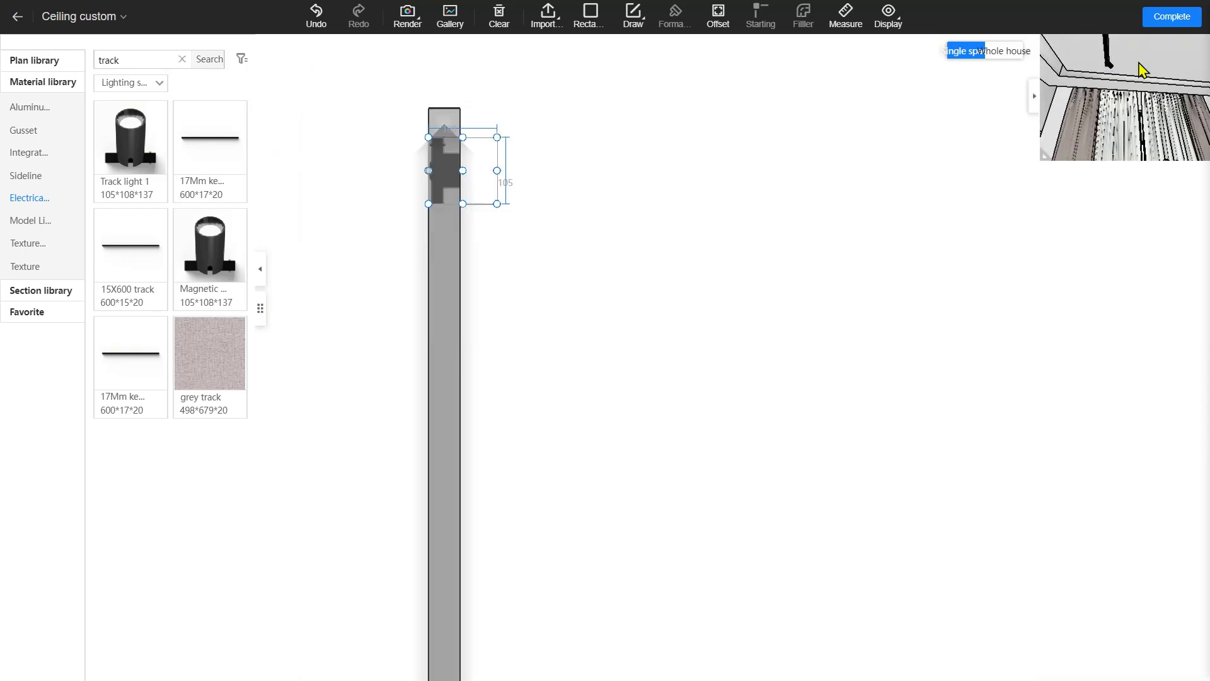
{"action": "left_click_drag", "start_coordinate": [1139, 68], "coordinate": [1103, 90]}
{"action": "left_click", "coordinate": [1086, 251]}
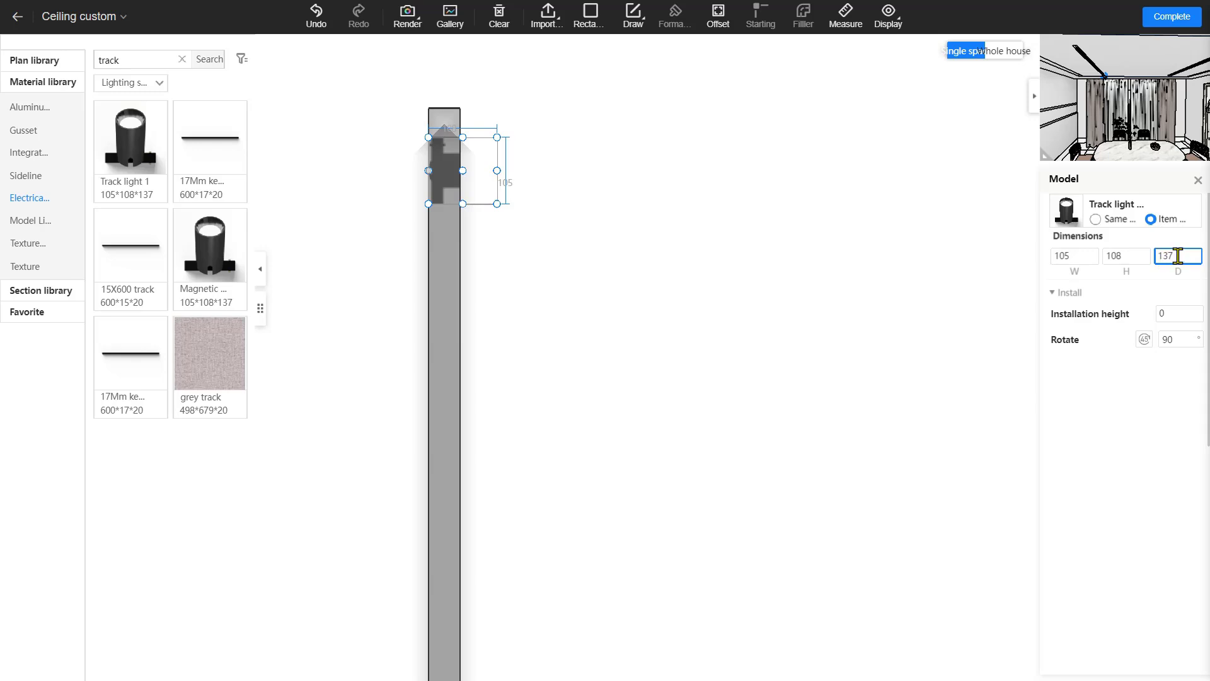
{"action": "scroll", "coordinate": [1113, 99], "scroll_direction": "up", "scroll_amount": 4}
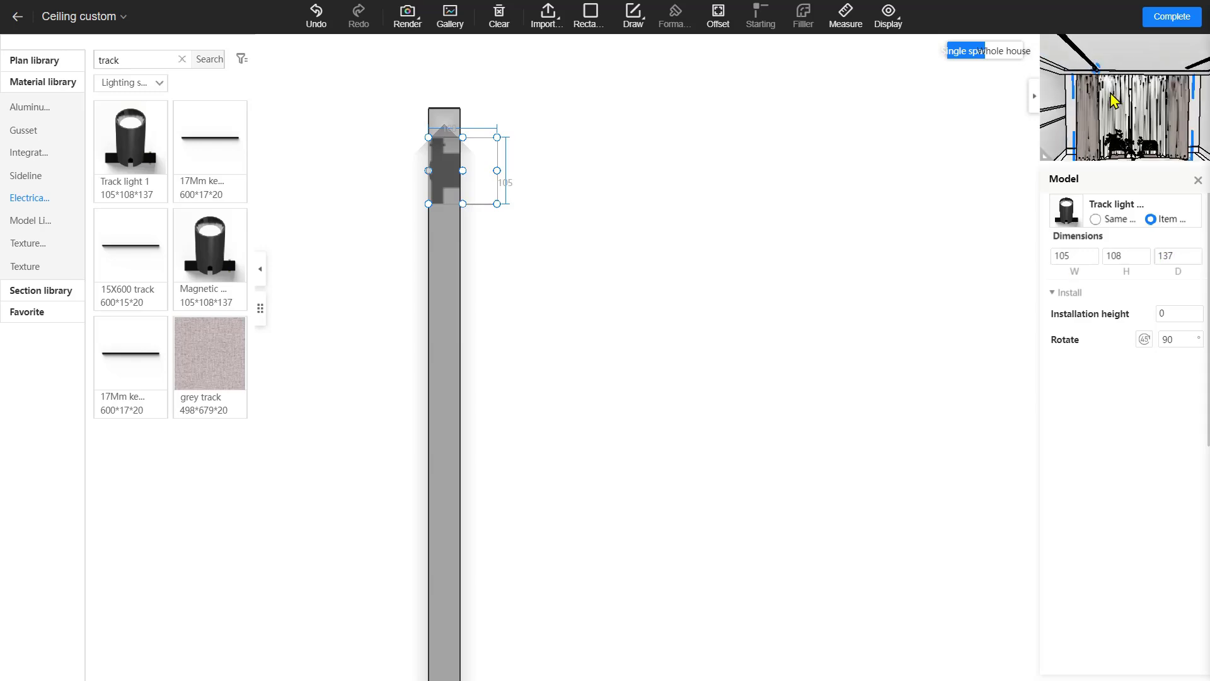
{"action": "mouse_move", "coordinate": [1078, 89]}
{"action": "left_mouse_down"}
{"action": "mouse_move", "coordinate": [1153, 94]}
{"action": "mouse_move", "coordinate": [1202, 80]}
{"action": "mouse_move", "coordinate": [1137, 97]}
{"action": "mouse_move", "coordinate": [1148, 97]}
{"action": "mouse_move", "coordinate": [1173, 70]}
{"action": "mouse_move", "coordinate": [1071, 92]}
{"action": "left_mouse_up"}
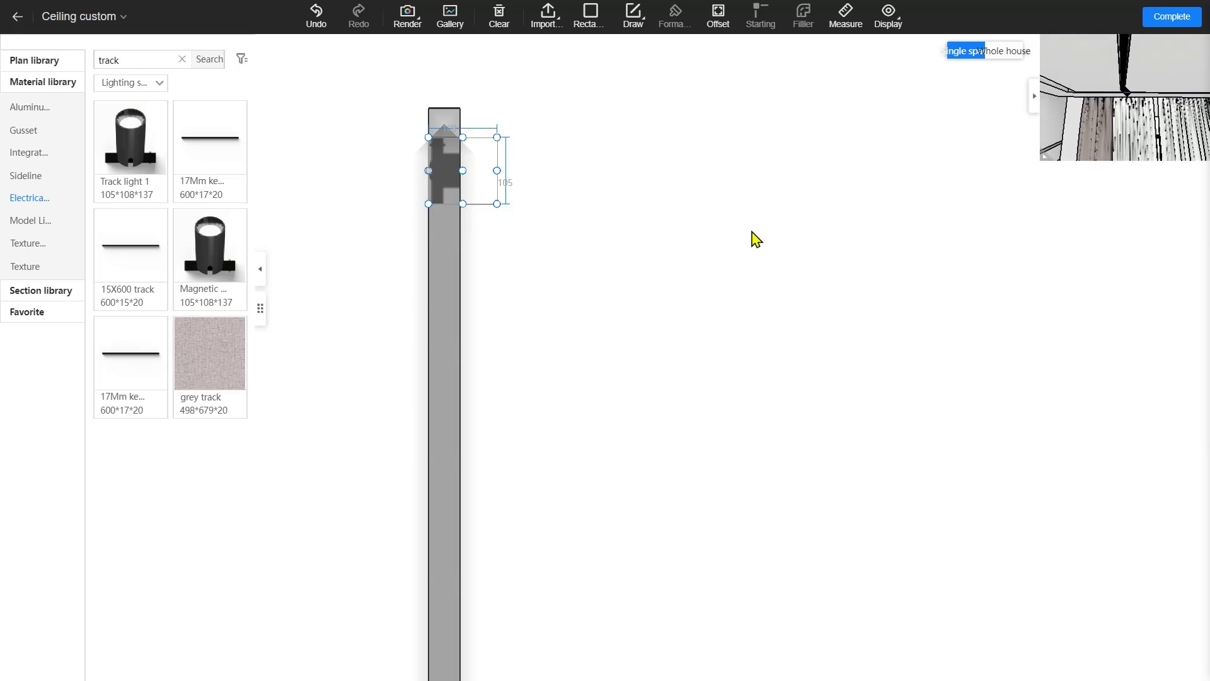
Place a second Track light 1, rotated 90°, near the lower end of the left track and check it in the 3D preview.
{"action": "scroll", "coordinate": [755, 237], "scroll_direction": "down", "scroll_amount": 4}
{"action": "left_click", "coordinate": [119, 157]}
{"action": "left_click", "coordinate": [563, 487]}
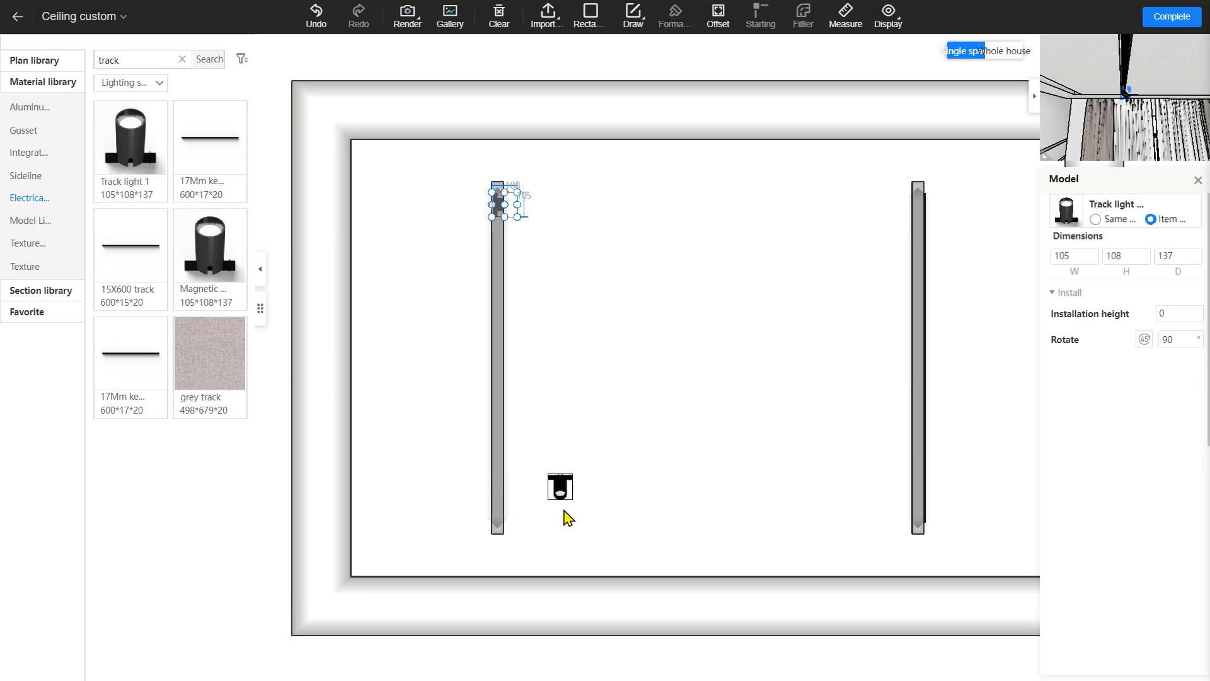
{"action": "left_click", "coordinate": [563, 487]}
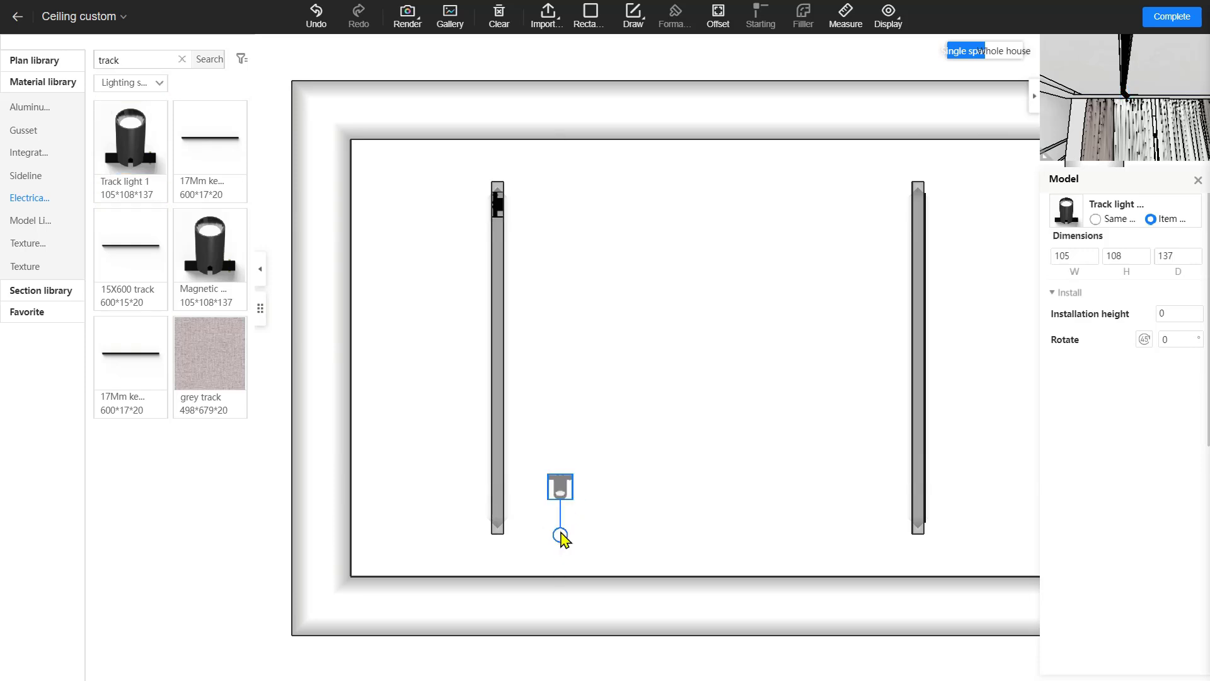
{"action": "left_click_drag", "start_coordinate": [606, 489], "coordinate": [505, 513]}
{"action": "left_click", "coordinate": [518, 464]}
{"action": "scroll", "coordinate": [517, 464], "scroll_direction": "up", "scroll_amount": 3}
{"action": "left_click", "coordinate": [511, 558]}
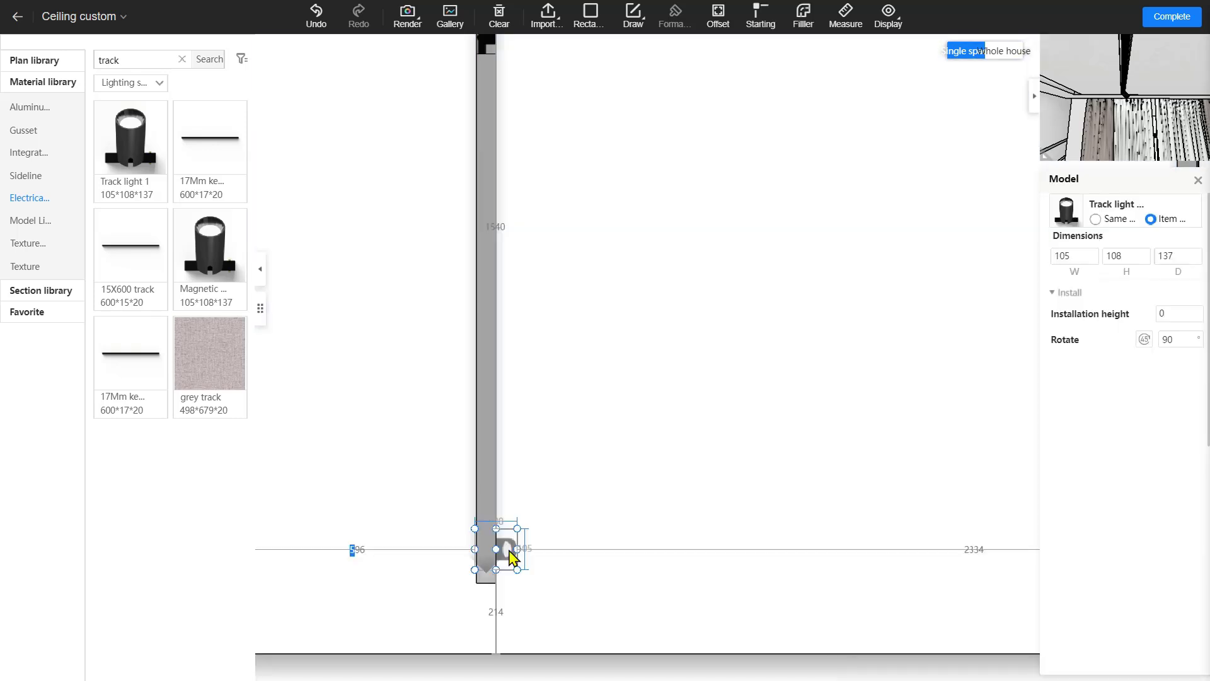
{"action": "left_click", "coordinate": [532, 481]}
{"action": "left_click_drag", "start_coordinate": [1128, 94], "coordinate": [1117, 56]}
Add two more Track light 1 fixtures, rotated 90° towards the ceiling centre, for the upper and lower ends of the right track.
{"action": "left_click_drag", "start_coordinate": [158, 183], "coordinate": [728, 218]}
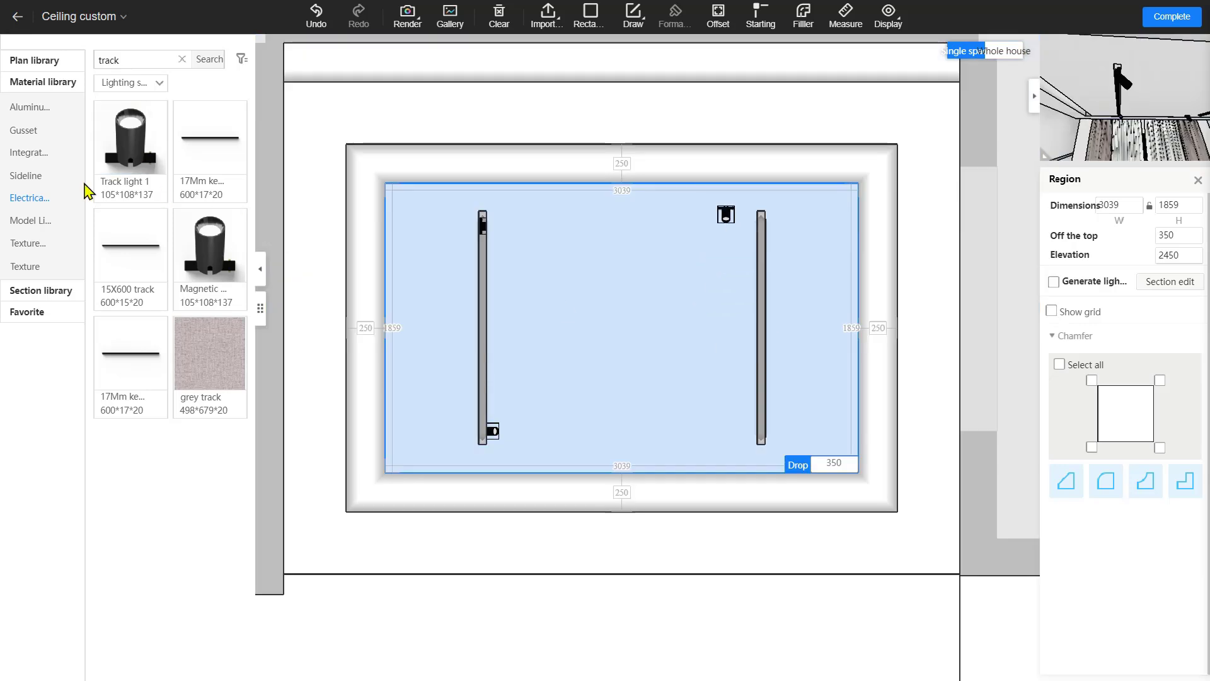
{"action": "left_click_drag", "start_coordinate": [130, 165], "coordinate": [730, 420]}
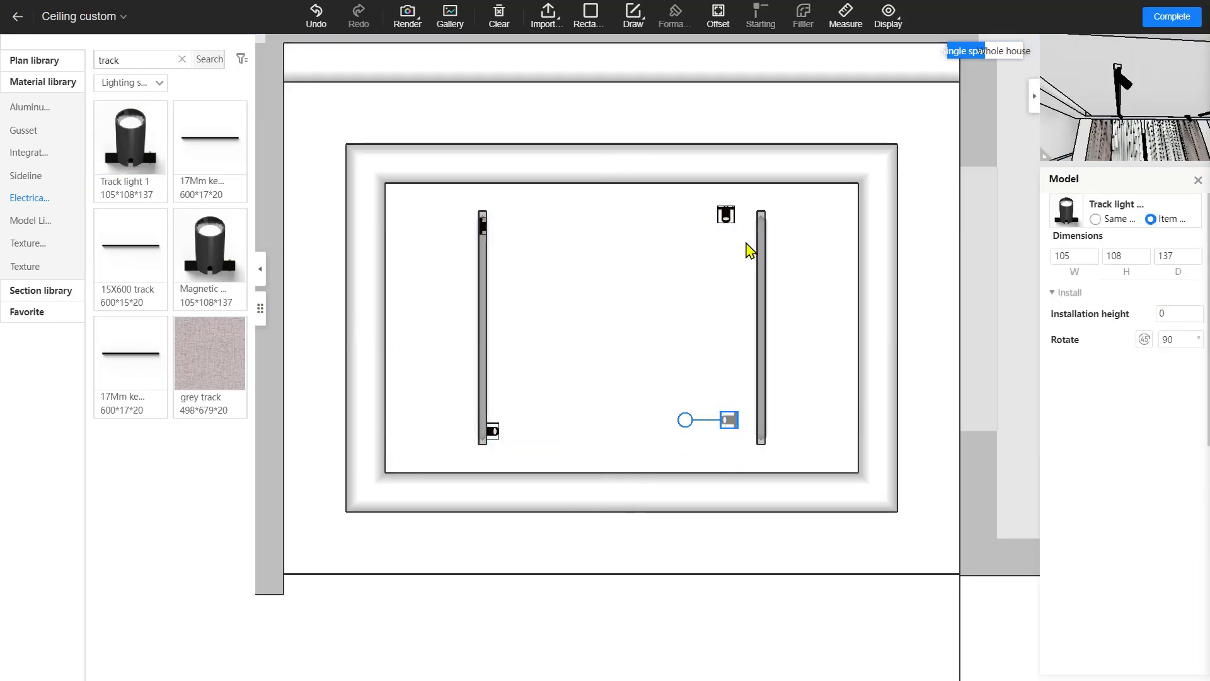
{"action": "left_click_drag", "start_coordinate": [688, 222], "coordinate": [832, 262]}
{"action": "scroll", "coordinate": [729, 214], "scroll_direction": "up", "scroll_amount": 5}
{"action": "scroll", "coordinate": [802, 350], "scroll_direction": "down", "scroll_amount": 3}
{"action": "middle_click_drag", "start_coordinate": [749, 674], "coordinate": [695, 441]}
Move the lower light onto the right track and set its distance from the region's lower edge to 255.
{"action": "left_click_drag", "start_coordinate": [713, 416], "coordinate": [763, 432]}
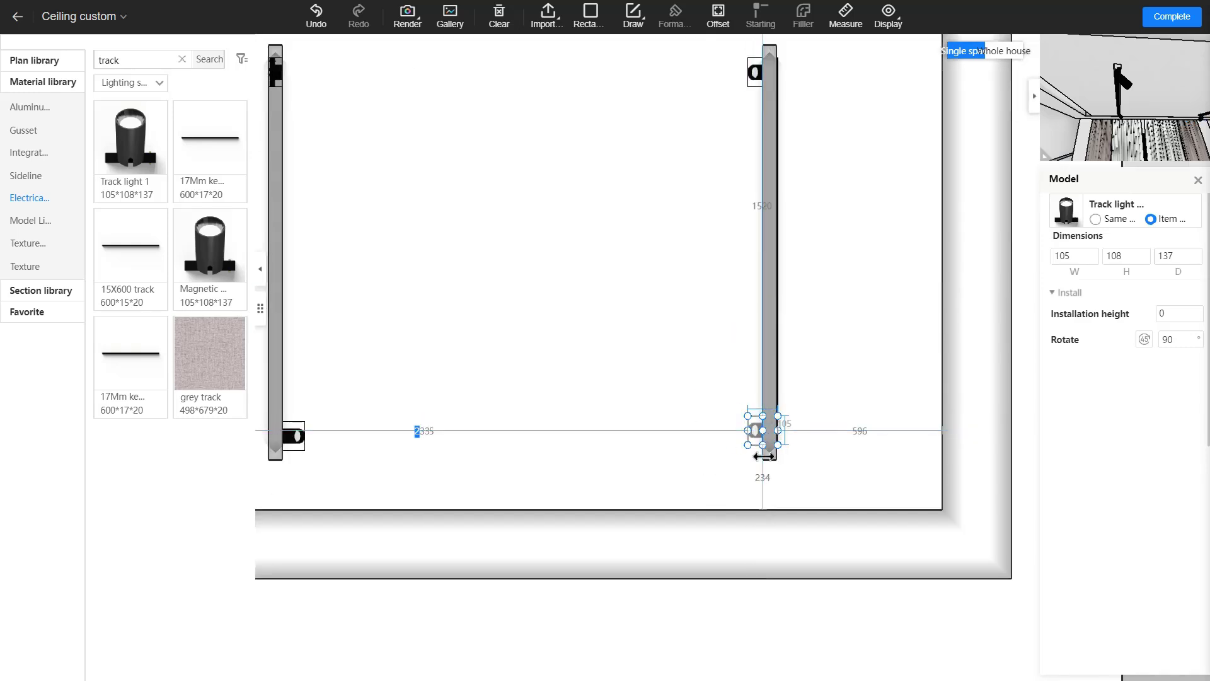
{"action": "left_click", "coordinate": [767, 478]}
{"action": "type", "text": "255"}
{"action": "key", "text": "Return"}
{"action": "left_click", "coordinate": [873, 310]}
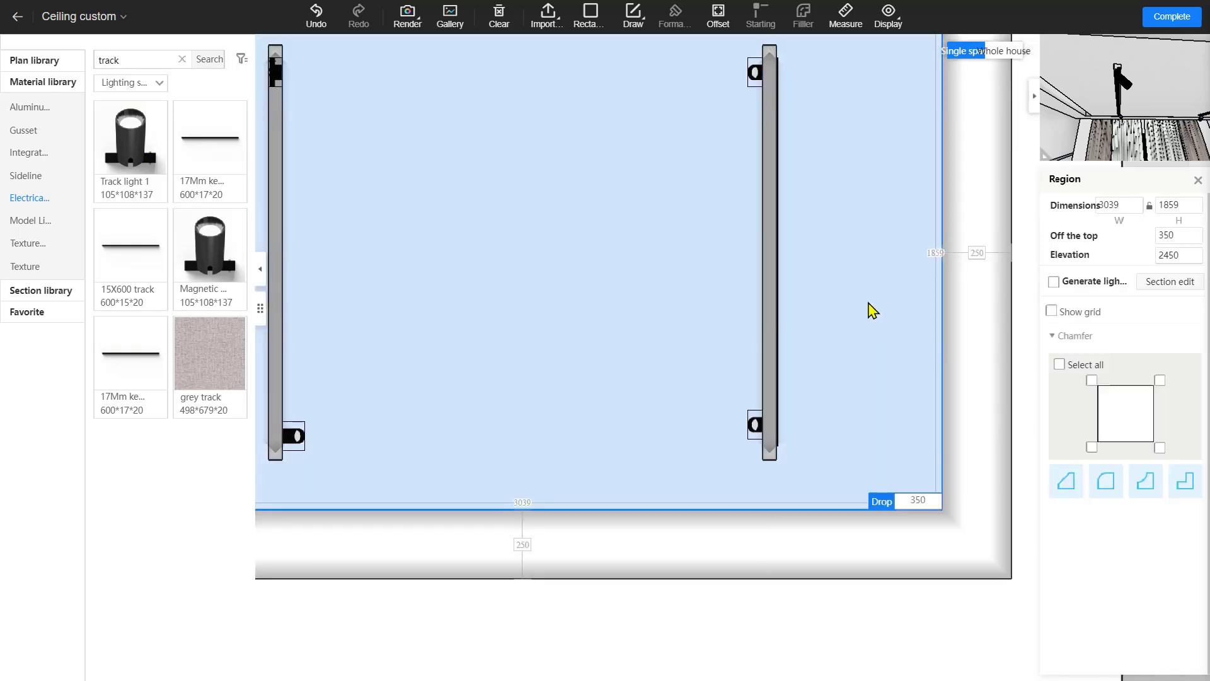
Shift the upper light on the right track slightly towards the ceiling centre, to about 612 from the region's right edge.
{"action": "scroll", "coordinate": [776, 229], "scroll_direction": "up", "scroll_amount": 5}
{"action": "left_click", "coordinate": [762, 338]}
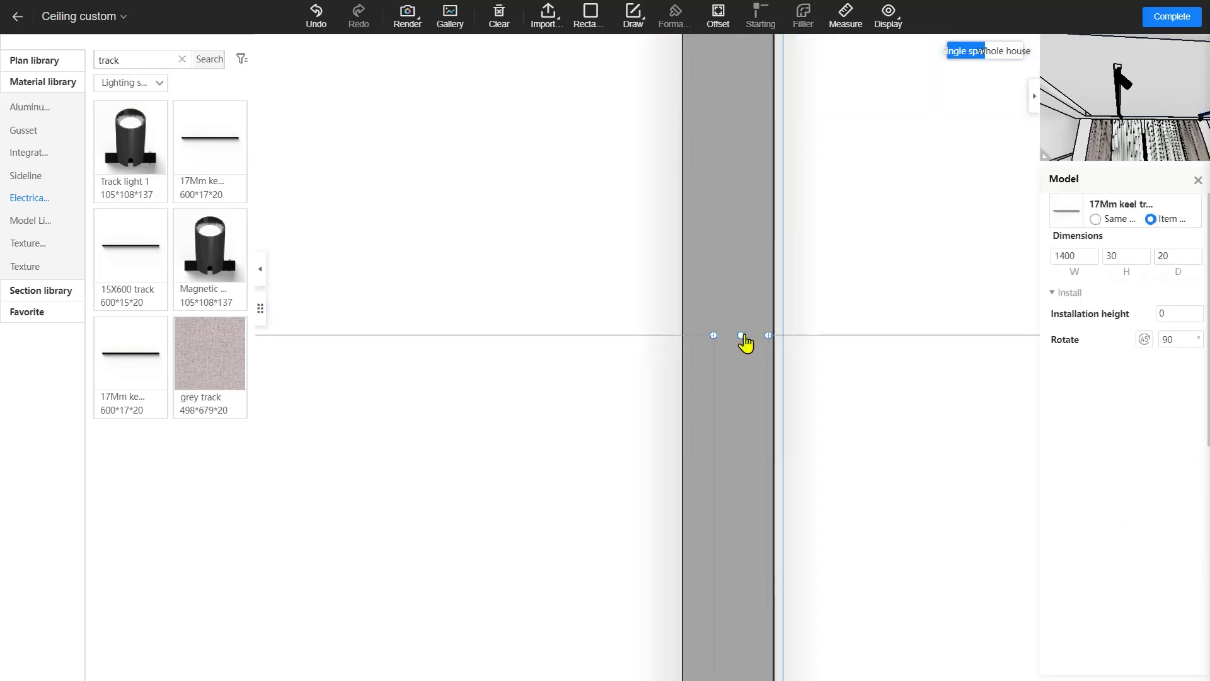
{"action": "left_click", "coordinate": [842, 291]}
{"action": "scroll", "coordinate": [846, 273], "scroll_direction": "down", "scroll_amount": 8}
{"action": "scroll", "coordinate": [810, 296], "scroll_direction": "up", "scroll_amount": 6}
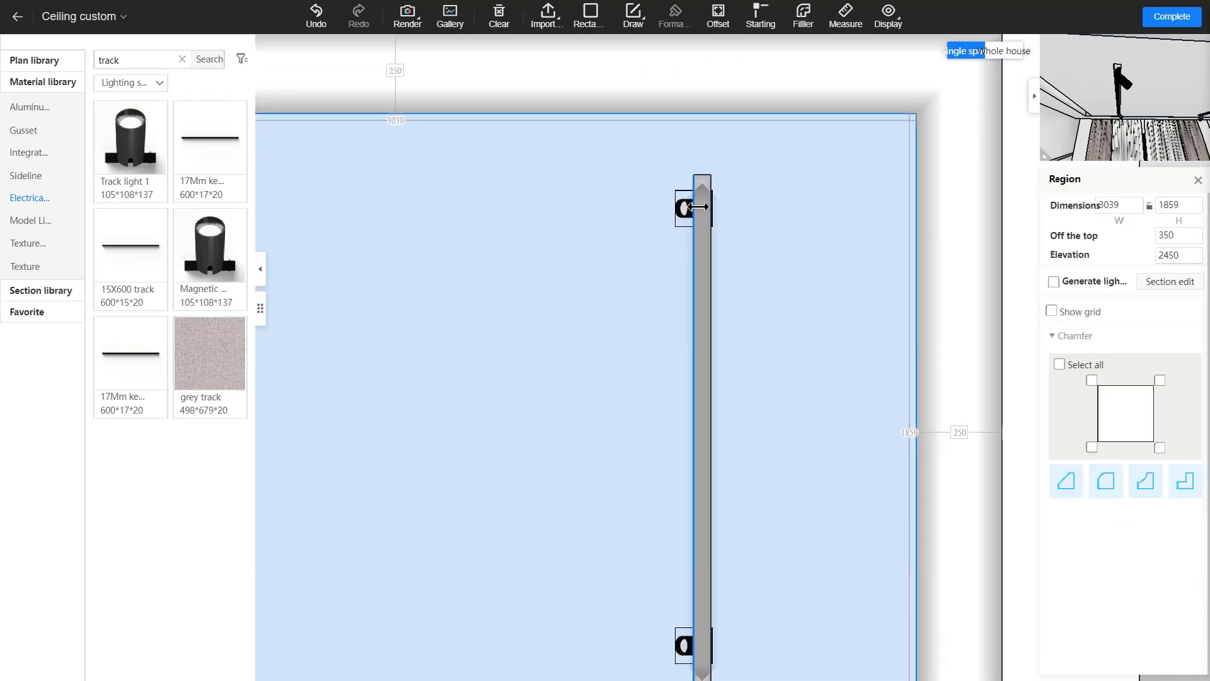
{"action": "scroll", "coordinate": [698, 207], "scroll_direction": "up", "scroll_amount": 3}
{"action": "left_click", "coordinate": [697, 211]}
{"action": "left_click_drag", "start_coordinate": [697, 211], "coordinate": [688, 221]}
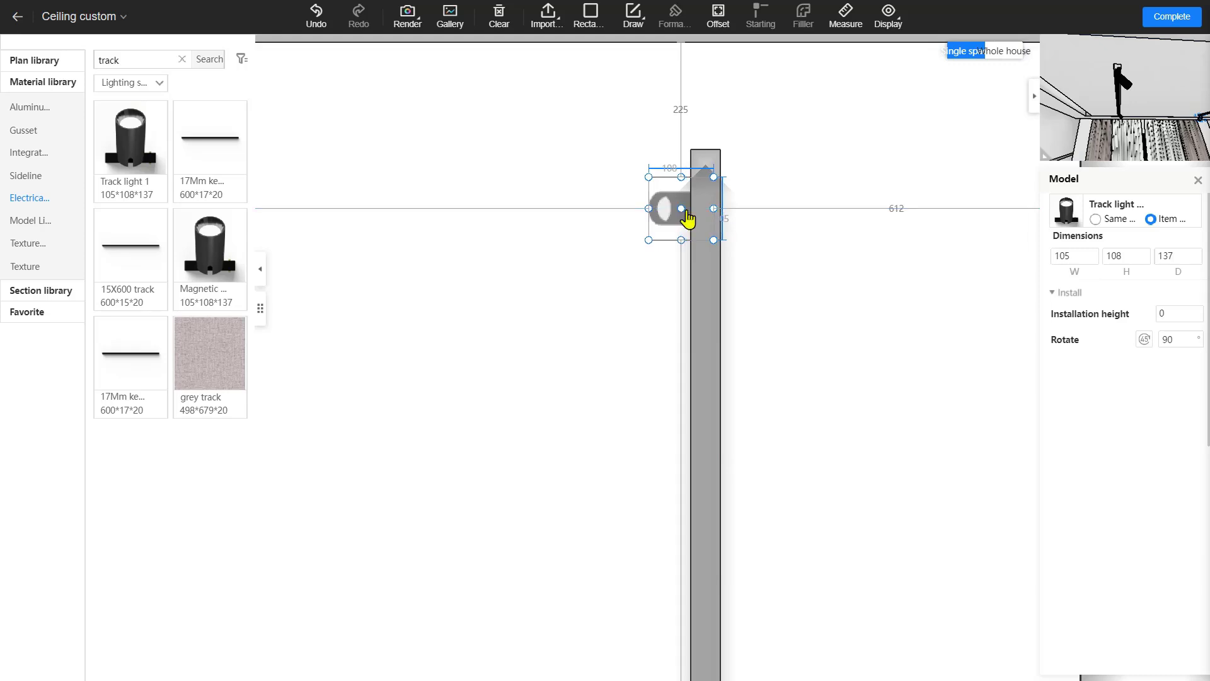
Shift the right track's lower light slightly towards the ceiling centre, to about 623 from the right edge, and complete the ceiling edit.
{"action": "left_click_drag", "start_coordinate": [748, 527], "coordinate": [765, 57]}
{"action": "left_click", "coordinate": [689, 513]}
{"action": "left_click_drag", "start_coordinate": [707, 512], "coordinate": [690, 518]}
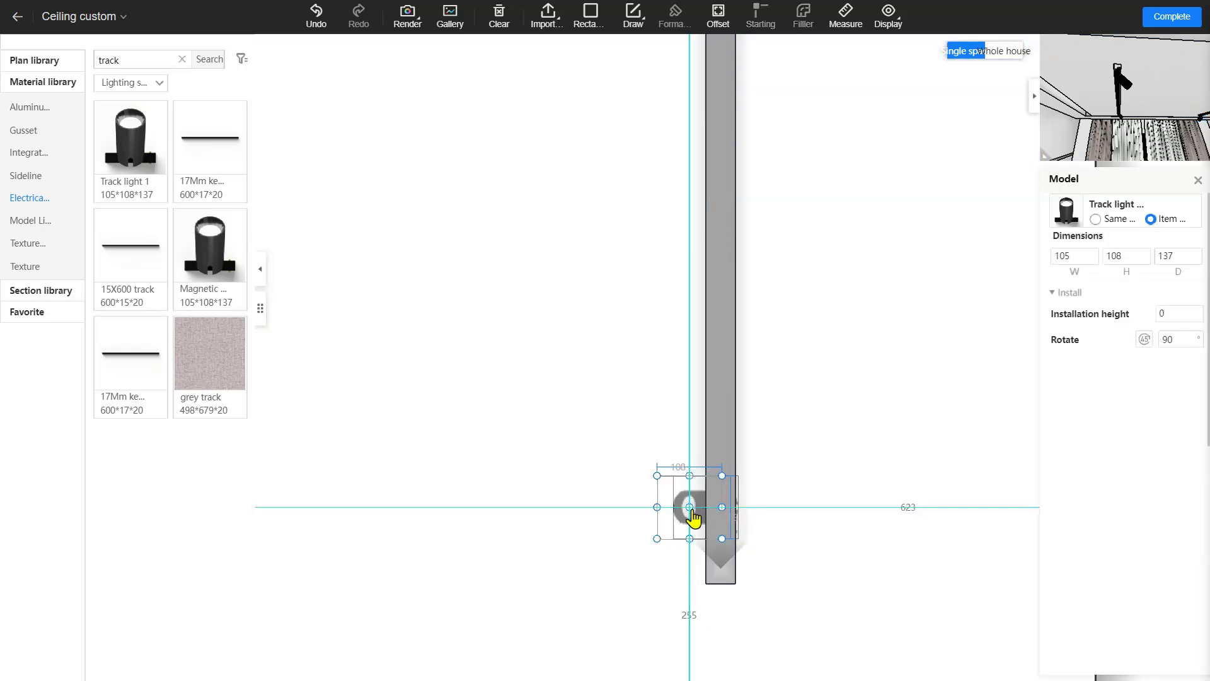
{"action": "left_click", "coordinate": [851, 441]}
{"action": "scroll", "coordinate": [895, 410], "scroll_direction": "down", "scroll_amount": 6}
{"action": "scroll", "coordinate": [511, 193], "scroll_direction": "up", "scroll_amount": 3}
{"action": "scroll", "coordinate": [512, 196], "scroll_direction": "up", "scroll_amount": 2}
{"action": "scroll", "coordinate": [512, 195], "scroll_direction": "down", "scroll_amount": 4}
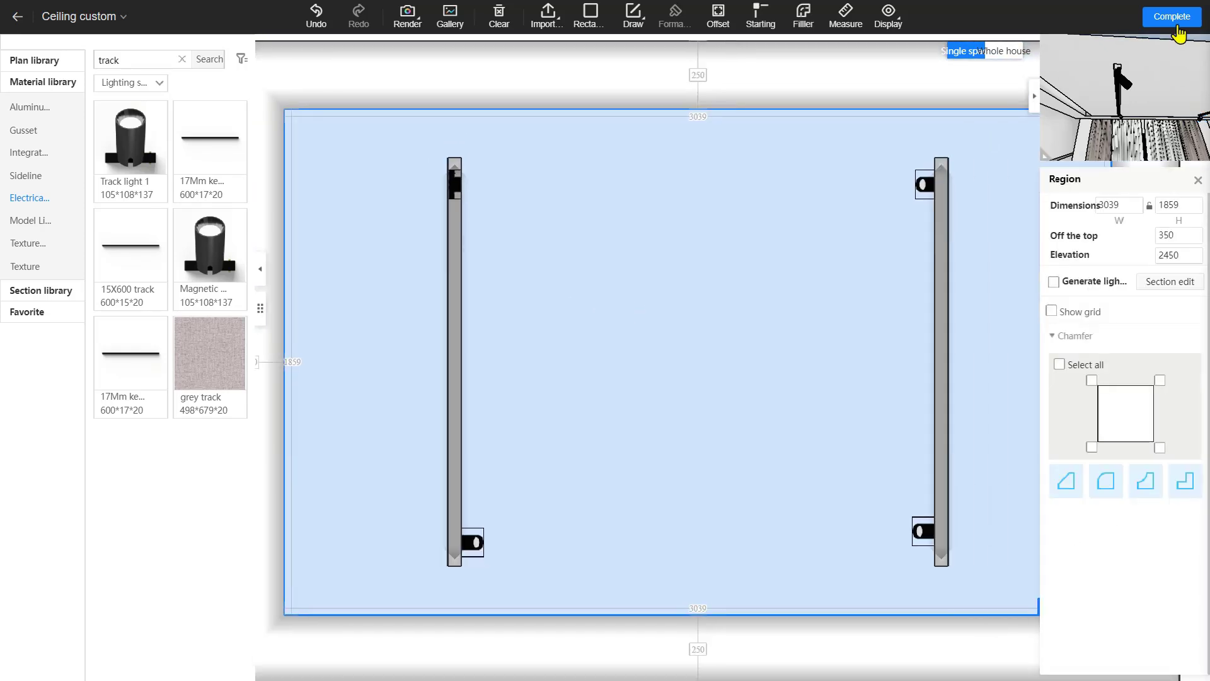
{"action": "left_click", "coordinate": [1172, 17]}
Examine the dining ceiling's light tracks and fixtures from several viewpoints in the roam view.
{"action": "key", "text": "s"}
{"action": "key", "text": "d"}
{"action": "left_click_drag", "start_coordinate": [880, 465], "coordinate": [1021, 488]}
{"action": "key", "text": "d"}
{"action": "key", "text": "a"}
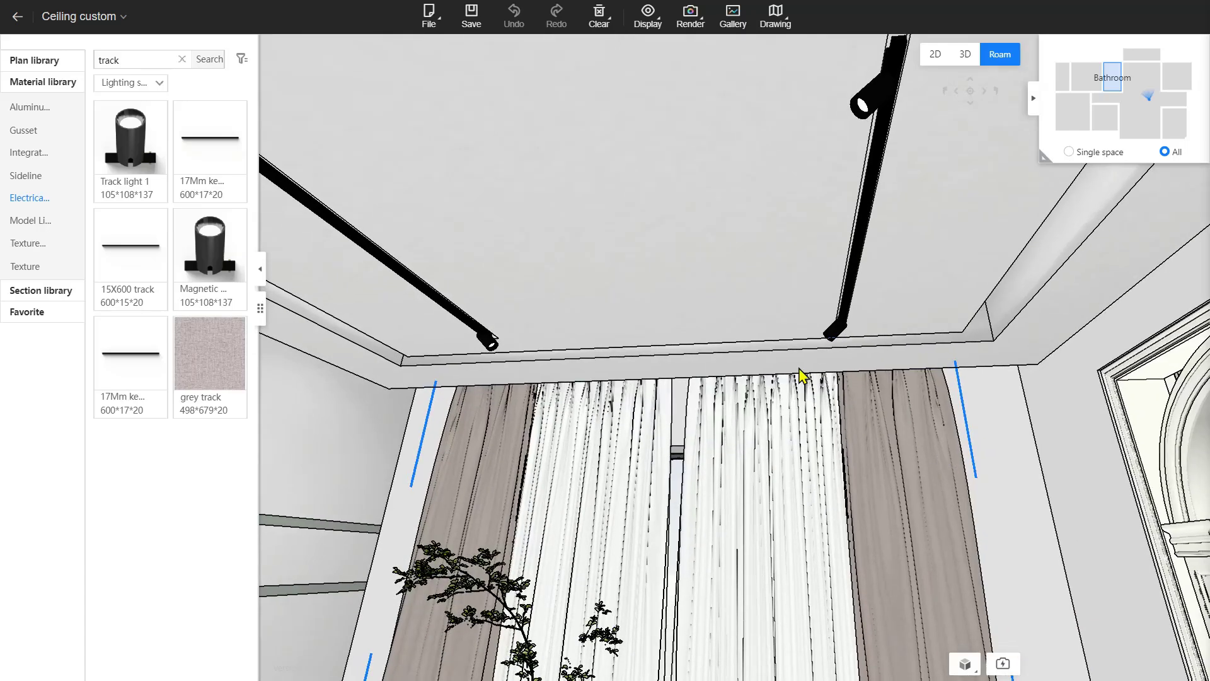
{"action": "left_click_drag", "start_coordinate": [796, 367], "coordinate": [742, 336]}
{"action": "key", "text": "w"}
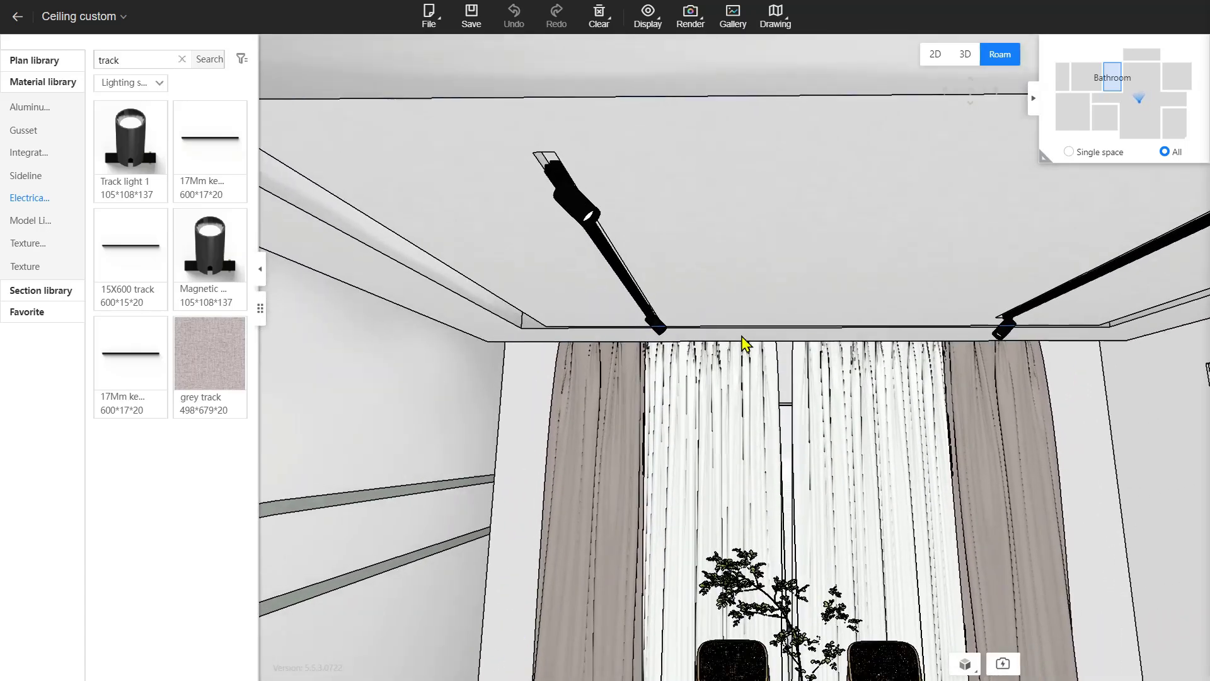
{"action": "key", "text": "d"}
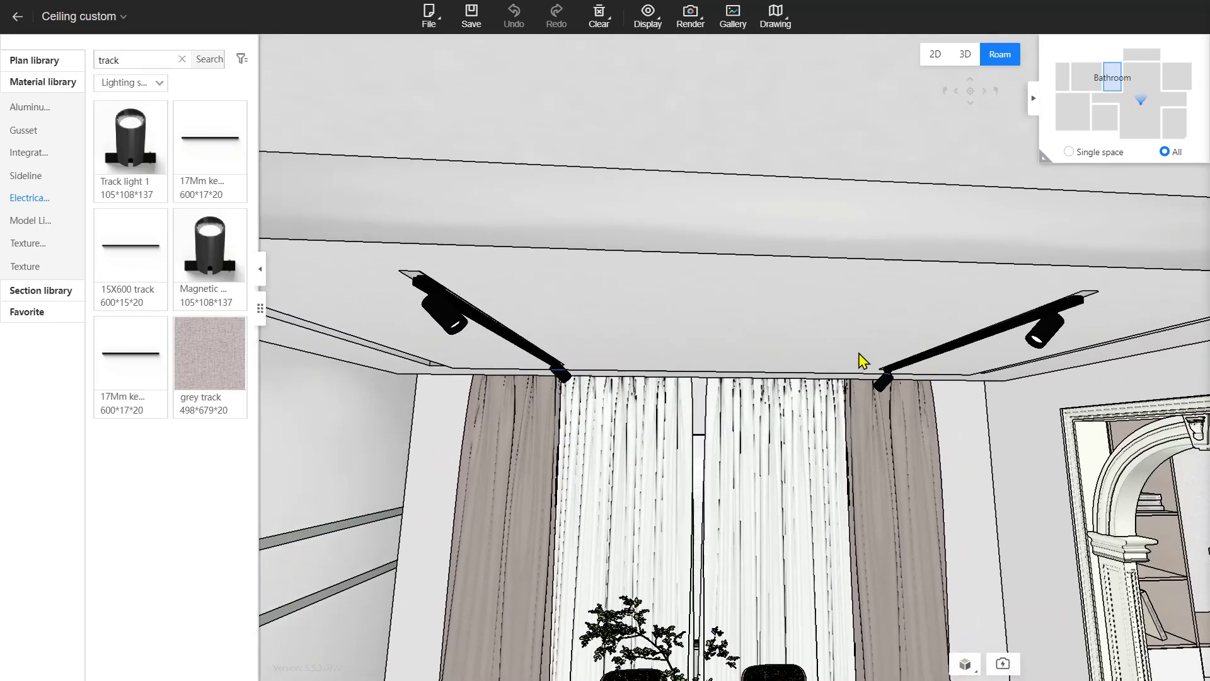
{"action": "left_click_drag", "start_coordinate": [859, 354], "coordinate": [824, 210]}
{"action": "key", "text": "d"}
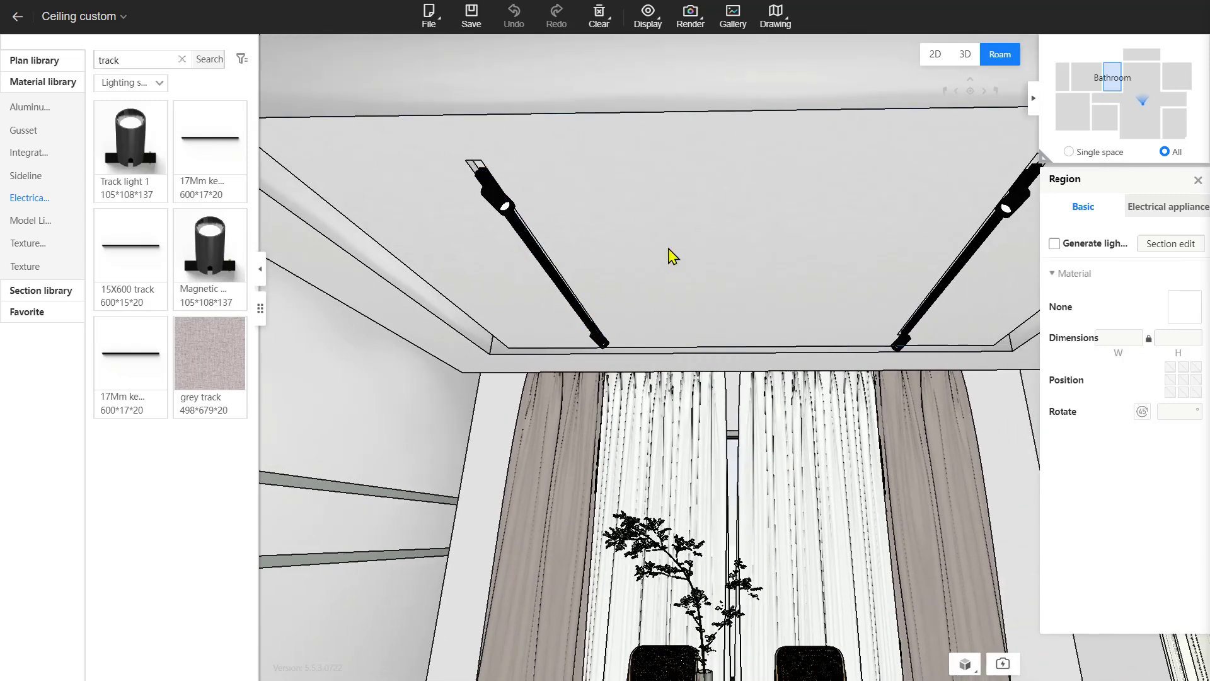
Reopen the ceiling for editing and place a 600 x 17 x 18 17Mm keel light from Rectangle Lights & Downlights & Spotlights between the tracks.
{"action": "double_click", "coordinate": [697, 212]}
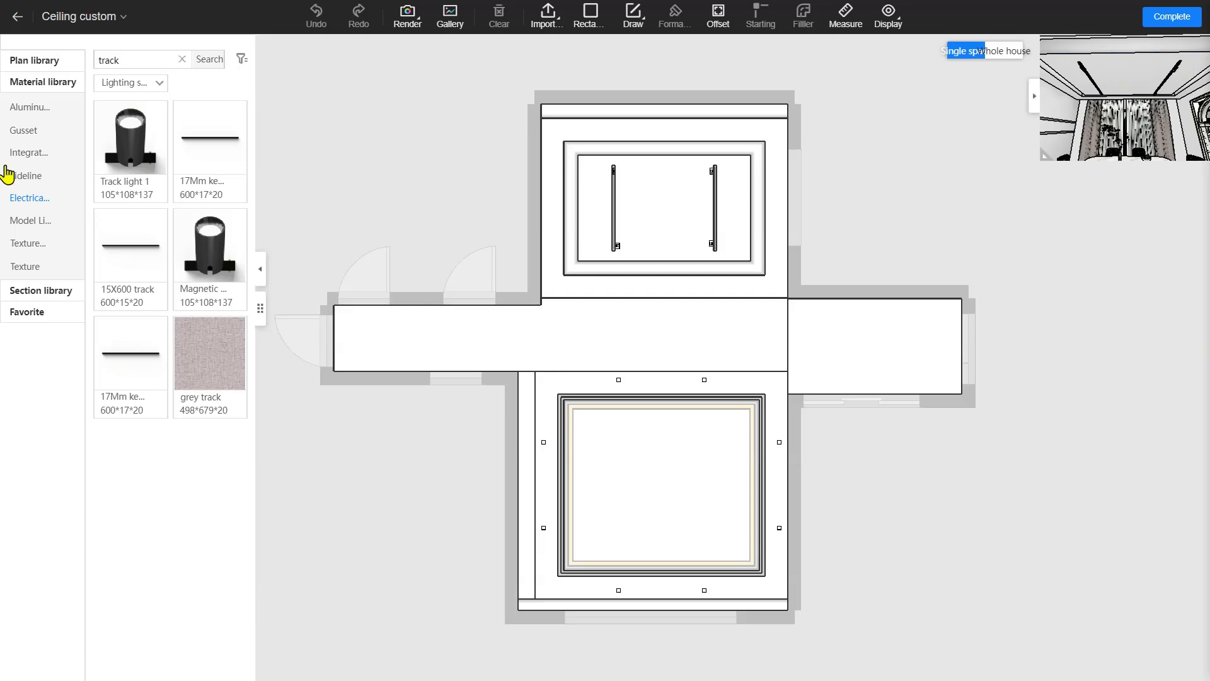
{"action": "left_click", "coordinate": [142, 87]}
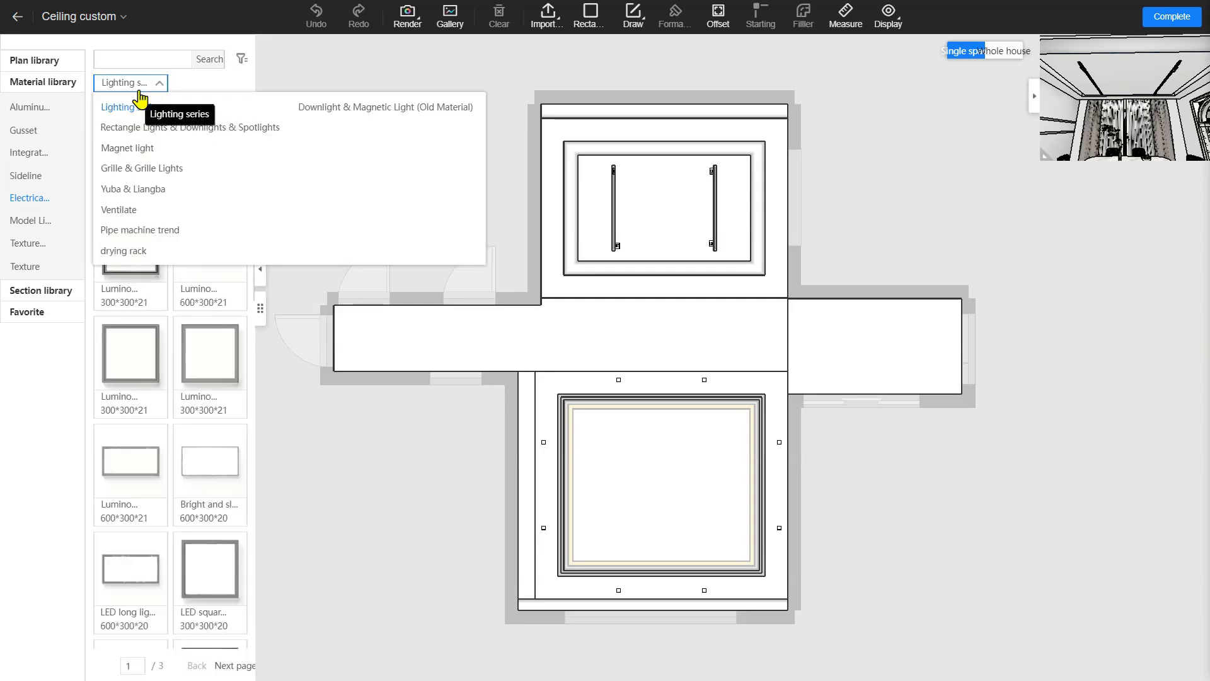
{"action": "left_click", "coordinate": [184, 134]}
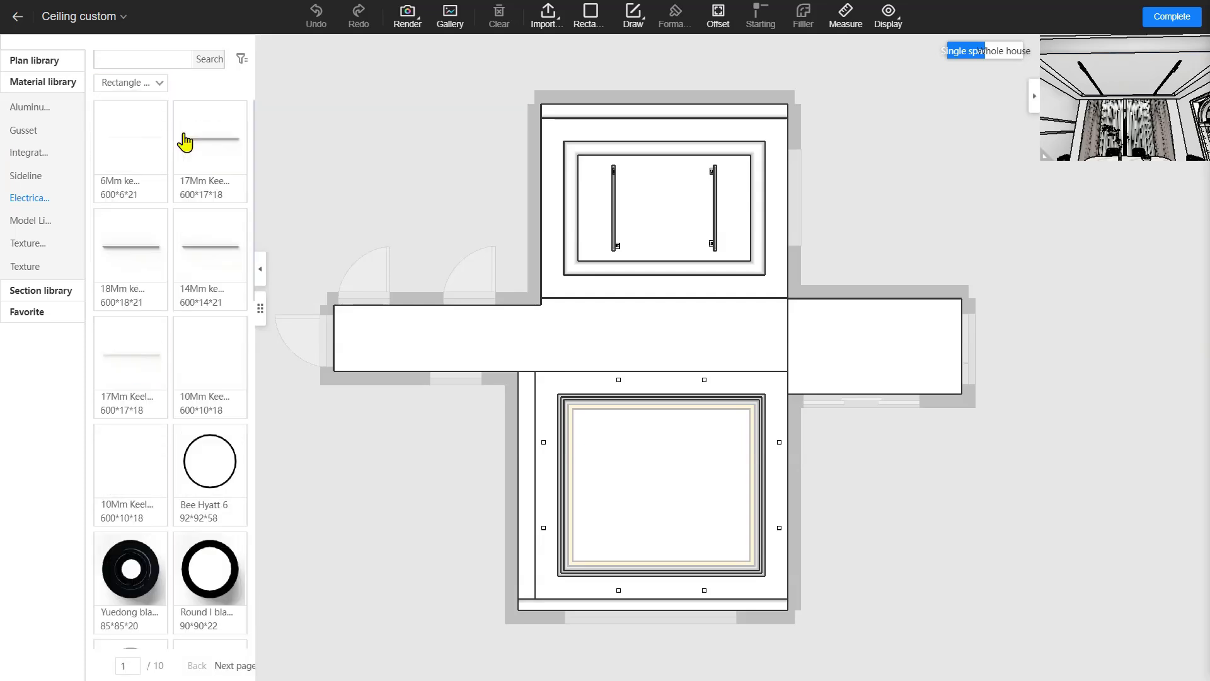
{"action": "left_click", "coordinate": [210, 138]}
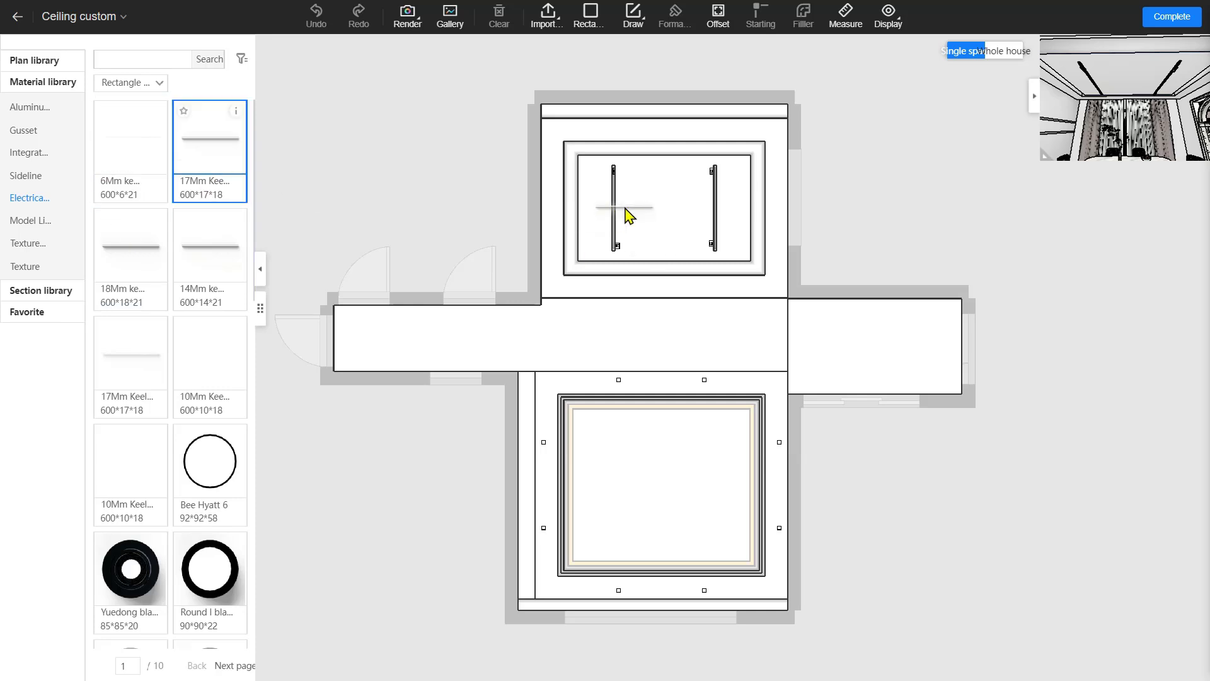
{"action": "scroll", "coordinate": [643, 218], "scroll_direction": "up", "scroll_amount": 6}
{"action": "left_click", "coordinate": [656, 208]}
{"action": "scroll", "coordinate": [657, 211], "scroll_direction": "down", "scroll_amount": 2}
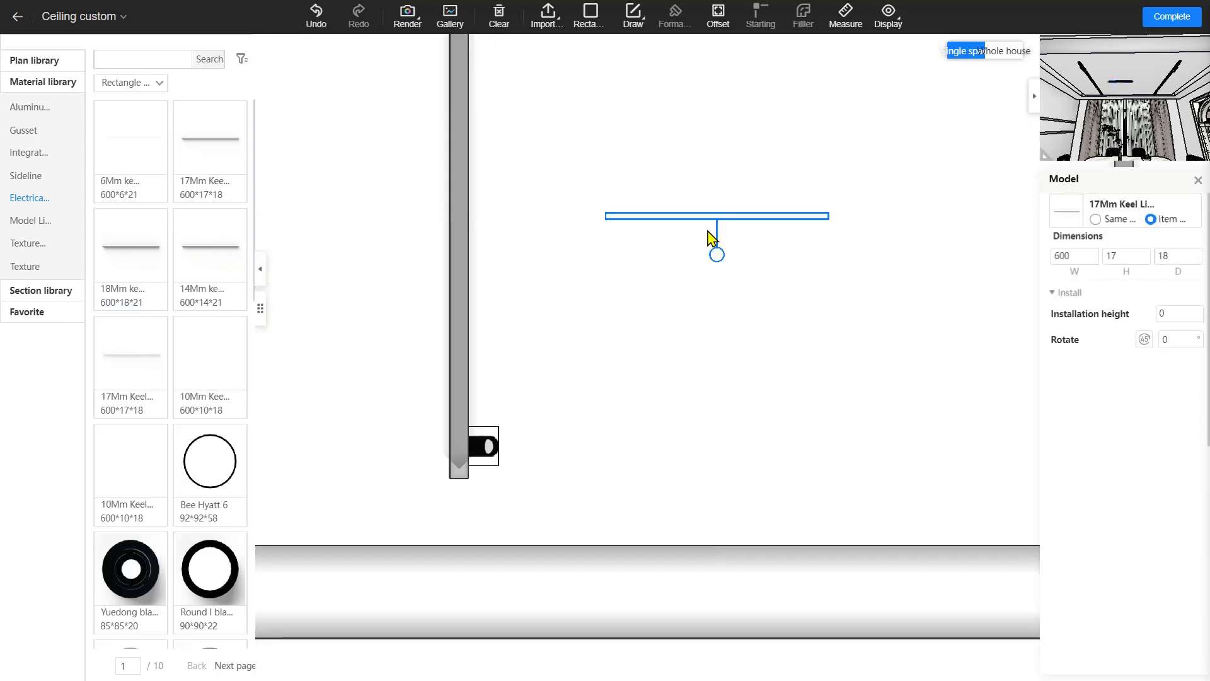
Rotate the keel light 90° and set its W dimension to 1000.
{"action": "left_click_drag", "start_coordinate": [716, 249], "coordinate": [753, 217]}
{"action": "scroll", "coordinate": [716, 235], "scroll_direction": "up", "scroll_amount": 2}
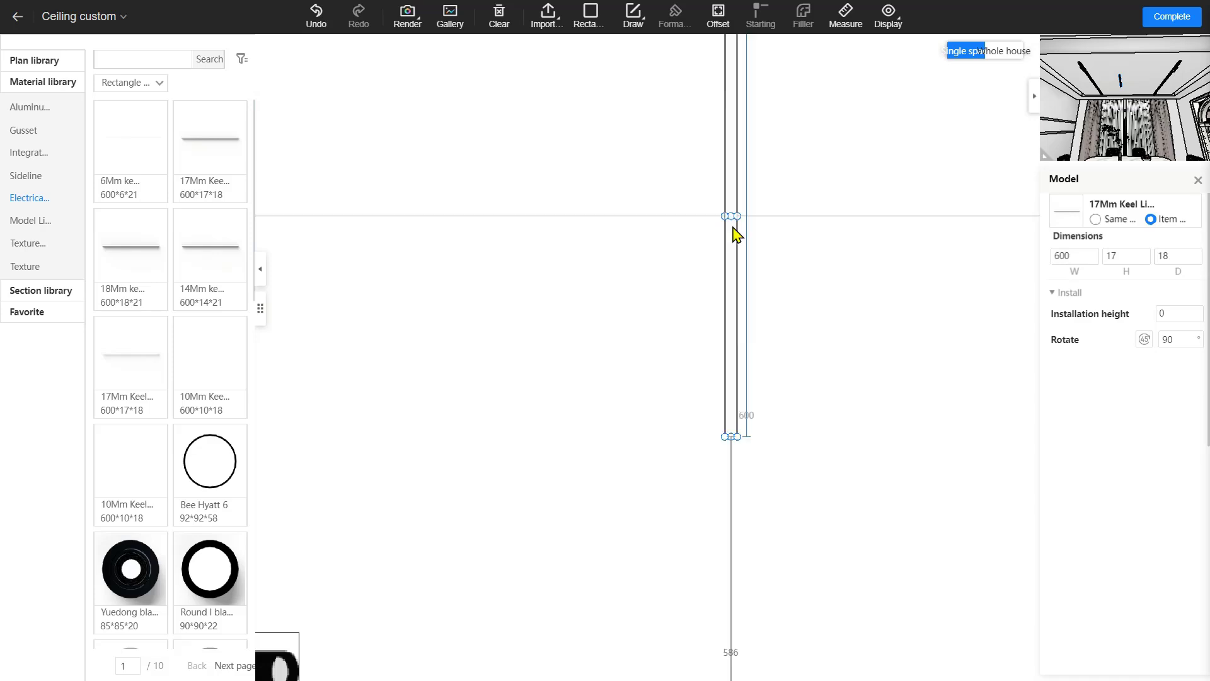
{"action": "left_click", "coordinate": [1081, 255]}
{"action": "type", "text": "100"}
{"action": "key", "text": "Return"}
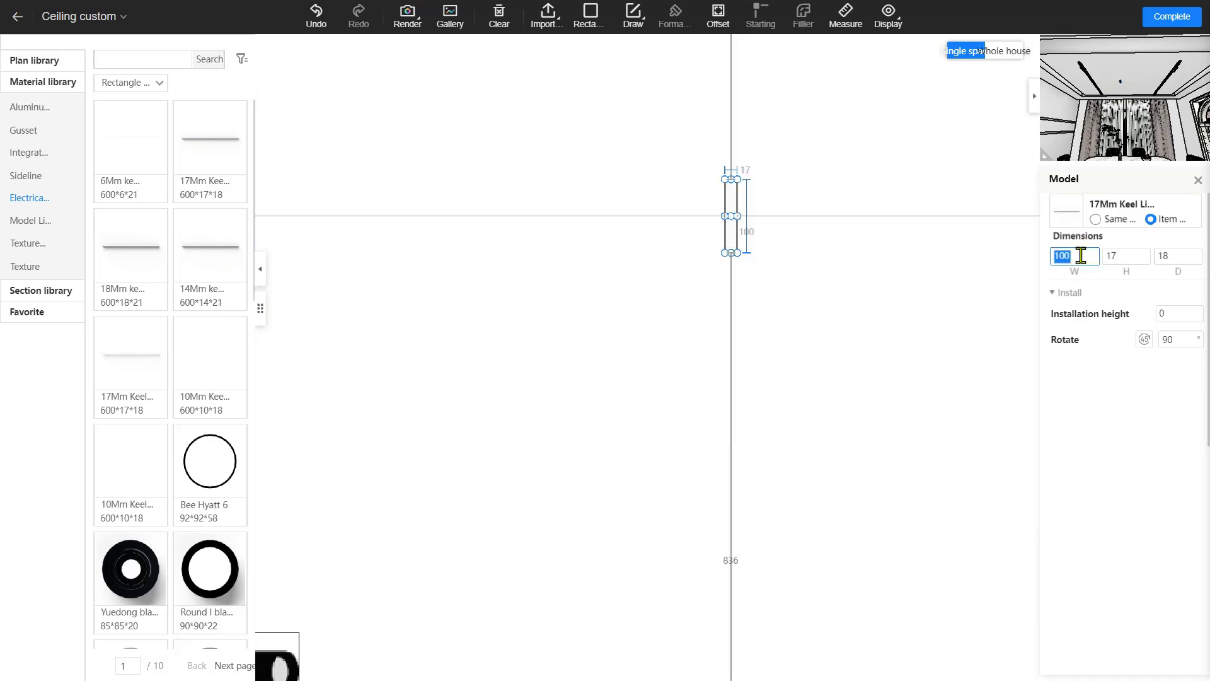
{"action": "left_click", "coordinate": [1120, 259]}
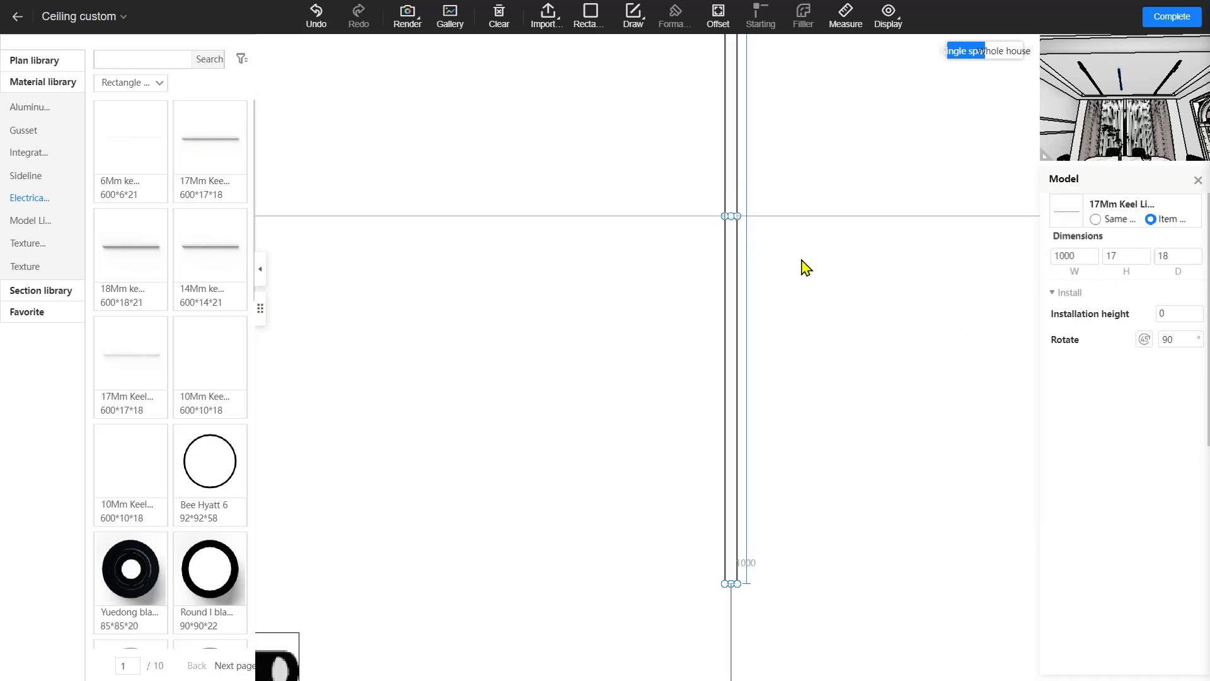
Move the 1000 x 17 keel light onto the left track, between its two track lights.
{"action": "left_click", "coordinate": [730, 236]}
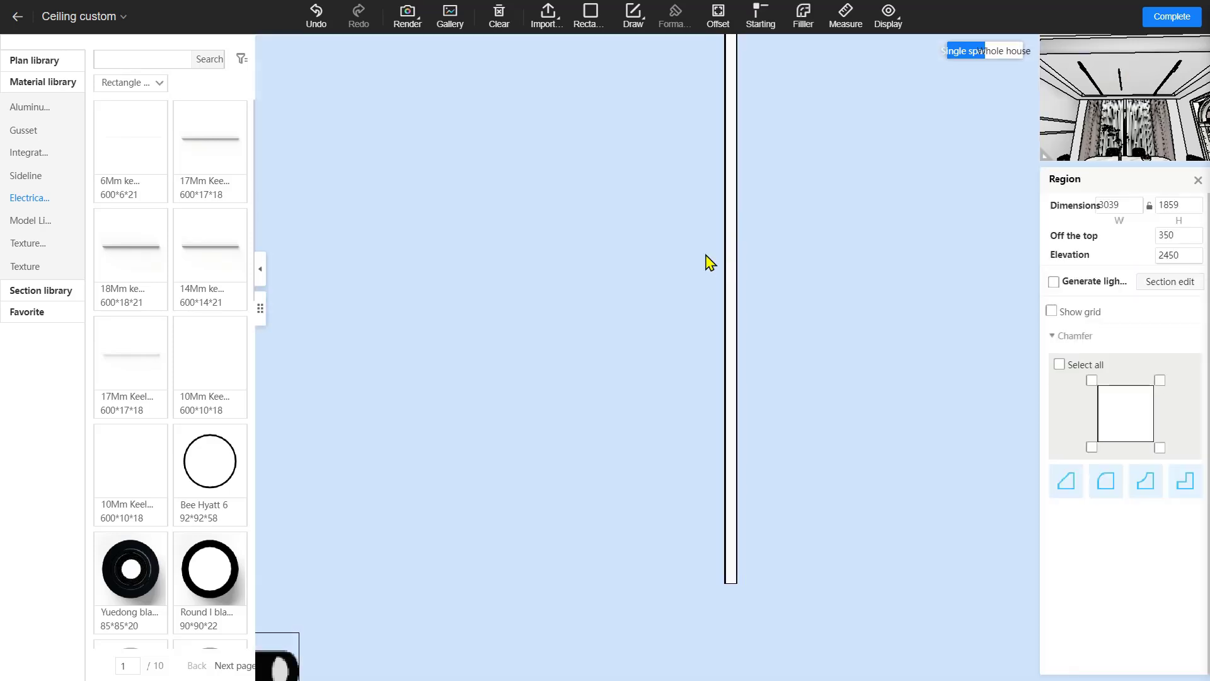
{"action": "left_click", "coordinate": [716, 246]}
{"action": "left_click_drag", "start_coordinate": [716, 245], "coordinate": [539, 227]}
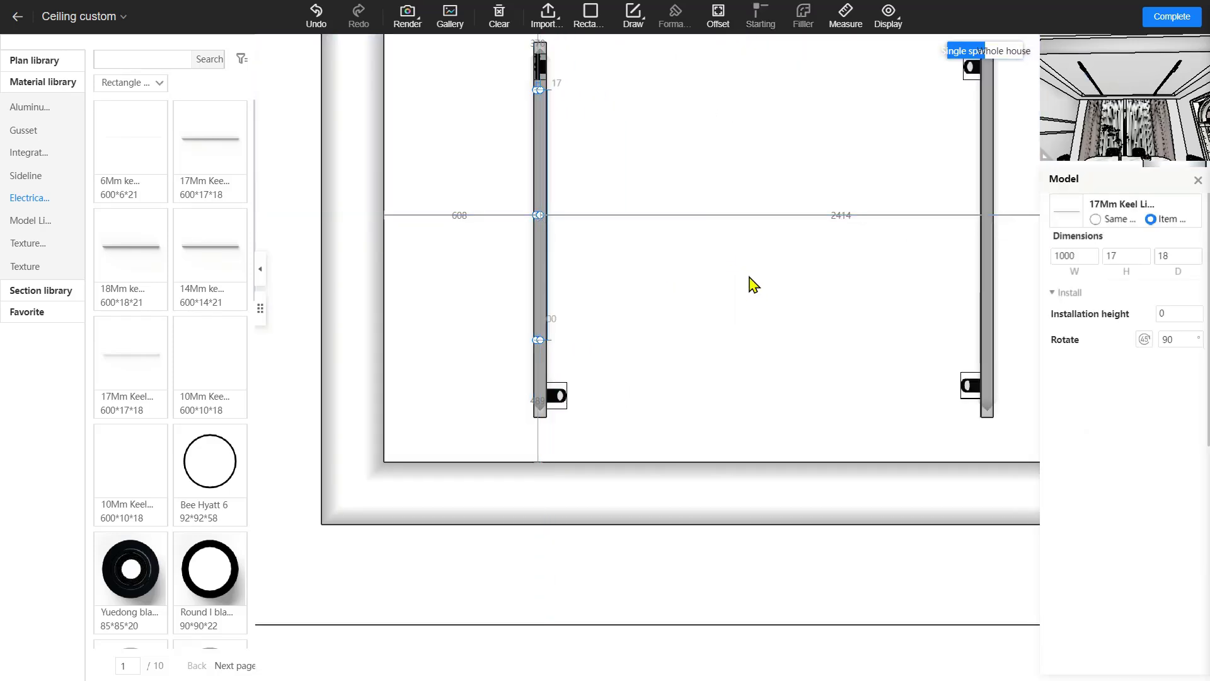
Place another 17Mm keel light between the two dining ceiling tracks and set its W dimension to 1000.
{"action": "left_click", "coordinate": [638, 272]}
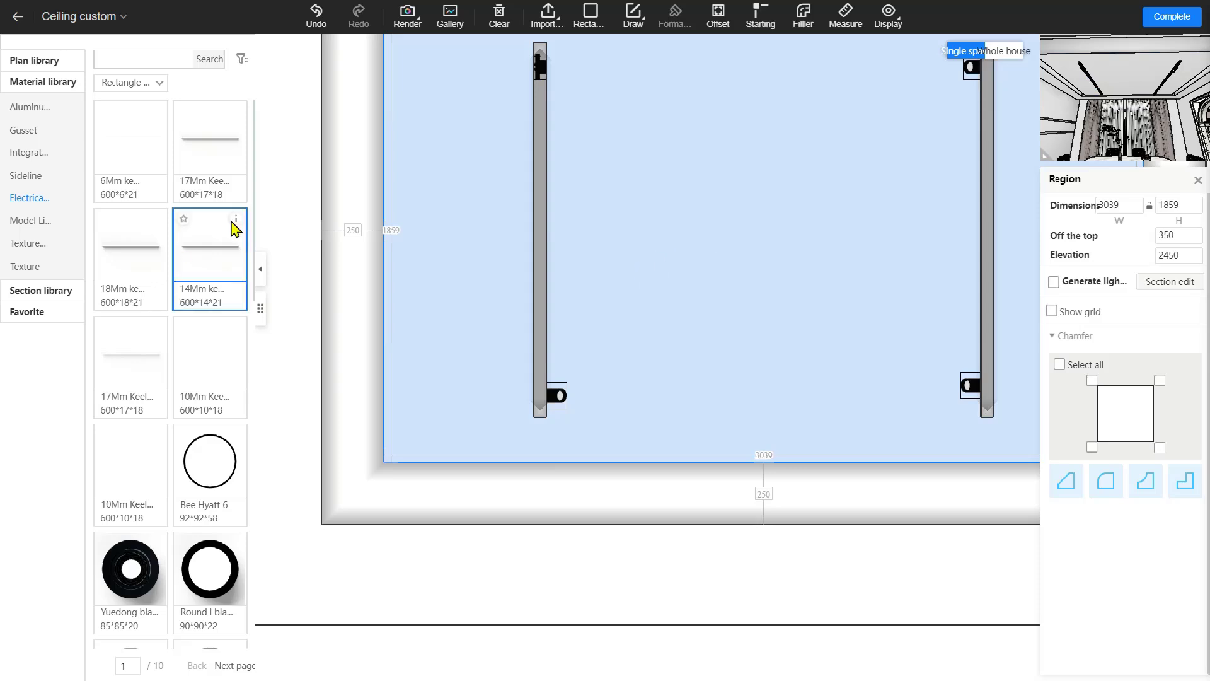
{"action": "left_click_drag", "start_coordinate": [210, 151], "coordinate": [917, 178]}
{"action": "left_click", "coordinate": [1069, 254]}
{"action": "type", "text": "1"}
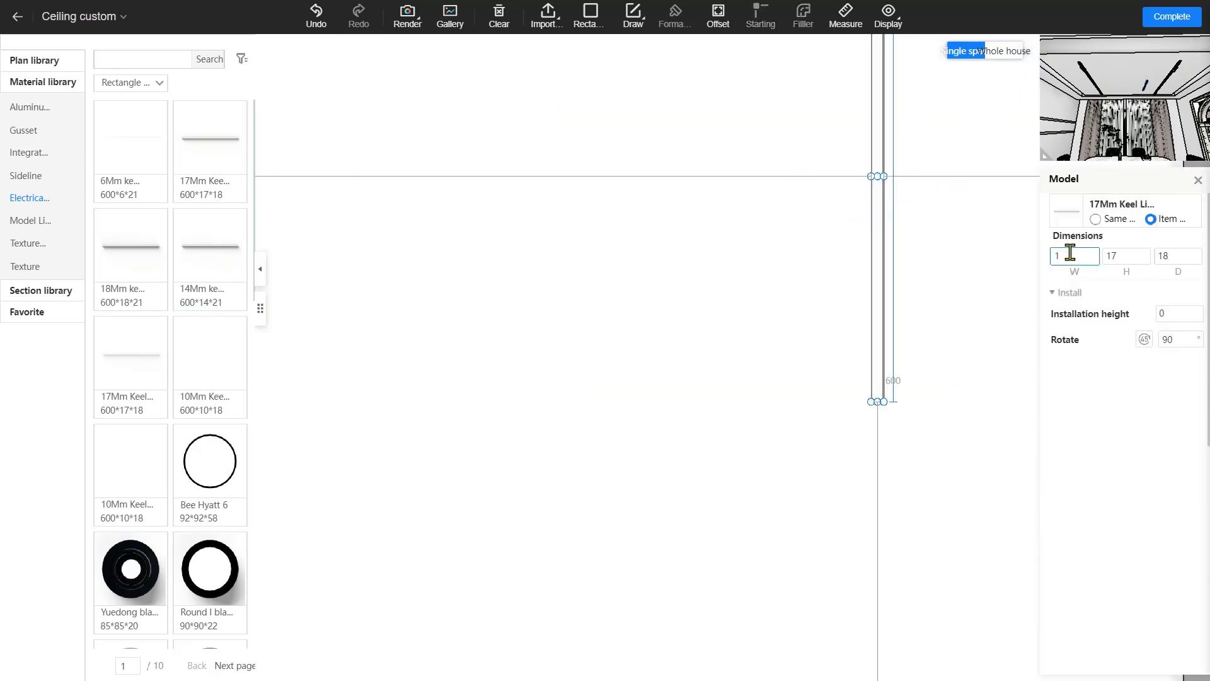
{"action": "type", "text": "000"}
Move the new 1000 x 17 keel light onto the right track and complete the ceiling editing.
{"action": "scroll", "coordinate": [911, 200], "scroll_direction": "down", "scroll_amount": 3}
{"action": "right_click_drag", "start_coordinate": [911, 200], "coordinate": [665, 273]}
{"action": "scroll", "coordinate": [581, 252], "scroll_direction": "up", "scroll_amount": 3}
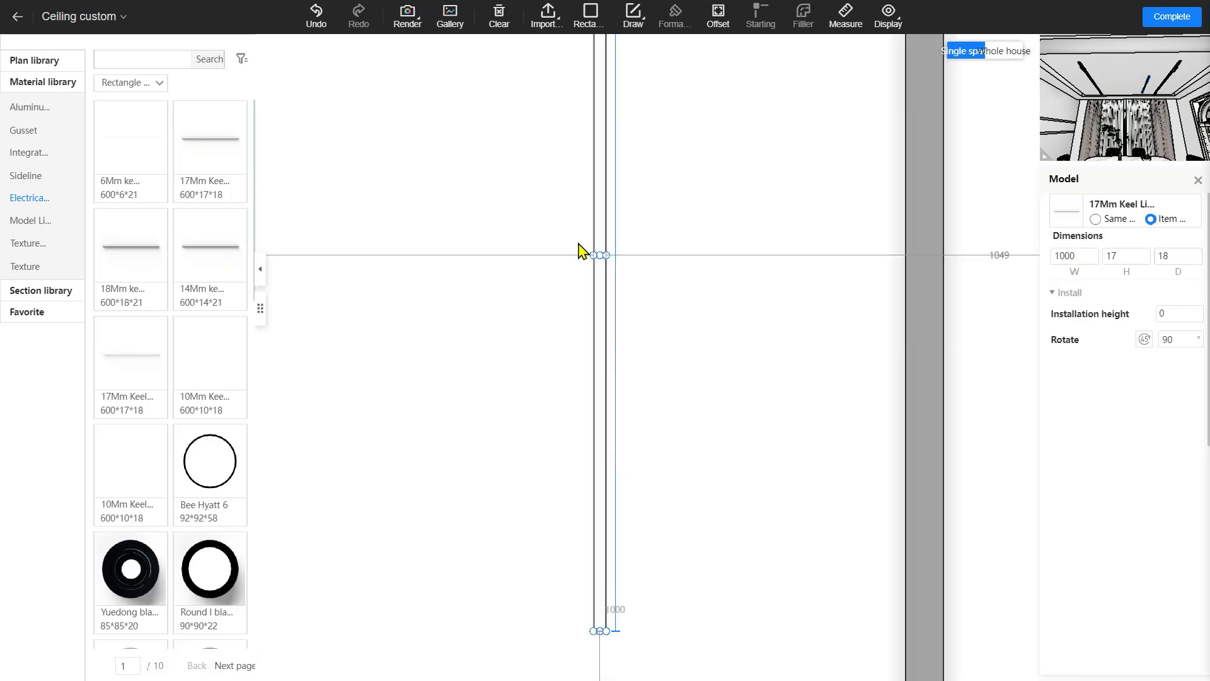
{"action": "left_click_drag", "start_coordinate": [601, 260], "coordinate": [918, 419]}
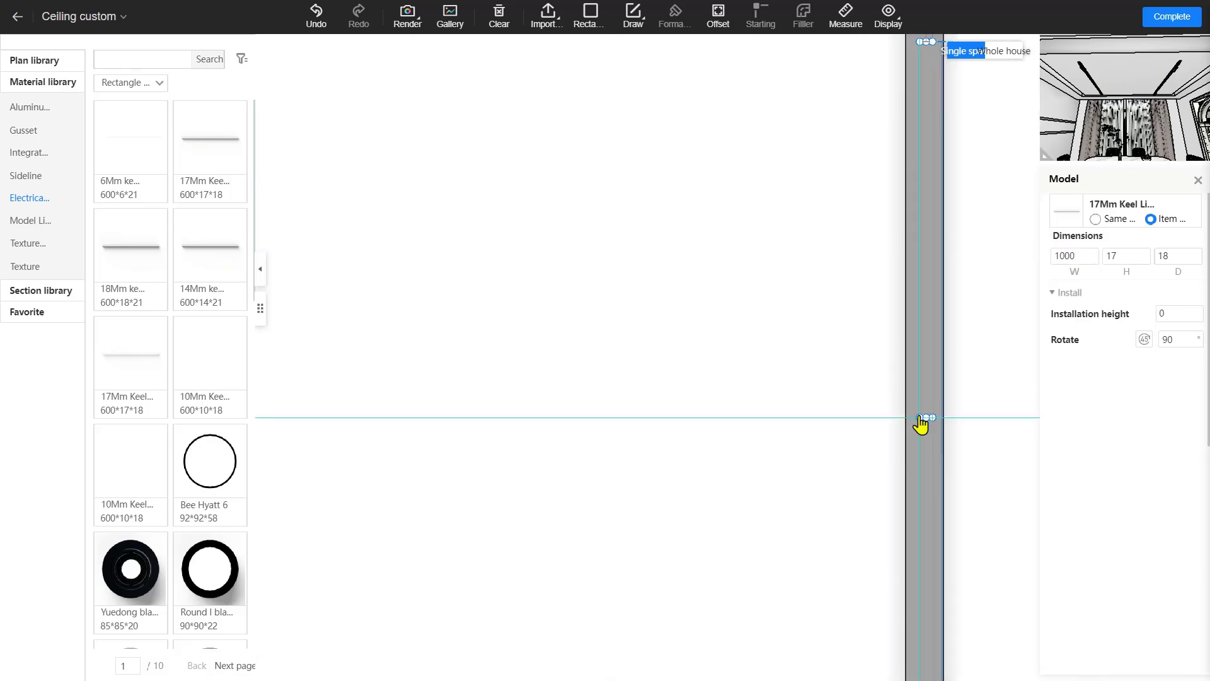
{"action": "left_click", "coordinate": [833, 372]}
{"action": "left_click", "coordinate": [1172, 16]}
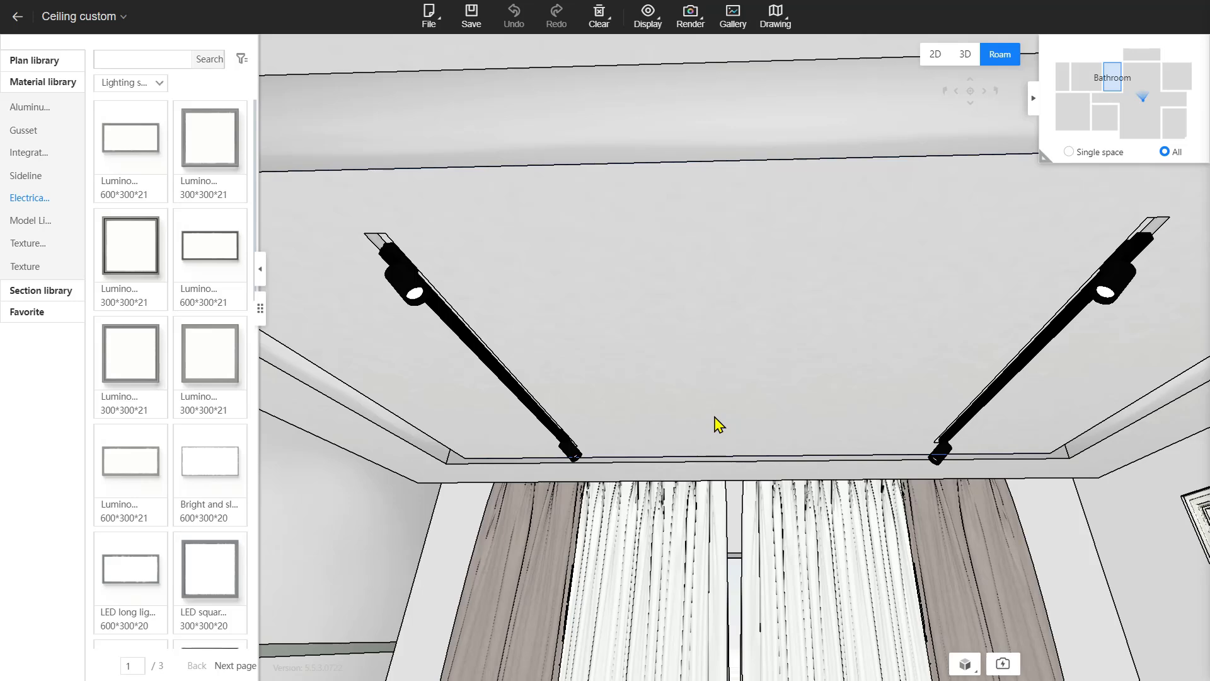
Find the Metal textures in the material library and apply Brushed ash-1 to the front side face of the dining ceiling's suspended panel.
{"action": "key", "text": "s"}
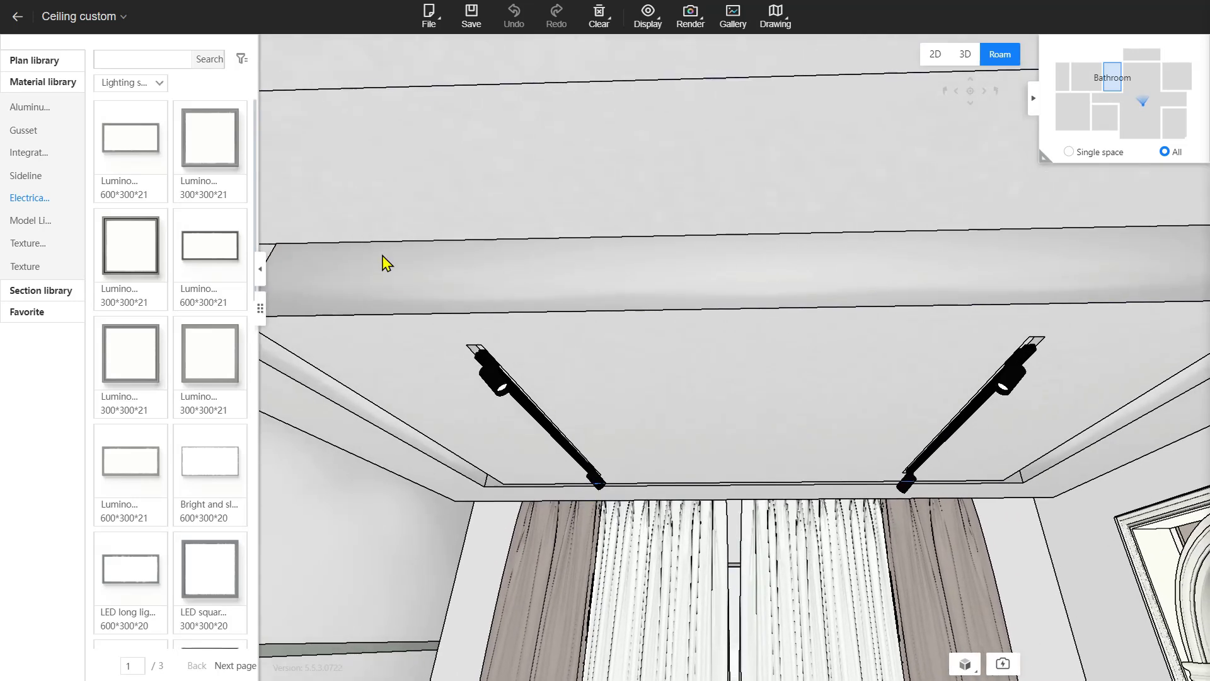
{"action": "left_click_drag", "start_coordinate": [964, 295], "coordinate": [753, 351]}
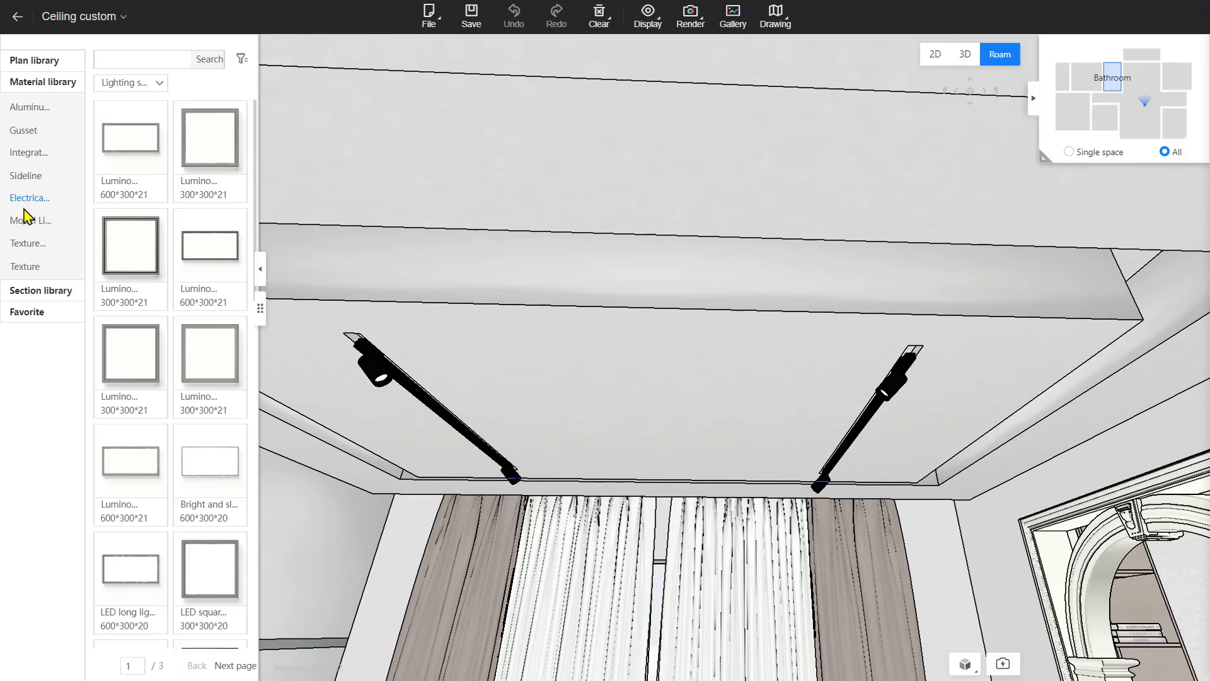
{"action": "left_click", "coordinate": [30, 275]}
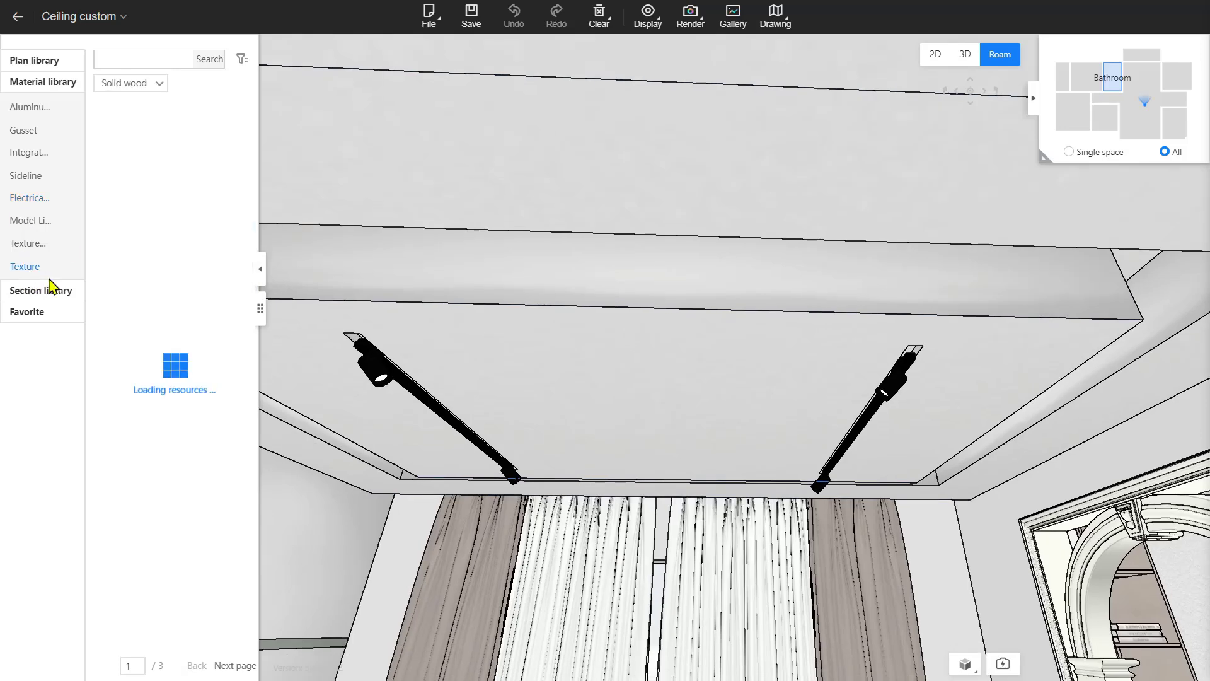
{"action": "left_click", "coordinate": [149, 92]}
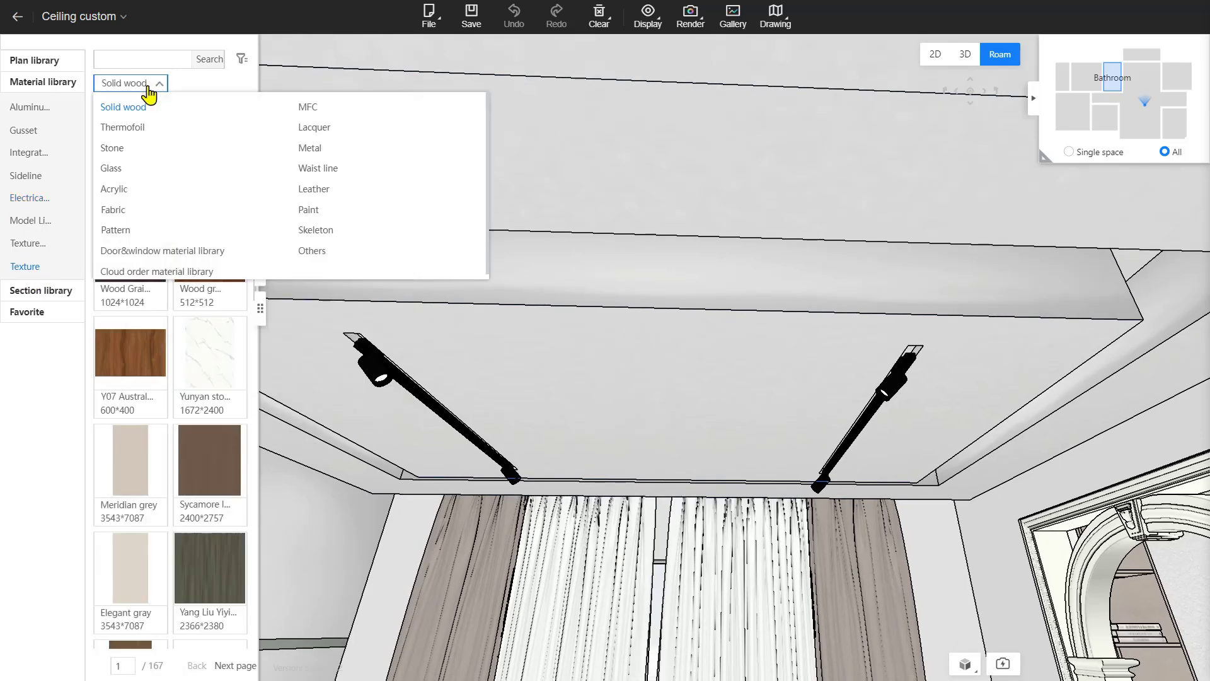
{"action": "left_click", "coordinate": [309, 148]}
{"action": "left_click", "coordinate": [205, 145]}
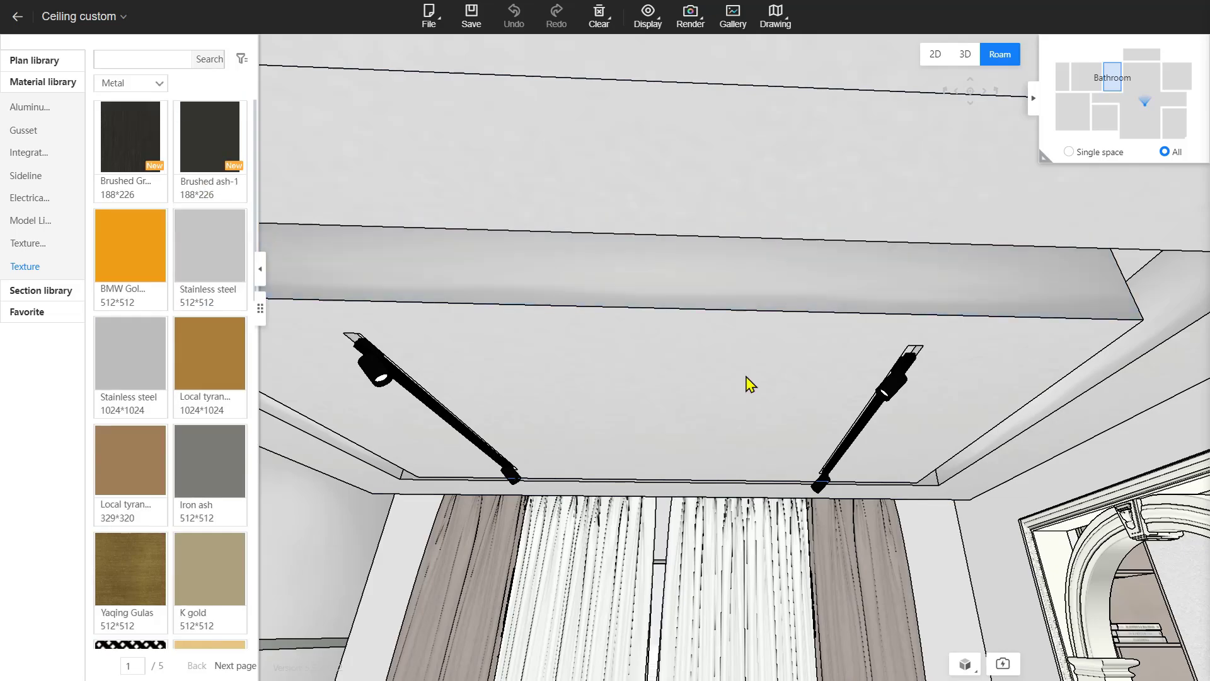
{"action": "mouse_move", "coordinate": [747, 378]}
{"action": "left_mouse_down"}
{"action": "mouse_move", "coordinate": [609, 390]}
{"action": "mouse_move", "coordinate": [619, 365]}
{"action": "mouse_move", "coordinate": [597, 344]}
{"action": "left_mouse_up"}
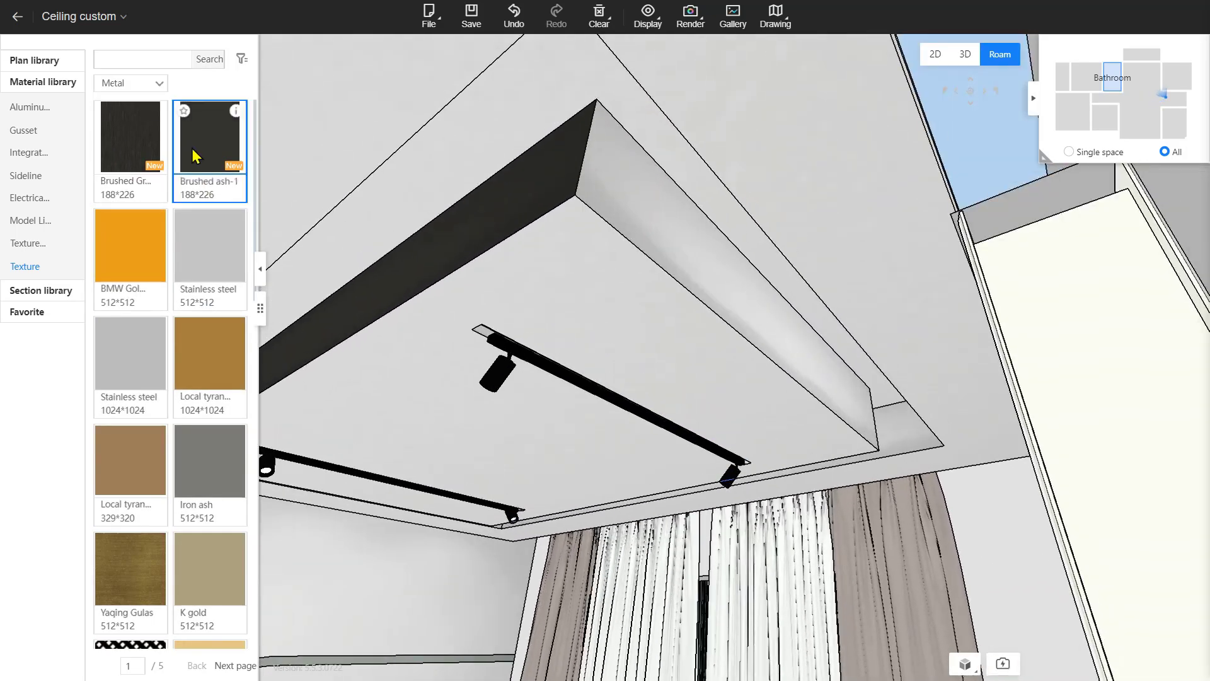
Apply the Brushed ash-1 texture to the adjoining right side face of the suspended ceiling panel.
{"action": "left_click", "coordinate": [192, 149]}
{"action": "left_click", "coordinate": [670, 224]}
{"action": "left_click_drag", "start_coordinate": [693, 353], "coordinate": [662, 403]}
{"action": "scroll", "coordinate": [737, 398], "scroll_direction": "up", "scroll_amount": 3}
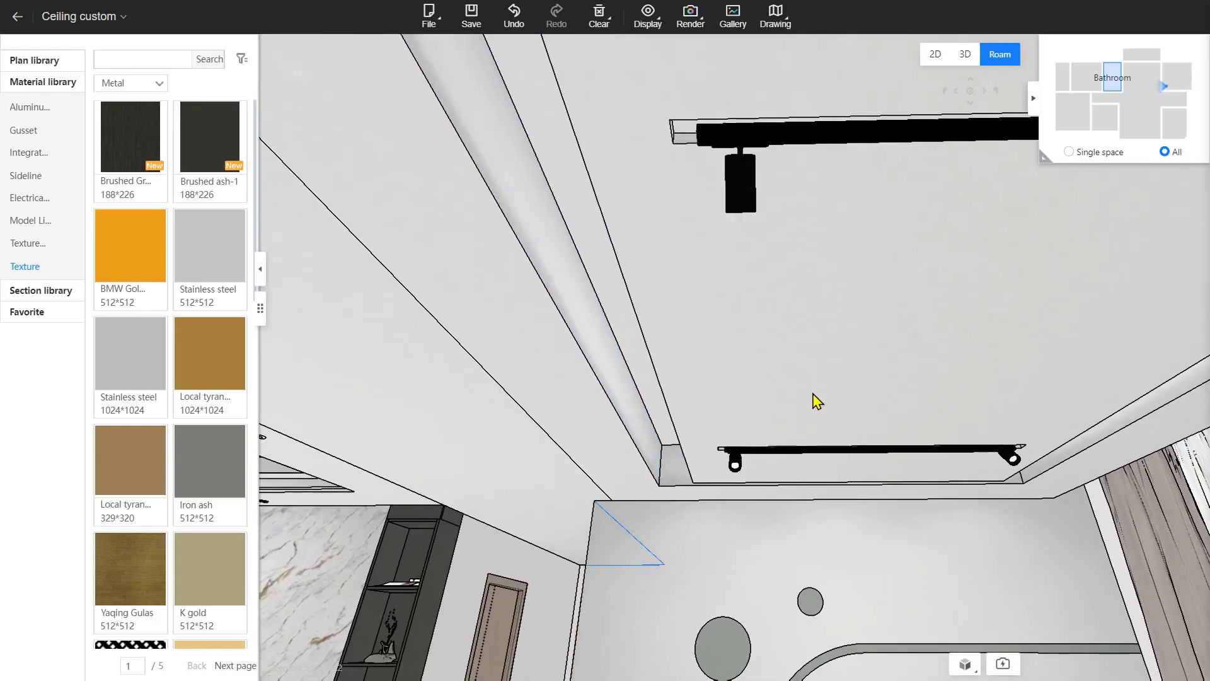
Apply Brushed ash-1 to the remaining vertical side faces of the suspended panel, starting with the long face by the white curtains.
{"action": "left_click_drag", "start_coordinate": [813, 394], "coordinate": [719, 383]}
{"action": "key", "text": "d"}
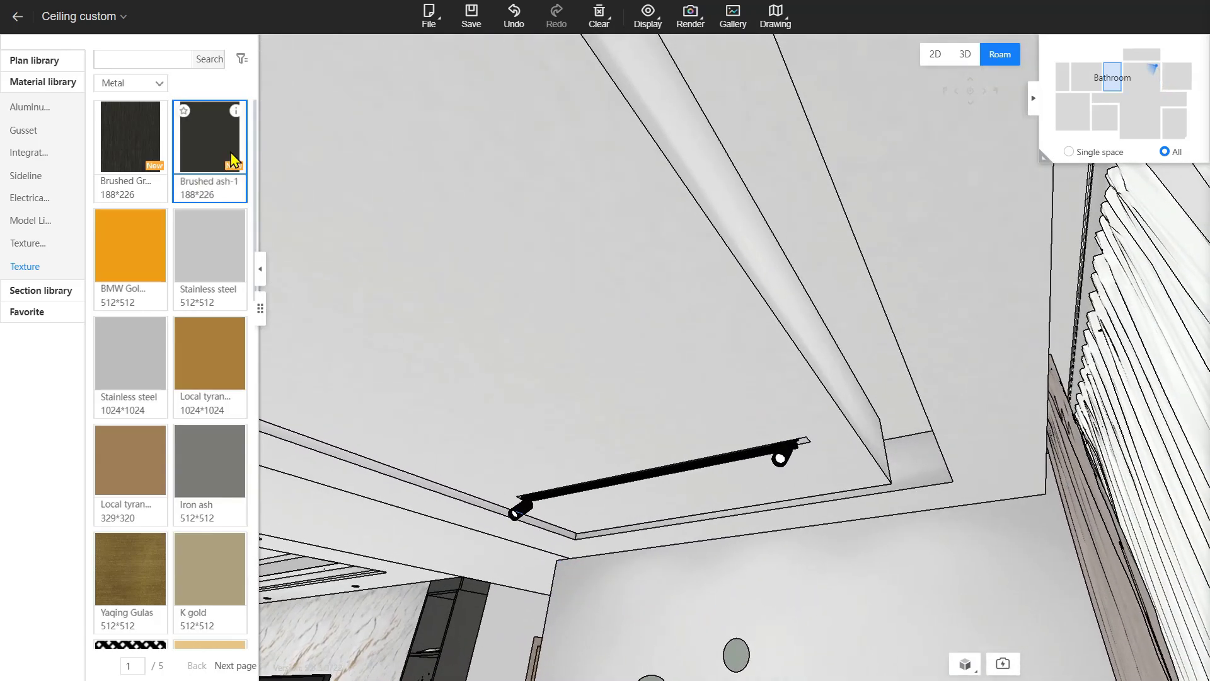
{"action": "mouse_move", "coordinate": [232, 159]}
{"action": "left_mouse_down"}
{"action": "mouse_move", "coordinate": [696, 203]}
{"action": "mouse_move", "coordinate": [675, 364]}
{"action": "mouse_move", "coordinate": [292, 399]}
{"action": "mouse_move", "coordinate": [404, 305]}
{"action": "left_mouse_up"}
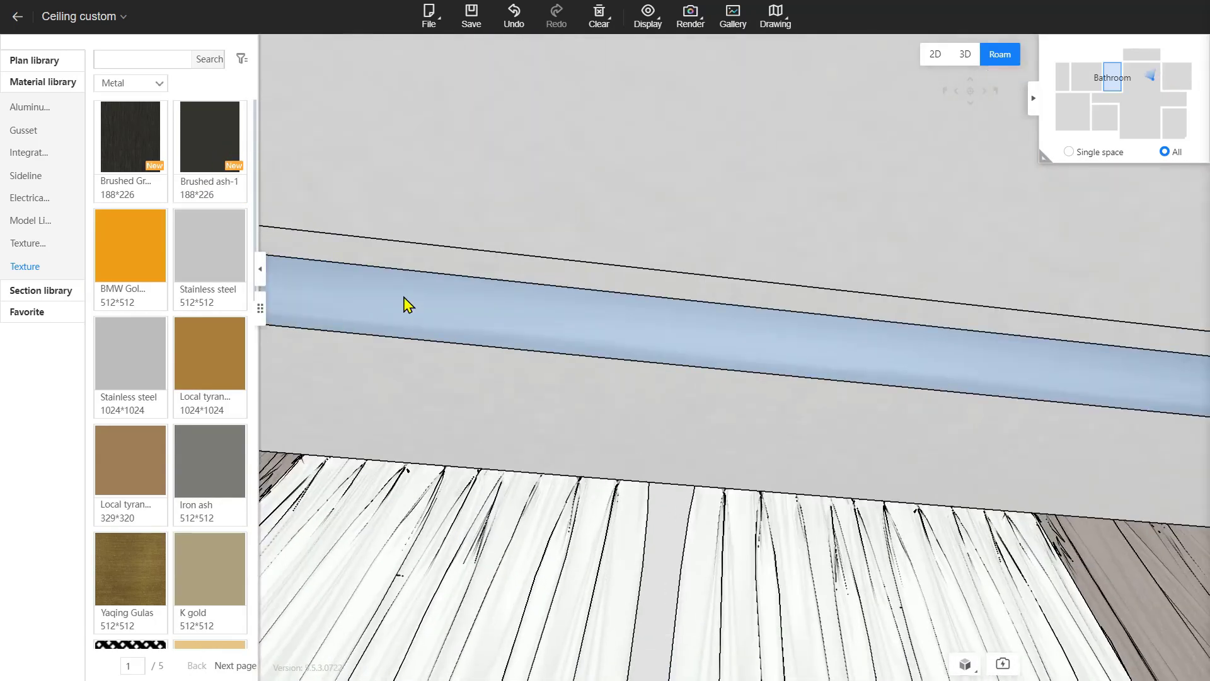
{"action": "key", "text": "s"}
{"action": "left_click_drag", "start_coordinate": [330, 289], "coordinate": [527, 352]}
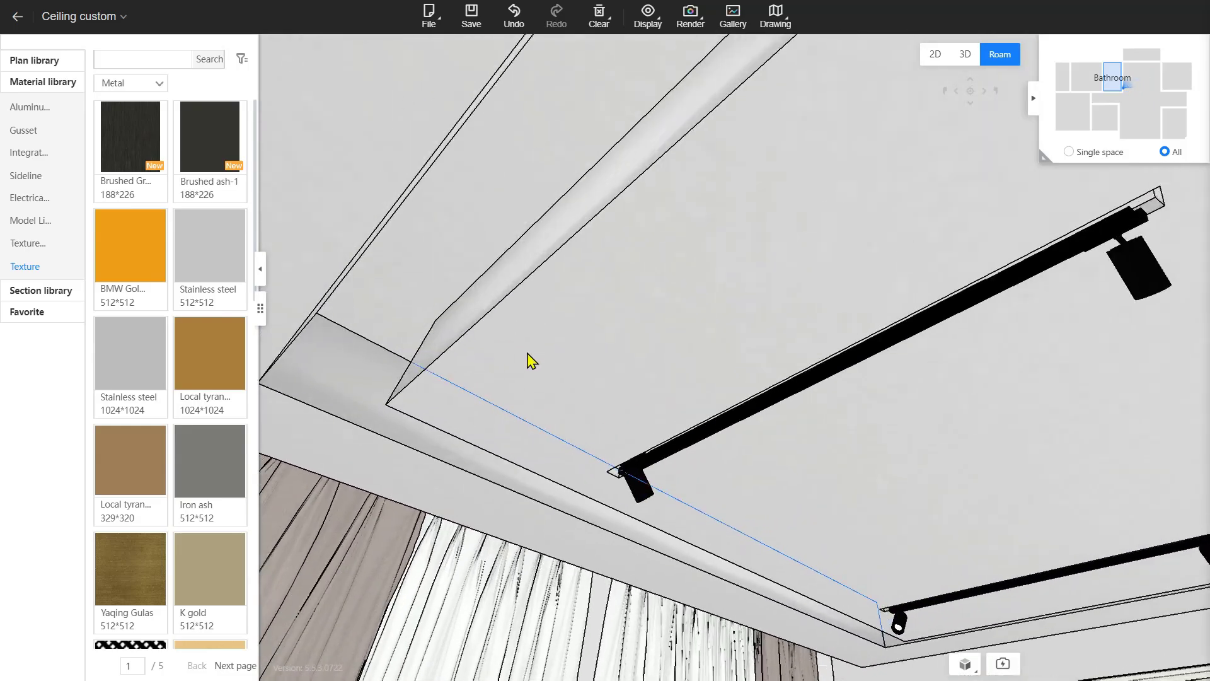
Apply the Brushed ash-1 metal texture to the inner side face of the recessed dining room ceiling and check it.
{"action": "mouse_move", "coordinate": [205, 148]}
{"action": "left_mouse_down"}
{"action": "mouse_move", "coordinate": [402, 211]}
{"action": "mouse_move", "coordinate": [586, 205]}
{"action": "left_mouse_up"}
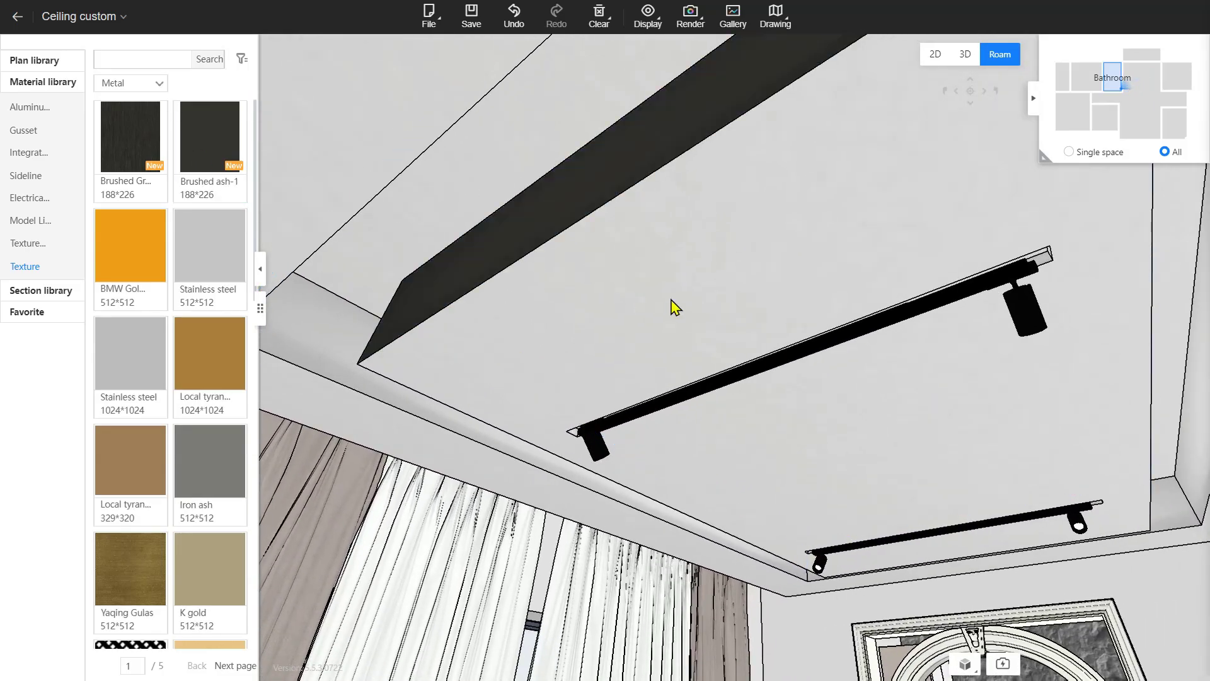
{"action": "left_click_drag", "start_coordinate": [673, 307], "coordinate": [632, 362]}
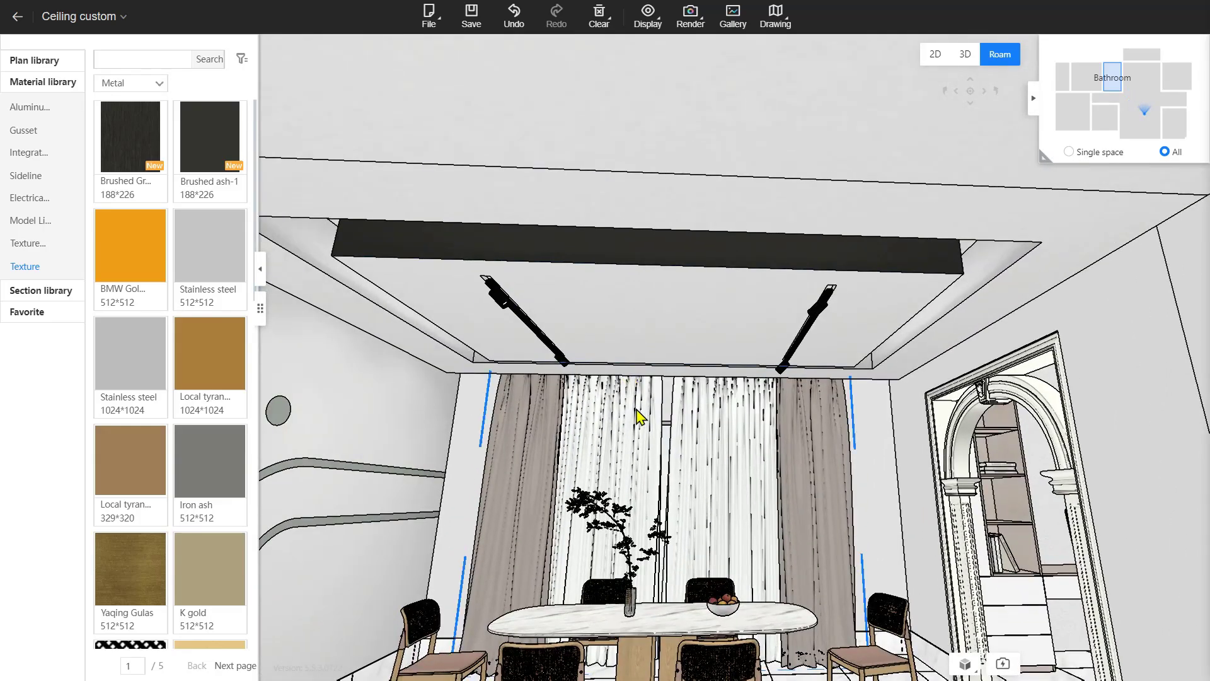
{"action": "left_click_drag", "start_coordinate": [636, 410], "coordinate": [483, 383]}
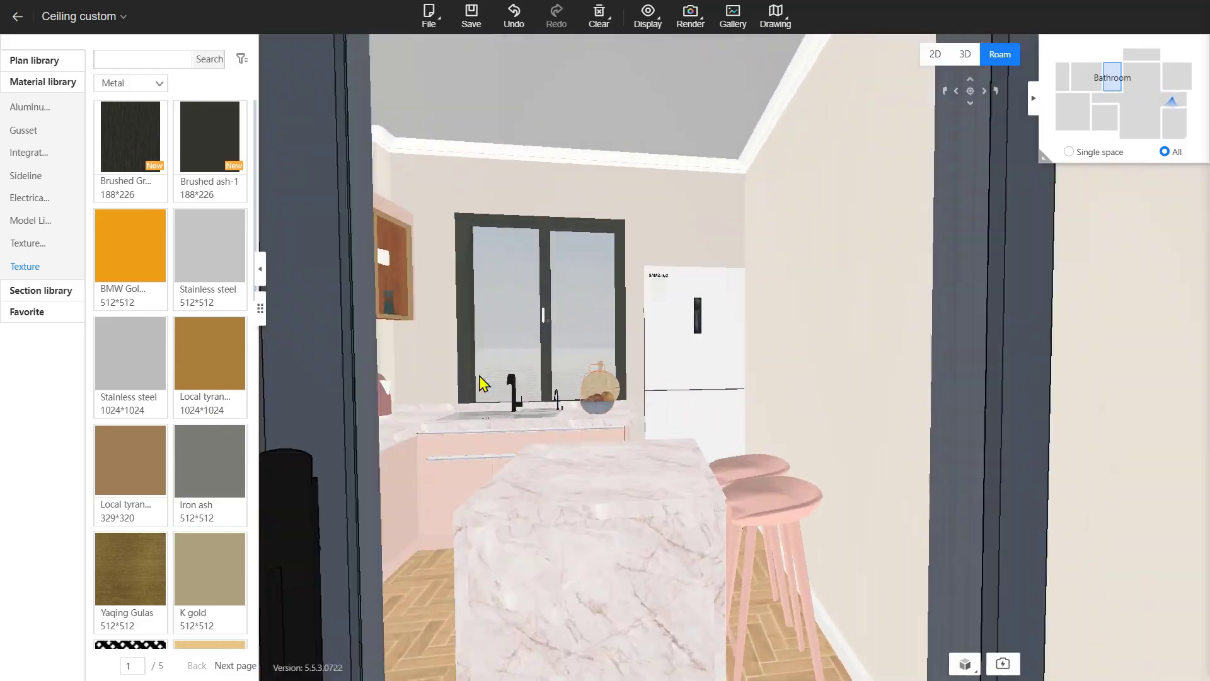
Go into the kitchen, open its ceiling for ceiling design, and examine the tiled ceiling in the rendered panorama.
{"action": "key", "text": "w"}
{"action": "key", "text": "a"}
{"action": "key", "text": "a"}
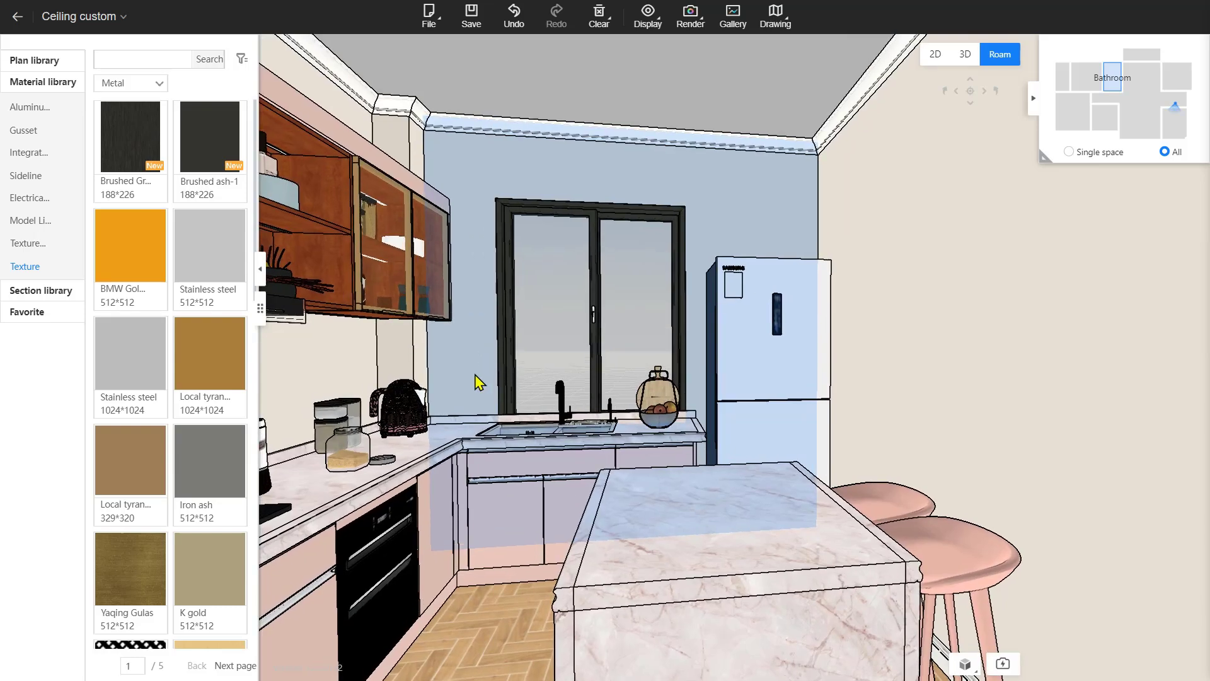
{"action": "key", "text": "s"}
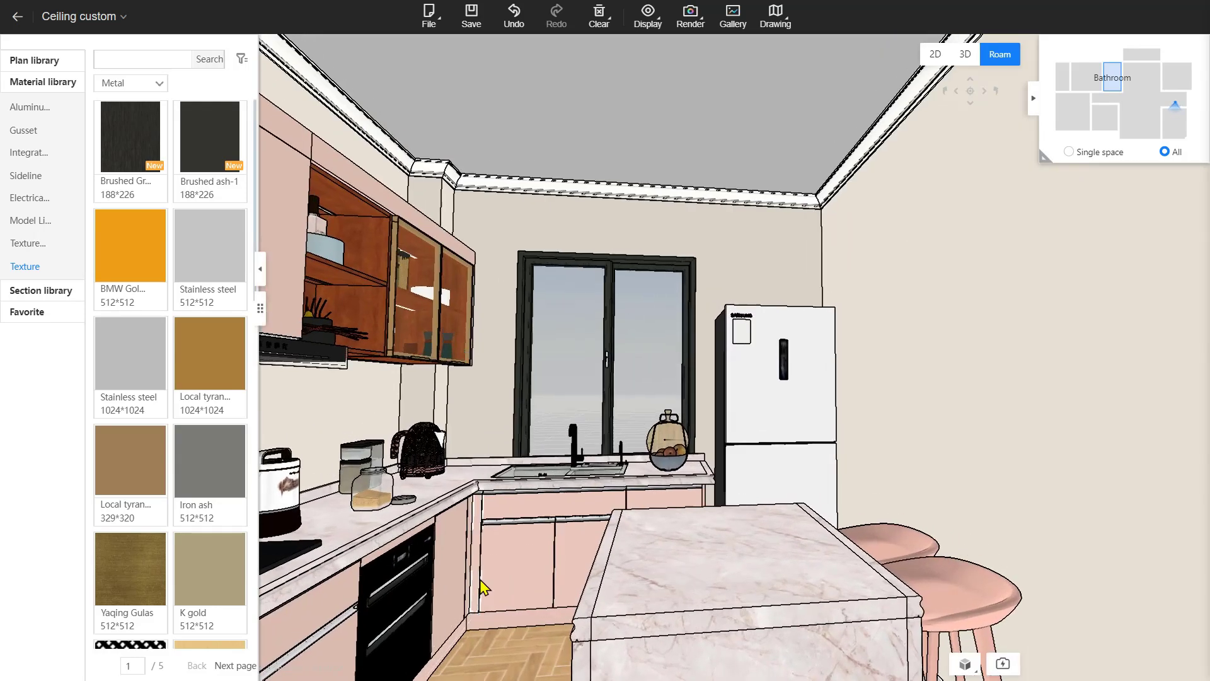
{"action": "left_click_drag", "start_coordinate": [480, 580], "coordinate": [494, 482]}
{"action": "right_click", "coordinate": [519, 242]}
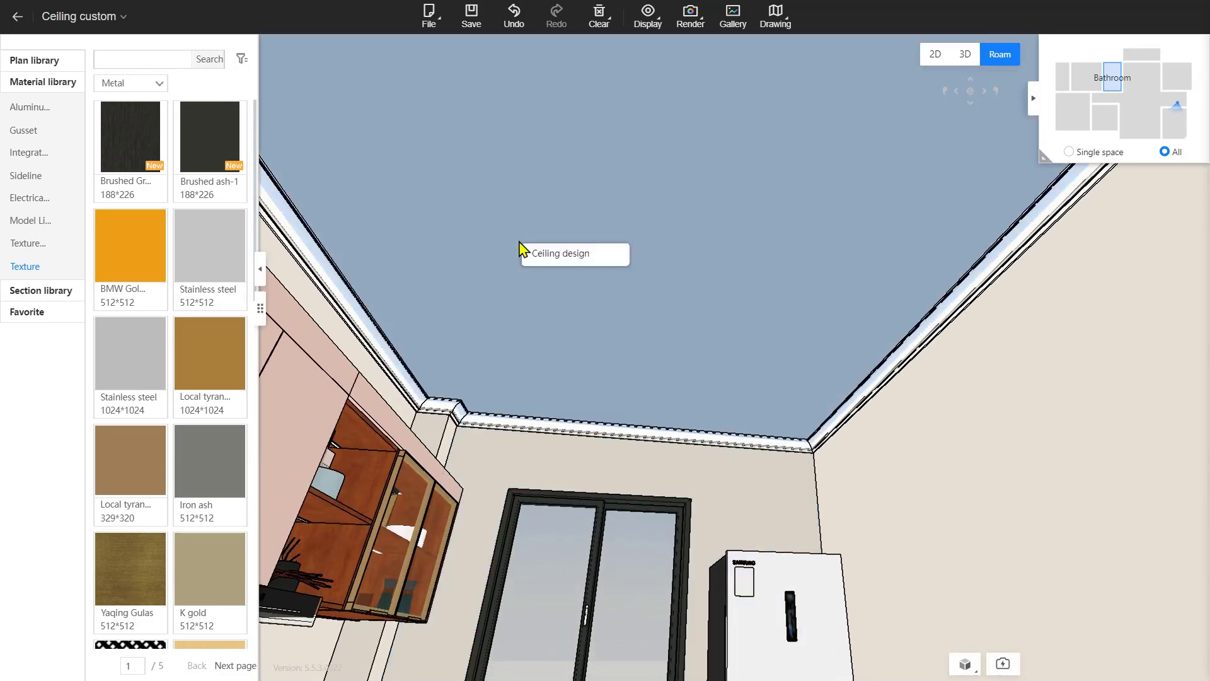
{"action": "left_click", "coordinate": [522, 248]}
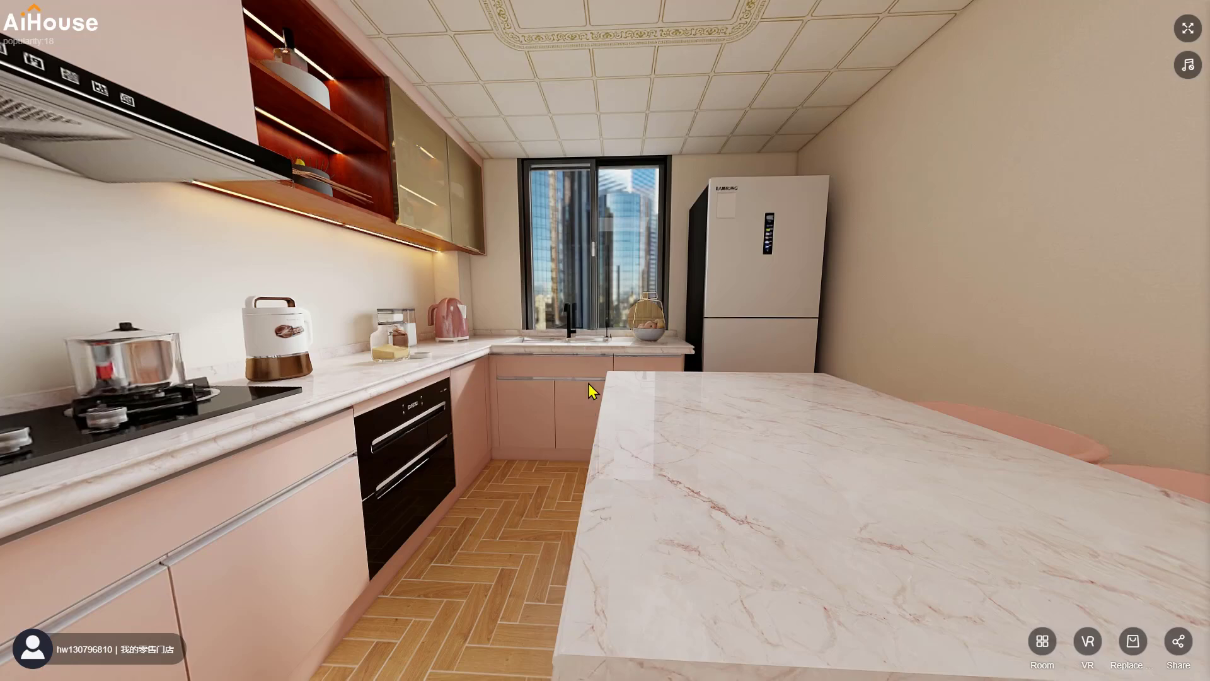
{"action": "left_click_drag", "start_coordinate": [600, 325], "coordinate": [615, 451]}
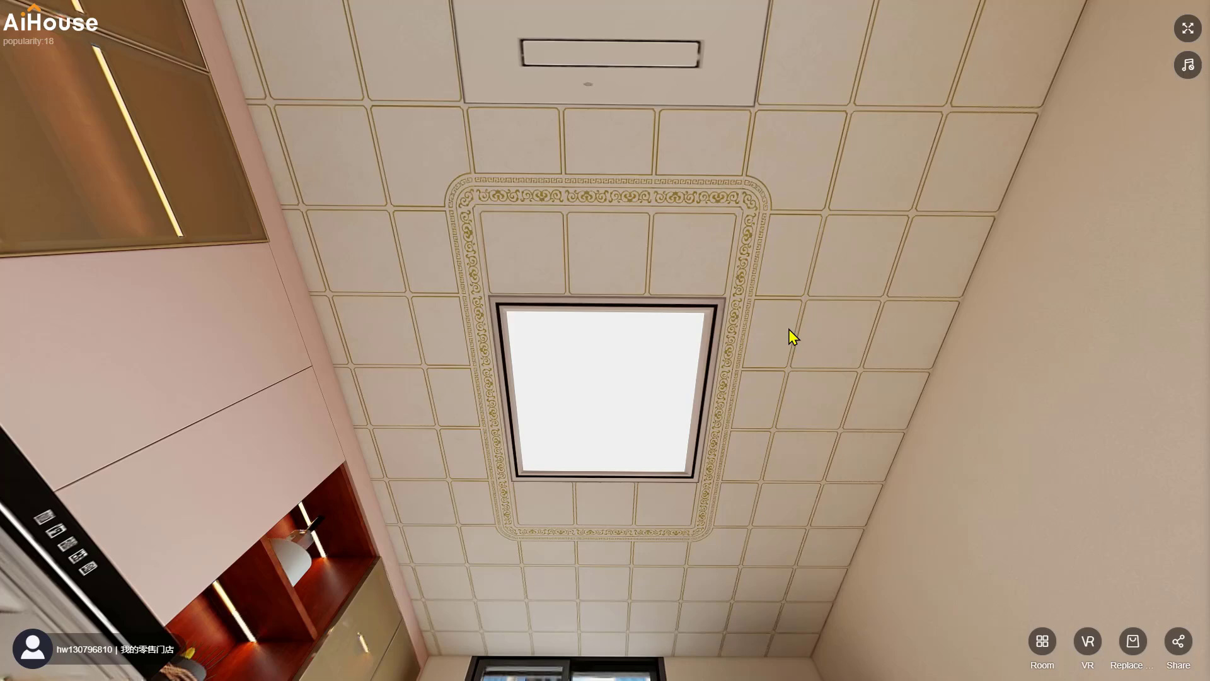
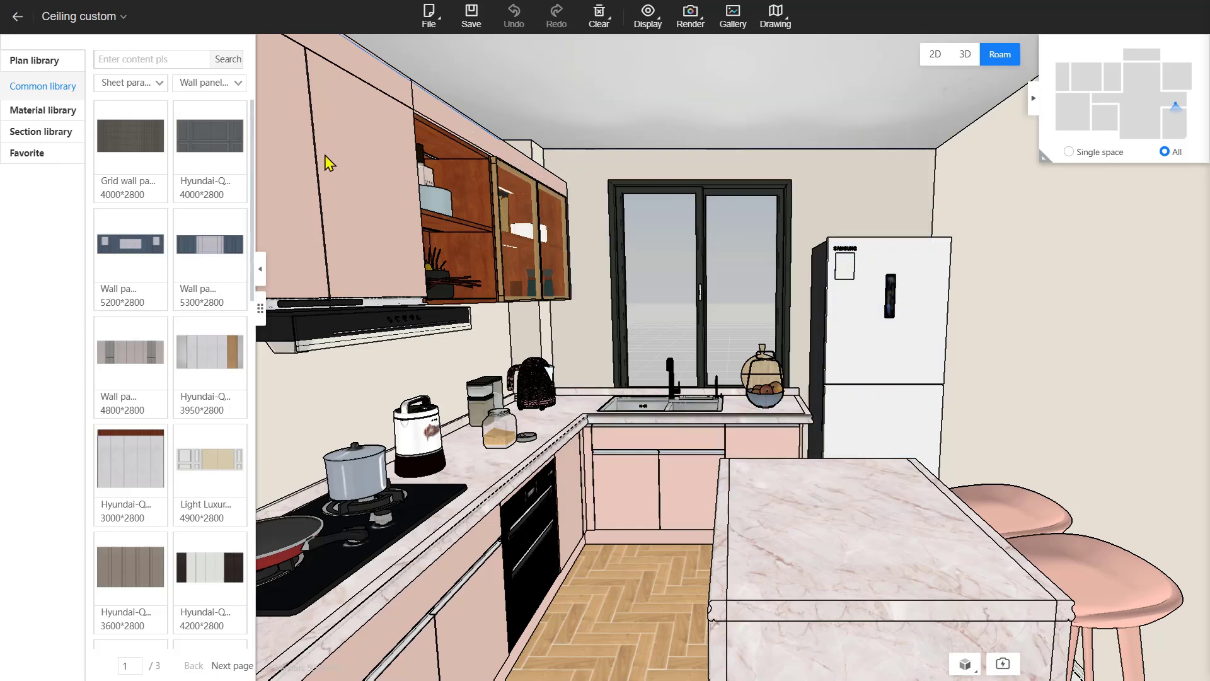
Open the kitchen wall cabinets in cabinet customization and inspect the L-shaped top filler's parameters.
{"action": "left_click", "coordinate": [447, 119]}
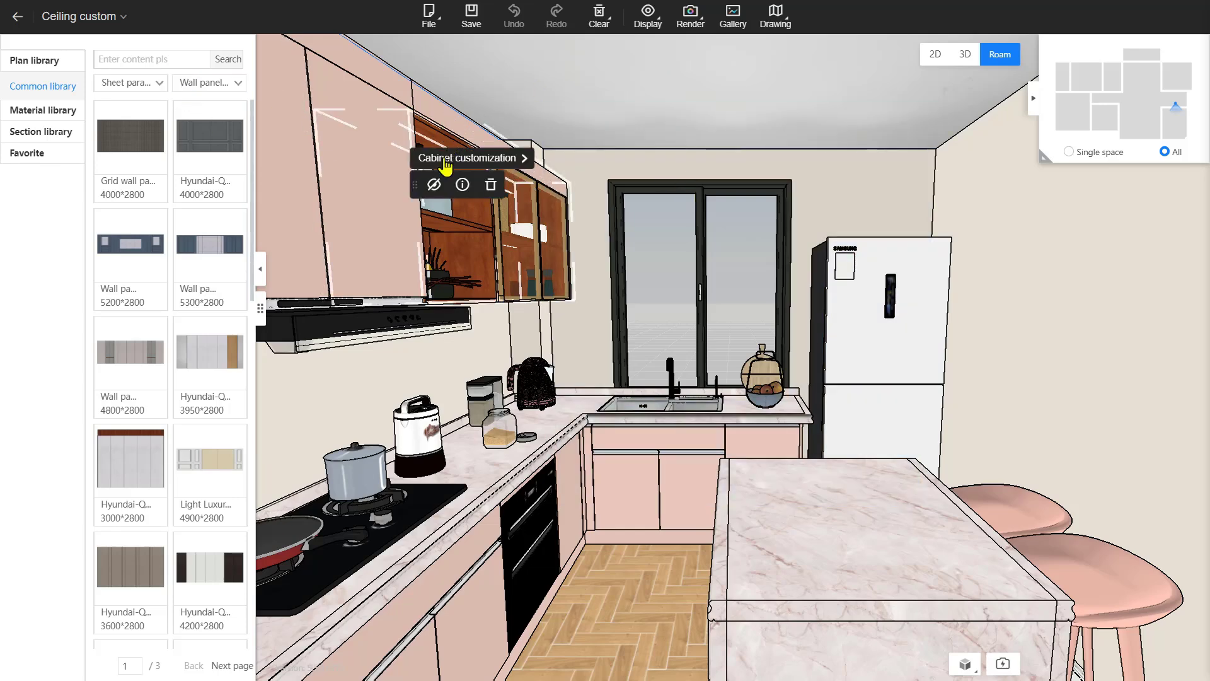
{"action": "left_click", "coordinate": [466, 157]}
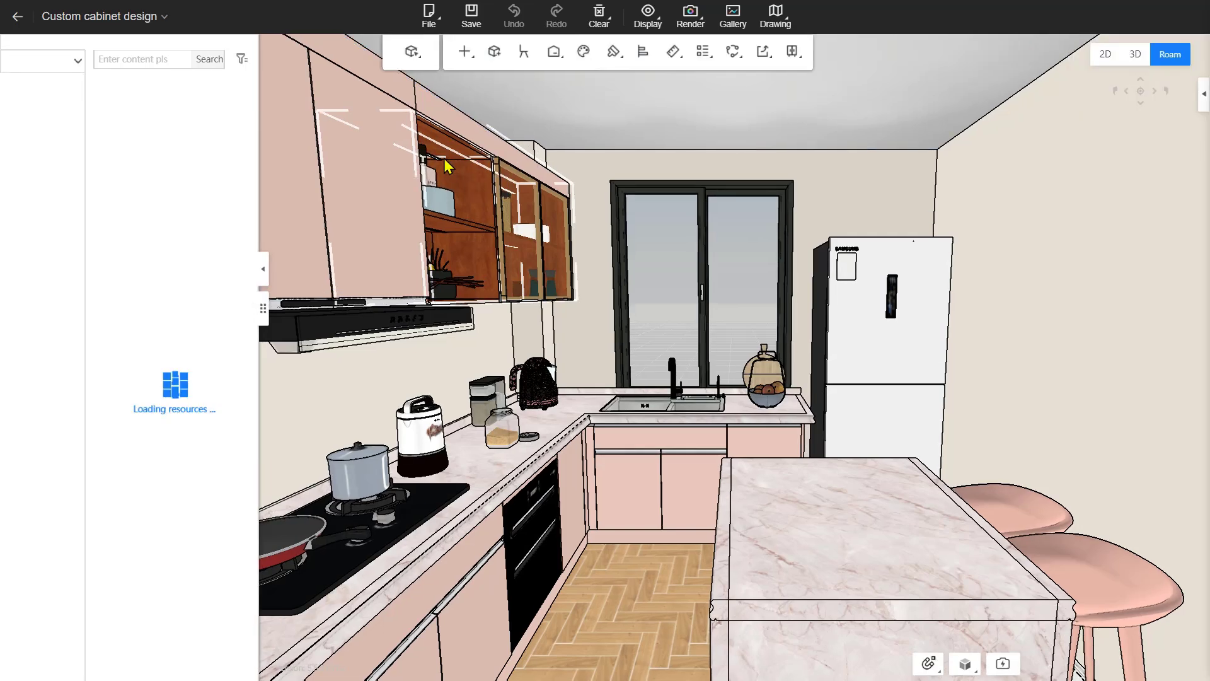
{"action": "left_click", "coordinate": [459, 119]}
{"action": "left_click_drag", "start_coordinate": [446, 102], "coordinate": [564, 154]}
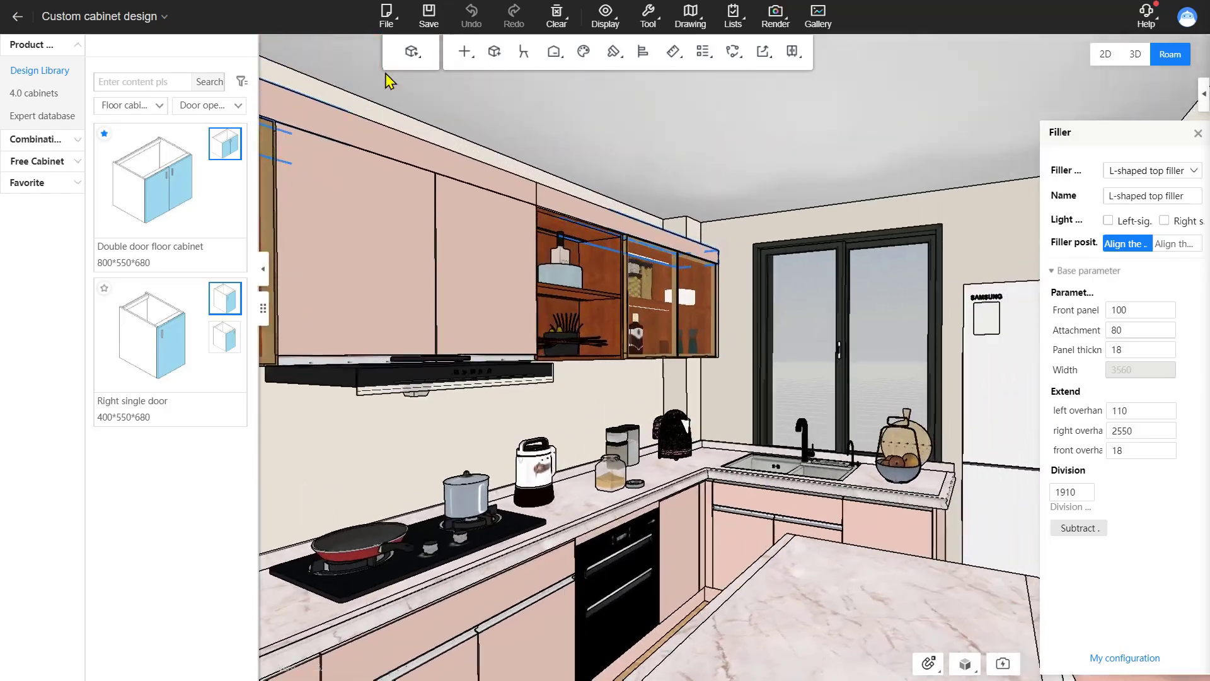
{"action": "left_click_drag", "start_coordinate": [387, 78], "coordinate": [743, 254]}
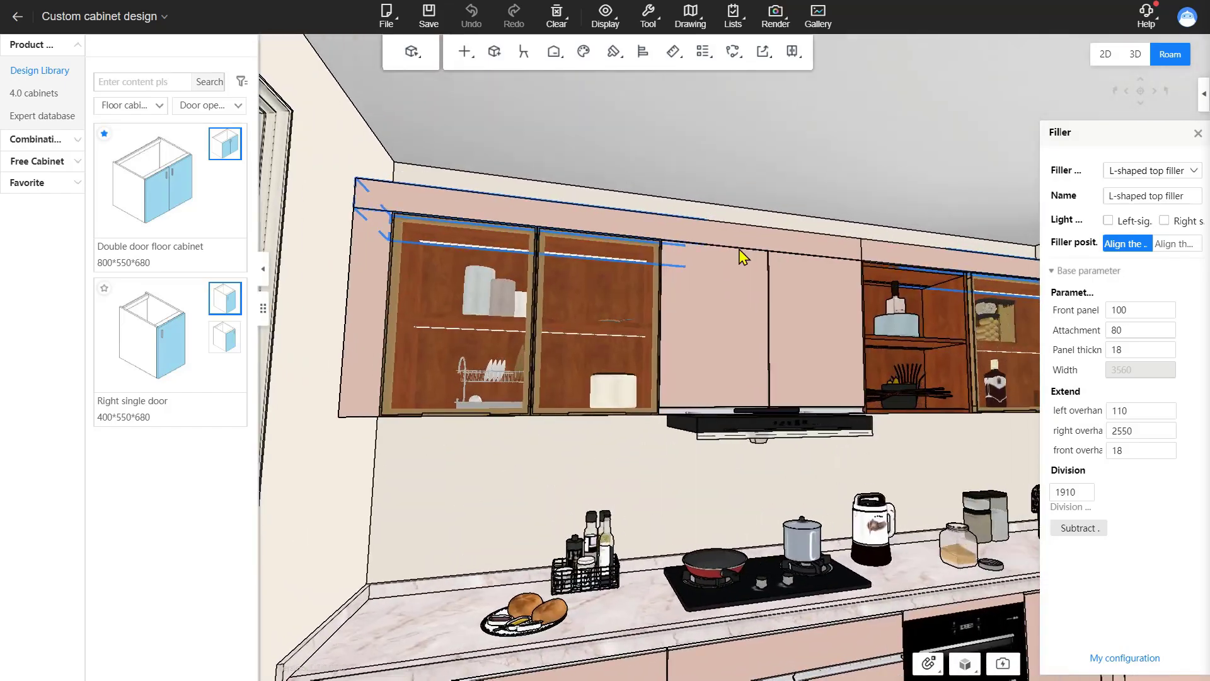
Check the range hood cabinet's distance from the ceiling and the front panel height of the top filler above it.
{"action": "left_click", "coordinate": [736, 285]}
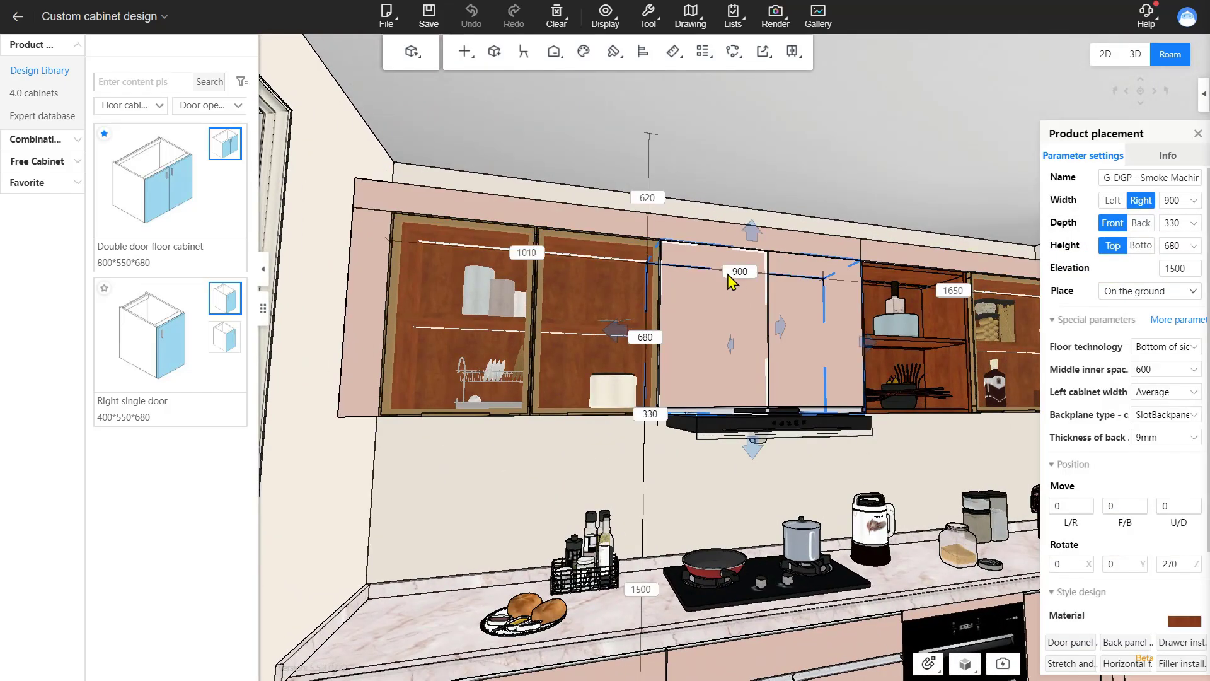
{"action": "double_click", "coordinate": [643, 198]}
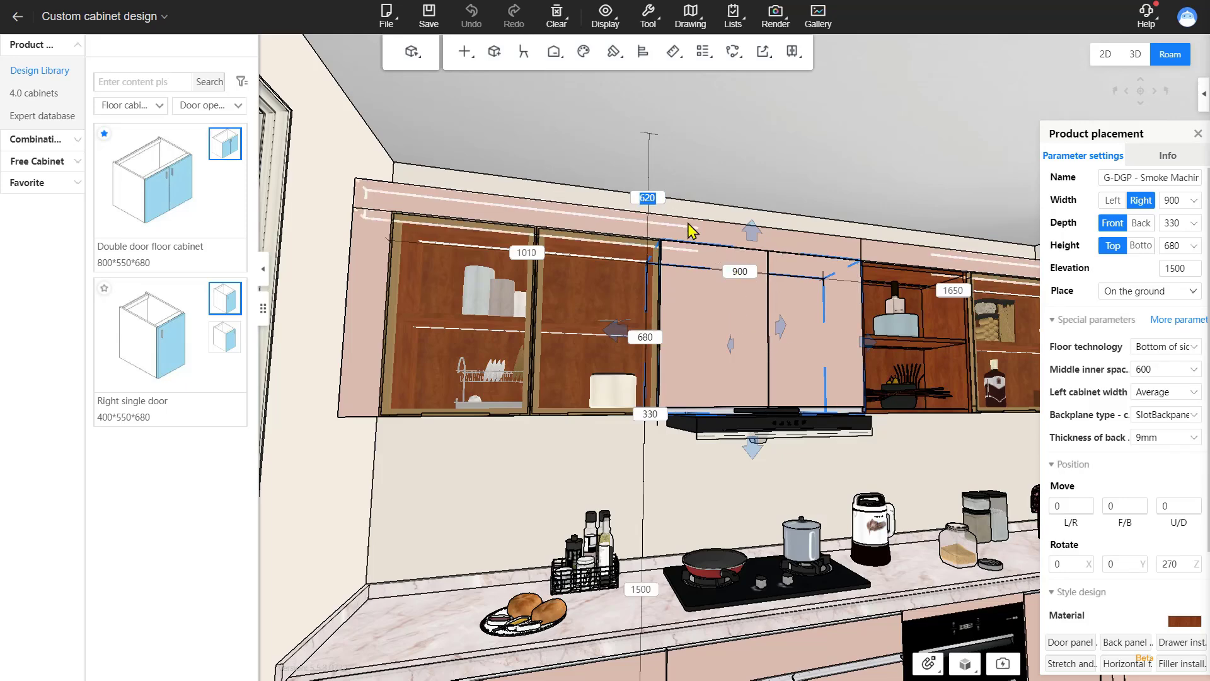
{"action": "left_click", "coordinate": [688, 229]}
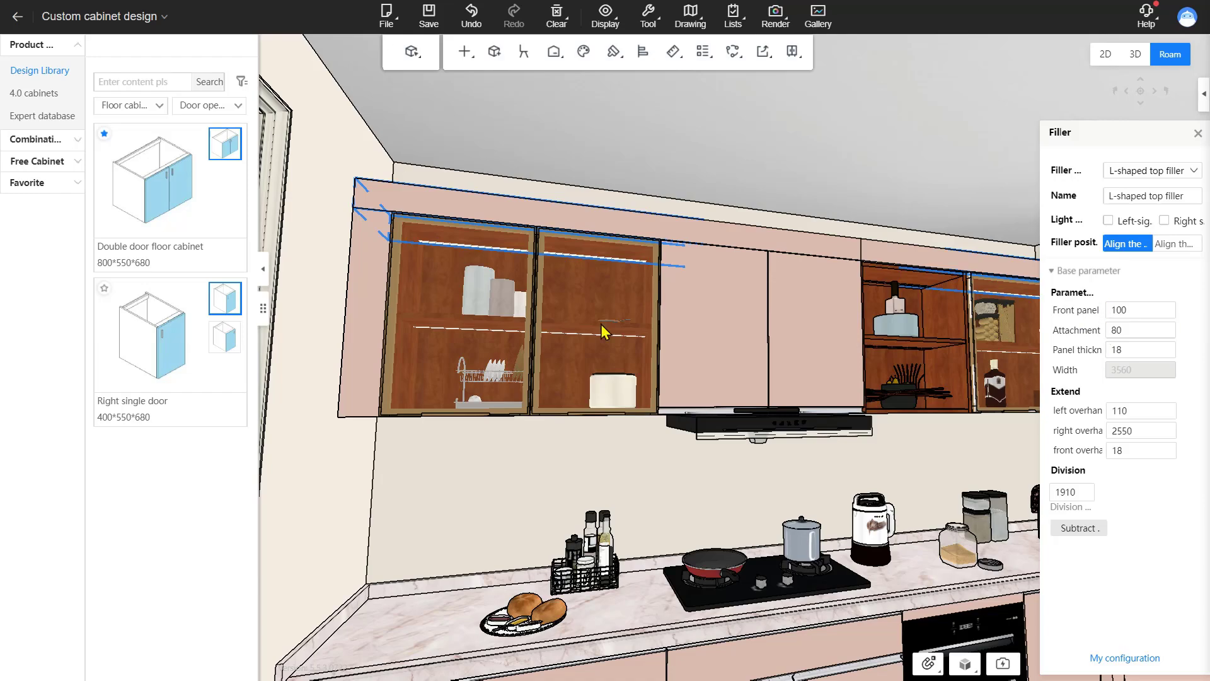
{"action": "left_click_drag", "start_coordinate": [600, 324], "coordinate": [767, 296]}
Return to ceiling customization, set the kitchen ceiling region's drop to 520, and complete the edit.
{"action": "left_click", "coordinate": [721, 162]}
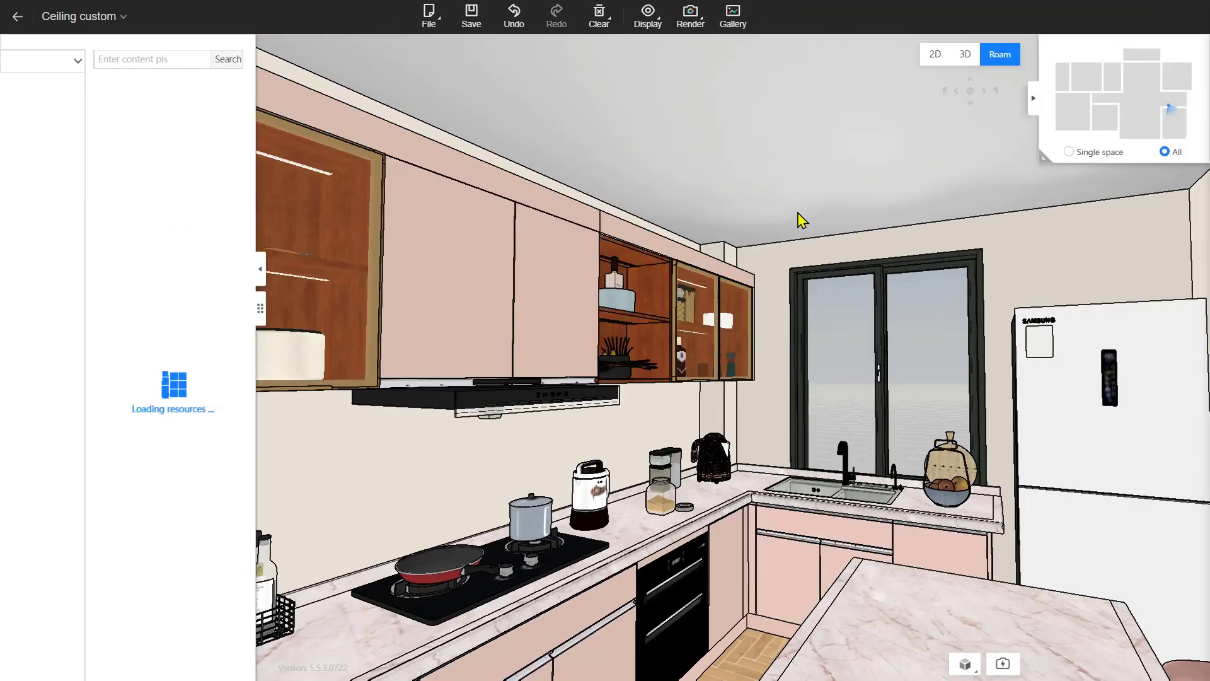
{"action": "left_click_drag", "start_coordinate": [643, 195], "coordinate": [721, 156]}
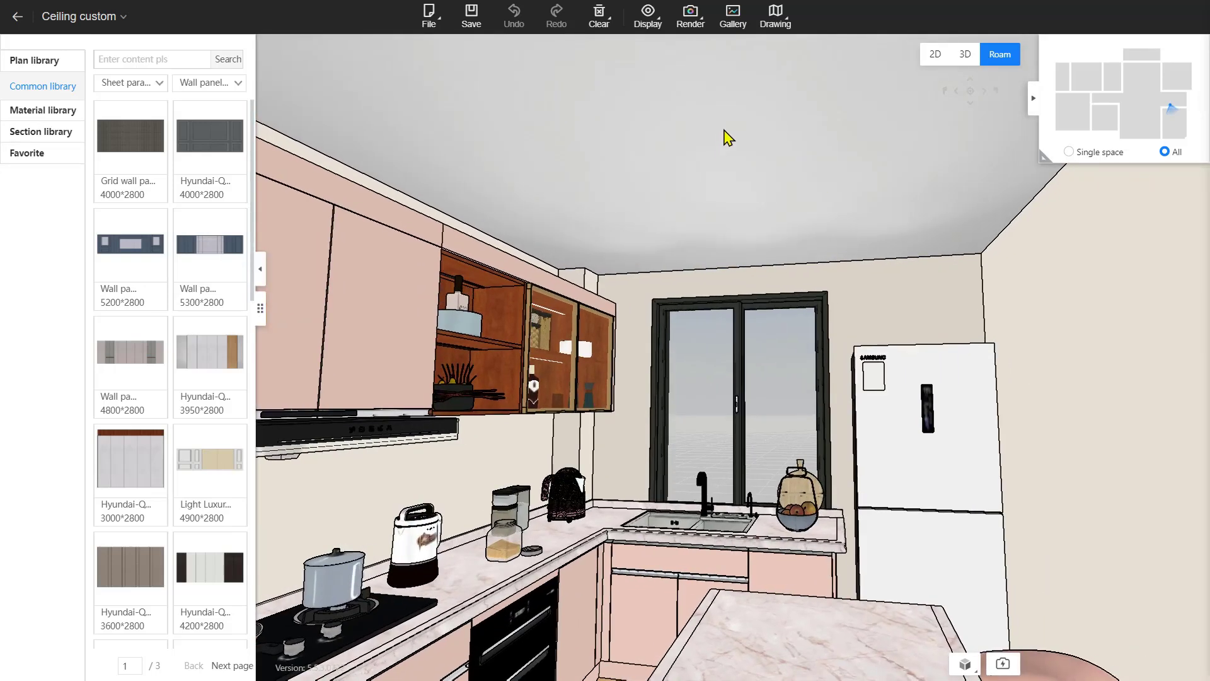
{"action": "double_click", "coordinate": [730, 137]}
{"action": "left_click", "coordinate": [801, 559]}
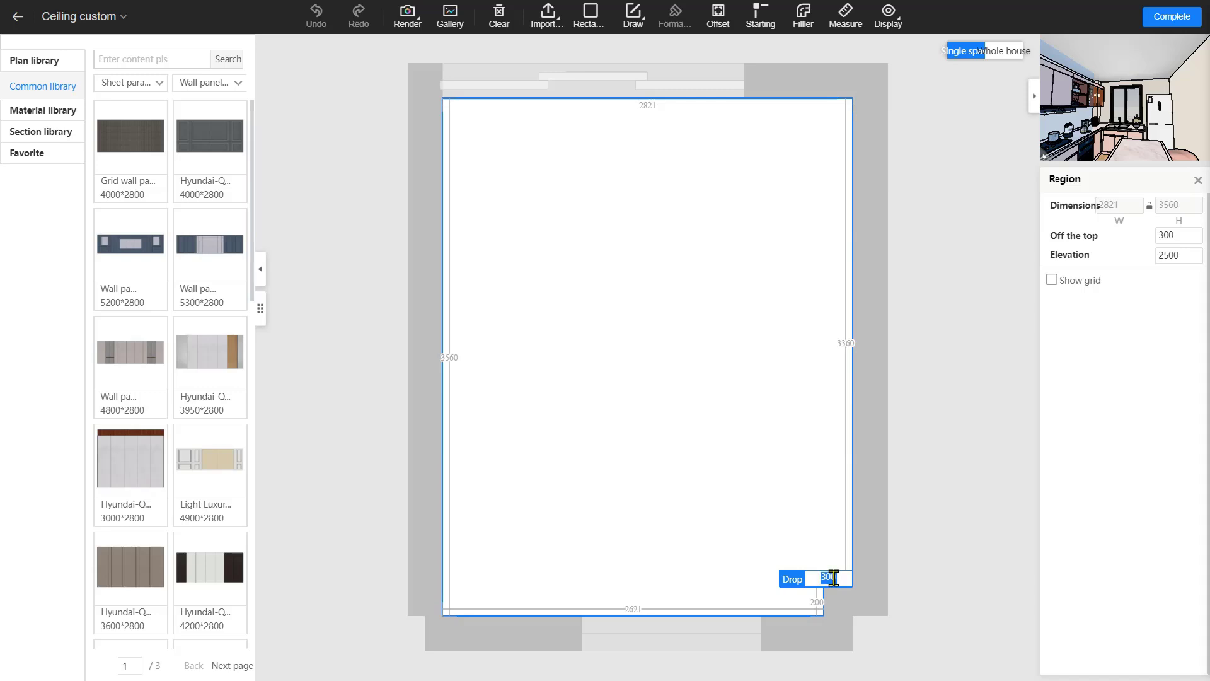
{"action": "key", "text": "Return"}
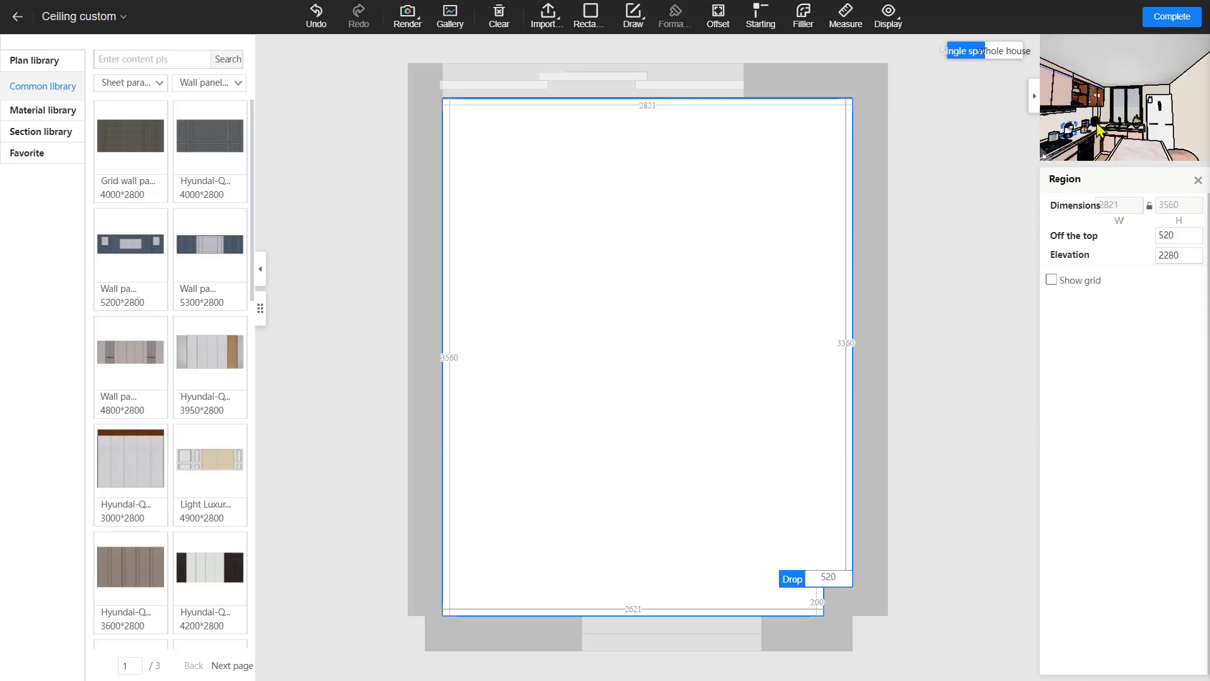
{"action": "left_click", "coordinate": [1172, 16]}
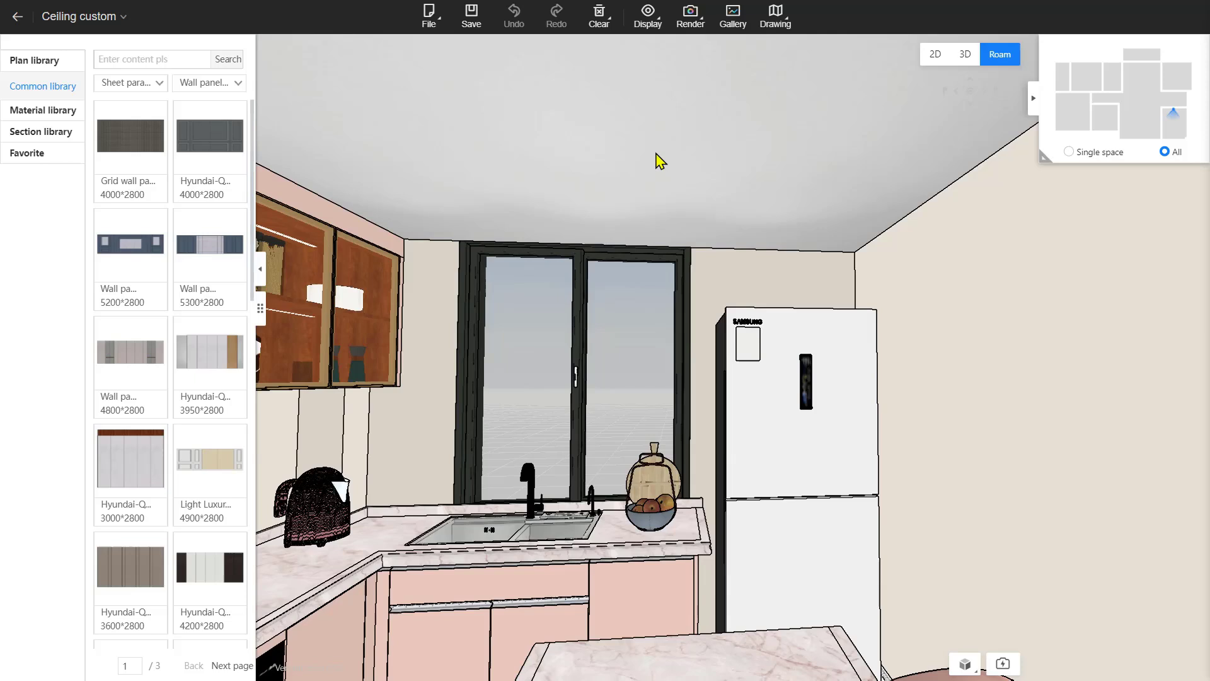
Open the kitchen ceiling plan and filter the gusset panels in the material library to the European style.
{"action": "double_click", "coordinate": [660, 161]}
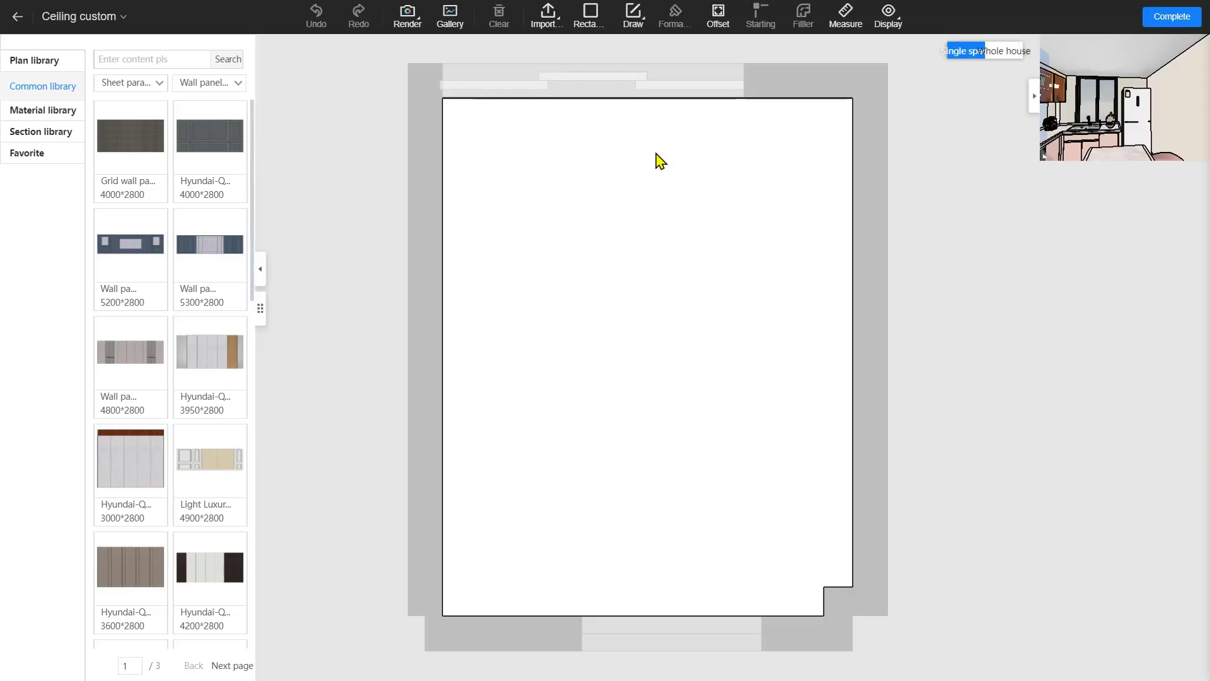
{"action": "left_click", "coordinate": [56, 111]}
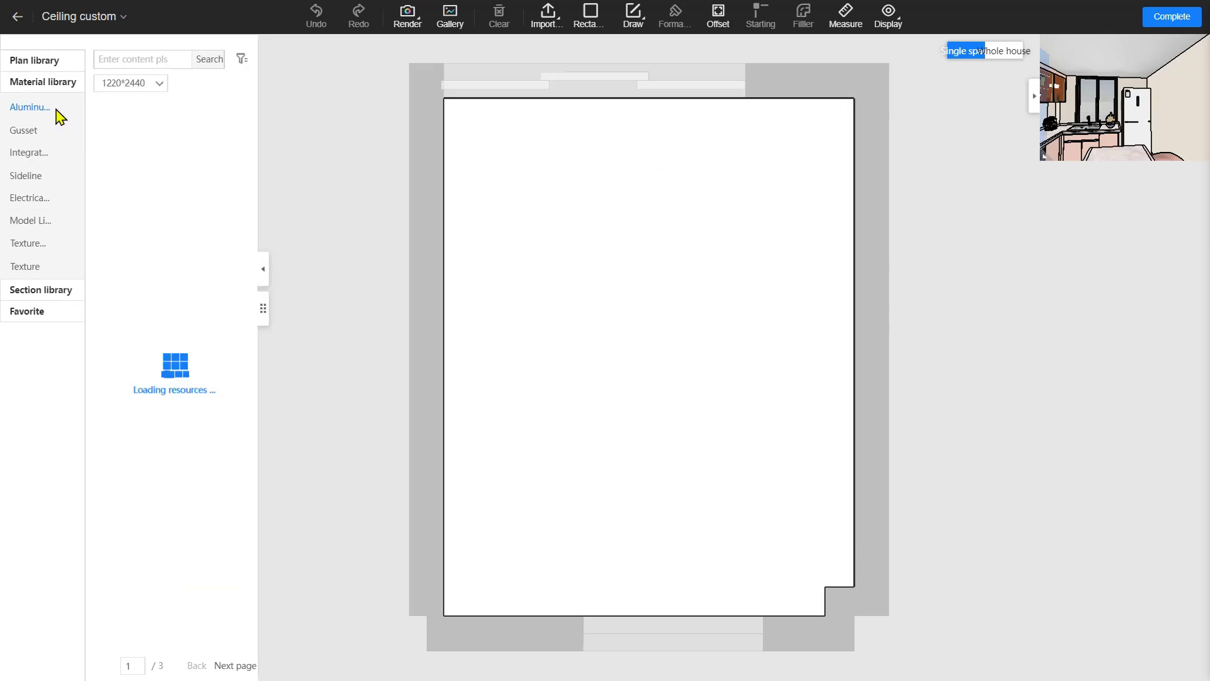
{"action": "left_click", "coordinate": [23, 131]}
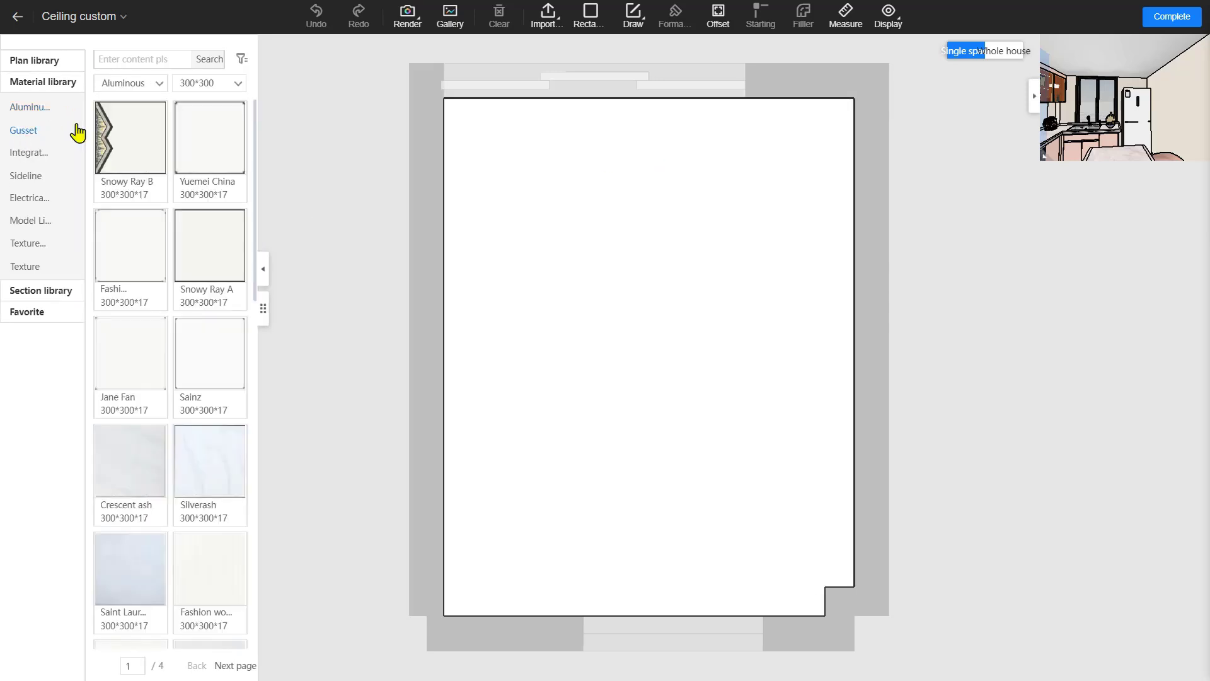
{"action": "left_click", "coordinate": [139, 89]}
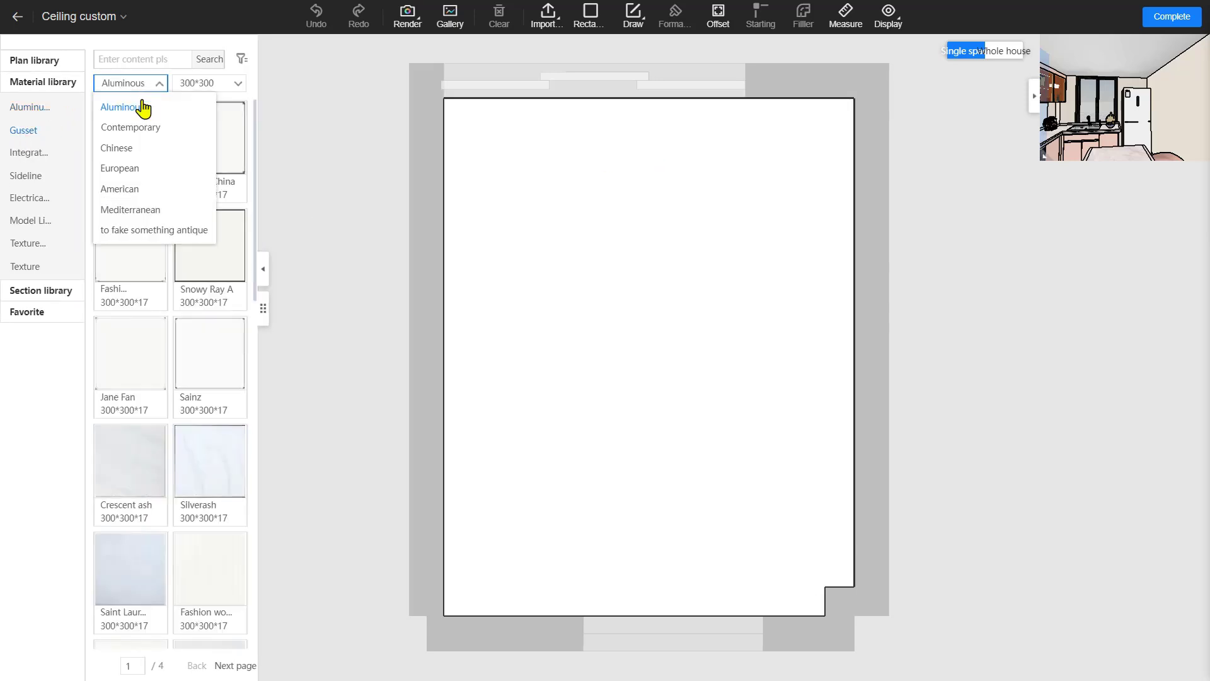
{"action": "left_click", "coordinate": [129, 172]}
{"action": "scroll", "coordinate": [146, 257], "scroll_direction": "down", "scroll_amount": 15}
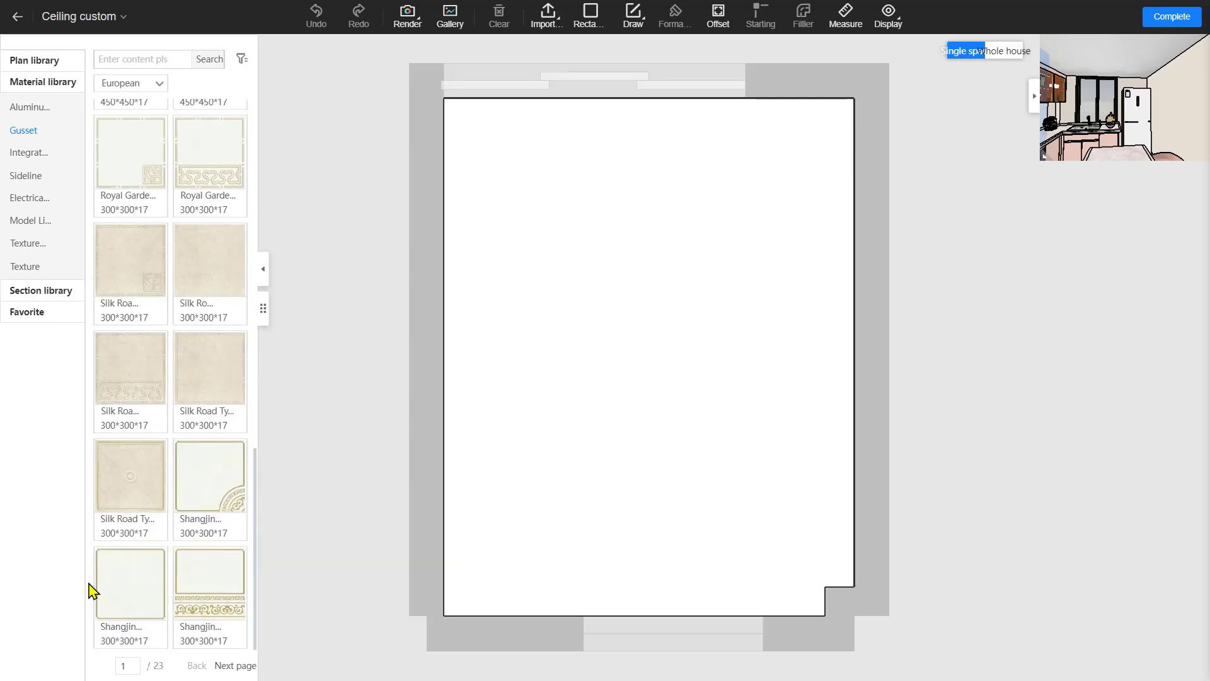
Place the plain Shangjing 300*300 panel at 0 offset in the ceiling plan's upper-left corner and fill the whole ceiling with it.
{"action": "left_click_drag", "start_coordinate": [130, 589], "coordinate": [499, 138]}
{"action": "left_click", "coordinate": [502, 143]}
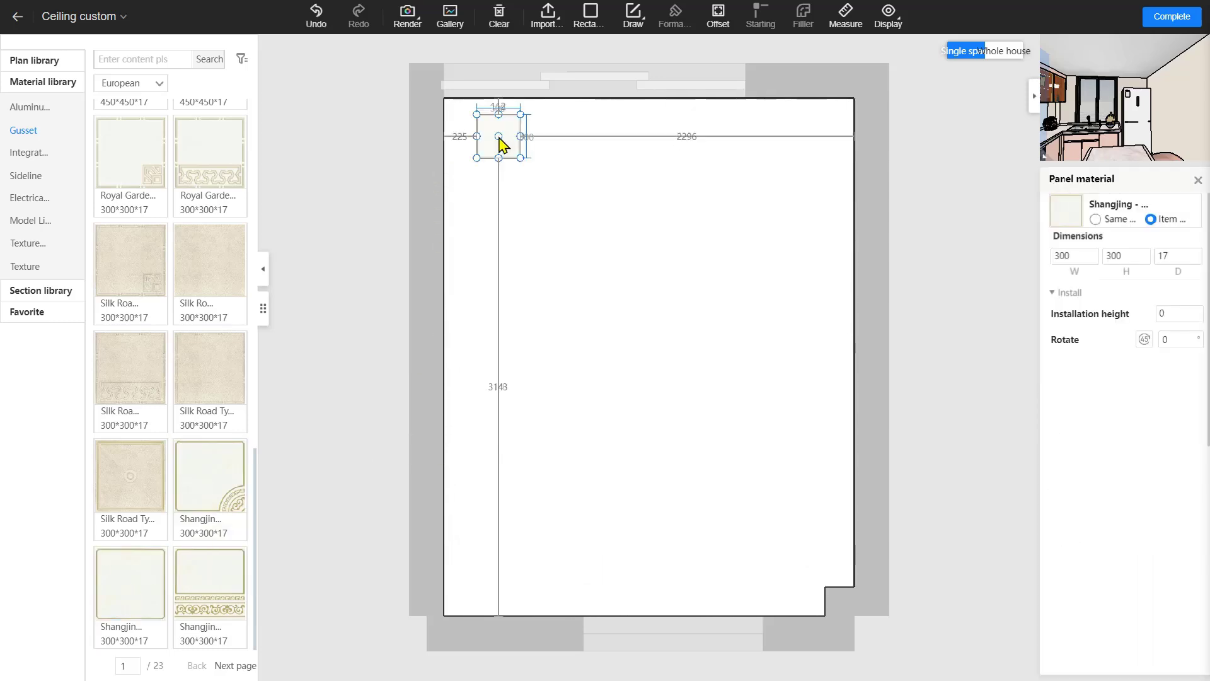
{"action": "type", "text": "0"}
{"action": "key", "text": "Return"}
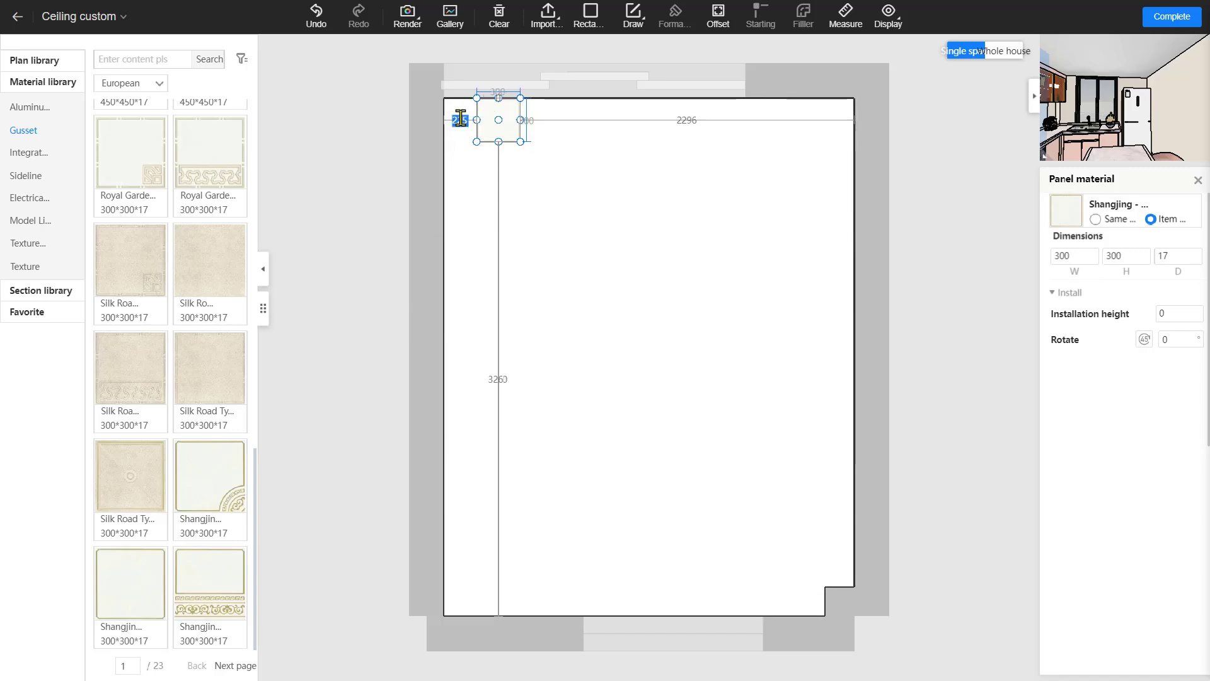
{"action": "key", "text": "Return"}
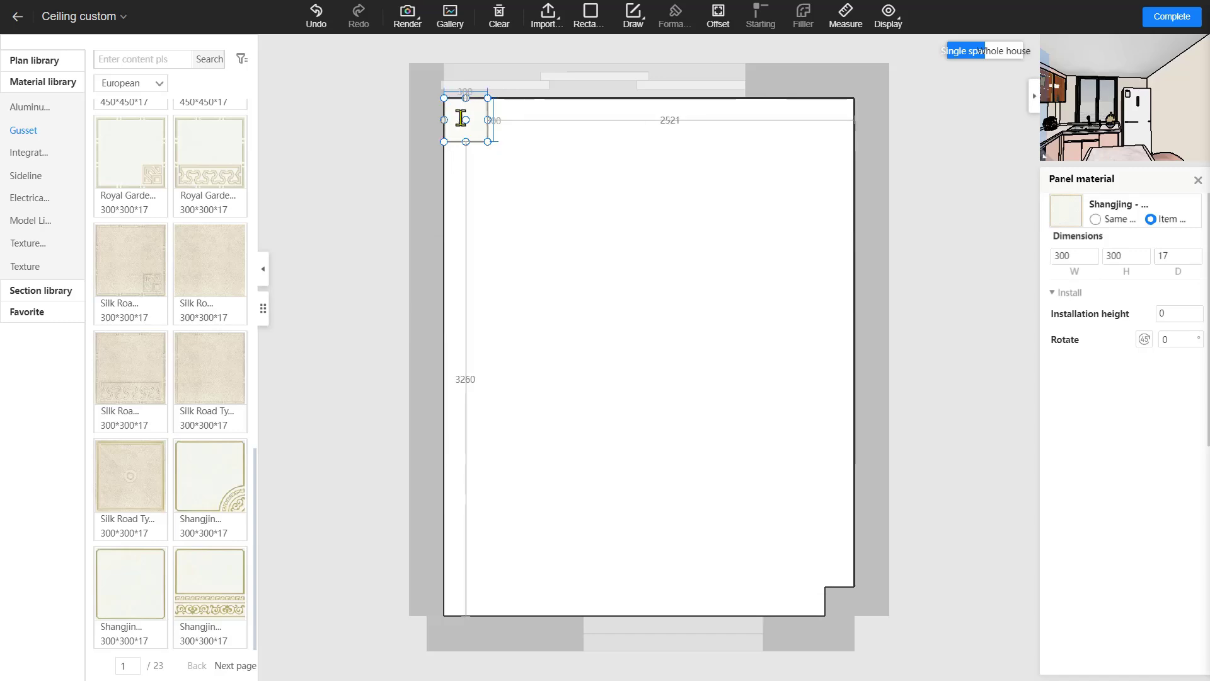
{"action": "right_click", "coordinate": [477, 129]}
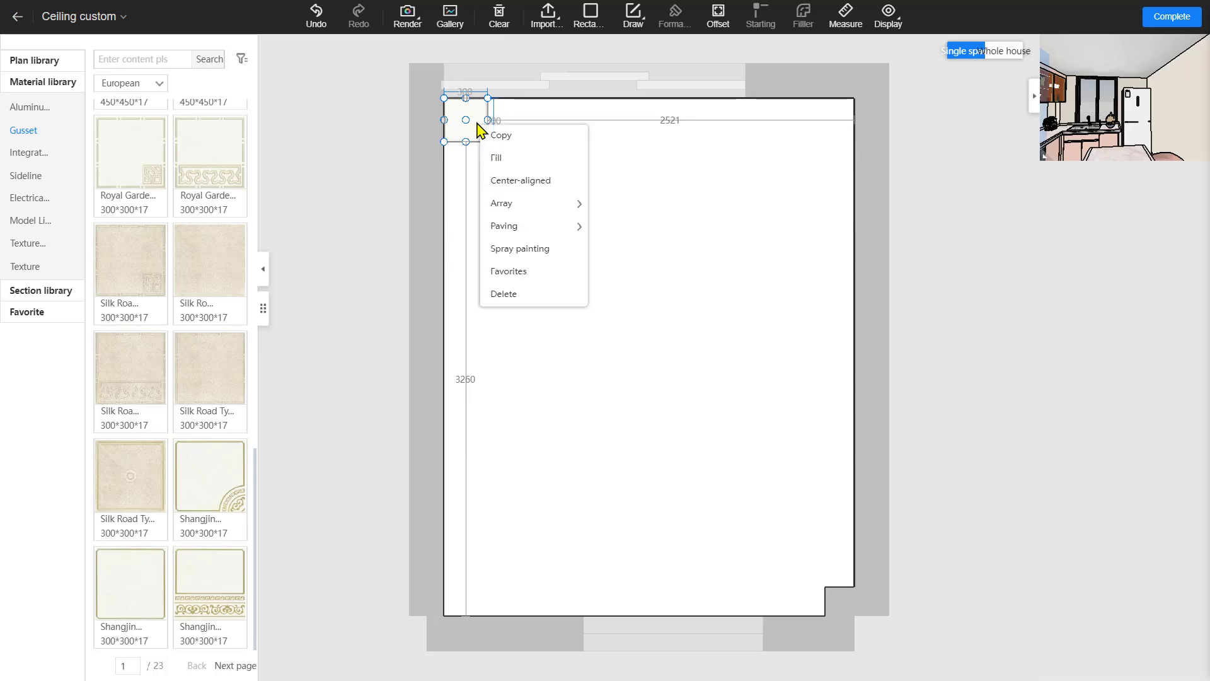
{"action": "left_click", "coordinate": [524, 165]}
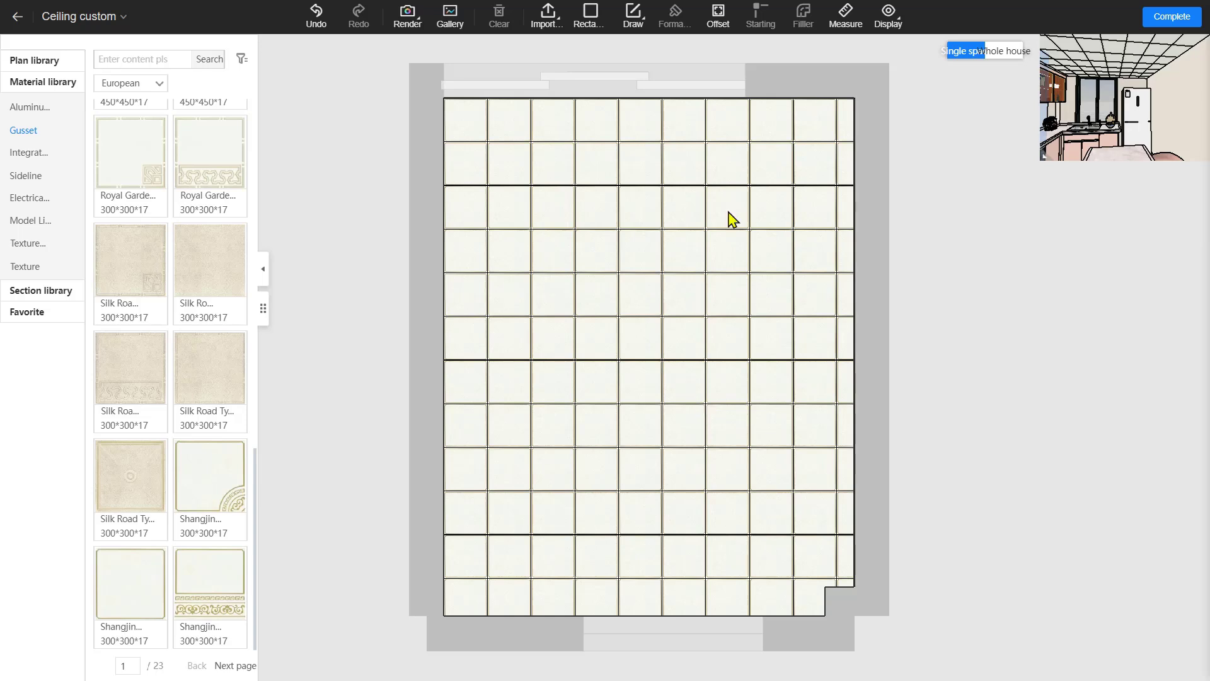
Delete the one-panel-wide rectangular ring of panels surrounding the central block of three by five panels.
{"action": "left_click_drag", "start_coordinate": [729, 211], "coordinate": [560, 206]}
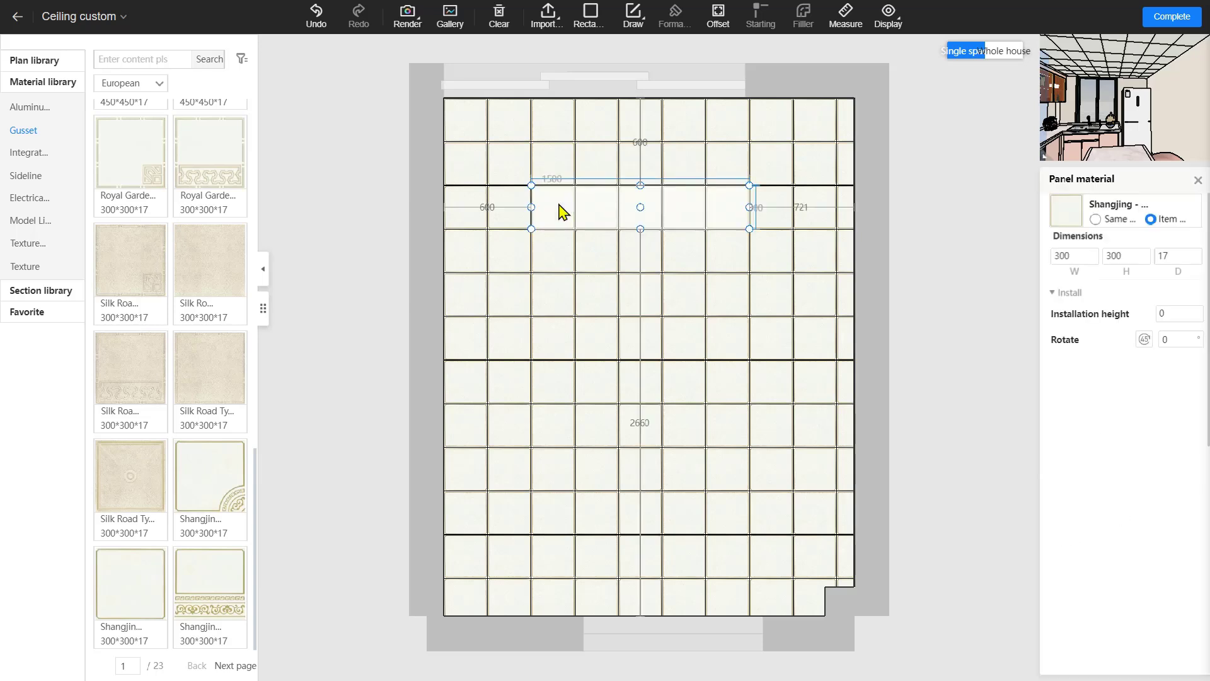
{"action": "key", "text": "Delete"}
{"action": "left_click_drag", "start_coordinate": [742, 449], "coordinate": [724, 229]}
{"action": "key", "text": "Delete"}
{"action": "left_click_drag", "start_coordinate": [746, 472], "coordinate": [552, 233]}
{"action": "key", "text": "Delete"}
{"action": "key", "text": "Delete"}
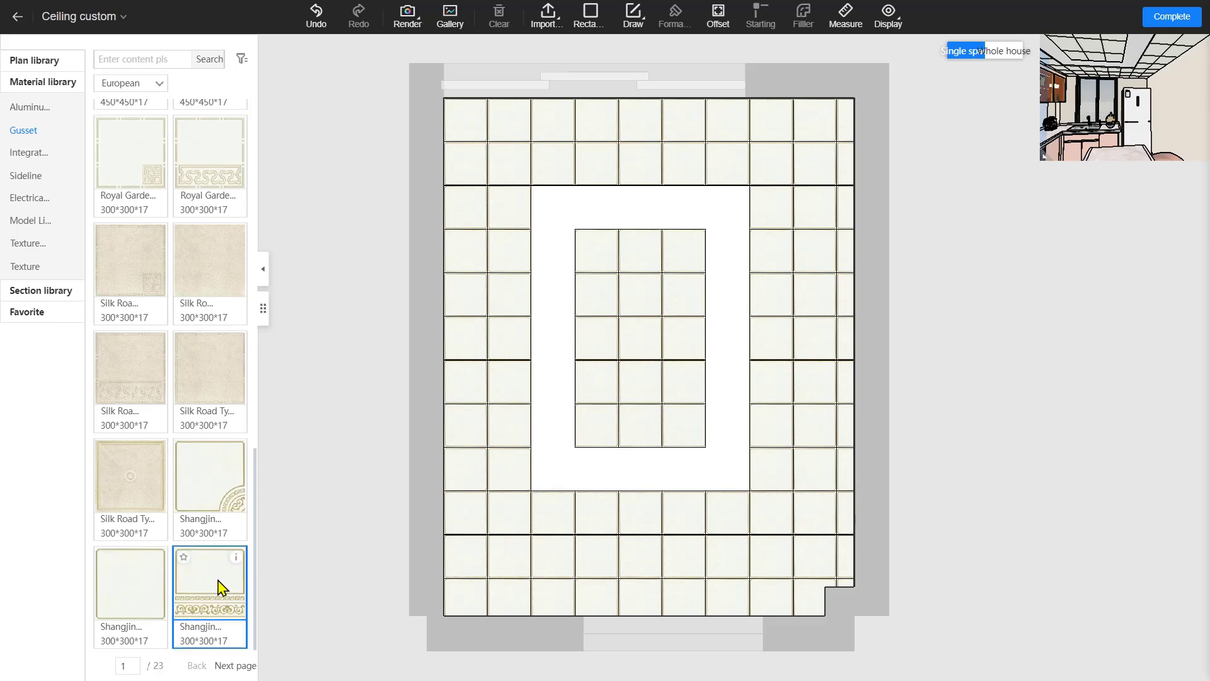
Place the Shangjing 300*300 border-pattern panel in the empty ring's top row, 600 from the top edge and 900 from the left edge.
{"action": "left_click_drag", "start_coordinate": [207, 575], "coordinate": [598, 216]}
{"action": "left_click", "coordinate": [595, 213]}
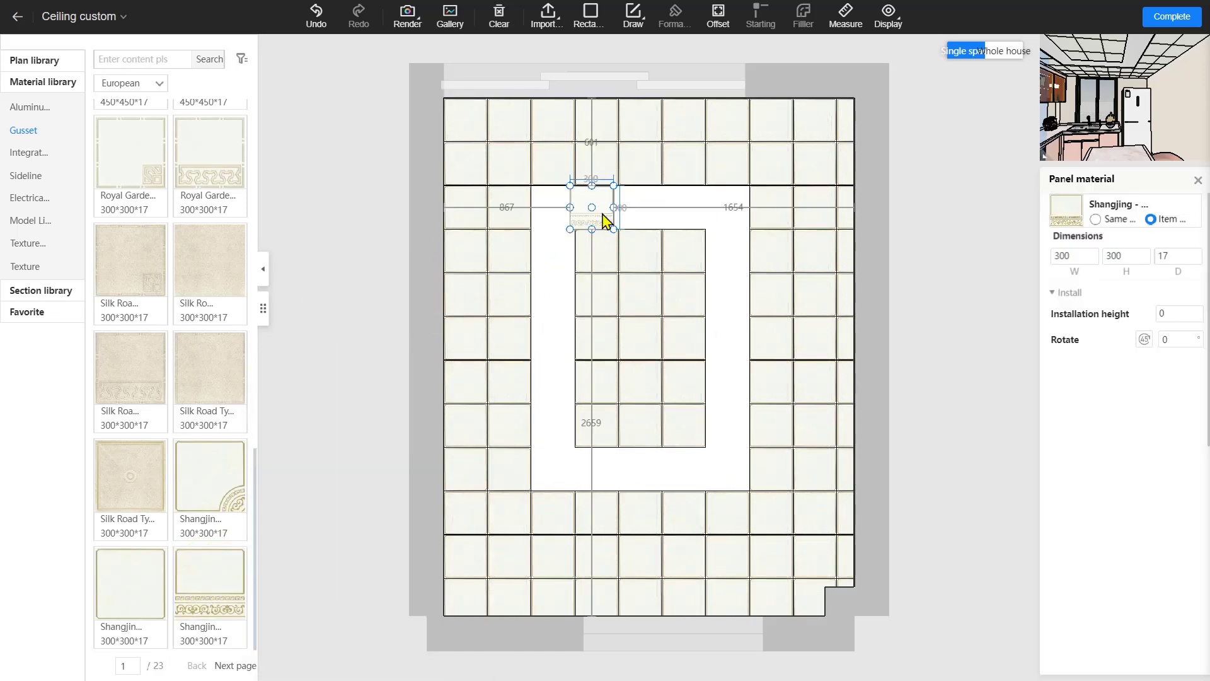
{"action": "left_click", "coordinate": [596, 145]}
{"action": "type", "text": "600"}
{"action": "key", "text": "Return"}
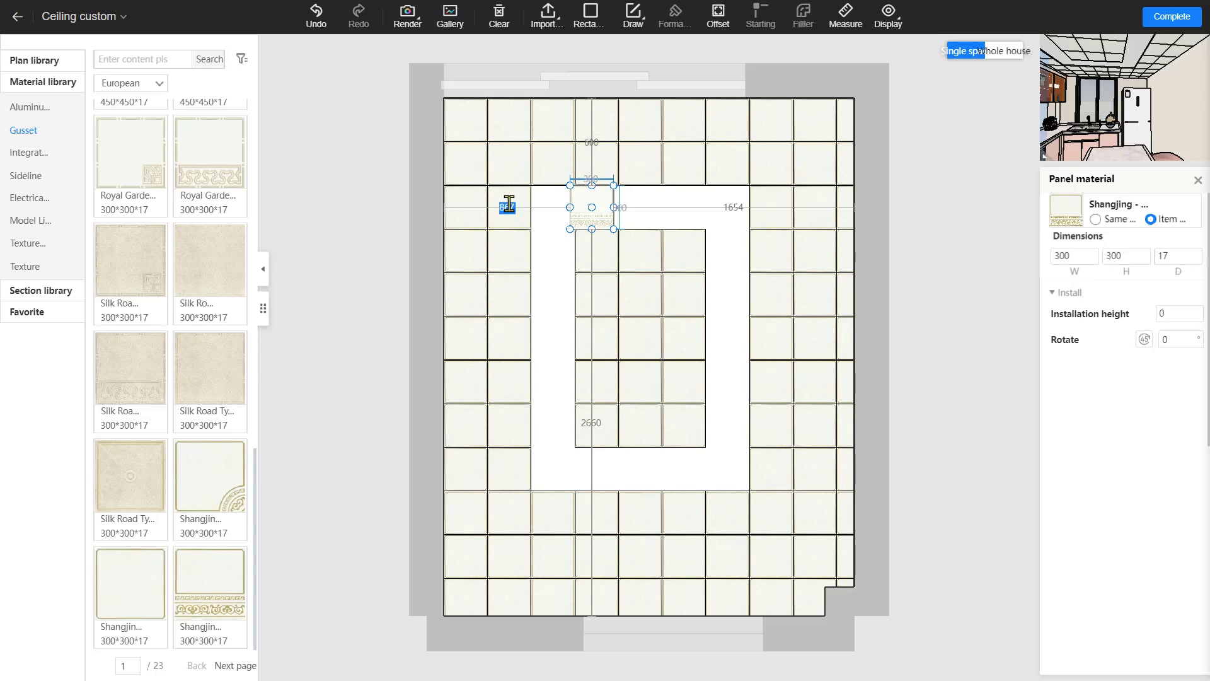
{"action": "key", "text": "Return"}
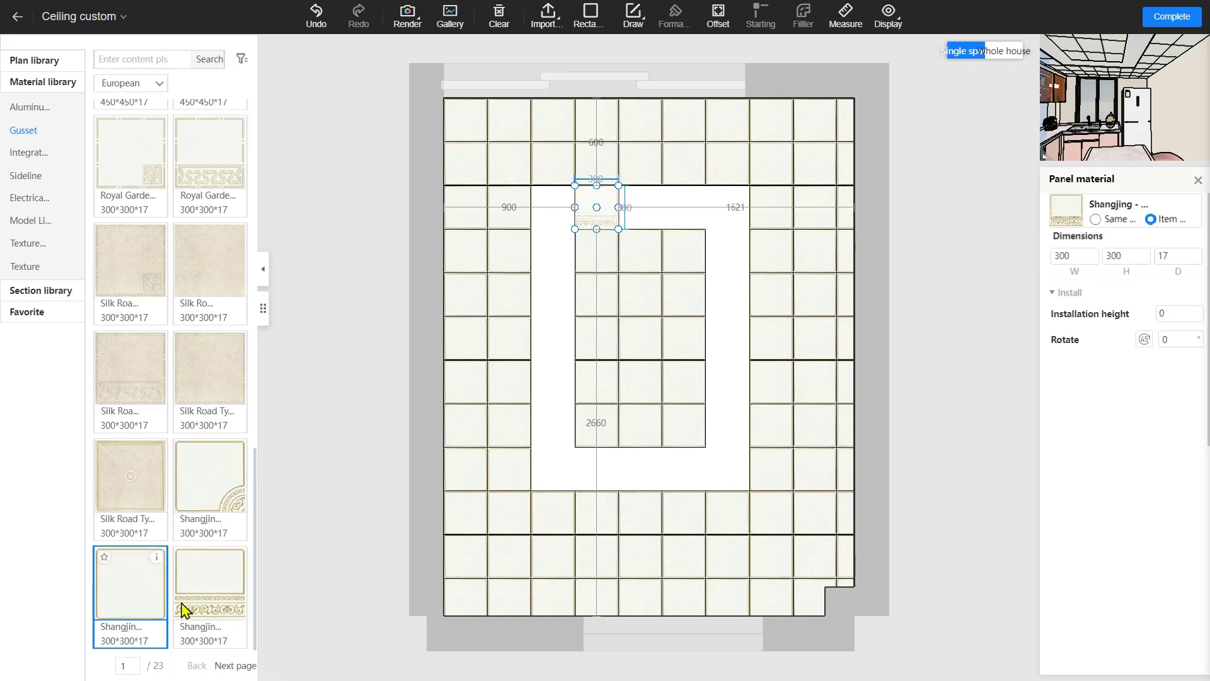
Continuously pave the border panel along the ring's top row through to the upper-right corner gap.
{"action": "right_click", "coordinate": [591, 222]}
{"action": "mouse_move", "coordinate": [645, 305]}
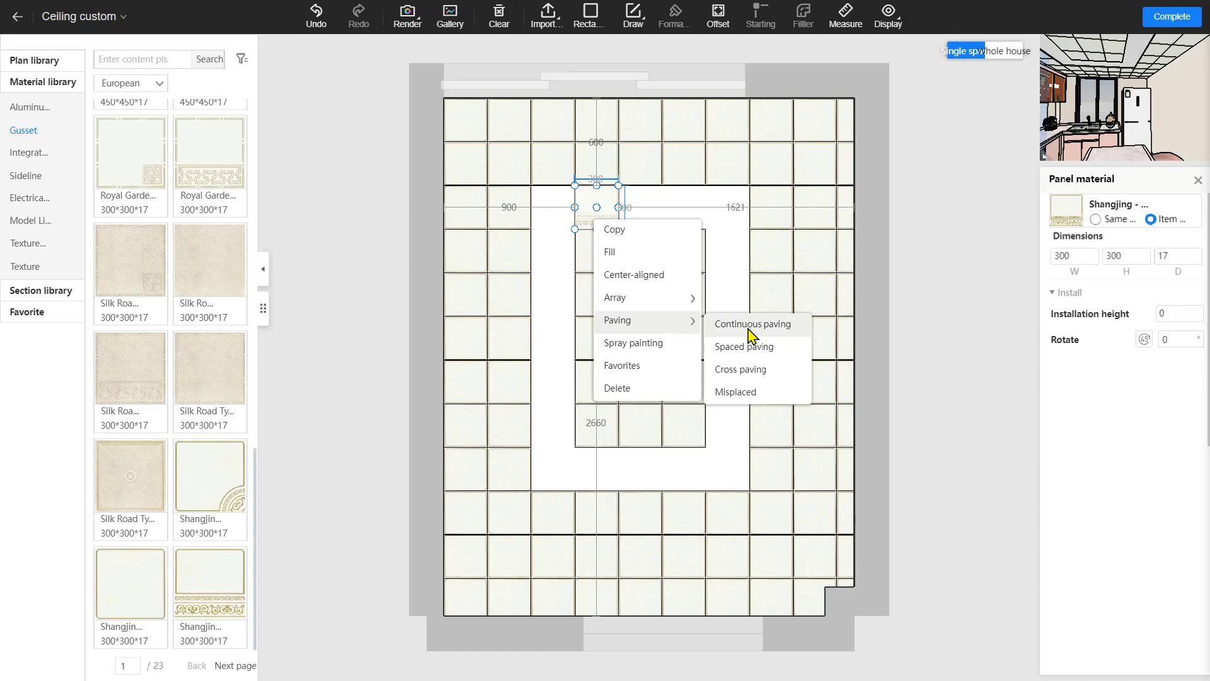
{"action": "left_click", "coordinate": [749, 327]}
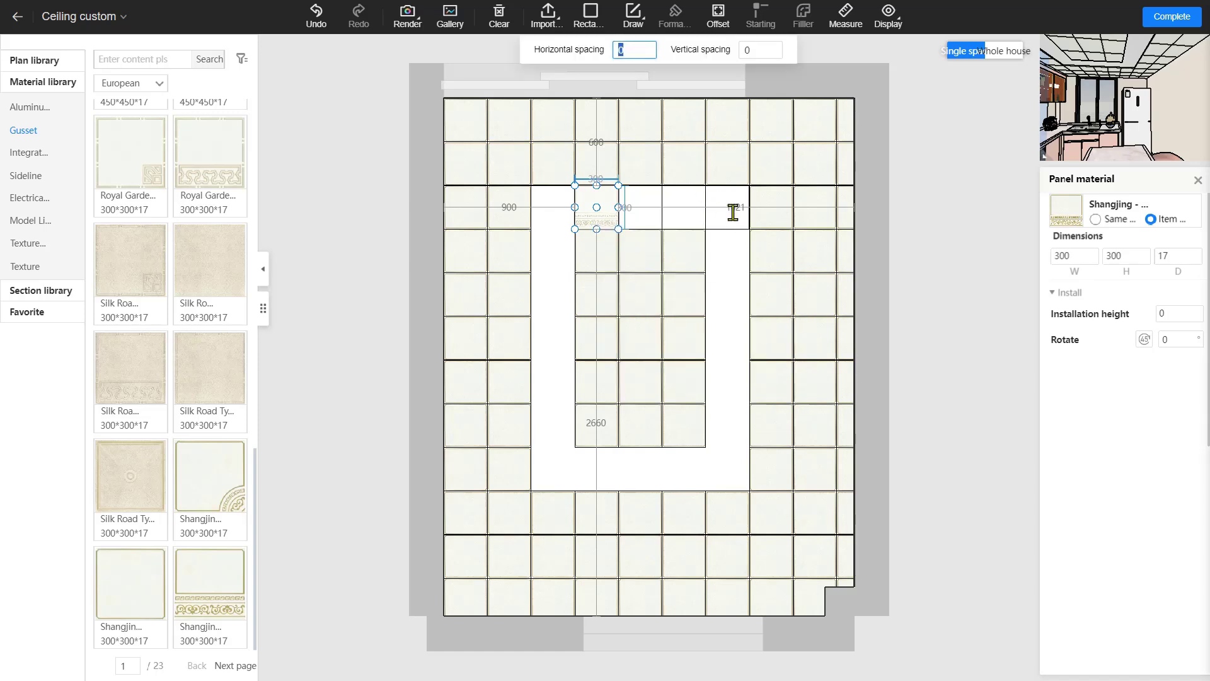
{"action": "left_click", "coordinate": [733, 211]}
{"action": "left_click", "coordinate": [725, 205]}
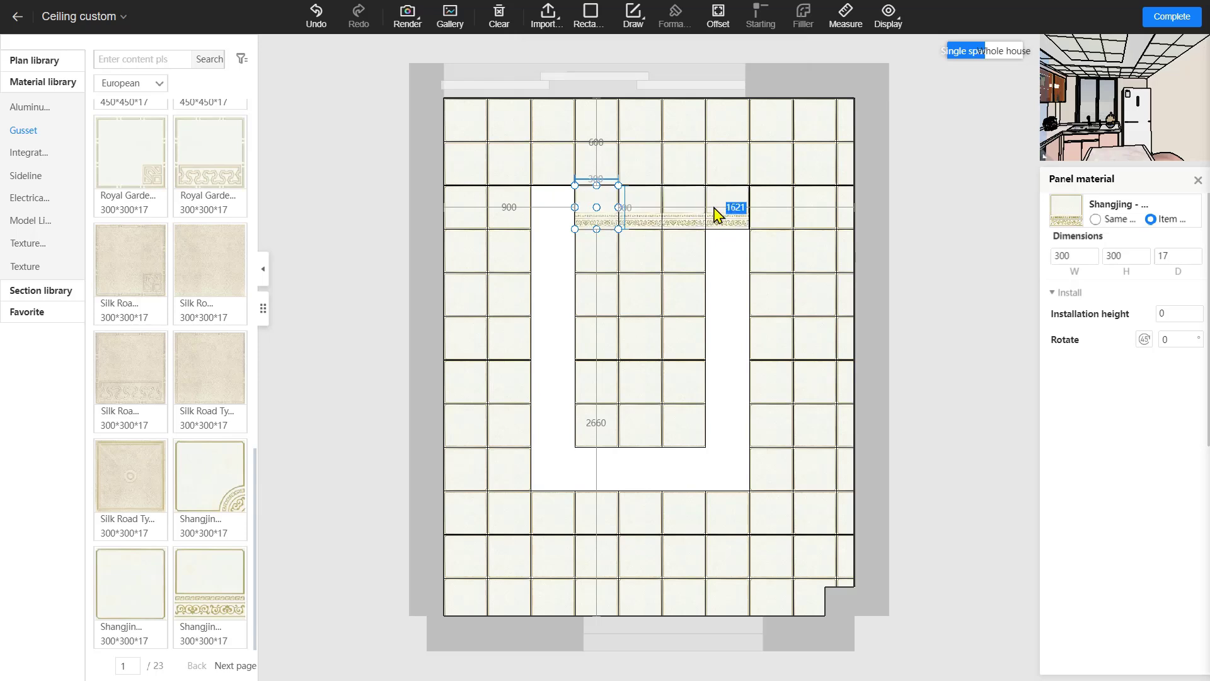
Rotate the ring's upper-right border panel to 90° and continuously pave it down the right side to the lower-right corner.
{"action": "left_click", "coordinate": [714, 209]}
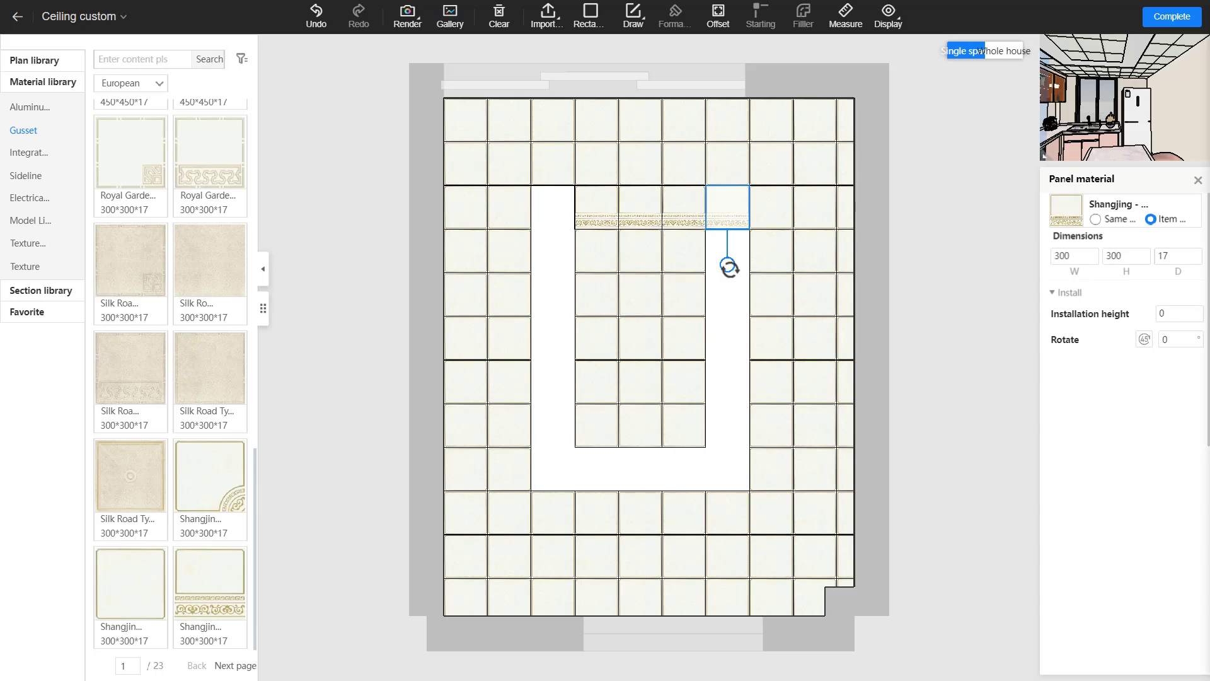
{"action": "left_click_drag", "start_coordinate": [726, 266], "coordinate": [646, 213]}
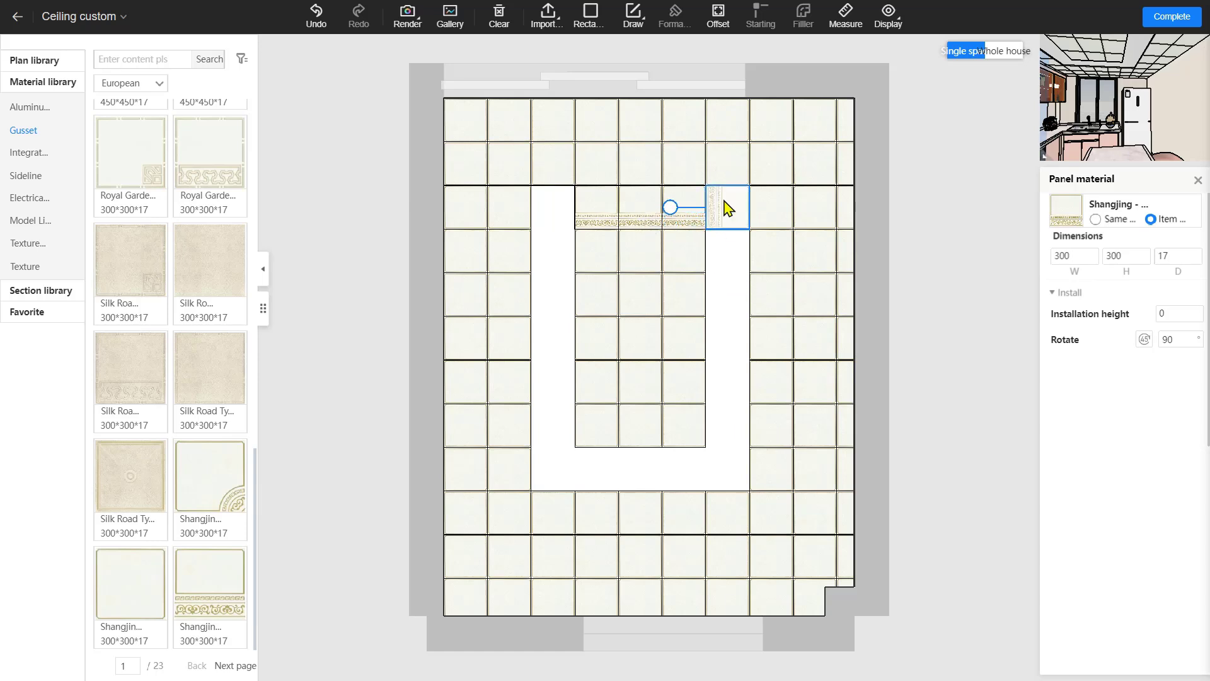
{"action": "right_click", "coordinate": [727, 203]}
{"action": "mouse_move", "coordinate": [759, 305]}
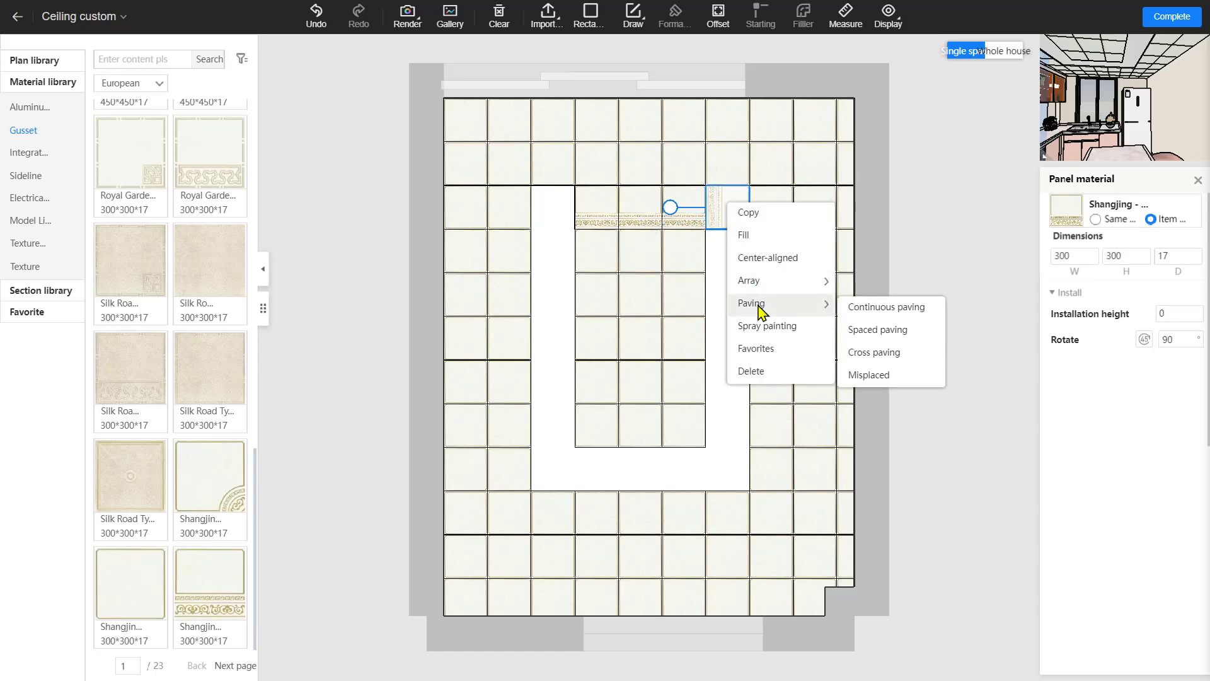
{"action": "left_click", "coordinate": [874, 315]}
{"action": "left_click", "coordinate": [718, 472]}
Rotate the ring's lower-right border panel to 180° and continuously pave it along the bottom row to the lower-left corner.
{"action": "left_click", "coordinate": [718, 471]}
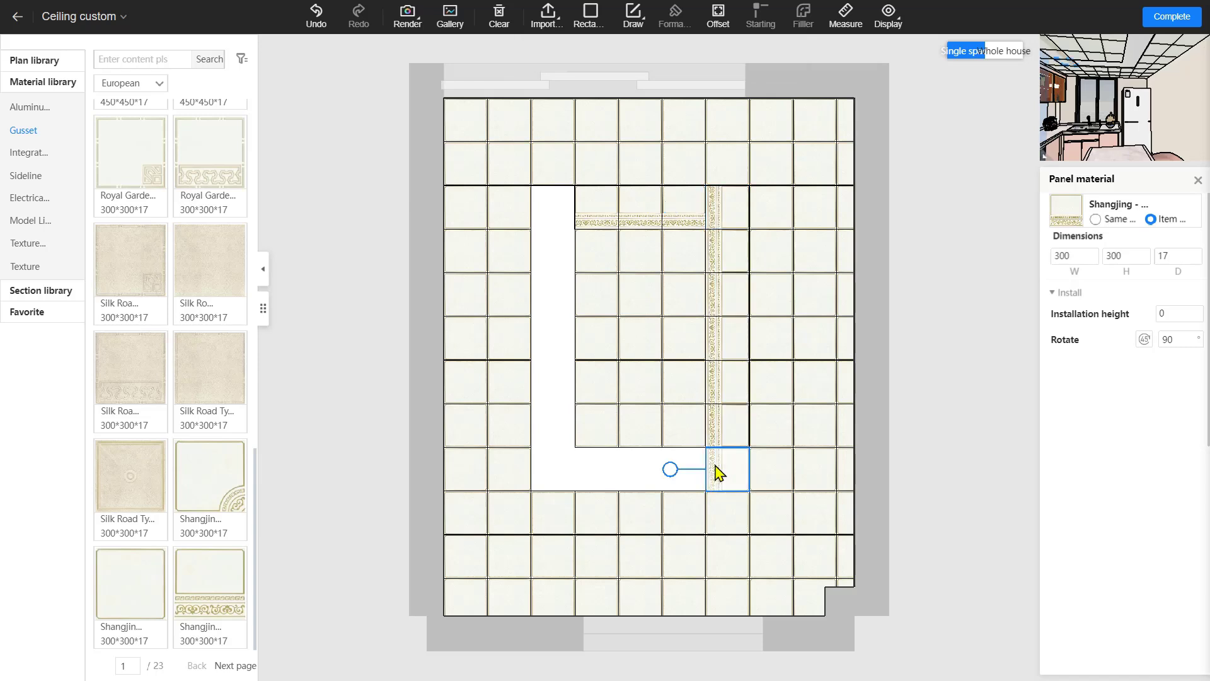
{"action": "left_click_drag", "start_coordinate": [669, 470], "coordinate": [728, 413]}
{"action": "right_click", "coordinate": [722, 479]}
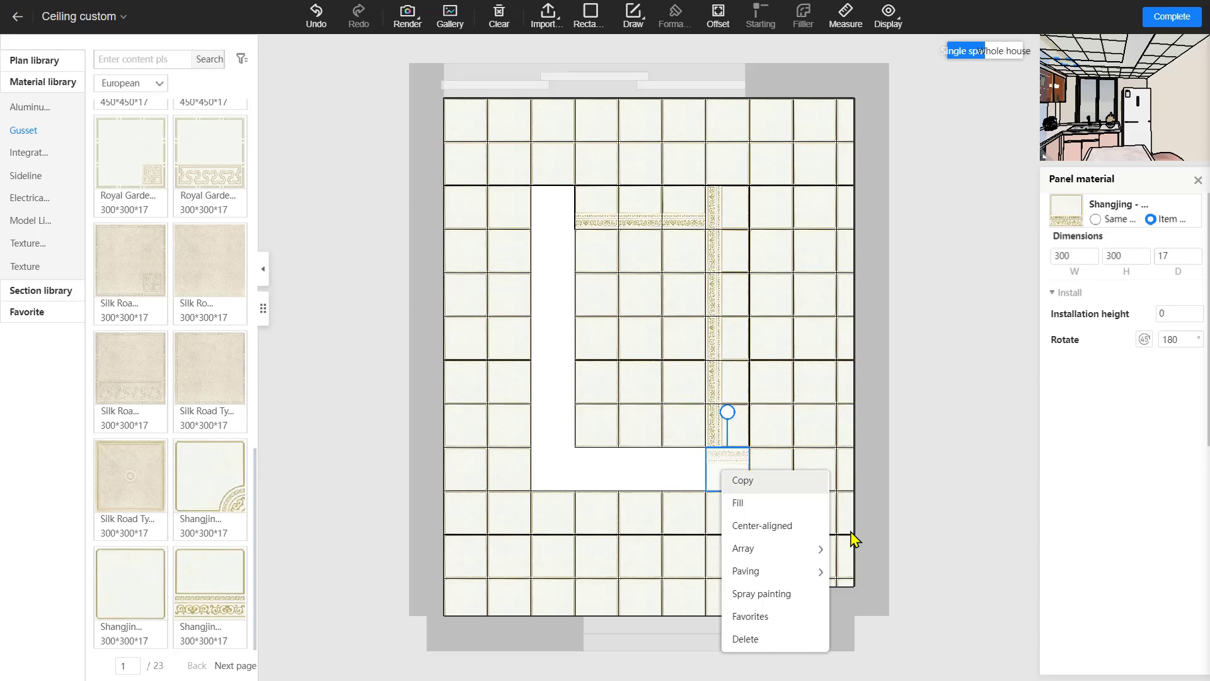
{"action": "left_click", "coordinate": [805, 573]}
{"action": "left_click", "coordinate": [548, 482]}
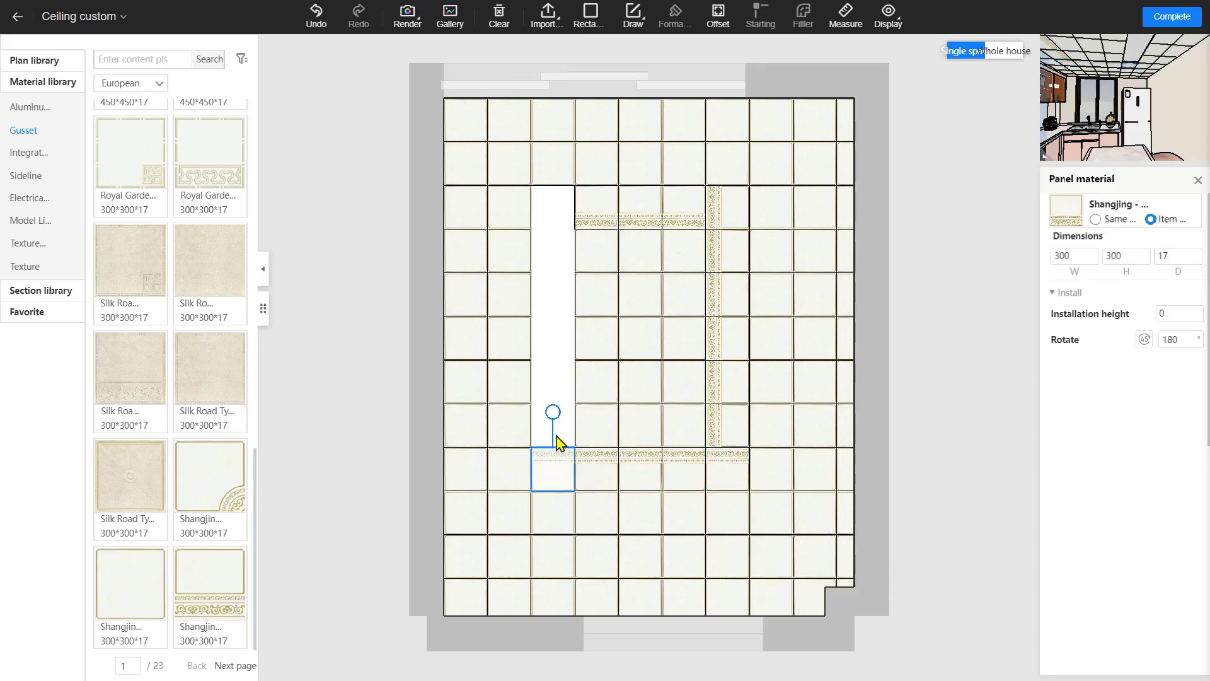
Rotate the ring's lower-left border panel to 270° and continuously pave it up the left side to the upper-left corner.
{"action": "left_click_drag", "start_coordinate": [552, 412], "coordinate": [611, 472]}
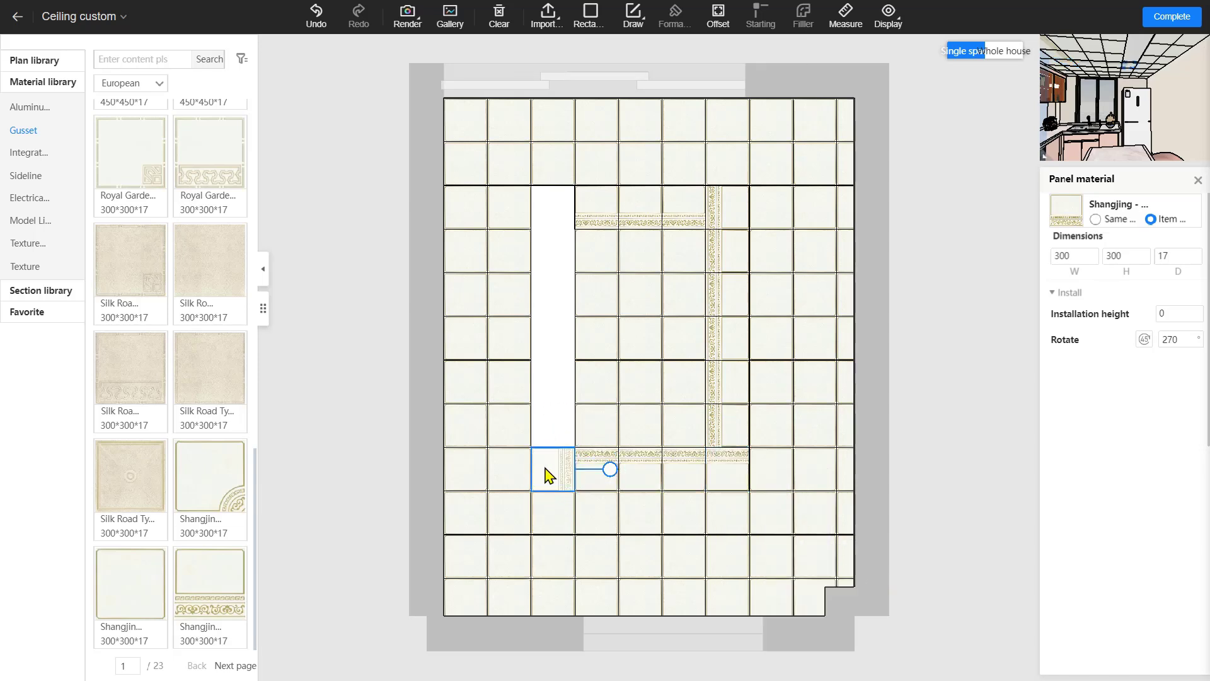
{"action": "right_click", "coordinate": [549, 473]}
{"action": "mouse_move", "coordinate": [593, 579]}
{"action": "left_click", "coordinate": [707, 573]}
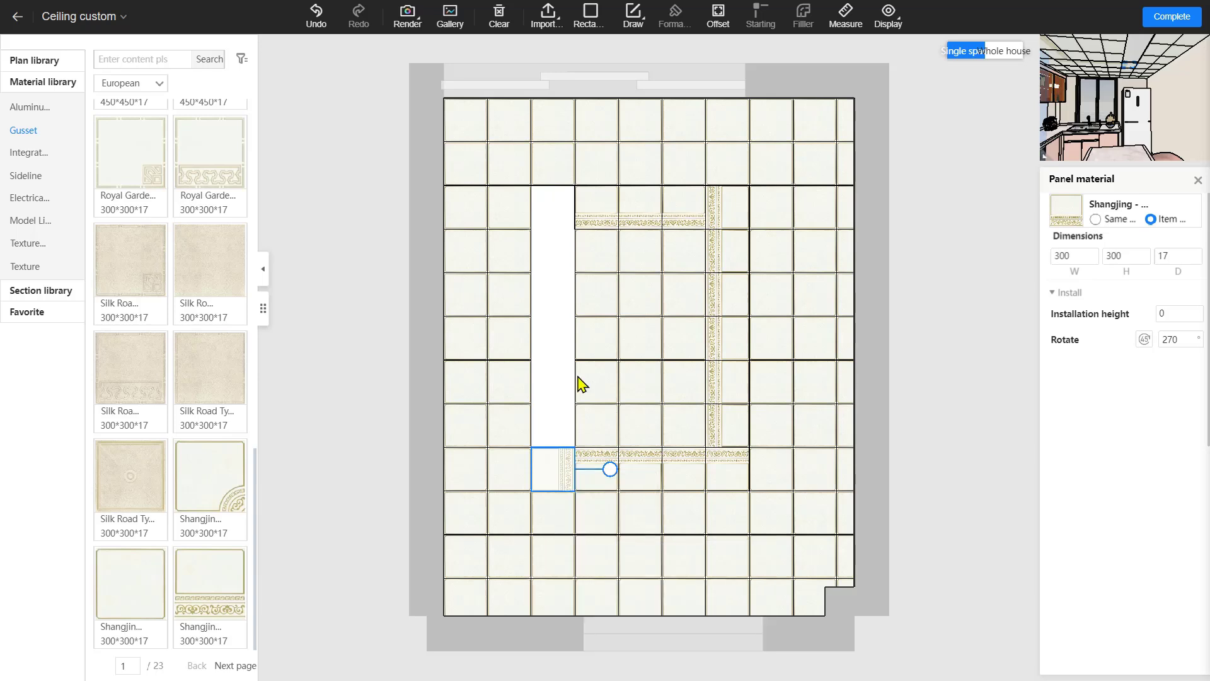
{"action": "left_click", "coordinate": [566, 223]}
{"action": "right_click", "coordinate": [564, 259]}
{"action": "left_click", "coordinate": [540, 205]}
Delete the border panels at the ring's four corners.
{"action": "left_click", "coordinate": [540, 206]}
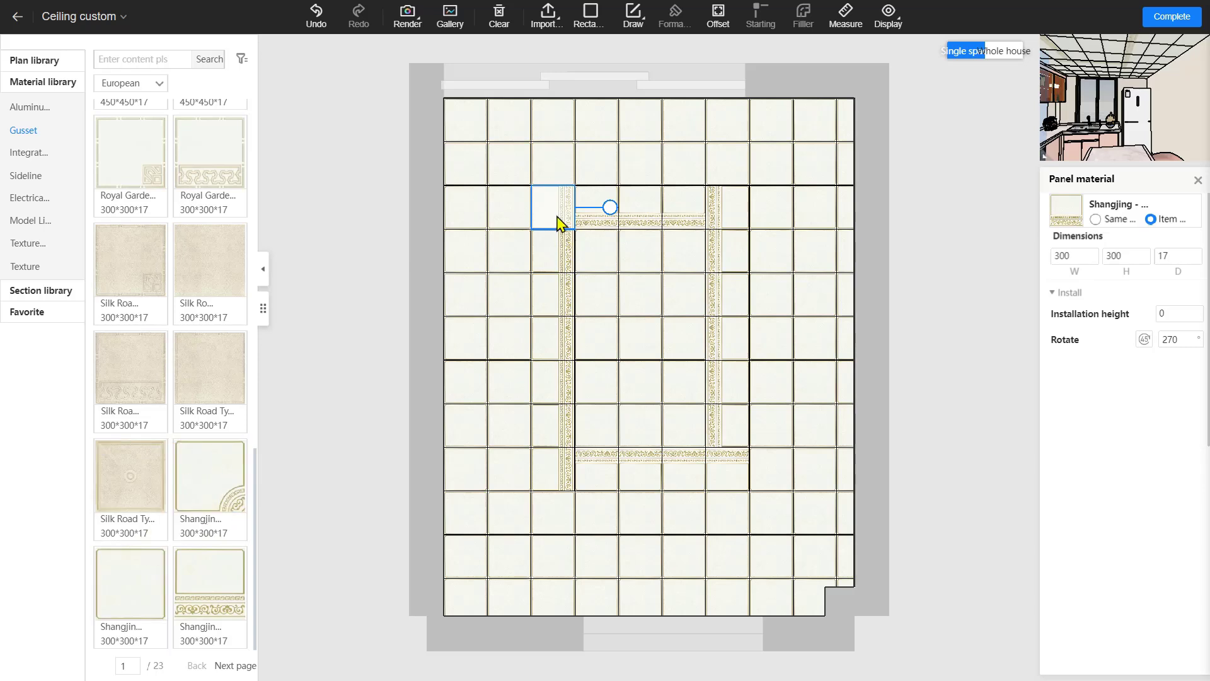
{"action": "key", "text": "Delete"}
{"action": "left_click", "coordinate": [744, 211]}
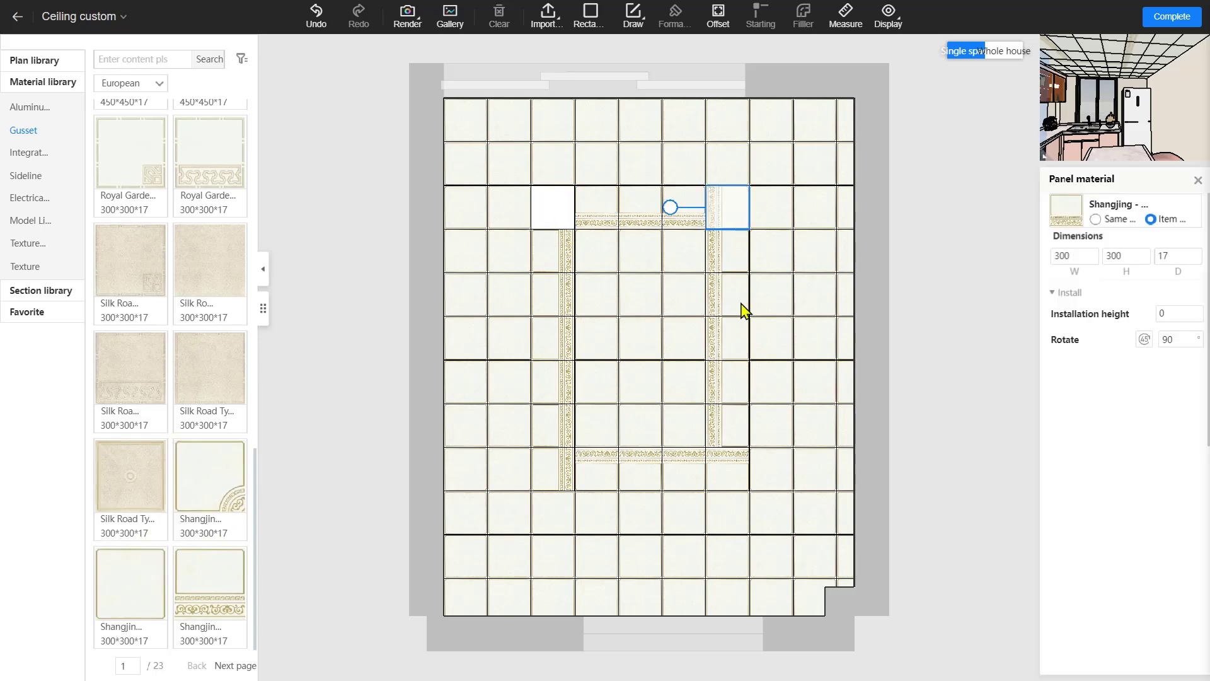
{"action": "key", "text": "Delete"}
{"action": "left_click", "coordinate": [731, 477]}
{"action": "key", "text": "Delete"}
{"action": "left_click", "coordinate": [554, 479]}
{"action": "key", "text": "Delete"}
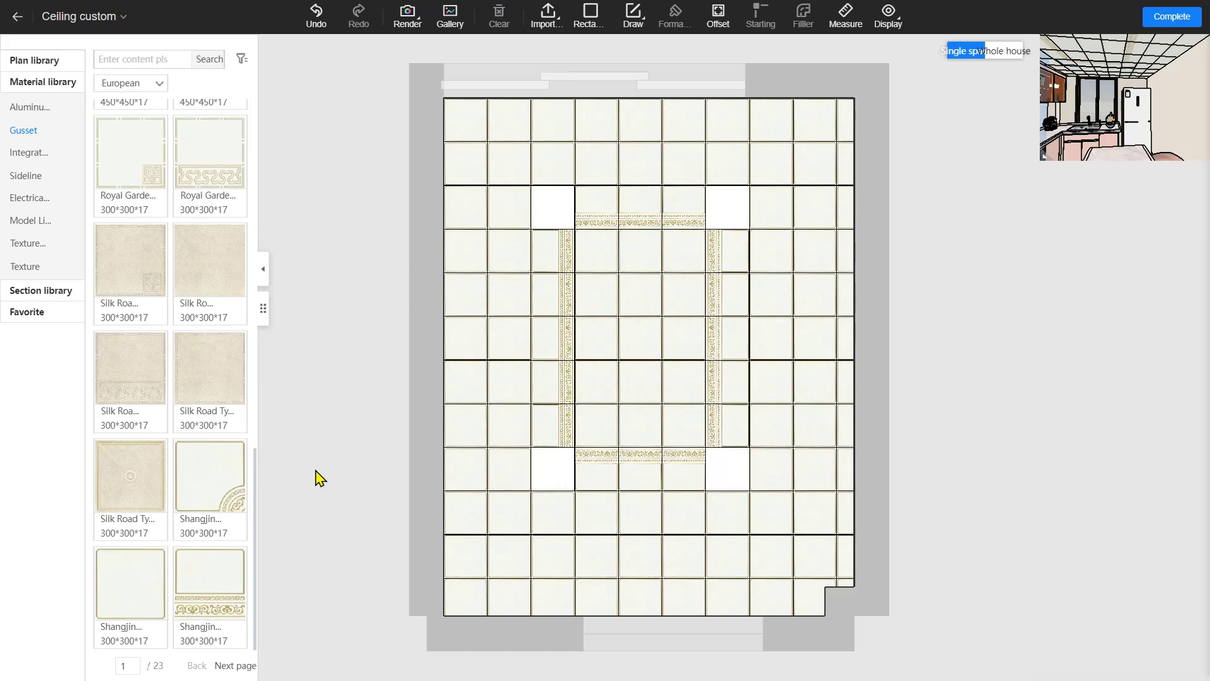
Place the Shangjing 300*300 corner-pattern panel in the ring's upper-left gap, 600 from both the top and left edges.
{"action": "left_click_drag", "start_coordinate": [218, 483], "coordinate": [560, 213]}
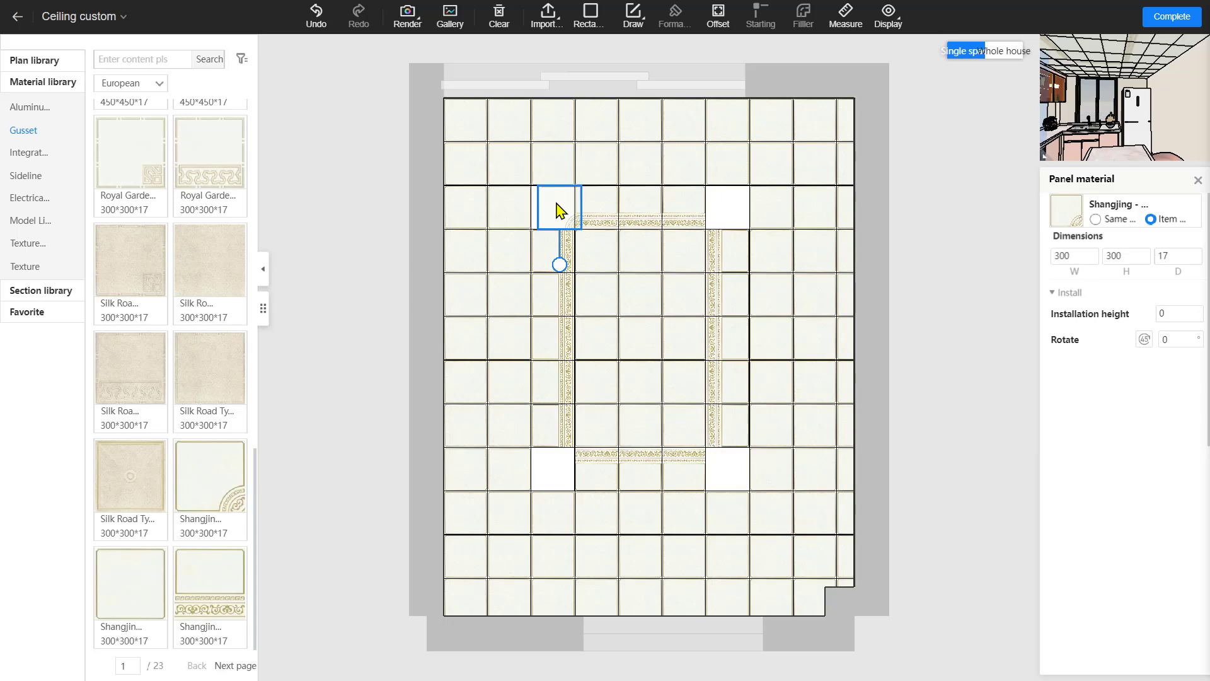
{"action": "left_click", "coordinate": [560, 211]}
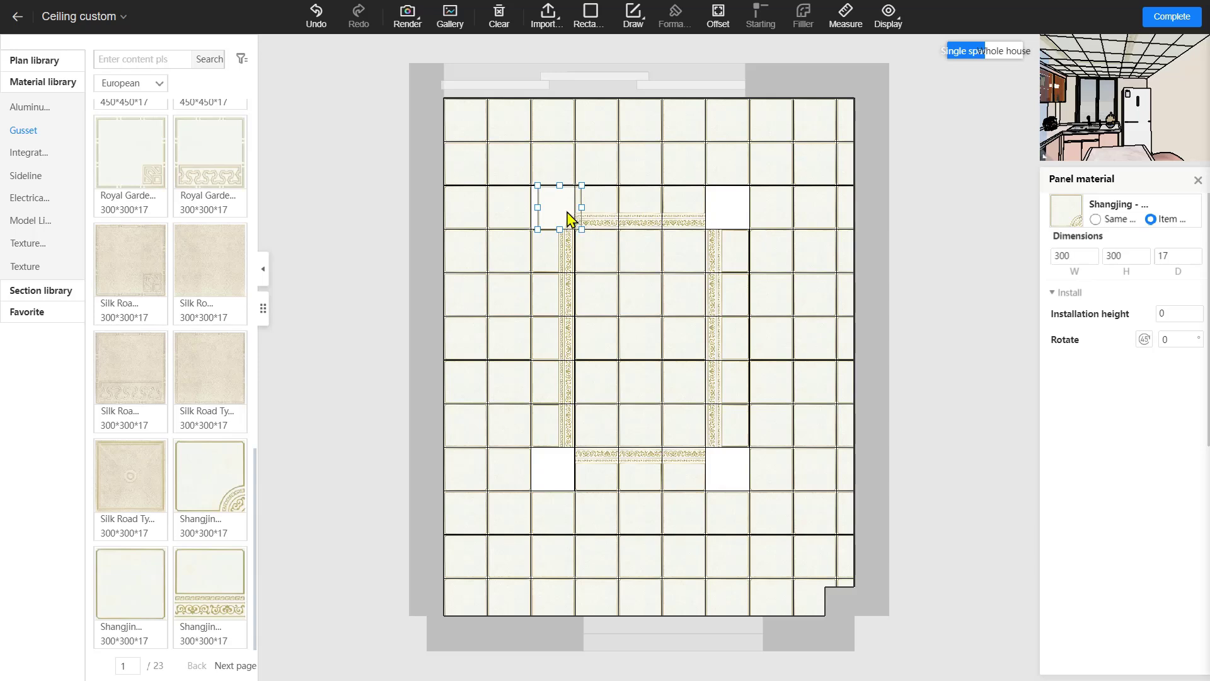
{"action": "left_click", "coordinate": [567, 216]}
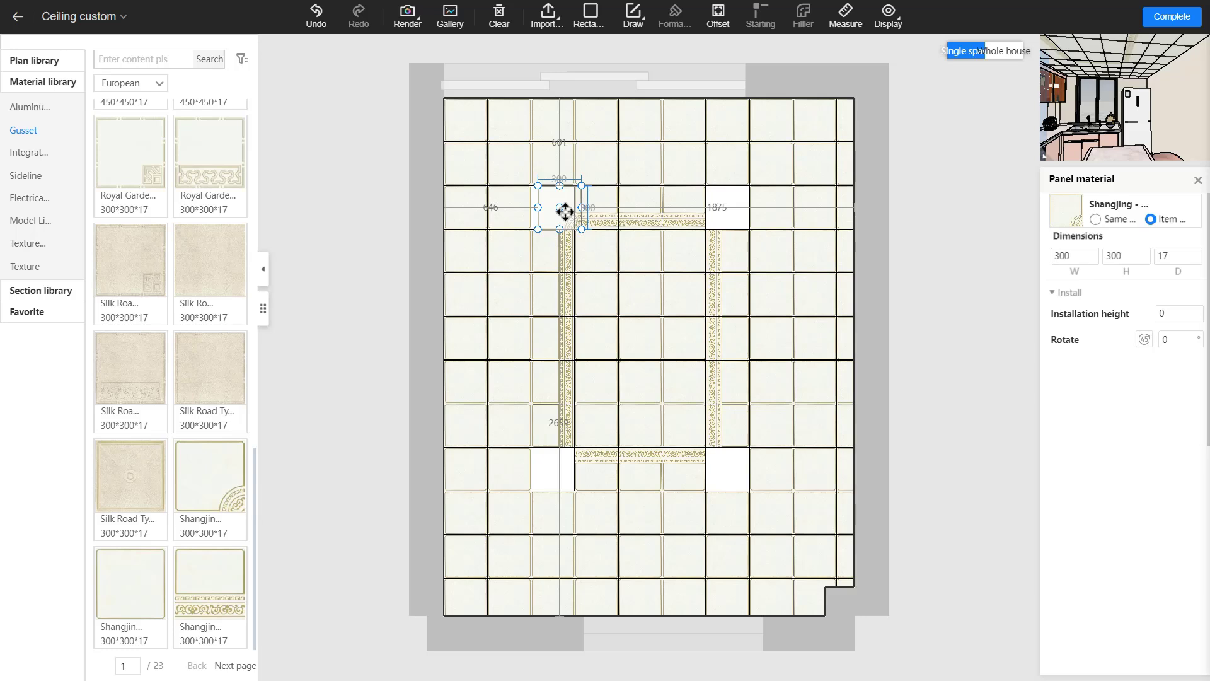
{"action": "left_click_drag", "start_coordinate": [565, 211], "coordinate": [563, 208]}
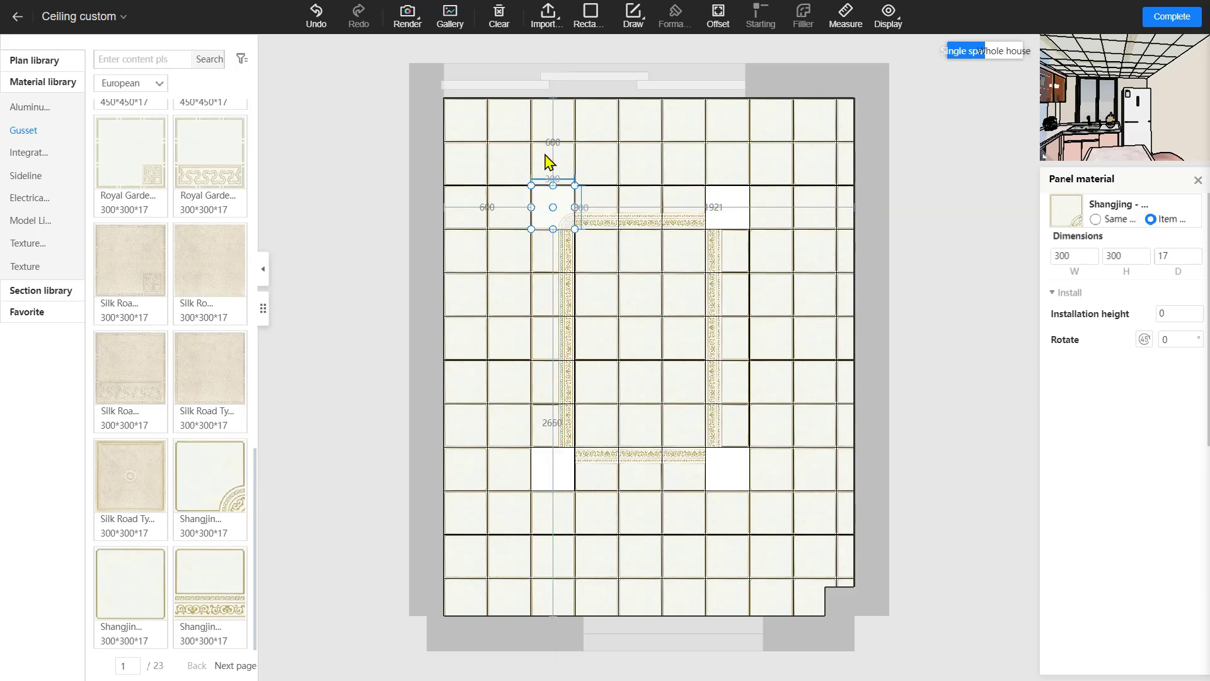
Copy the corner-pattern panel into the lower-right, lower-left and upper-right gaps of the border ring.
{"action": "right_click", "coordinate": [570, 221]}
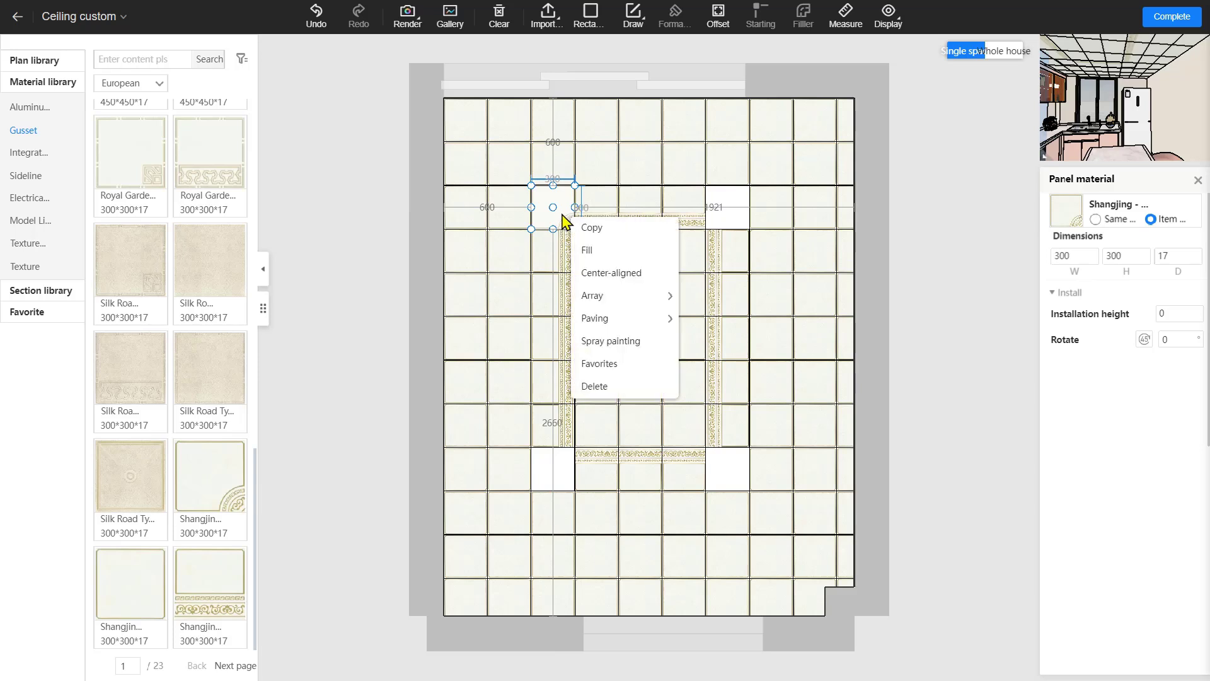
{"action": "left_click", "coordinate": [591, 229]}
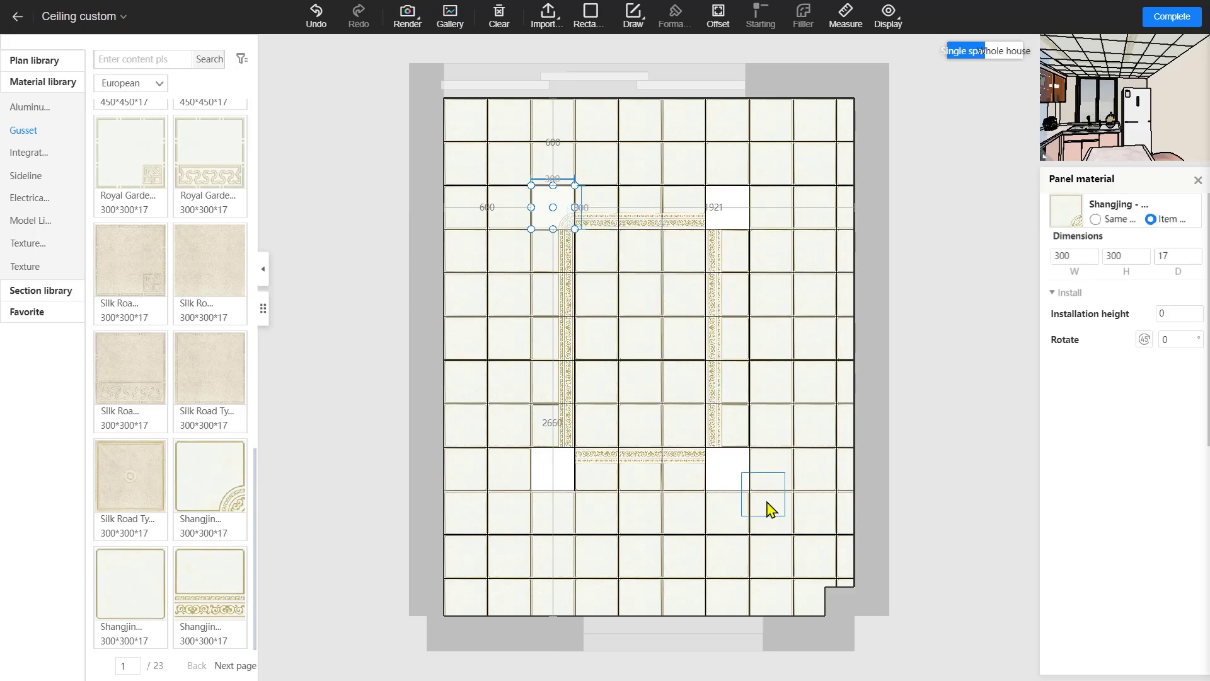
{"action": "left_click", "coordinate": [730, 476]}
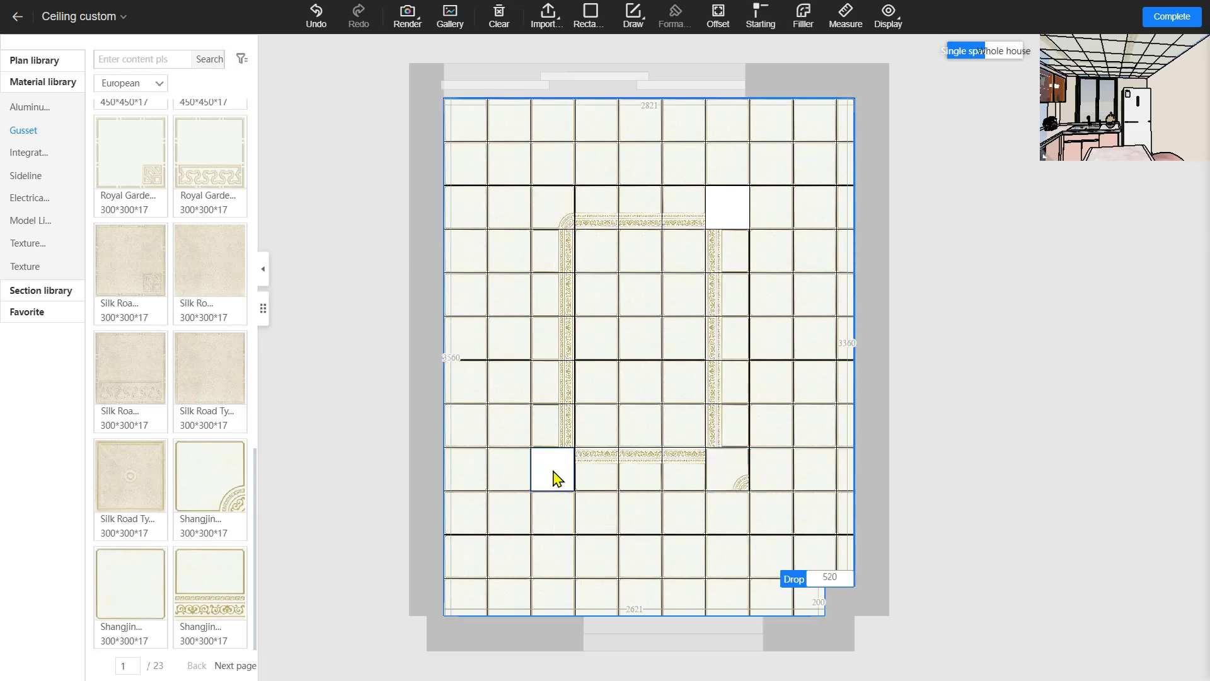
{"action": "left_click", "coordinate": [554, 479]}
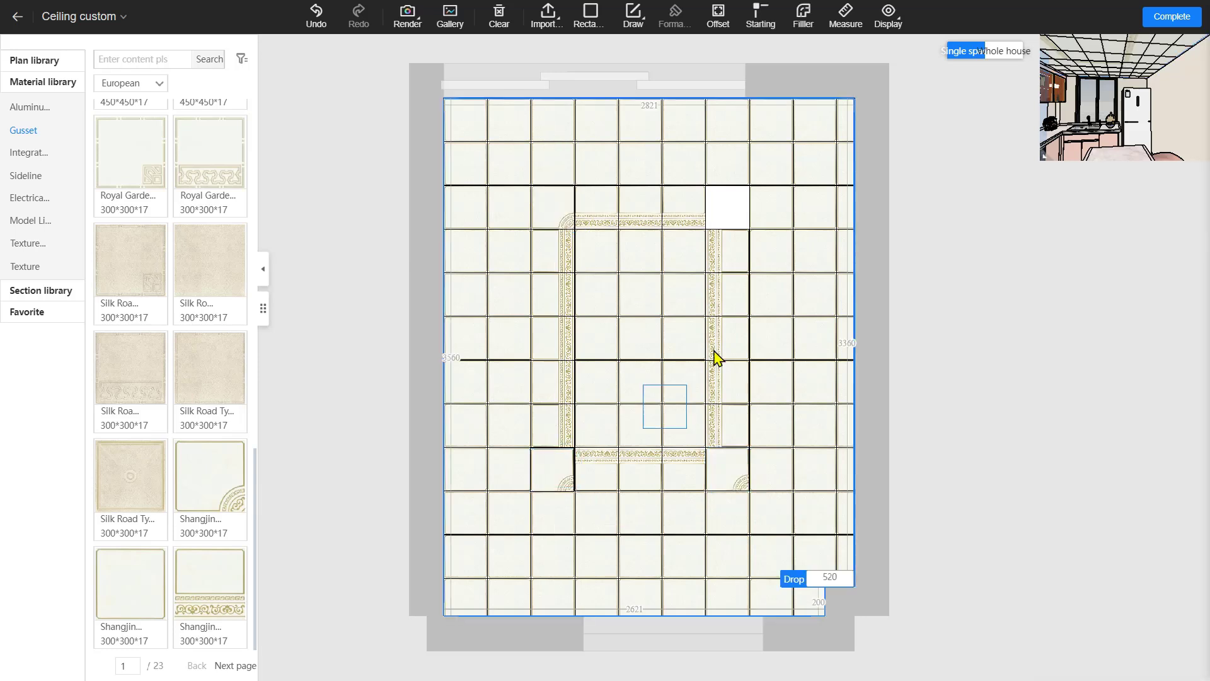
{"action": "left_click", "coordinate": [732, 217]}
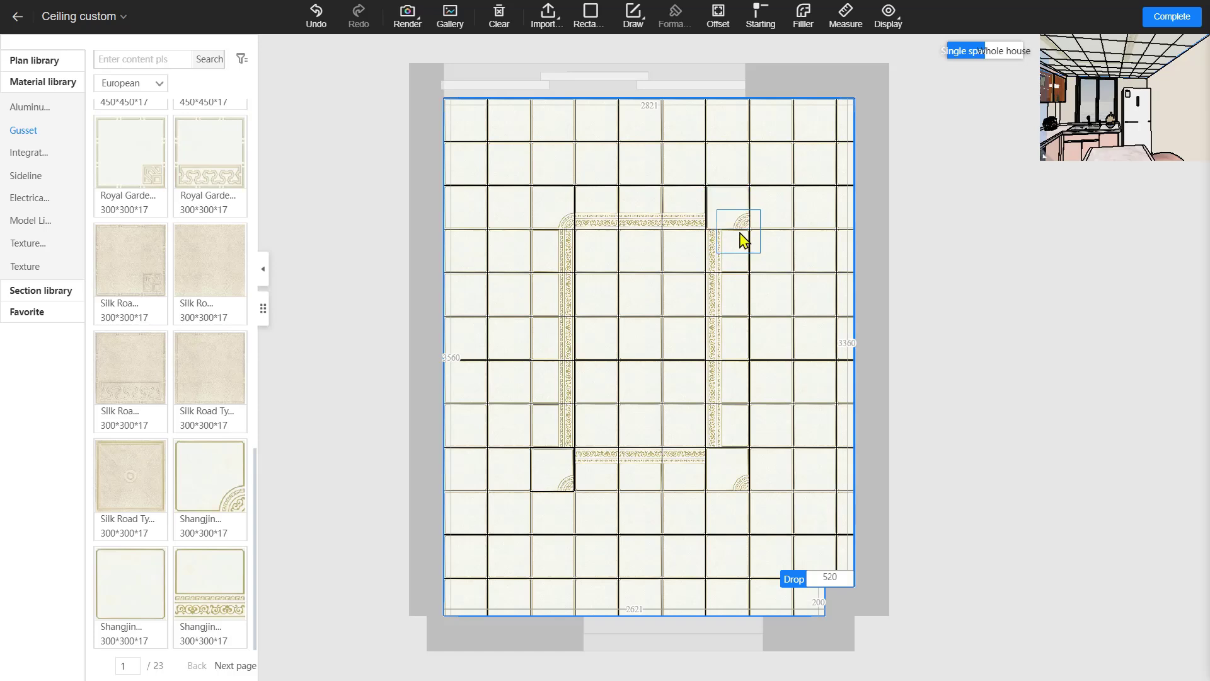
{"action": "right_click", "coordinate": [654, 167]}
Rotate the three copied corner panels to join the border: upper-right a quarter turn, lower-right to 180° and lower-left to 90°.
{"action": "left_click", "coordinate": [723, 217]}
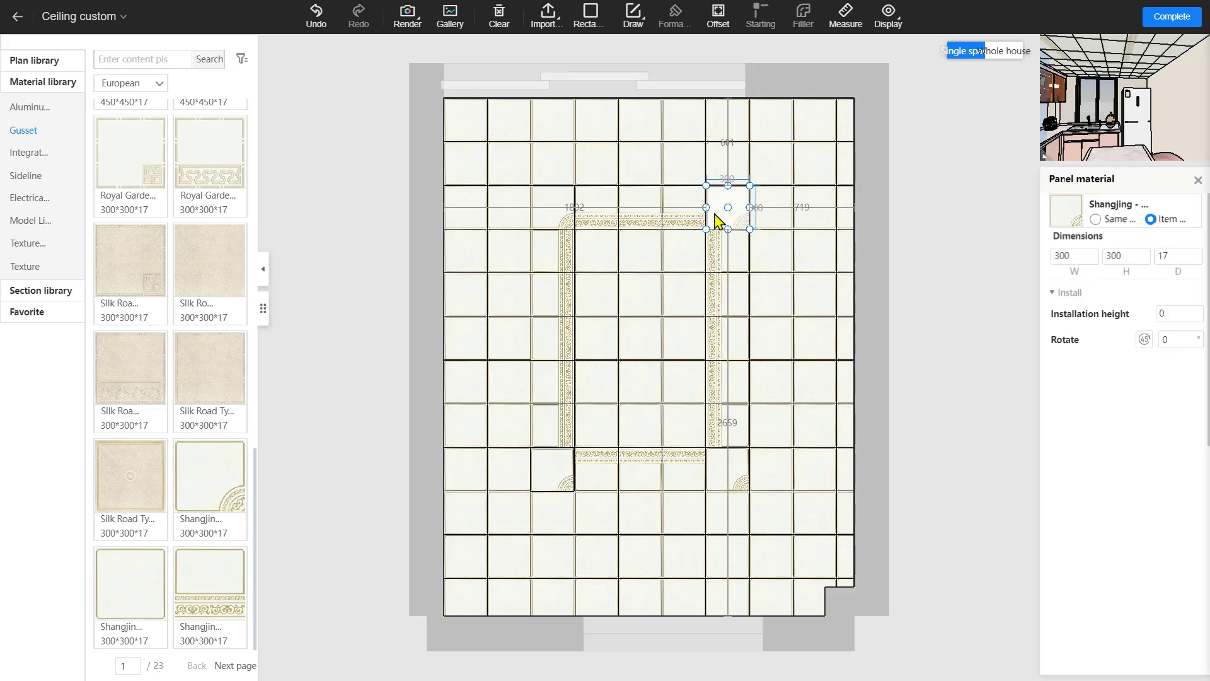
{"action": "left_click", "coordinate": [714, 213]}
{"action": "left_click_drag", "start_coordinate": [729, 268], "coordinate": [682, 211]}
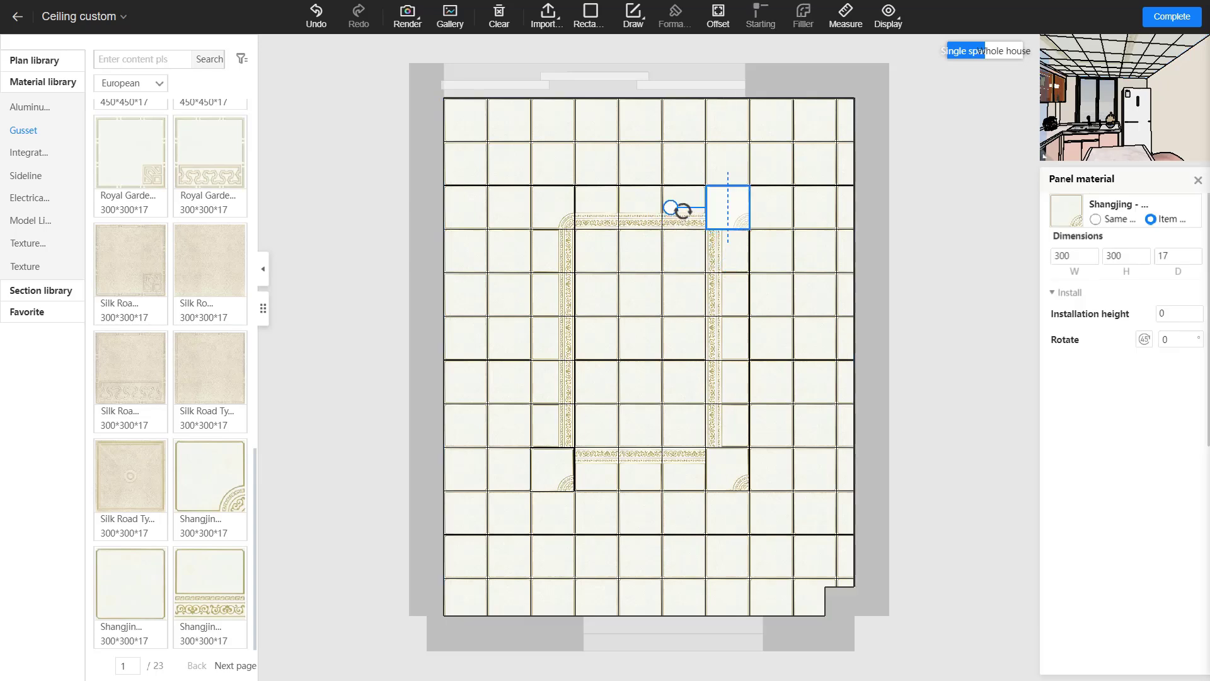
{"action": "left_click", "coordinate": [739, 474]}
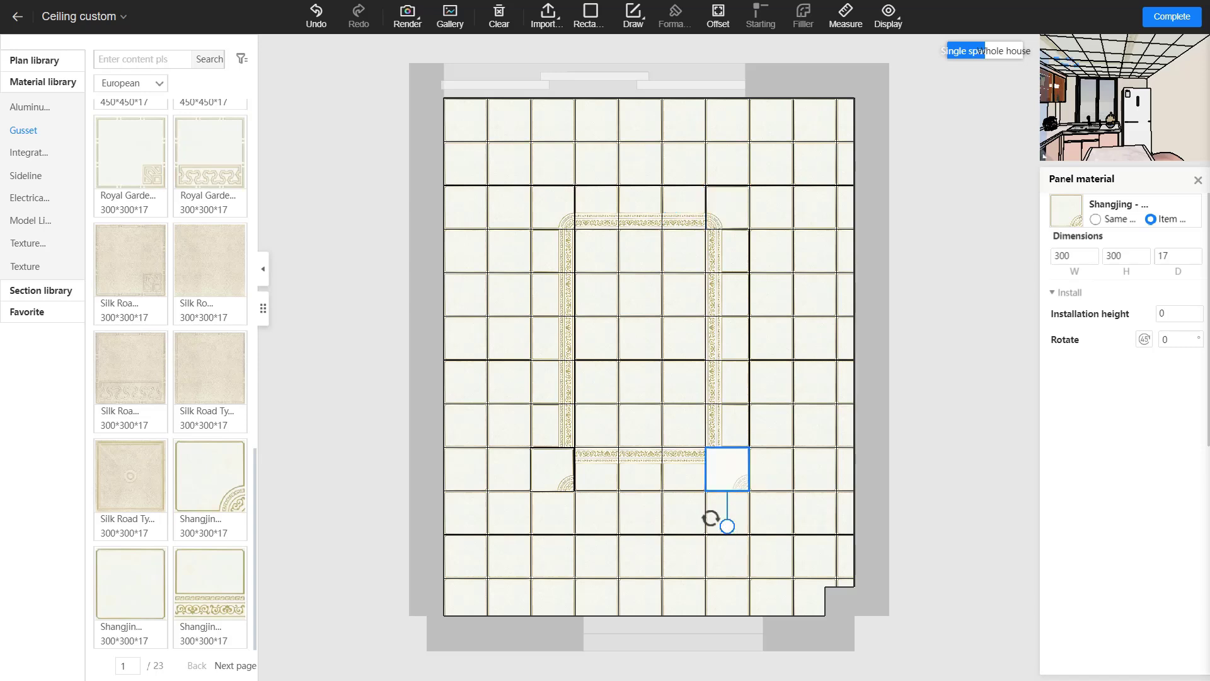
{"action": "left_click_drag", "start_coordinate": [710, 518], "coordinate": [728, 414]}
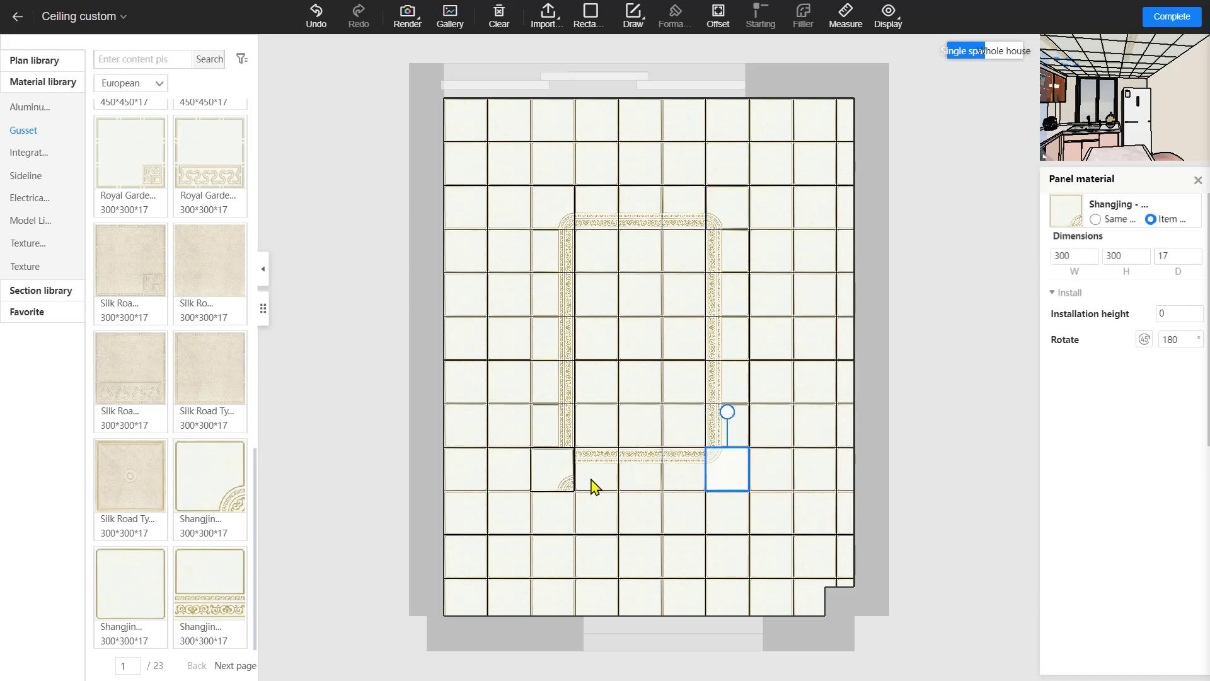
{"action": "left_click", "coordinate": [589, 468]}
{"action": "left_click", "coordinate": [561, 471]}
{"action": "left_click_drag", "start_coordinate": [552, 527], "coordinate": [608, 470]}
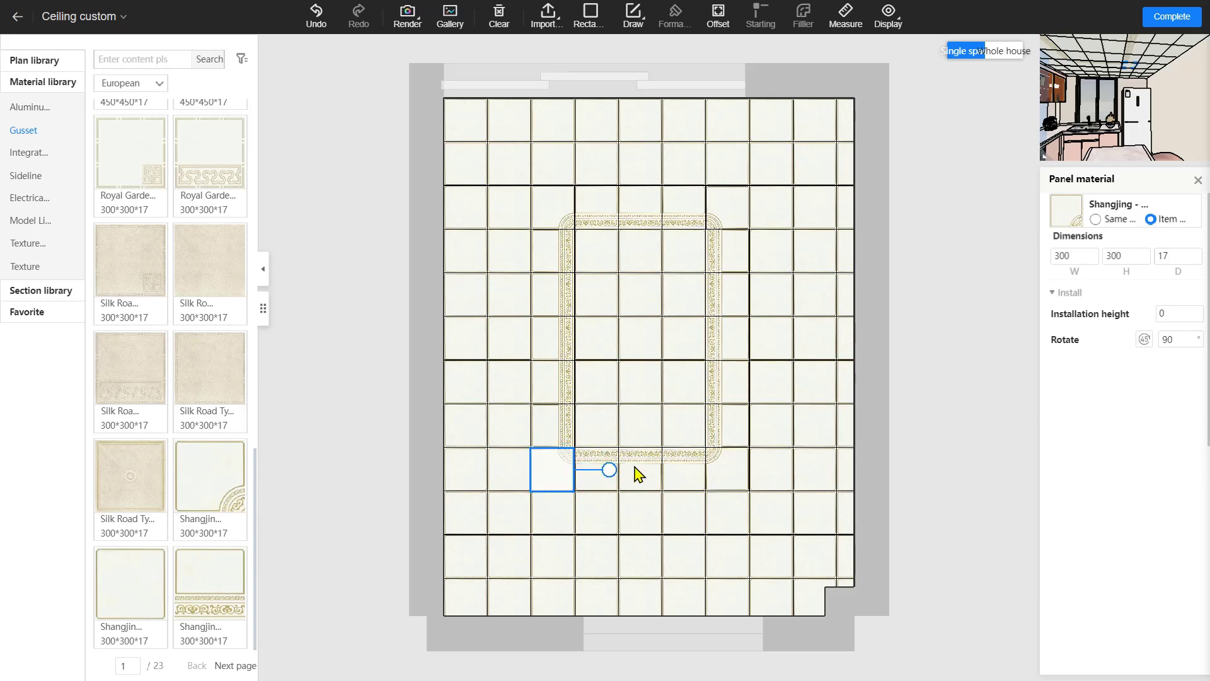
Position the lower-left corner panel exactly 600 from the ceiling's left edge and 860 from its bottom edge.
{"action": "left_click", "coordinate": [552, 473]}
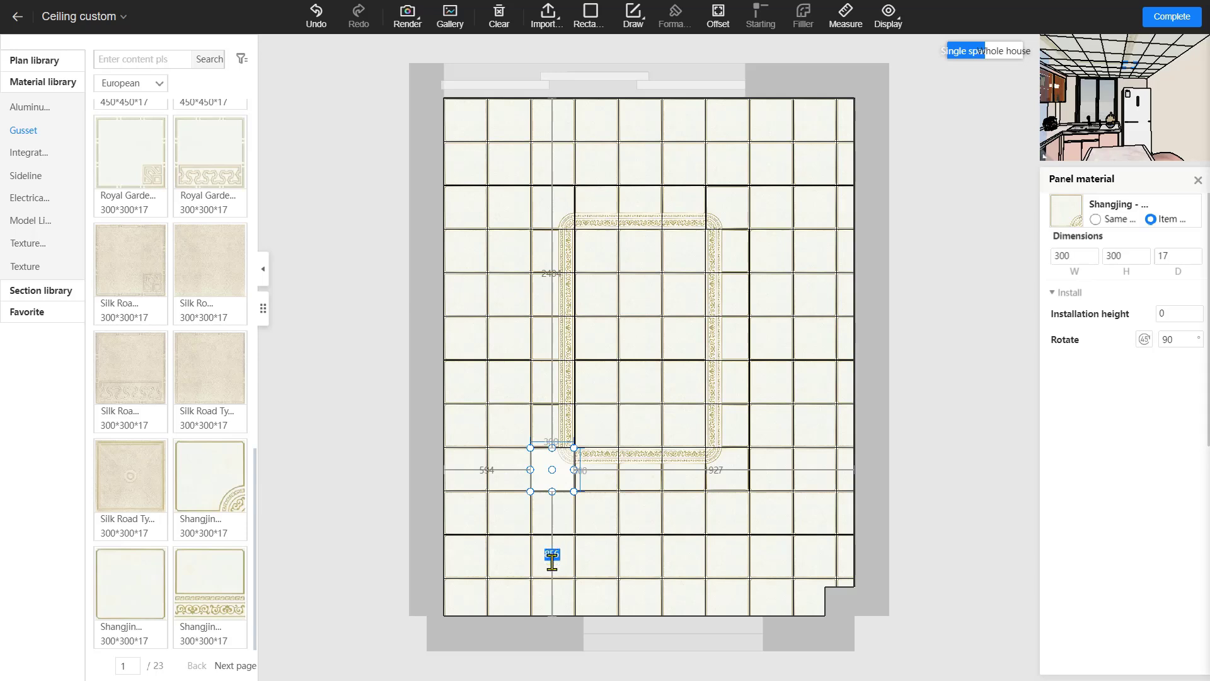
{"action": "left_click", "coordinate": [488, 470]}
{"action": "type", "text": "600"}
{"action": "key", "text": "Return"}
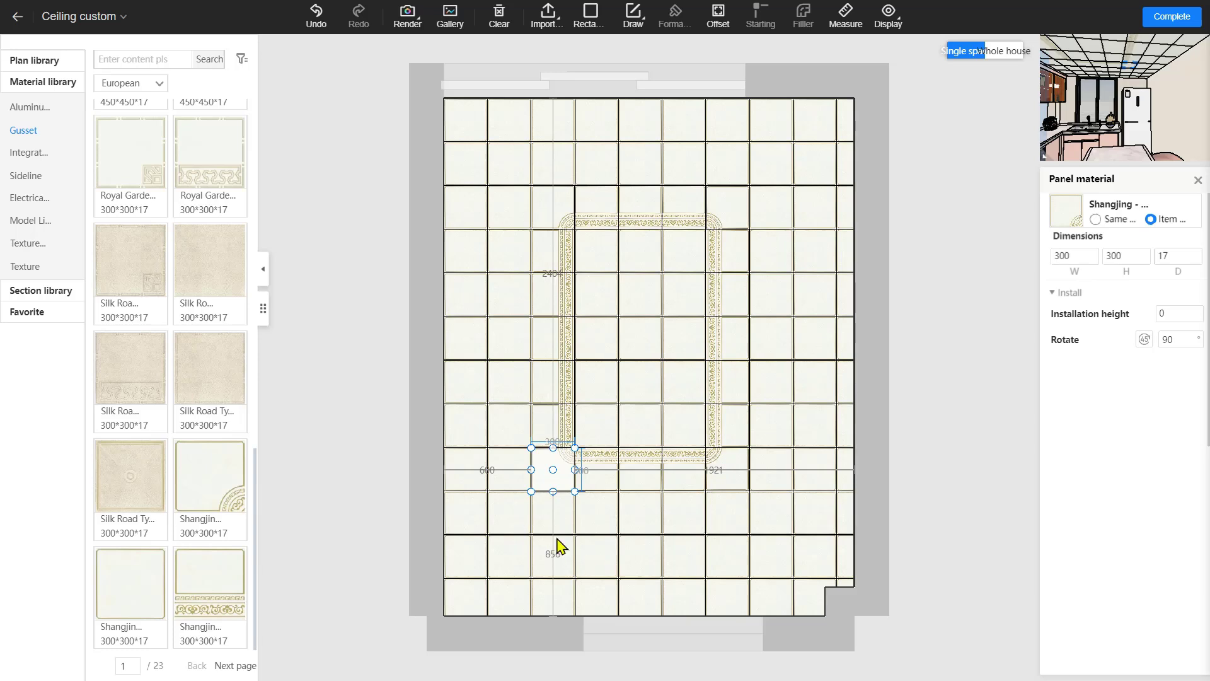
{"action": "left_click", "coordinate": [570, 571]}
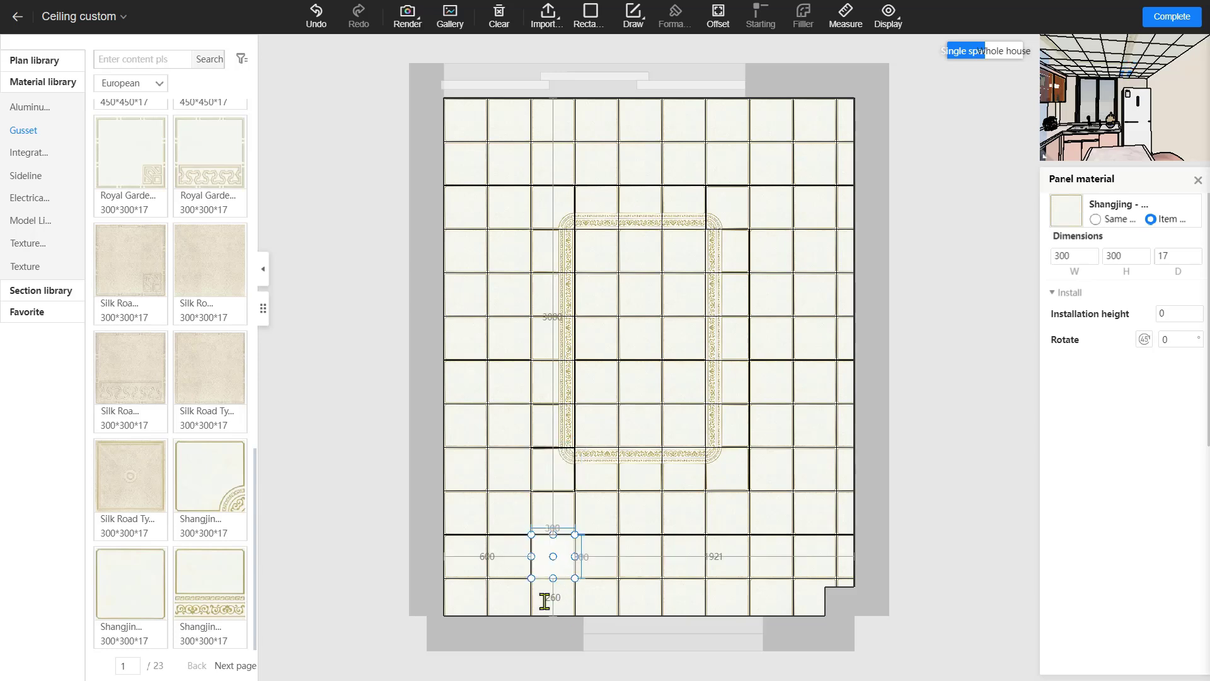
{"action": "left_click", "coordinate": [567, 486]}
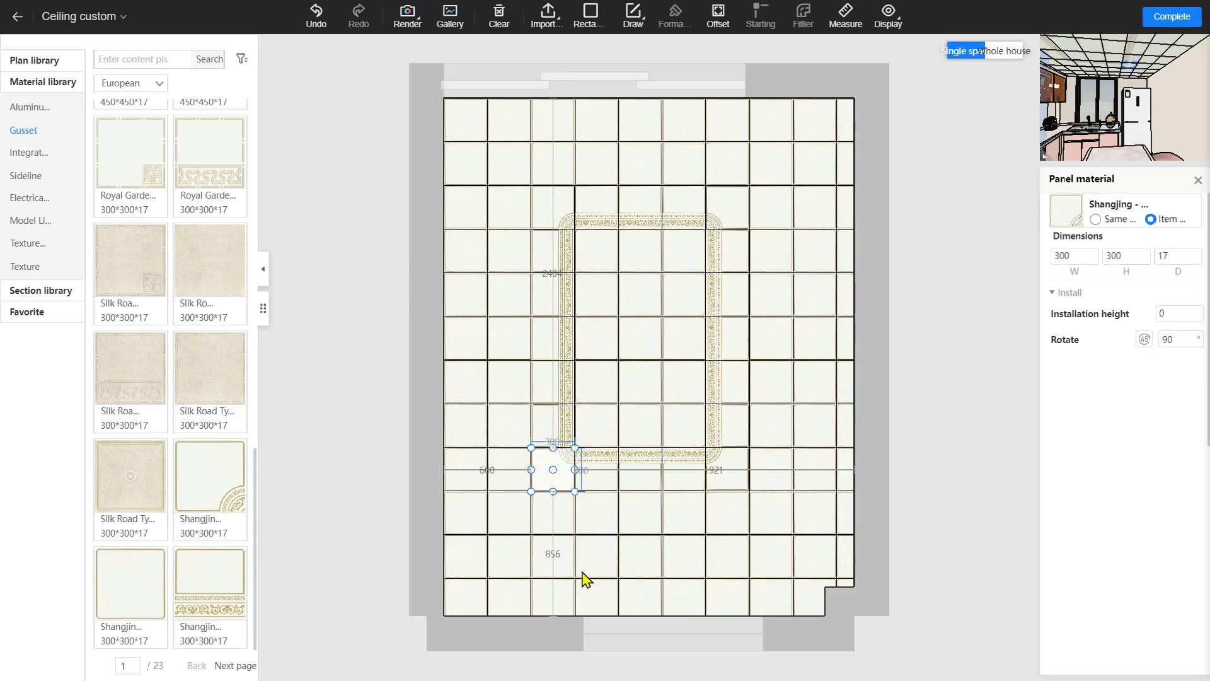
{"action": "left_click", "coordinate": [554, 556]}
{"action": "key", "text": "Return"}
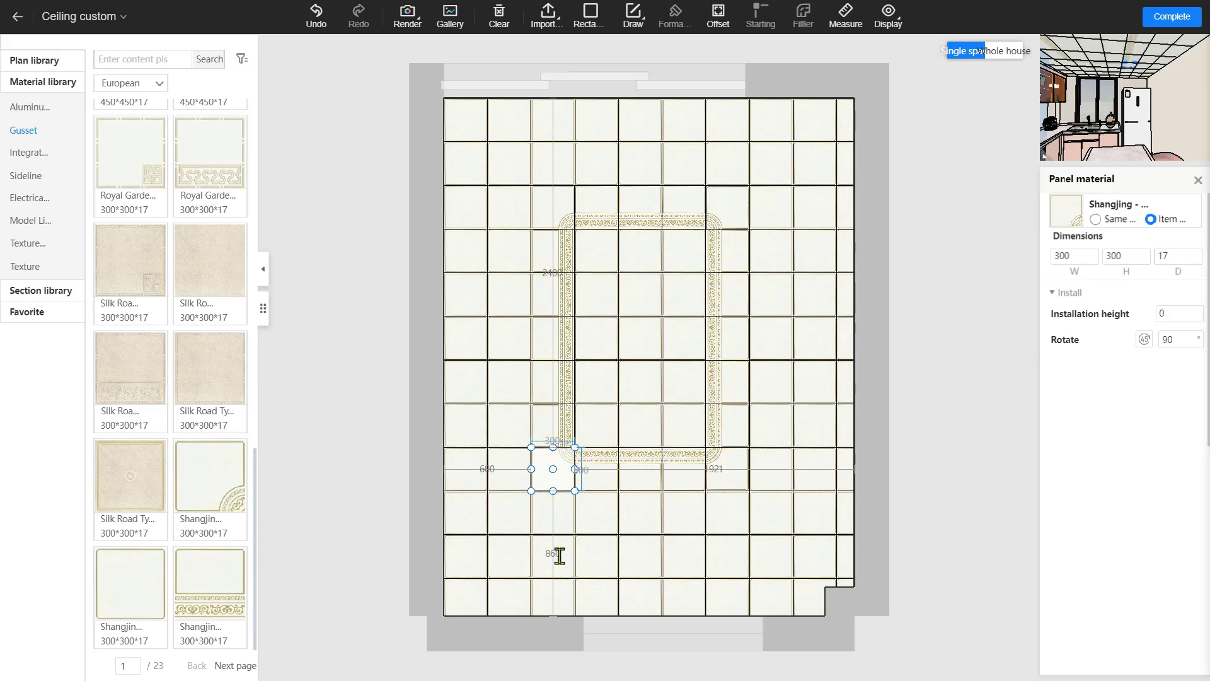
Position the lower-right corner panel exactly 860 from the ceiling's bottom edge and 721 from its right edge.
{"action": "left_click", "coordinate": [733, 451]}
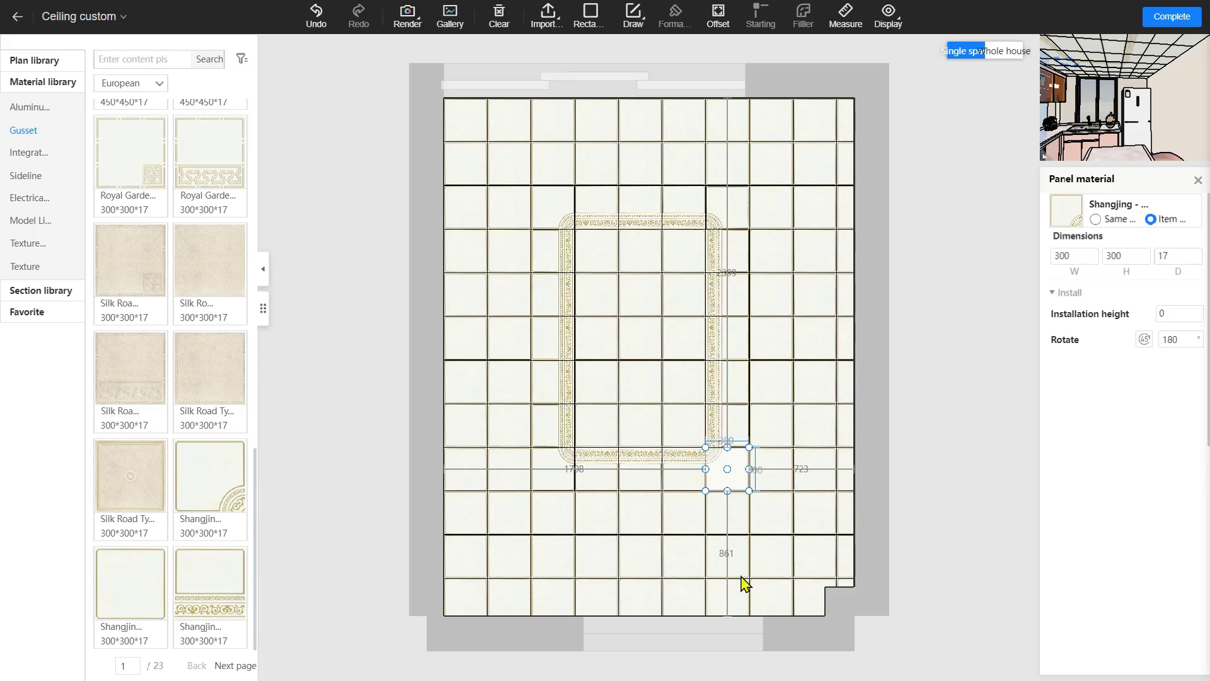
{"action": "left_click", "coordinate": [729, 555]}
{"action": "key", "text": "Return"}
{"action": "left_click", "coordinate": [803, 469]}
{"action": "left_click", "coordinate": [827, 485]}
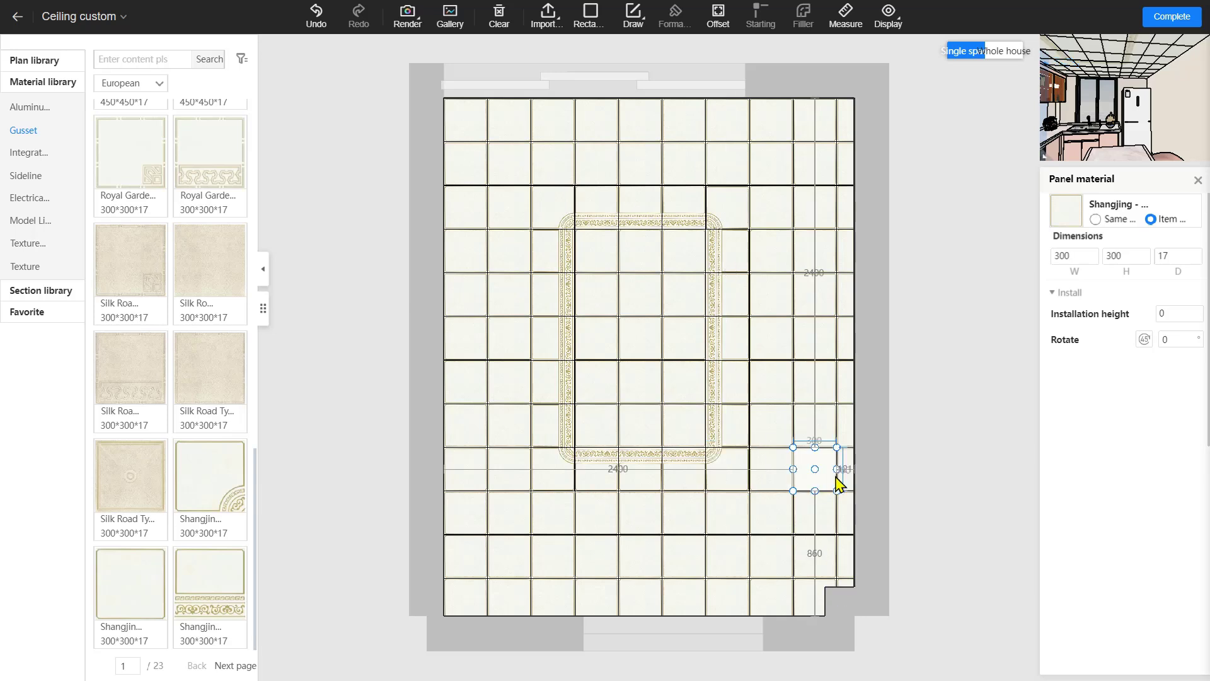
{"action": "left_click", "coordinate": [744, 480]}
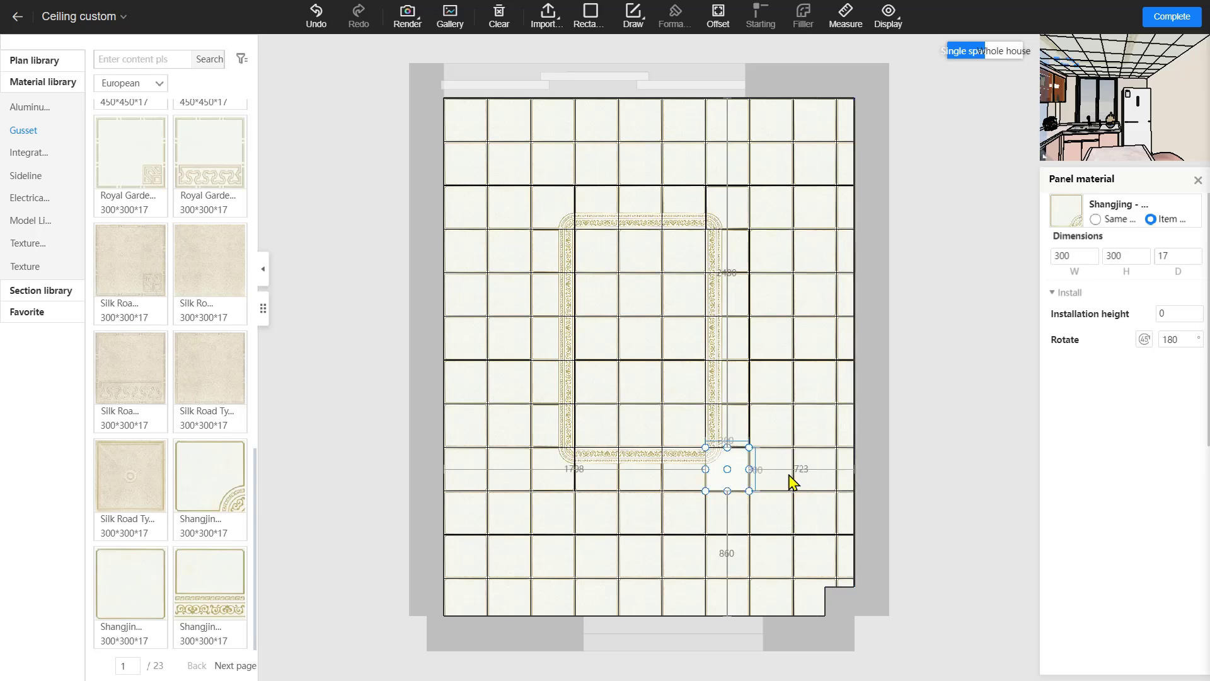
{"action": "left_click", "coordinate": [802, 471]}
{"action": "type", "text": "721"}
{"action": "key", "text": "Return"}
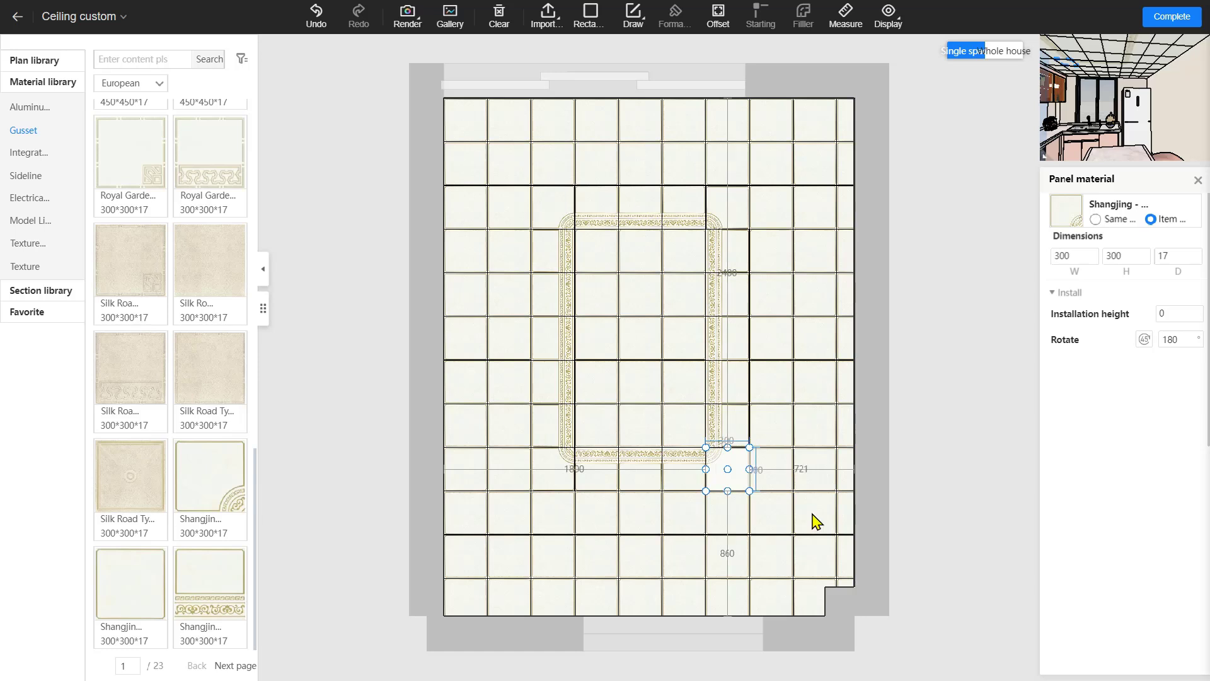
{"action": "left_click", "coordinate": [729, 208]}
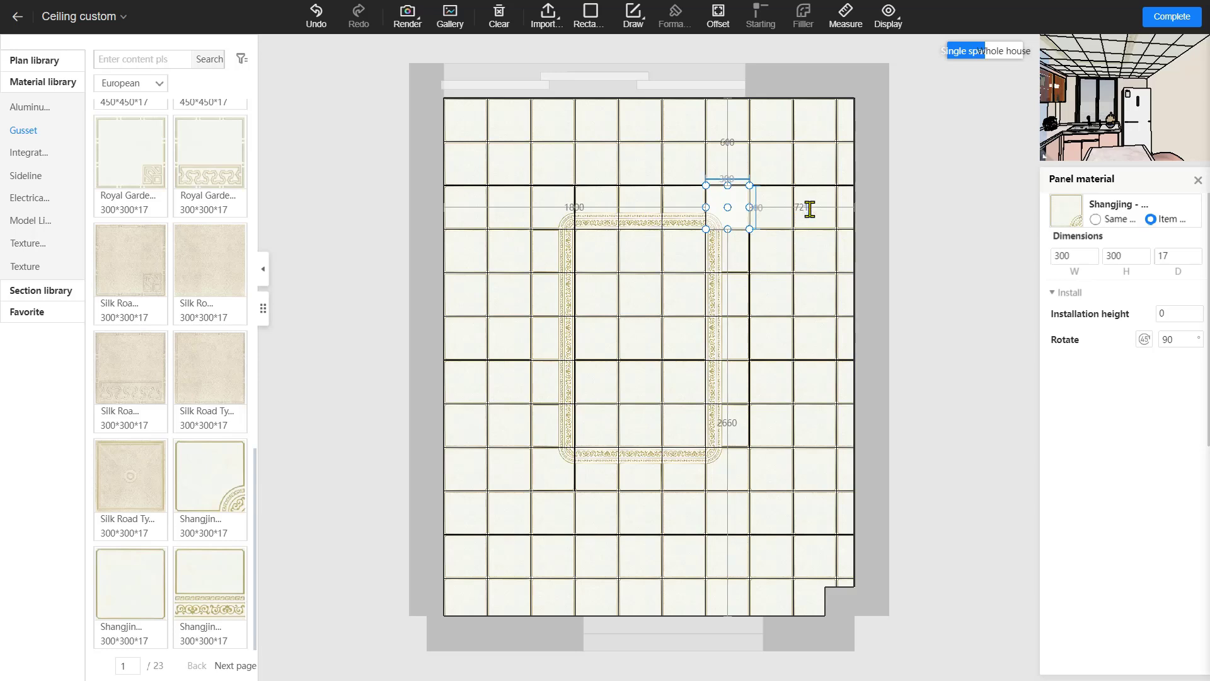
Delete the 3-by-3 block of plain panels in the middle of the border ring.
{"action": "left_click", "coordinate": [937, 301]}
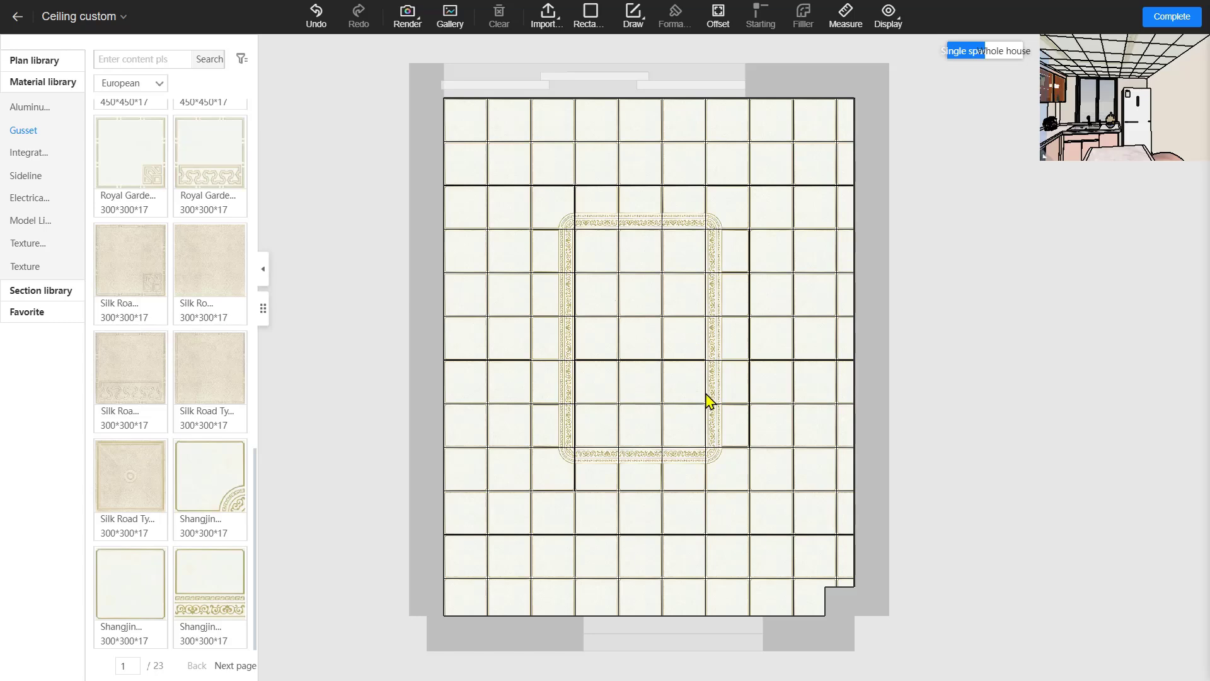
{"action": "left_click_drag", "start_coordinate": [697, 386], "coordinate": [595, 302]}
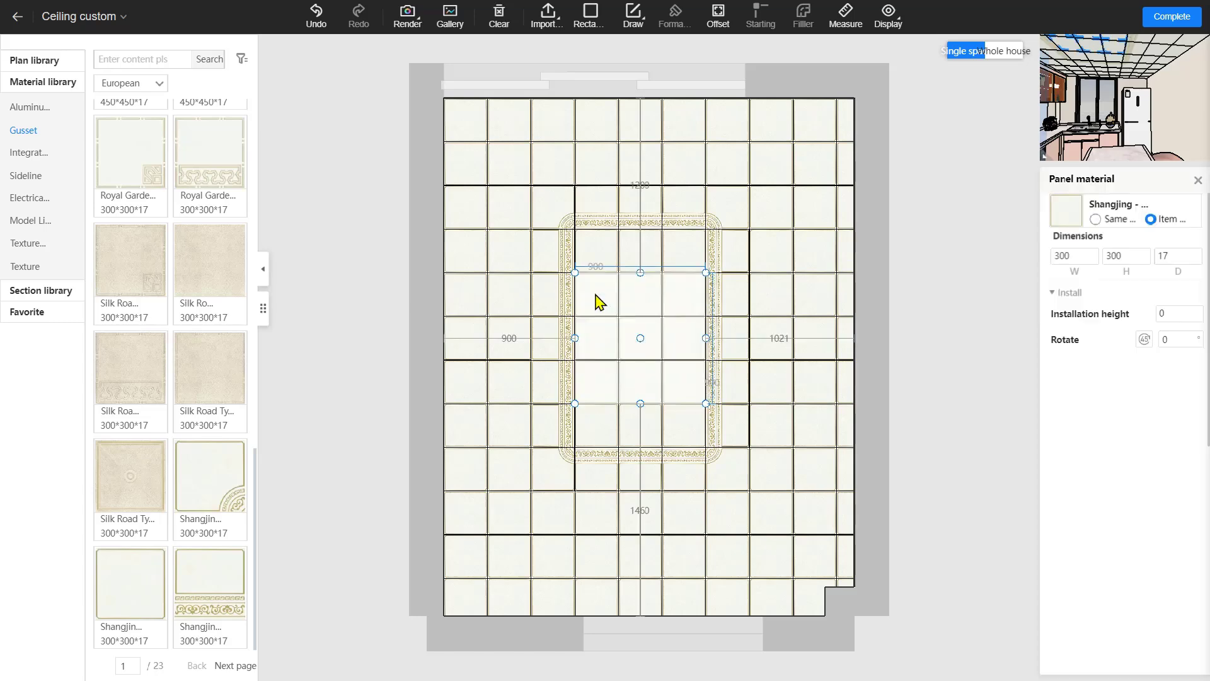
{"action": "key", "text": "Delete"}
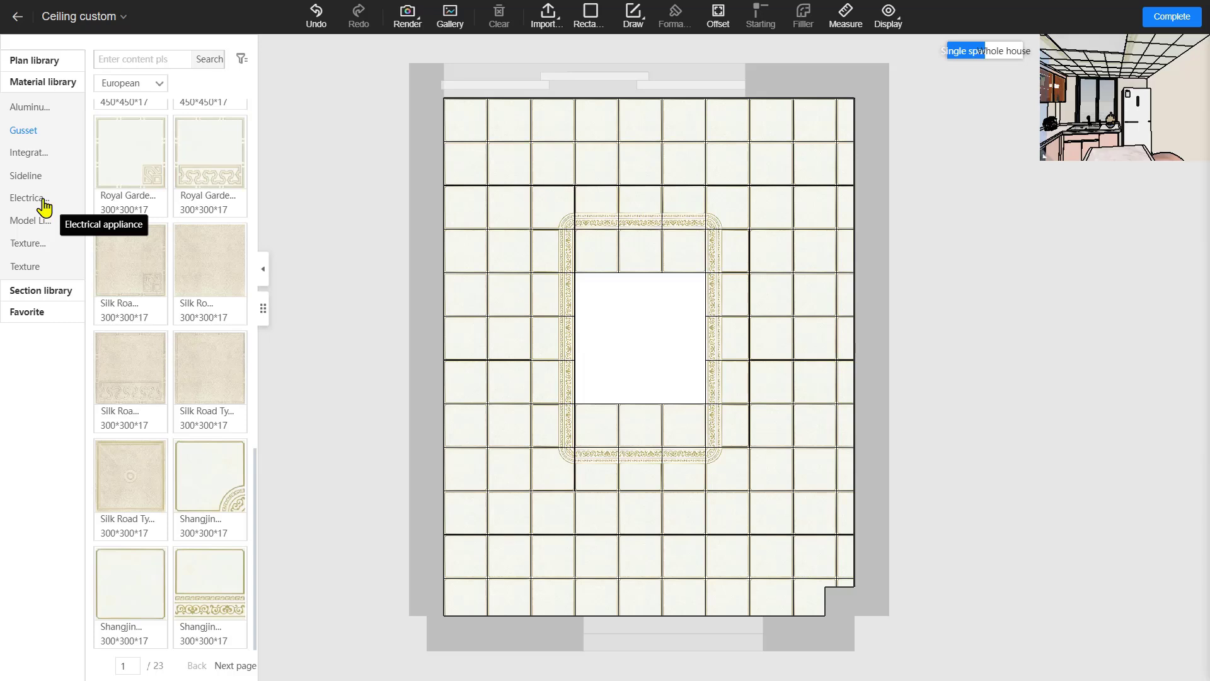
Place a 300*300*21 luminous gusset light from the Lighting series in the central opening, 1200 from the top edge and 900 from the left edge.
{"action": "left_click", "coordinate": [44, 201]}
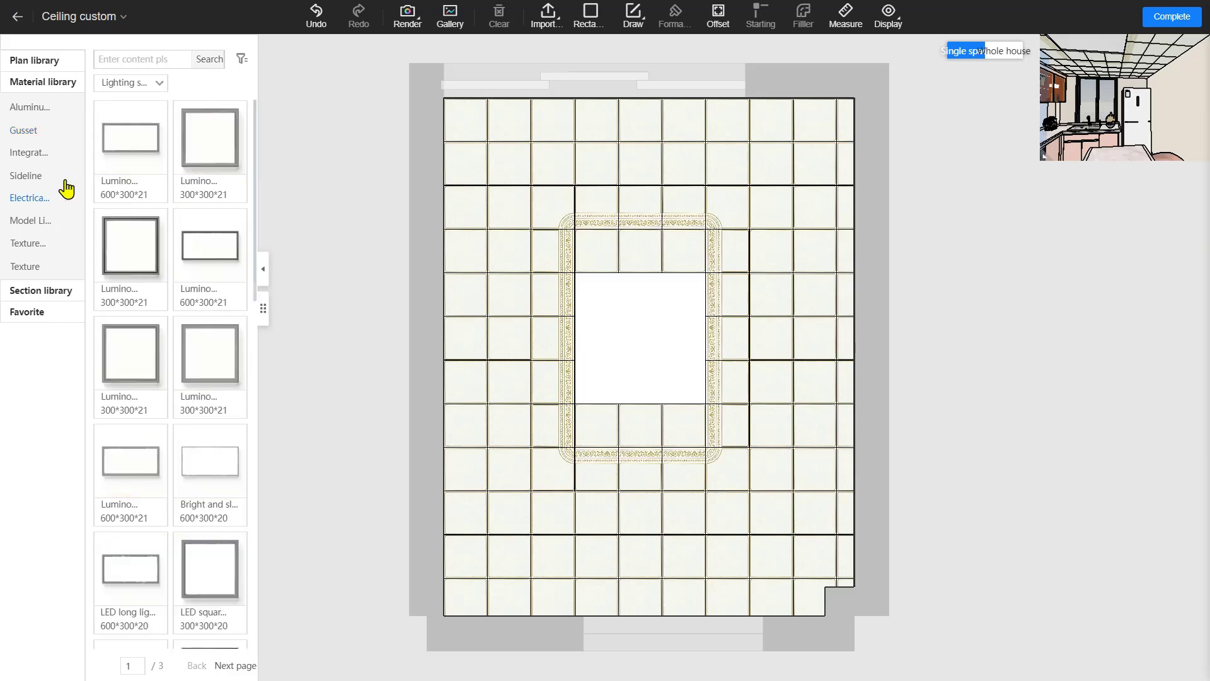
{"action": "left_click", "coordinate": [155, 84]}
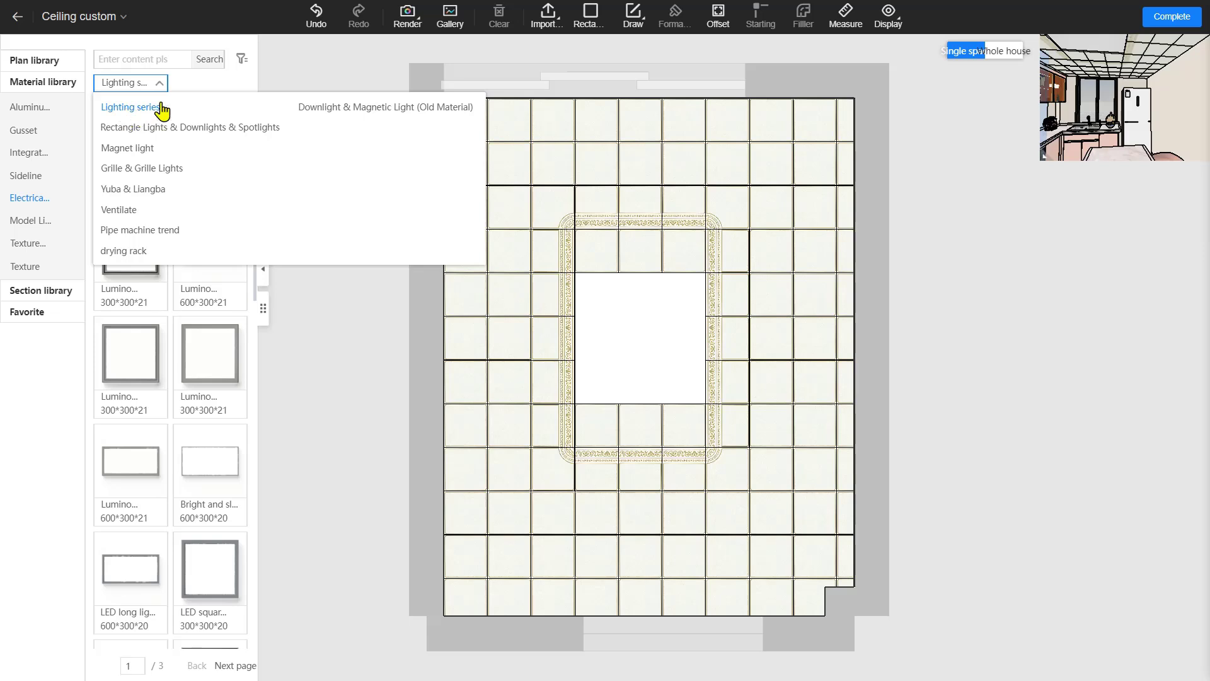
{"action": "left_click", "coordinate": [157, 87]}
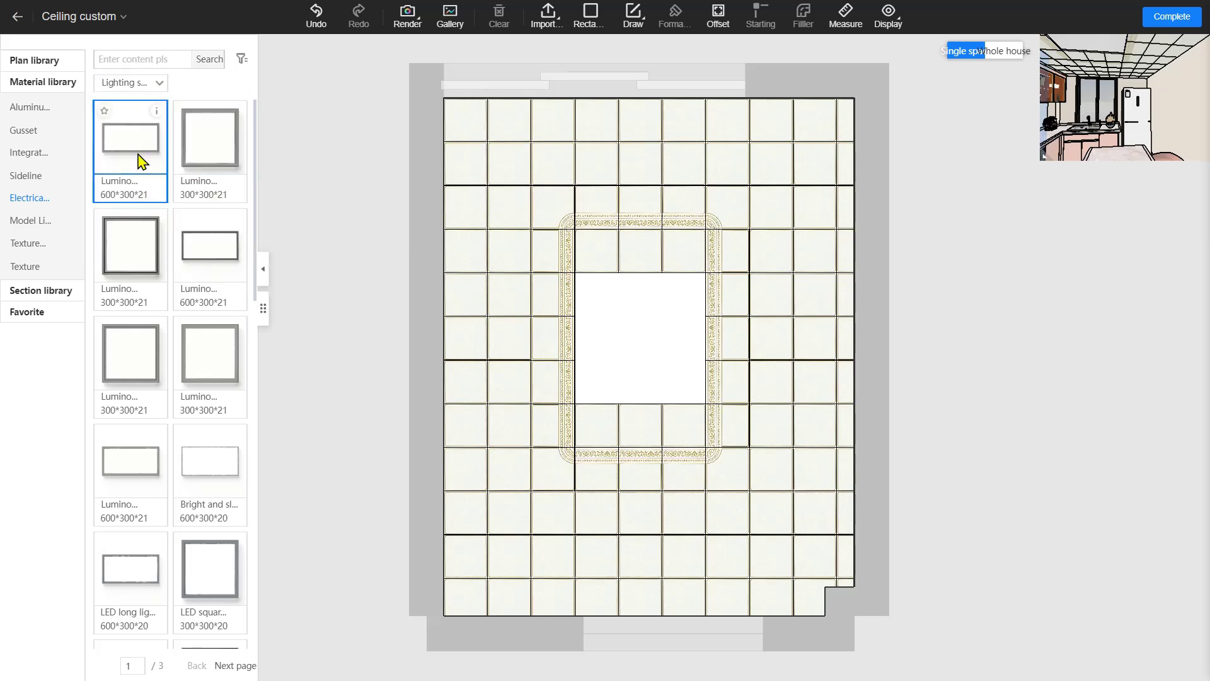
{"action": "left_click_drag", "start_coordinate": [135, 252], "coordinate": [624, 327]}
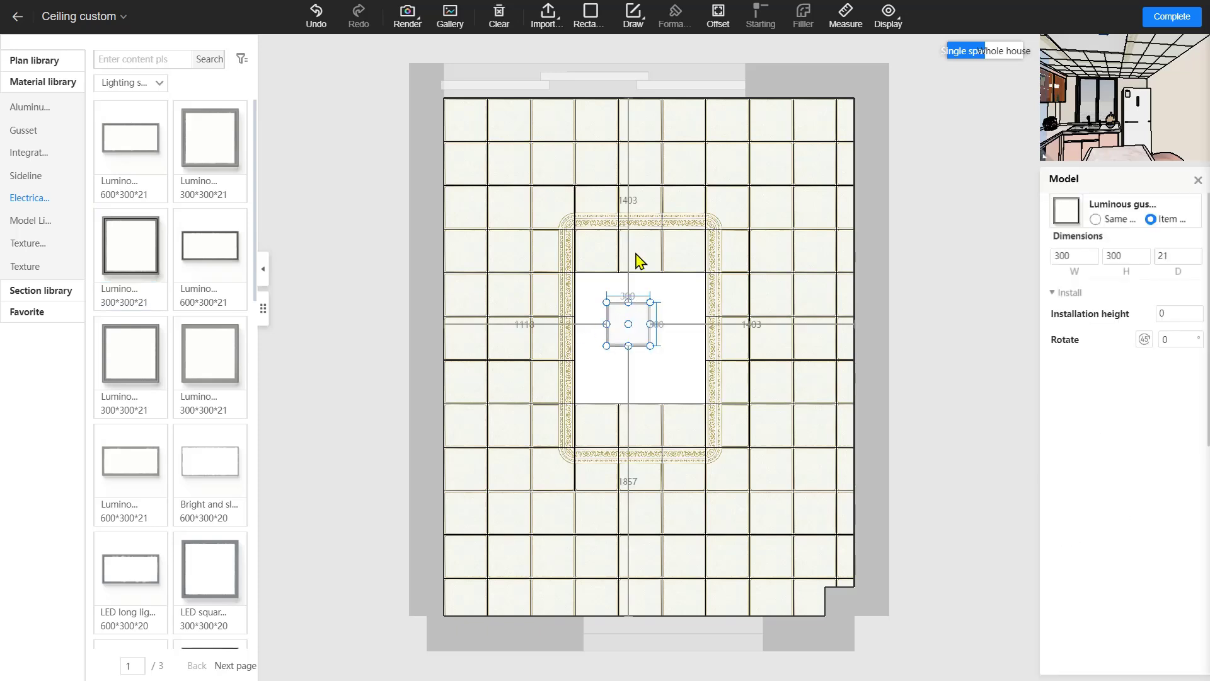
{"action": "left_click", "coordinate": [635, 201]}
{"action": "type", "text": "1200"}
{"action": "key", "text": "Return"}
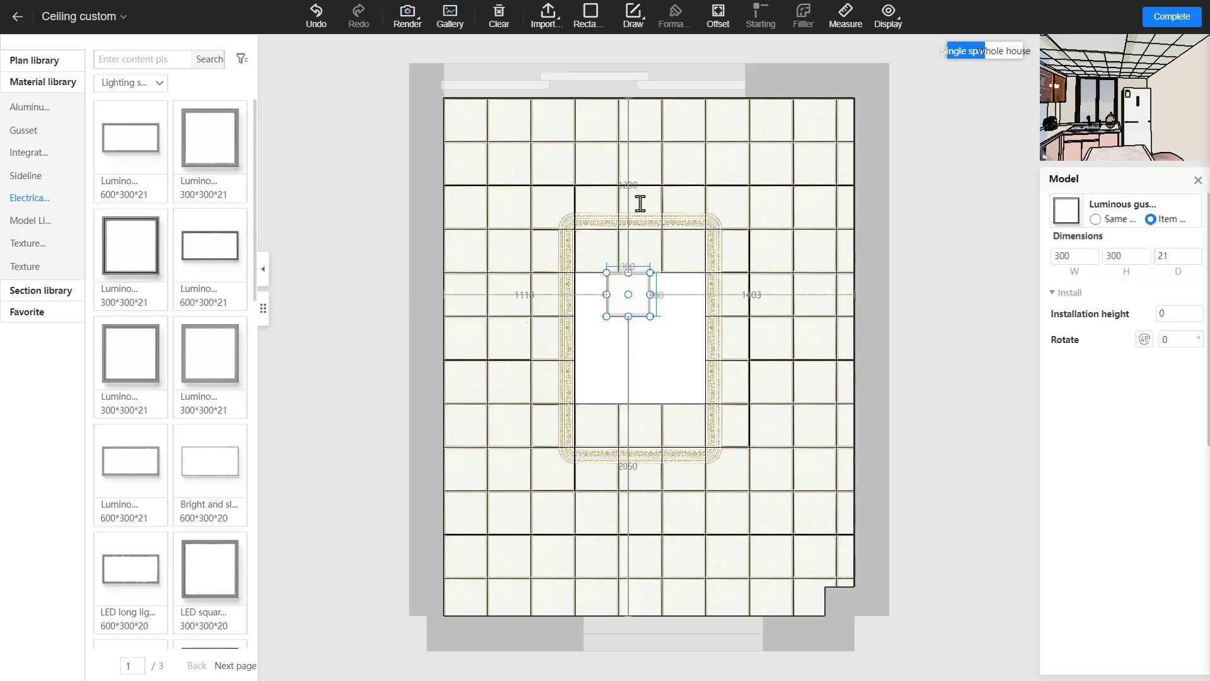
{"action": "left_click", "coordinate": [527, 294]}
{"action": "type", "text": "1200"}
{"action": "key", "text": "Return"}
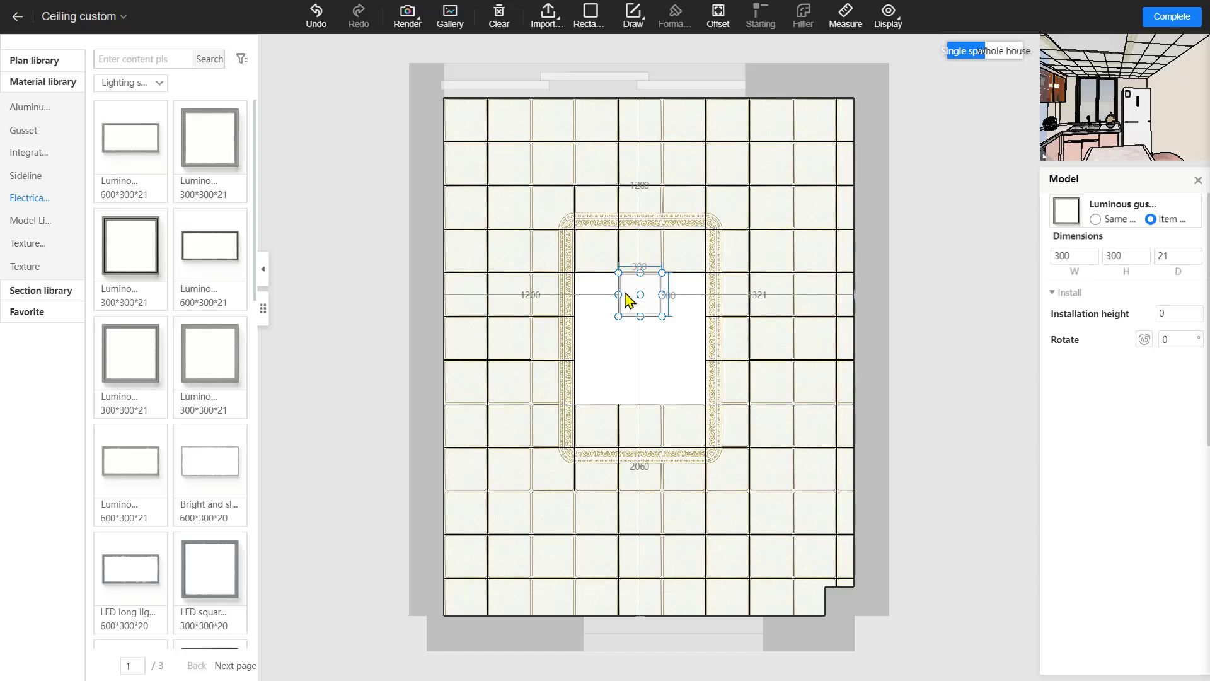
{"action": "type", "text": "900"}
{"action": "key", "text": "Return"}
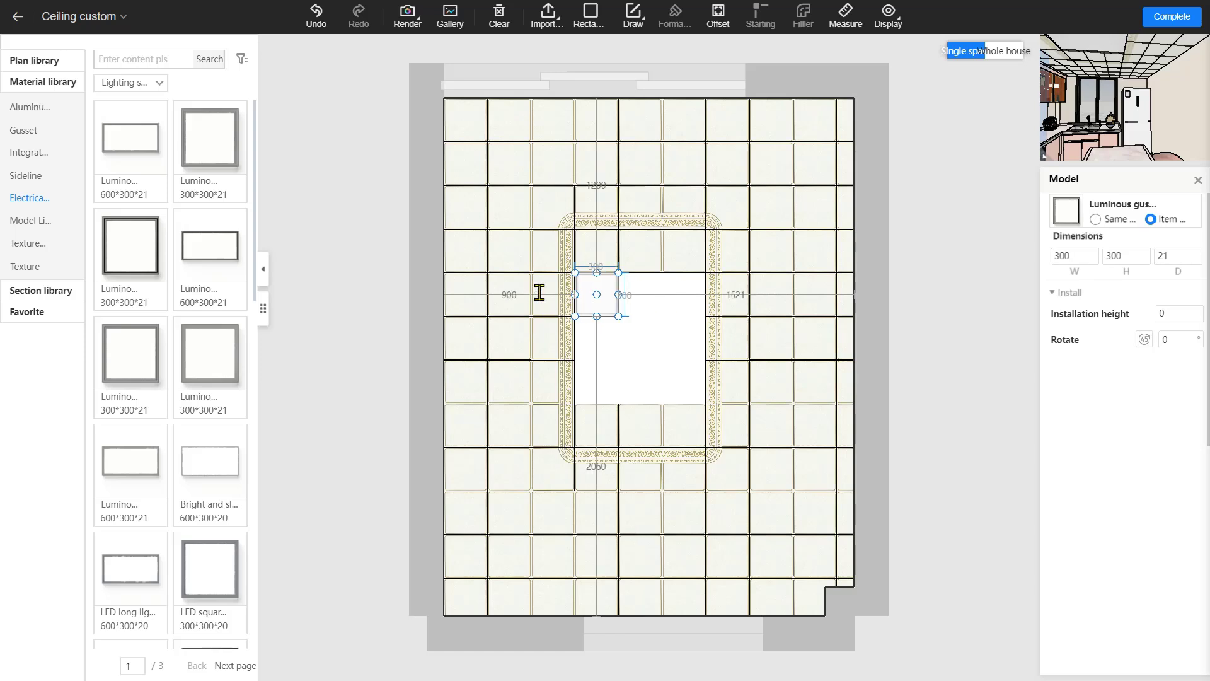
Stretch the luminous gusset light to 900 by 900 so it fills the central opening.
{"action": "left_click_drag", "start_coordinate": [597, 309], "coordinate": [705, 402]}
{"action": "scroll", "coordinate": [660, 344], "scroll_direction": "up", "scroll_amount": 3}
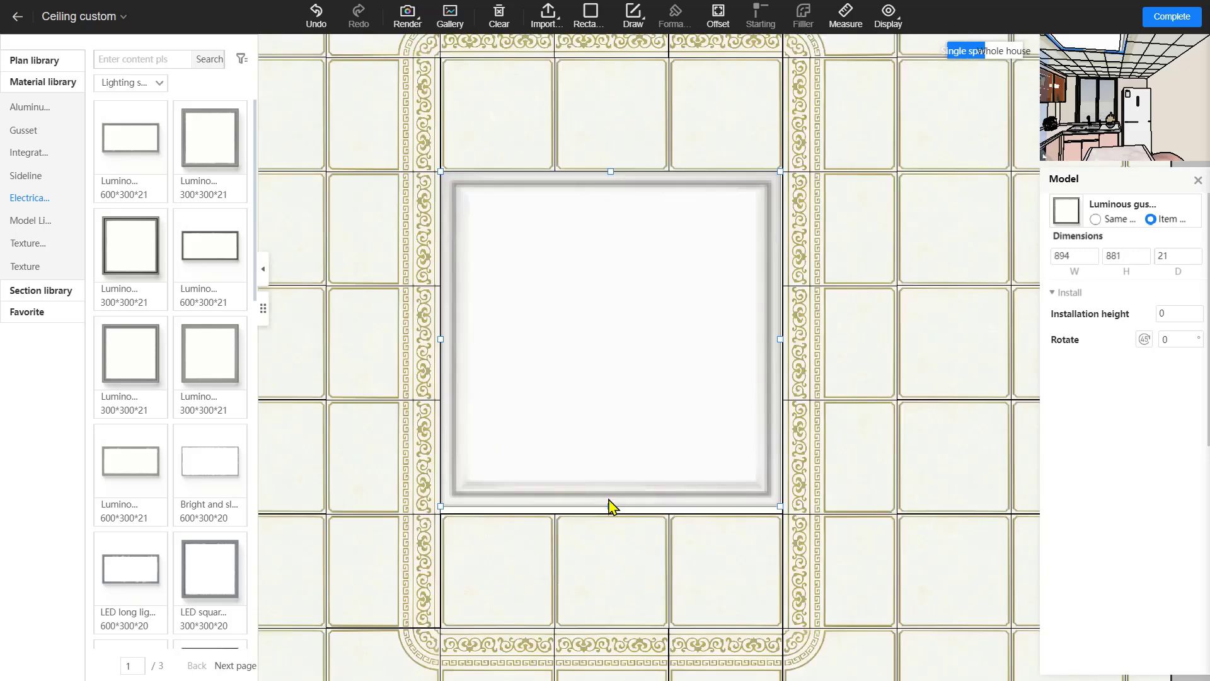
{"action": "scroll", "coordinate": [610, 505], "scroll_direction": "up", "scroll_amount": 2}
{"action": "left_click_drag", "start_coordinate": [601, 519], "coordinate": [602, 531]}
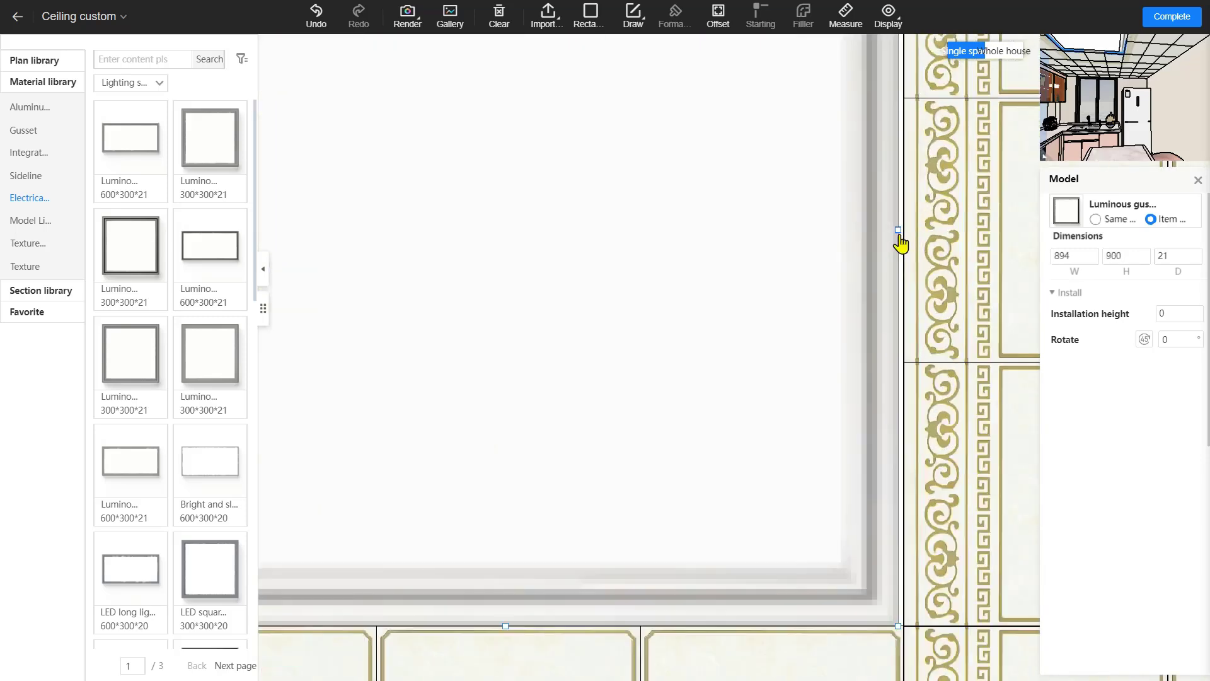
{"action": "left_click_drag", "start_coordinate": [902, 240], "coordinate": [905, 241]}
{"action": "scroll", "coordinate": [597, 174], "scroll_direction": "down", "scroll_amount": 3}
{"action": "scroll", "coordinate": [597, 174], "scroll_direction": "down", "scroll_amount": 4}
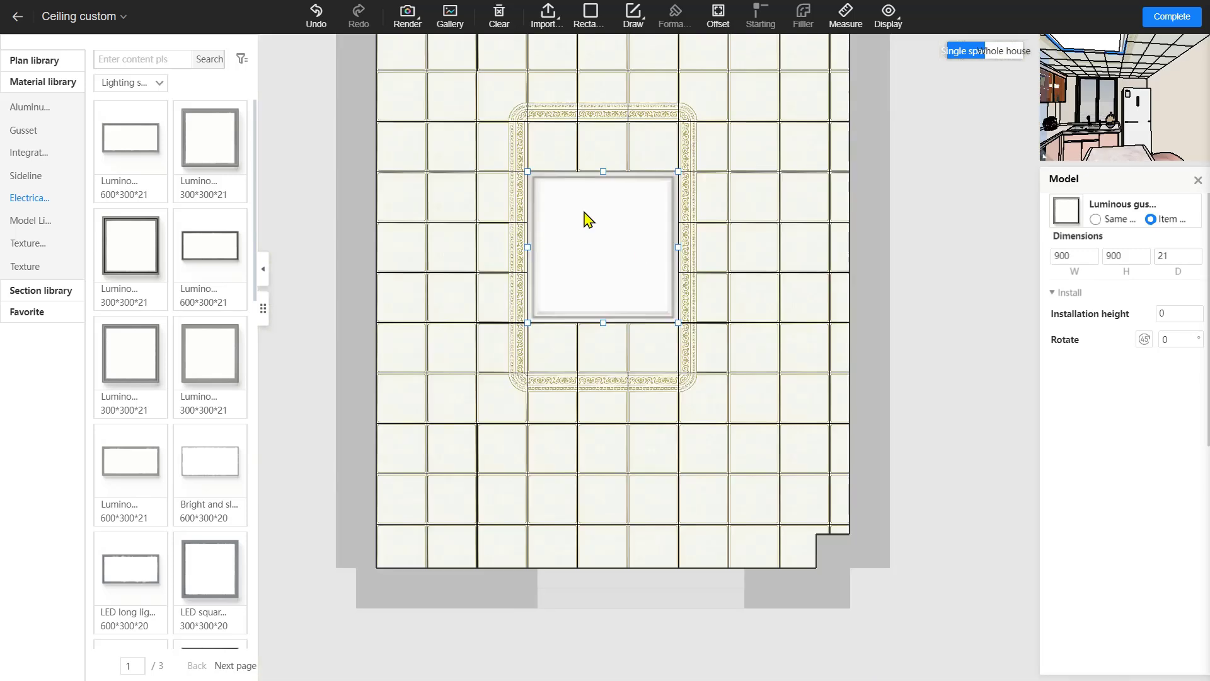
Delete four adjacent plain panels in the ceiling's second row, above the border ring.
{"action": "middle_click_drag", "start_coordinate": [584, 212], "coordinate": [591, 275]}
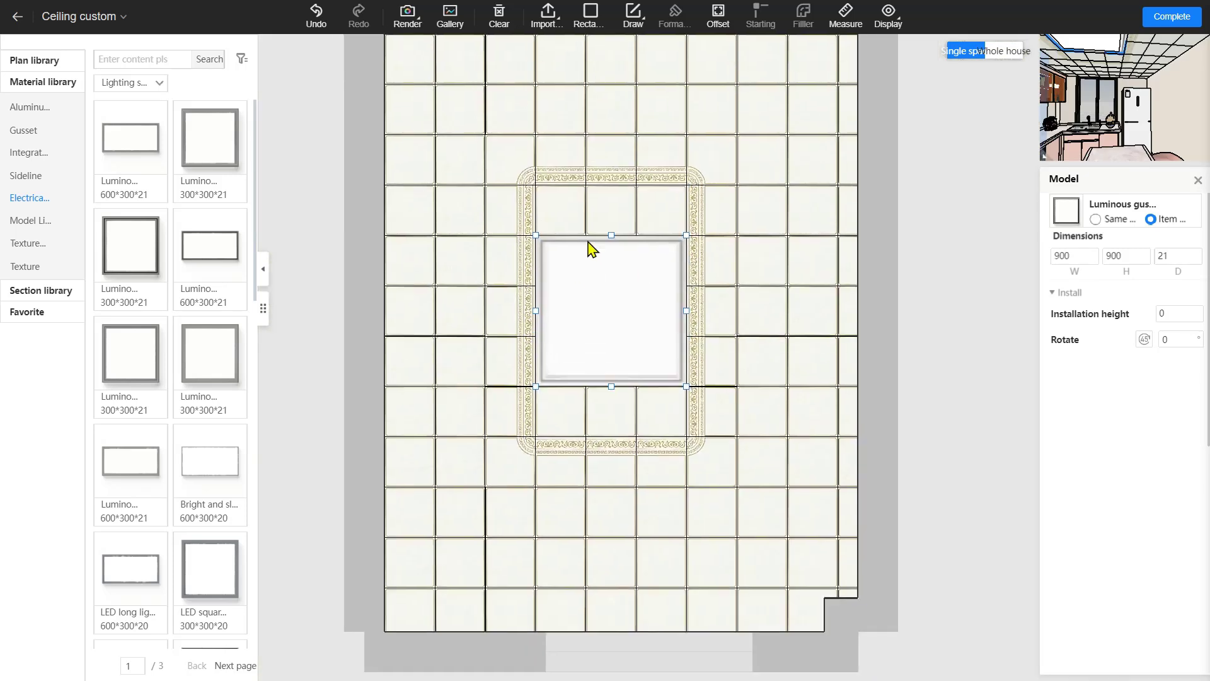
{"action": "middle_click_drag", "start_coordinate": [653, 199], "coordinate": [619, 294]}
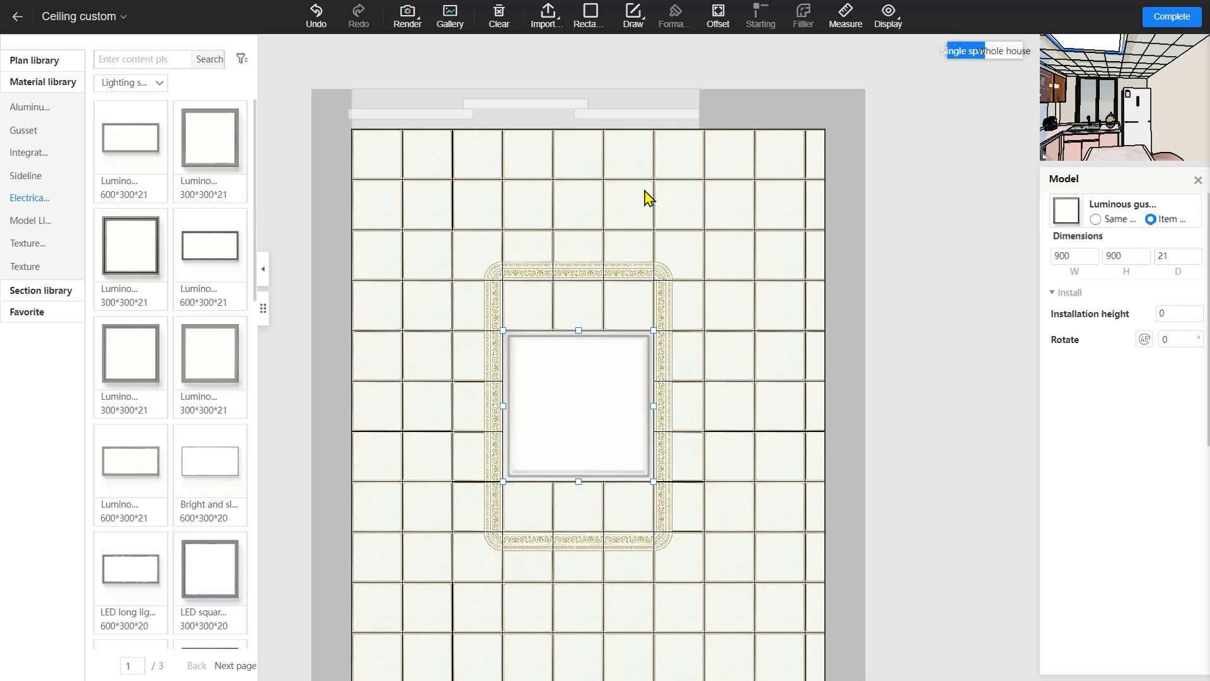
{"action": "left_click_drag", "start_coordinate": [614, 205], "coordinate": [483, 203]}
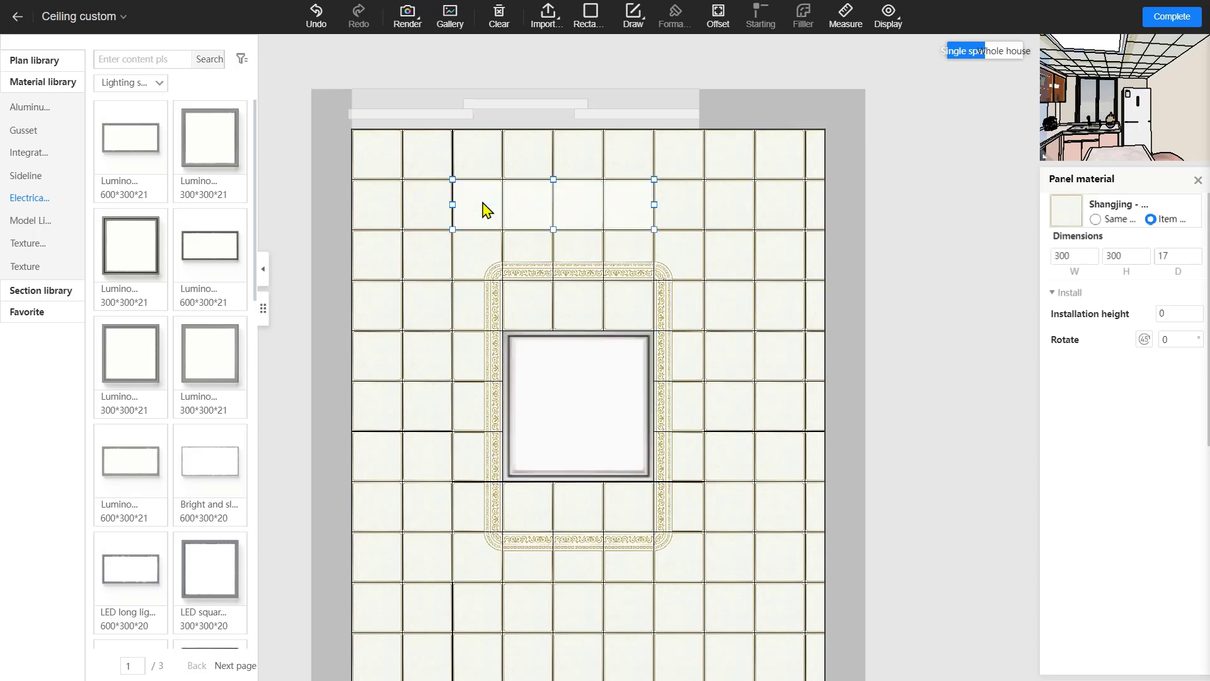
{"action": "key", "text": "Delete"}
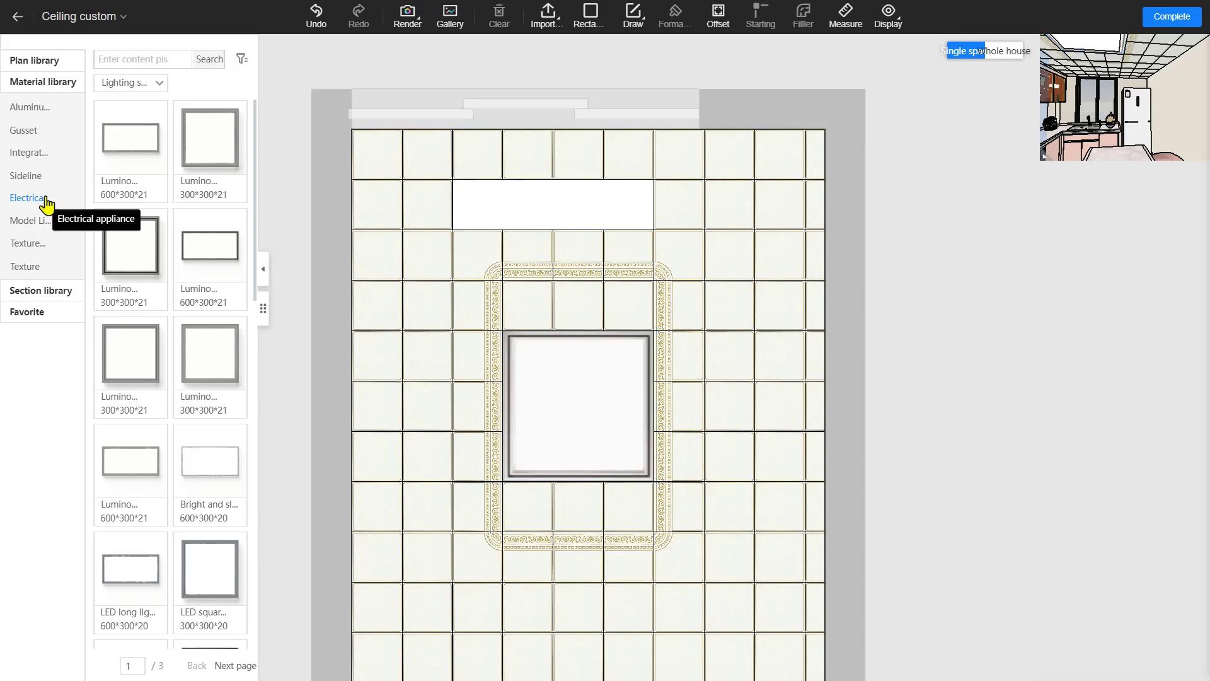
Place a 300*300*21 ventilation fan from the Ventilate category at the new opening's left end, 300 from the ceiling's top edge.
{"action": "left_click", "coordinate": [161, 84]}
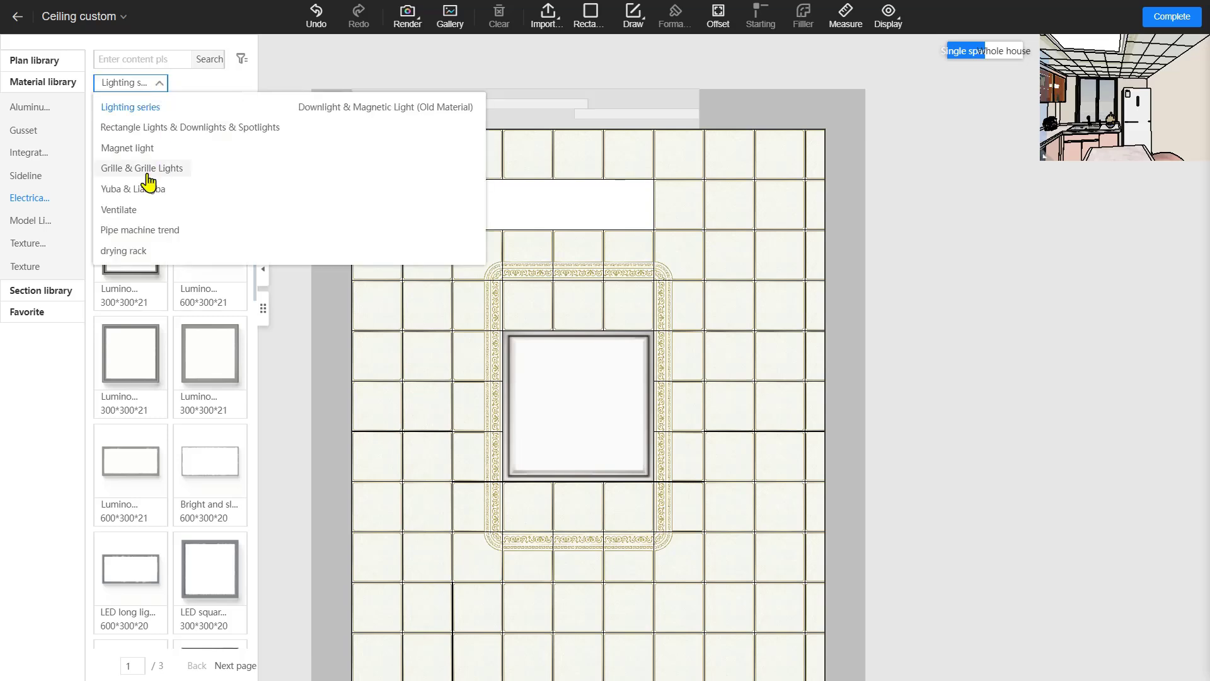
{"action": "left_click", "coordinate": [125, 211]}
{"action": "left_click_drag", "start_coordinate": [182, 222], "coordinate": [497, 208]}
{"action": "left_click", "coordinate": [506, 199]}
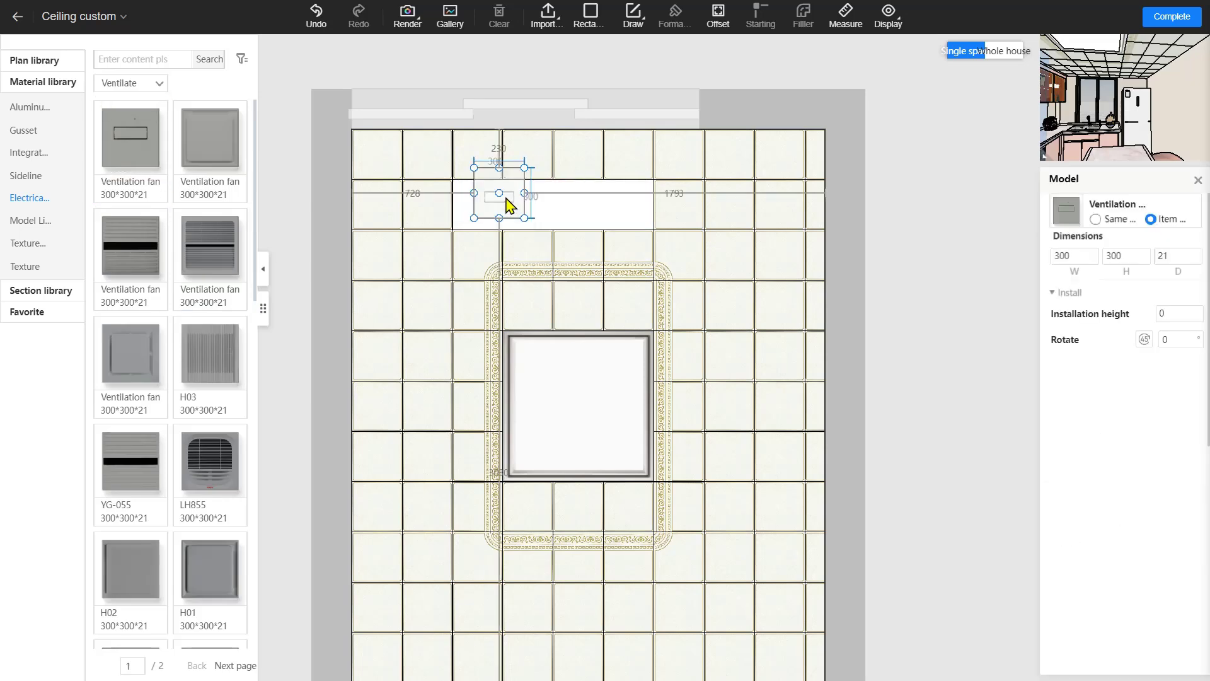
{"action": "left_click", "coordinate": [507, 202]}
{"action": "type", "text": "300"}
{"action": "key", "text": "Return"}
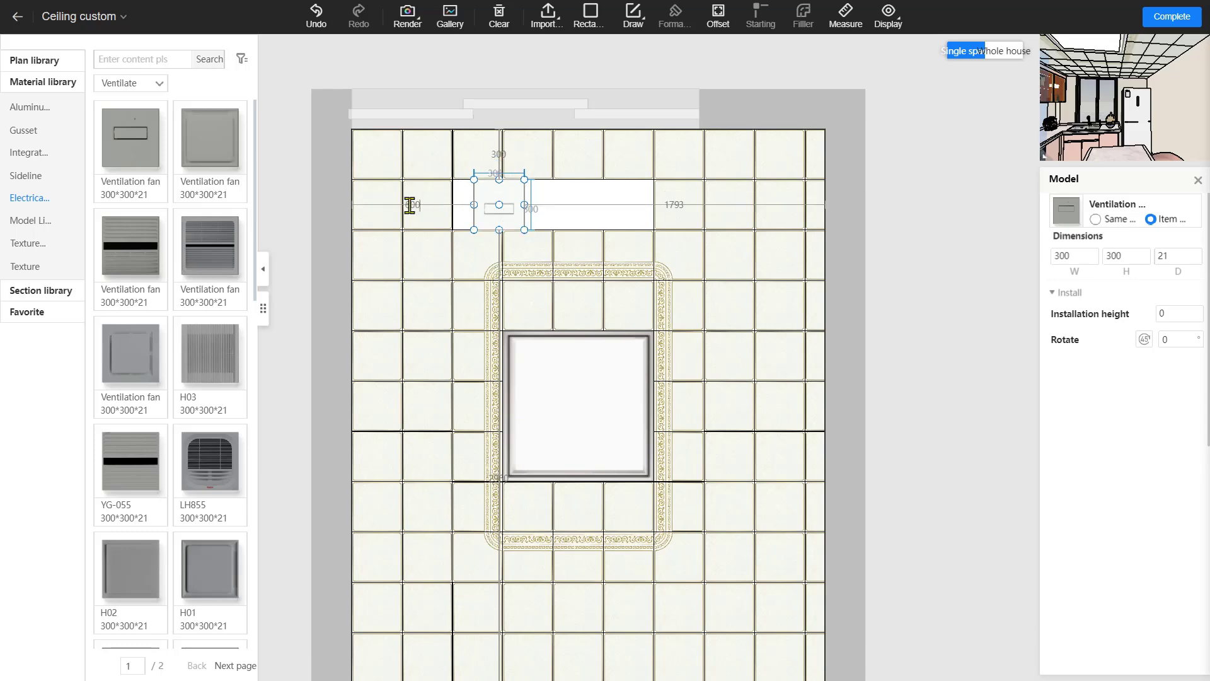
{"action": "key", "text": "Return"}
Stretch the ventilation fan rightward to span three panel widths of the opening.
{"action": "left_click", "coordinate": [513, 231]}
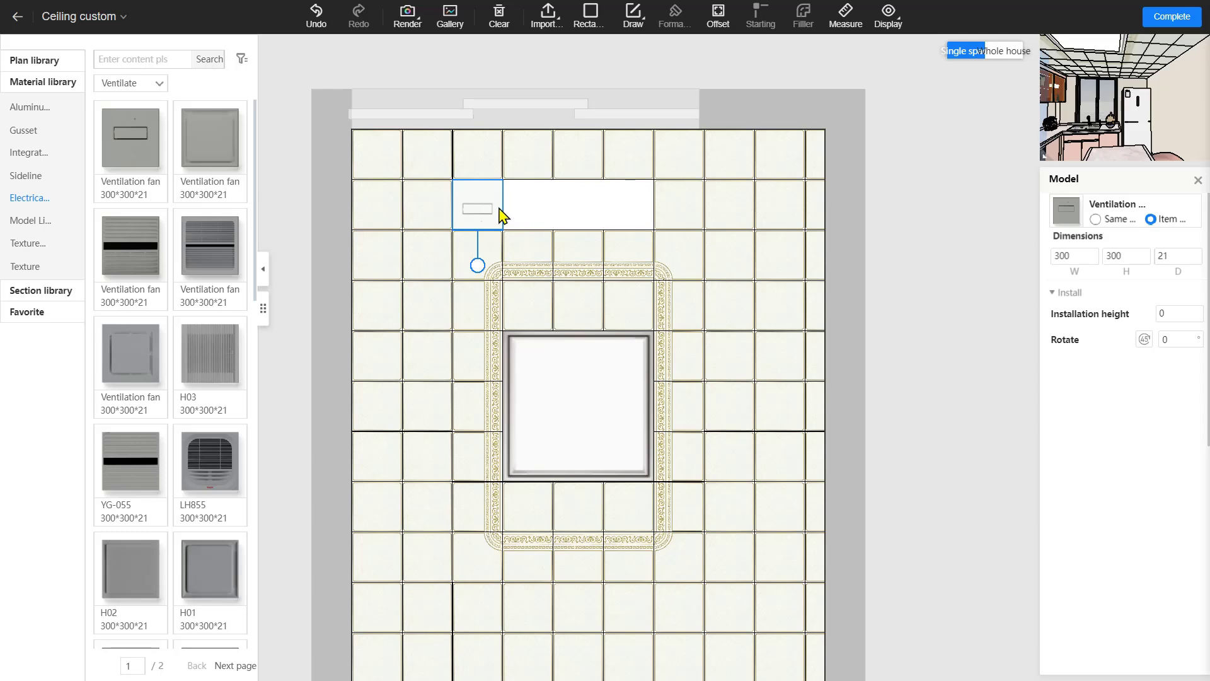
{"action": "left_click", "coordinate": [498, 208]}
{"action": "left_click_drag", "start_coordinate": [503, 208], "coordinate": [604, 208]}
Fill the remaining gap beside the ventilation fan with a rectangular array of the adjacent plain panel.
{"action": "left_click", "coordinate": [675, 211]}
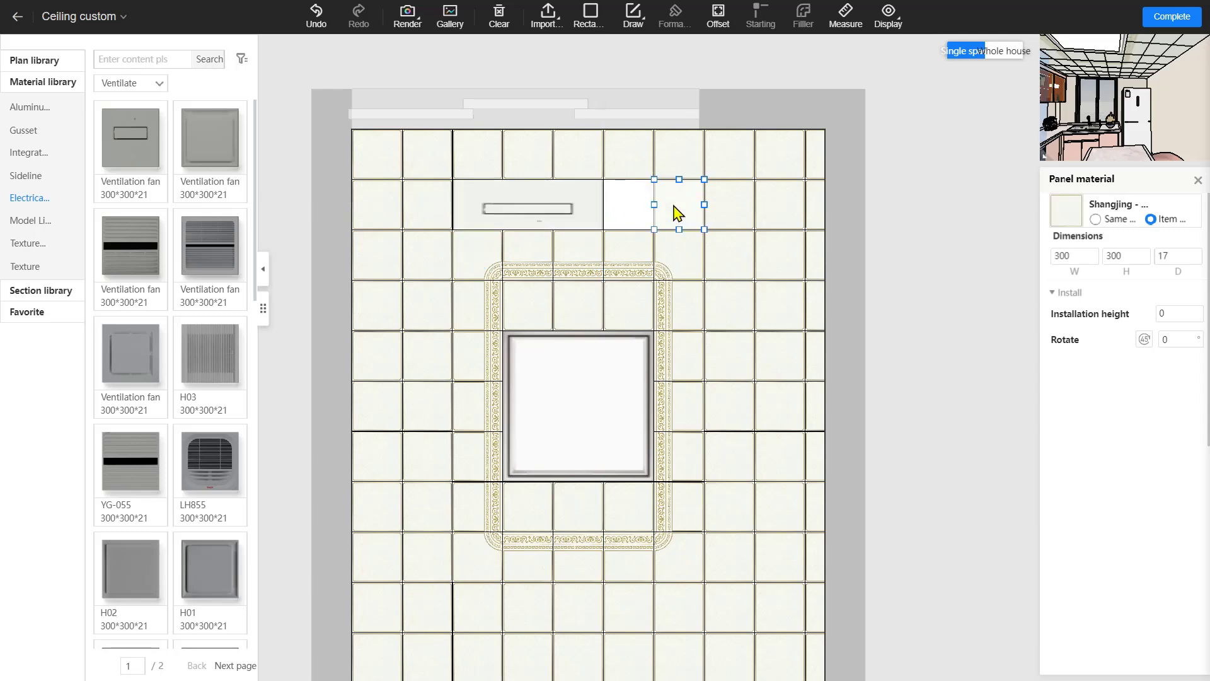
{"action": "right_click", "coordinate": [675, 210]}
{"action": "mouse_move", "coordinate": [729, 316]}
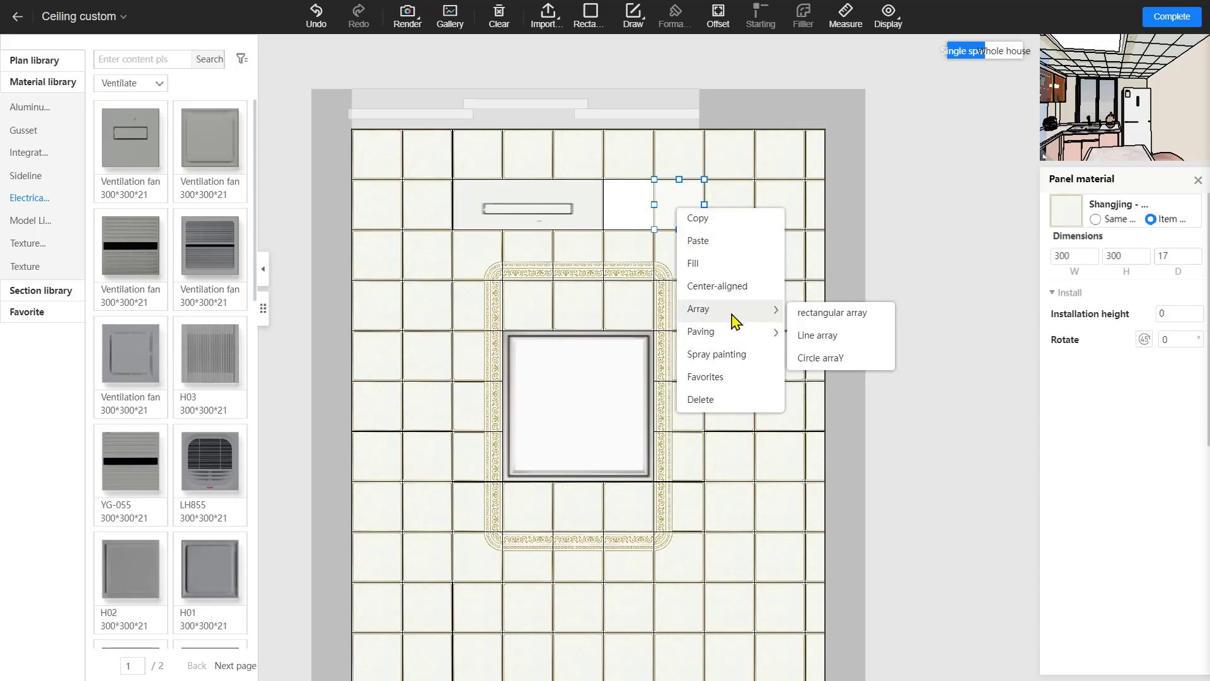
{"action": "left_click", "coordinate": [811, 318]}
{"action": "left_click", "coordinate": [629, 204]}
{"action": "right_click", "coordinate": [633, 210]}
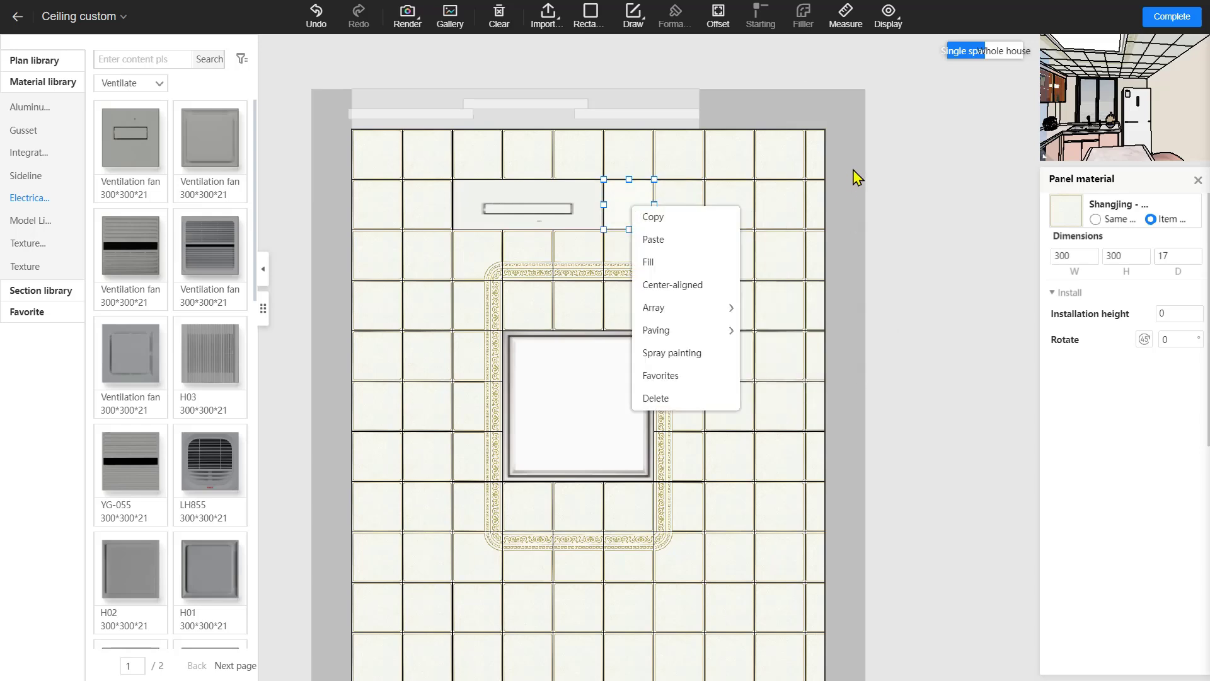
{"action": "left_click", "coordinate": [905, 170]}
{"action": "left_click", "coordinate": [906, 171]}
{"action": "scroll", "coordinate": [800, 451], "scroll_direction": "down", "scroll_amount": 3}
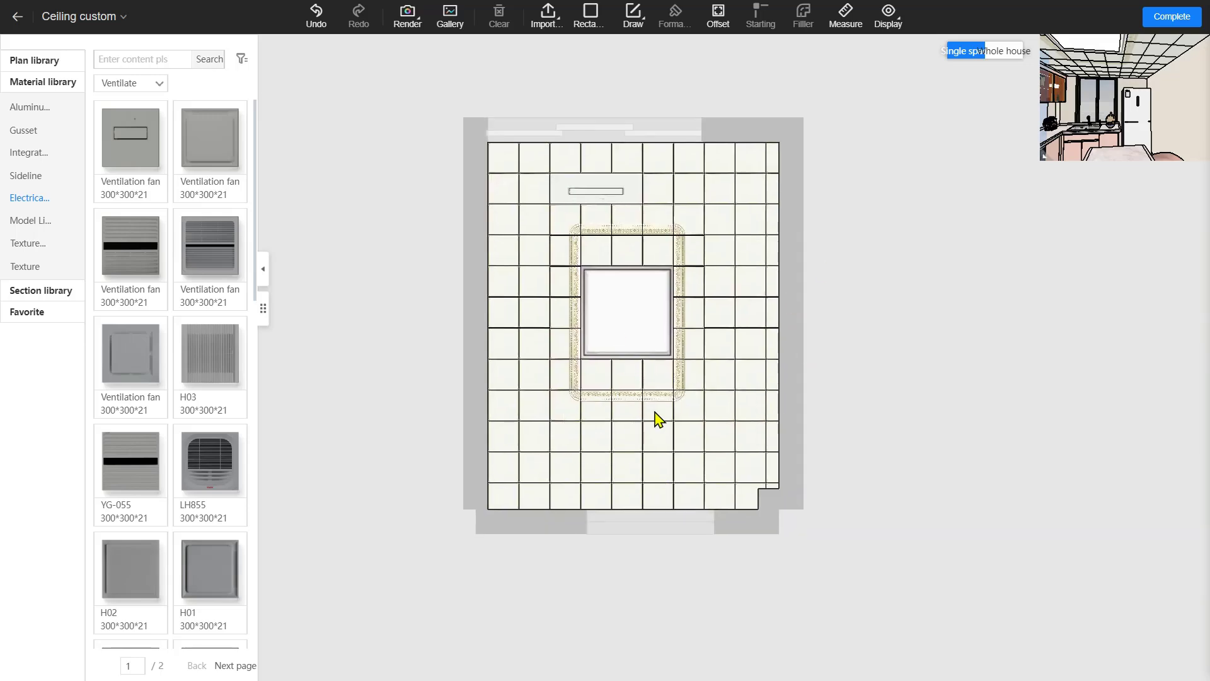
Complete the kitchen ceiling, examine its panels, border and light in the roam view, and view the reference ceiling panorama.
{"action": "left_click", "coordinate": [1174, 15]}
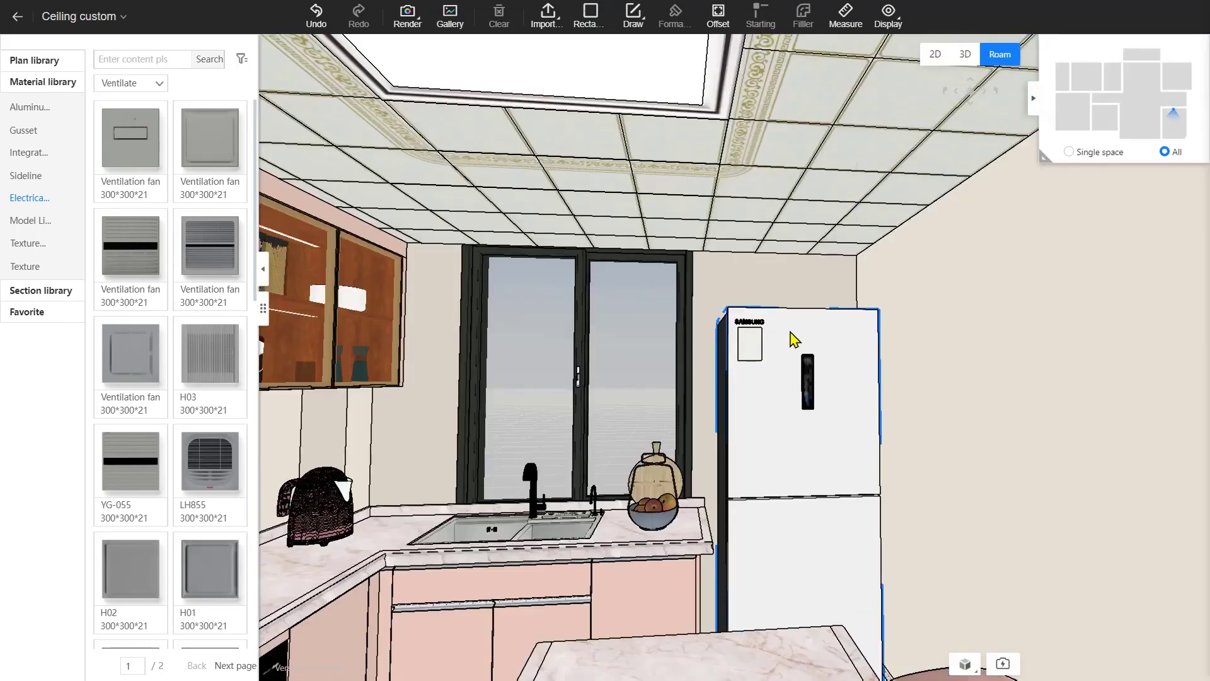
{"action": "scroll", "coordinate": [785, 373], "scroll_direction": "down", "scroll_amount": 3}
{"action": "scroll", "coordinate": [786, 367], "scroll_direction": "up", "scroll_amount": 3}
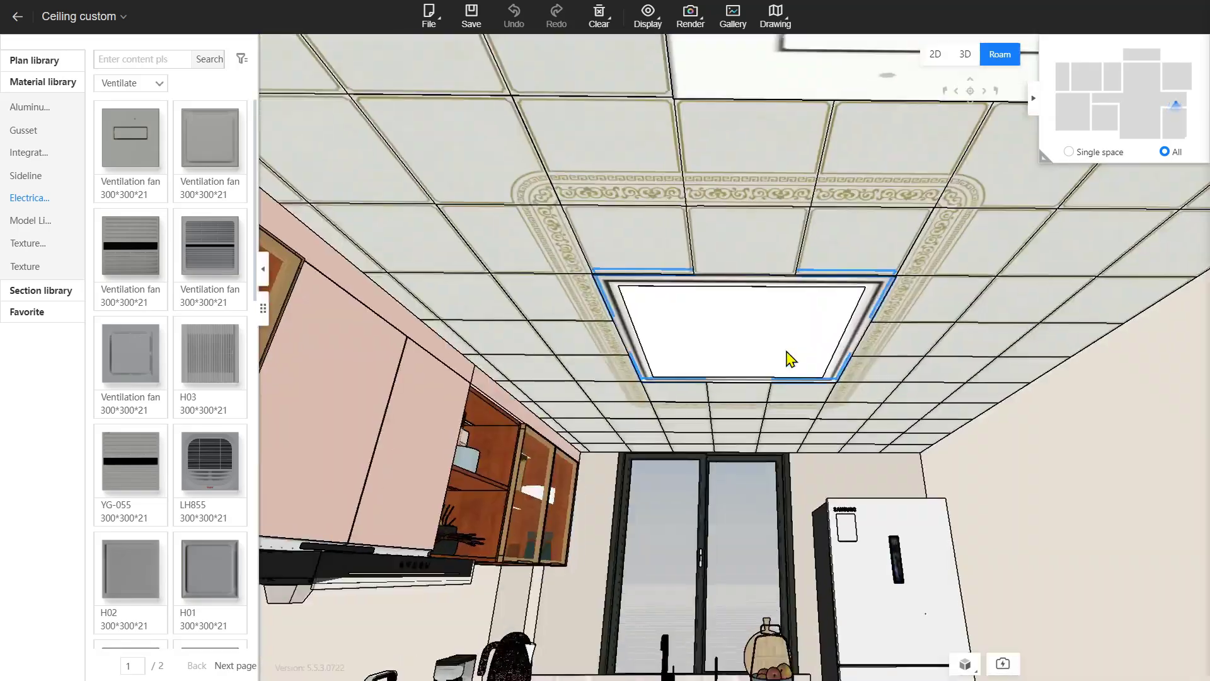
{"action": "left_click_drag", "start_coordinate": [788, 360], "coordinate": [553, 439]}
{"action": "left_click_drag", "start_coordinate": [970, 448], "coordinate": [775, 548]}
{"action": "scroll", "coordinate": [816, 427], "scroll_direction": "up", "scroll_amount": 5}
{"action": "key", "text": "a"}
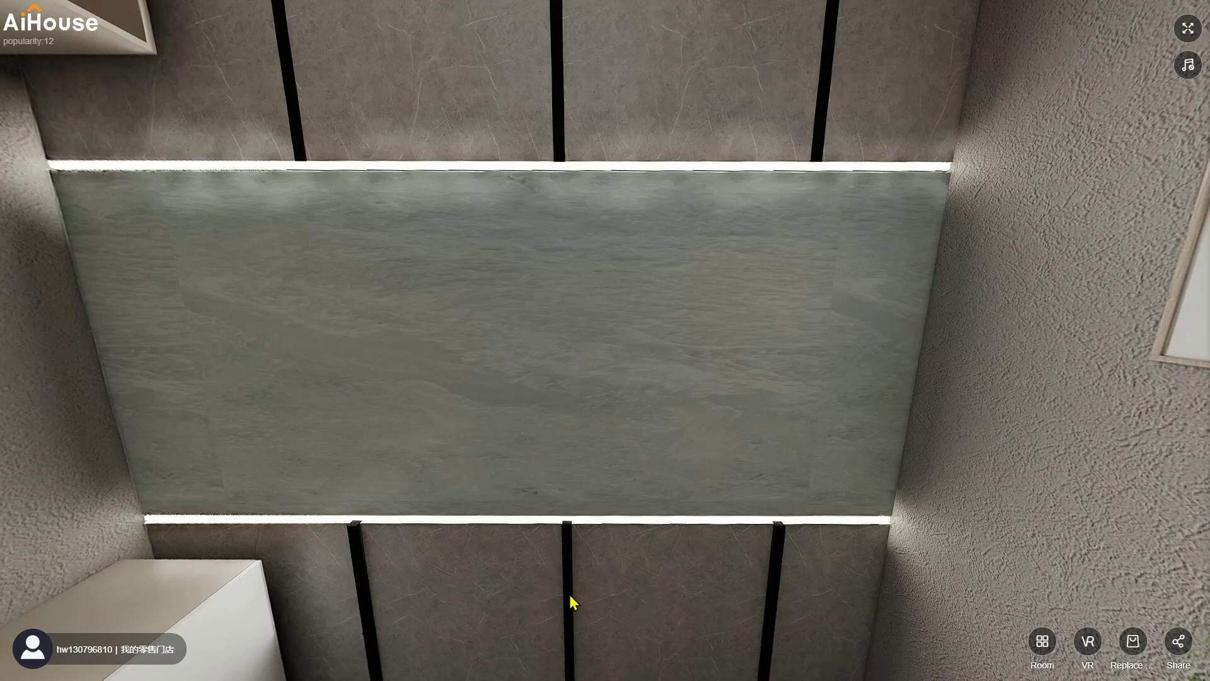
{"action": "left_click_drag", "start_coordinate": [634, 586], "coordinate": [616, 343]}
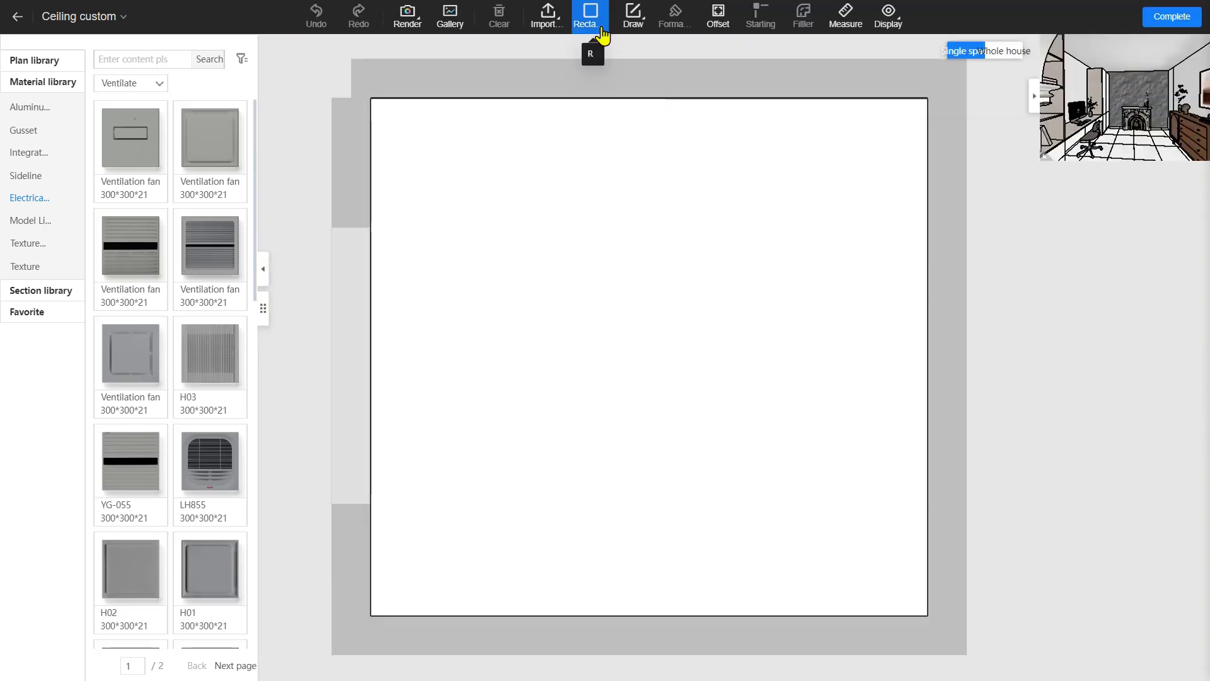
Draw a full-height rectangular strip about 70 wide and 3180 high, left of the centre of the study ceiling.
{"action": "left_click", "coordinate": [599, 29]}
{"action": "left_click", "coordinate": [550, 97]}
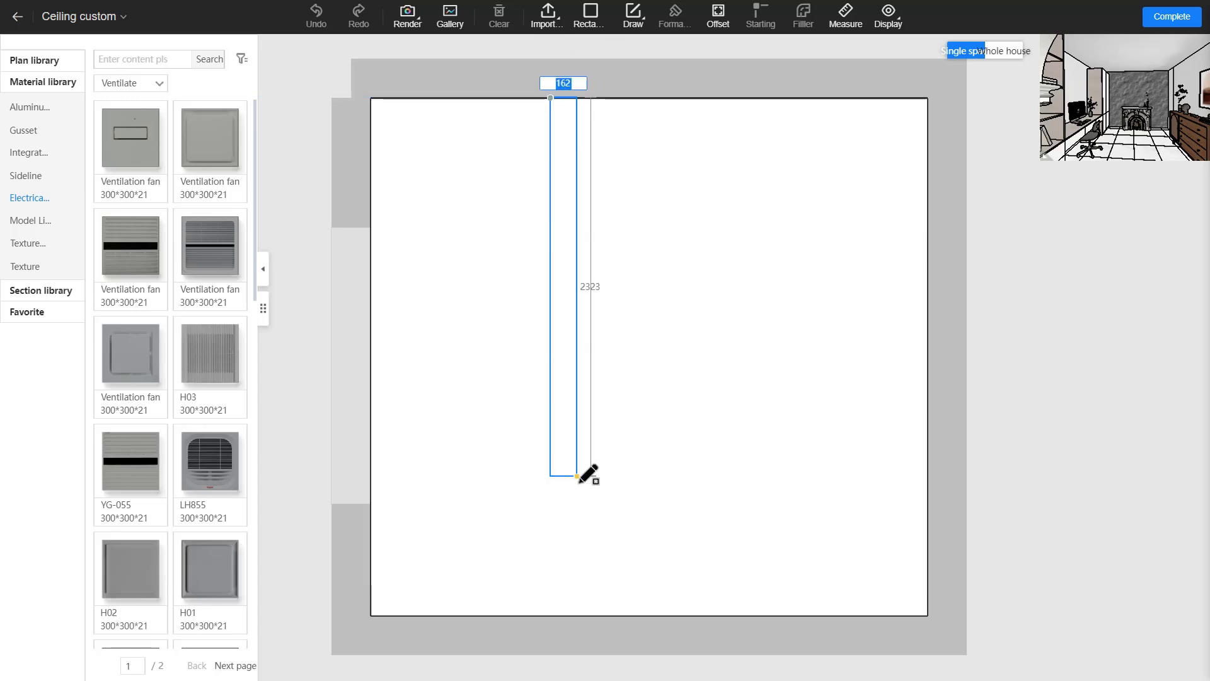
{"action": "left_click", "coordinate": [567, 613]}
{"action": "right_click", "coordinate": [561, 264]}
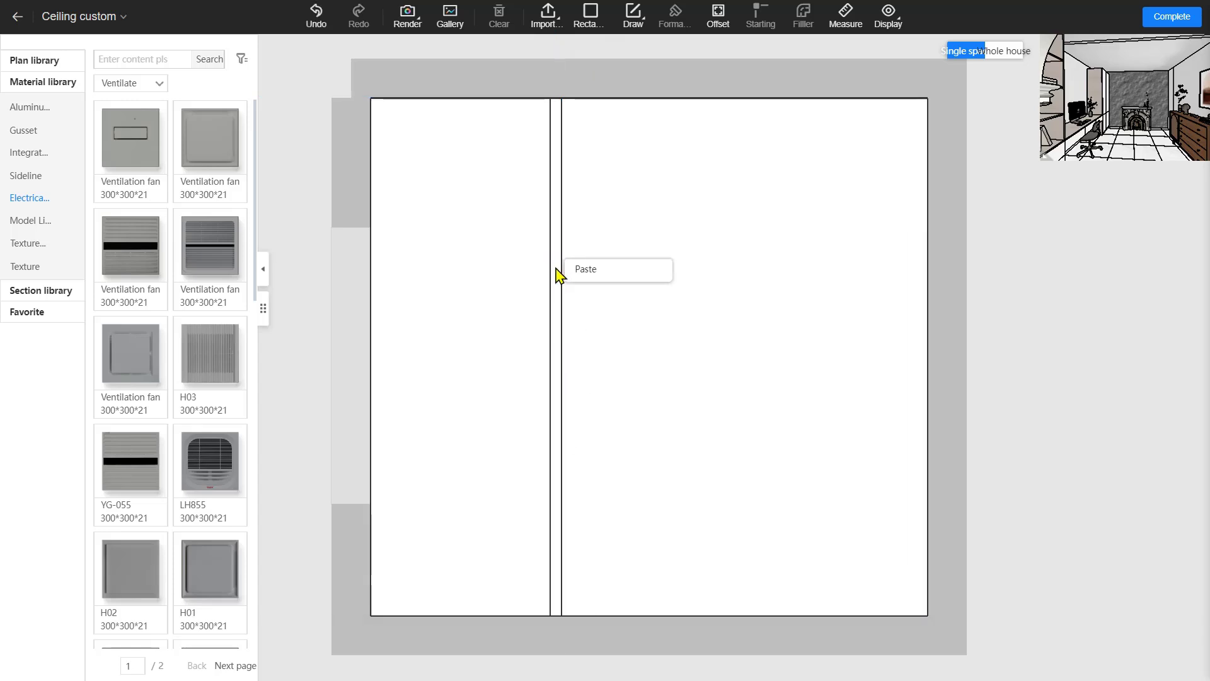
{"action": "left_click", "coordinate": [559, 270]}
{"action": "scroll", "coordinate": [559, 272], "scroll_direction": "up", "scroll_amount": 3}
{"action": "scroll", "coordinate": [559, 275], "scroll_direction": "down", "scroll_amount": 3}
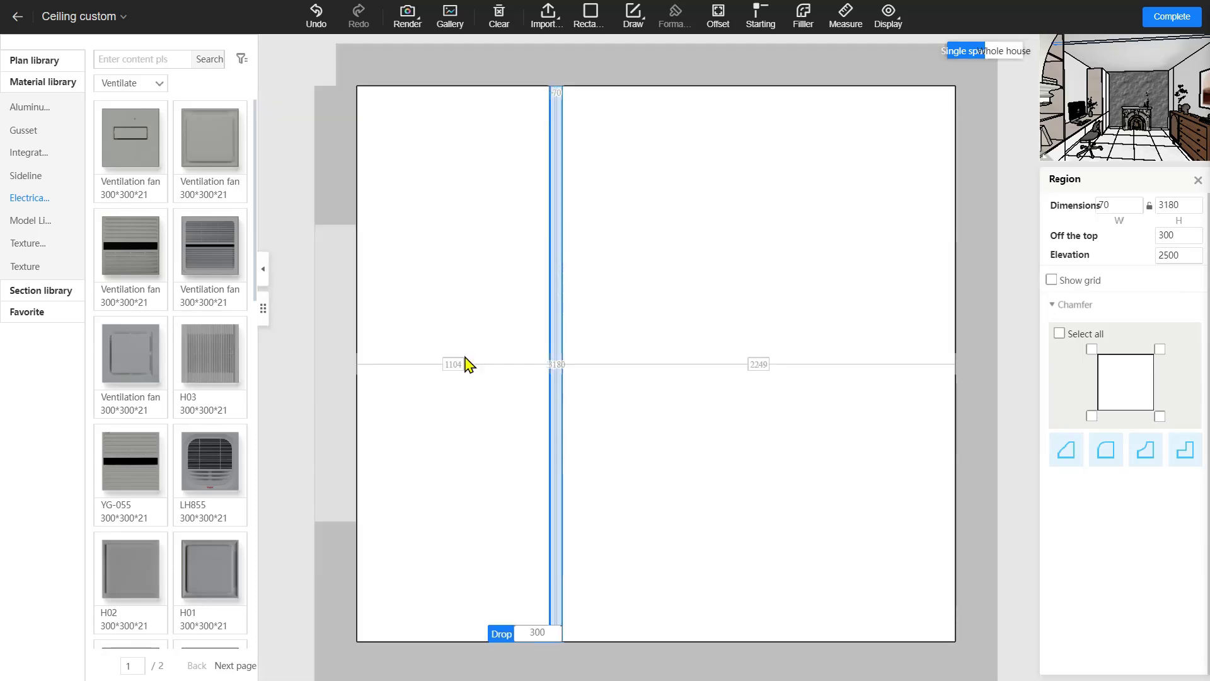
Try to narrow the rectangular strip to 50 by moving its left boundary line.
{"action": "left_click", "coordinate": [460, 381]}
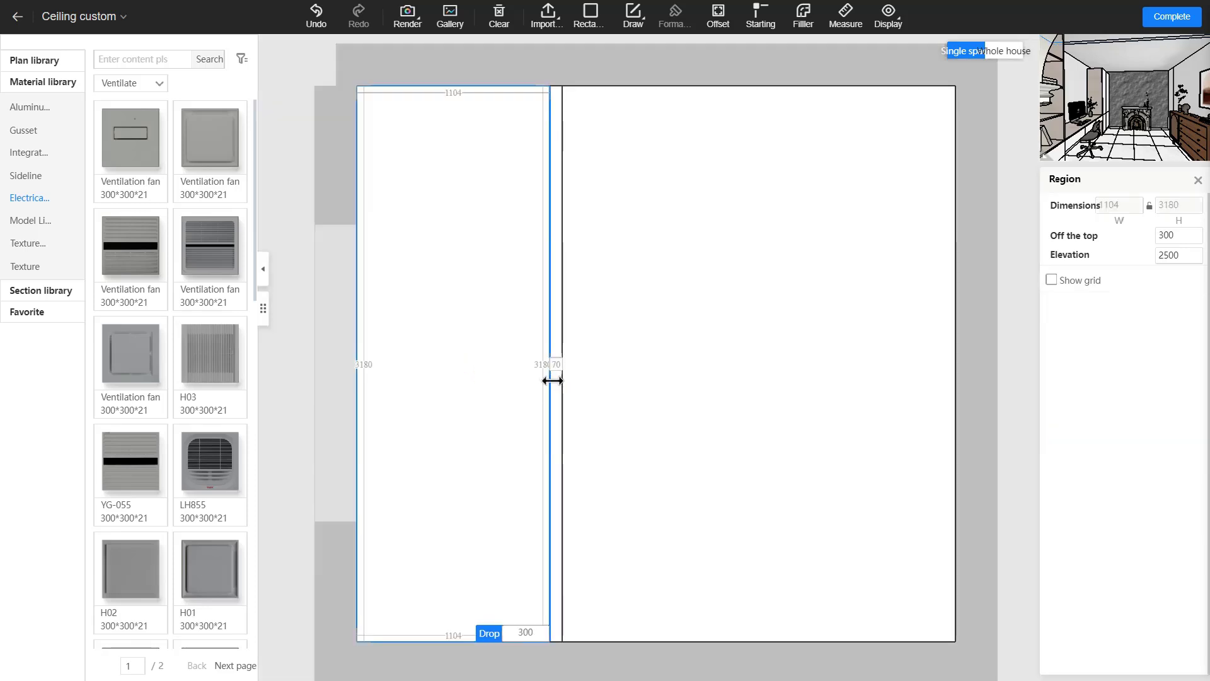
{"action": "left_click", "coordinate": [552, 381]}
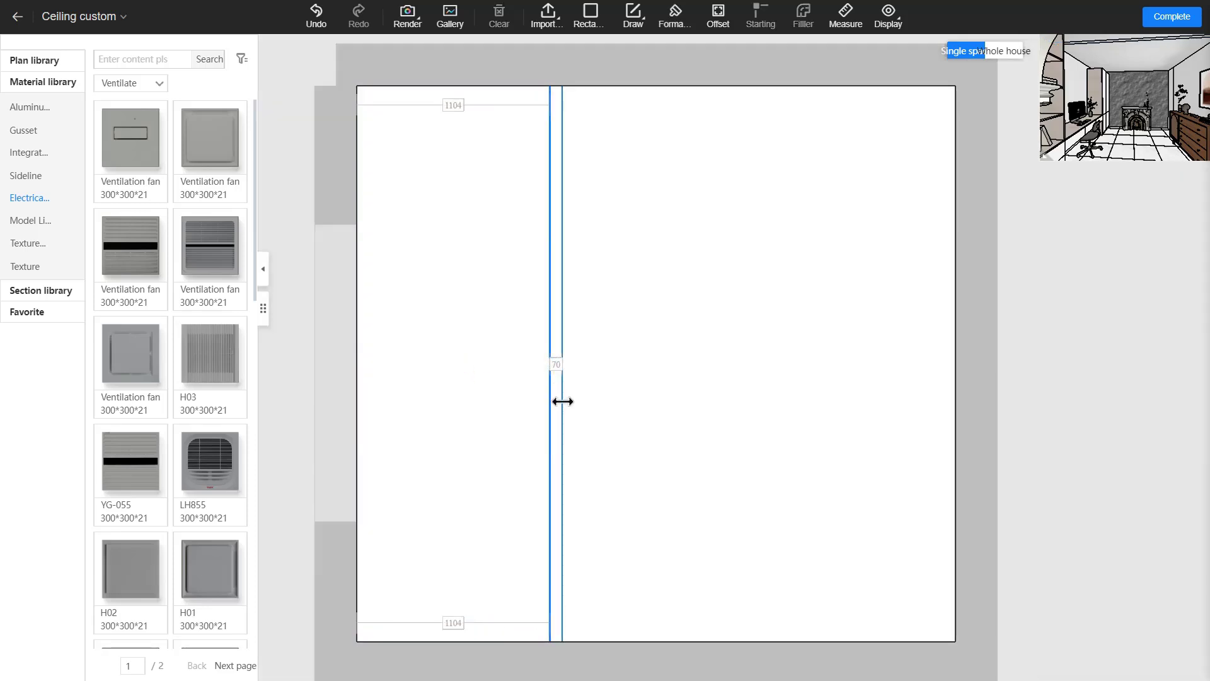
{"action": "scroll", "coordinate": [527, 542], "scroll_direction": "up", "scroll_amount": 2}
{"action": "scroll", "coordinate": [524, 214], "scroll_direction": "up", "scroll_amount": 2}
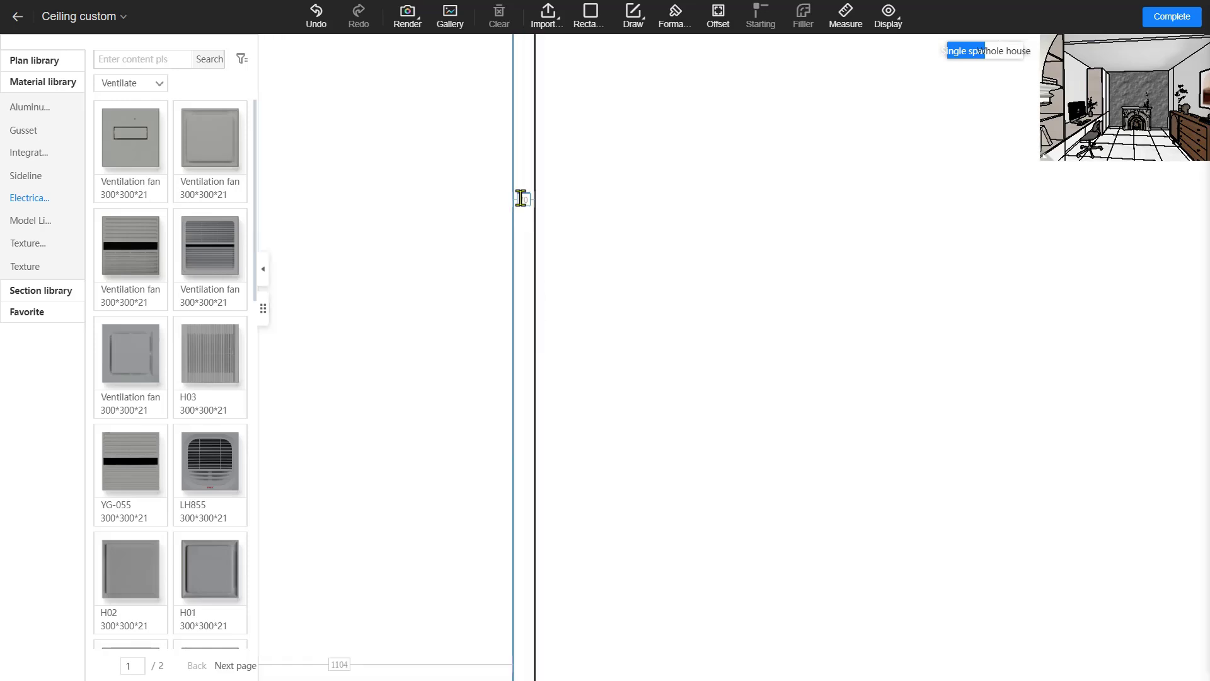
{"action": "left_click", "coordinate": [520, 198]}
{"action": "type", "text": "50"}
{"action": "key", "text": "Return"}
{"action": "scroll", "coordinate": [578, 362], "scroll_direction": "down", "scroll_amount": 3}
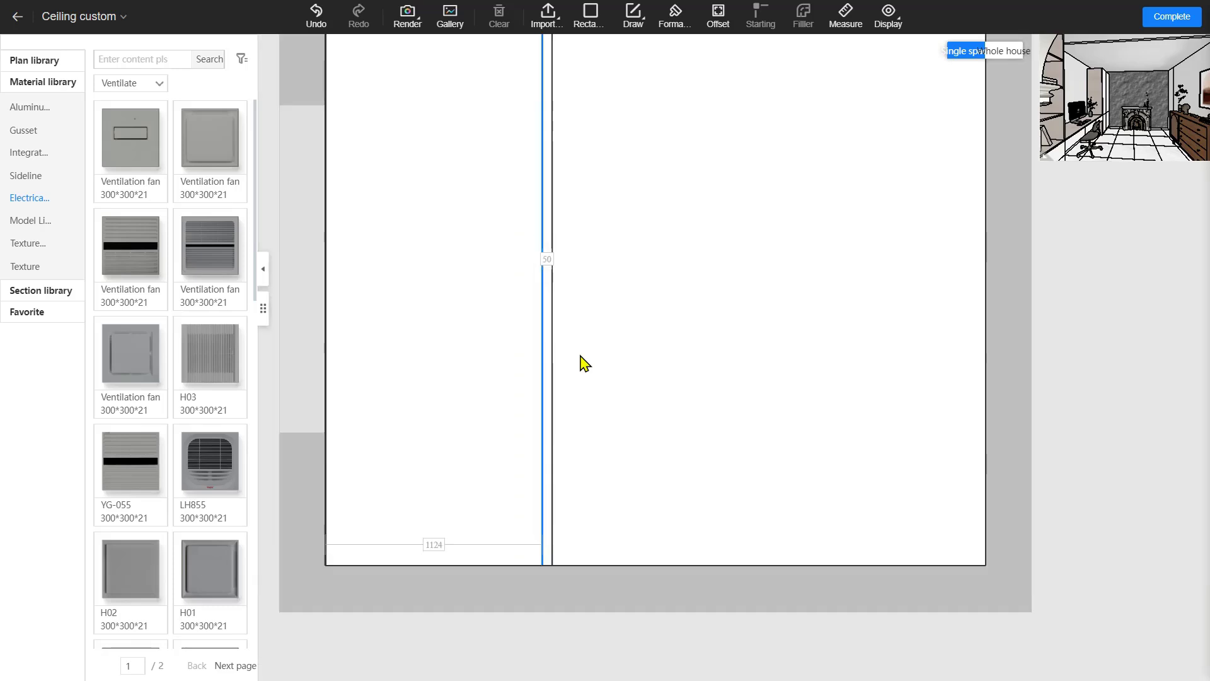
Try to set the left boundary line 1000 from the left wall, and undo the strip's boundary edits.
{"action": "left_click", "coordinate": [434, 544]}
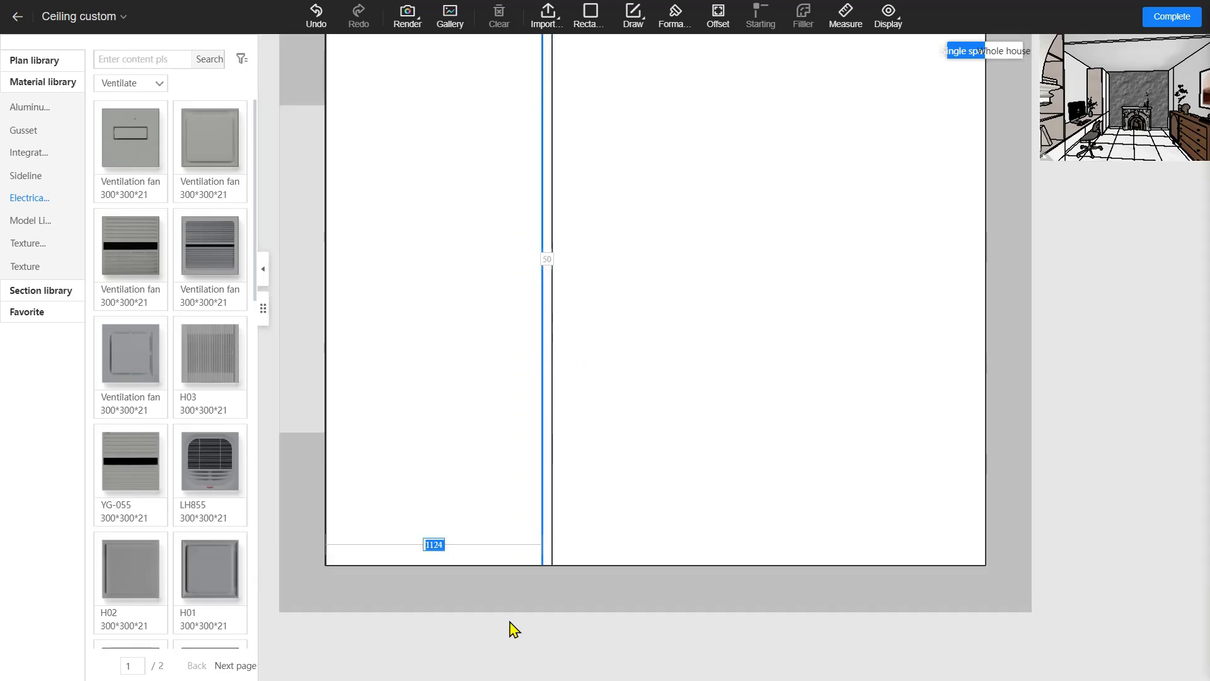
{"action": "type", "text": "1000"}
{"action": "key", "text": "Return"}
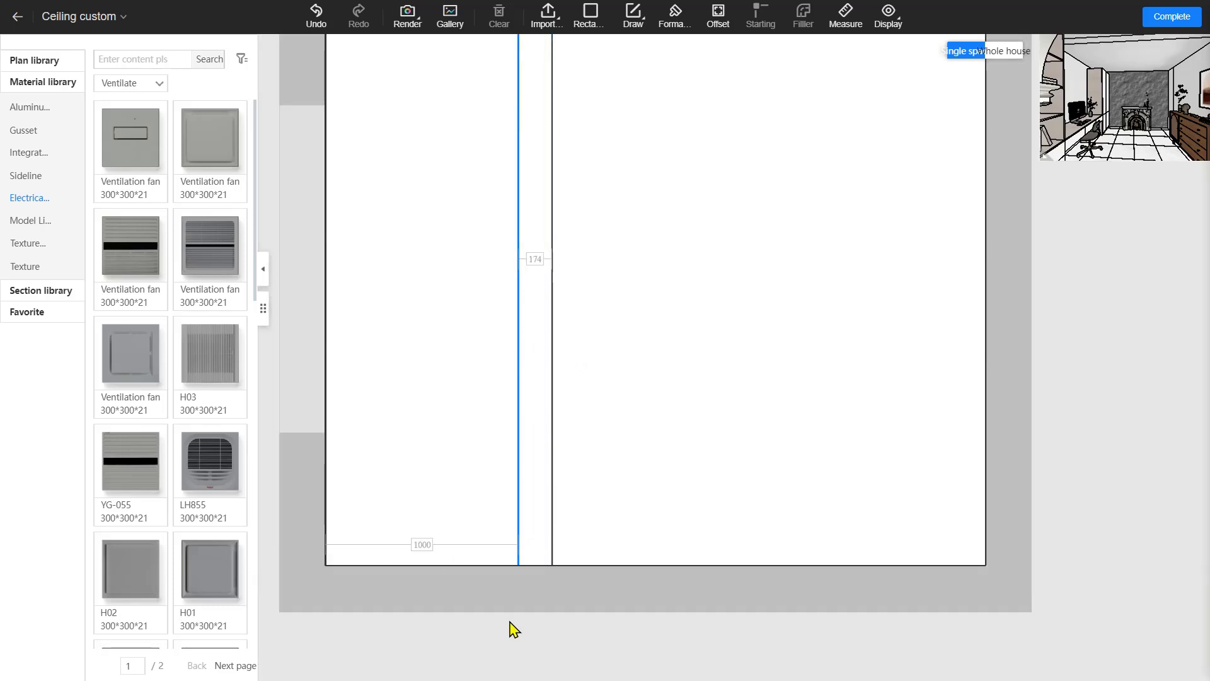
{"action": "key", "text": "ctrl+z"}
{"action": "scroll", "coordinate": [544, 410], "scroll_direction": "up", "scroll_amount": 3}
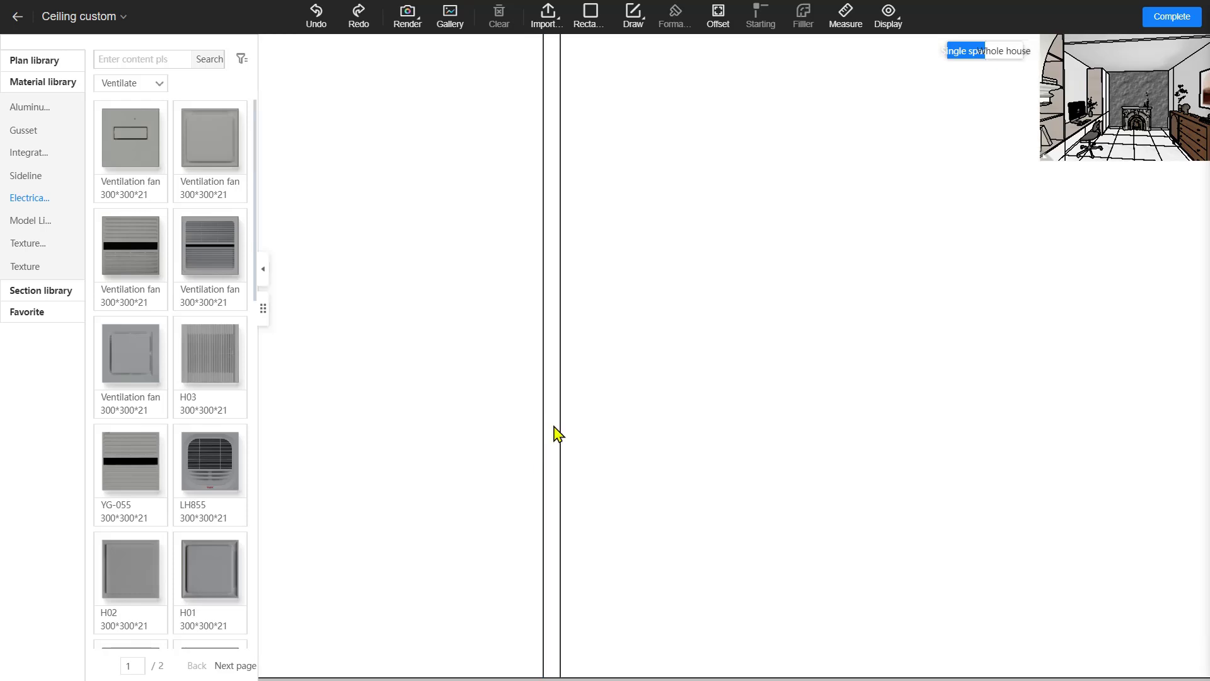
Position the whole strip region 1000 from the ceiling's left wall.
{"action": "left_click", "coordinate": [552, 433]}
{"action": "scroll", "coordinate": [552, 433], "scroll_direction": "down", "scroll_amount": 3}
{"action": "left_click", "coordinate": [407, 243]}
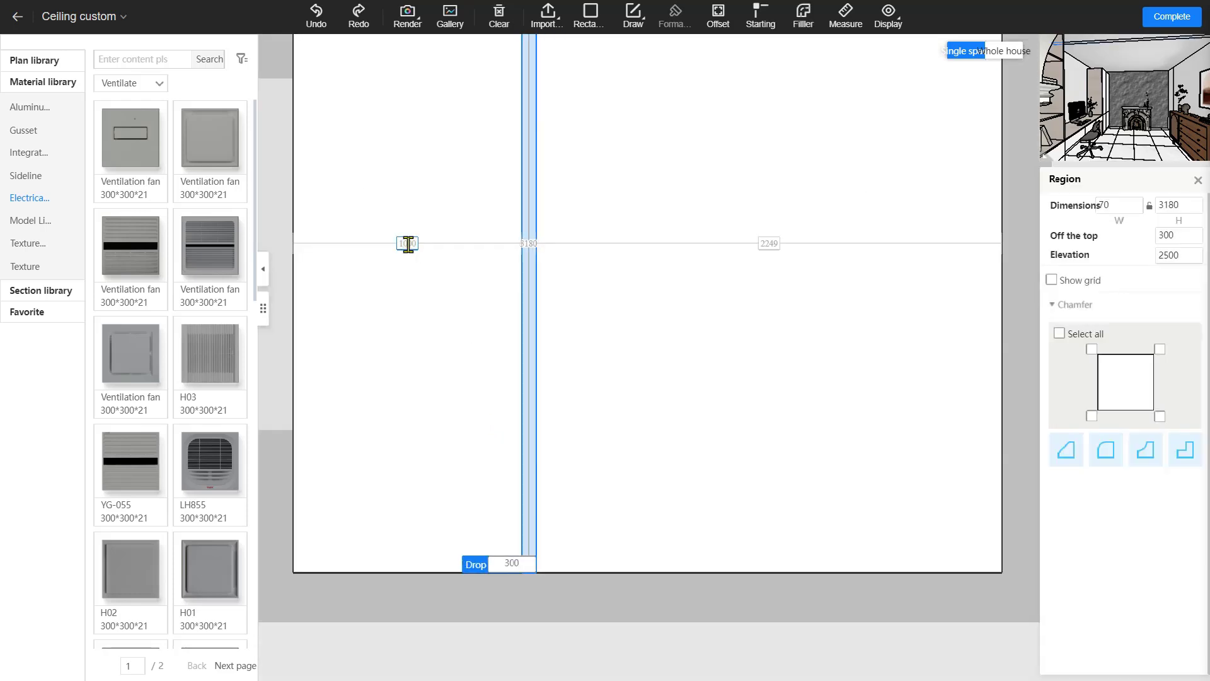
{"action": "type", "text": "1000"}
{"action": "key", "text": "Return"}
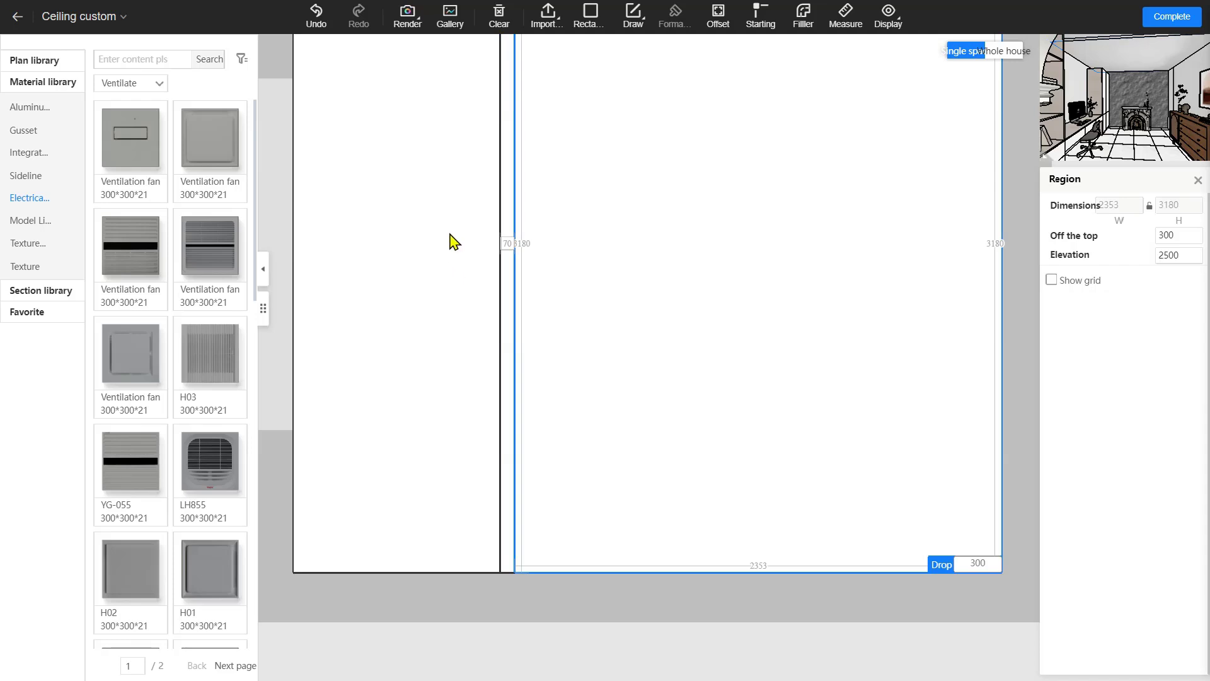
Copy the 70-wide strip to the right part of the ceiling and position the copy 1000 from the right wall.
{"action": "scroll", "coordinate": [449, 242], "scroll_direction": "down", "scroll_amount": 2}
{"action": "scroll", "coordinate": [521, 217], "scroll_direction": "up", "scroll_amount": 5}
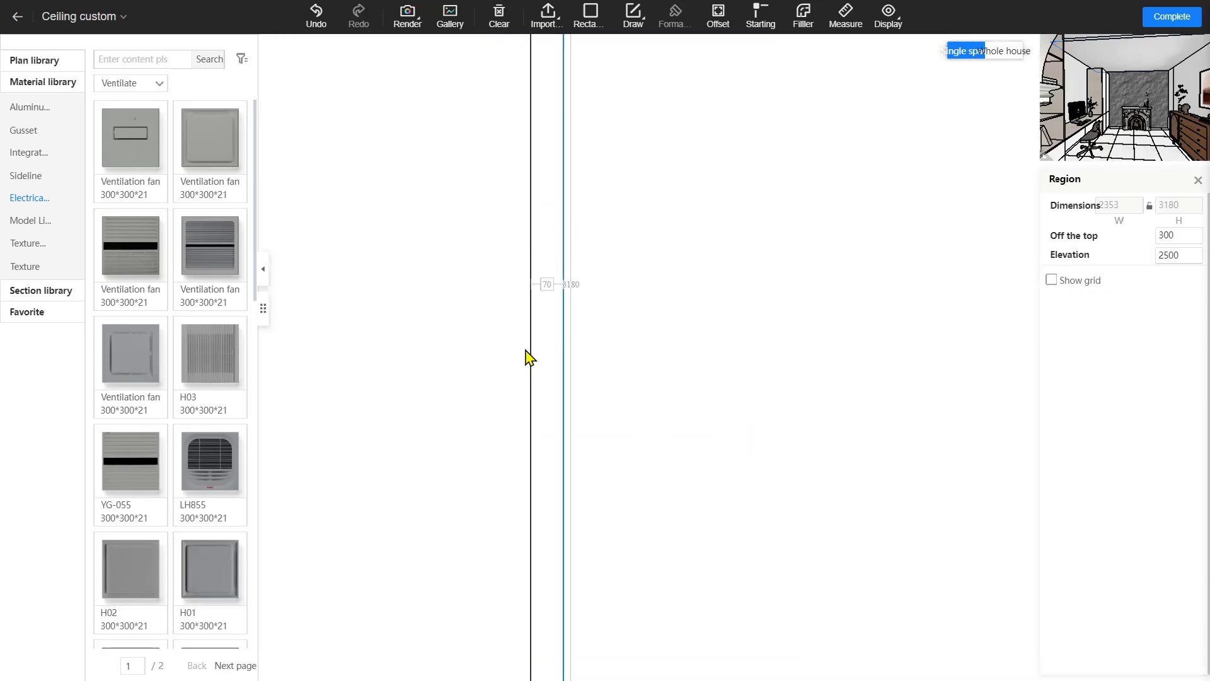
{"action": "left_click", "coordinate": [551, 353]}
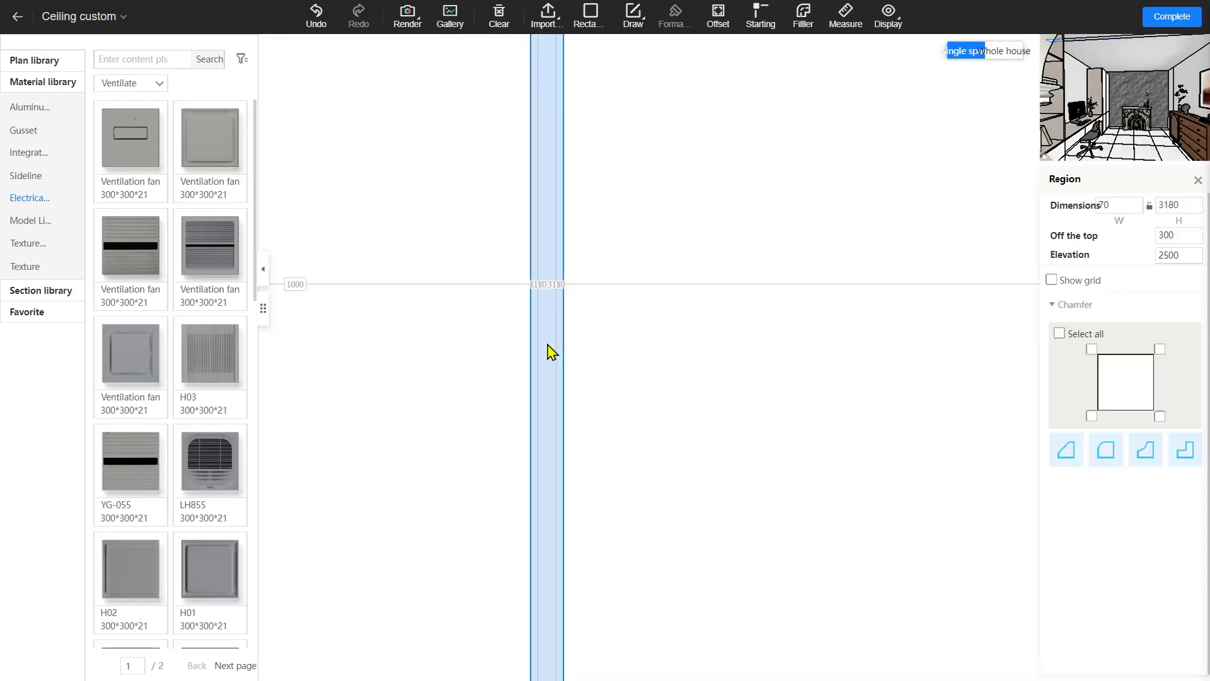
{"action": "scroll", "coordinate": [551, 353], "scroll_direction": "down", "scroll_amount": 5}
{"action": "right_click", "coordinate": [521, 327]}
{"action": "left_click", "coordinate": [541, 331]}
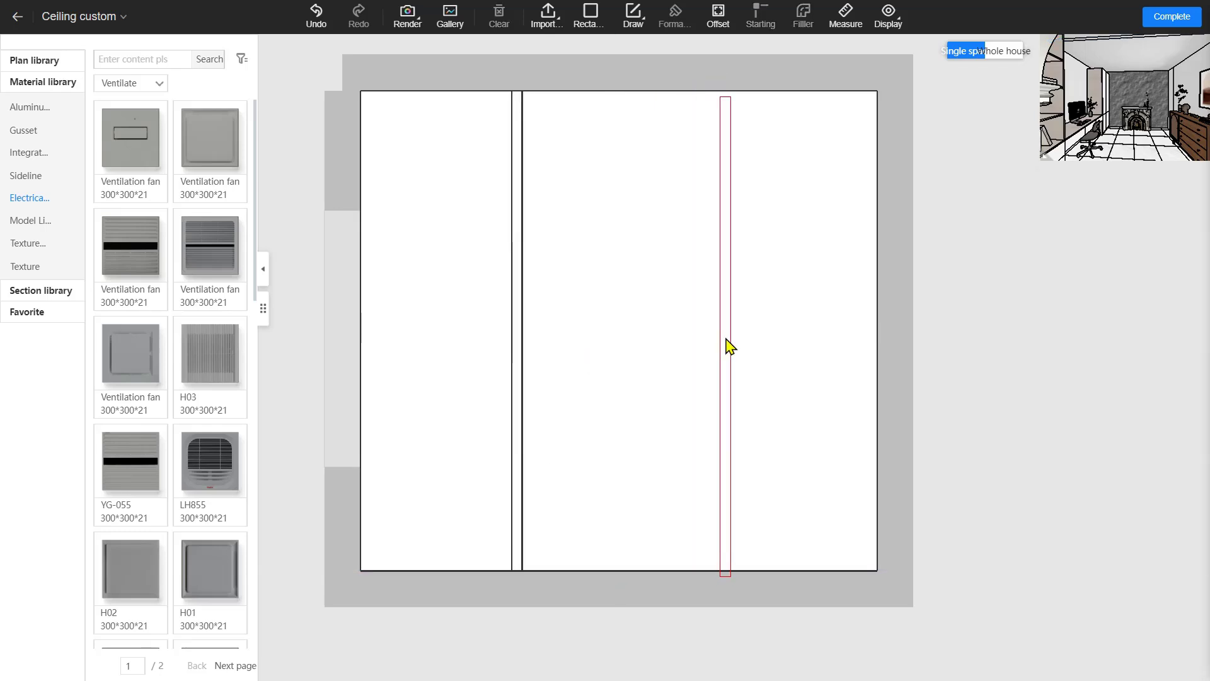
{"action": "left_click", "coordinate": [729, 339]}
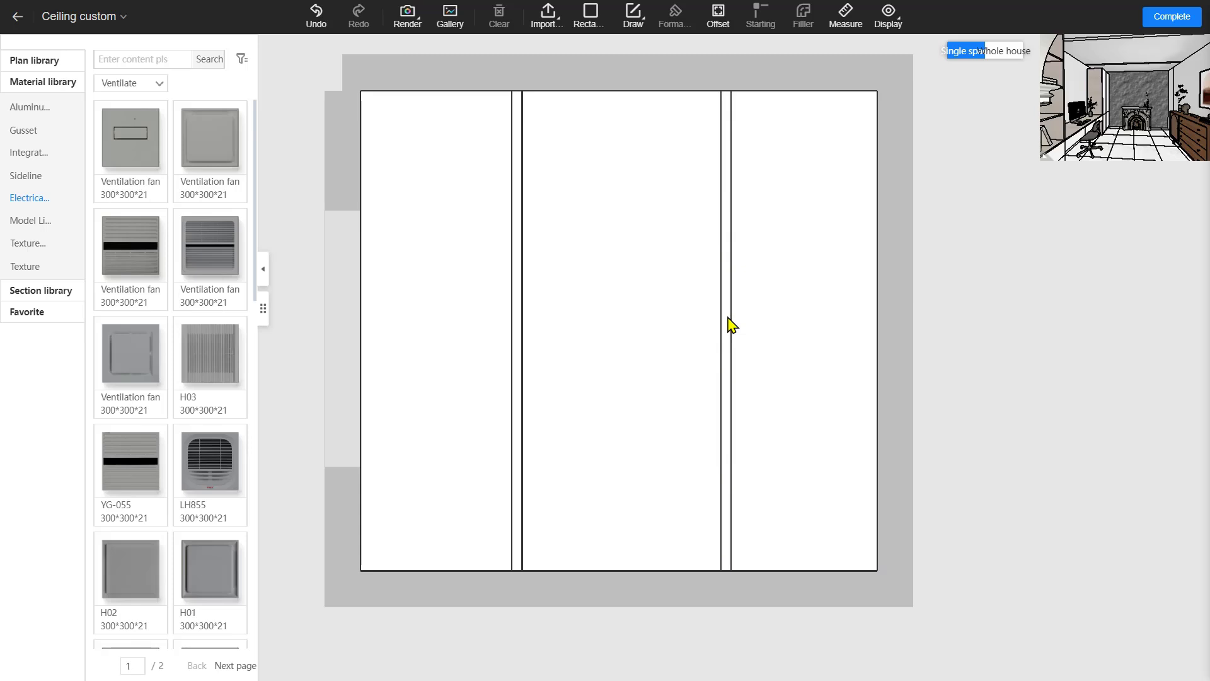
{"action": "left_click", "coordinate": [730, 325]}
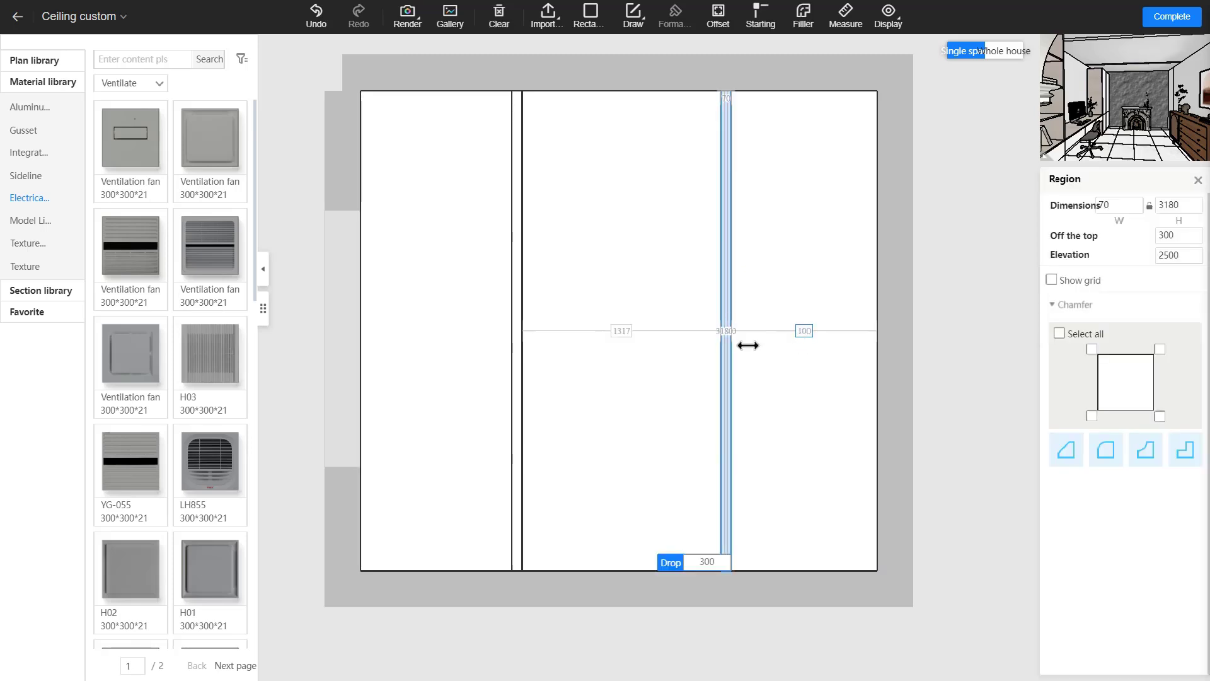
{"action": "key", "text": "Return"}
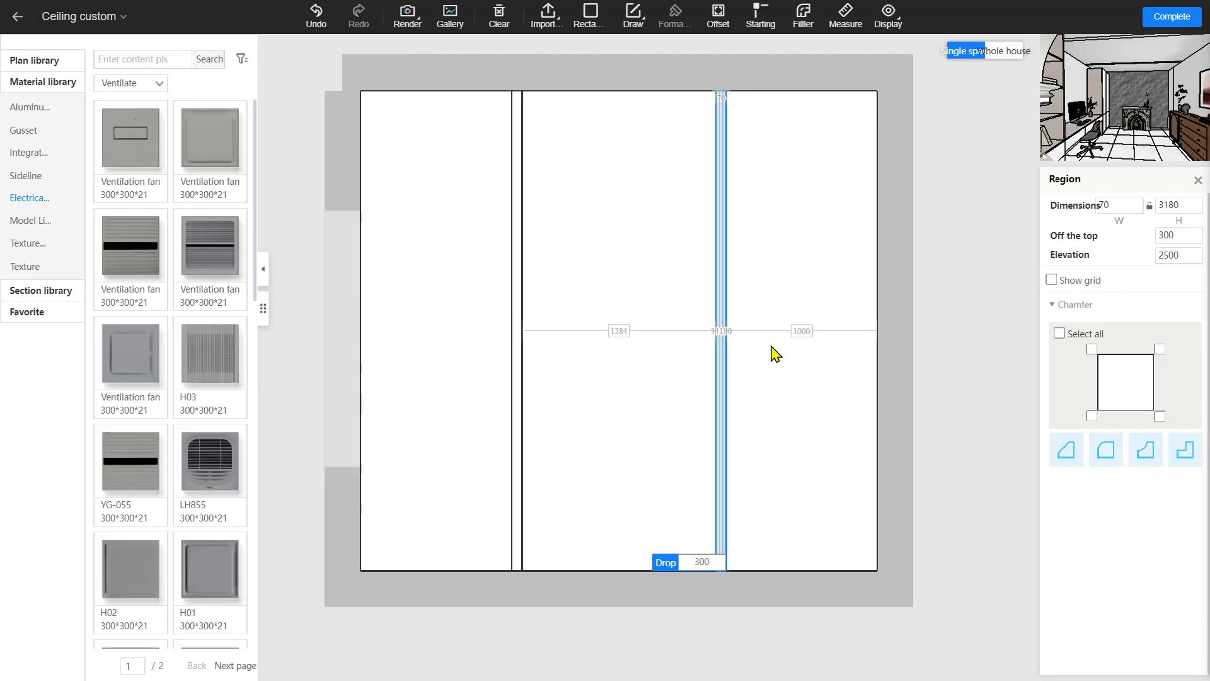
Set the left strip region's drop to 280.
{"action": "left_click", "coordinate": [635, 258]}
{"action": "scroll", "coordinate": [521, 303], "scroll_direction": "up", "scroll_amount": 3}
{"action": "left_click", "coordinate": [521, 302]}
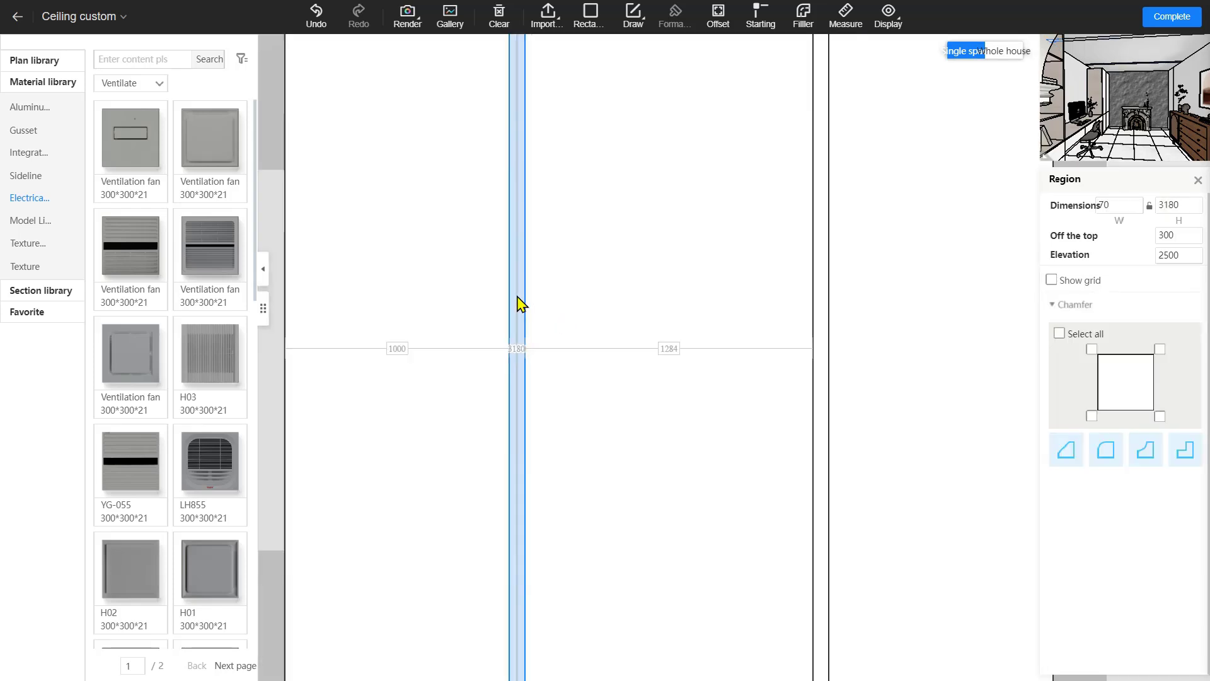
{"action": "scroll", "coordinate": [521, 303], "scroll_direction": "down", "scroll_amount": 3}
{"action": "double_click", "coordinate": [494, 501]}
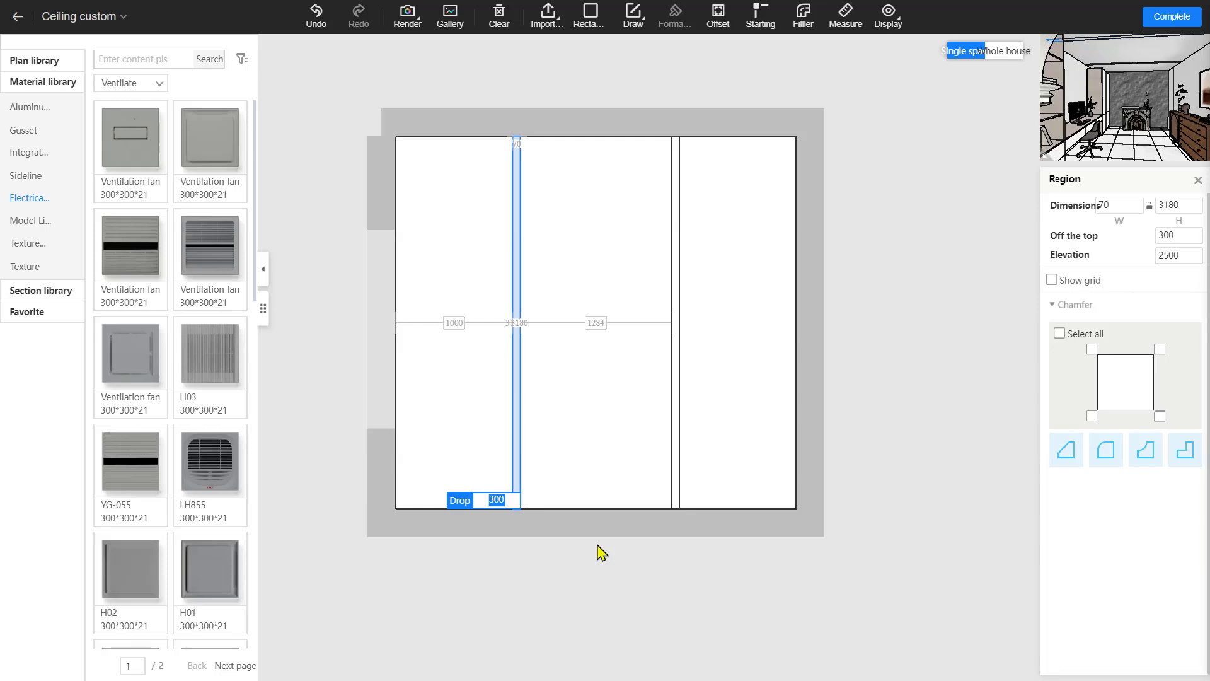
{"action": "type", "text": "280"}
{"action": "key", "text": "Return"}
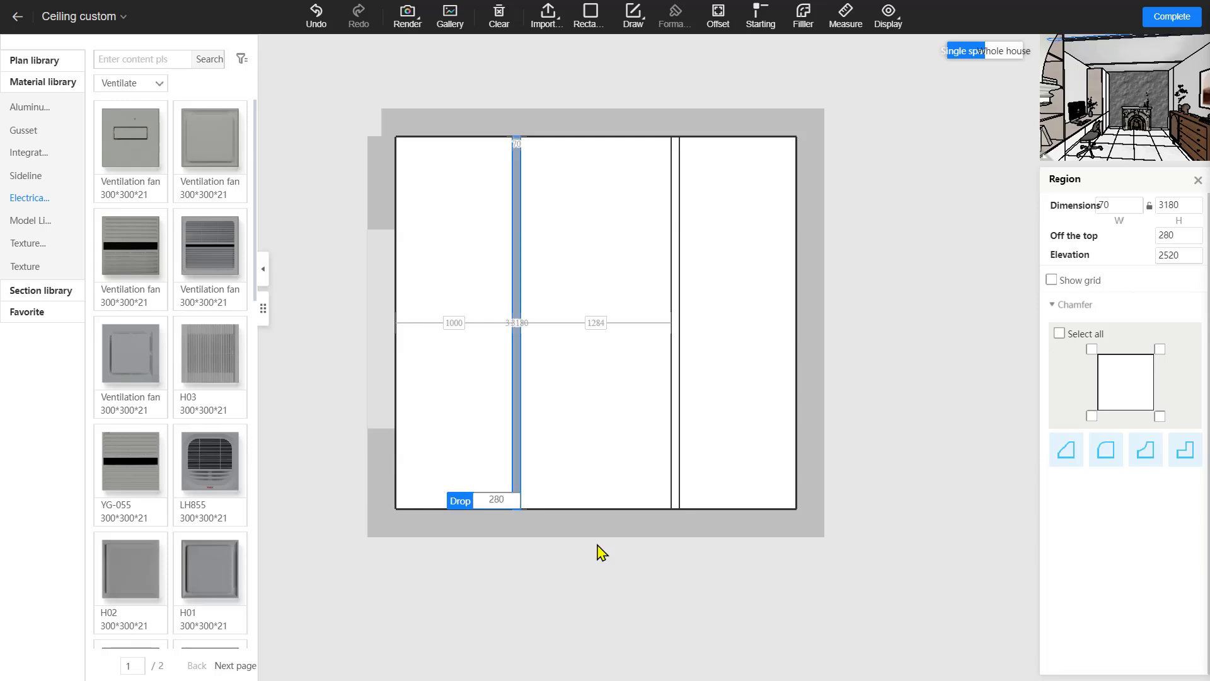
Set the right strip region's drop to 280.
{"action": "scroll", "coordinate": [679, 467], "scroll_direction": "up", "scroll_amount": 2}
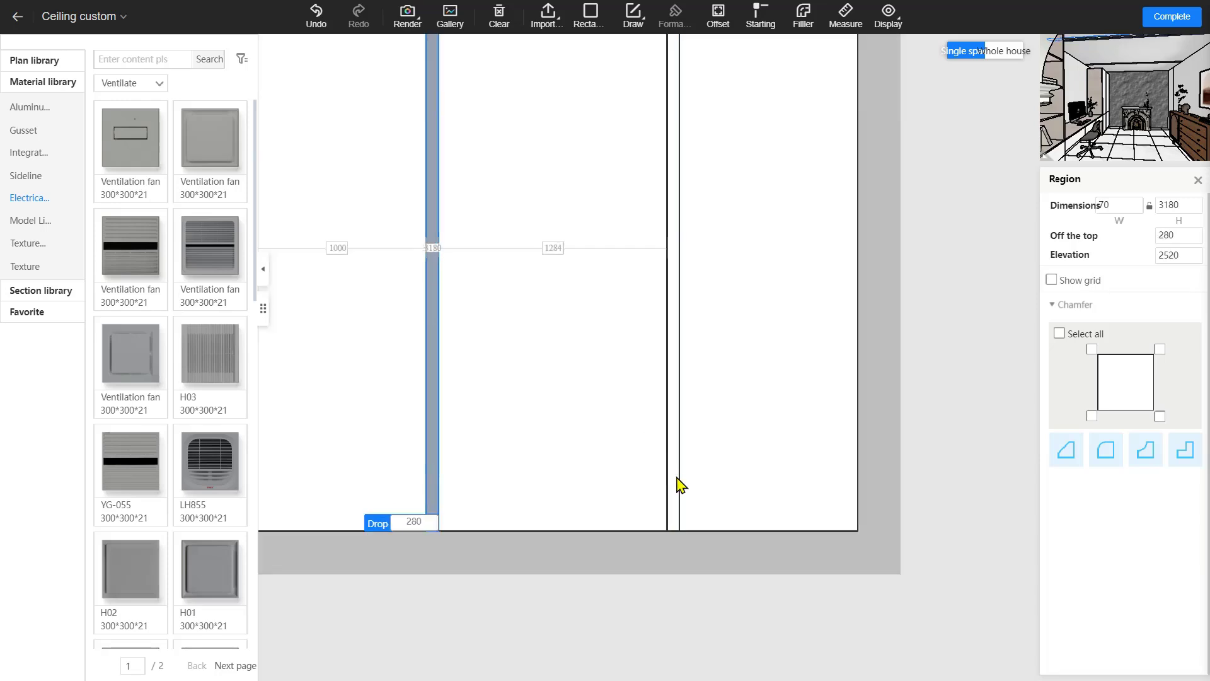
{"action": "left_click", "coordinate": [673, 486]}
{"action": "double_click", "coordinate": [655, 523]}
{"action": "type", "text": "28"}
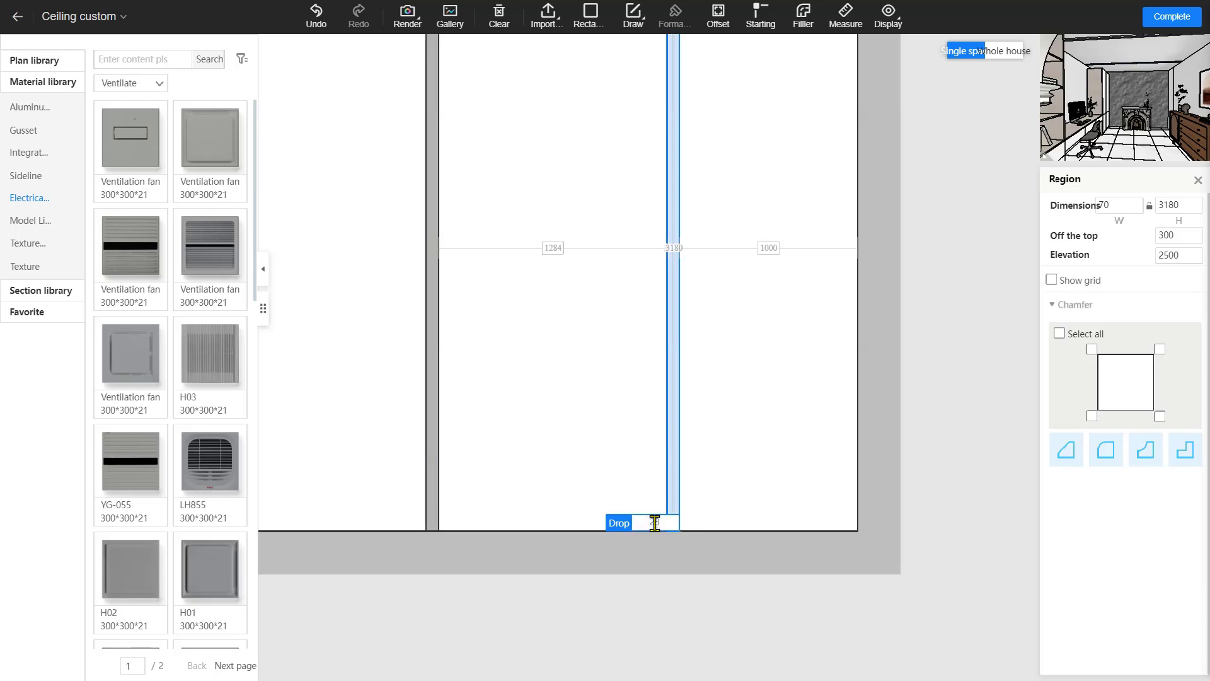
{"action": "type", "text": "0"}
{"action": "key", "text": "Return"}
Place a Spray white 1220*2440*18 honeycomb panel in the middle region between the two strips.
{"action": "scroll", "coordinate": [605, 522], "scroll_direction": "down", "scroll_amount": 2}
{"action": "left_click", "coordinate": [579, 364]}
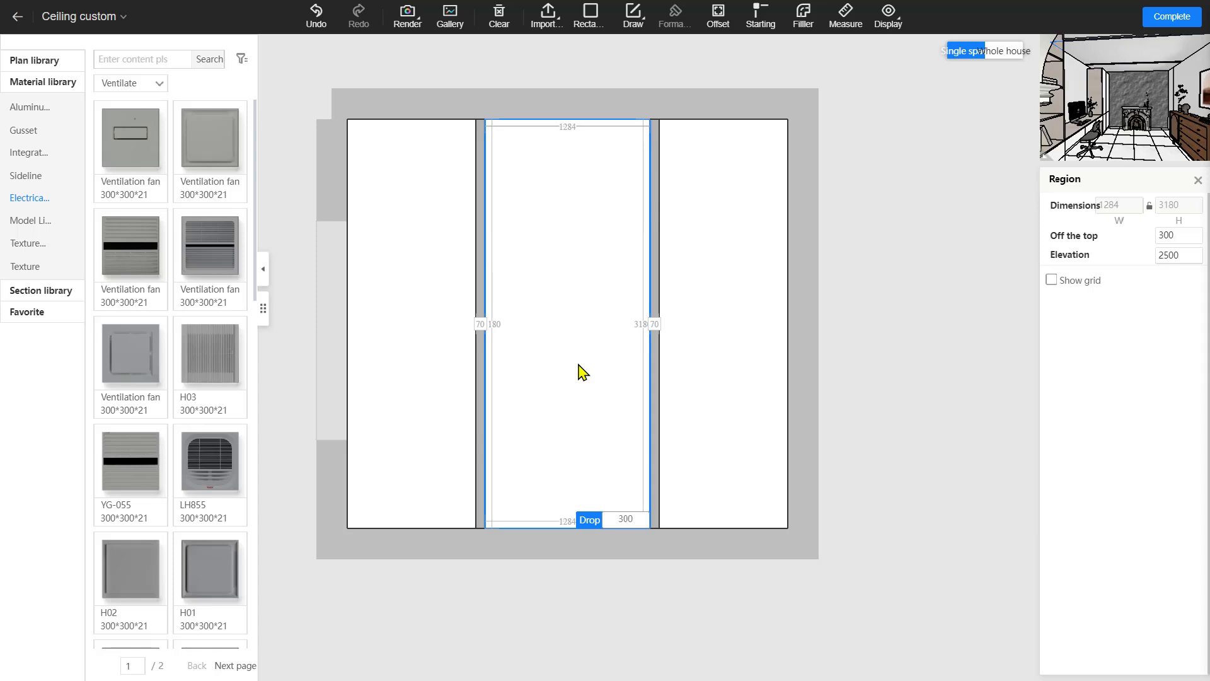
{"action": "left_click", "coordinate": [29, 157]}
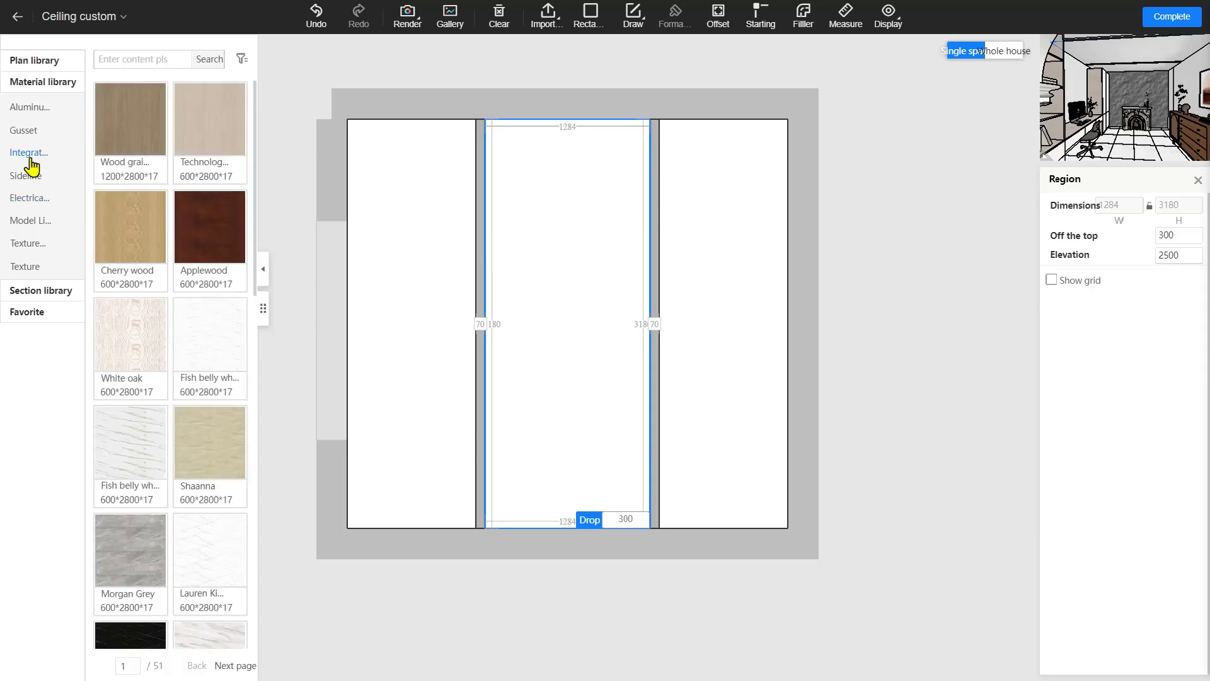
{"action": "left_click", "coordinate": [47, 108]}
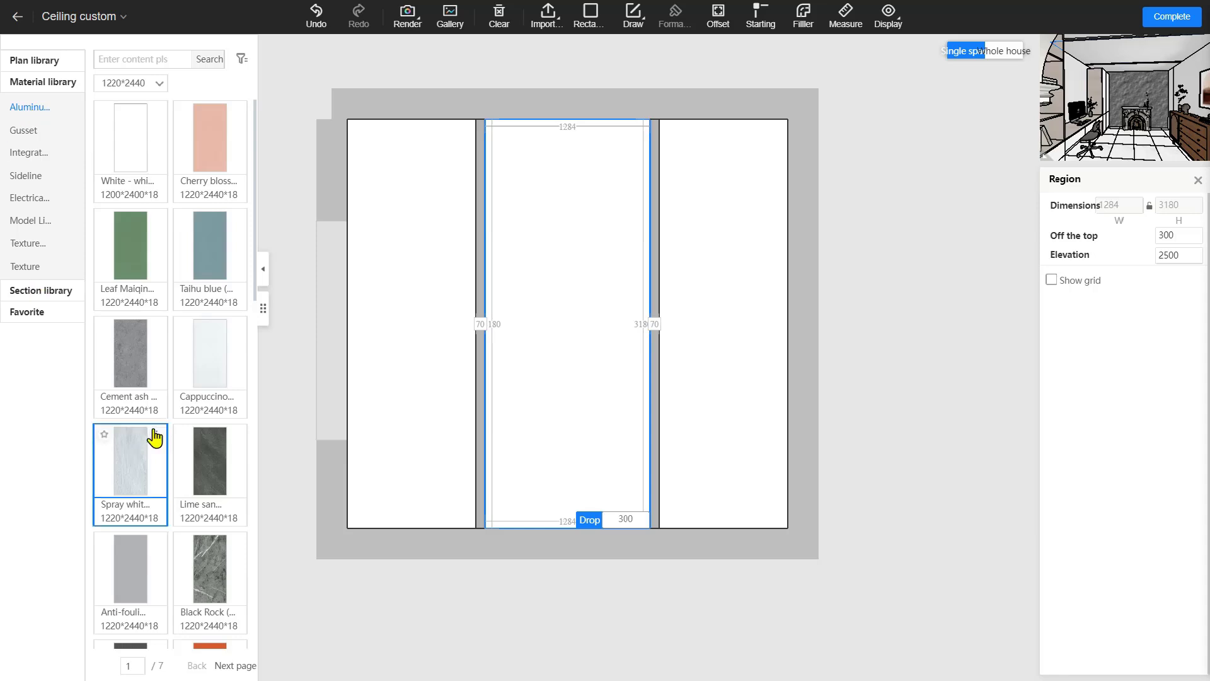
{"action": "mouse_move", "coordinate": [154, 435]}
{"action": "left_mouse_down"}
{"action": "mouse_move", "coordinate": [659, 370]}
{"action": "mouse_move", "coordinate": [563, 322]}
{"action": "left_mouse_up"}
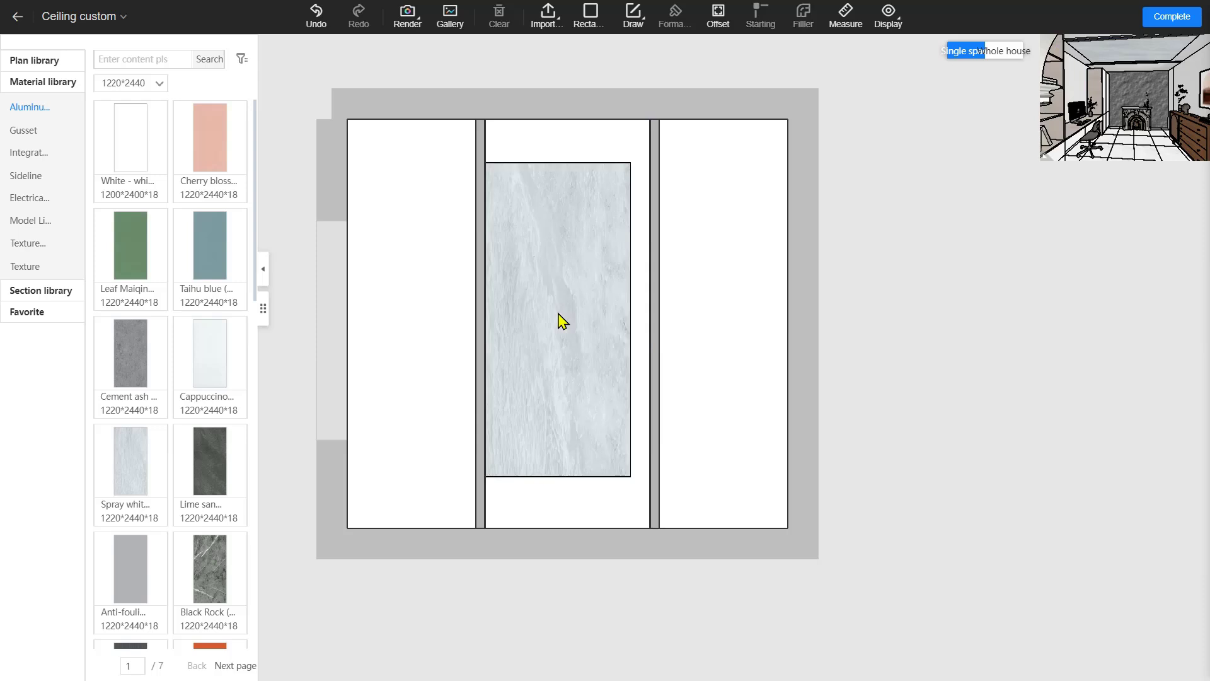
Set the honeycomb panel 0 from the region's top edge and centre it between the two strips.
{"action": "left_click", "coordinate": [559, 314]}
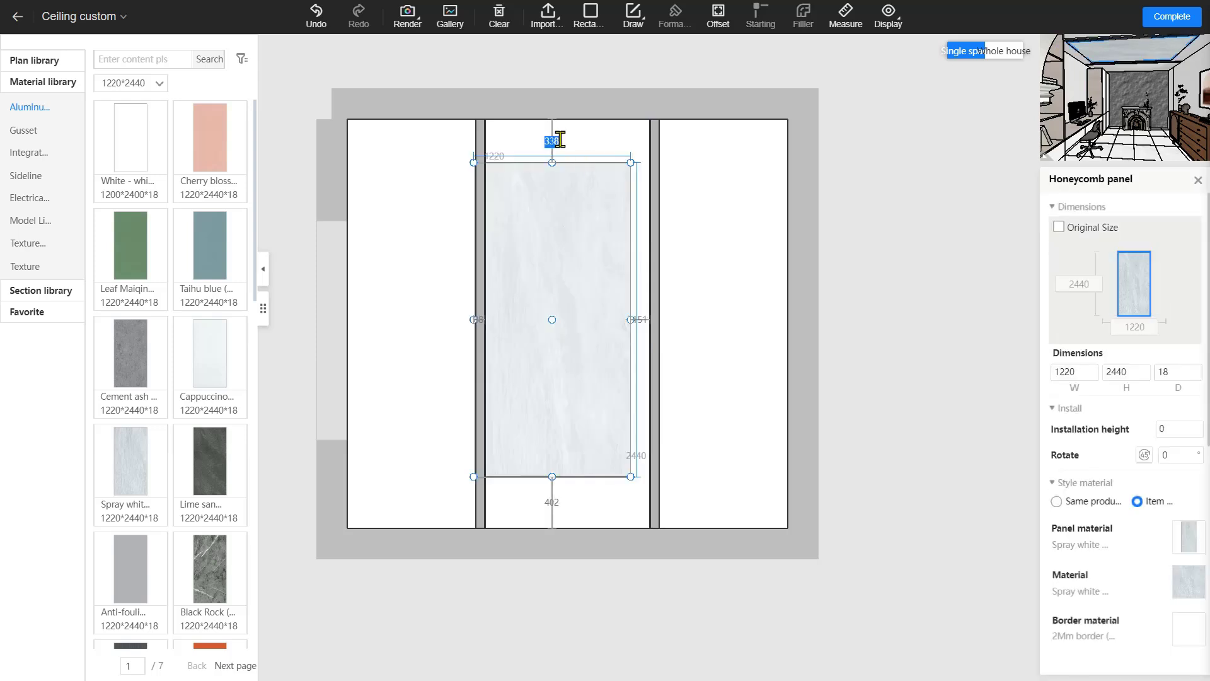
{"action": "type", "text": "0"}
{"action": "key", "text": "Return"}
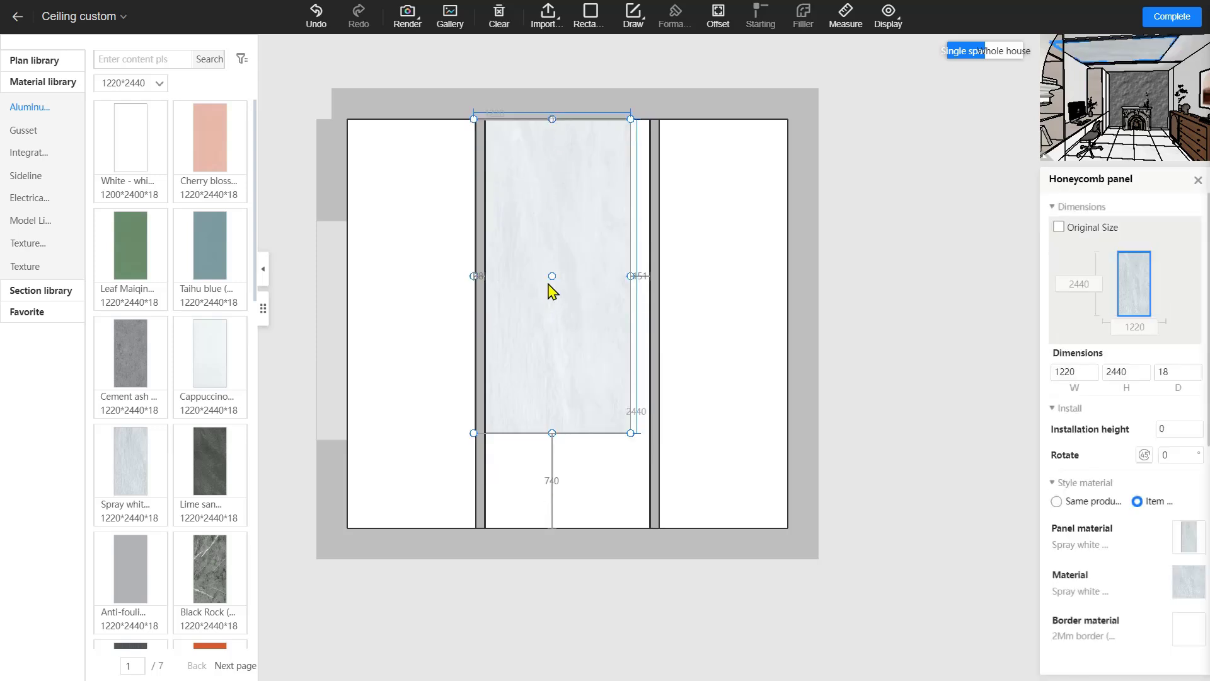
{"action": "left_click_drag", "start_coordinate": [559, 280], "coordinate": [576, 276]}
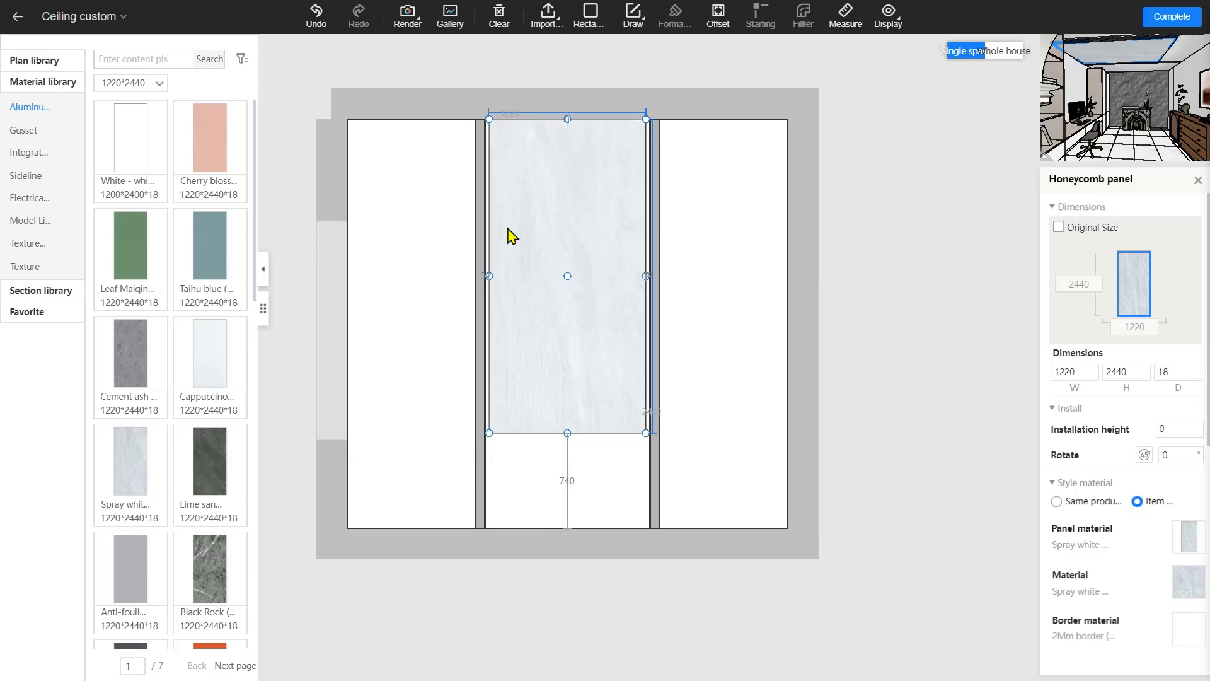
Set the Spray white honeycomb panel's gap to the left strip to 0.
{"action": "left_click", "coordinate": [488, 276]}
{"action": "left_click", "coordinate": [495, 281]}
{"action": "scroll", "coordinate": [494, 280], "scroll_direction": "up", "scroll_amount": 5}
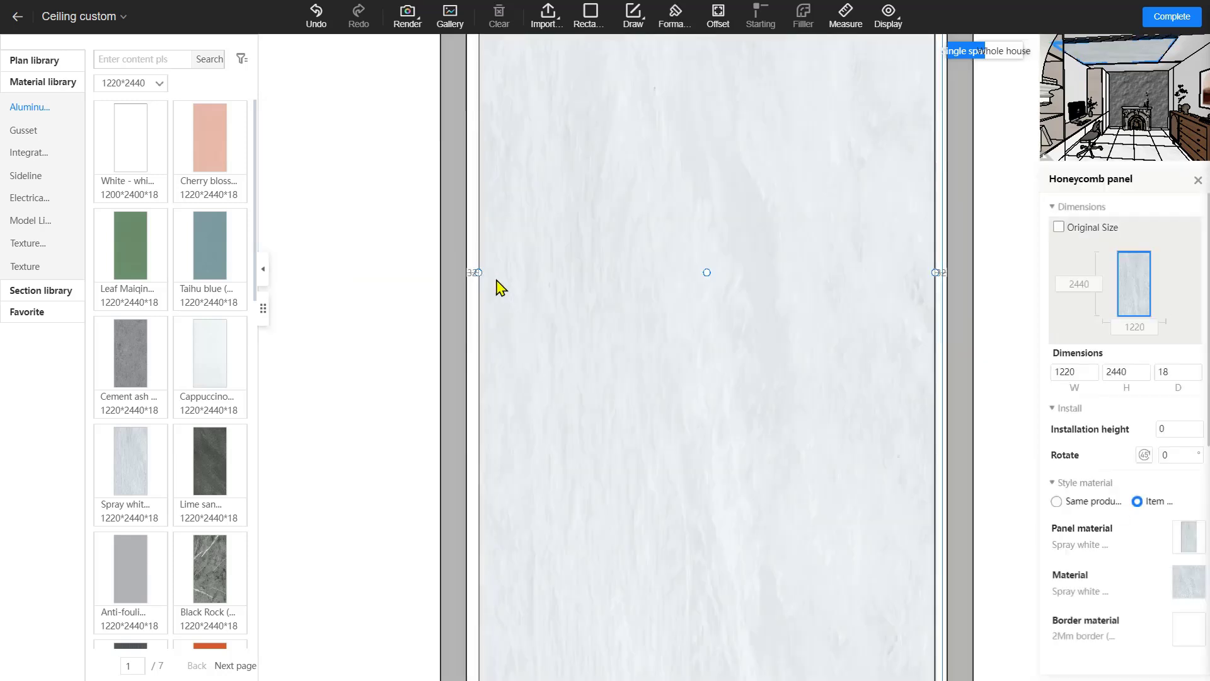
{"action": "type", "text": "0"}
{"action": "key", "text": "Return"}
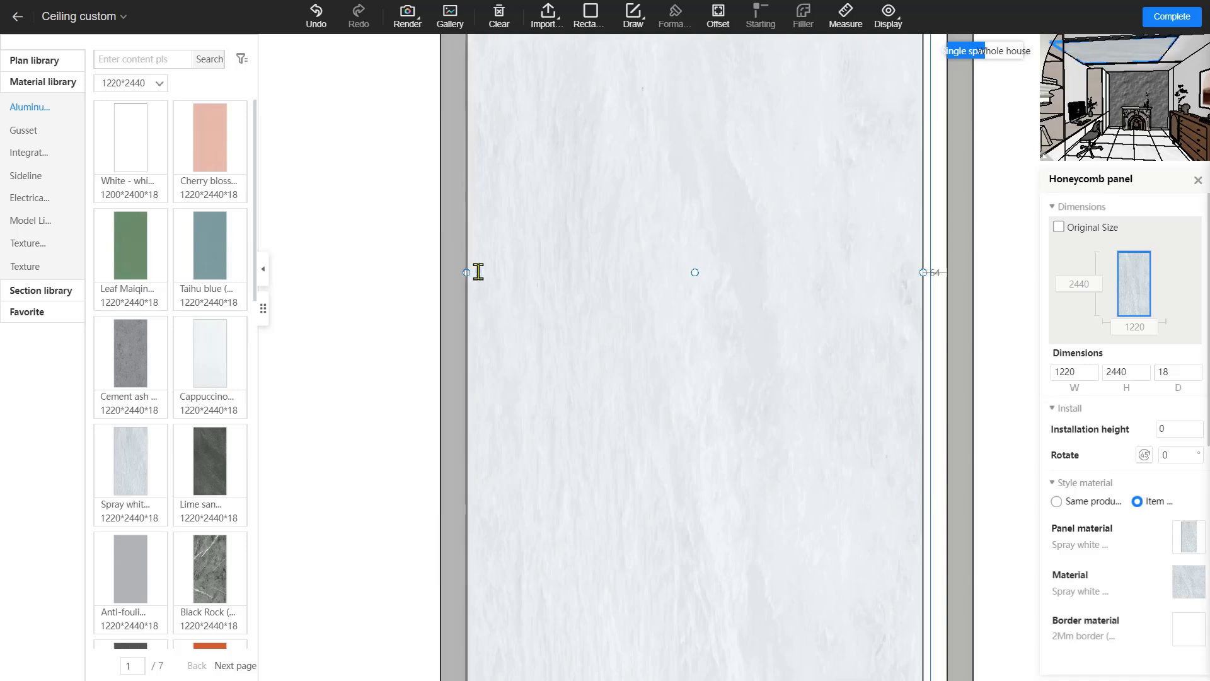
Stretch the Spray white panel to the right strip and the region's lower edge, making it about 1291 × 3185.
{"action": "scroll", "coordinate": [718, 242], "scroll_direction": "down", "scroll_amount": 3}
{"action": "left_click", "coordinate": [714, 368]}
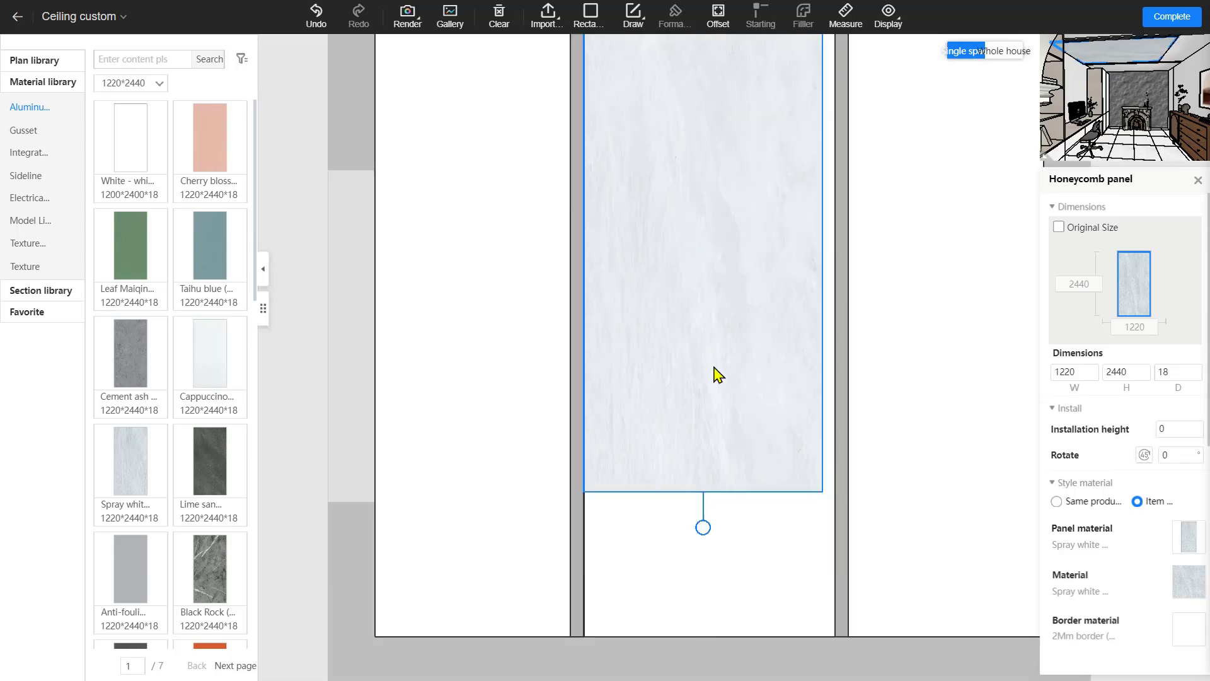
{"action": "left_click", "coordinate": [714, 368]}
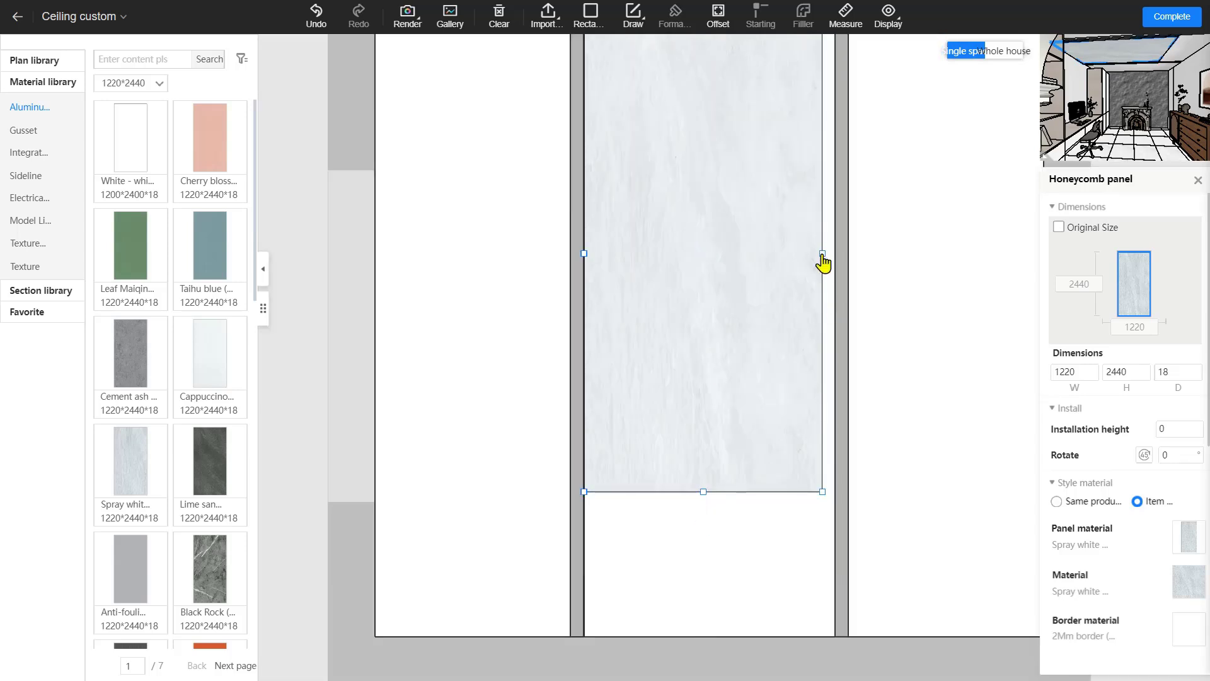
{"action": "left_click_drag", "start_coordinate": [823, 255], "coordinate": [837, 254]}
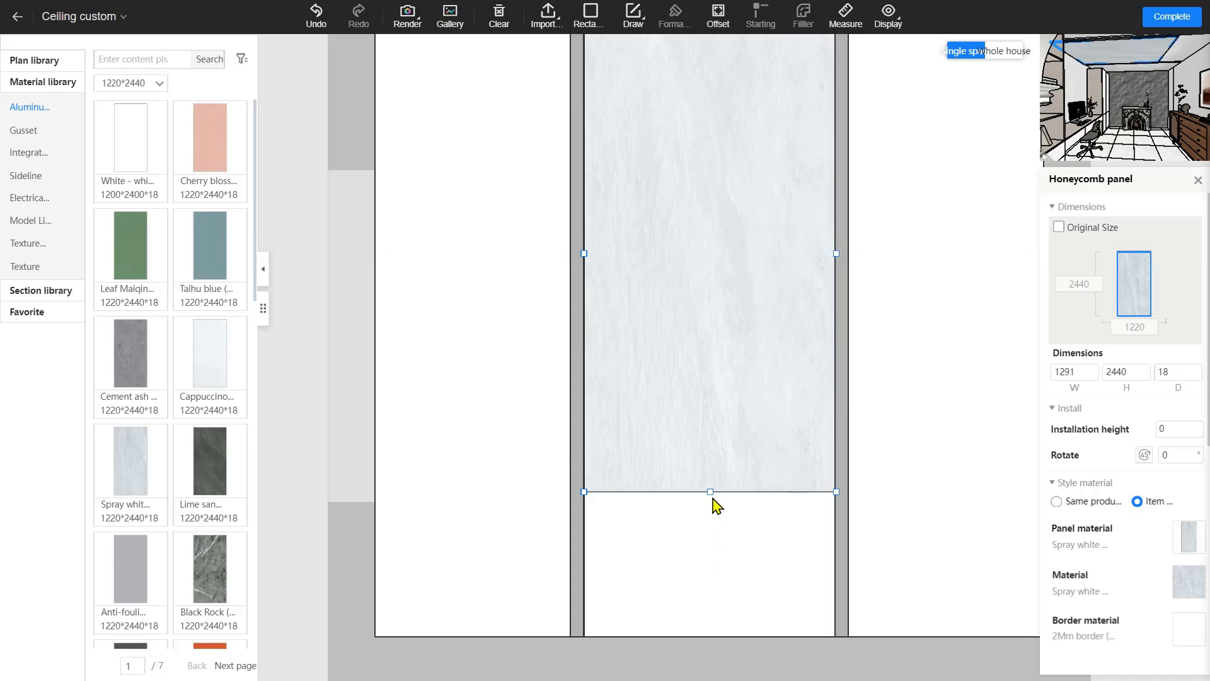
{"action": "left_click_drag", "start_coordinate": [711, 493], "coordinate": [714, 647]}
Inspect the stretched panel's corners and edges against the middle region's boundaries.
{"action": "scroll", "coordinate": [743, 630], "scroll_direction": "up", "scroll_amount": 3}
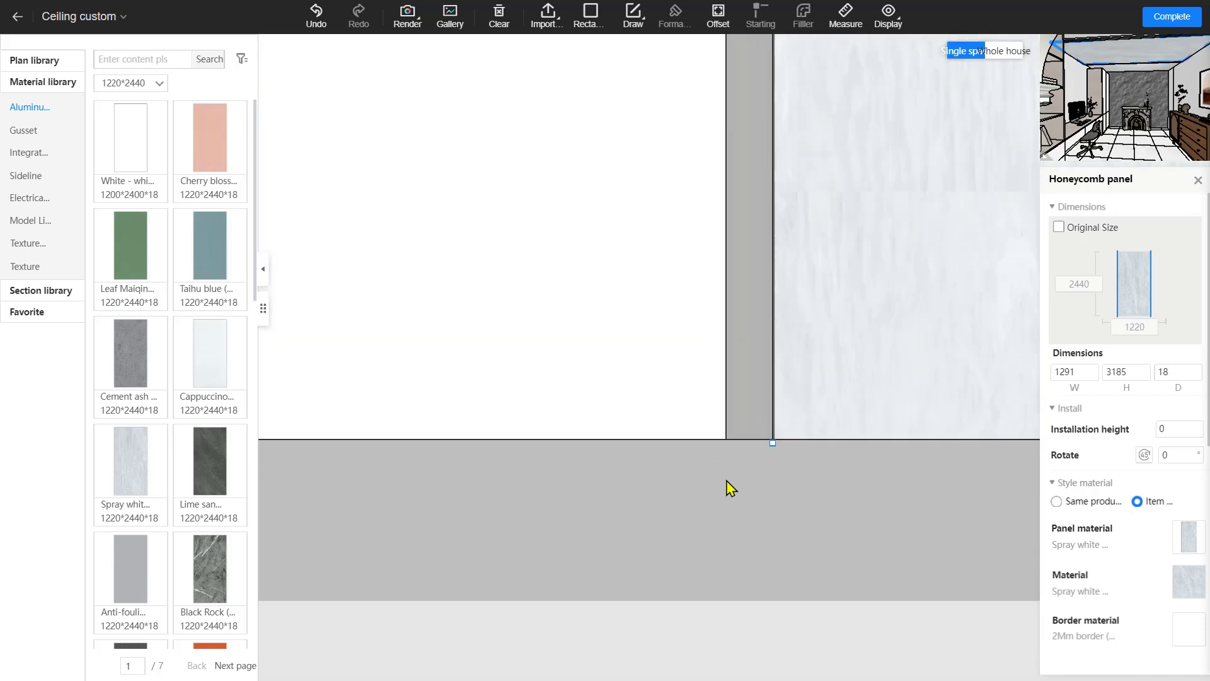
{"action": "left_click_drag", "start_coordinate": [650, 428], "coordinate": [294, 319]}
{"action": "left_click_drag", "start_coordinate": [753, 395], "coordinate": [264, 458]}
{"action": "left_click_drag", "start_coordinate": [565, 435], "coordinate": [569, 481]}
{"action": "scroll", "coordinate": [613, 314], "scroll_direction": "down", "scroll_amount": 5}
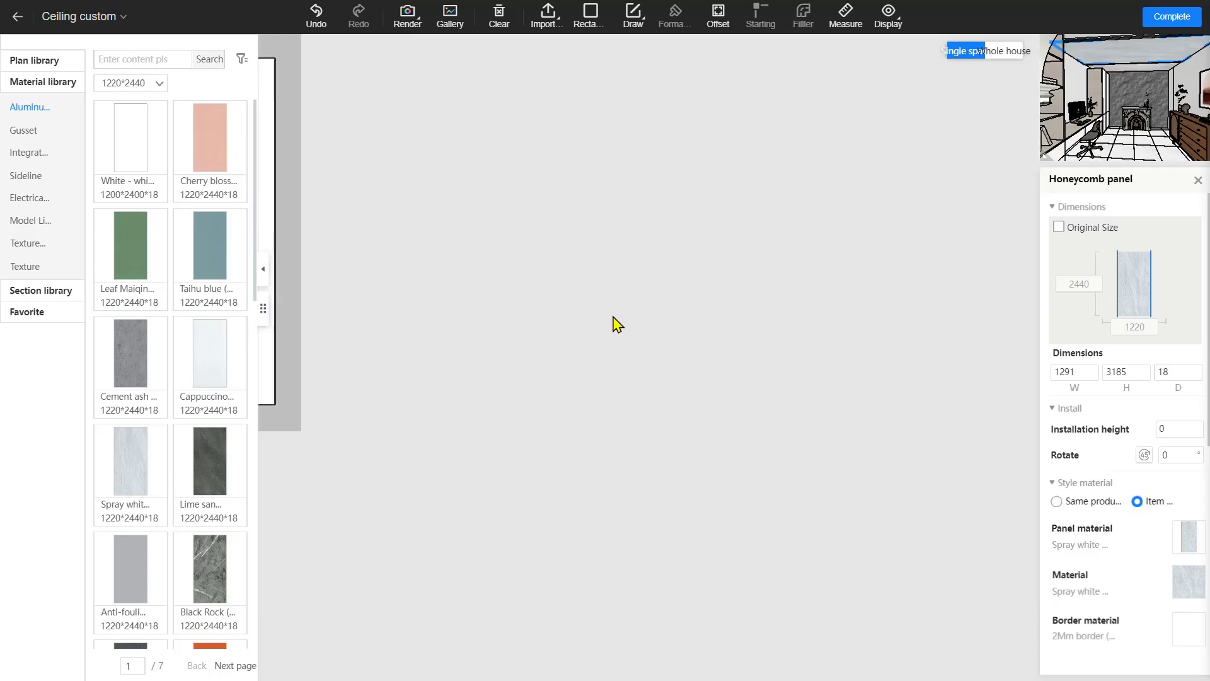
{"action": "left_click_drag", "start_coordinate": [483, 308], "coordinate": [699, 422]}
{"action": "scroll", "coordinate": [627, 360], "scroll_direction": "up", "scroll_amount": 4}
{"action": "scroll", "coordinate": [626, 360], "scroll_direction": "up", "scroll_amount": 3}
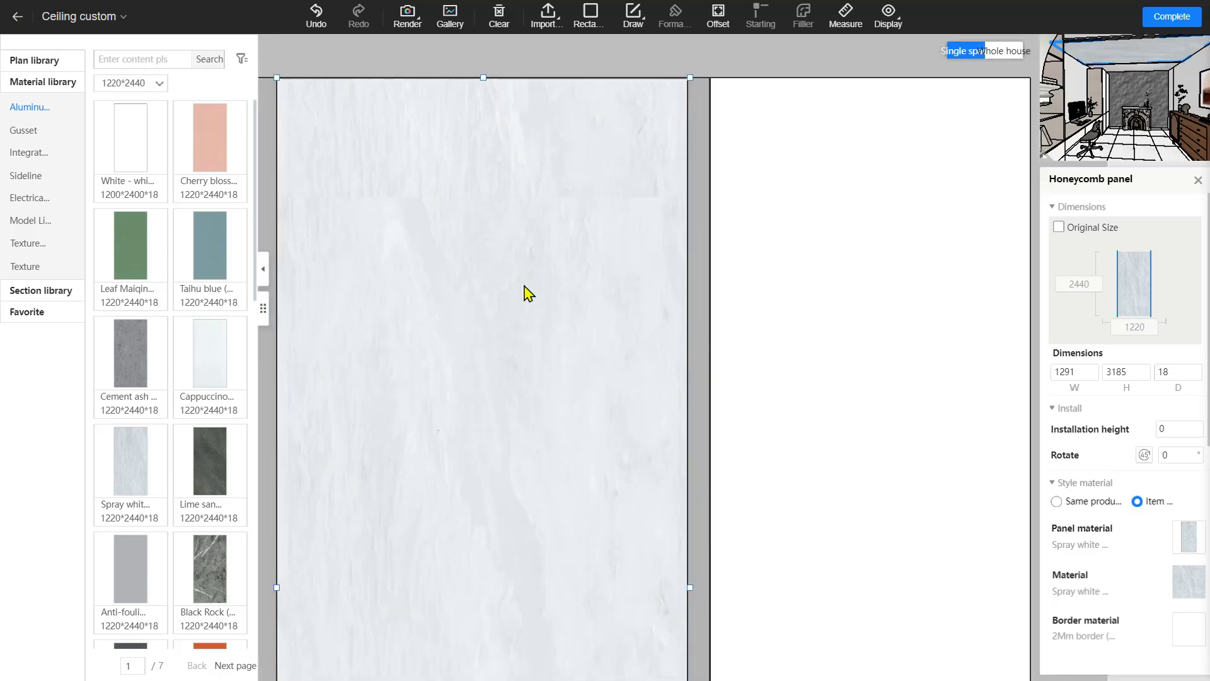
{"action": "left_click_drag", "start_coordinate": [524, 286], "coordinate": [616, 322]}
{"action": "scroll", "coordinate": [624, 430], "scroll_direction": "down", "scroll_amount": 3}
{"action": "left_click_drag", "start_coordinate": [643, 502], "coordinate": [711, 242]}
{"action": "scroll", "coordinate": [729, 359], "scroll_direction": "down", "scroll_amount": 3}
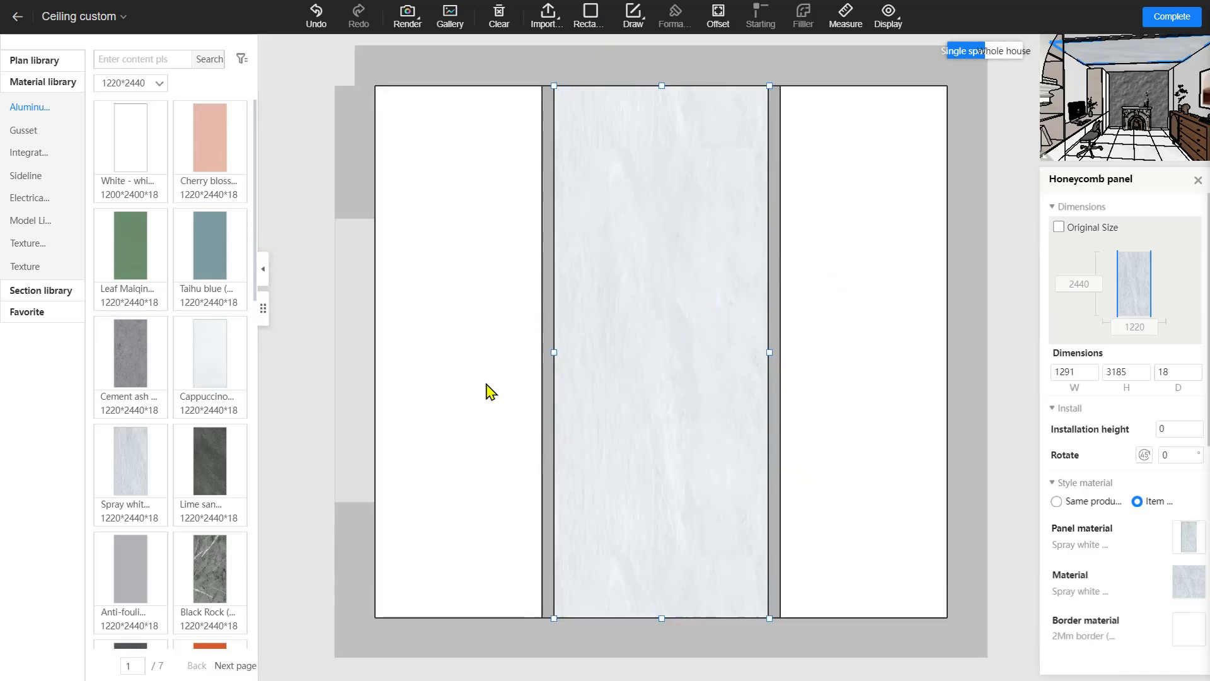
Place a Taihu blue 1220*2440*18 honeycomb panel in the upper part of the left region.
{"action": "scroll", "coordinate": [218, 324], "scroll_direction": "down", "scroll_amount": 5}
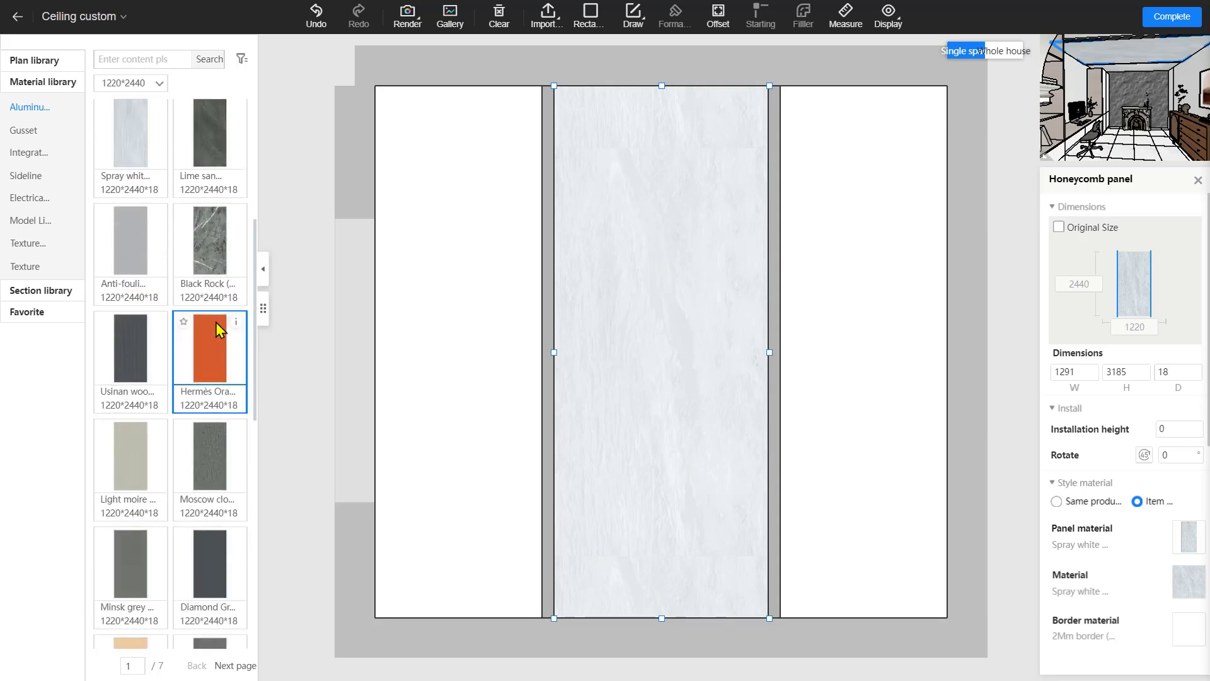
{"action": "scroll", "coordinate": [218, 327], "scroll_direction": "down", "scroll_amount": 10}
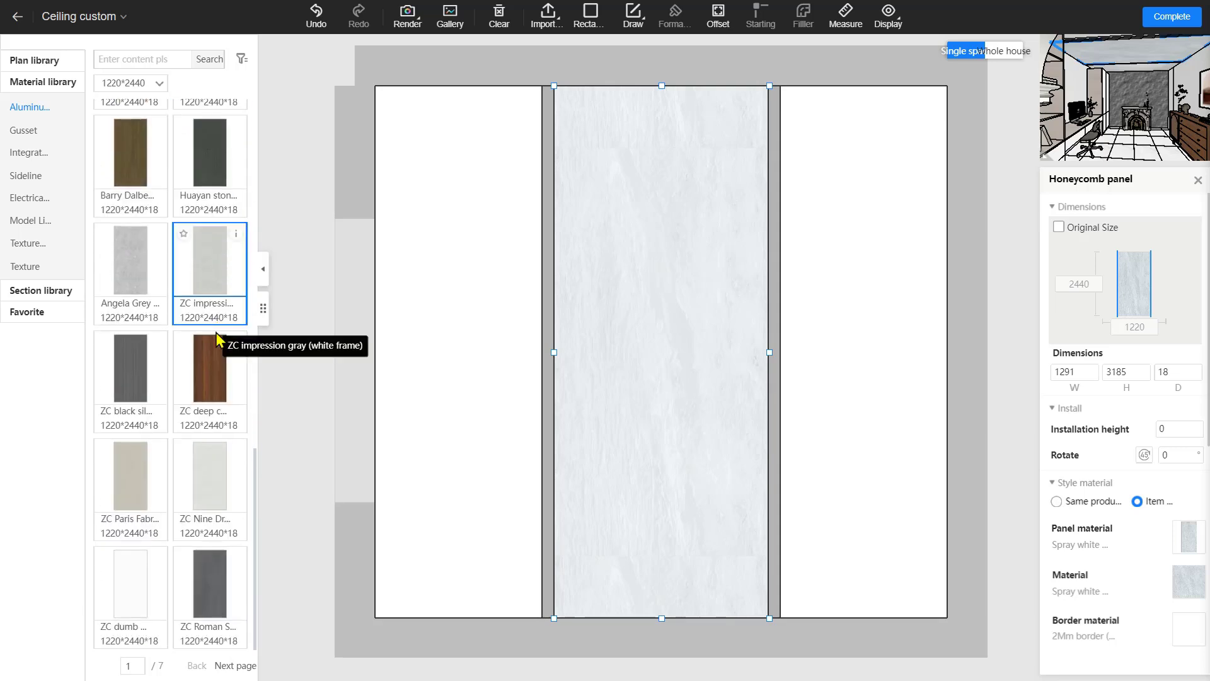
{"action": "scroll", "coordinate": [216, 328], "scroll_direction": "up", "scroll_amount": 15}
{"action": "left_click_drag", "start_coordinate": [195, 273], "coordinate": [453, 270]}
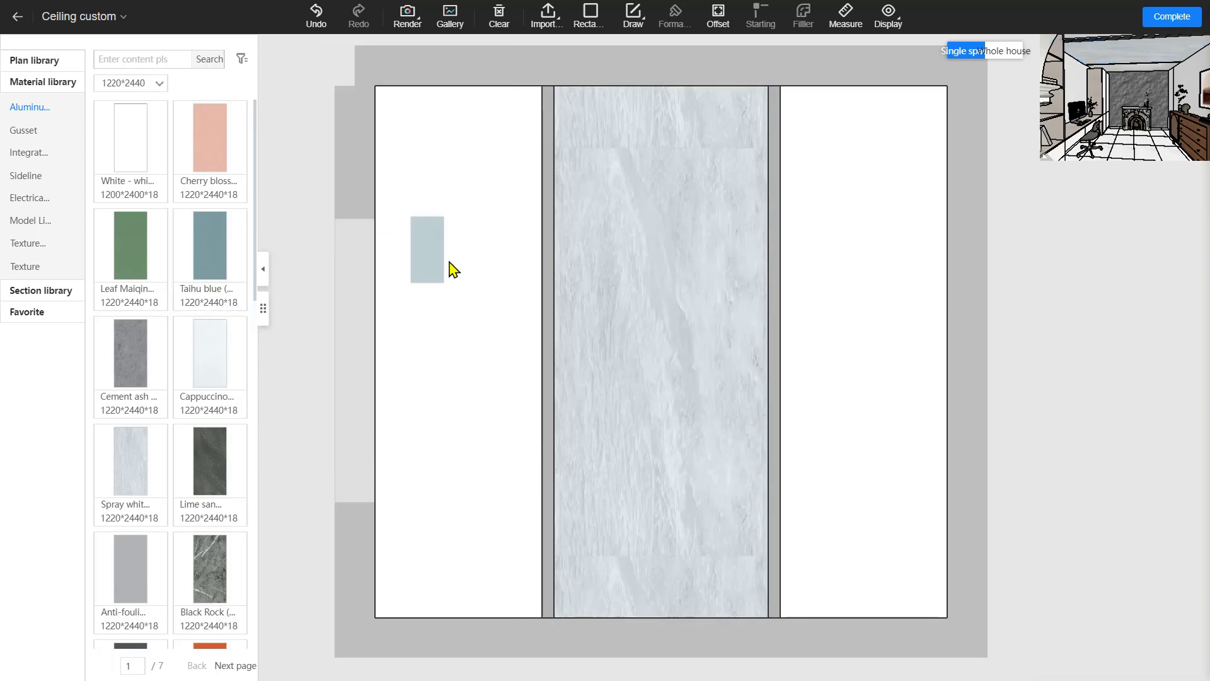
{"action": "left_click", "coordinate": [449, 261]}
{"action": "right_click", "coordinate": [393, 206]}
{"action": "left_click", "coordinate": [396, 134]}
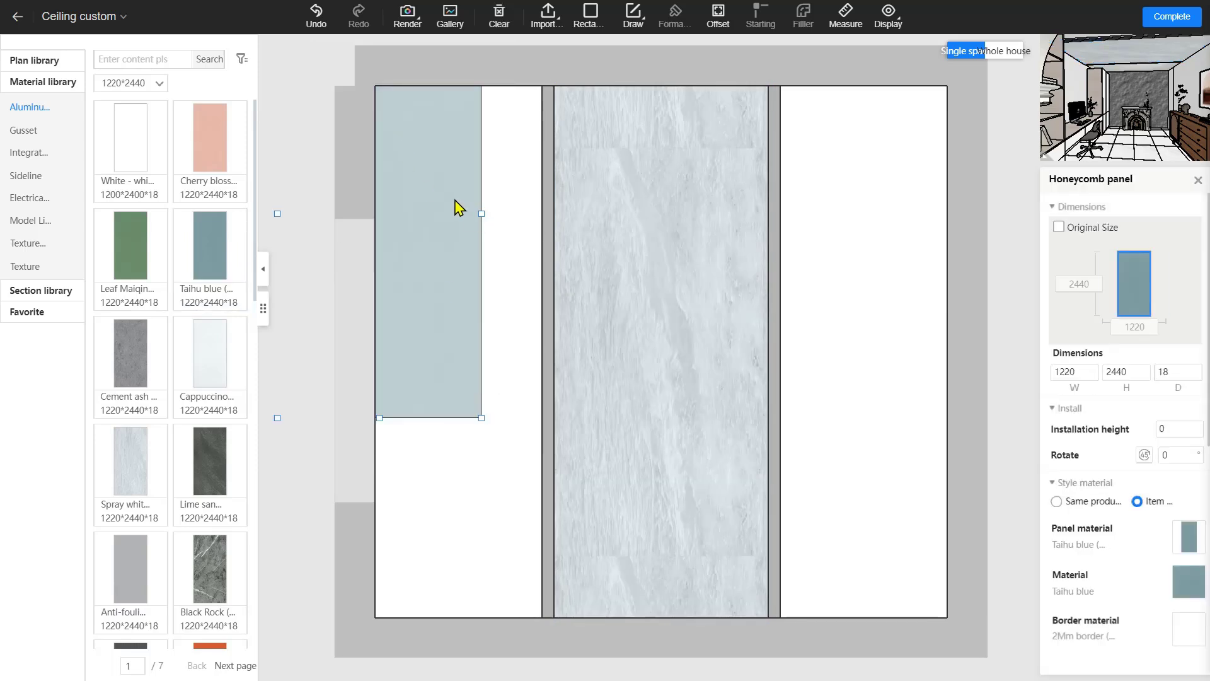
Set the Taihu blue panel's width to 1000 and height to 900.
{"action": "left_click", "coordinate": [1080, 370]}
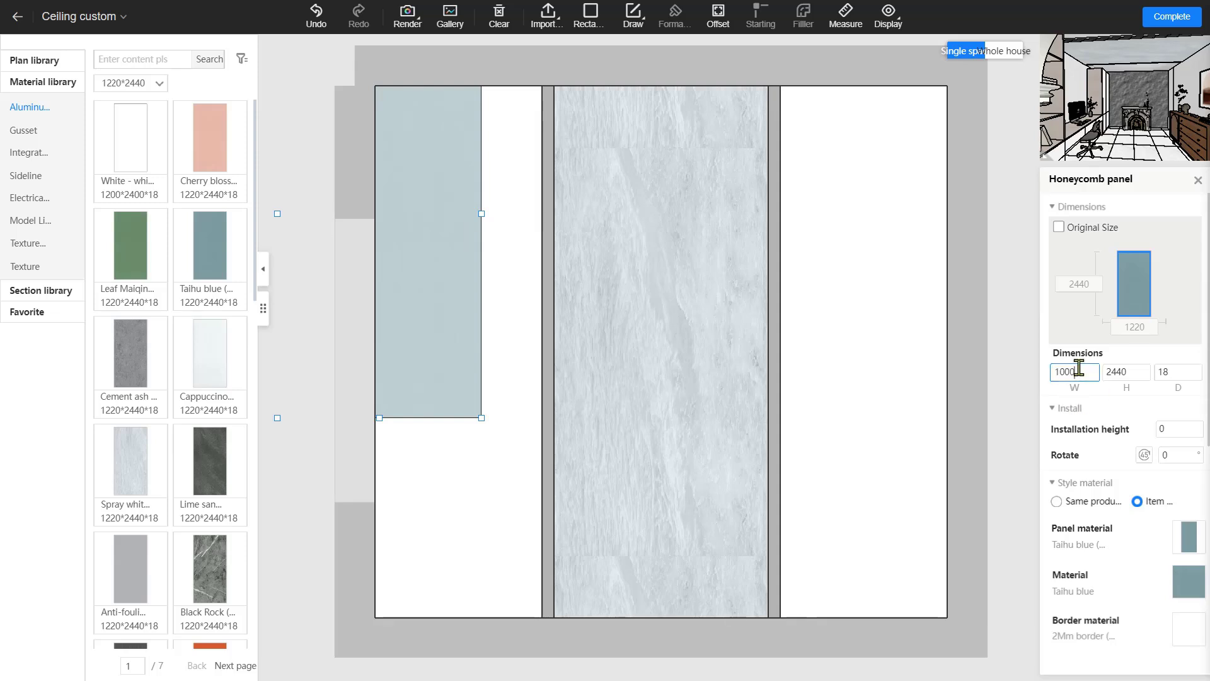
{"action": "key", "text": "Return"}
{"action": "left_click", "coordinate": [1138, 373]}
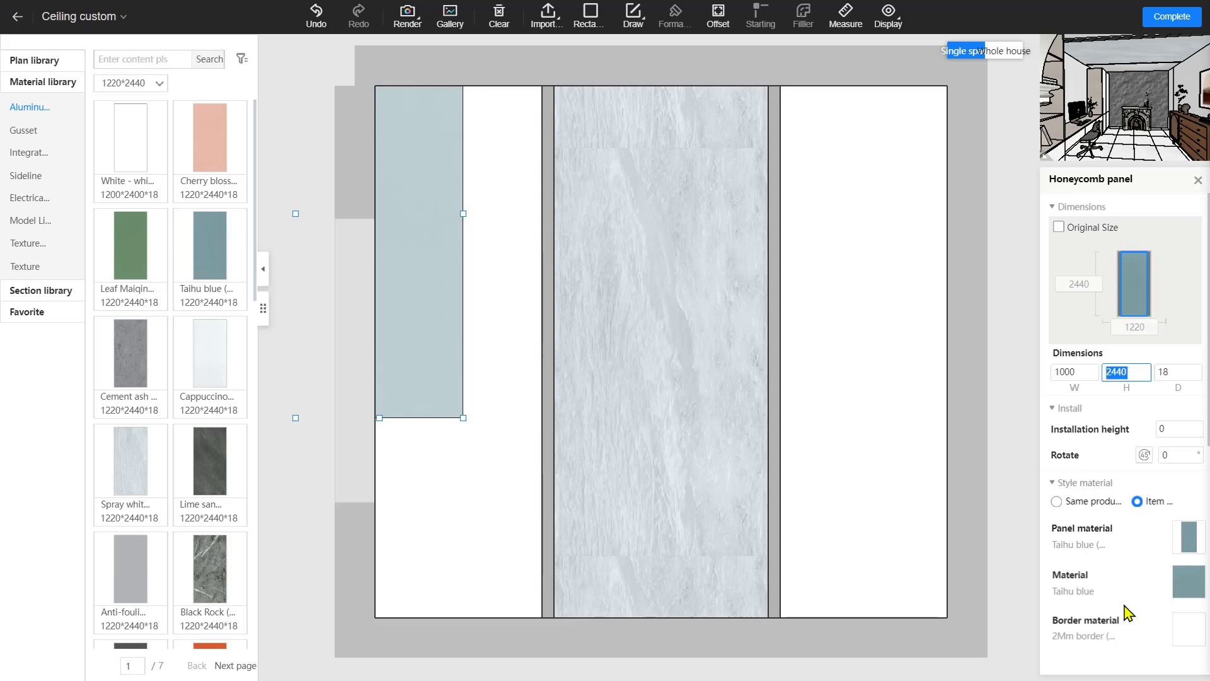
{"action": "type", "text": "900"}
{"action": "key", "text": "Return"}
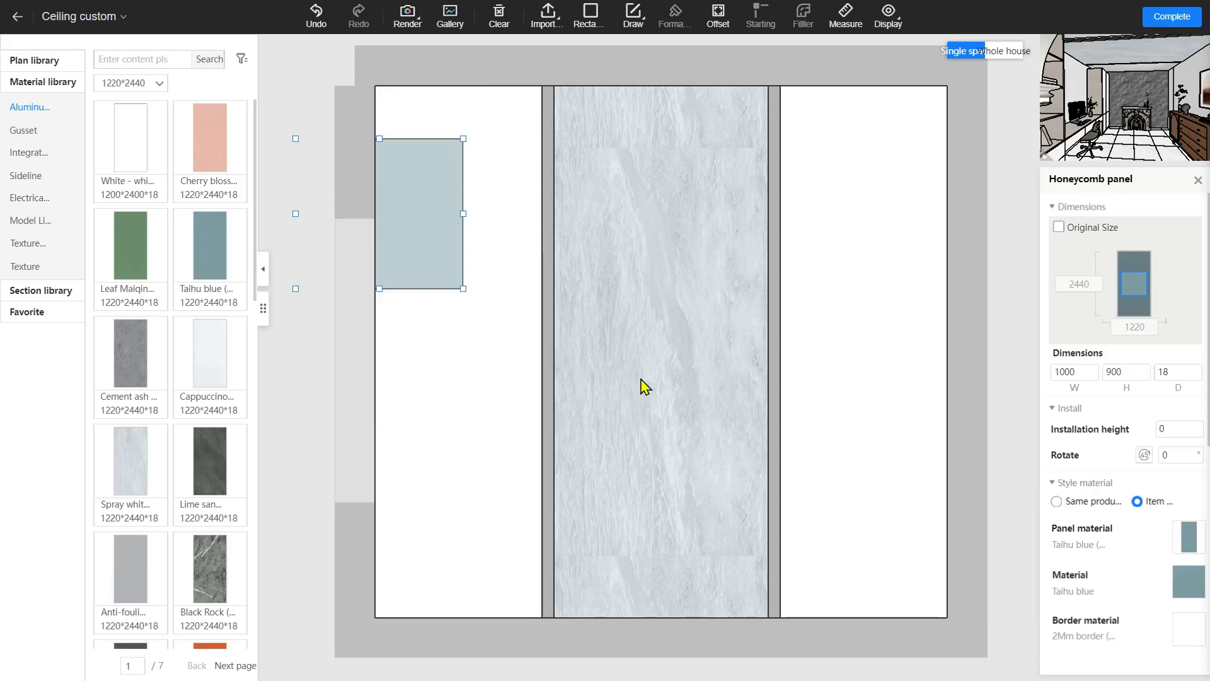
Set the Taihu blue panel 0 from the left region's top and side edges.
{"action": "left_click", "coordinate": [416, 249]}
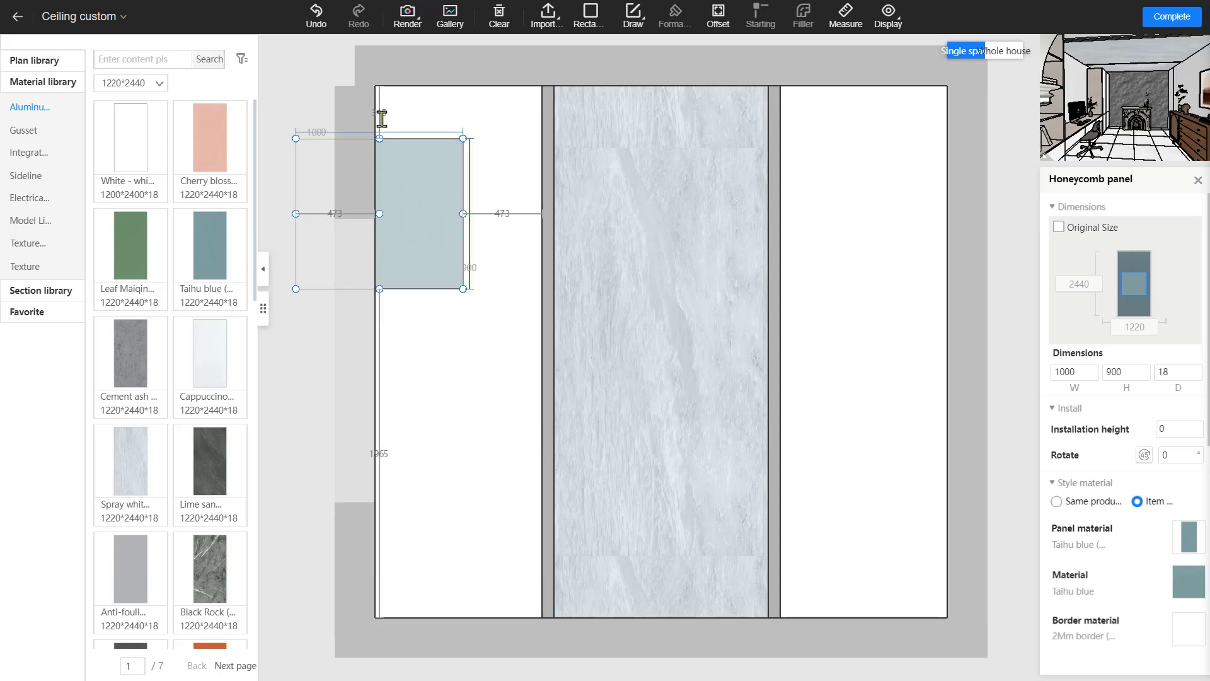
{"action": "type", "text": "0"}
{"action": "key", "text": "Return"}
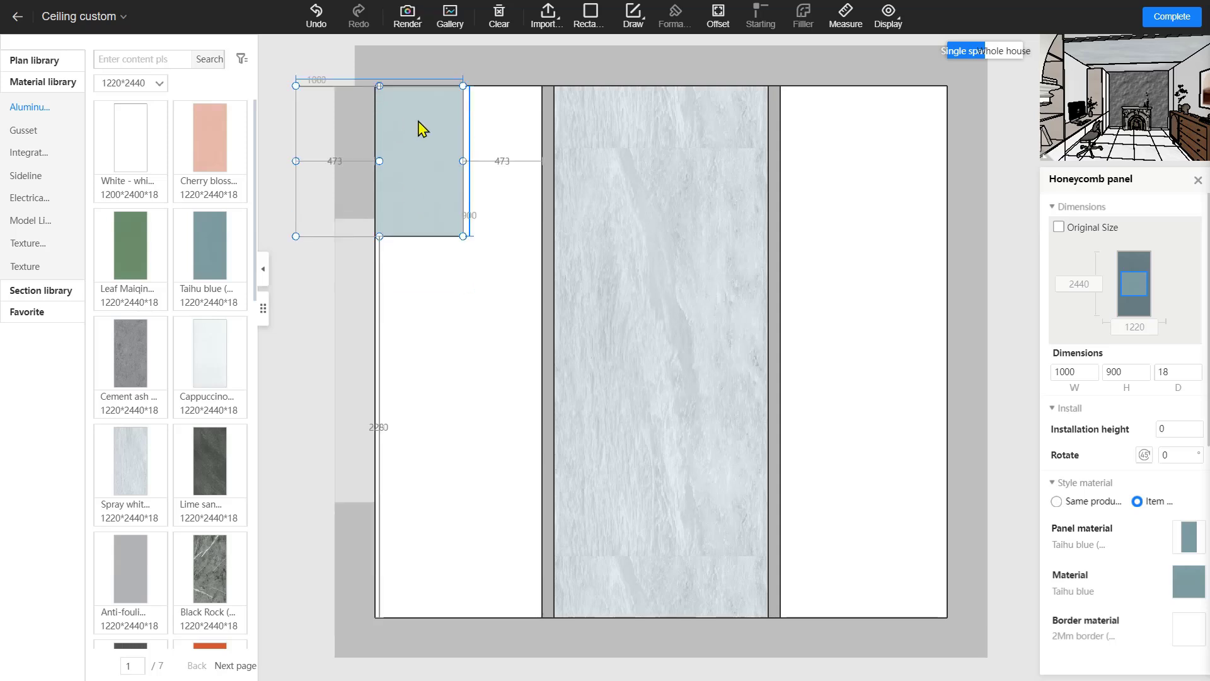
{"action": "type", "text": "0"}
{"action": "key", "text": "Return"}
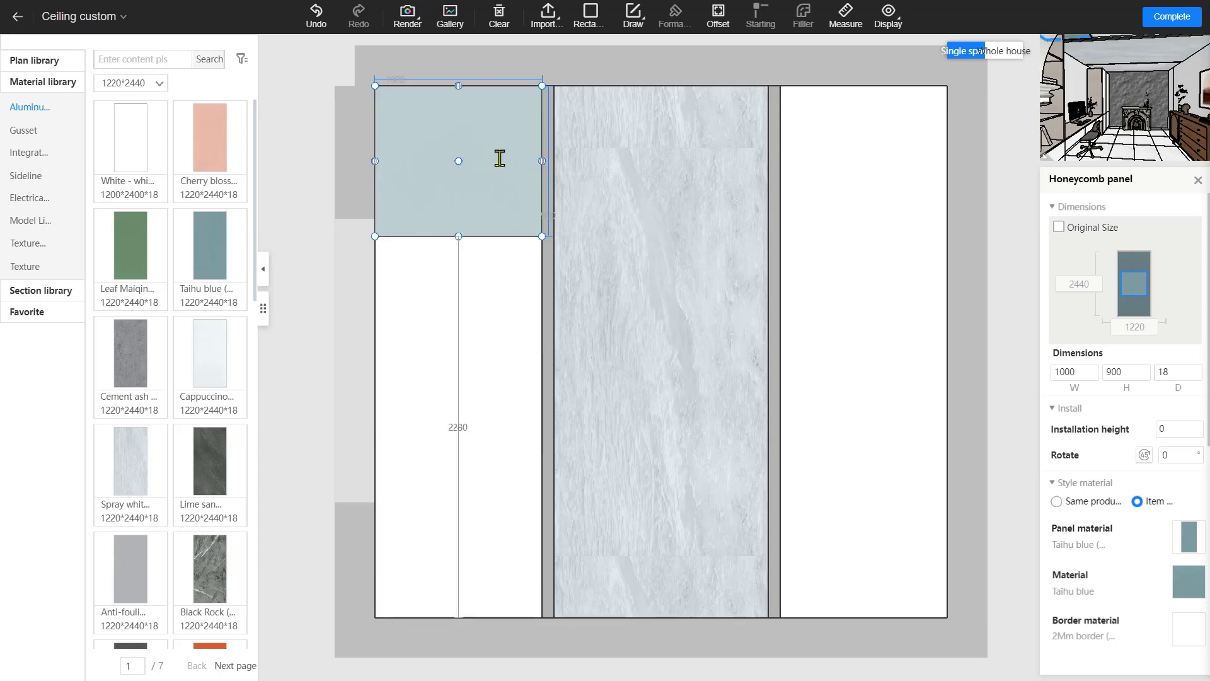
Array the Taihu blue panel down the left region with 0 horizontal and vertical spacing.
{"action": "right_click", "coordinate": [475, 165]}
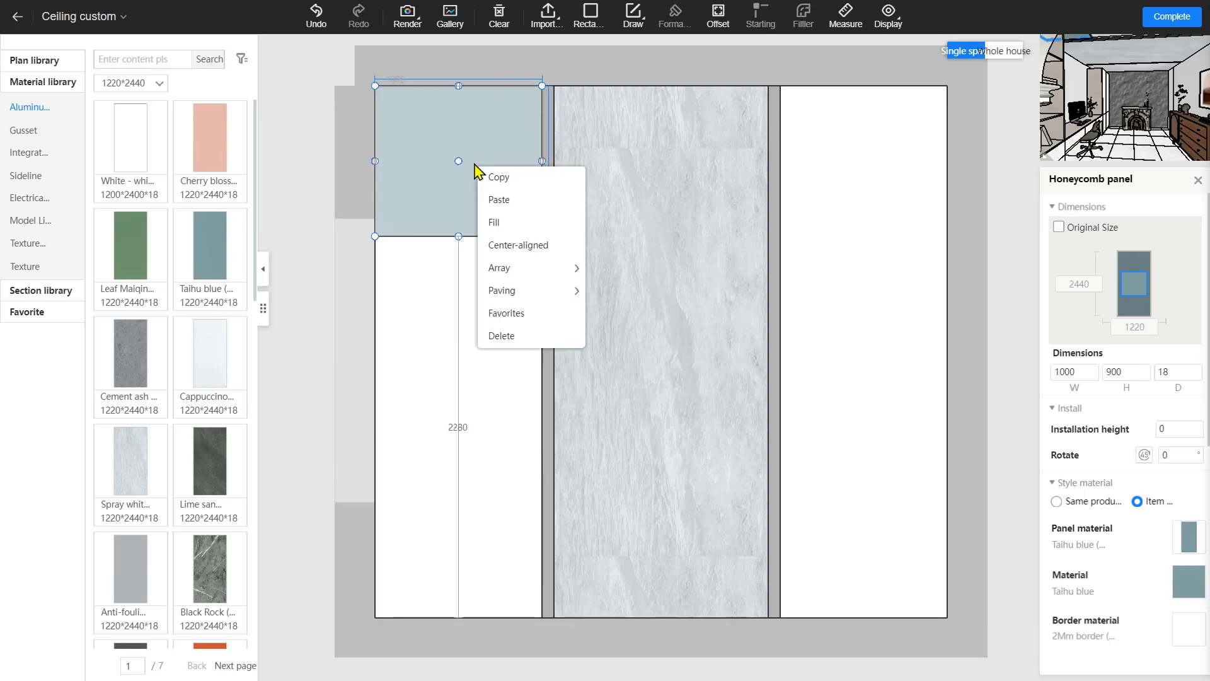
{"action": "mouse_move", "coordinate": [542, 272]}
{"action": "left_click", "coordinate": [633, 271]}
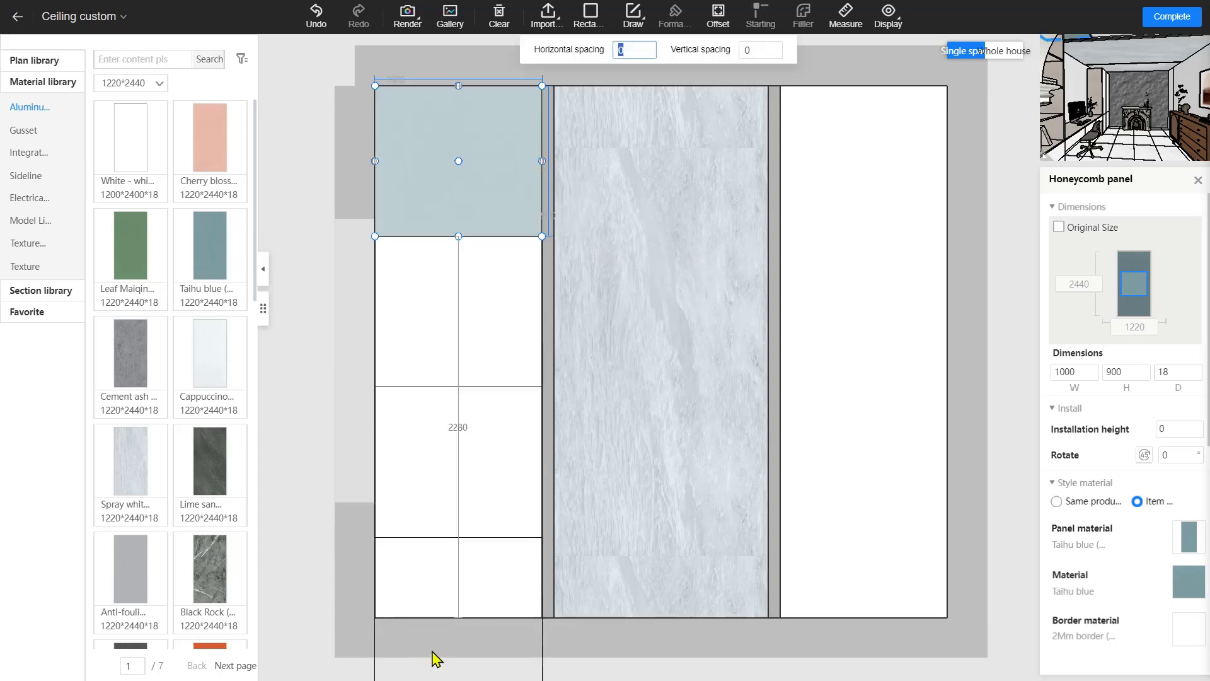
{"action": "left_click", "coordinate": [780, 312]}
{"action": "left_click", "coordinate": [364, 198]}
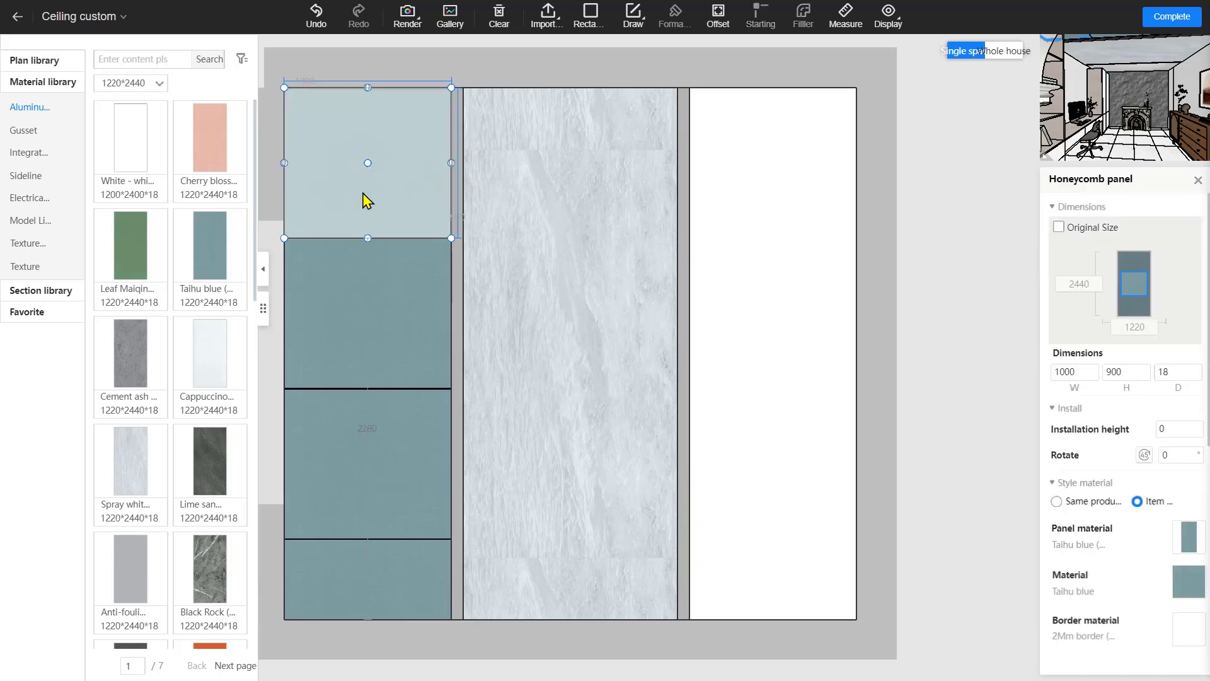
Copy the uppermost Taihu blue panel to the top of the right region.
{"action": "right_click", "coordinate": [366, 196]}
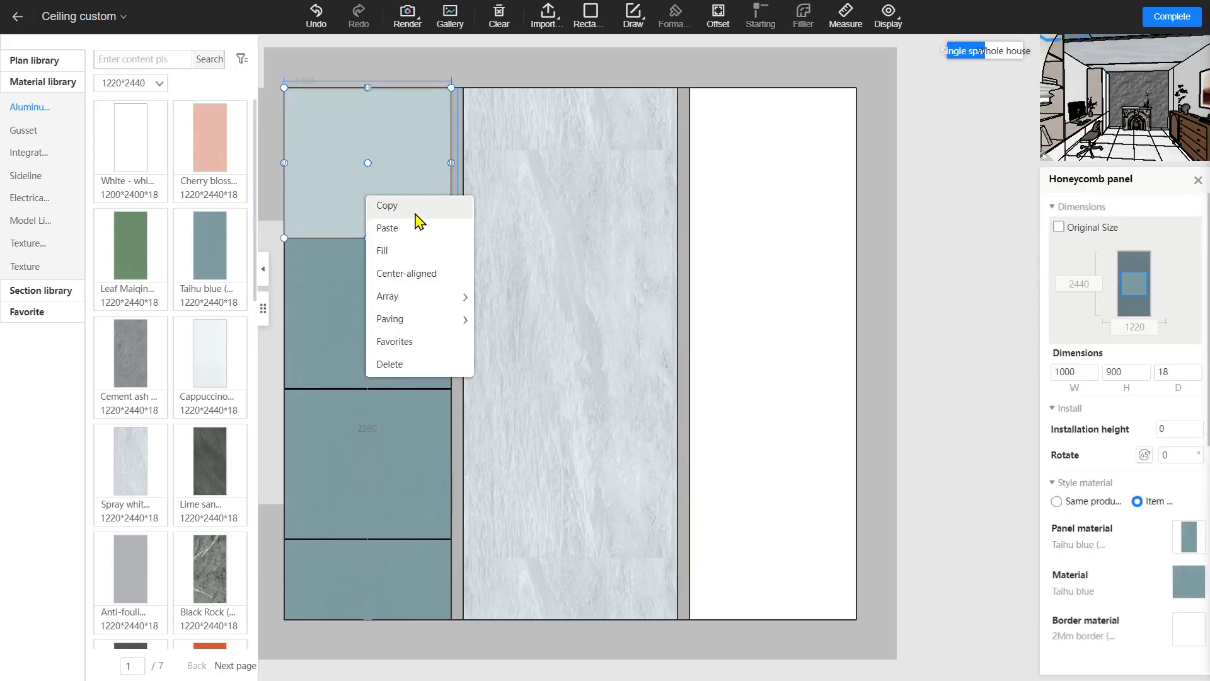
{"action": "left_click", "coordinate": [416, 208]}
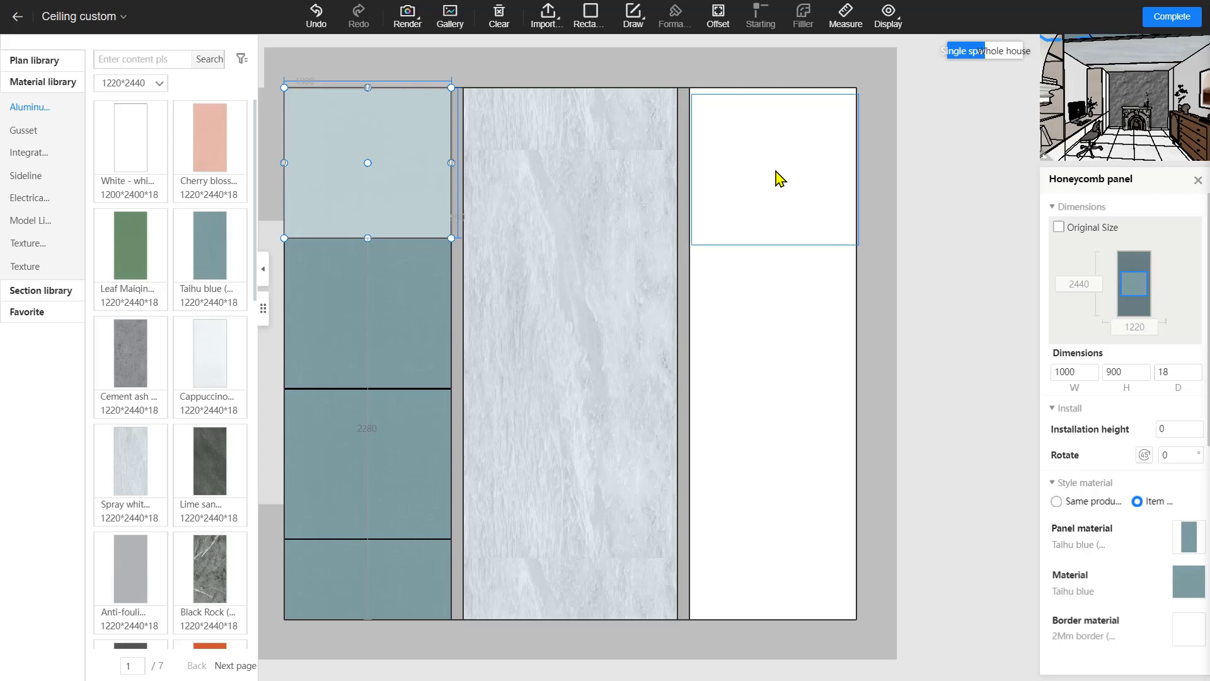
{"action": "left_click", "coordinate": [771, 155]}
{"action": "right_click", "coordinate": [769, 296]}
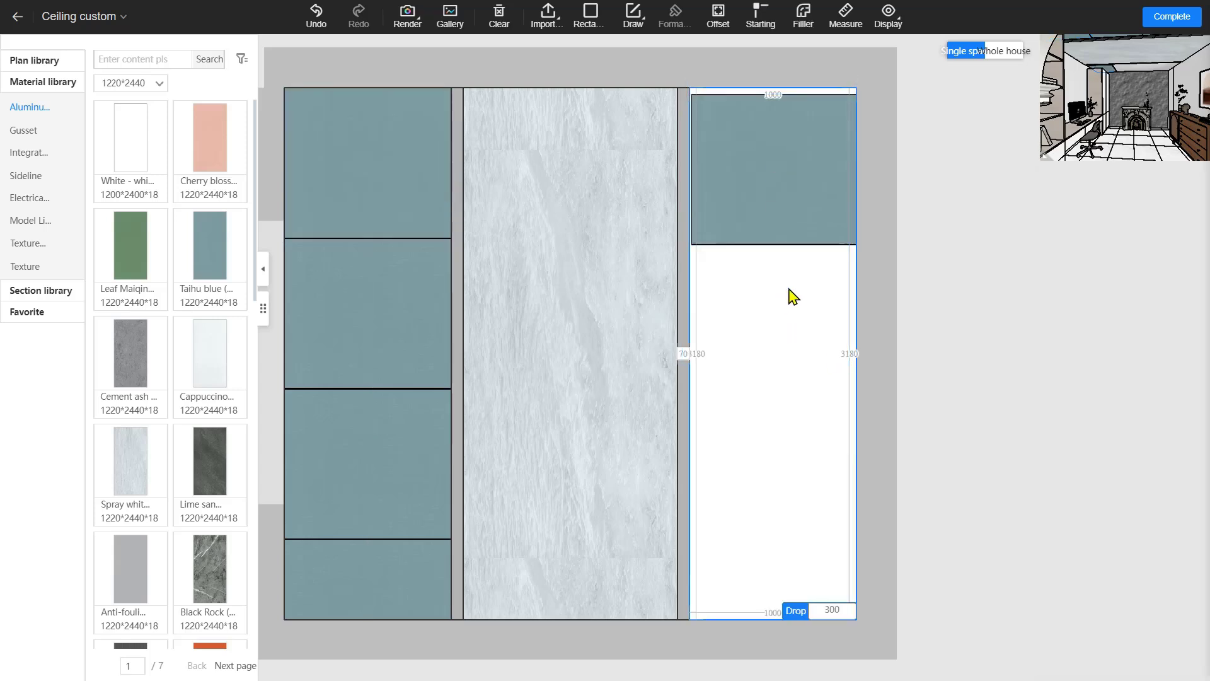
Set the copied panel 0 from the right region's top and left edges.
{"action": "scroll", "coordinate": [790, 288], "scroll_direction": "up", "scroll_amount": 1}
{"action": "middle_click_drag", "start_coordinate": [790, 288], "coordinate": [762, 414]}
{"action": "left_click", "coordinate": [745, 189]}
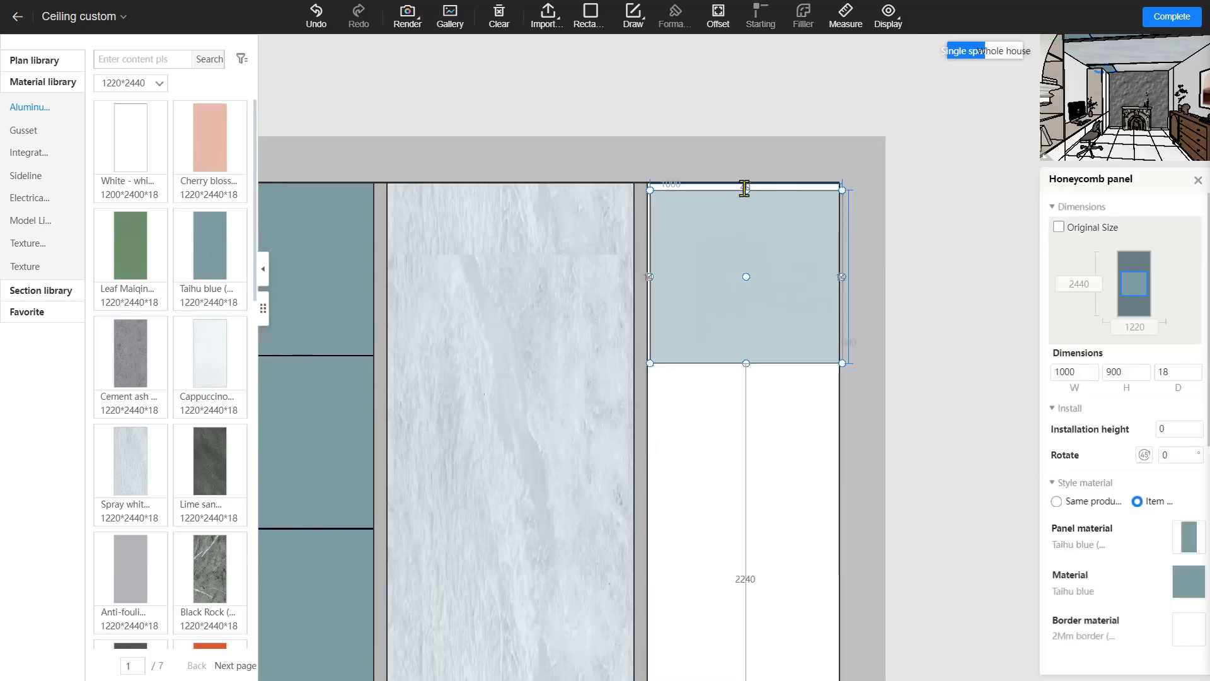
{"action": "type", "text": "0"}
{"action": "key", "text": "Return"}
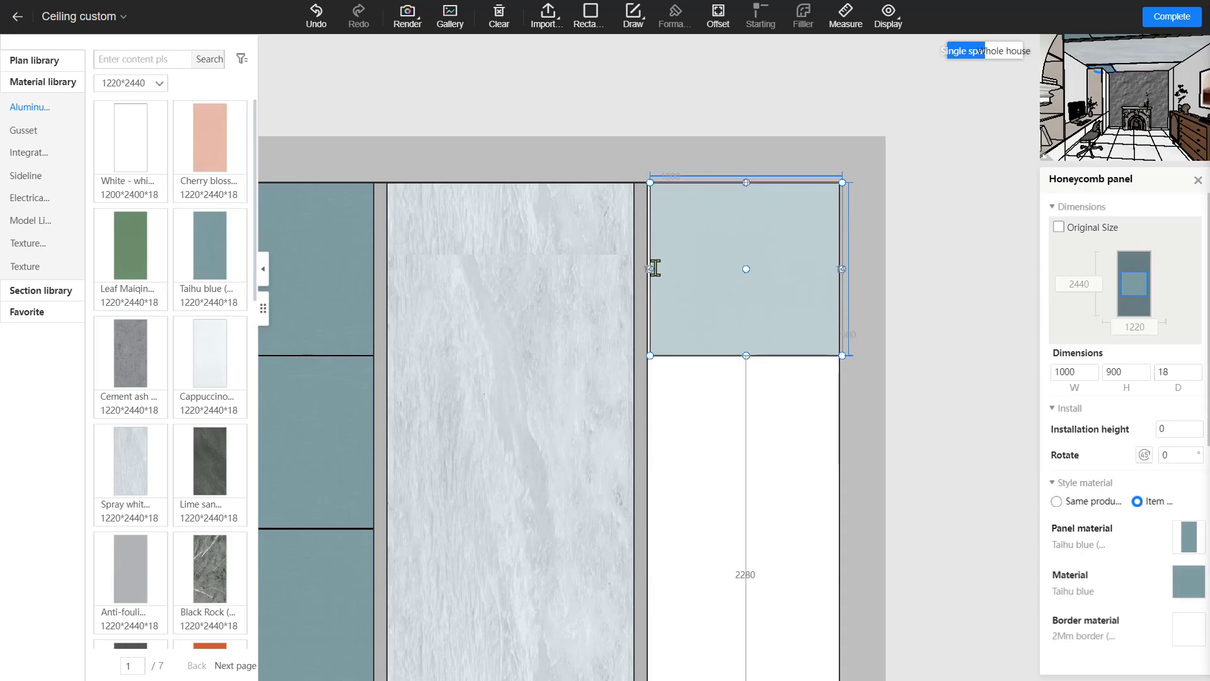
{"action": "left_click", "coordinate": [650, 267]}
{"action": "type", "text": "0"}
{"action": "key", "text": "Return"}
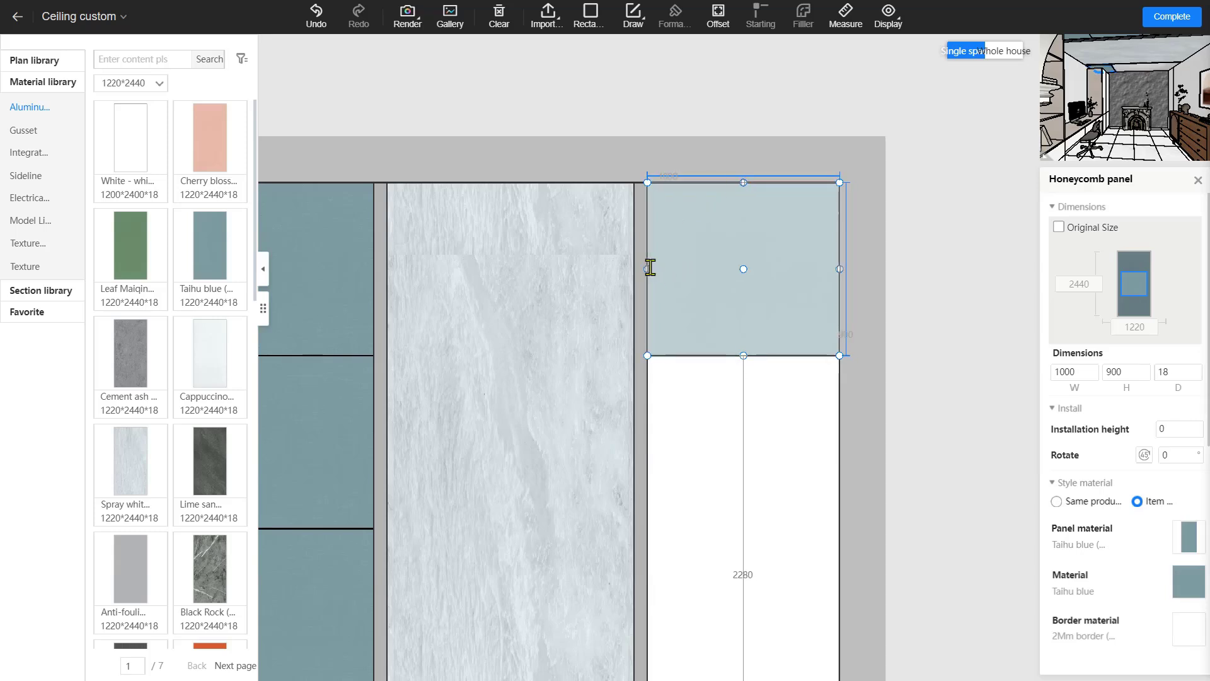
Pave the rest of the right region downward with the copied Taihu blue panel.
{"action": "scroll", "coordinate": [718, 438], "scroll_direction": "down", "scroll_amount": 3}
{"action": "right_click", "coordinate": [721, 187]}
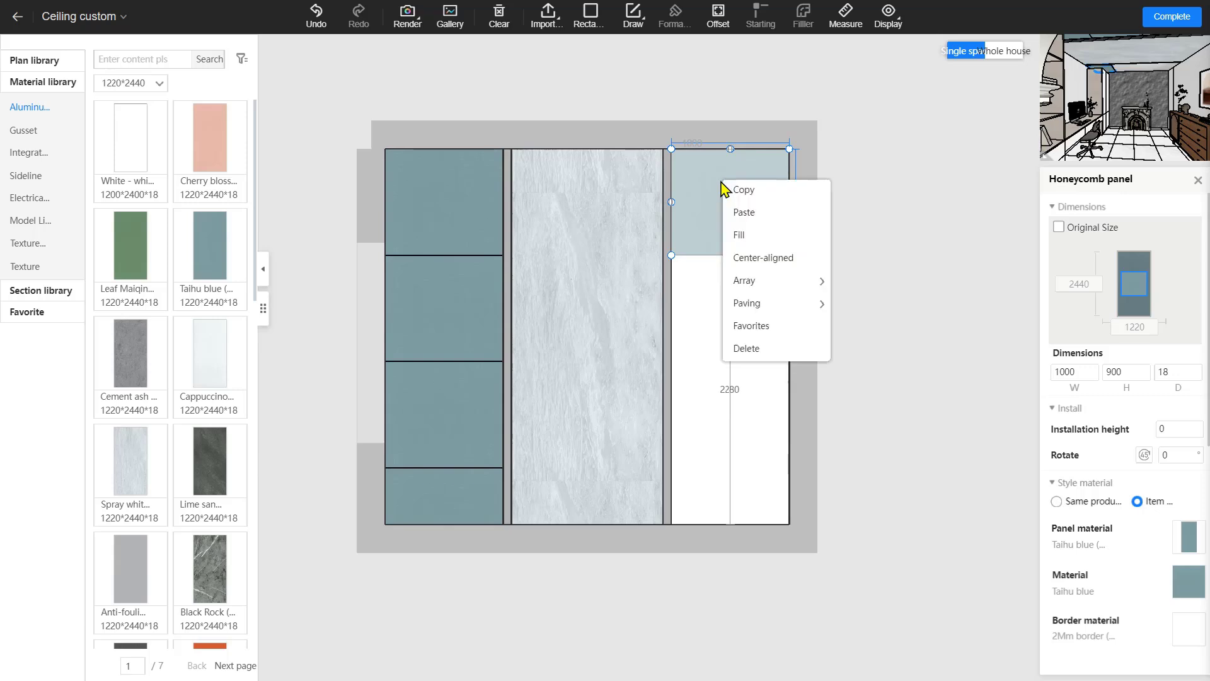
{"action": "mouse_move", "coordinate": [778, 305]}
{"action": "left_click", "coordinate": [883, 308]}
{"action": "left_click", "coordinate": [723, 396]}
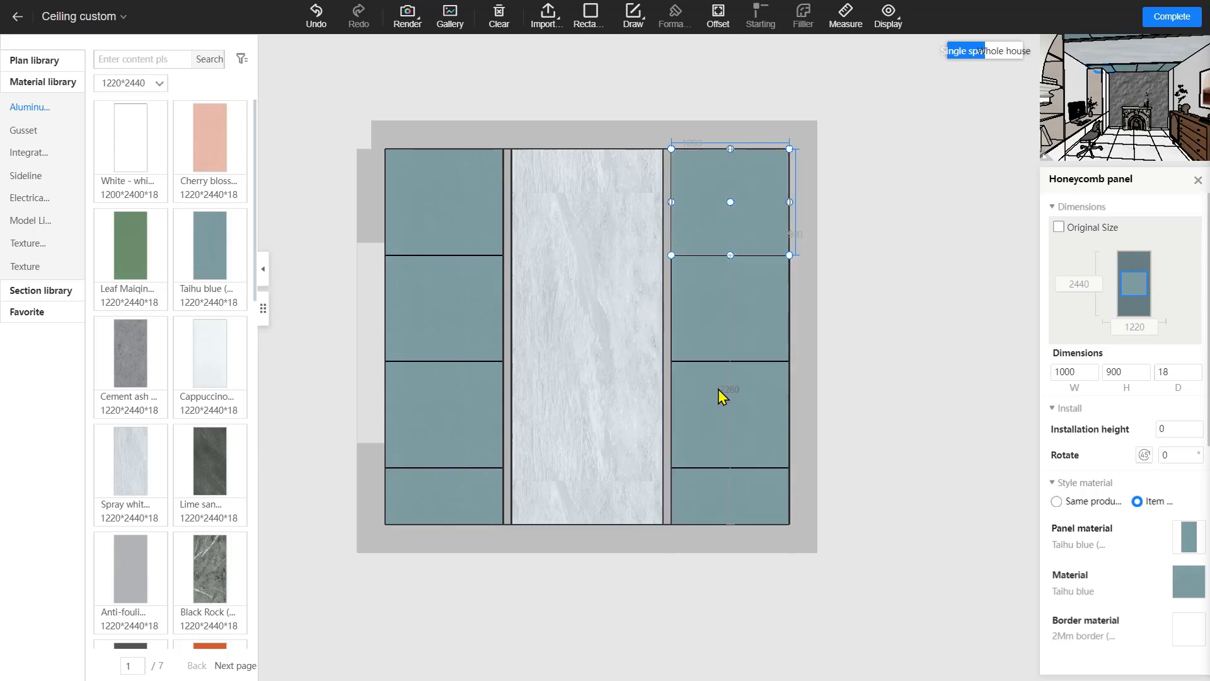
{"action": "left_click", "coordinate": [910, 283]}
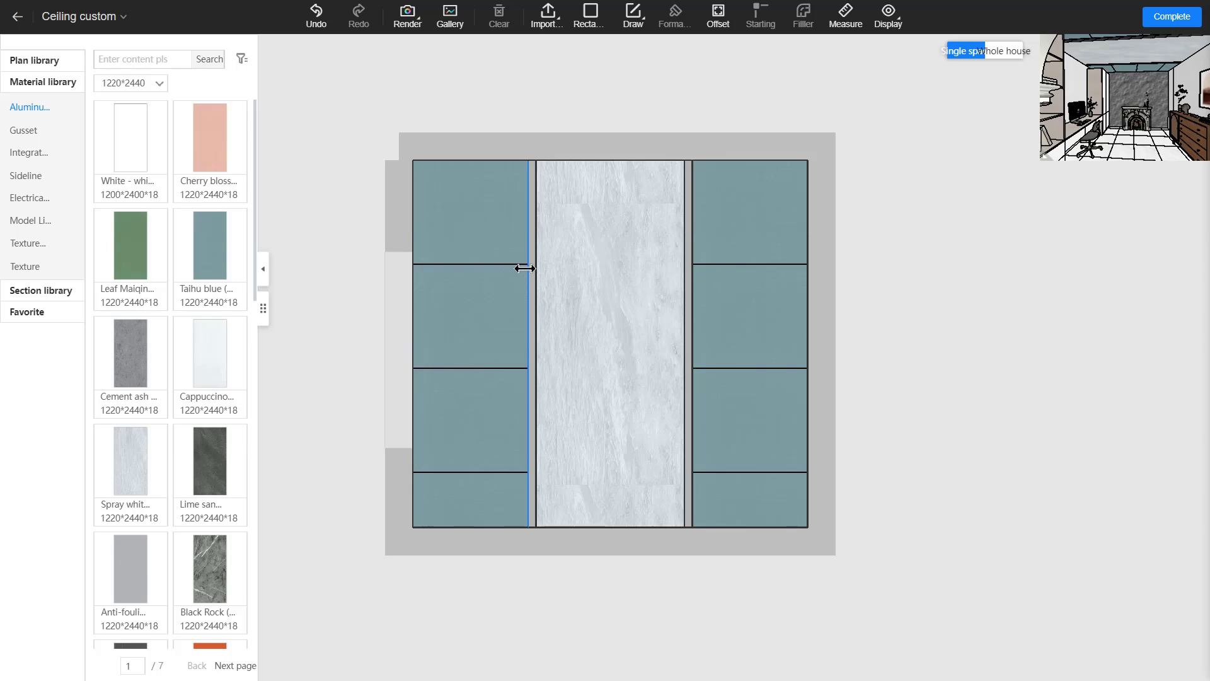
Draw three horizontal lines across the left region along the joints between its Taihu blue panels.
{"action": "left_click", "coordinate": [630, 19]}
{"action": "left_click", "coordinate": [637, 96]}
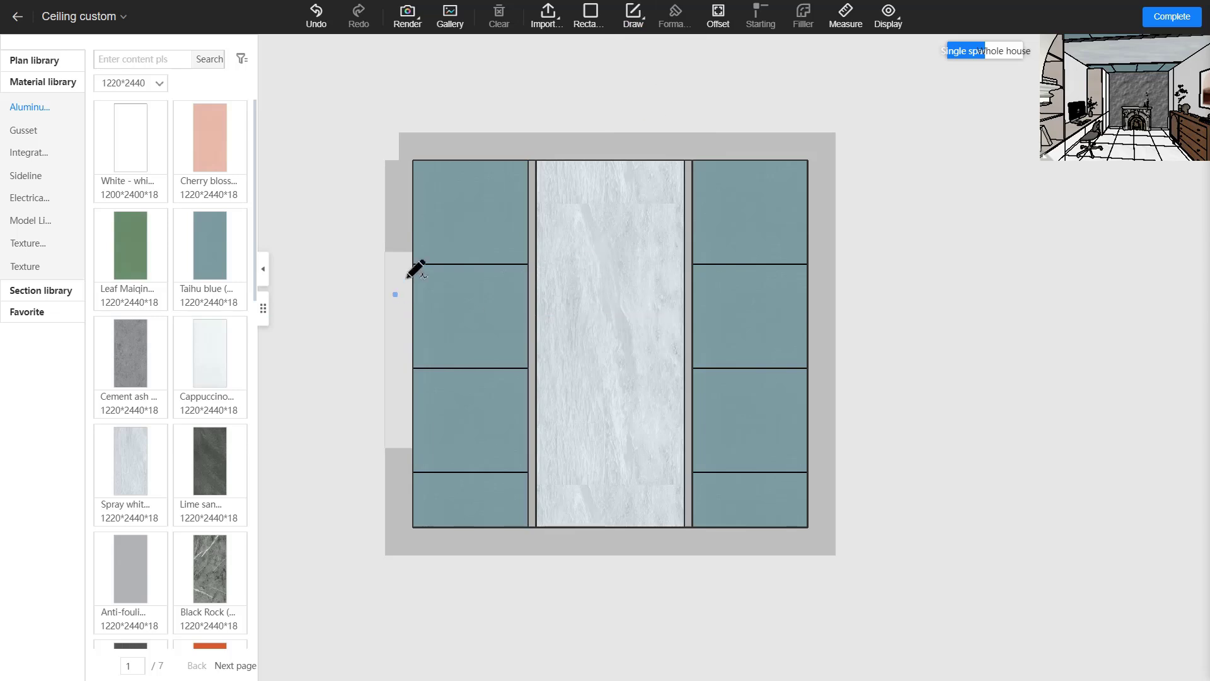
{"action": "left_click", "coordinate": [414, 264]}
{"action": "left_click", "coordinate": [528, 263]}
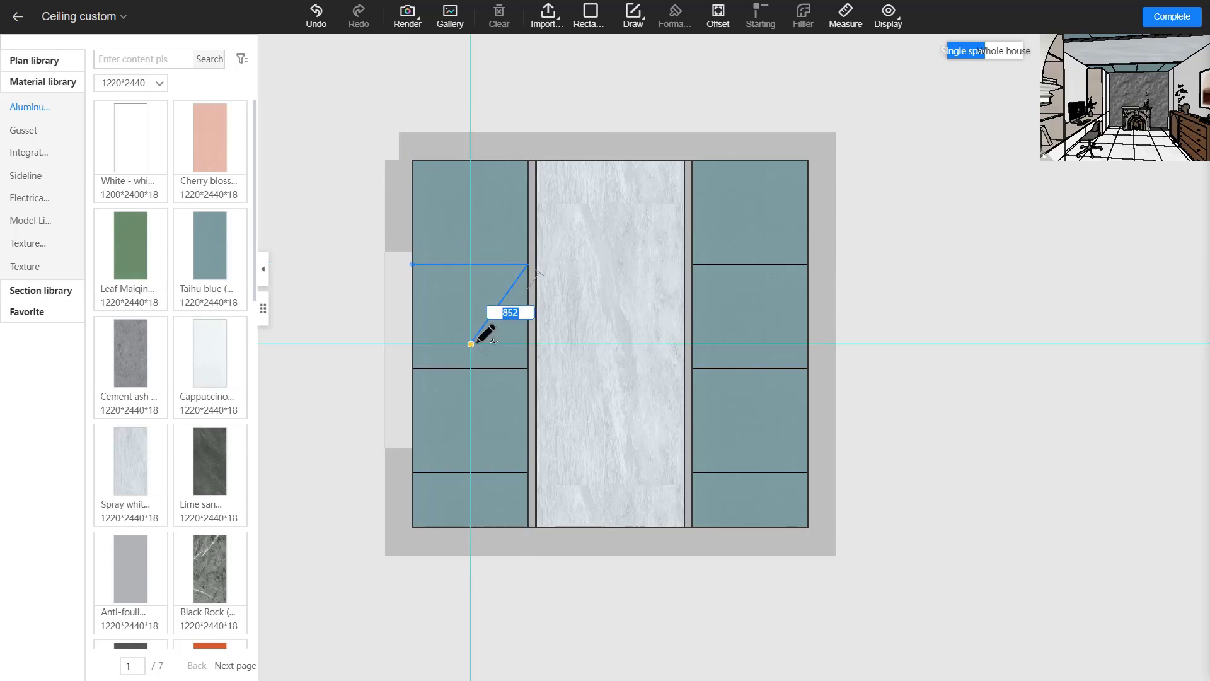
{"action": "left_click", "coordinate": [413, 367]}
{"action": "left_click", "coordinate": [528, 368]}
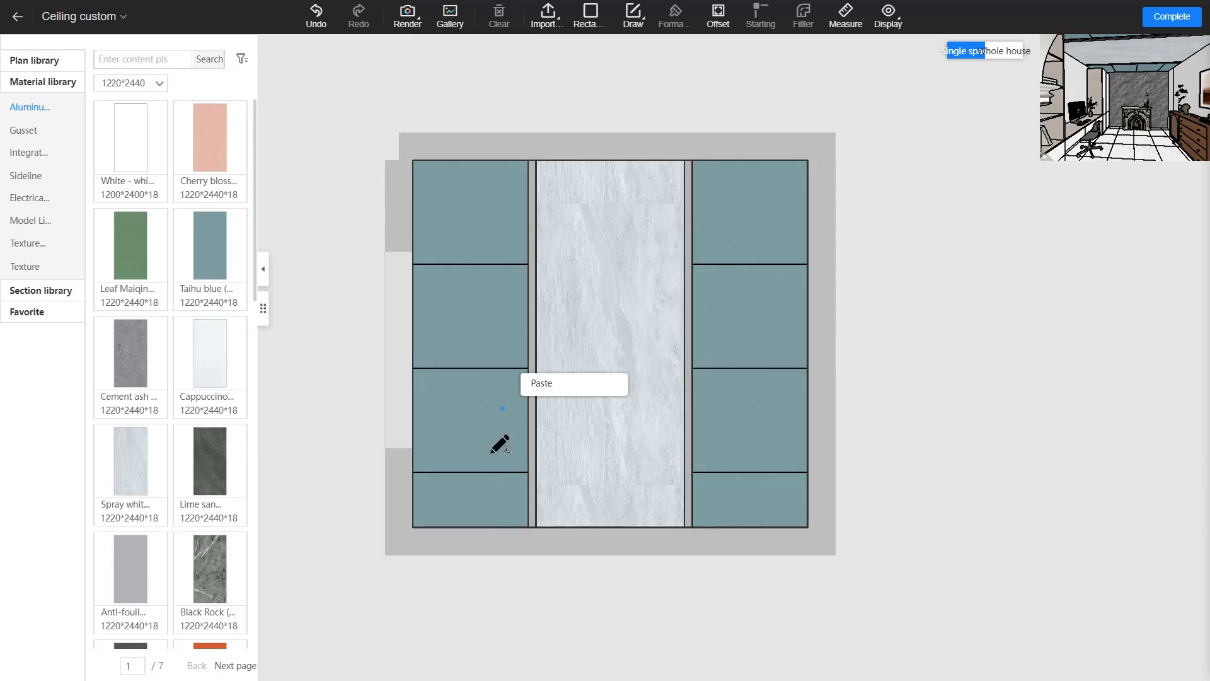
{"action": "left_click", "coordinate": [413, 471]}
{"action": "left_click", "coordinate": [528, 471]}
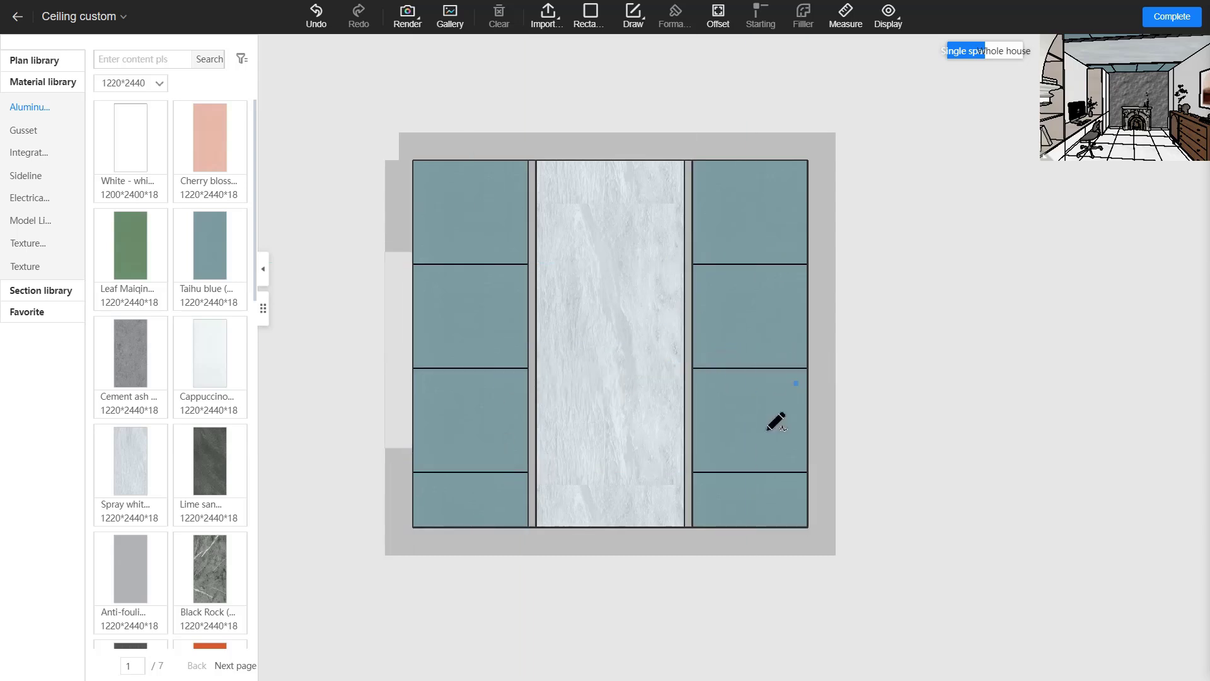
Open section editing for the uppermost line across the left region and bring up the favourite sections.
{"action": "right_click", "coordinate": [536, 112]}
{"action": "left_click", "coordinate": [472, 265]}
{"action": "left_click", "coordinate": [804, 19]}
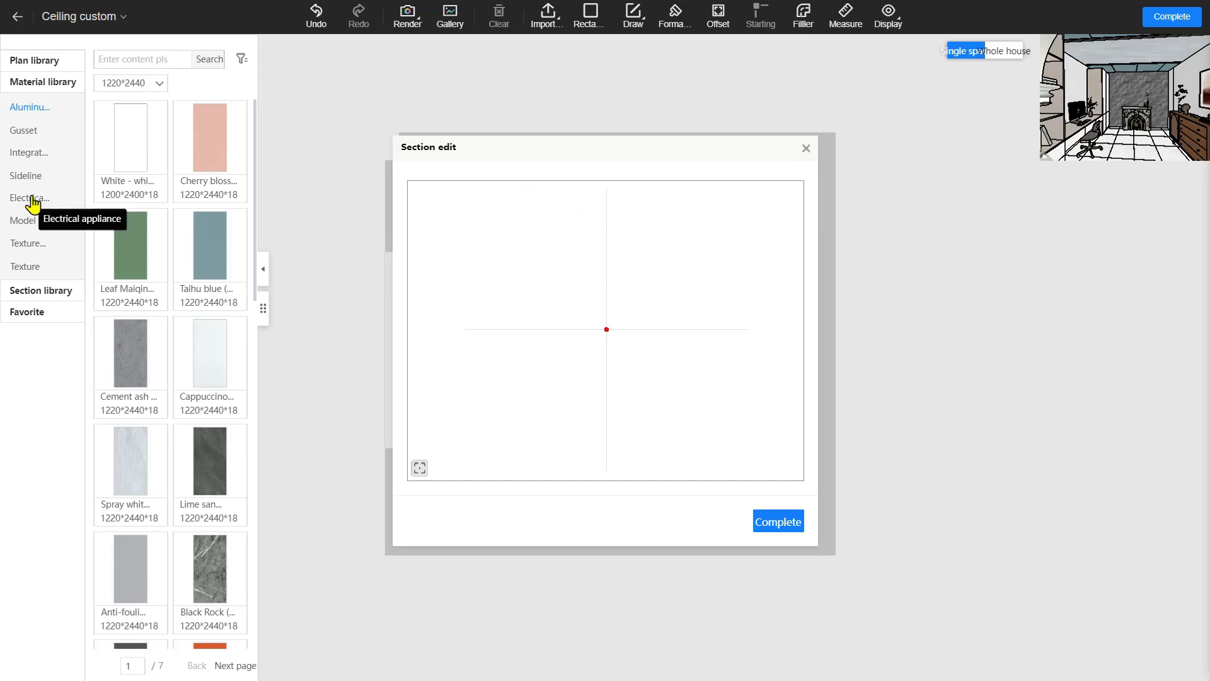
{"action": "left_click", "coordinate": [40, 290]}
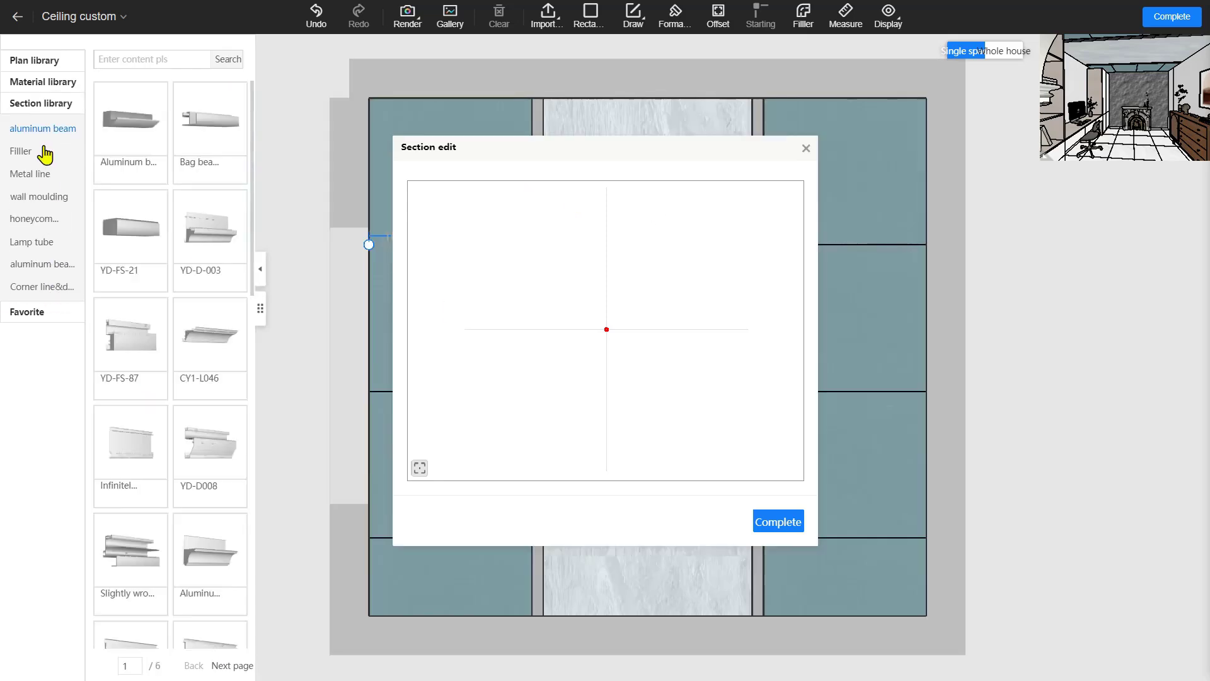
{"action": "left_click", "coordinate": [25, 151]}
{"action": "scroll", "coordinate": [173, 302], "scroll_direction": "down", "scroll_amount": 10}
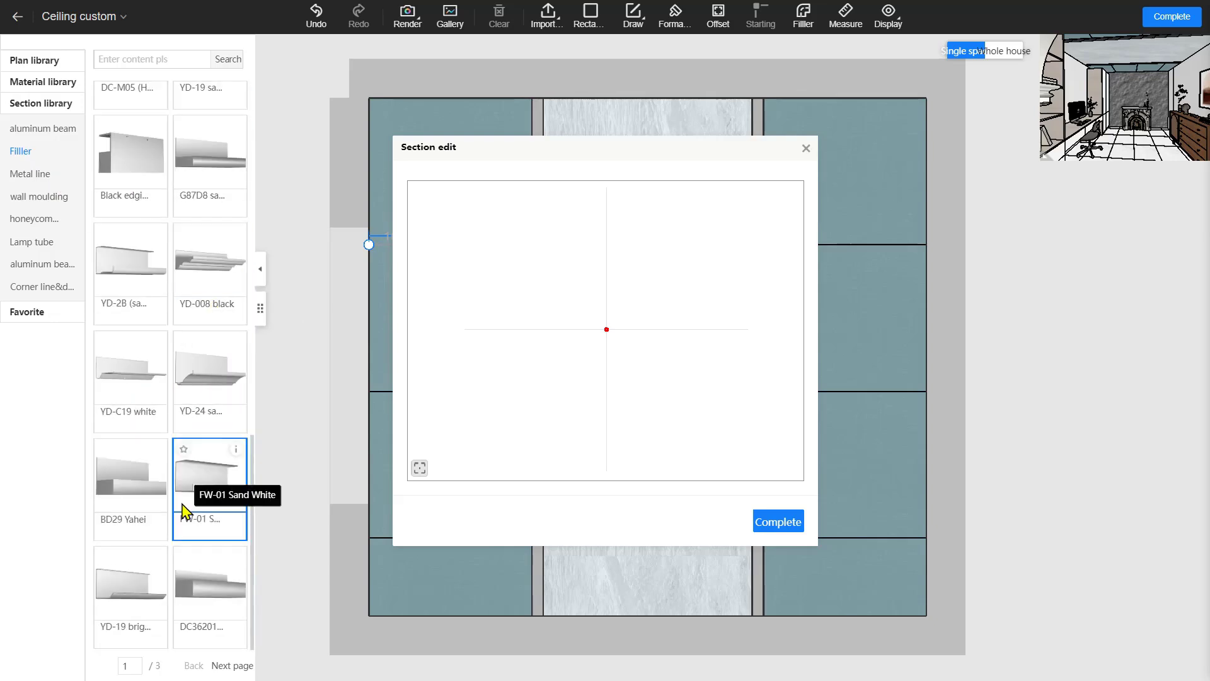
{"action": "left_click", "coordinate": [38, 313]}
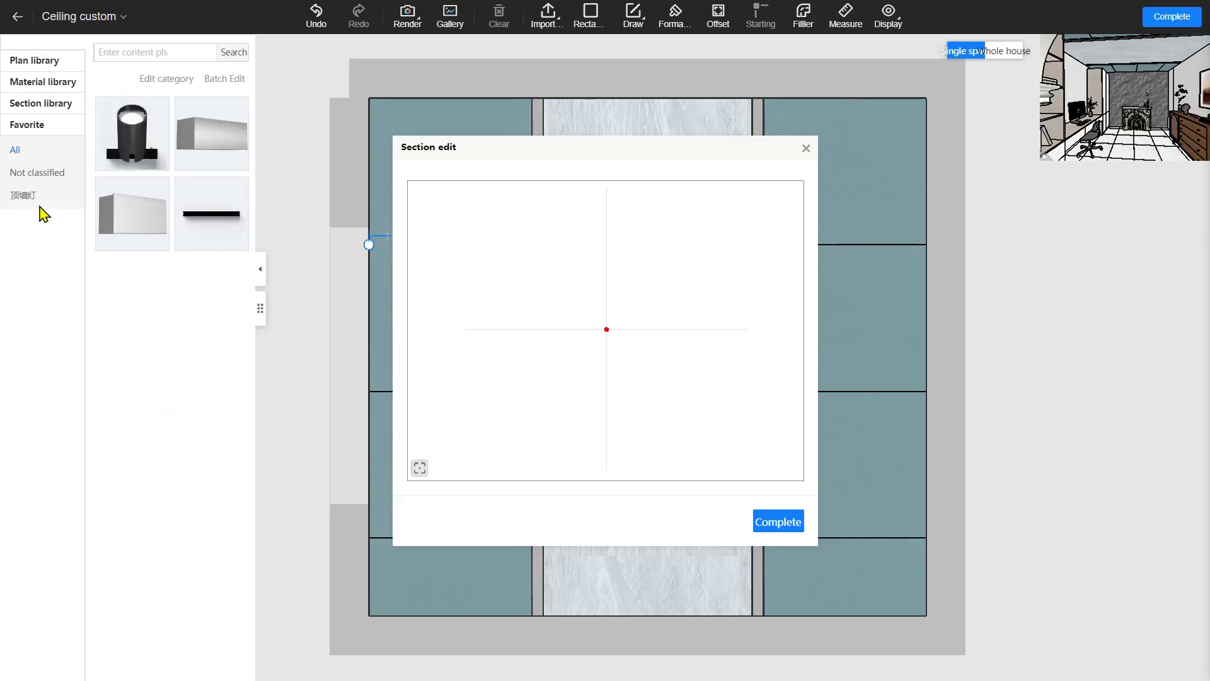
Place the Square aluminum beam with its upper edge centred on the section origin and apply it to the line.
{"action": "left_click_drag", "start_coordinate": [195, 149], "coordinate": [602, 337]}
{"action": "left_click", "coordinate": [593, 344]}
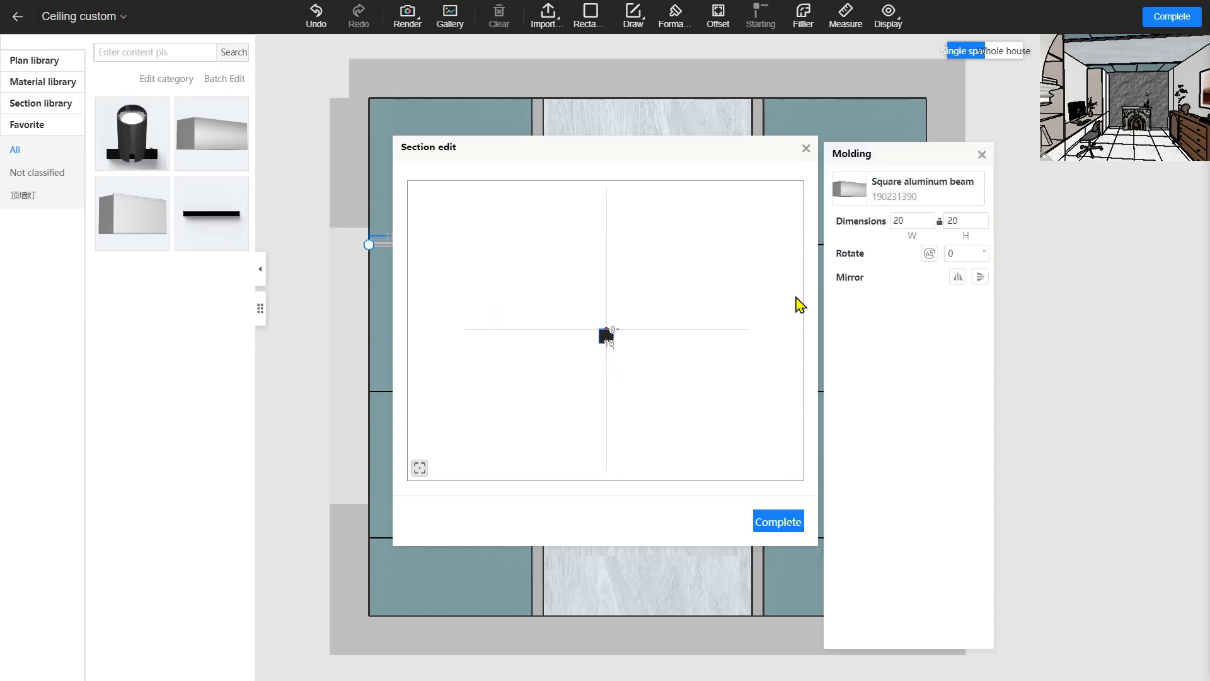
{"action": "left_click", "coordinate": [953, 225]}
{"action": "left_click", "coordinate": [780, 525]}
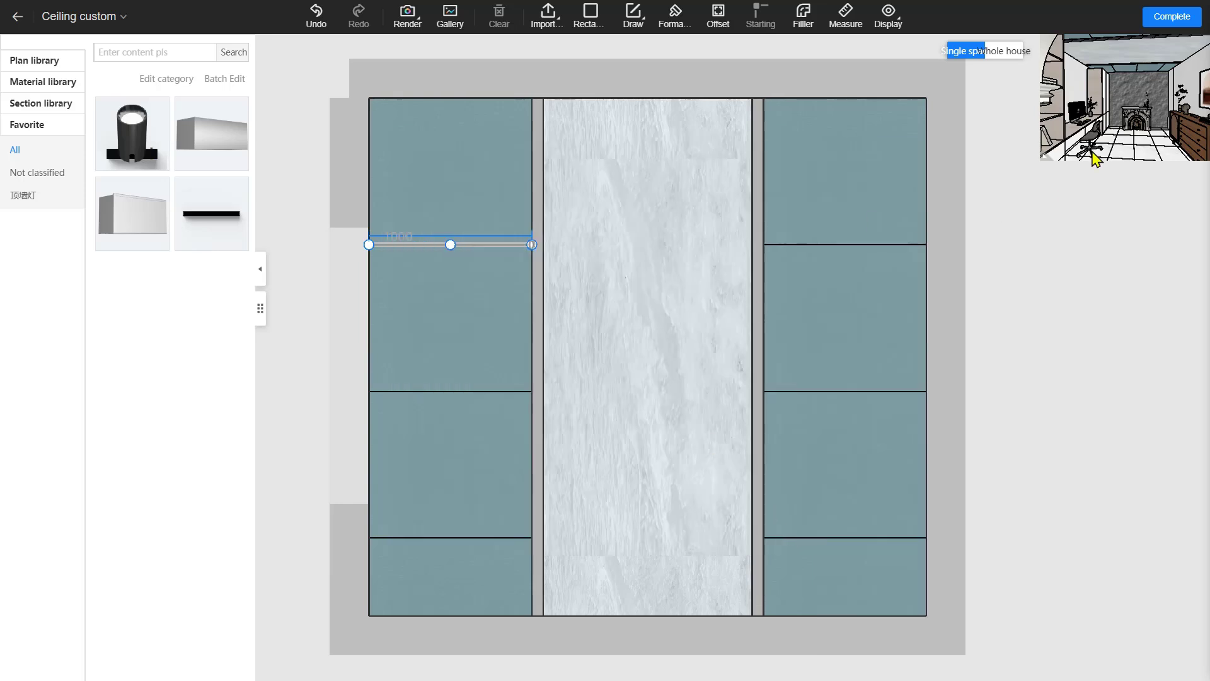
Complete the ceiling edits and inspect the new beam from below in the 3D room view.
{"action": "left_click_drag", "start_coordinate": [1097, 157], "coordinate": [1123, 106]}
{"action": "left_click", "coordinate": [1172, 17]}
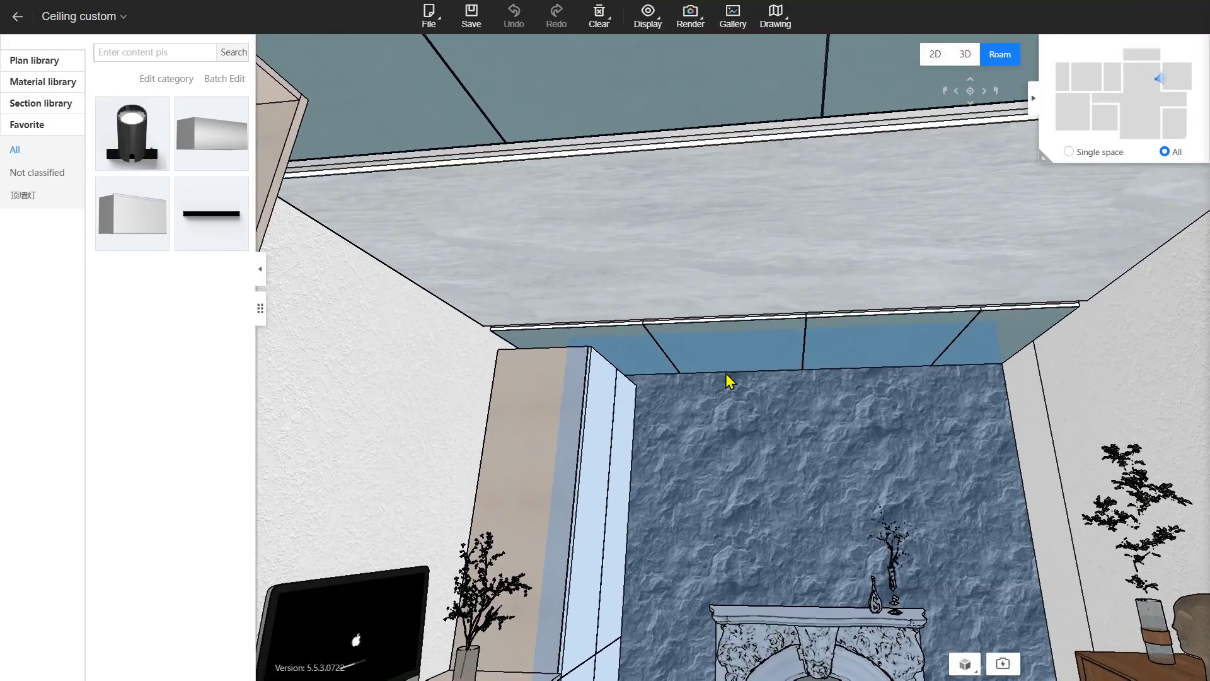
{"action": "mouse_move", "coordinate": [728, 380]}
{"action": "left_mouse_down"}
{"action": "mouse_move", "coordinate": [550, 321]}
{"action": "mouse_move", "coordinate": [803, 380]}
{"action": "mouse_move", "coordinate": [820, 307]}
{"action": "mouse_move", "coordinate": [737, 365]}
{"action": "left_mouse_up"}
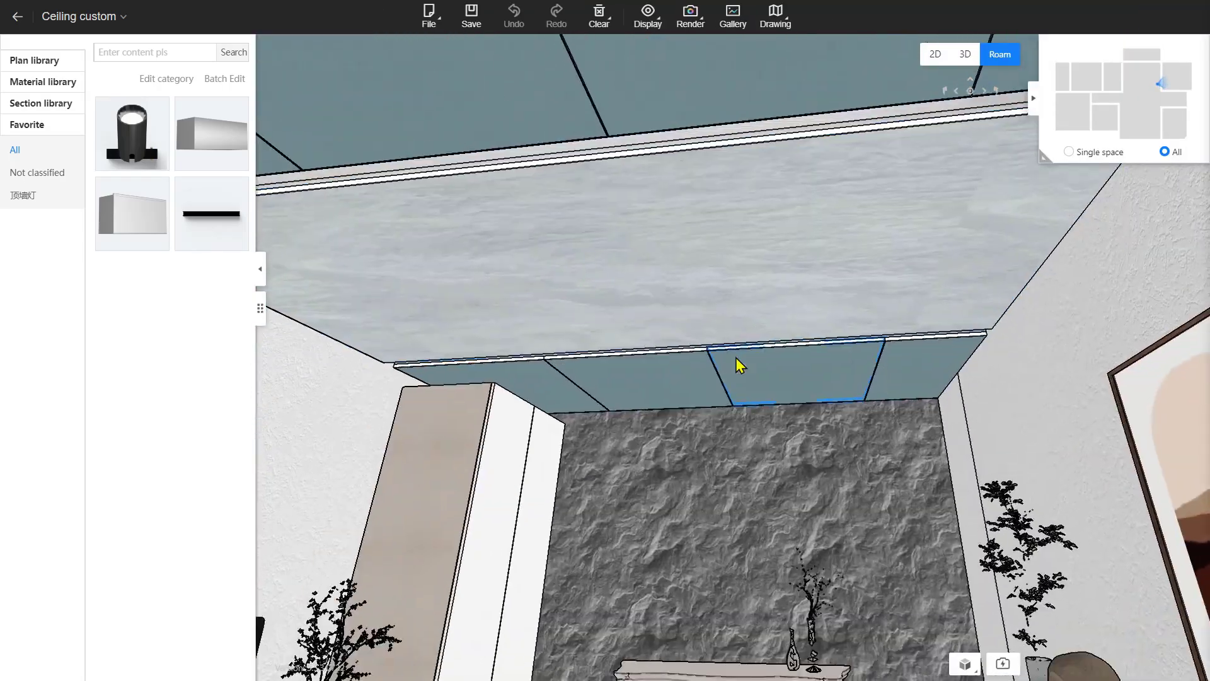
Reopen the ceiling and set the left region's uppermost beam section to 40 by 40, centred on the section origin.
{"action": "double_click", "coordinate": [649, 240]}
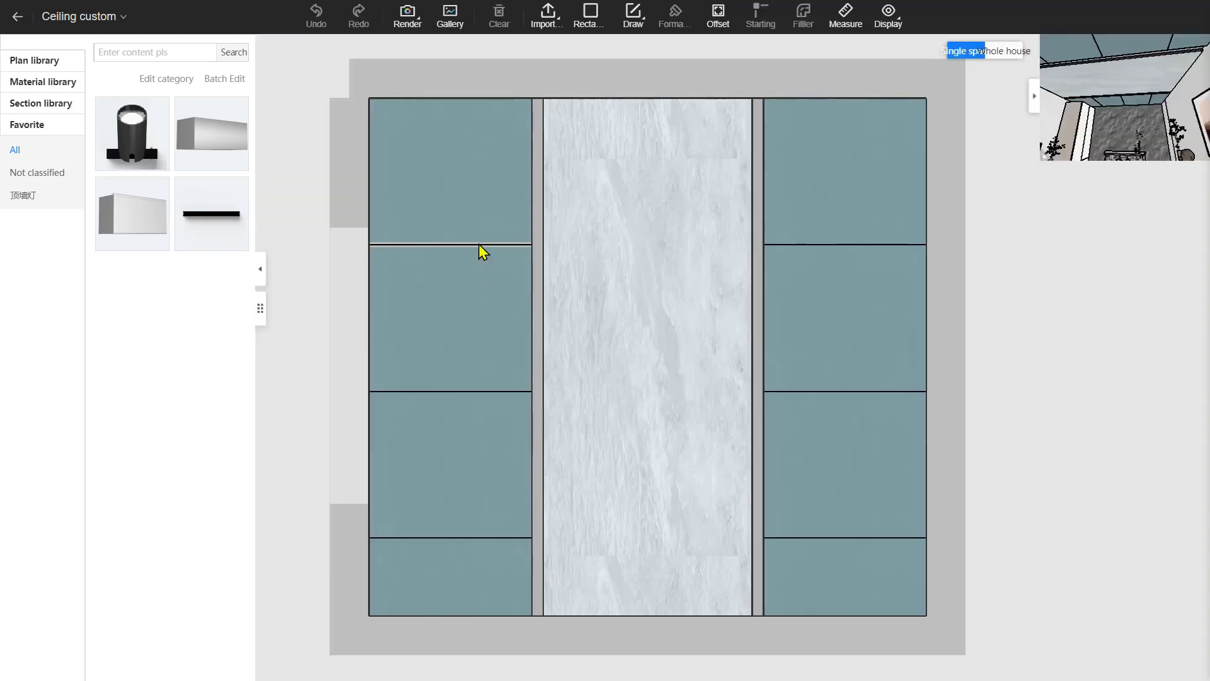
{"action": "left_click", "coordinate": [478, 248]}
{"action": "left_click", "coordinate": [478, 246]}
{"action": "left_click", "coordinate": [475, 243]}
{"action": "left_click", "coordinate": [470, 248]}
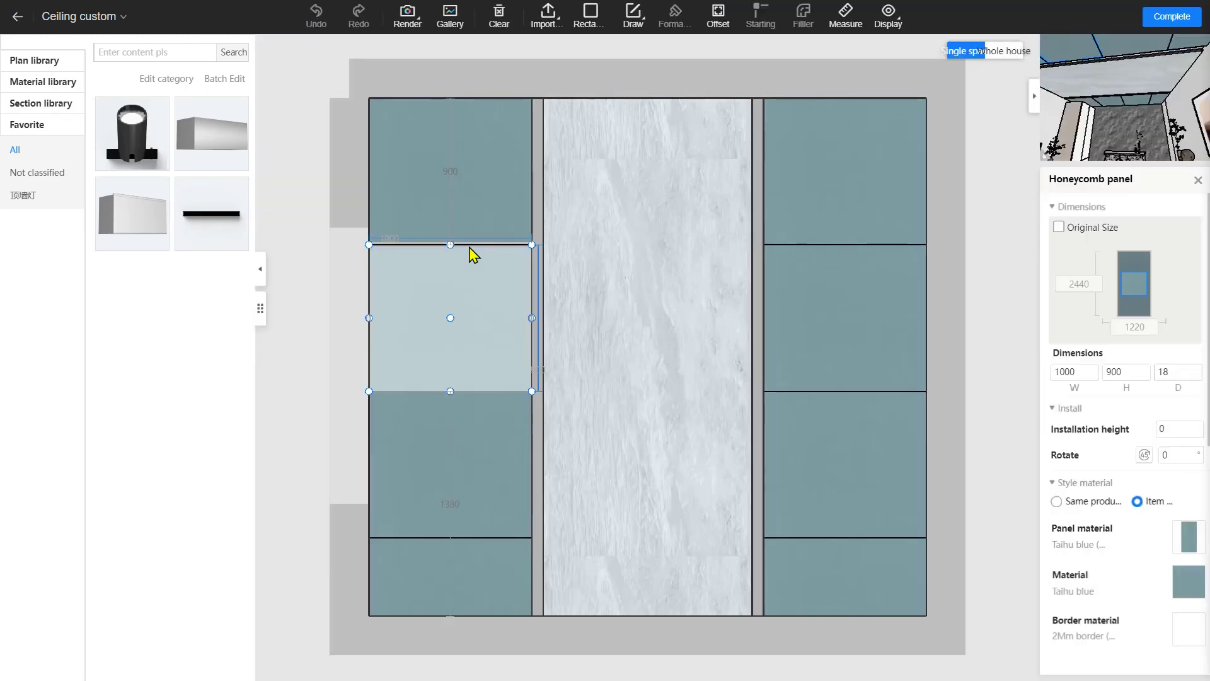
{"action": "left_click", "coordinate": [467, 244]}
{"action": "left_click", "coordinate": [802, 17]}
{"action": "left_click", "coordinate": [610, 339]}
{"action": "left_click_drag", "start_coordinate": [918, 222], "coordinate": [881, 230]}
{"action": "type", "text": "40"}
{"action": "key", "text": "Return"}
{"action": "left_click_drag", "start_coordinate": [600, 352], "coordinate": [607, 352]}
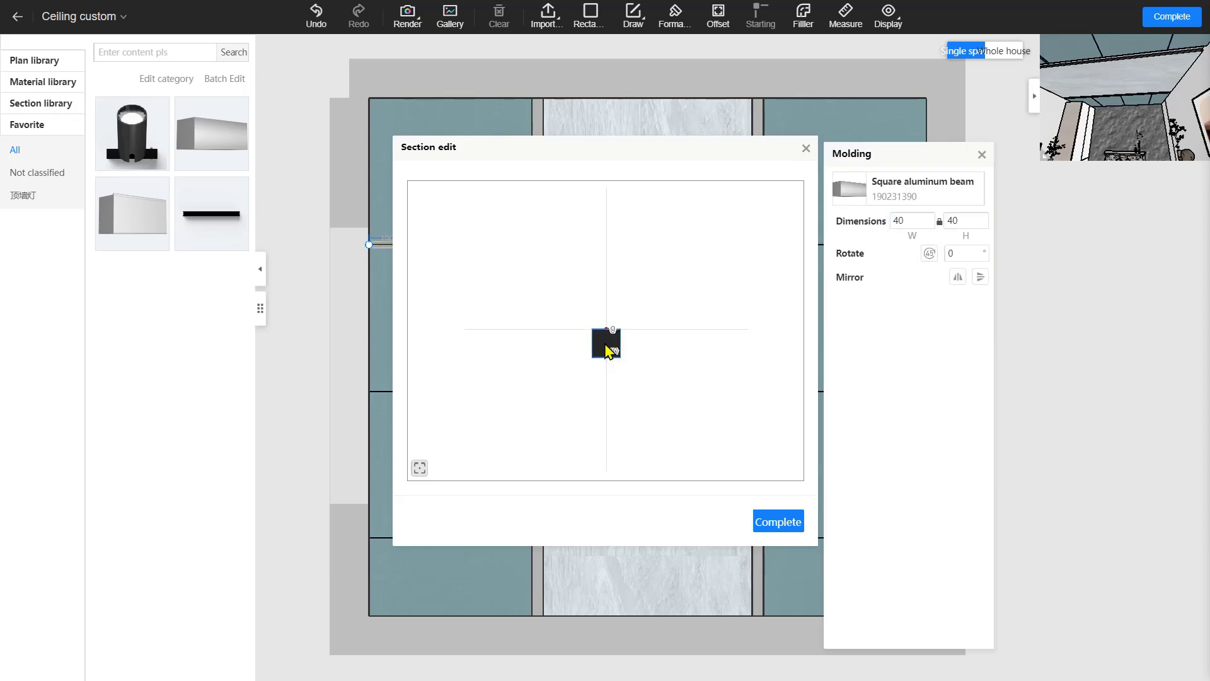
{"action": "left_click", "coordinate": [769, 519]}
Return to the room view and check how the enlarged beam looks between the Taihu blue panels.
{"action": "left_click", "coordinate": [1189, 22]}
{"action": "left_click_drag", "start_coordinate": [839, 189], "coordinate": [604, 224]}
{"action": "left_click_drag", "start_coordinate": [713, 325], "coordinate": [659, 315]}
Reopen the ceiling and fill the left region's middle line with a 40 by 40 Square aluminum beam centred on the section origin.
{"action": "double_click", "coordinate": [737, 109]}
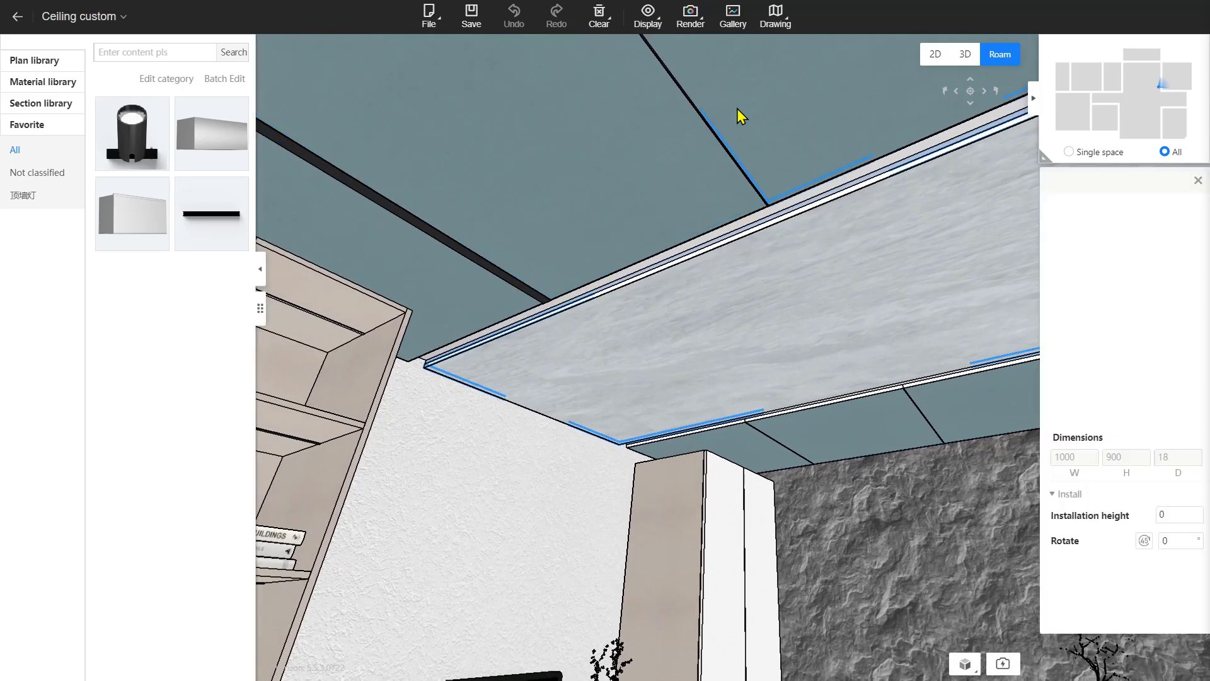
{"action": "left_click", "coordinate": [440, 247]}
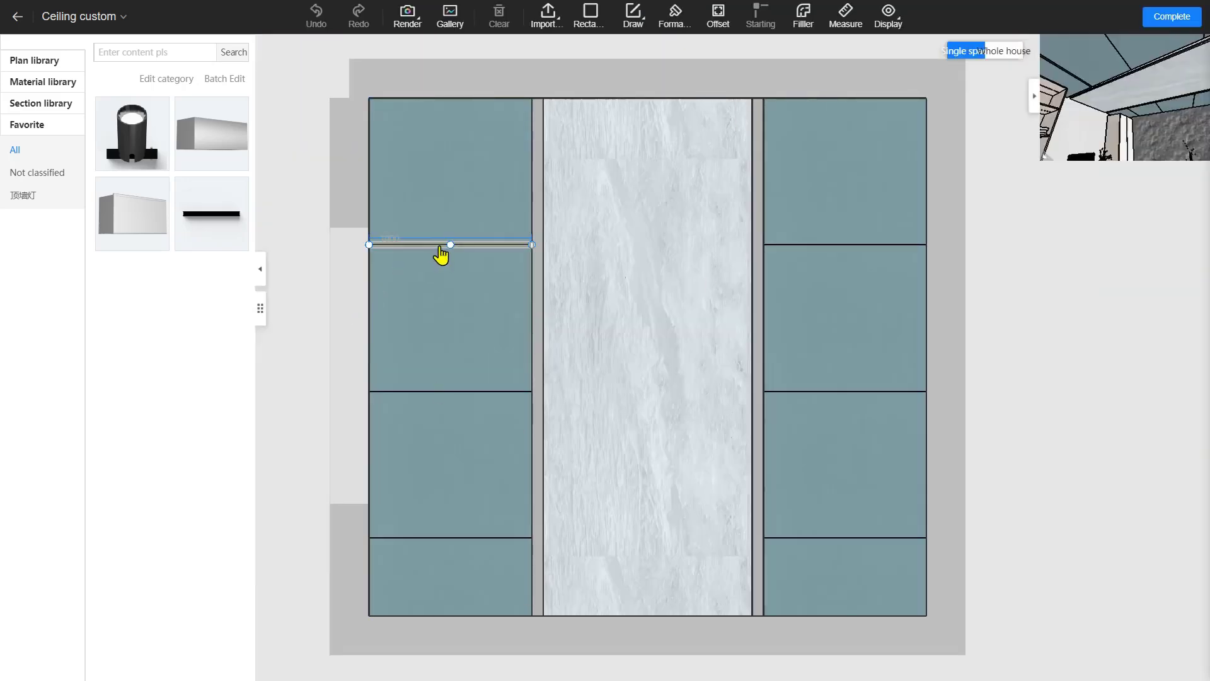
{"action": "left_click", "coordinate": [434, 391]}
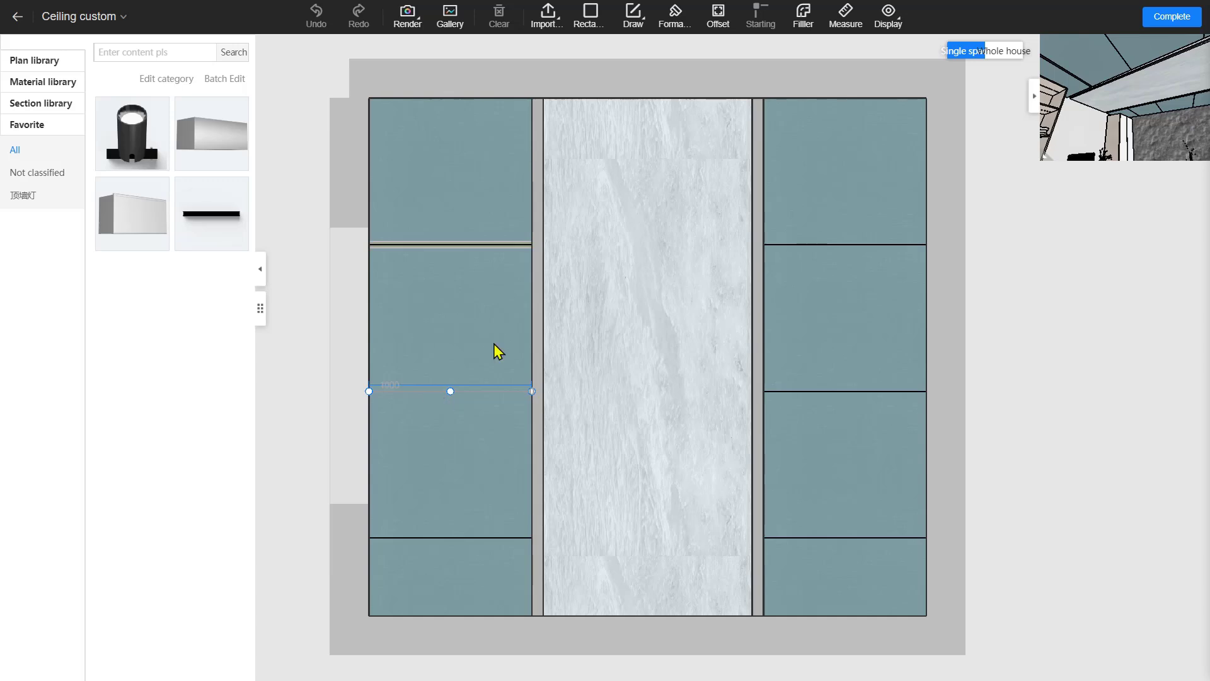
{"action": "left_click", "coordinate": [803, 15]}
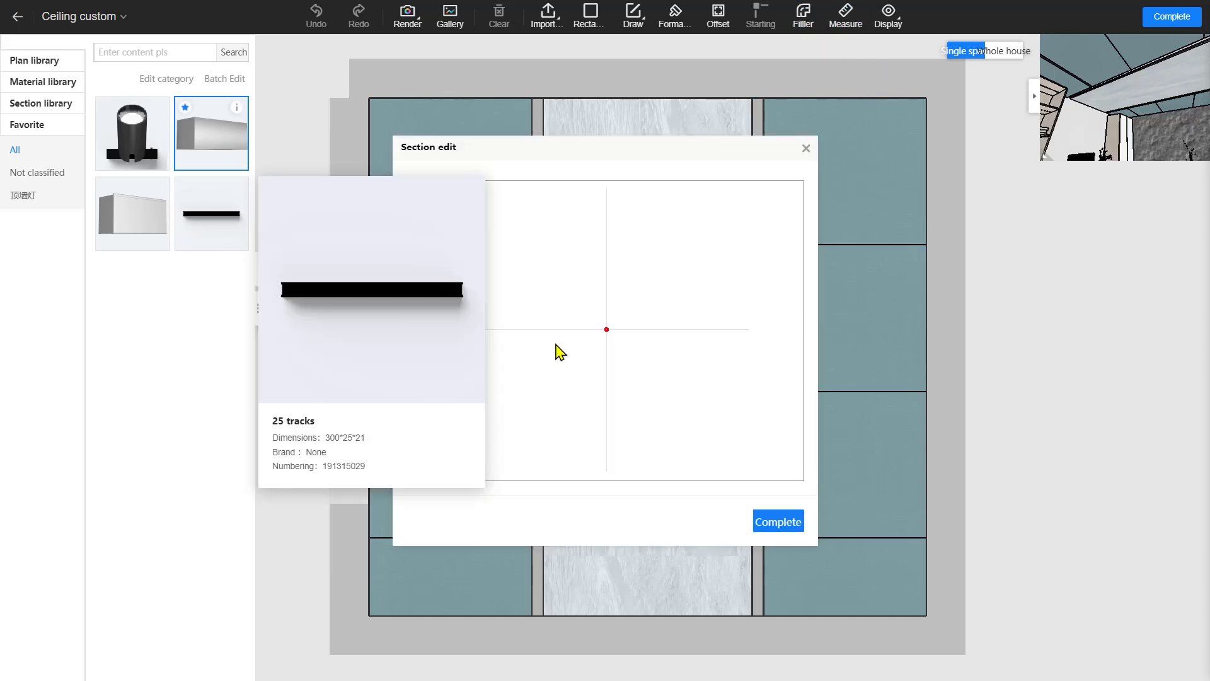
{"action": "left_click", "coordinate": [583, 338]}
{"action": "left_click", "coordinate": [914, 220]}
{"action": "type", "text": "40"}
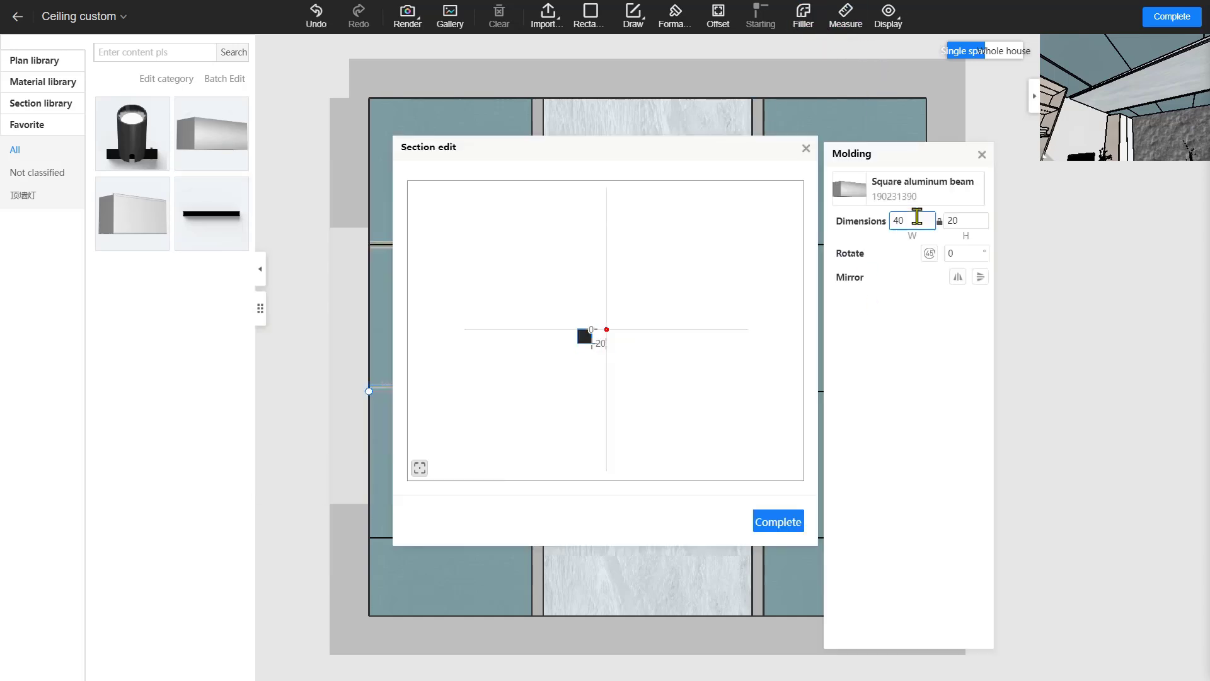
{"action": "left_click", "coordinate": [966, 268]}
{"action": "left_click_drag", "start_coordinate": [583, 345], "coordinate": [612, 346]}
{"action": "left_click", "coordinate": [779, 531]}
Fill the left region's lowest line with a 40 by 40 Square aluminum beam centred on the section origin.
{"action": "left_click", "coordinate": [448, 536]}
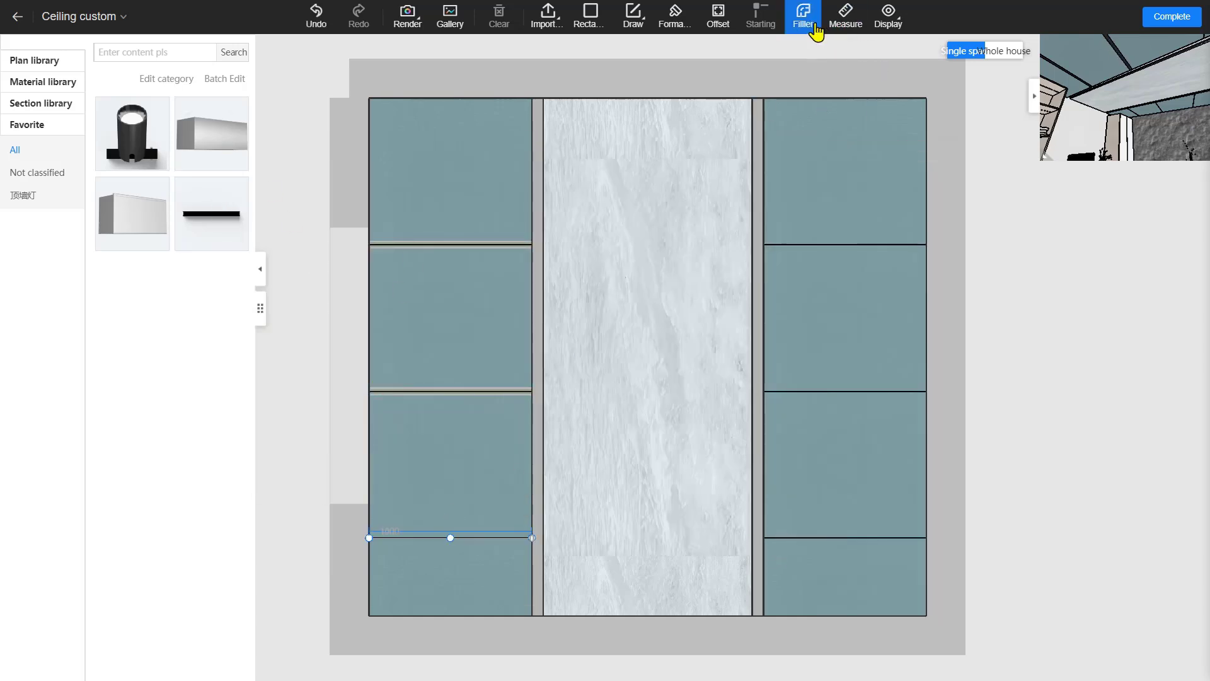
{"action": "left_click", "coordinate": [803, 16]}
{"action": "left_click", "coordinate": [605, 334]}
{"action": "left_click", "coordinate": [908, 220]}
{"action": "type", "text": "40"}
{"action": "left_click", "coordinate": [535, 363]}
{"action": "left_click_drag", "start_coordinate": [591, 338], "coordinate": [607, 344]}
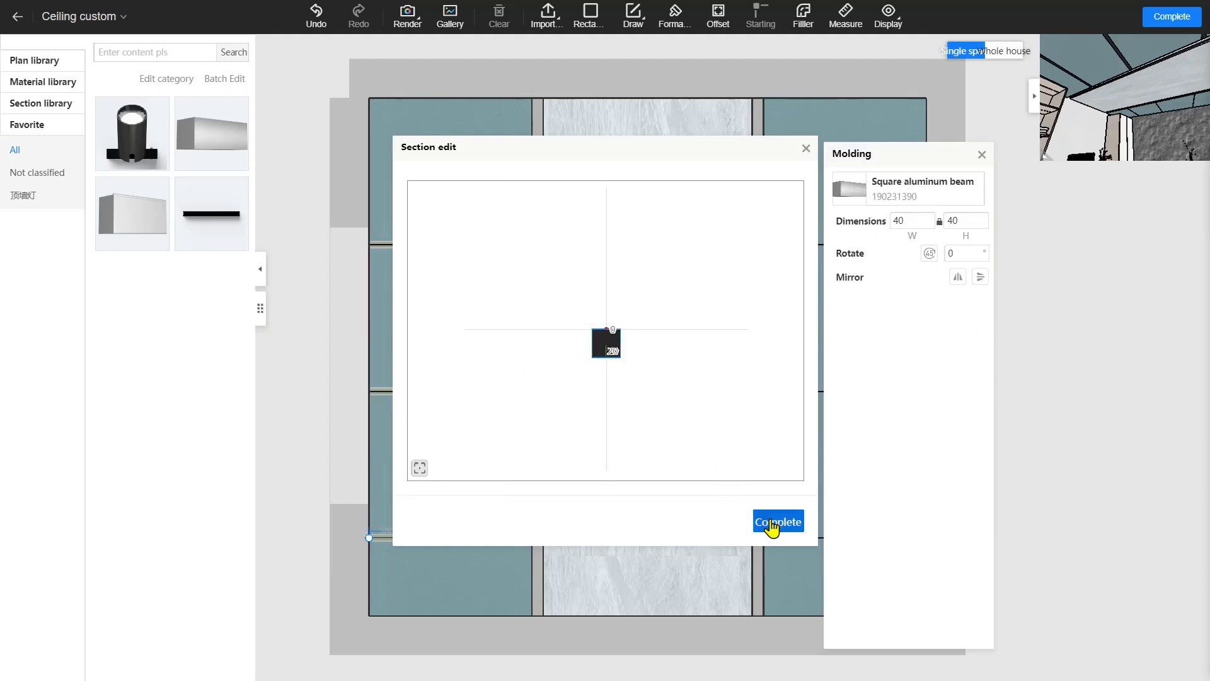
{"action": "left_click", "coordinate": [774, 527]}
Fill the right region's uppermost line with a 40 by 40 Square aluminum beam centred on the section origin.
{"action": "left_click", "coordinate": [852, 246]}
{"action": "left_click", "coordinate": [803, 15]}
{"action": "left_click", "coordinate": [224, 126]}
{"action": "left_click", "coordinate": [600, 342]}
{"action": "left_click", "coordinate": [906, 220]}
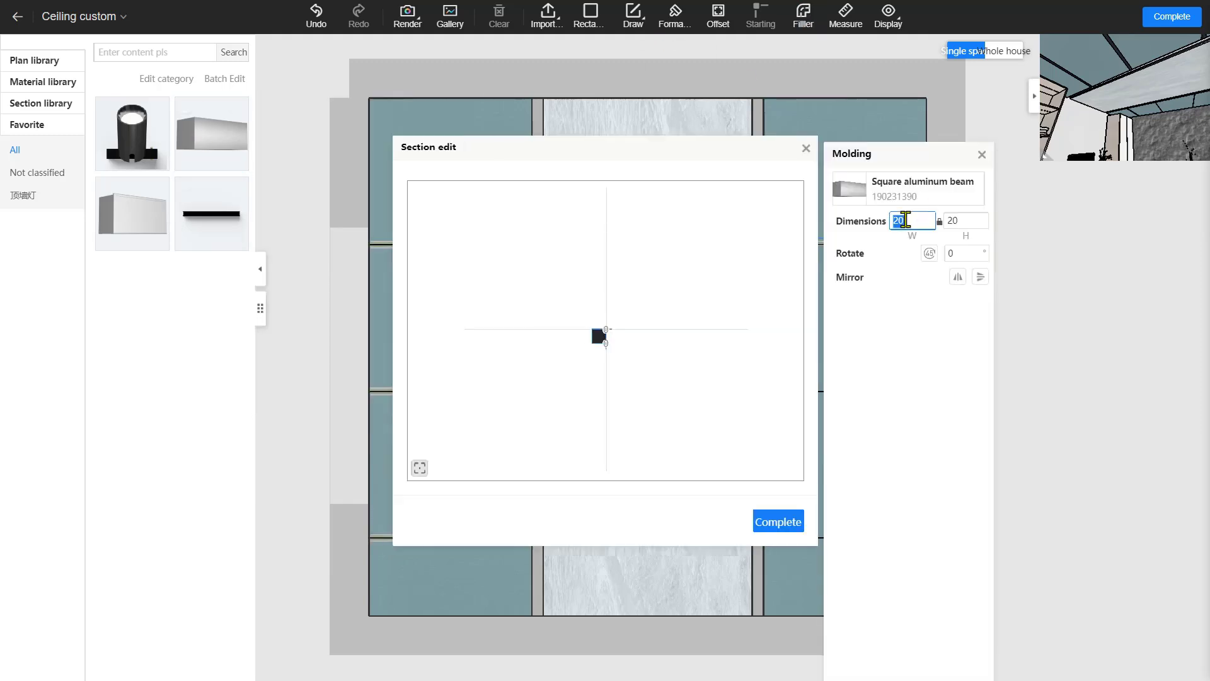
{"action": "type", "text": "40"}
{"action": "left_click", "coordinate": [540, 278]}
{"action": "left_click_drag", "start_coordinate": [594, 346], "coordinate": [609, 347]}
Fill the right region's middle line with a 40 by 40 Square aluminum beam centred on the section origin.
{"action": "left_click", "coordinate": [827, 392]}
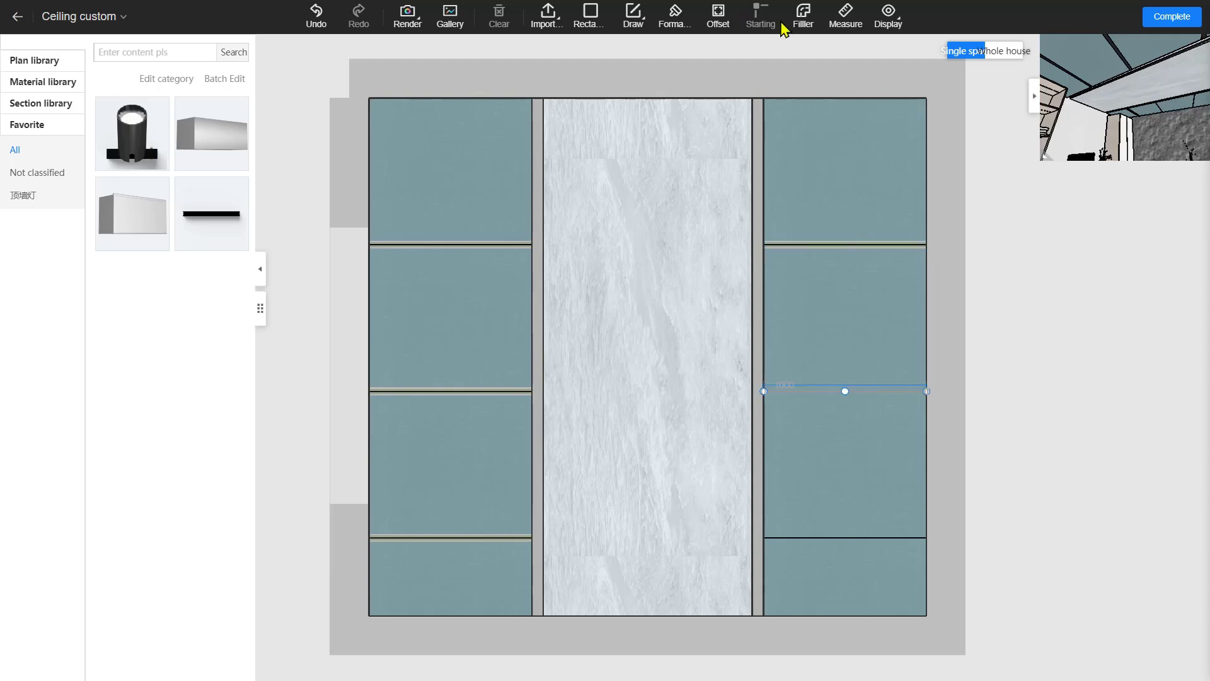
{"action": "left_click", "coordinate": [234, 202]}
{"action": "left_click", "coordinate": [607, 354]}
{"action": "left_click", "coordinate": [897, 218]}
{"action": "type", "text": "40"}
{"action": "left_click", "coordinate": [879, 332]}
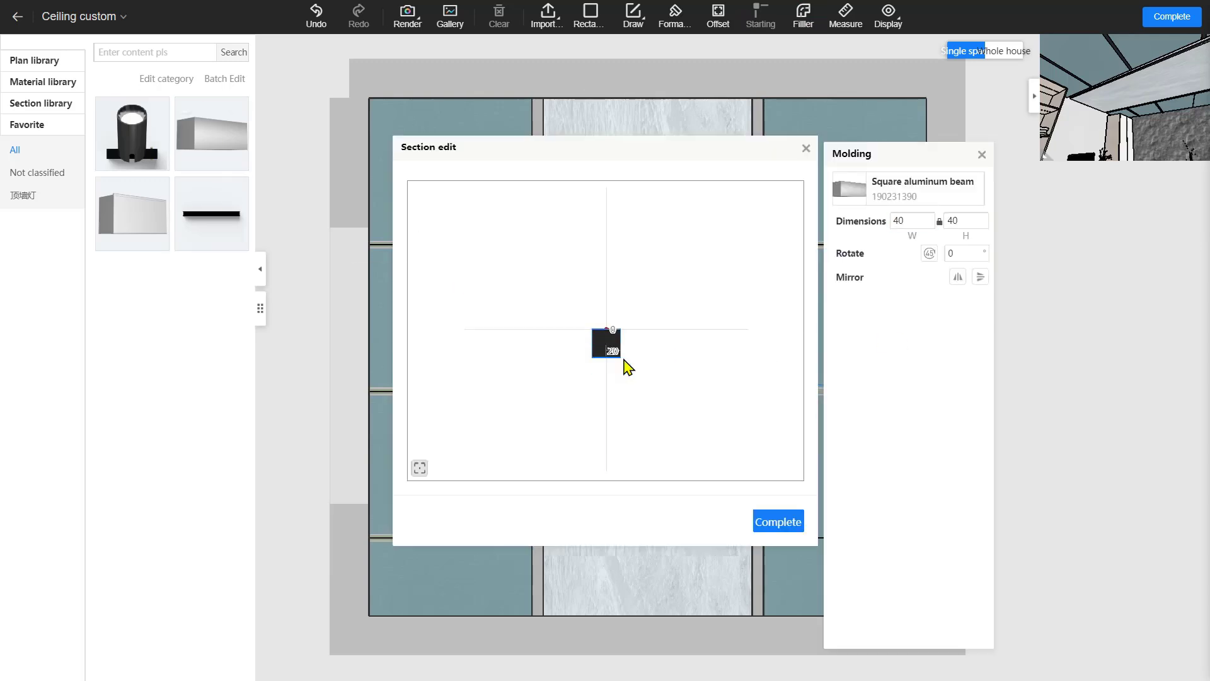
{"action": "left_click", "coordinate": [776, 520]}
Fill the right region's lowest line with a 40 by 40 Square aluminum beam.
{"action": "left_click", "coordinate": [822, 539]}
{"action": "left_click", "coordinate": [211, 133]}
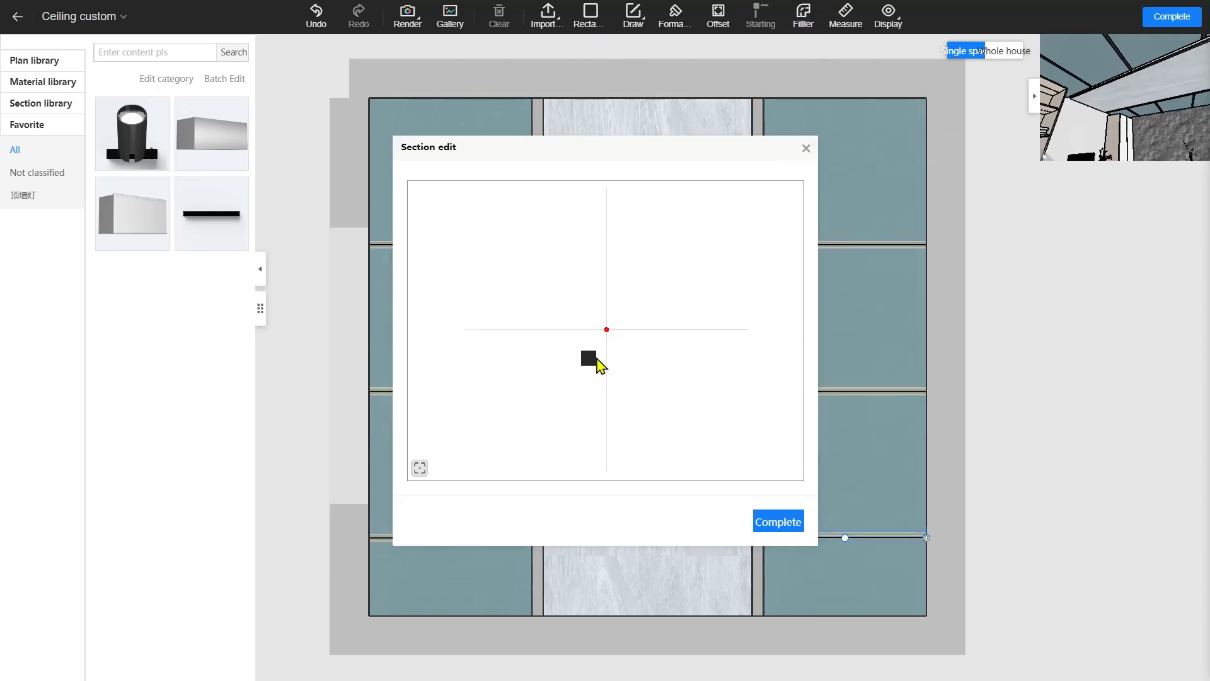
{"action": "left_click", "coordinate": [598, 363]}
{"action": "left_click", "coordinate": [899, 220]}
{"action": "type", "text": "40"}
{"action": "left_click", "coordinate": [537, 364]}
{"action": "left_click", "coordinate": [779, 521]}
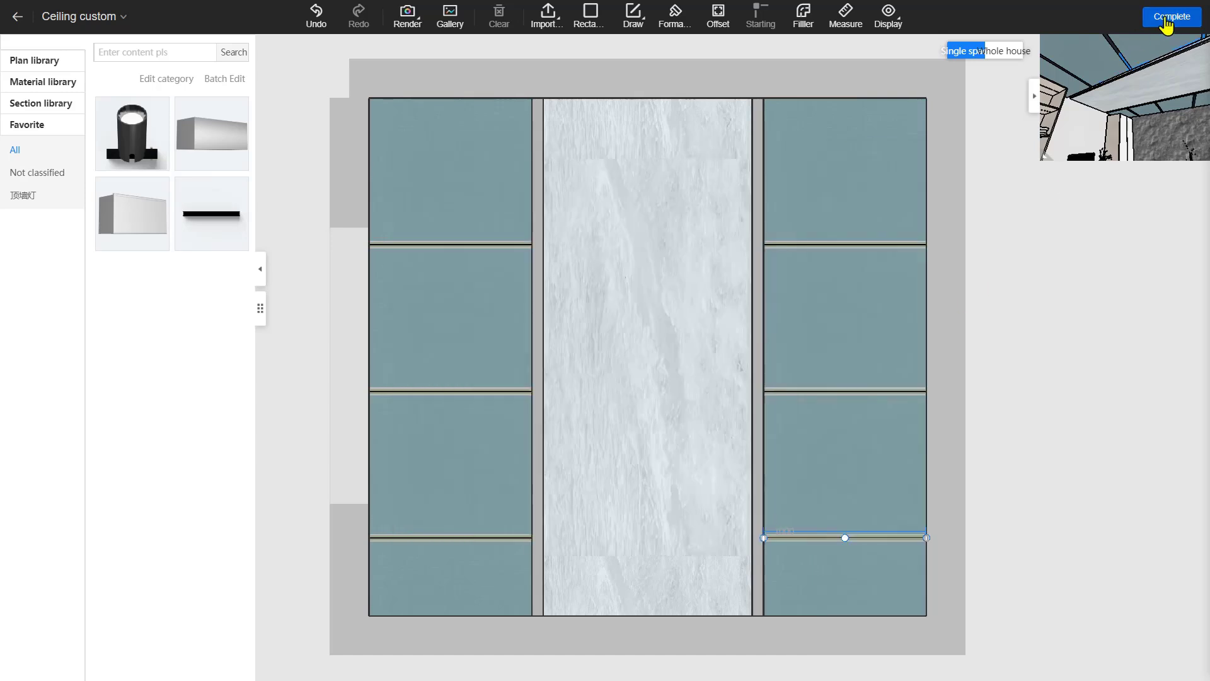
Complete the study ceiling, check all its beams from below, and leave ceiling customization for the main design.
{"action": "left_click", "coordinate": [1172, 17]}
{"action": "left_click_drag", "start_coordinate": [622, 392], "coordinate": [832, 381]}
{"action": "left_click_drag", "start_coordinate": [760, 351], "coordinate": [595, 172]}
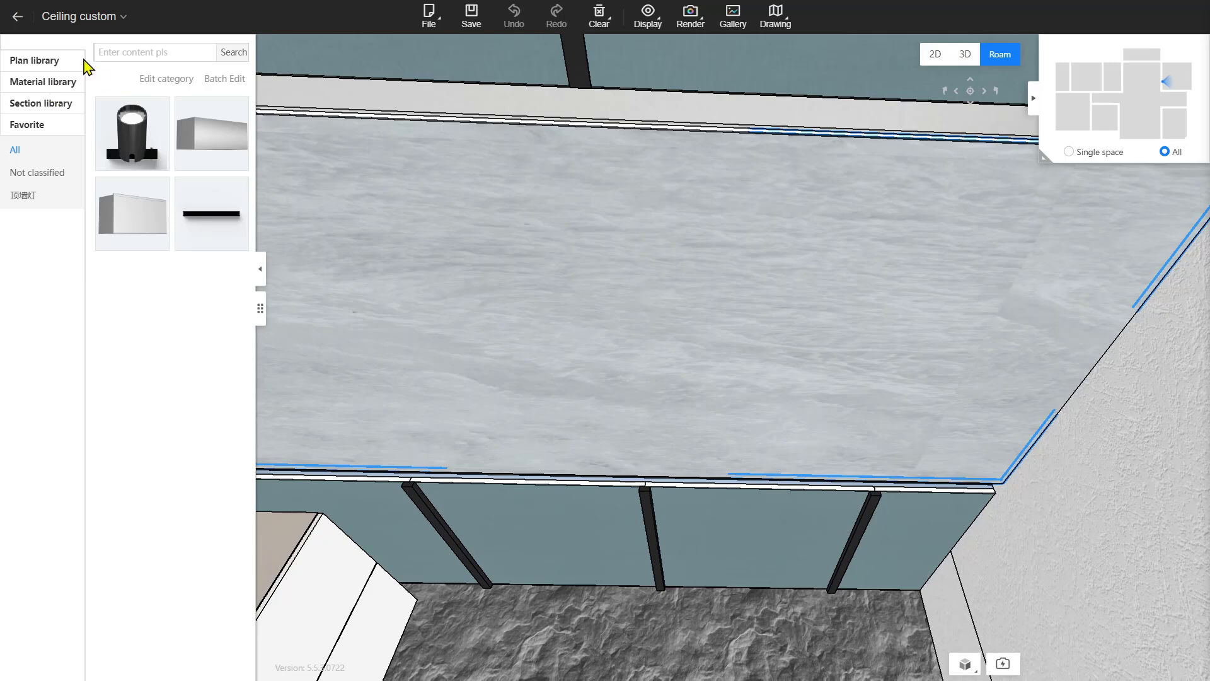
{"action": "left_click", "coordinate": [19, 18]}
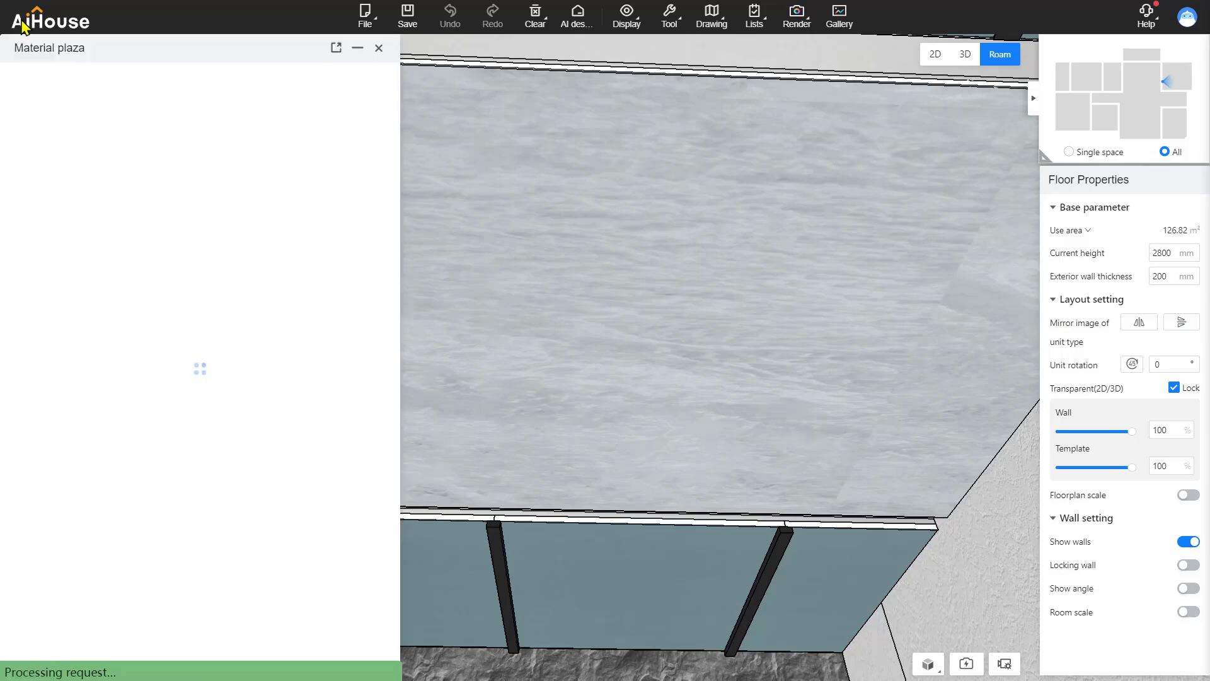
{"action": "scroll", "coordinate": [522, 304], "scroll_direction": "down", "scroll_amount": 2}
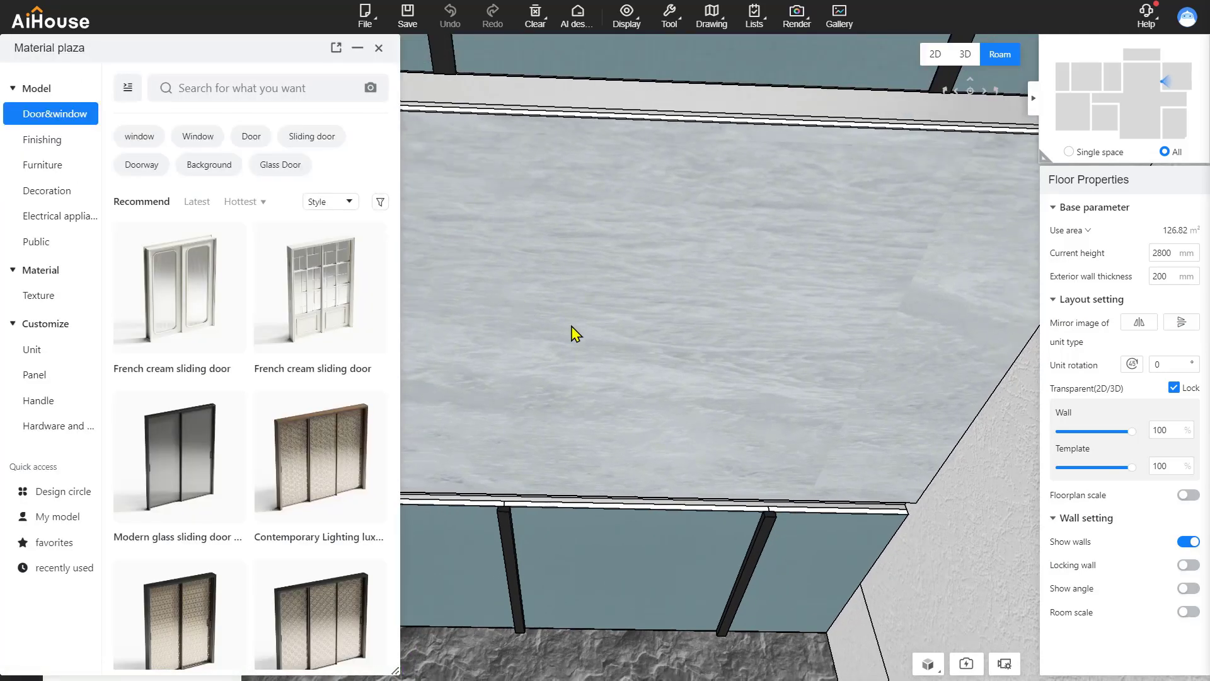
{"action": "left_click_drag", "start_coordinate": [634, 334], "coordinate": [673, 282]}
Place the 30,000 light strip from the fill light models on the central ceiling panel.
{"action": "left_click", "coordinate": [49, 191]}
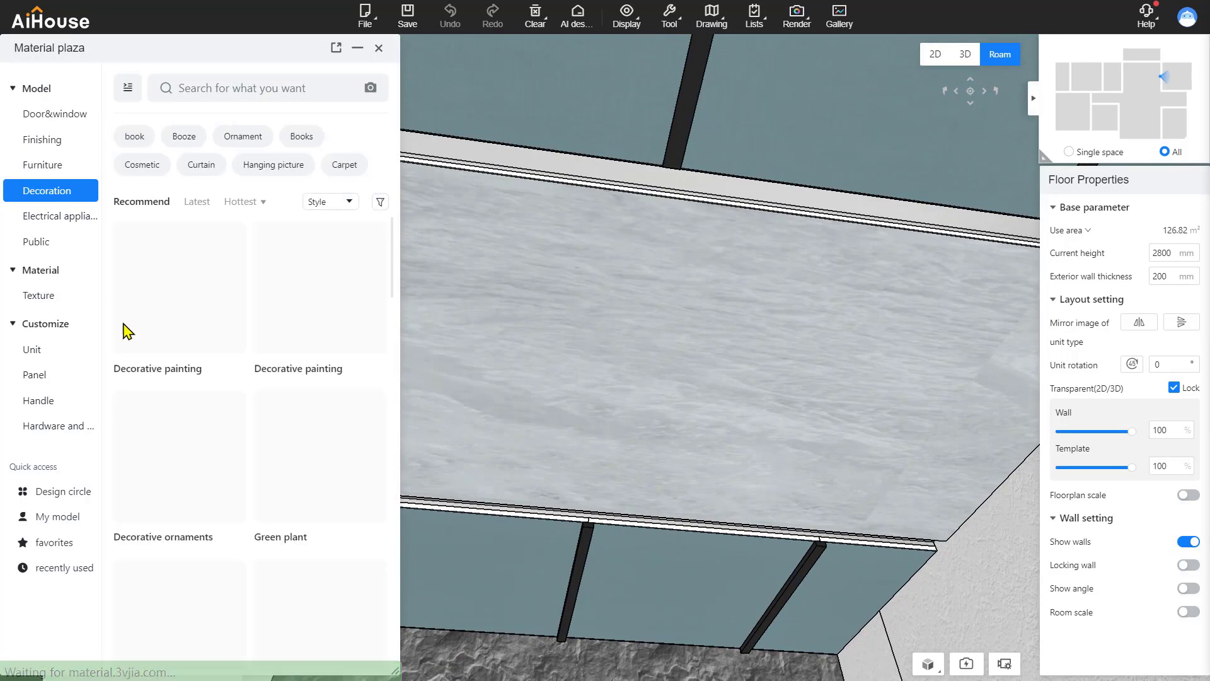
{"action": "left_click", "coordinate": [135, 98]}
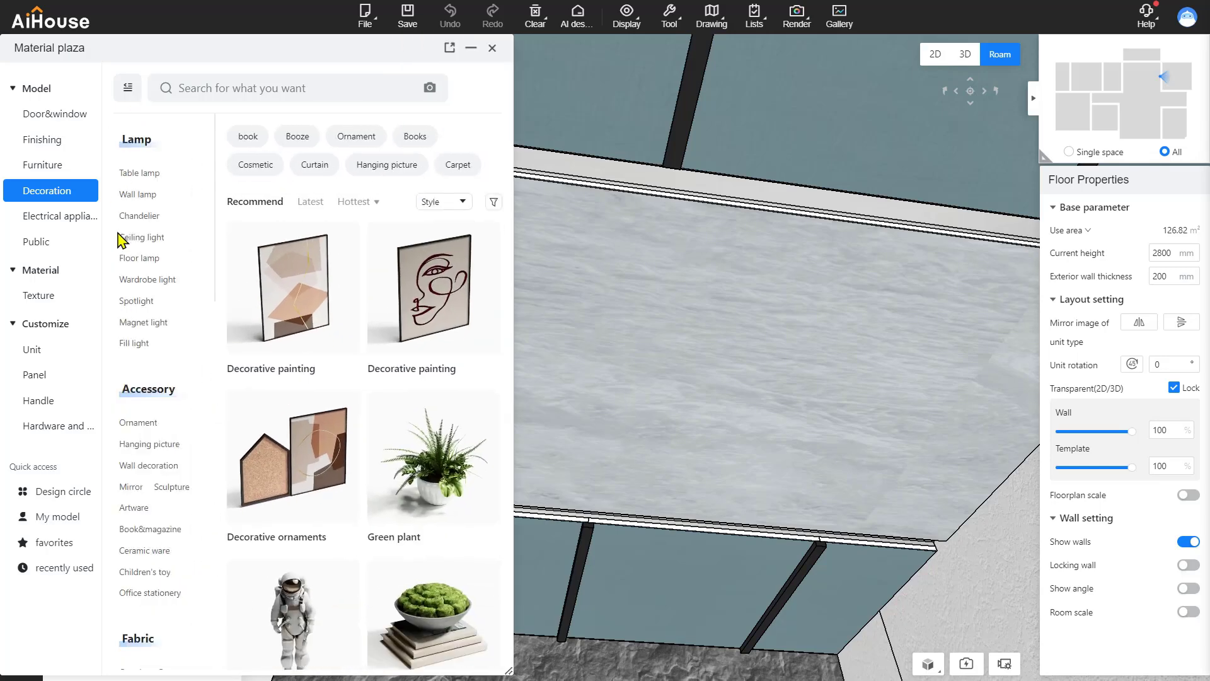
{"action": "left_click", "coordinate": [138, 345]}
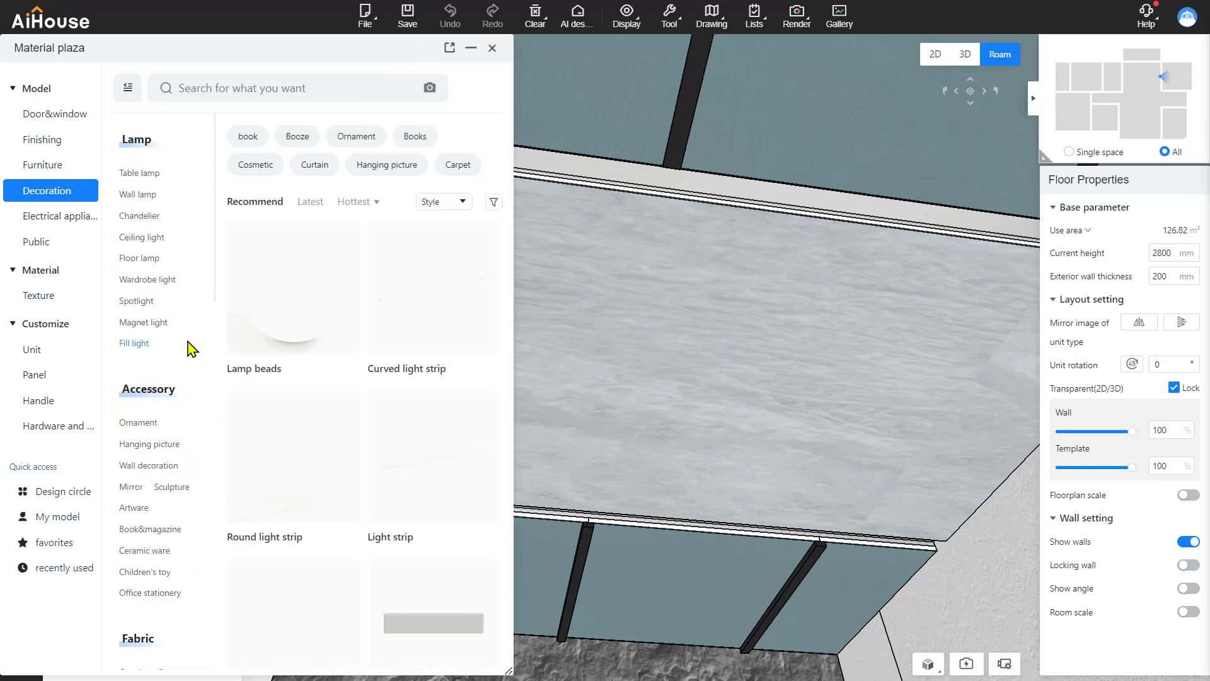
{"action": "scroll", "coordinate": [298, 404], "scroll_direction": "down", "scroll_amount": 5}
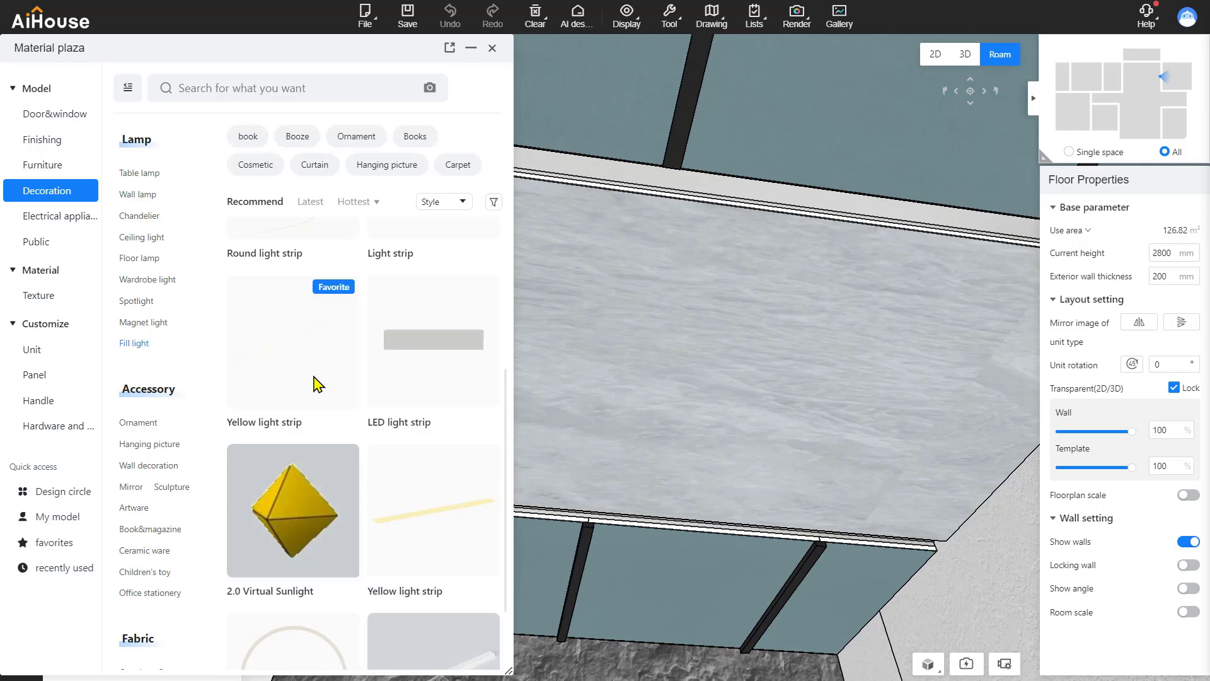
{"action": "scroll", "coordinate": [330, 457], "scroll_direction": "down", "scroll_amount": 2}
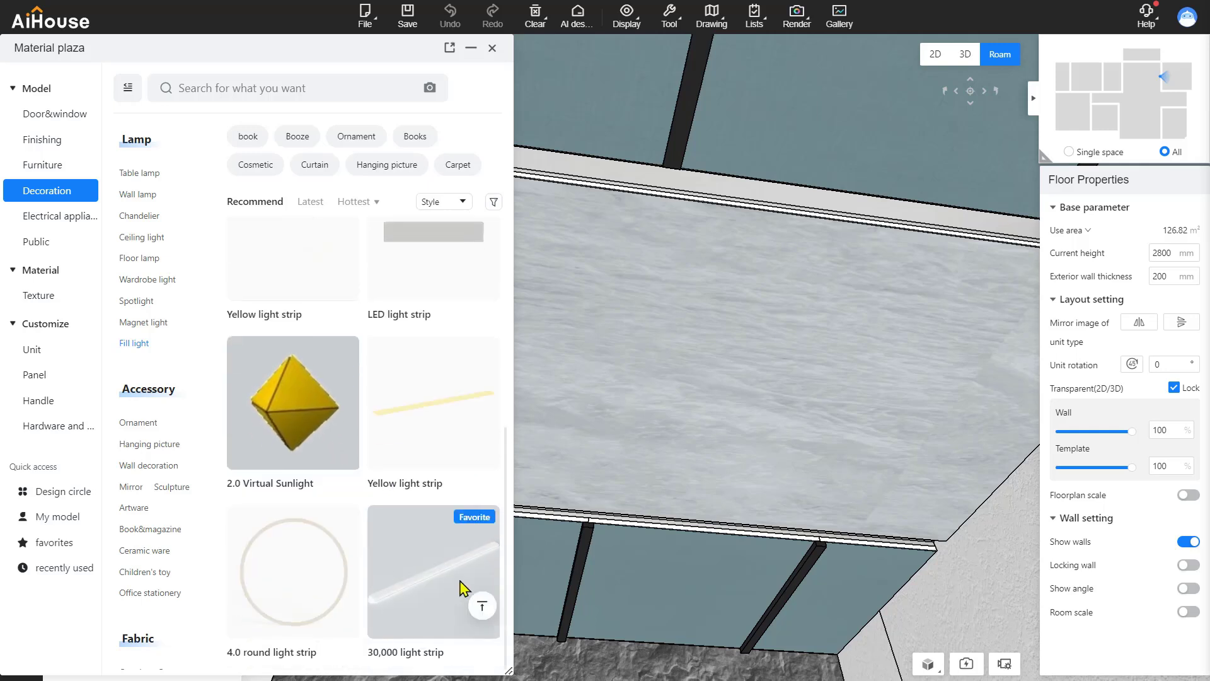
{"action": "left_click", "coordinate": [436, 571]}
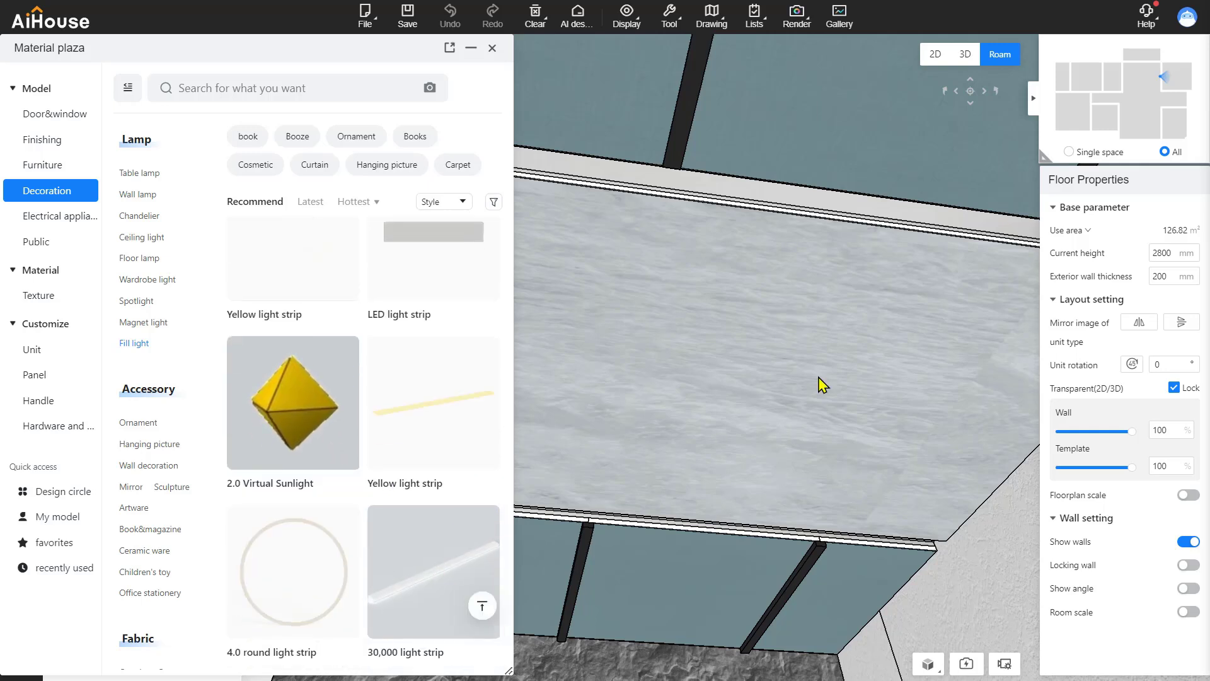
{"action": "left_click", "coordinate": [492, 48]}
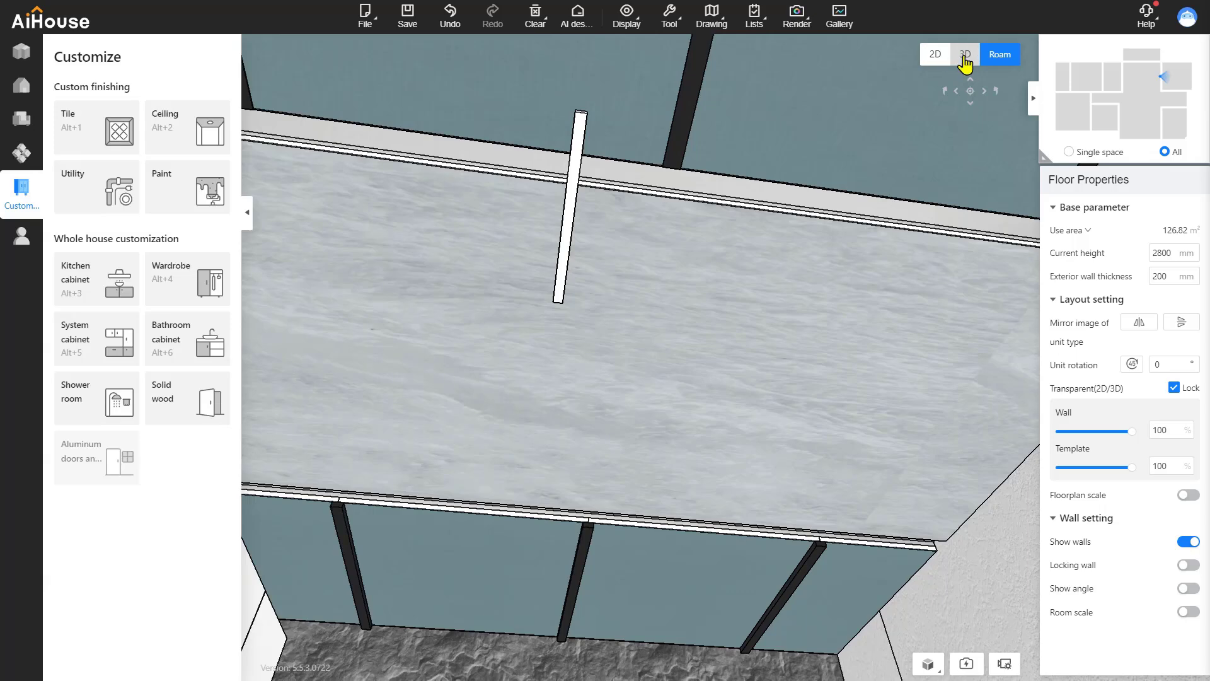
Rotate the light strip 90° so it runs parallel to the recessed strip of the ceiling.
{"action": "scroll", "coordinate": [799, 273], "scroll_direction": "down", "scroll_amount": 2}
{"action": "left_click_drag", "start_coordinate": [800, 273], "coordinate": [669, 208]}
{"action": "left_click", "coordinate": [667, 165]}
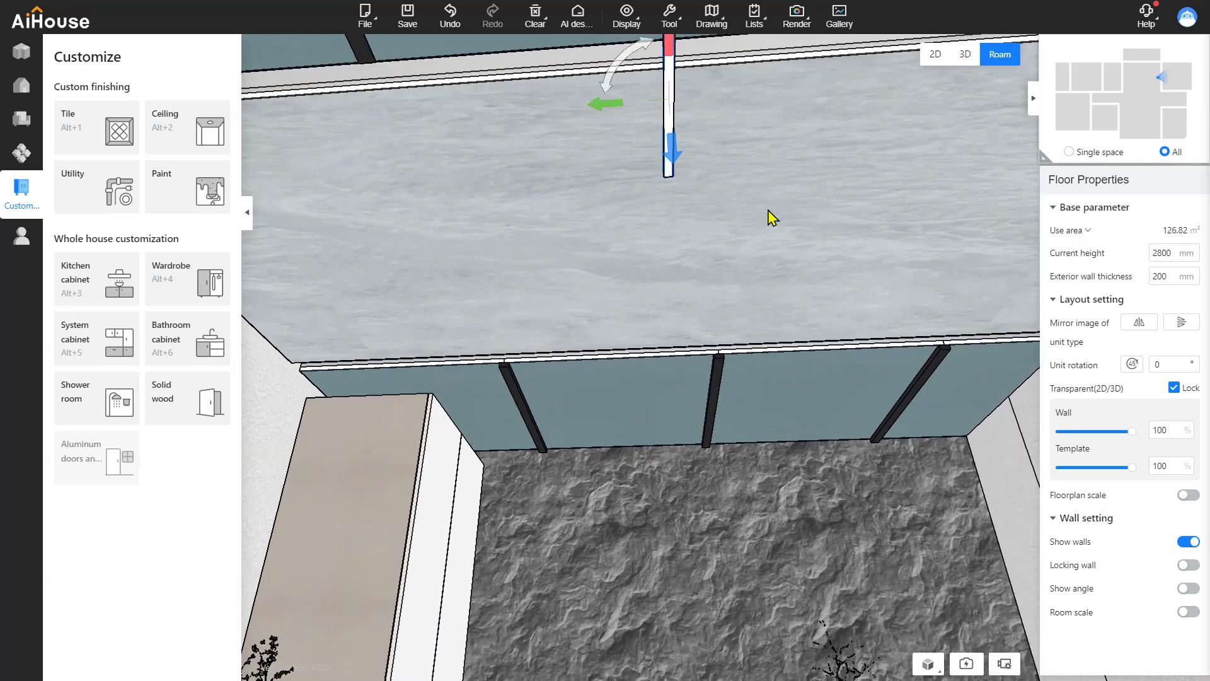
{"action": "left_click_drag", "start_coordinate": [770, 217], "coordinate": [759, 167]}
{"action": "left_click_drag", "start_coordinate": [634, 165], "coordinate": [759, 181]}
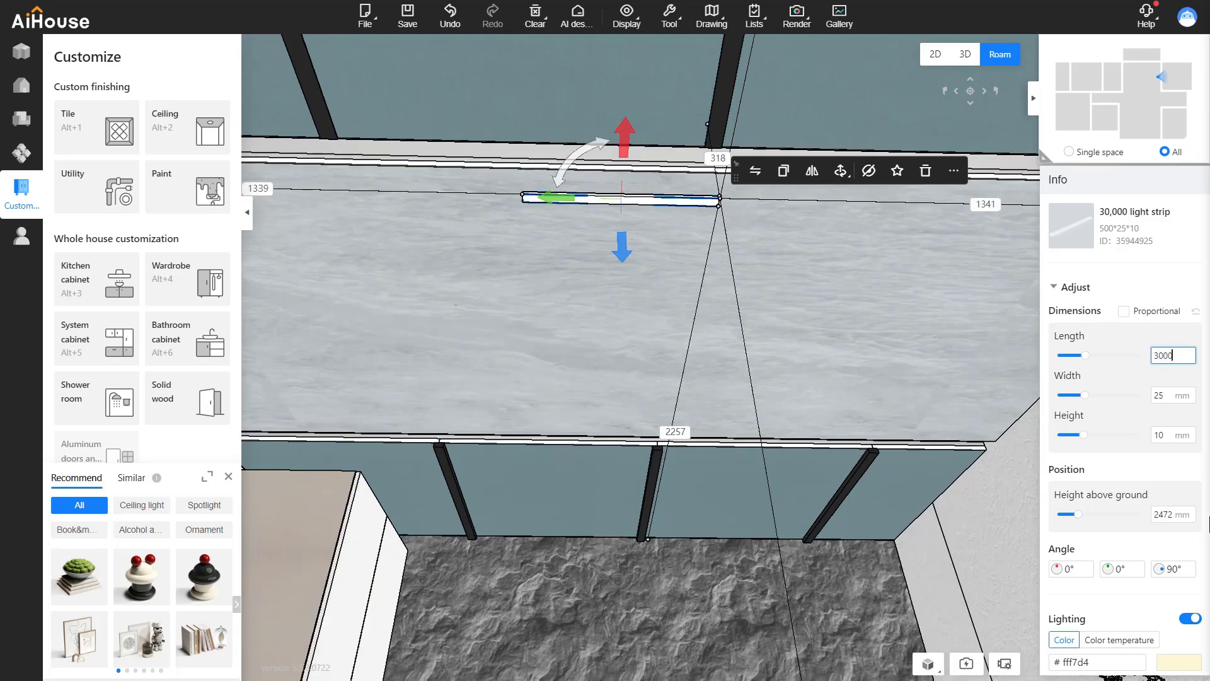
Set the light strip's length to 3000 mm and move it into the ceiling recess at 2476 mm above ground.
{"action": "key", "text": "Return"}
{"action": "left_click_drag", "start_coordinate": [638, 360], "coordinate": [542, 317]}
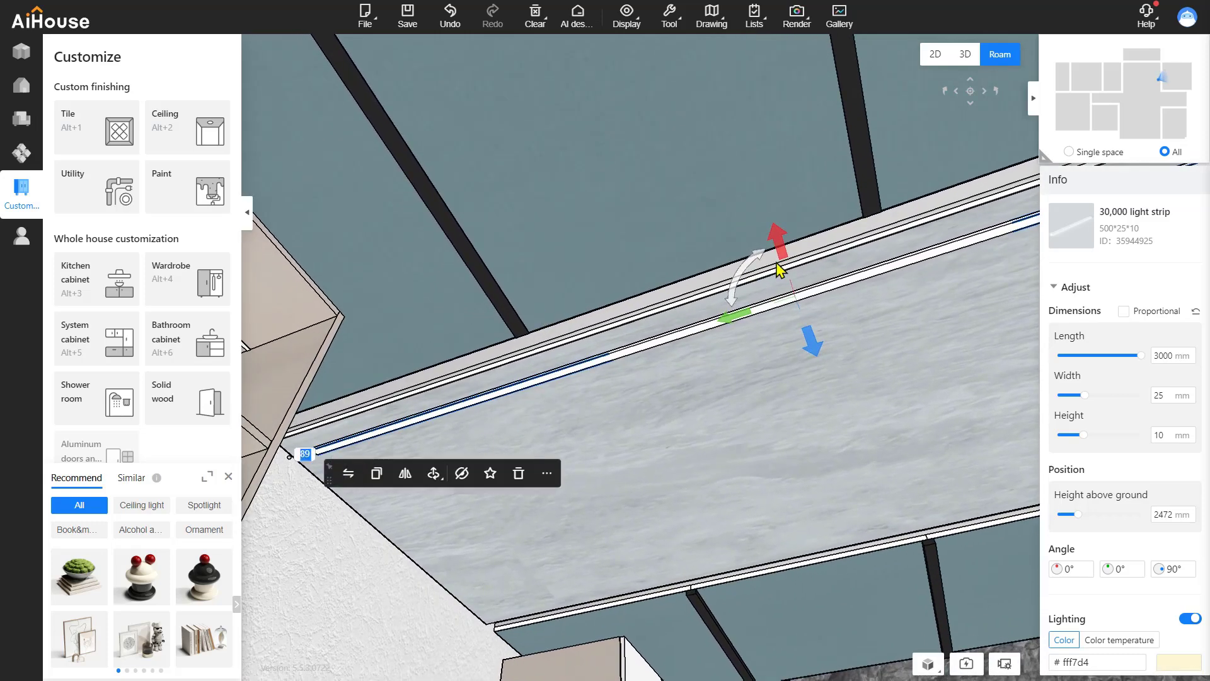
{"action": "left_click_drag", "start_coordinate": [781, 255], "coordinate": [746, 203]}
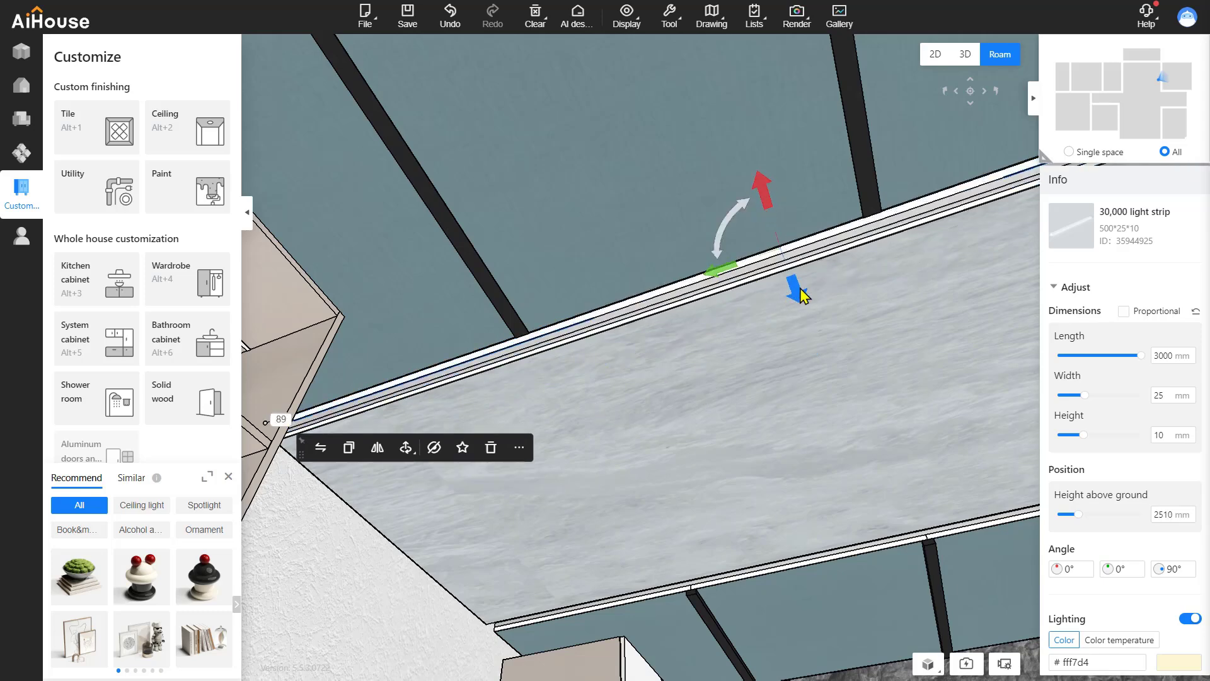
{"action": "left_click_drag", "start_coordinate": [800, 295], "coordinate": [800, 305]}
Stretch one end of the light strip past the recess's end into the wall, for a length of 3126 mm.
{"action": "left_click_drag", "start_coordinate": [687, 471], "coordinate": [694, 380]}
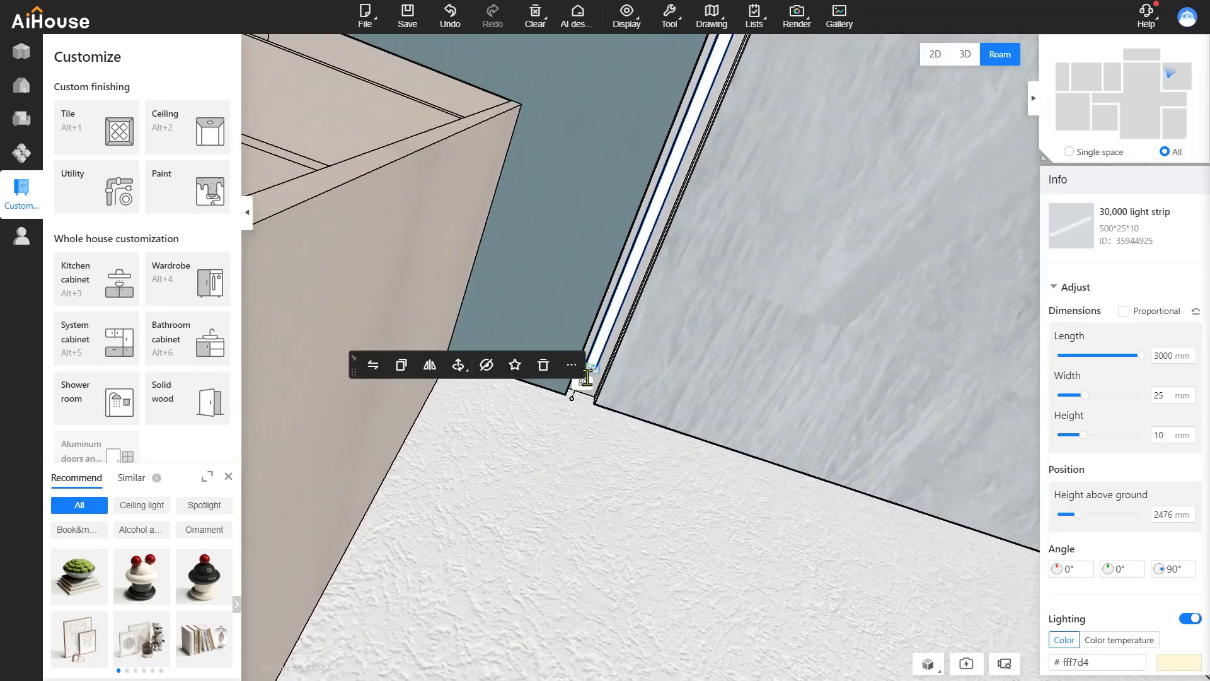
{"action": "scroll", "coordinate": [615, 378], "scroll_direction": "up", "scroll_amount": 3}
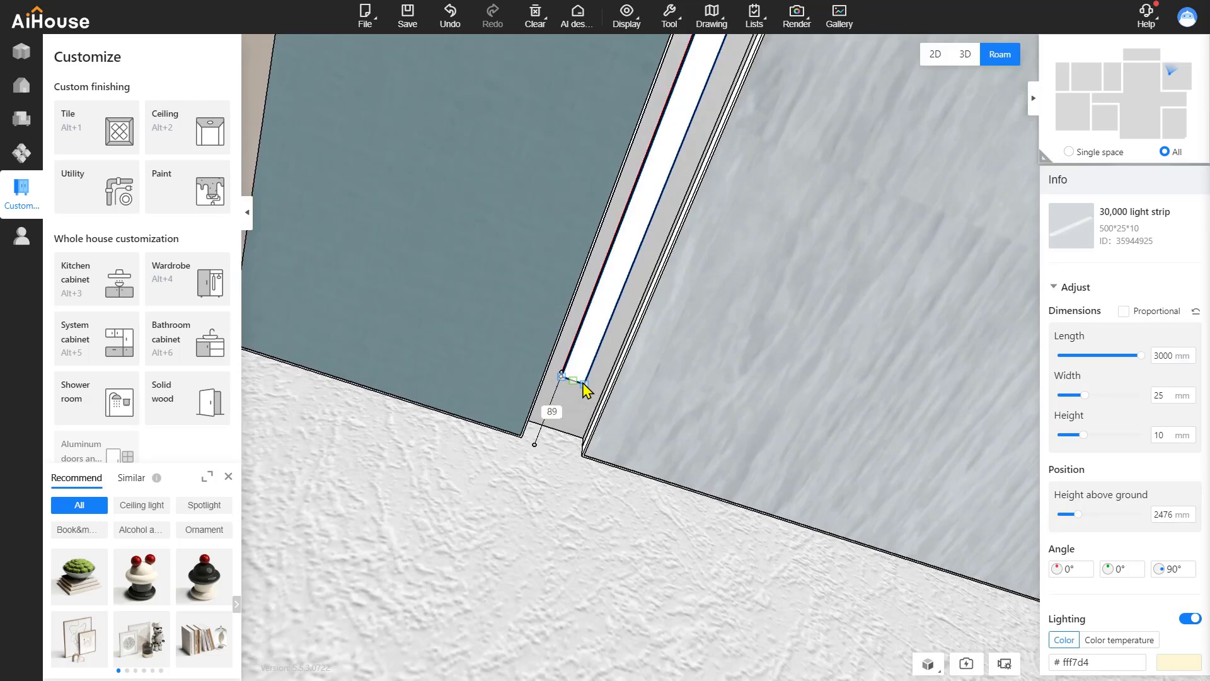
{"action": "left_click_drag", "start_coordinate": [574, 390], "coordinate": [547, 484]}
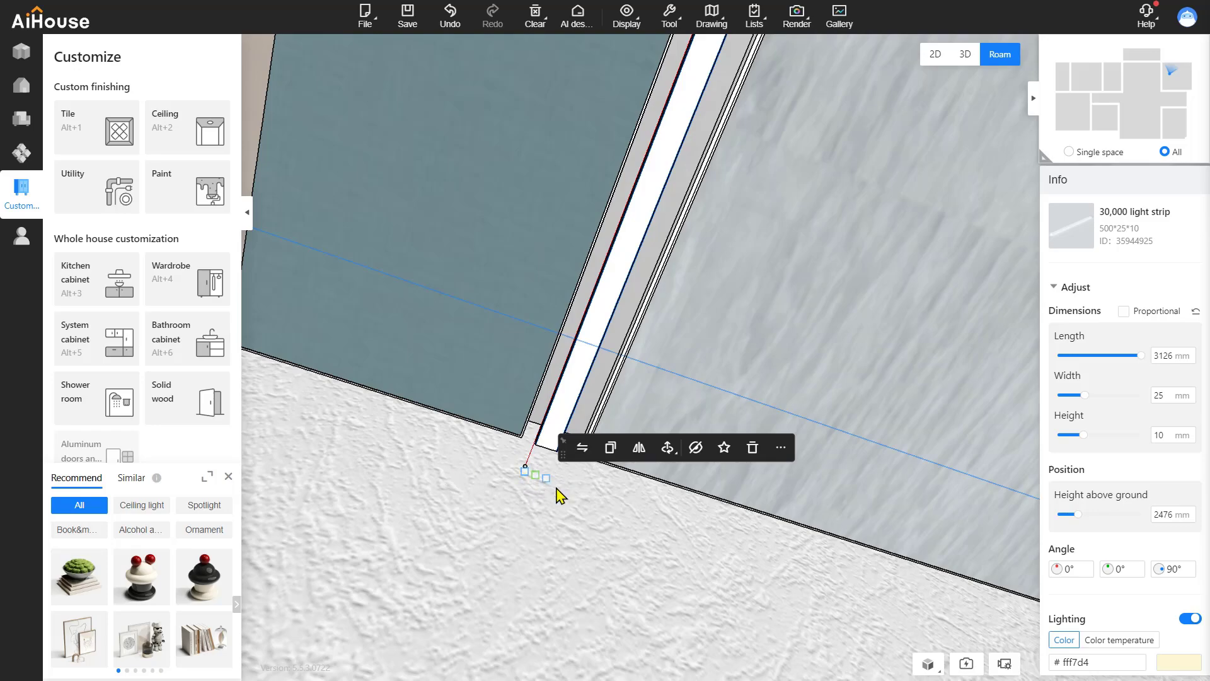
Stretch the light strip's opposite end into the other wall, for a length of 3234 mm.
{"action": "scroll", "coordinate": [555, 487], "scroll_direction": "down", "scroll_amount": 2}
{"action": "scroll", "coordinate": [569, 427], "scroll_direction": "down", "scroll_amount": 1}
{"action": "left_click_drag", "start_coordinate": [666, 339], "coordinate": [746, 251]}
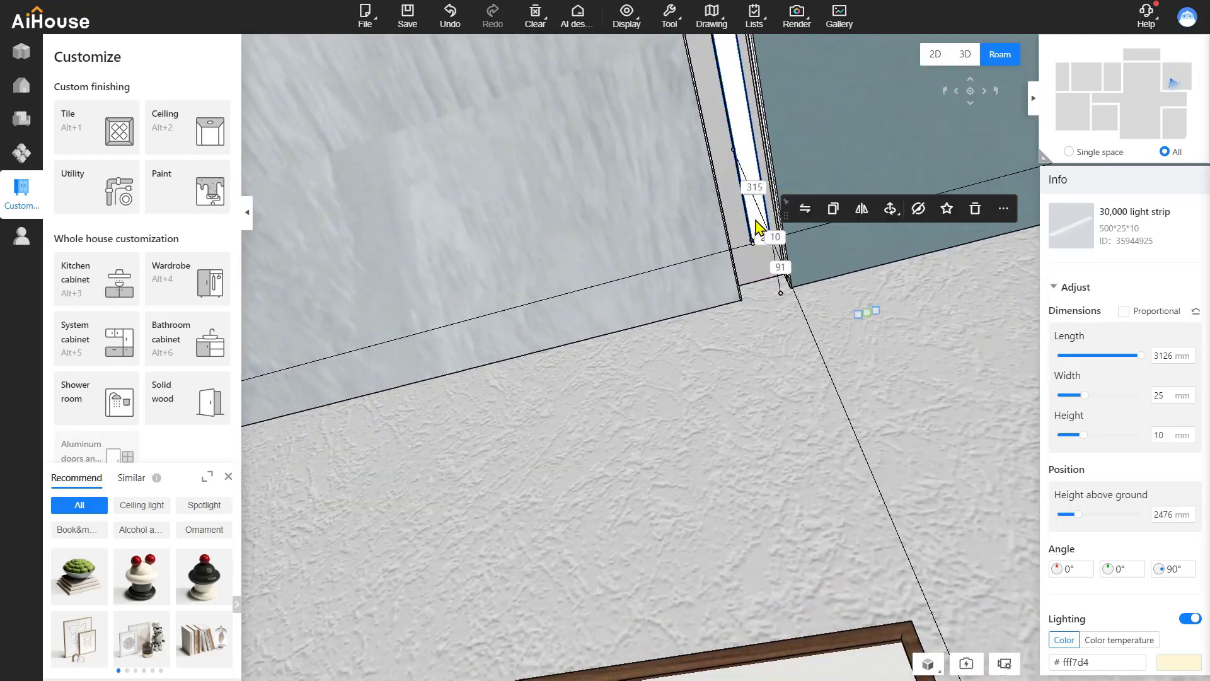
{"action": "left_click", "coordinate": [757, 263]}
{"action": "left_click", "coordinate": [763, 241]}
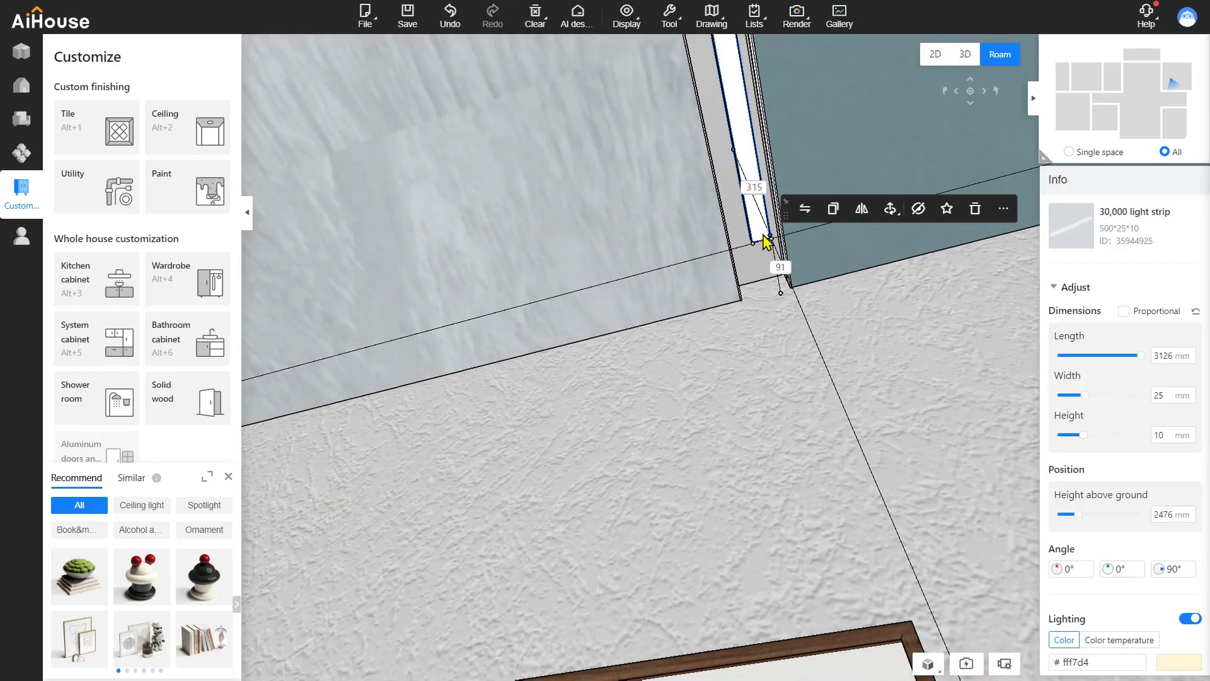
{"action": "scroll", "coordinate": [767, 246], "scroll_direction": "up", "scroll_amount": 4}
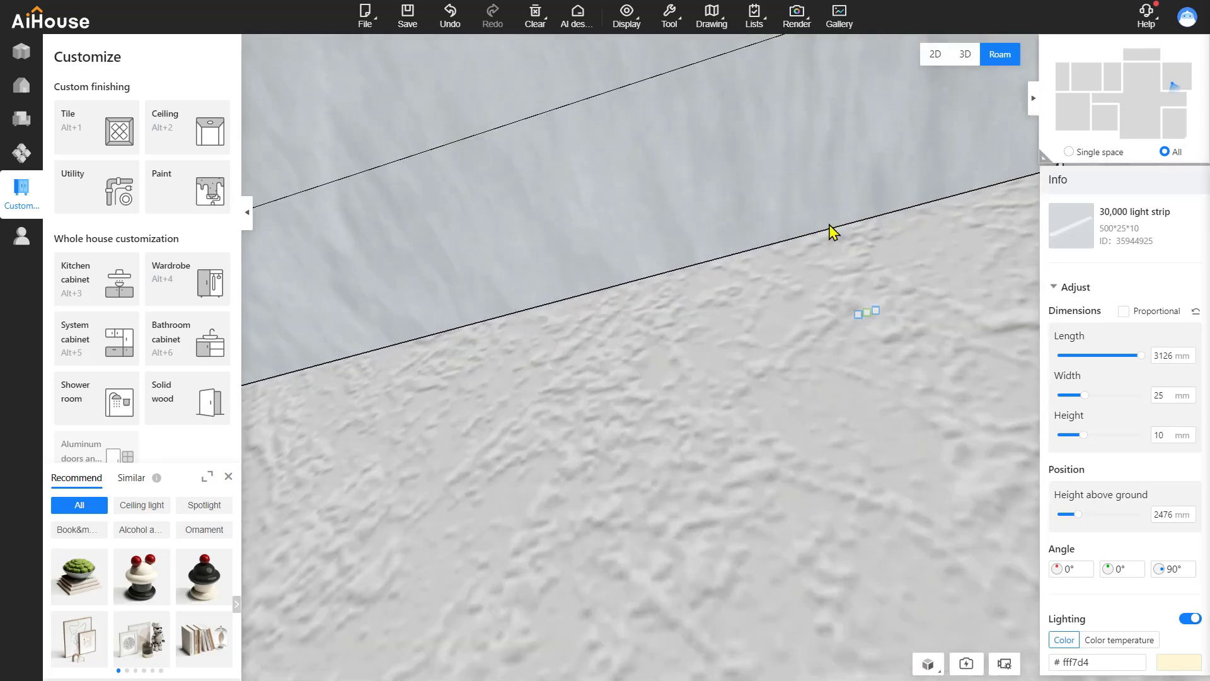
{"action": "left_click_drag", "start_coordinate": [832, 235], "coordinate": [532, 416]}
{"action": "left_click_drag", "start_coordinate": [765, 297], "coordinate": [659, 367]}
Copy the light strip sideways in line with the recess on the ceiling's opposite side and delete the extra strip.
{"action": "scroll", "coordinate": [657, 405], "scroll_direction": "down", "scroll_amount": 2}
{"action": "scroll", "coordinate": [659, 408], "scroll_direction": "down", "scroll_amount": 3}
{"action": "right_click_drag", "start_coordinate": [659, 367], "coordinate": [640, 332]}
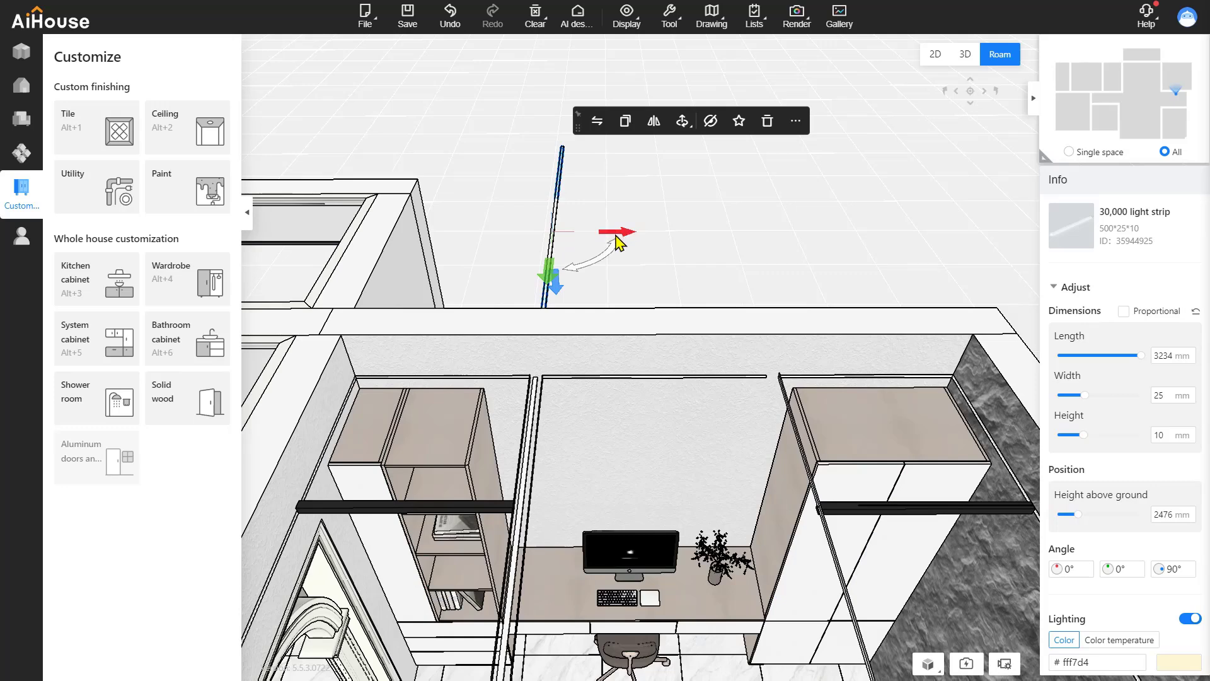
{"action": "left_click_drag", "start_coordinate": [626, 240], "coordinate": [809, 243]}
{"action": "left_click", "coordinate": [551, 271]}
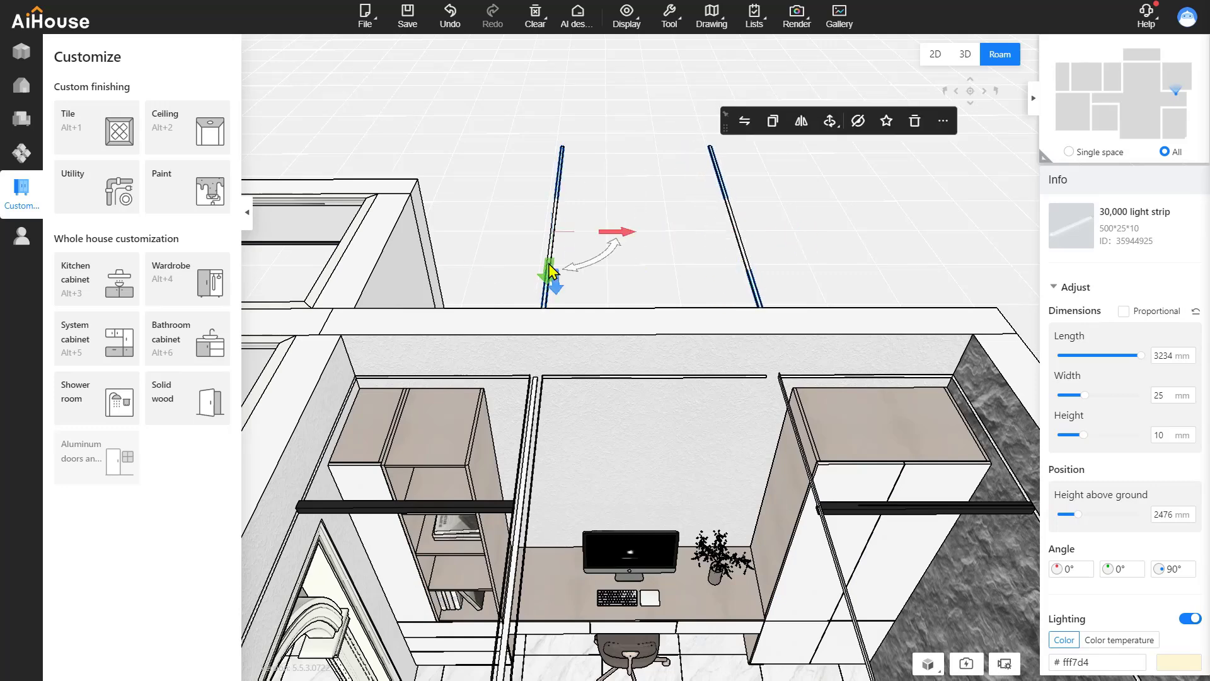
{"action": "key", "text": "Delete"}
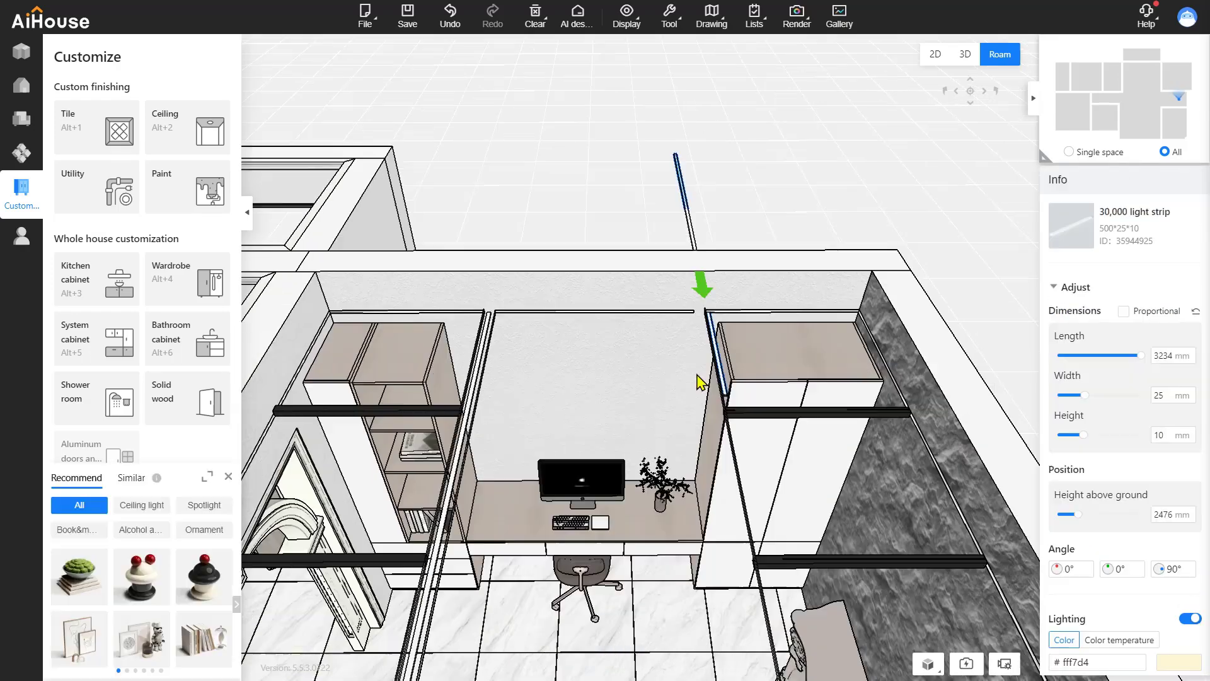
Slide the copied light strip into the room along the opposite recess and raise it to 2510 mm above ground.
{"action": "left_click_drag", "start_coordinate": [739, 608], "coordinate": [748, 610]}
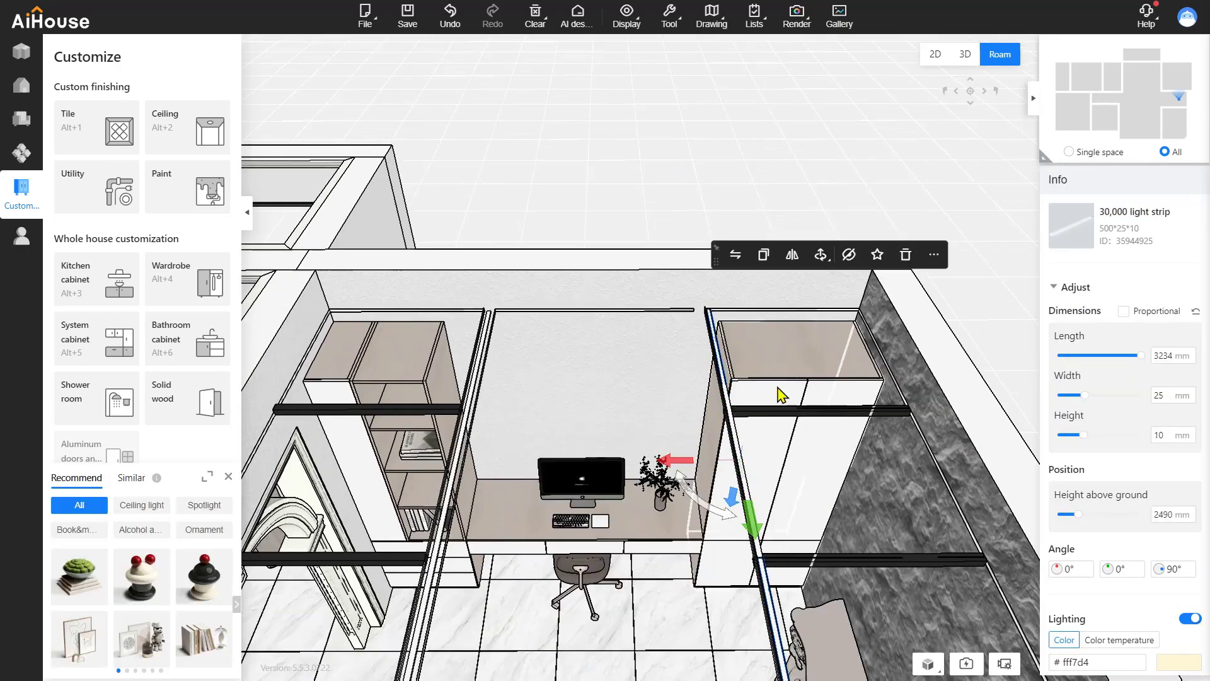
{"action": "left_click_drag", "start_coordinate": [778, 395], "coordinate": [752, 432]}
{"action": "left_click_drag", "start_coordinate": [656, 359], "coordinate": [644, 352]}
{"action": "left_click_drag", "start_coordinate": [774, 436], "coordinate": [777, 524]}
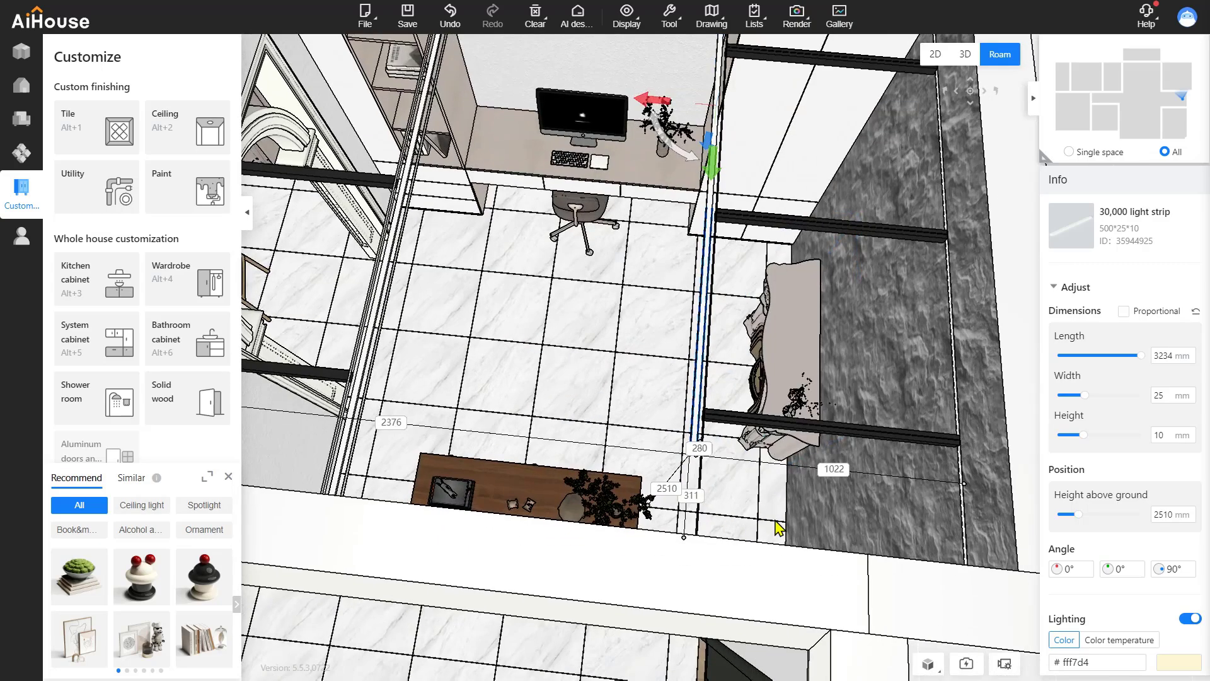
{"action": "left_click_drag", "start_coordinate": [712, 169], "coordinate": [705, 242]}
{"action": "left_click_drag", "start_coordinate": [795, 258], "coordinate": [652, 376]}
{"action": "key", "text": "1"}
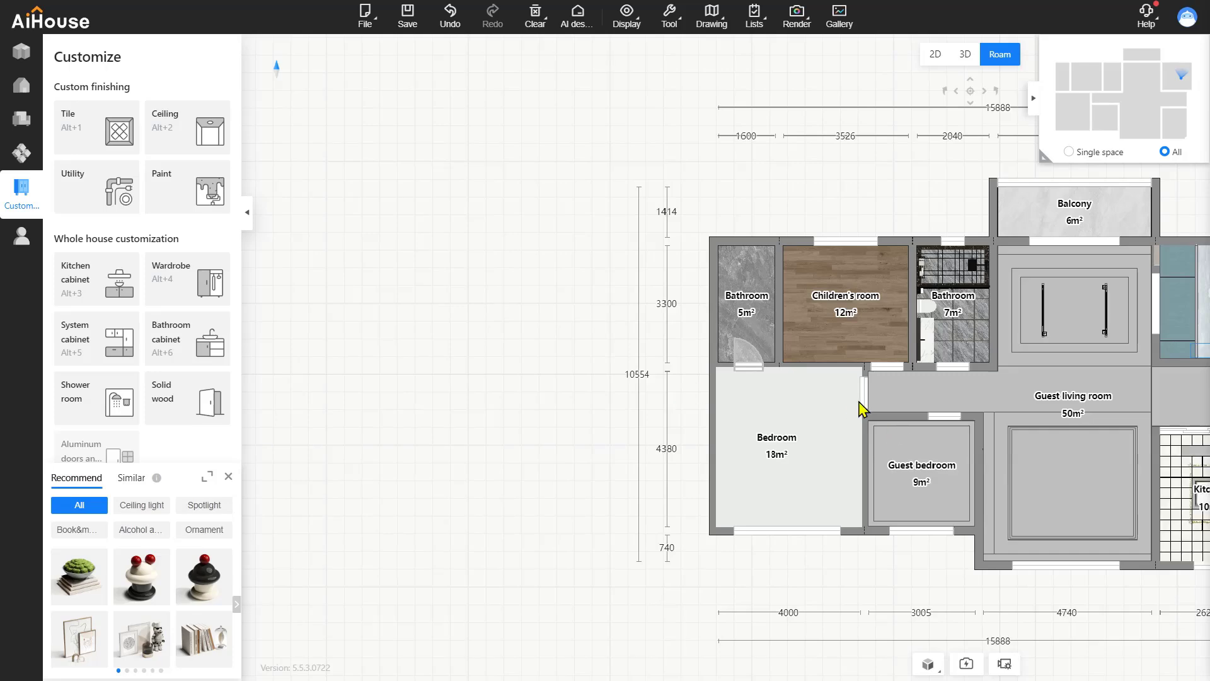
{"action": "key", "text": "2"}
{"action": "key", "text": "3"}
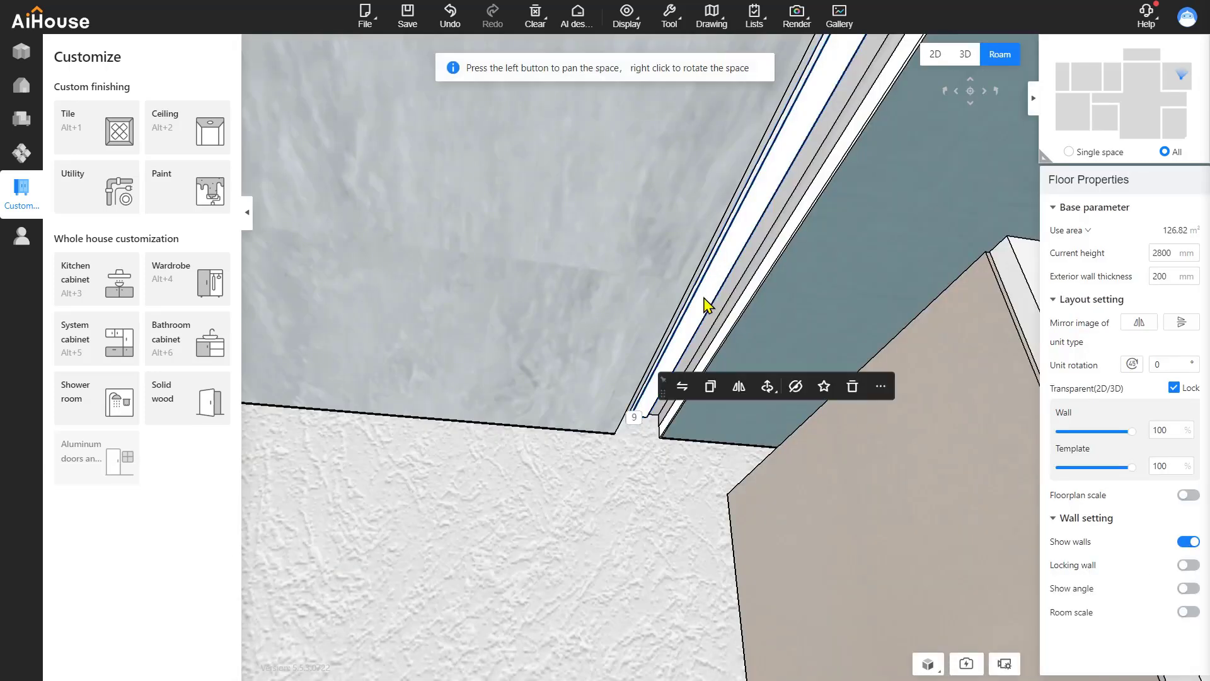
Stretch the copied light strip's end into the wall beside the cabinet, for a length of 3289 mm.
{"action": "left_click", "coordinate": [706, 306]}
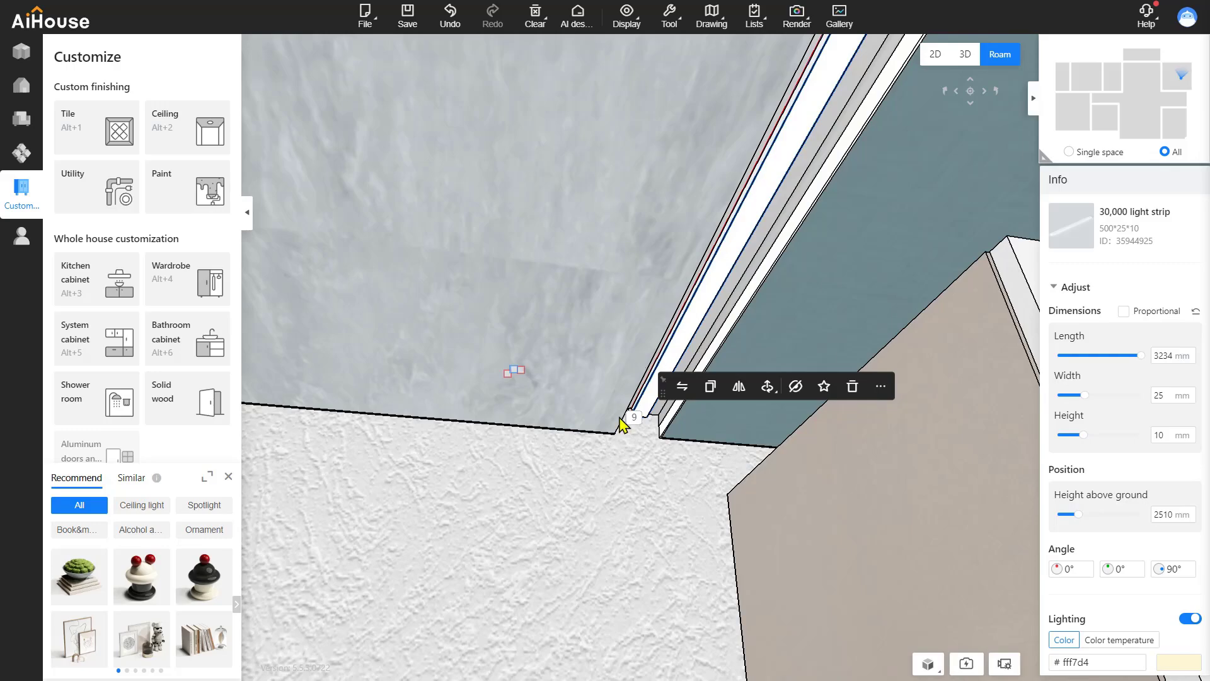
{"action": "scroll", "coordinate": [673, 464], "scroll_direction": "up", "scroll_amount": 3}
{"action": "scroll", "coordinate": [653, 492], "scroll_direction": "down", "scroll_amount": 2}
{"action": "scroll", "coordinate": [621, 497], "scroll_direction": "up", "scroll_amount": 2}
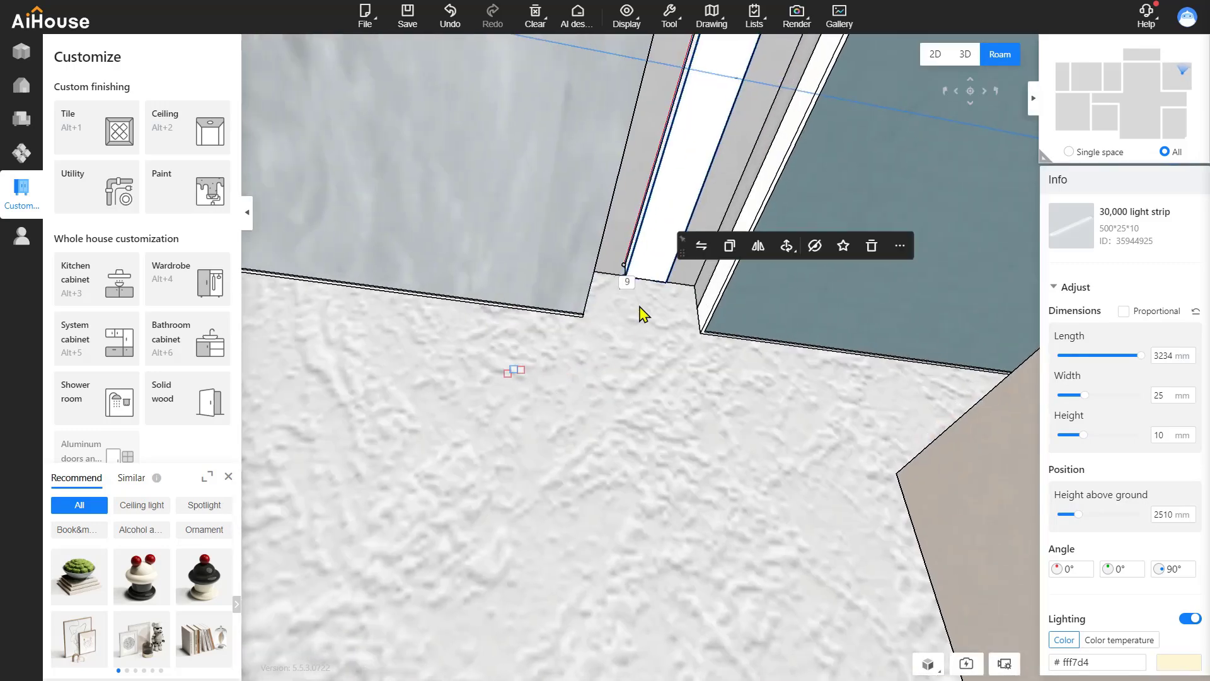
{"action": "left_click", "coordinate": [652, 251]}
{"action": "left_click_drag", "start_coordinate": [643, 308], "coordinate": [587, 280]}
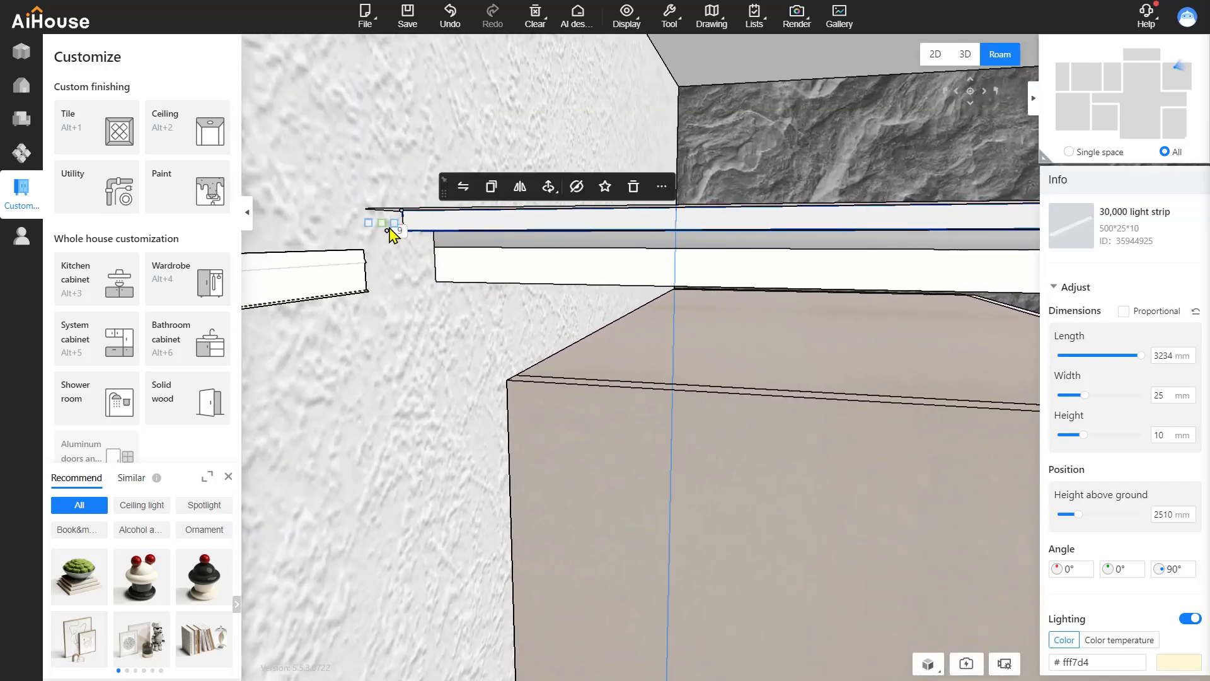
{"action": "left_click_drag", "start_coordinate": [382, 234], "coordinate": [304, 232]}
{"action": "key", "text": "q"}
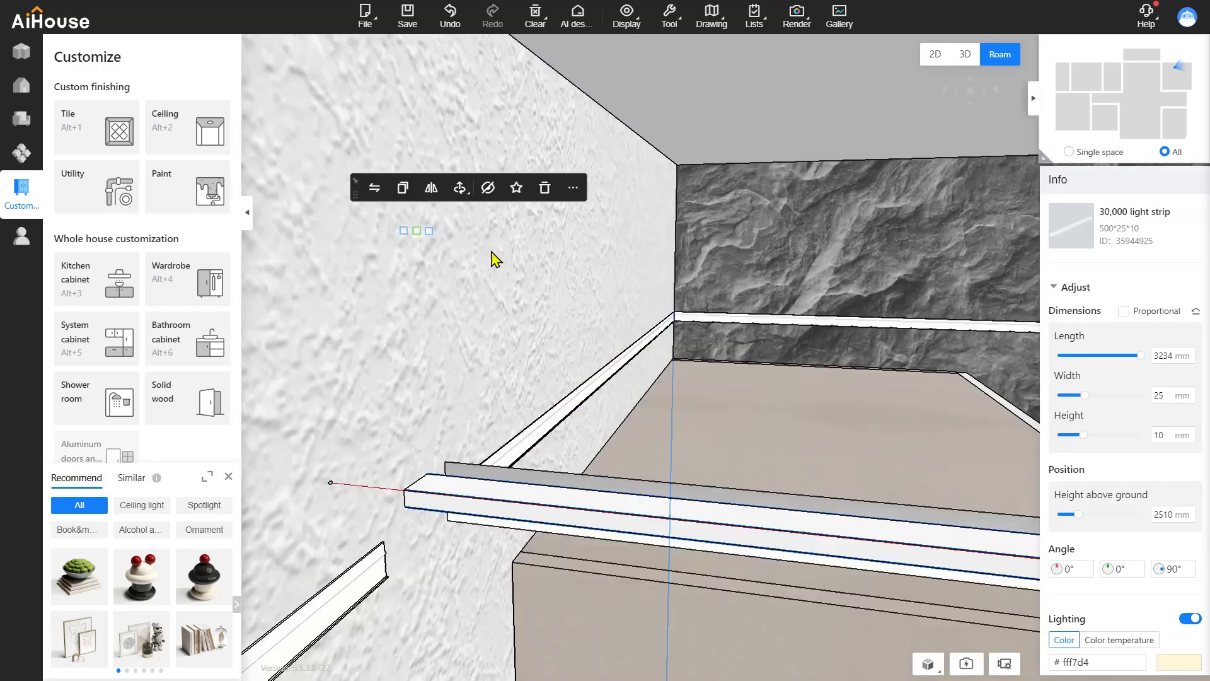
{"action": "left_click_drag", "start_coordinate": [494, 259], "coordinate": [765, 389]}
{"action": "key", "text": "d"}
{"action": "key", "text": "q"}
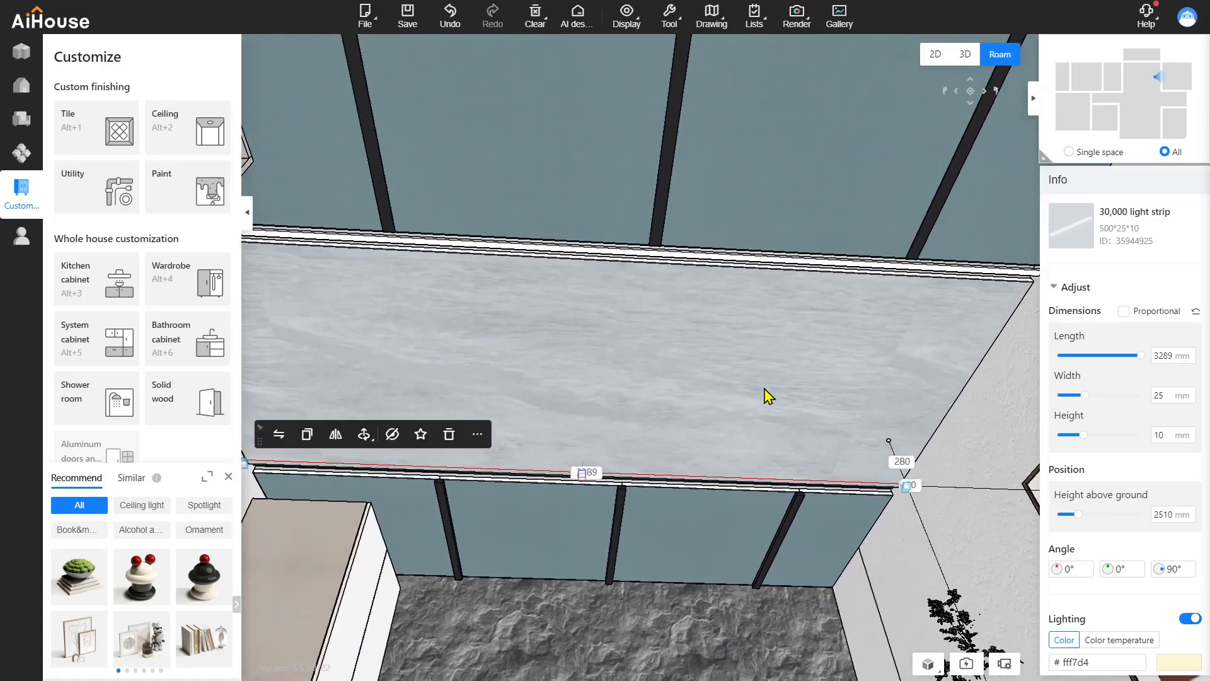